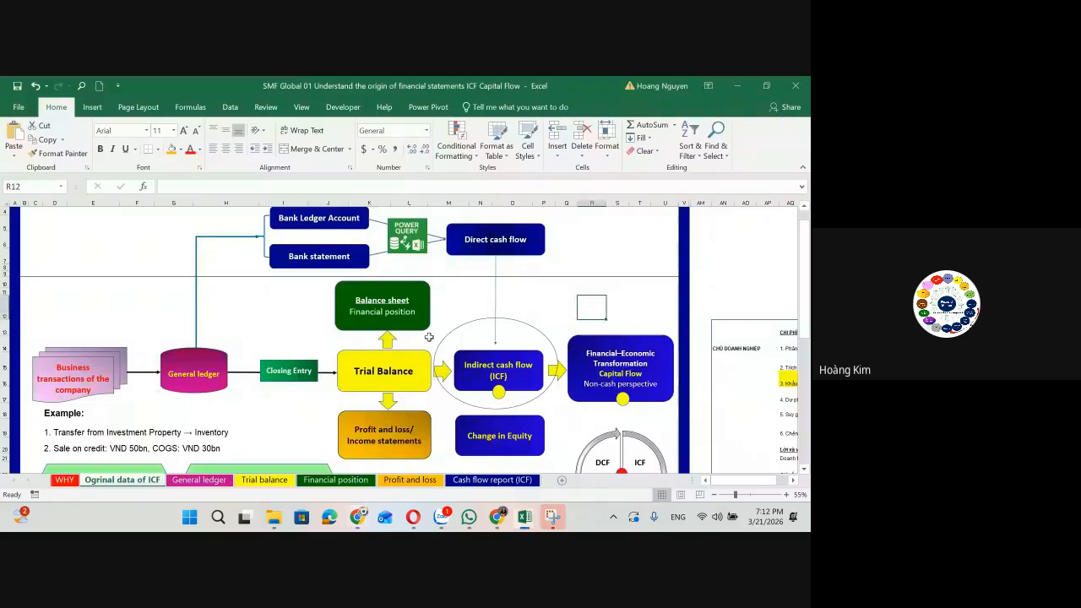
Step: Duplicate the oval around Indirect cash flow (ICF) and place the copy around the Direct cash flow box
{"action": "scroll", "coordinate": [592, 328], "scroll_direction": "up", "scroll_amount": 1}
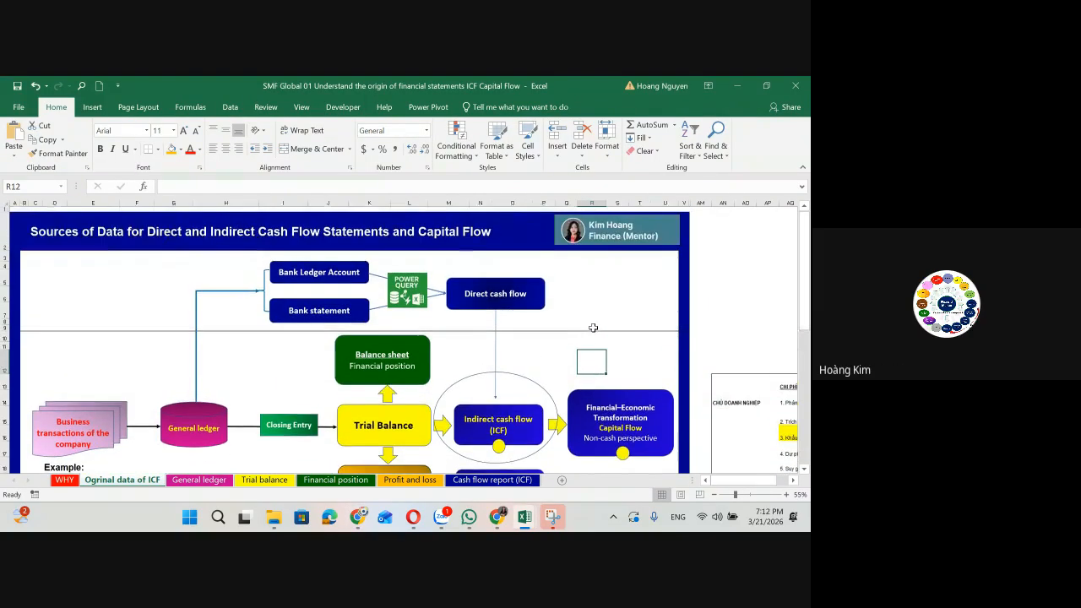
{"action": "left_click", "coordinate": [564, 397]}
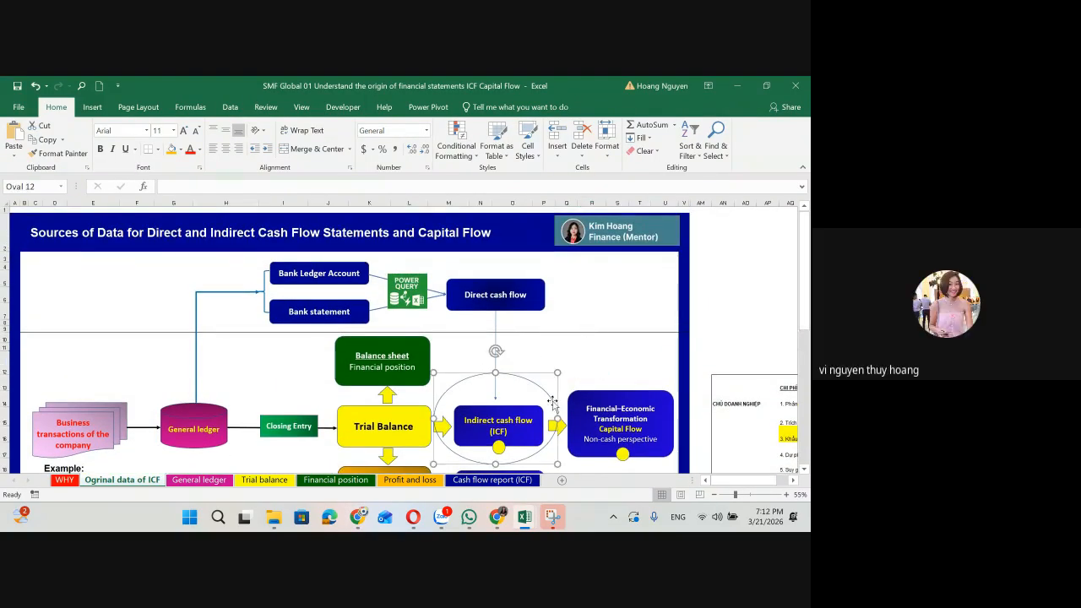
{"action": "left_click_drag", "start_coordinate": [564, 396], "coordinate": [553, 279]}
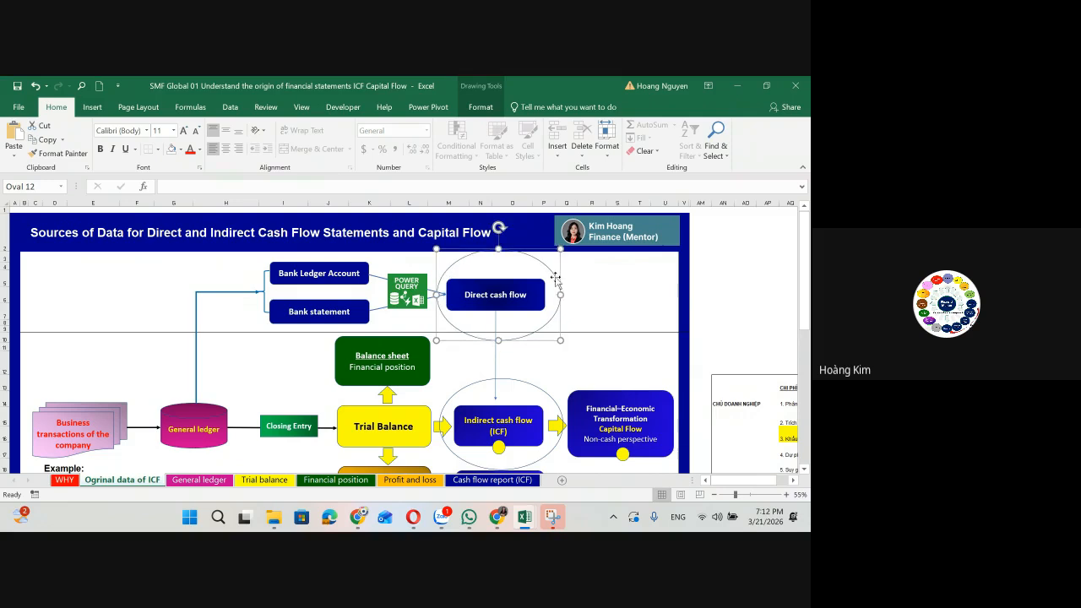
{"action": "left_click", "coordinate": [646, 338]}
{"action": "scroll", "coordinate": [625, 336], "scroll_direction": "down", "scroll_amount": 1}
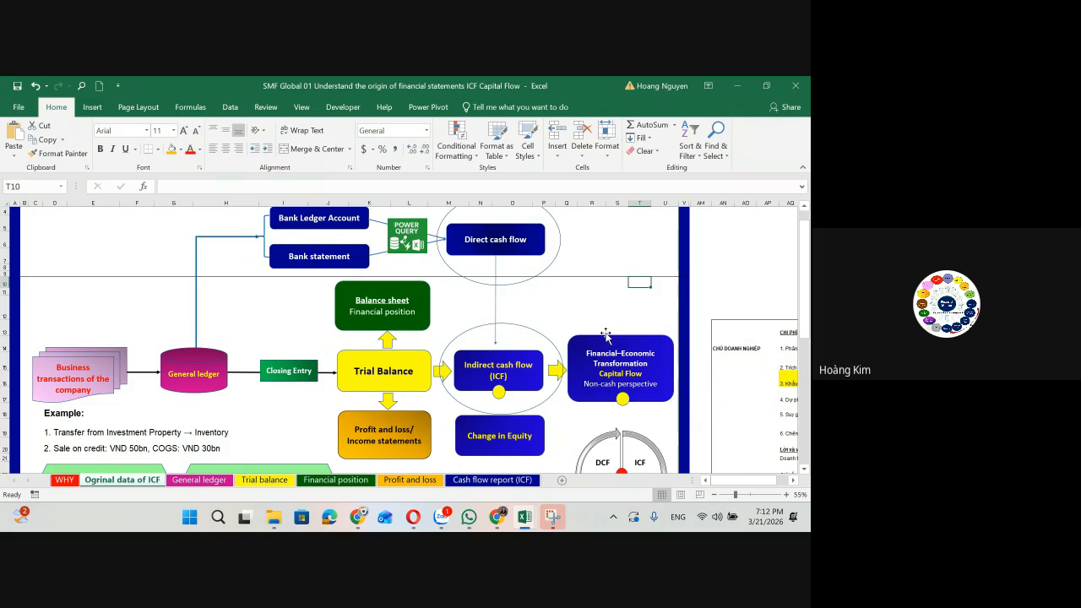
{"action": "left_click", "coordinate": [553, 269]}
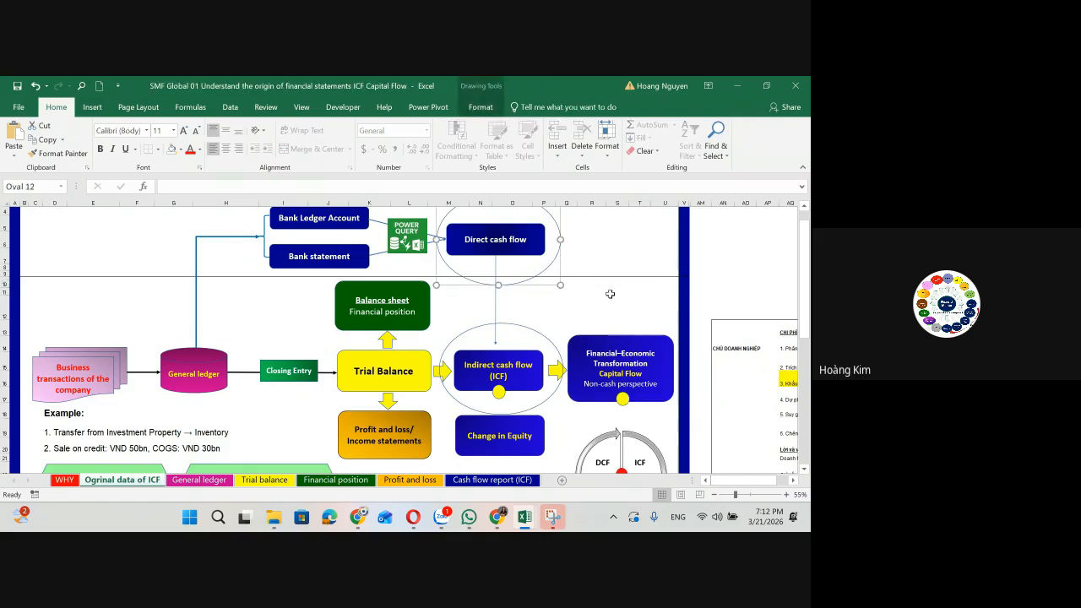
{"action": "scroll", "coordinate": [610, 293], "scroll_direction": "down", "scroll_amount": 1}
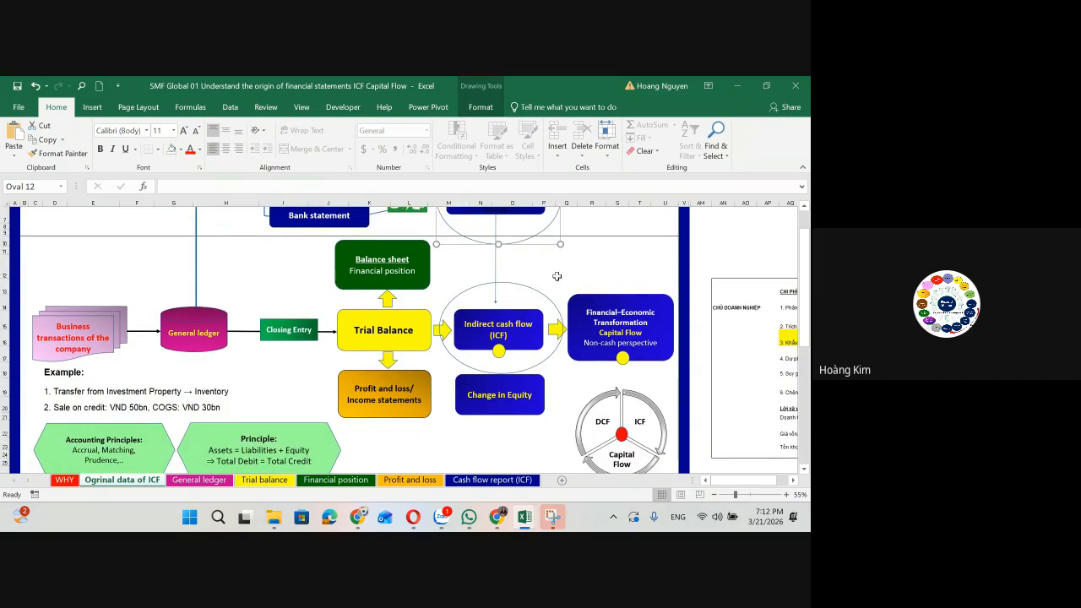
{"action": "left_click", "coordinate": [615, 267]}
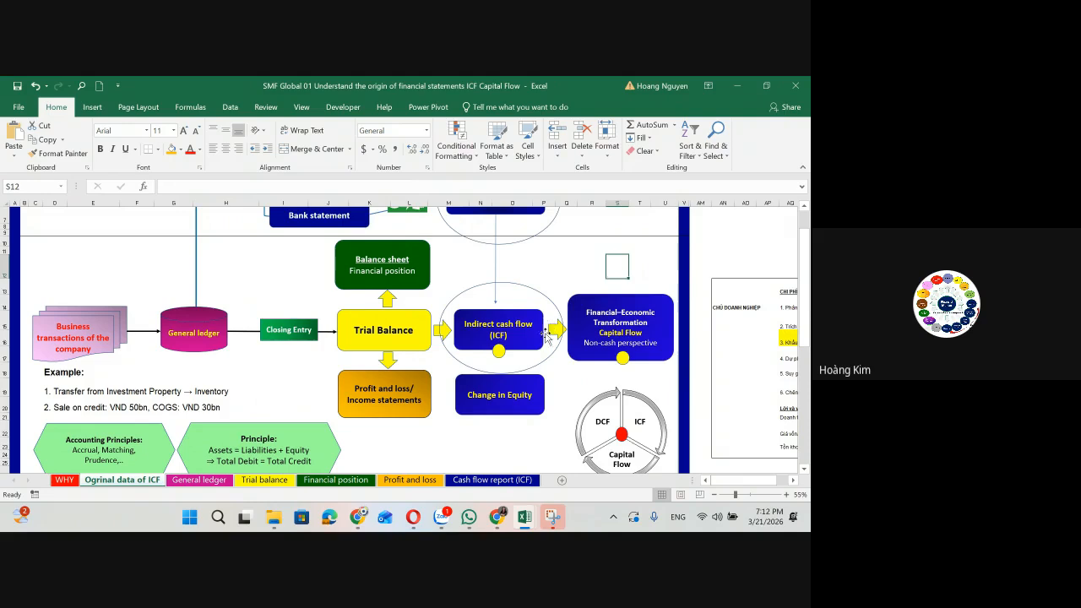
Step: Switch to the Financial position sheet and auto-hide the ribbon
{"action": "left_click", "coordinate": [356, 483]}
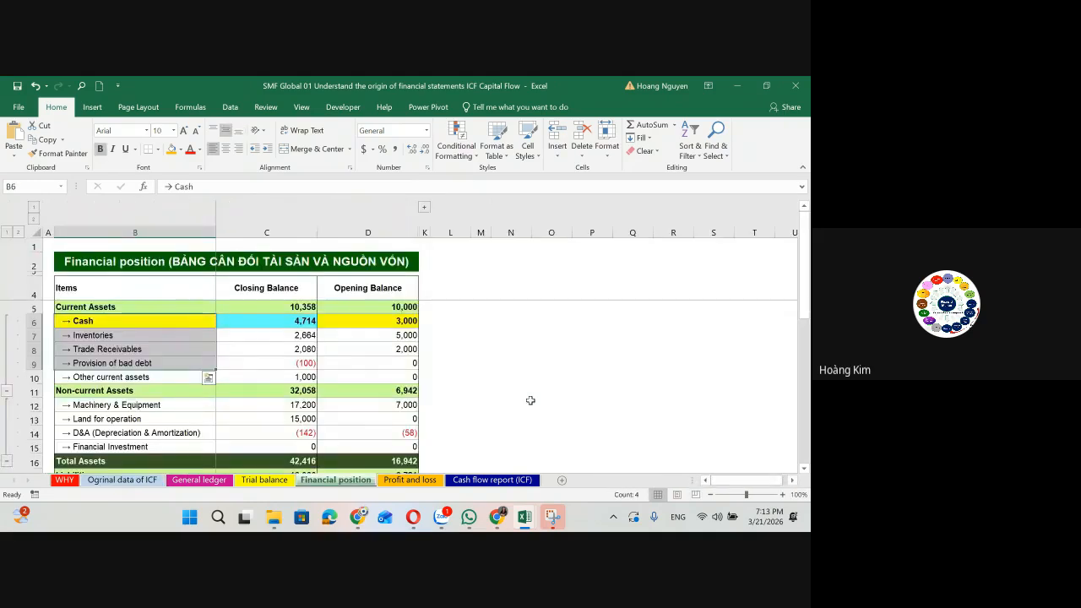
{"action": "scroll", "coordinate": [527, 397], "scroll_direction": "down", "scroll_amount": 5}
{"action": "left_click", "coordinate": [707, 86]}
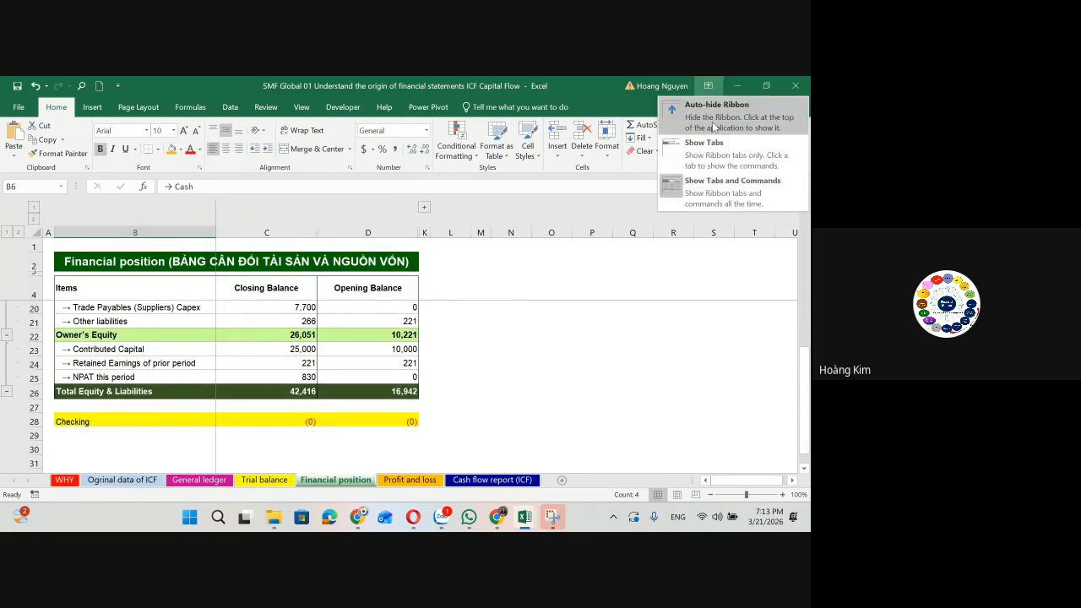
{"action": "left_click", "coordinate": [718, 105]}
{"action": "scroll", "coordinate": [456, 325], "scroll_direction": "up", "scroll_amount": 3}
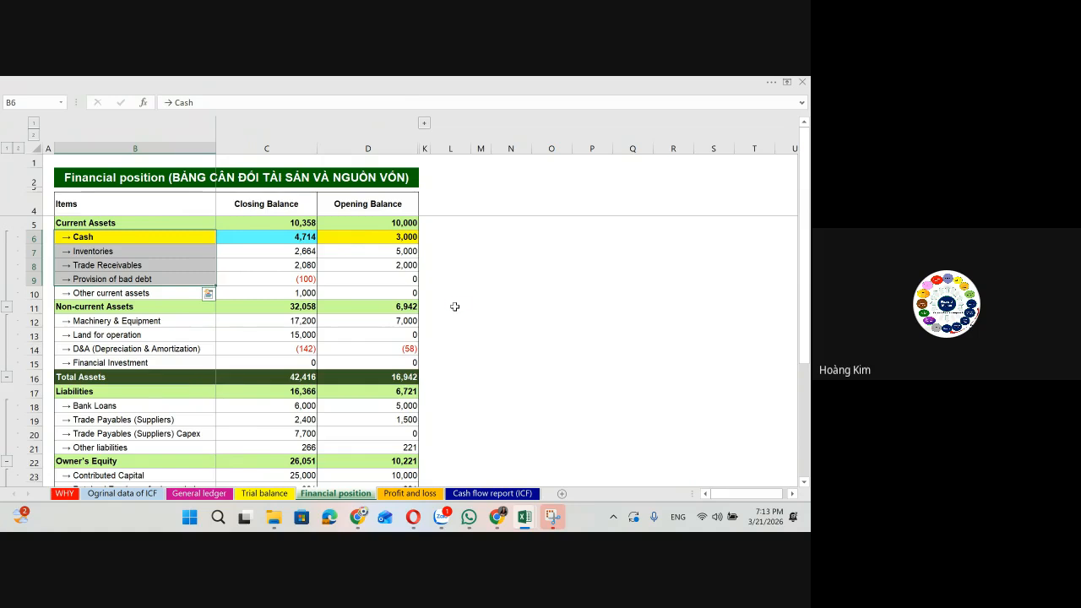
{"action": "scroll", "coordinate": [455, 307], "scroll_direction": "down", "scroll_amount": 1, "text": "ctrl"}
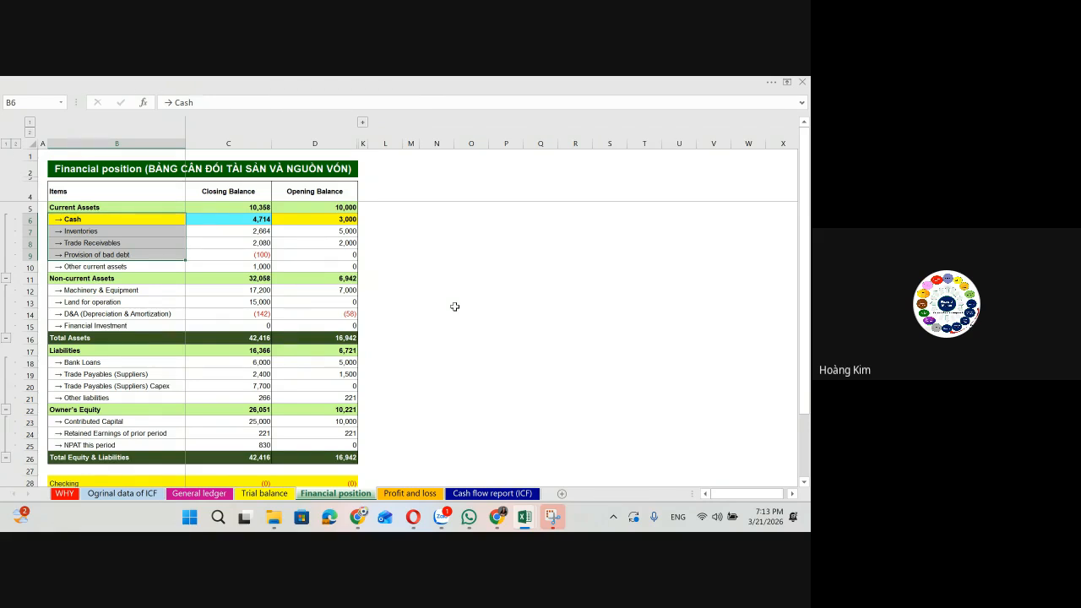
Step: Examine the asset and liability items of the Financial position table, from Machinery & Equipment down to Trade Payables (Suppliers)
{"action": "left_click", "coordinate": [363, 266]}
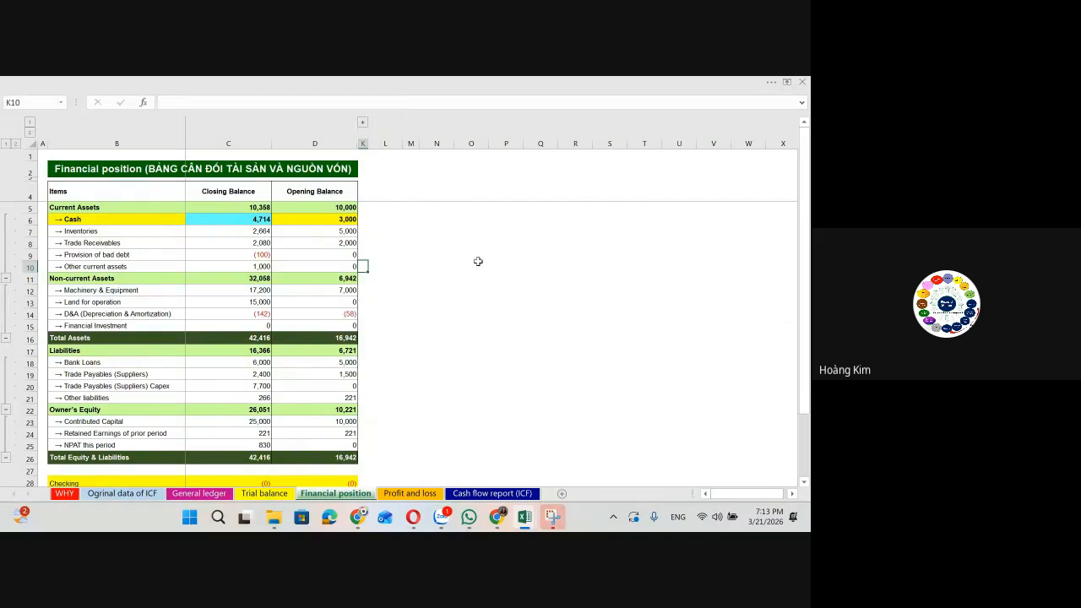
{"action": "left_click", "coordinate": [441, 270]}
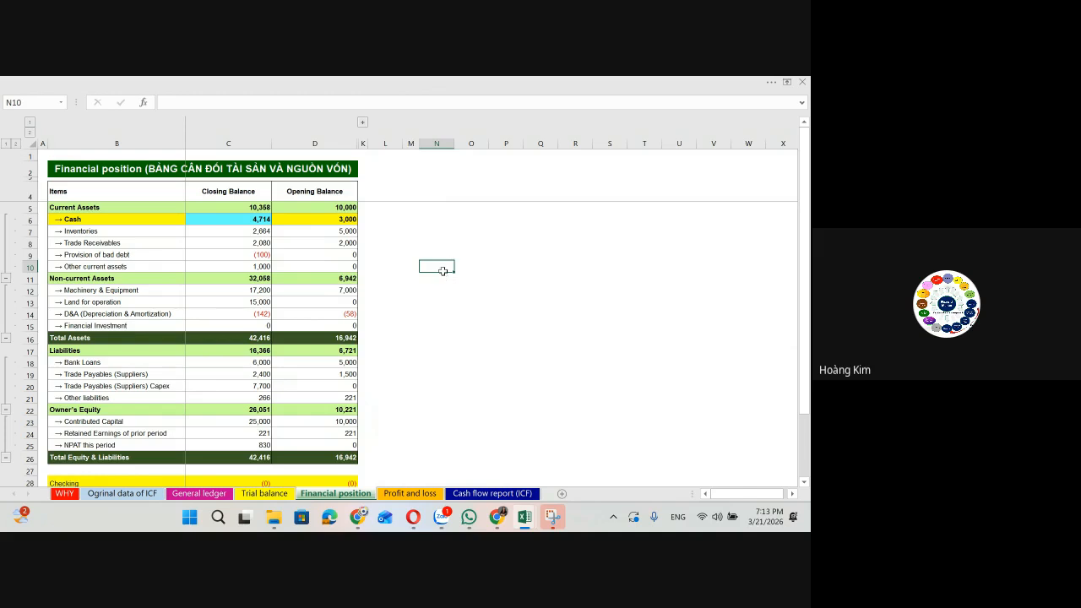
{"action": "key", "text": "Left"}
{"action": "key", "text": "Left"}
{"action": "key", "text": "Left"}
{"action": "key", "text": "Left"}
{"action": "key", "text": "Down"}
{"action": "key", "text": "Down"}
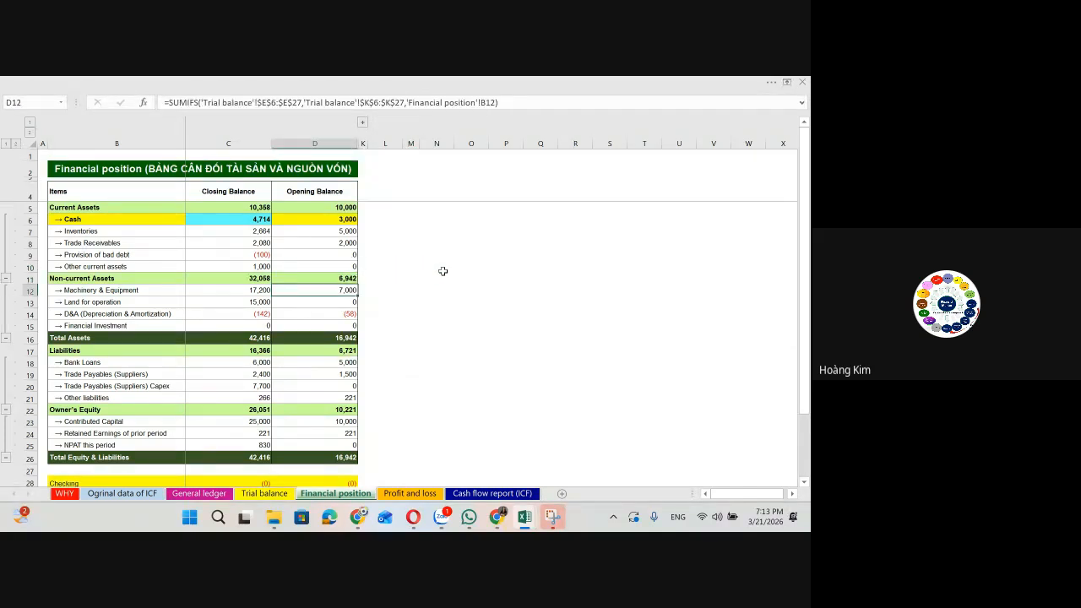
{"action": "key", "text": "Down"}
{"action": "key", "text": "Down"}
{"action": "key", "text": "Down"}
{"action": "key", "text": "Down"}
{"action": "key", "text": "Down"}
{"action": "key", "text": "Down"}
{"action": "key", "text": "Down"}
{"action": "key", "text": "Left"}
{"action": "key", "text": "Left"}
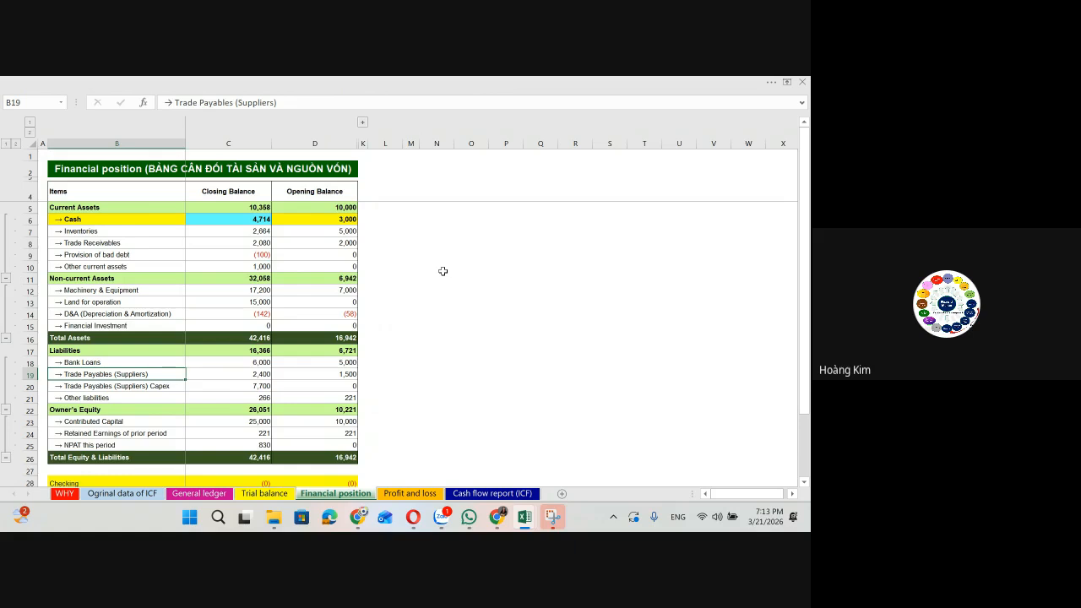
{"action": "key", "text": "Up"}
{"action": "key", "text": "Up"}
{"action": "key", "text": "Up"}
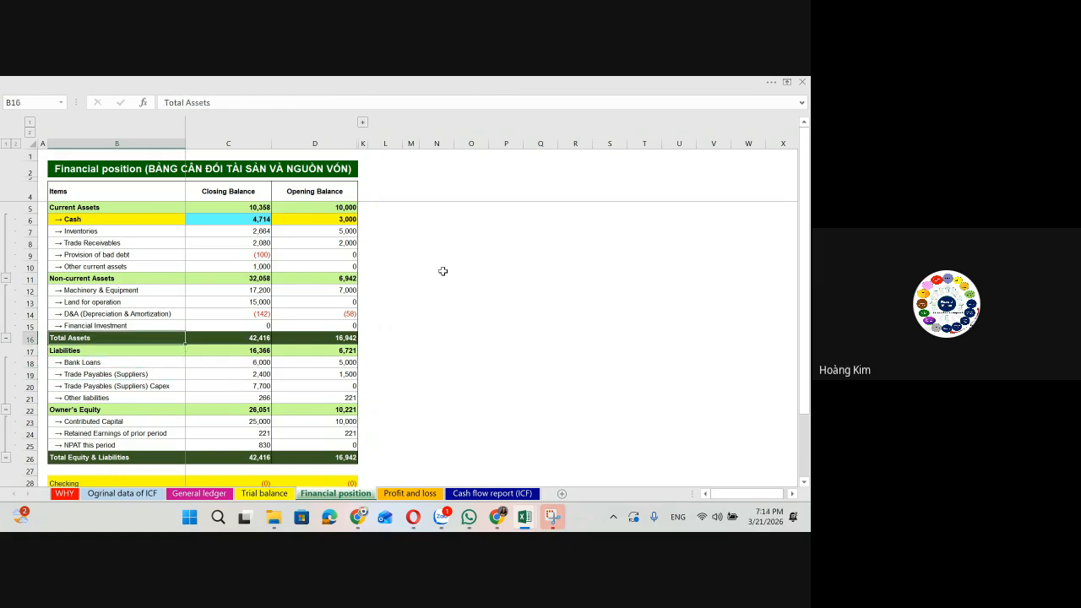
Step: Enter the note "IN PERSION" in cell M16, beside the Total Assets row
{"action": "key", "text": "Right"}
{"action": "key", "text": "Right"}
{"action": "key", "text": "Right"}
{"action": "key", "text": "Right"}
{"action": "key", "text": "Right"}
{"action": "type", "text": "I"}
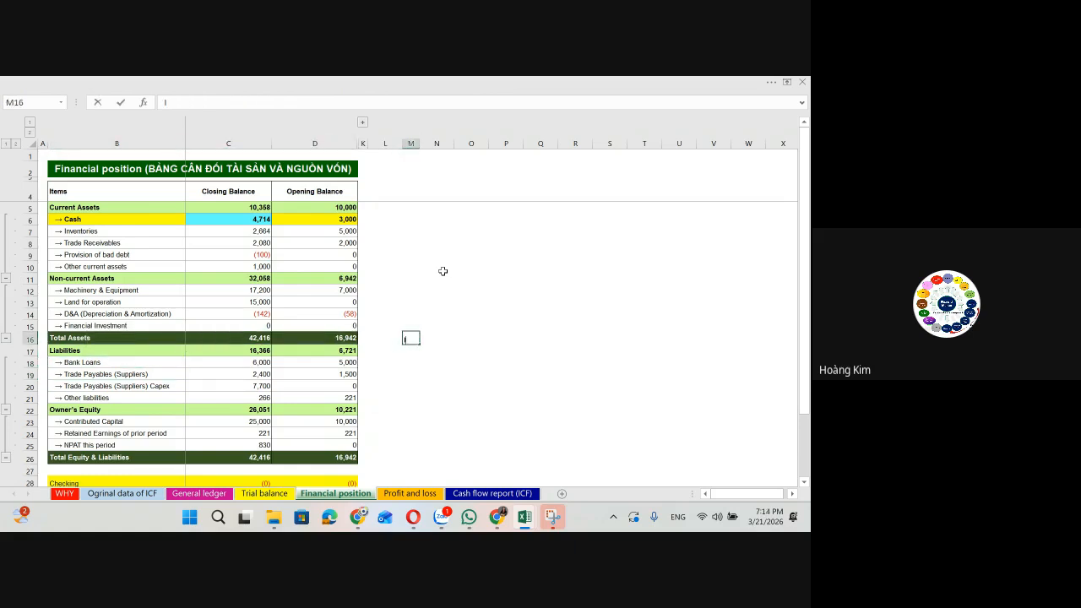
{"action": "type", "text": "N PERSION"}
{"action": "key", "text": "Return"}
{"action": "key", "text": "Up"}
{"action": "key", "text": "Right"}
{"action": "key", "text": "Right"}
{"action": "key", "text": "Right"}
{"action": "key", "text": "Right"}
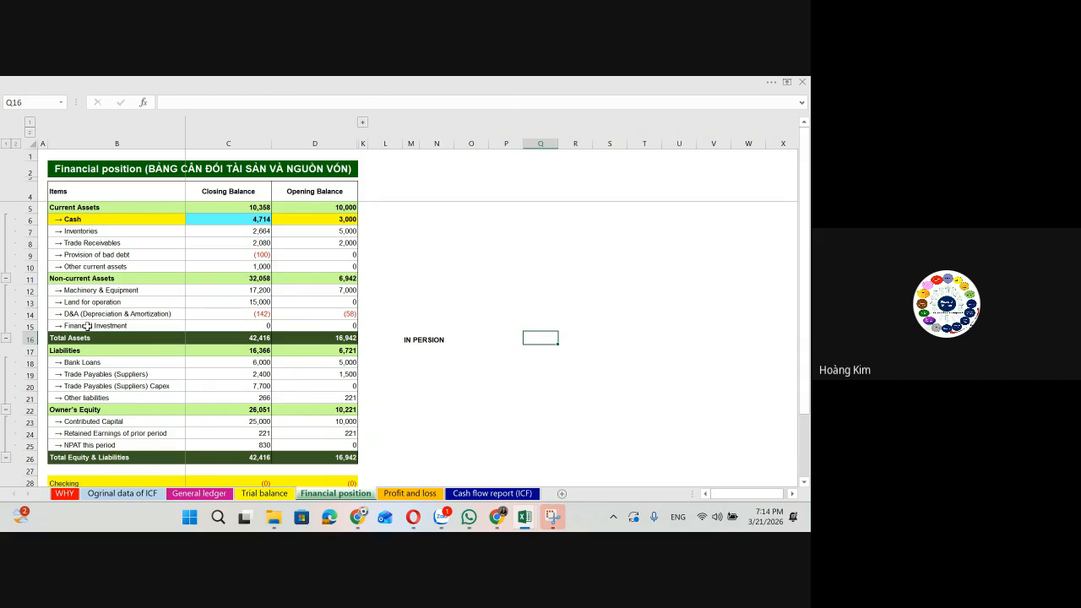
Step: Examine the Financial Investment, Current Assets and Cash rows across their closing and opening balances
{"action": "left_click_drag", "start_coordinate": [79, 326], "coordinate": [297, 326]}
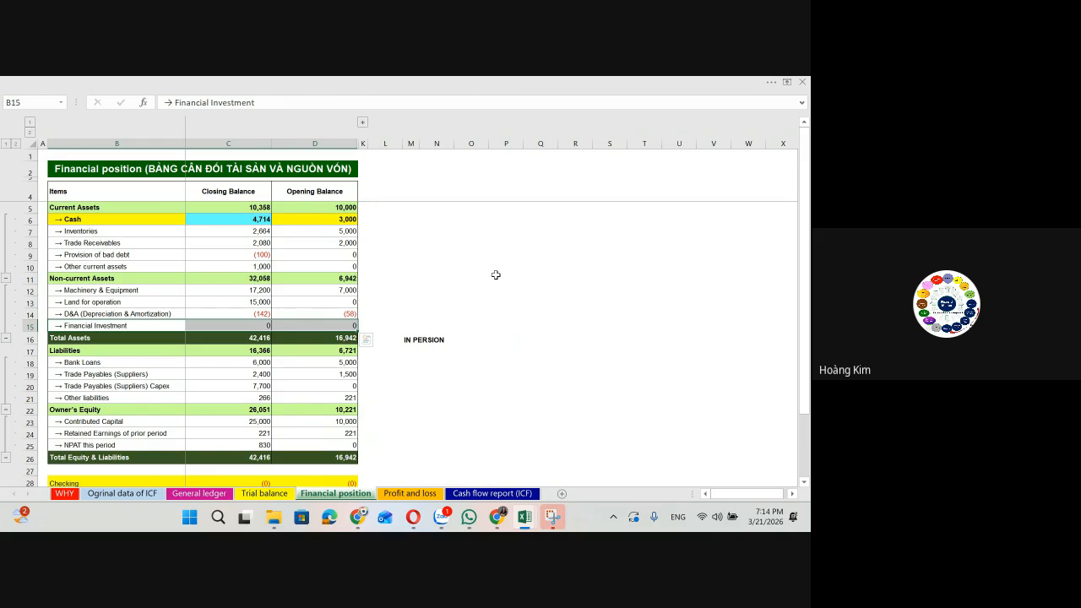
{"action": "left_click", "coordinate": [102, 209]}
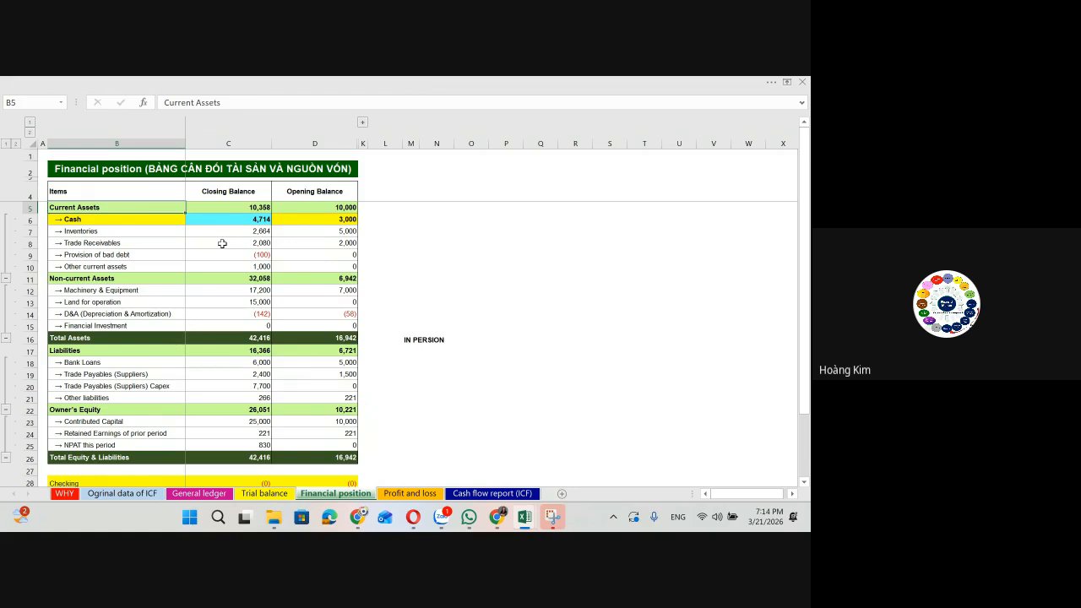
{"action": "key", "text": "Down"}
{"action": "key", "text": "Down"}
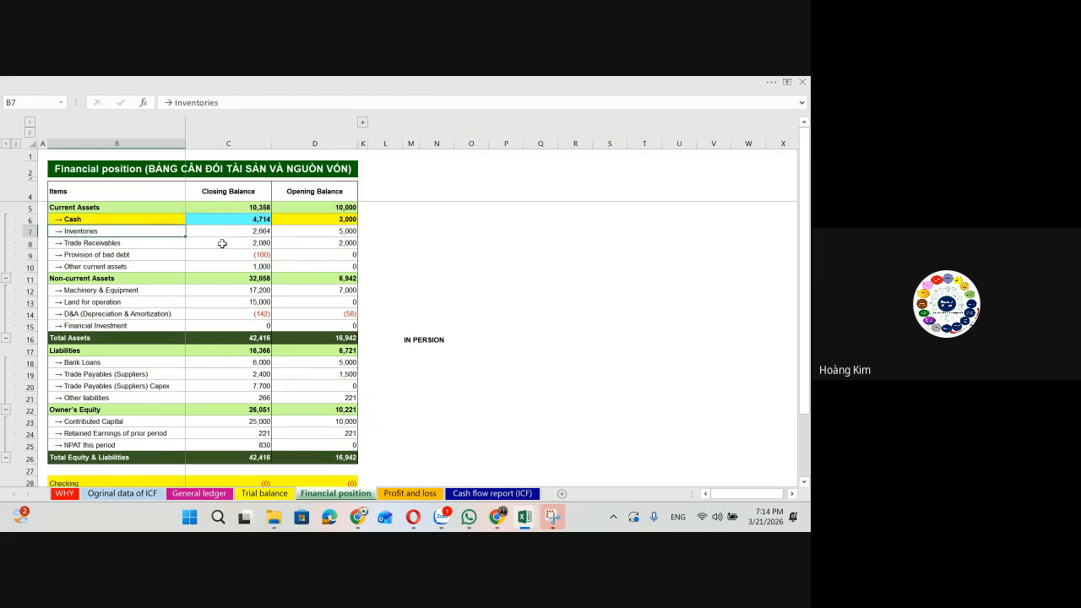
{"action": "key", "text": "Up"}
{"action": "key", "text": "Right"}
{"action": "key", "text": "Right"}
{"action": "key", "text": "Right"}
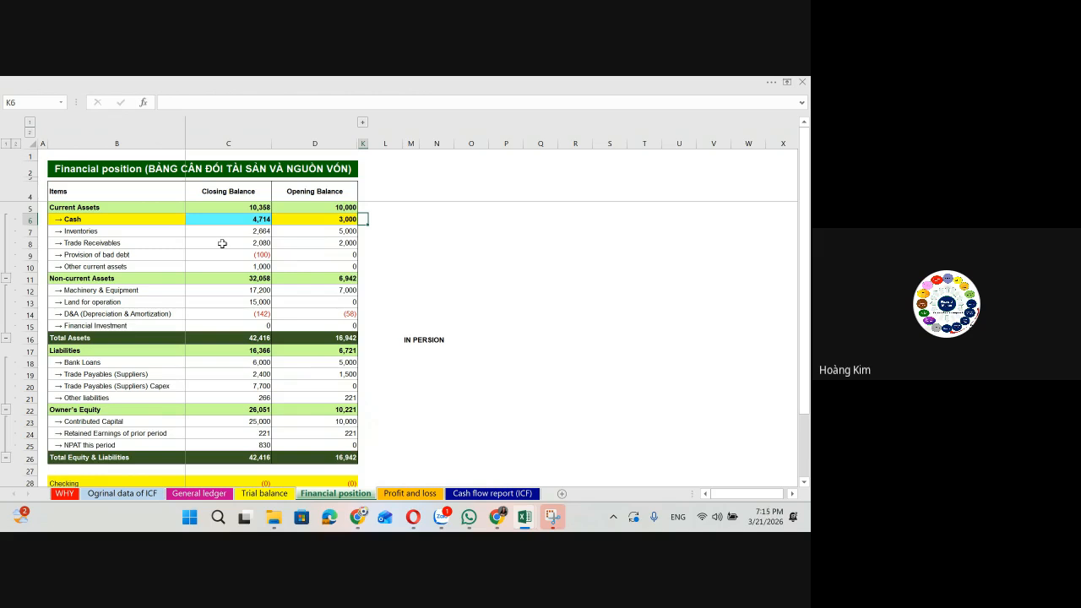
{"action": "key", "text": "Left"}
{"action": "key", "text": "Left"}
{"action": "key", "text": "Left"}
Step: Examine the Inventories row, including the opening balance formula in cell D7
{"action": "key", "text": "Down"}
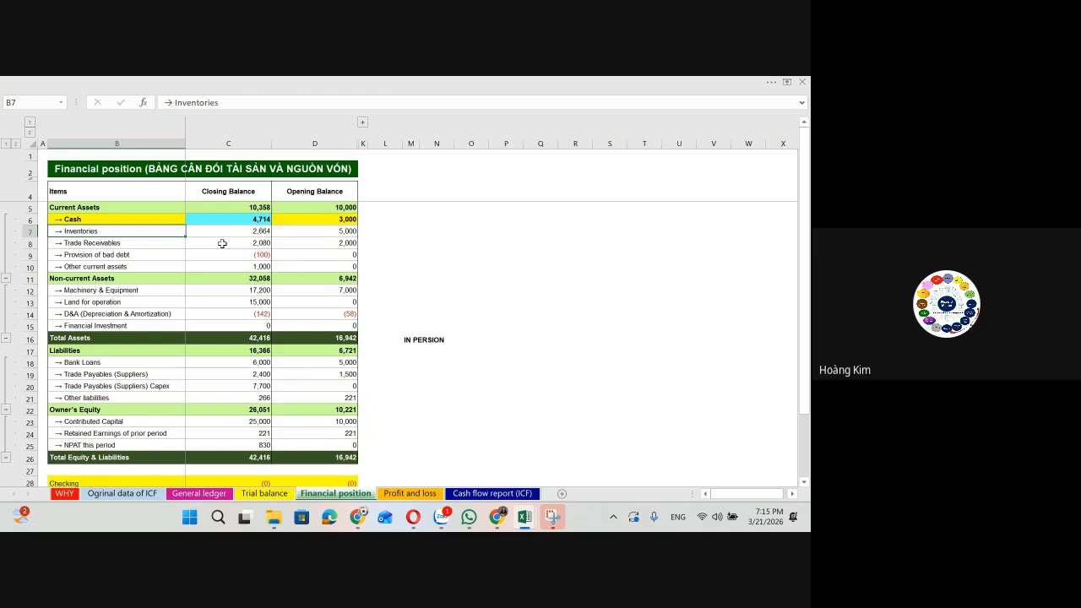
{"action": "key", "text": "Right"}
{"action": "key", "text": "Right"}
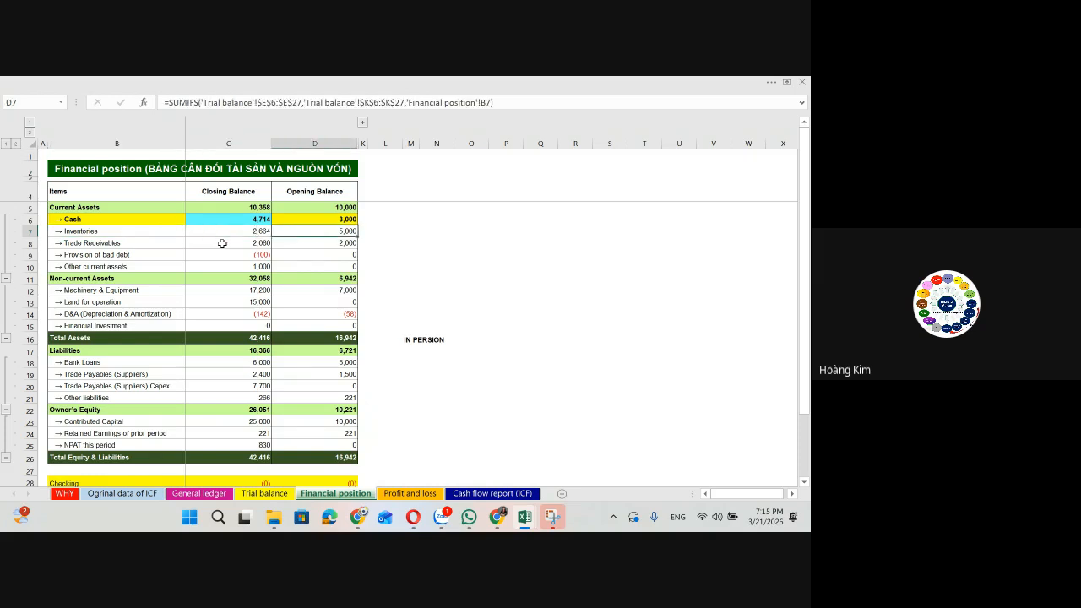
{"action": "key", "text": "Right"}
{"action": "key", "text": "Right"}
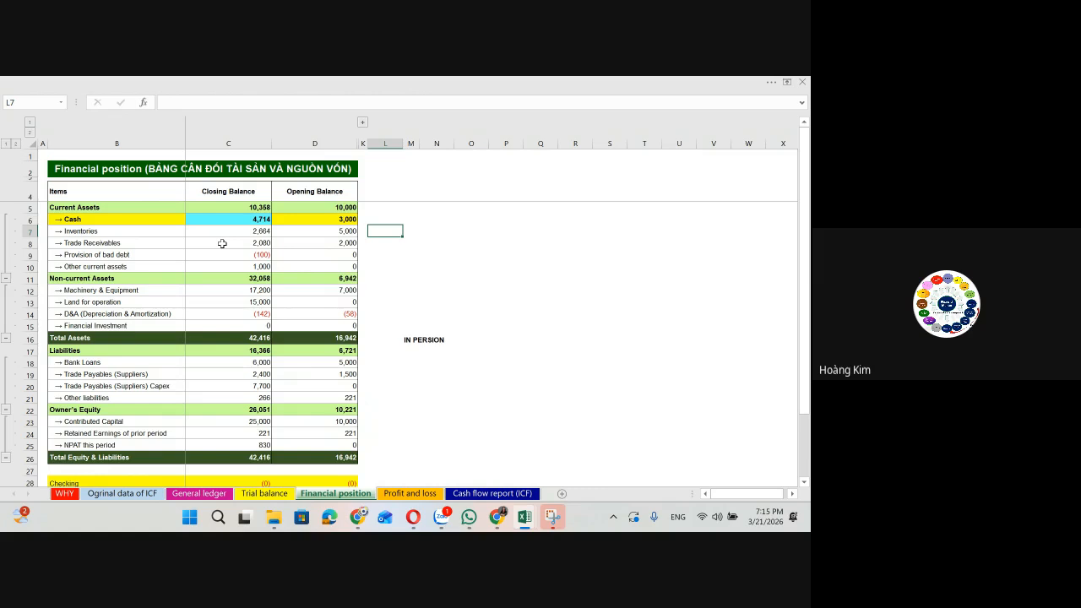
{"action": "key", "text": "Left"}
{"action": "key", "text": "Left"}
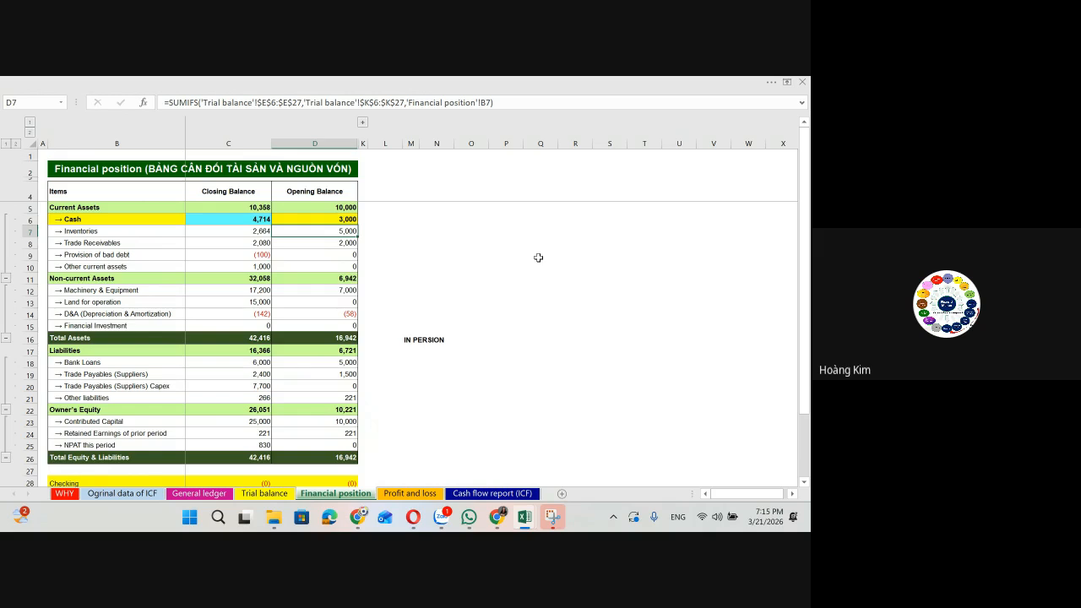
{"action": "key", "text": "Right"}
{"action": "key", "text": "Right"}
{"action": "key", "text": "Right"}
{"action": "key", "text": "Right"}
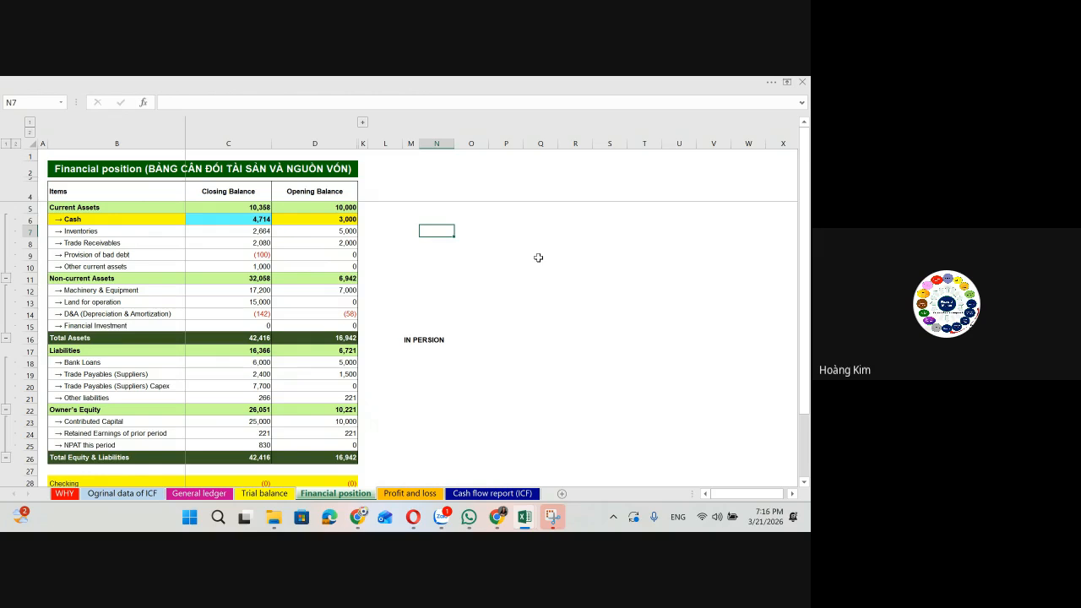
{"action": "key", "text": "Left"}
{"action": "key", "text": "Left"}
{"action": "key", "text": "Left"}
{"action": "key", "text": "Left"}
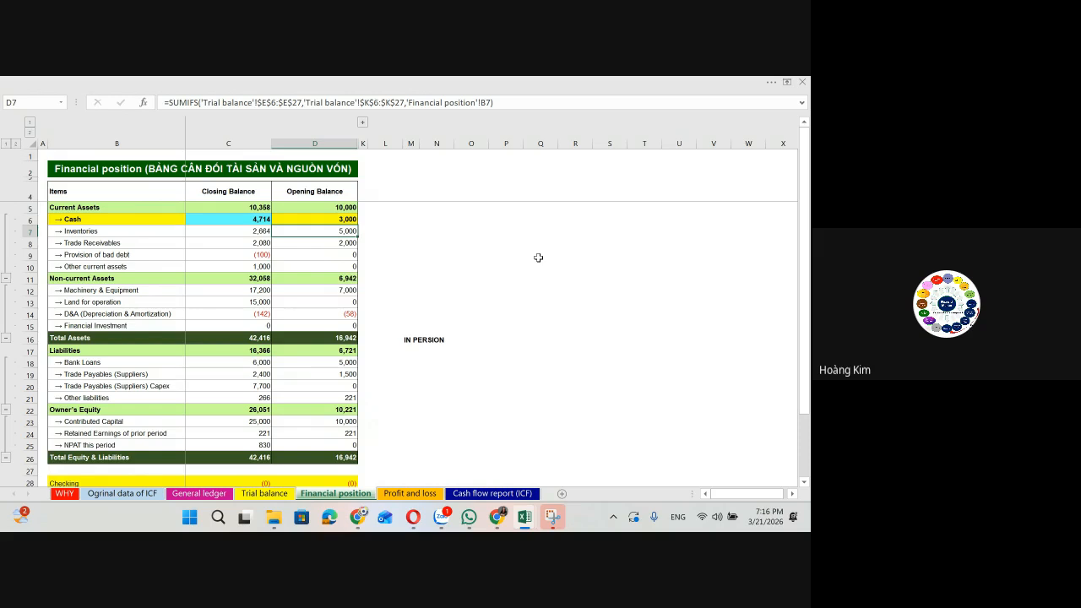
Step: Narrow the Closing Balance column and autofit the width of the Opening Balance column
{"action": "key", "text": "Up"}
{"action": "left_click_drag", "start_coordinate": [271, 149], "coordinate": [243, 149]}
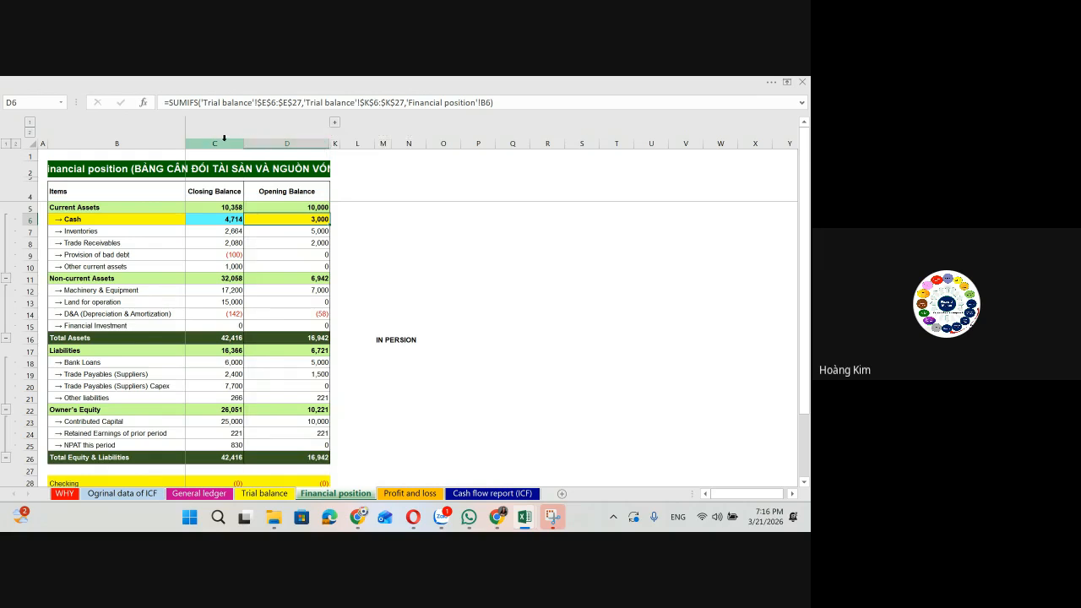
{"action": "left_click", "coordinate": [270, 142]}
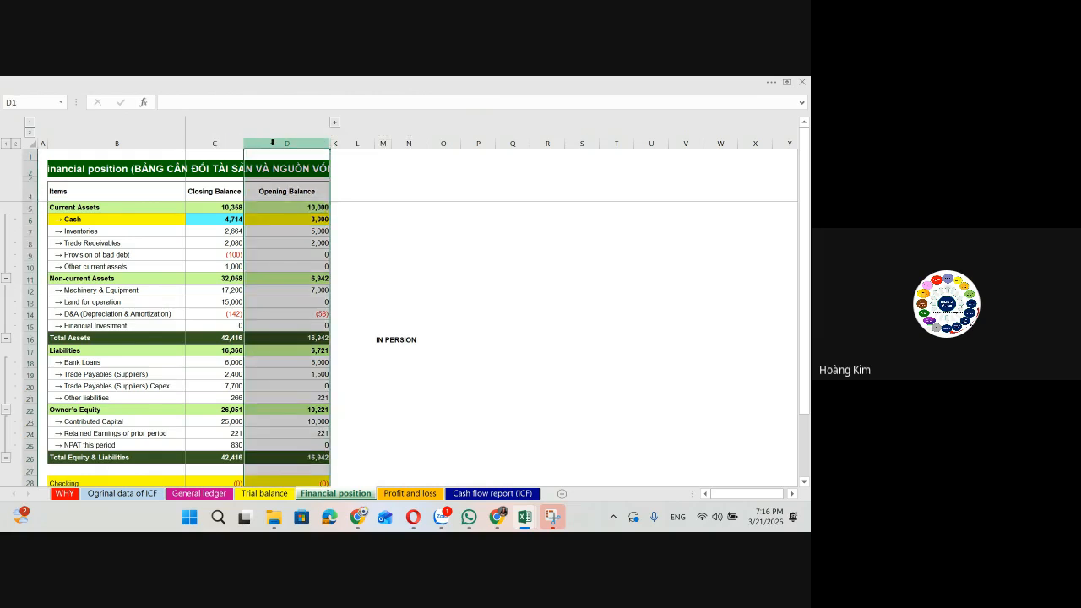
{"action": "left_click", "coordinate": [229, 193]}
{"action": "left_click", "coordinate": [287, 192]}
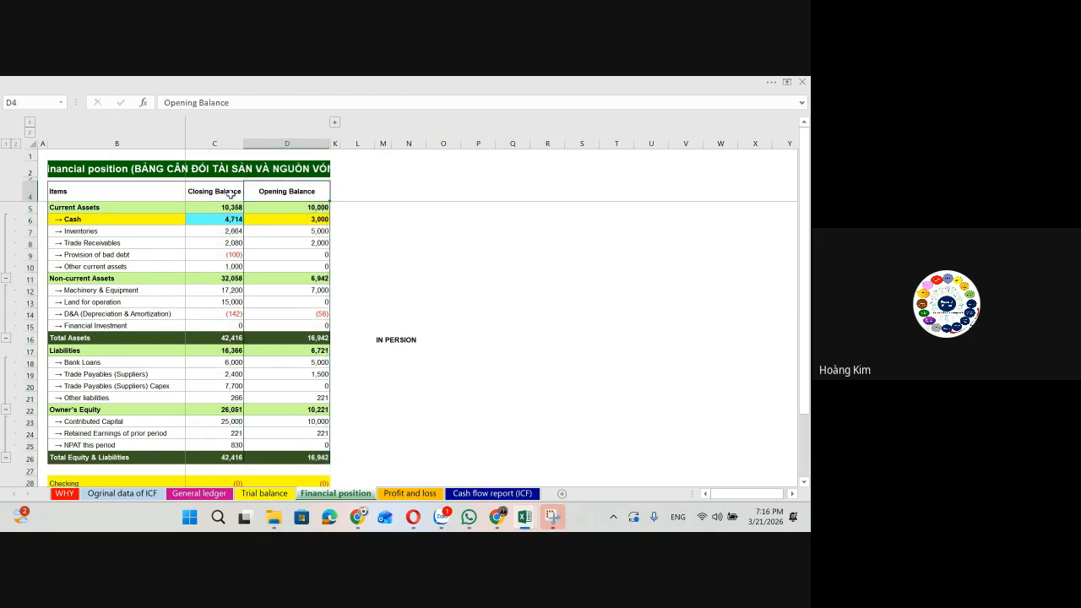
{"action": "left_click", "coordinate": [224, 145]}
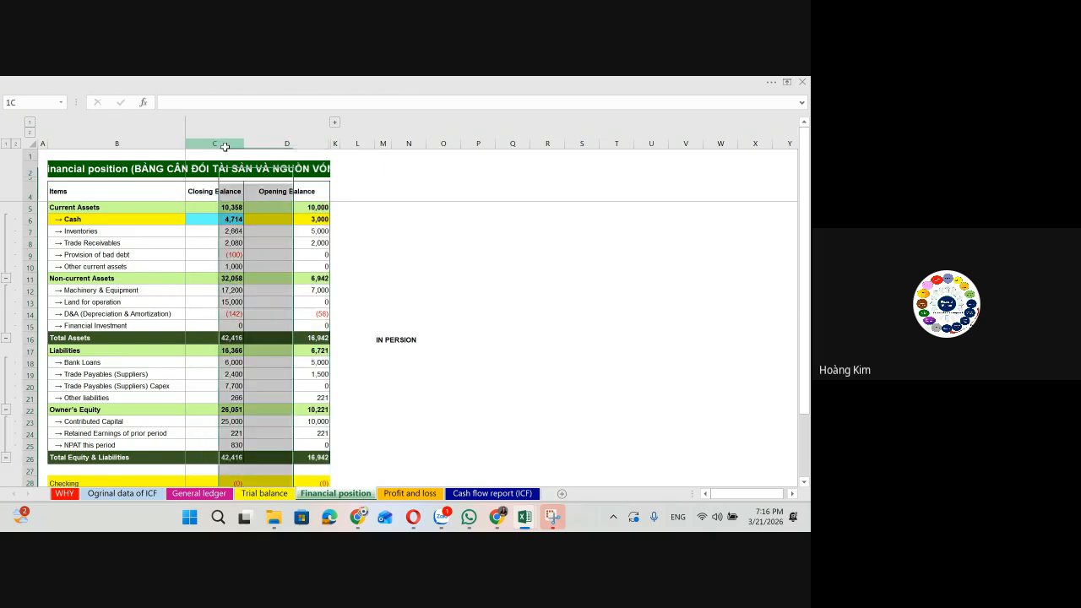
{"action": "left_click", "coordinate": [271, 142]}
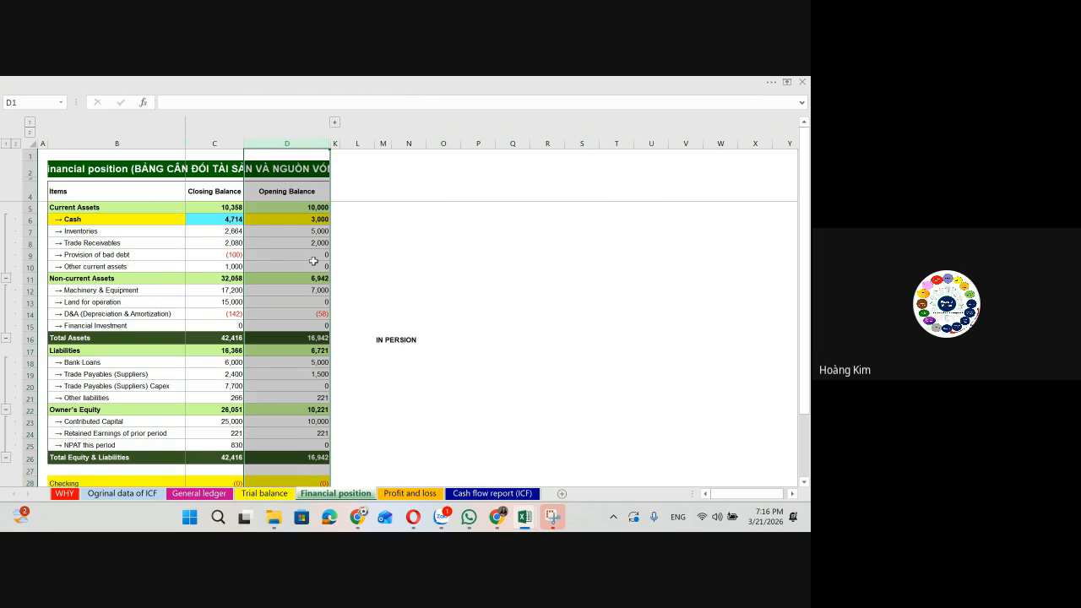
{"action": "left_click", "coordinate": [462, 300]}
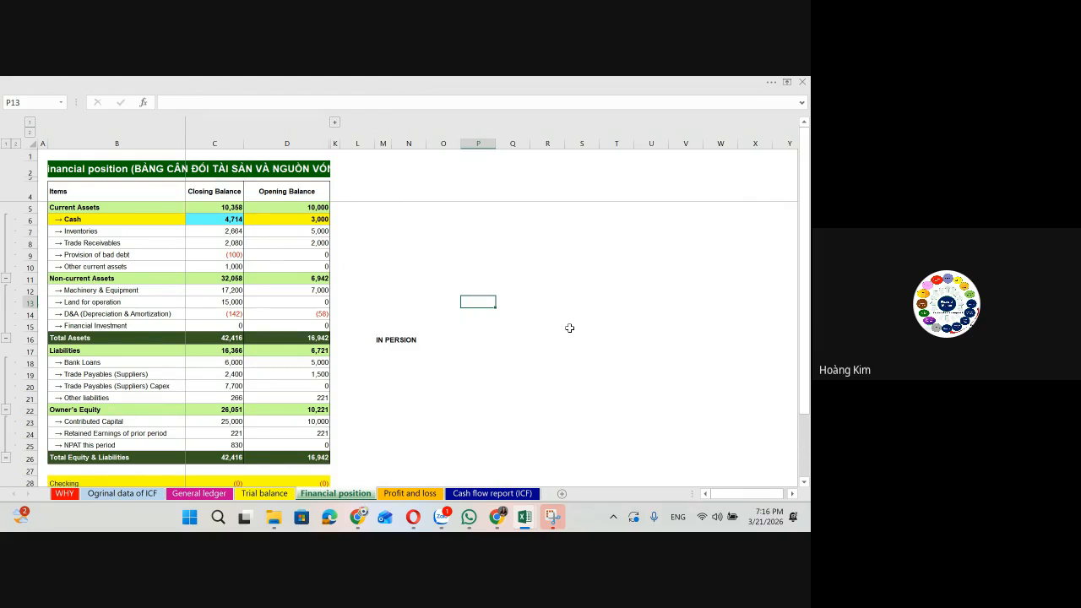
{"action": "double_click", "coordinate": [330, 144]}
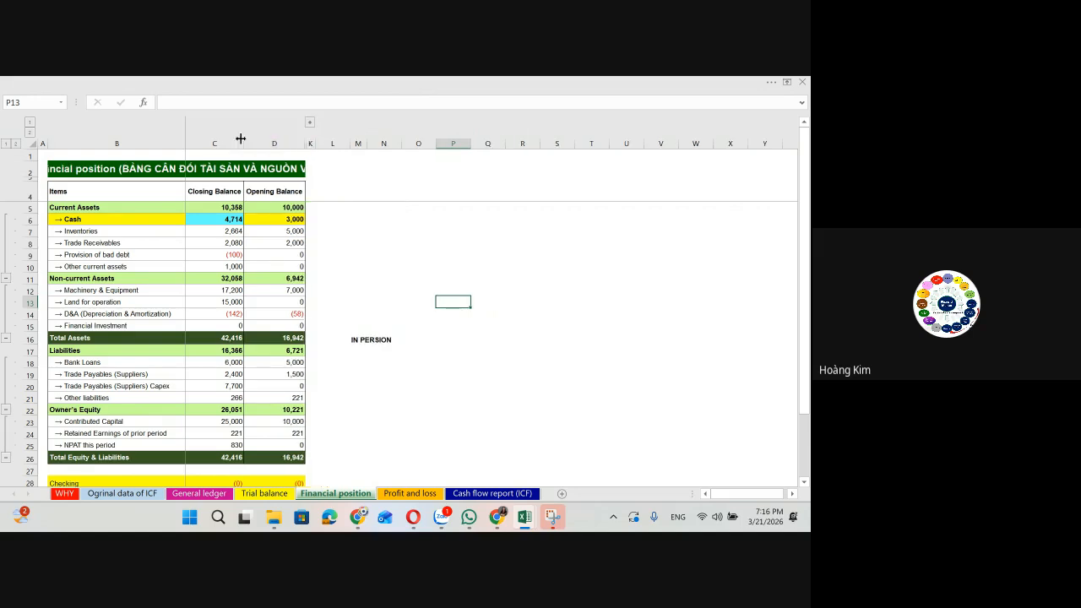
Step: Widen the Closing Balance and Opening Balance columns slightly
{"action": "left_click_drag", "start_coordinate": [241, 144], "coordinate": [308, 148]}
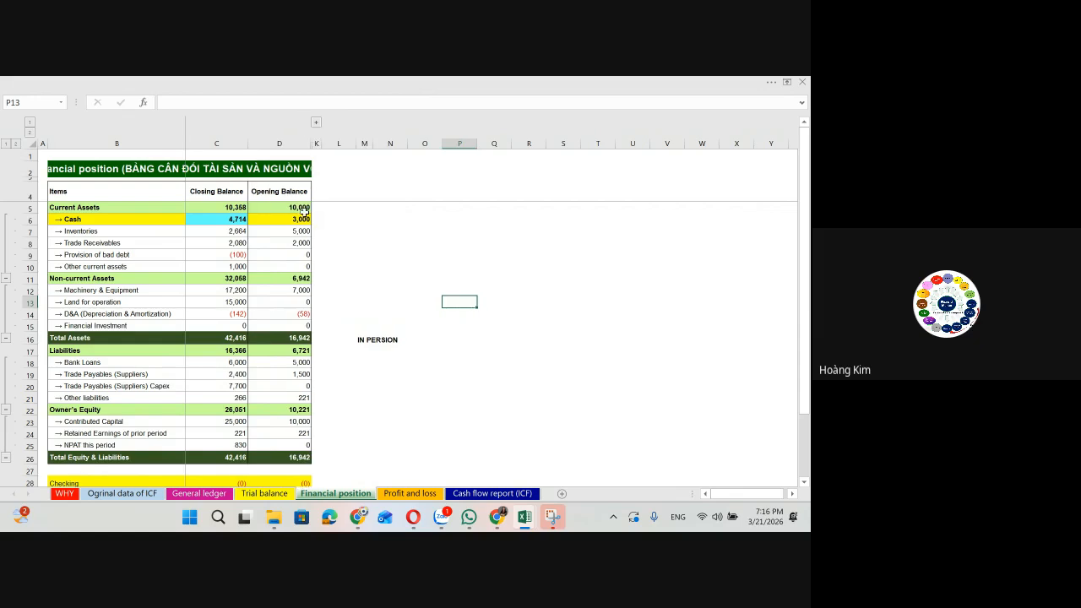
Step: Review the financial position rows from Trade Receivables down to NPAT this period, including the formulas behind their balances
{"action": "left_click", "coordinate": [277, 240]}
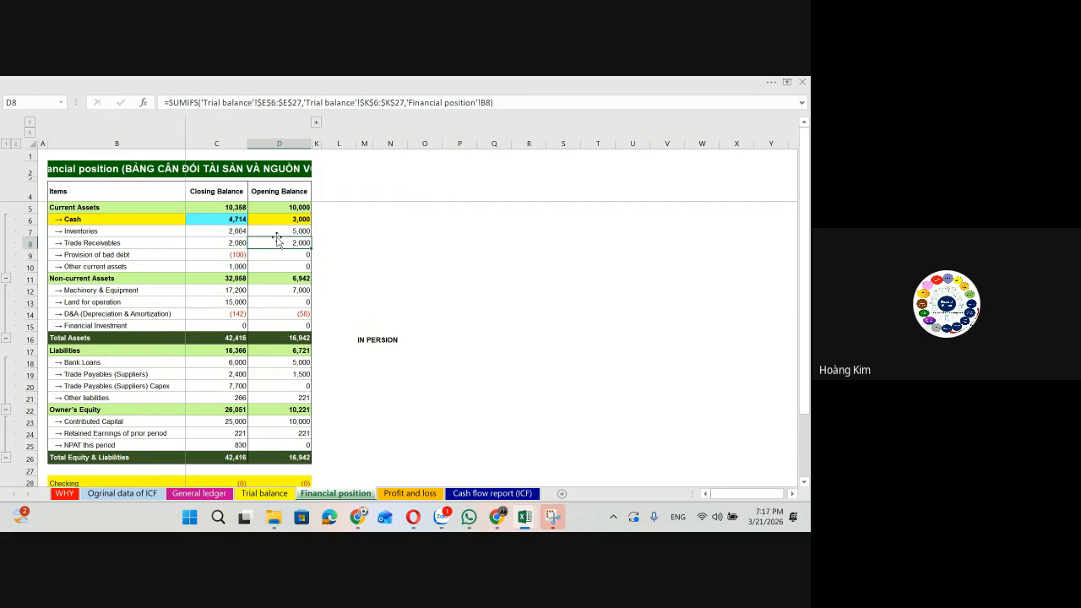
{"action": "key", "text": "Left"}
{"action": "key", "text": "Left"}
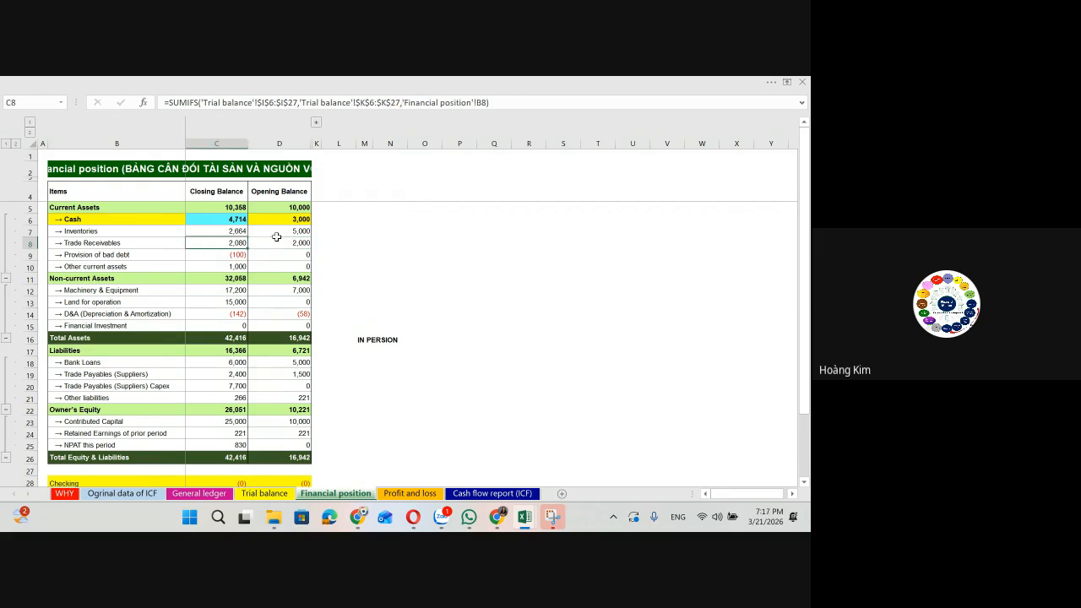
{"action": "key", "text": "Down"}
{"action": "key", "text": "Down"}
{"action": "key", "text": "Down"}
{"action": "key", "text": "Down"}
{"action": "key", "text": "Down"}
{"action": "key", "text": "Down"}
{"action": "key", "text": "Down"}
{"action": "key", "text": "Down"}
{"action": "key", "text": "Down"}
{"action": "key", "text": "Down"}
{"action": "key", "text": "Down"}
{"action": "key", "text": "Down"}
{"action": "key", "text": "Down"}
{"action": "key", "text": "Down"}
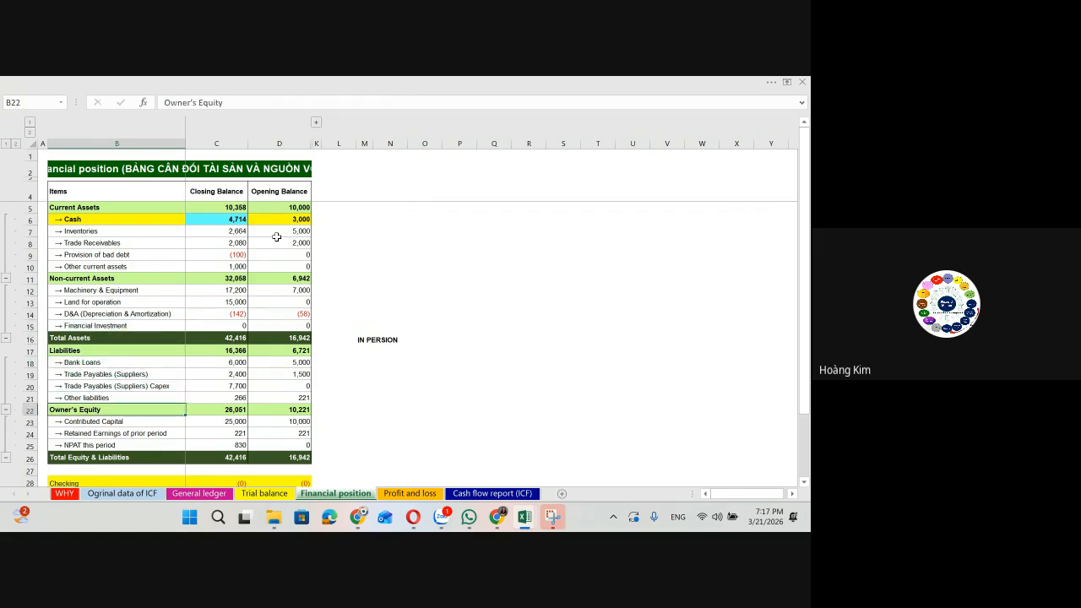
{"action": "key", "text": "Down"}
{"action": "key", "text": "Down"}
{"action": "key", "text": "Down"}
{"action": "key", "text": "Right"}
{"action": "key", "text": "Right"}
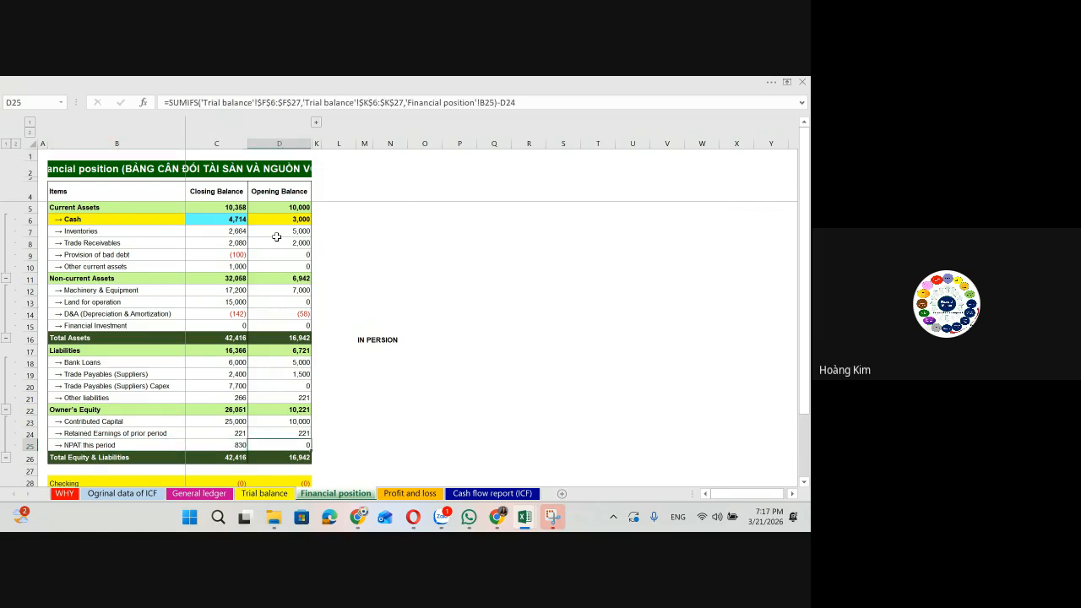
Step: Examine the Retained Earnings of prior period and NPAT this period rows across both balance columns
{"action": "key", "text": "Up"}
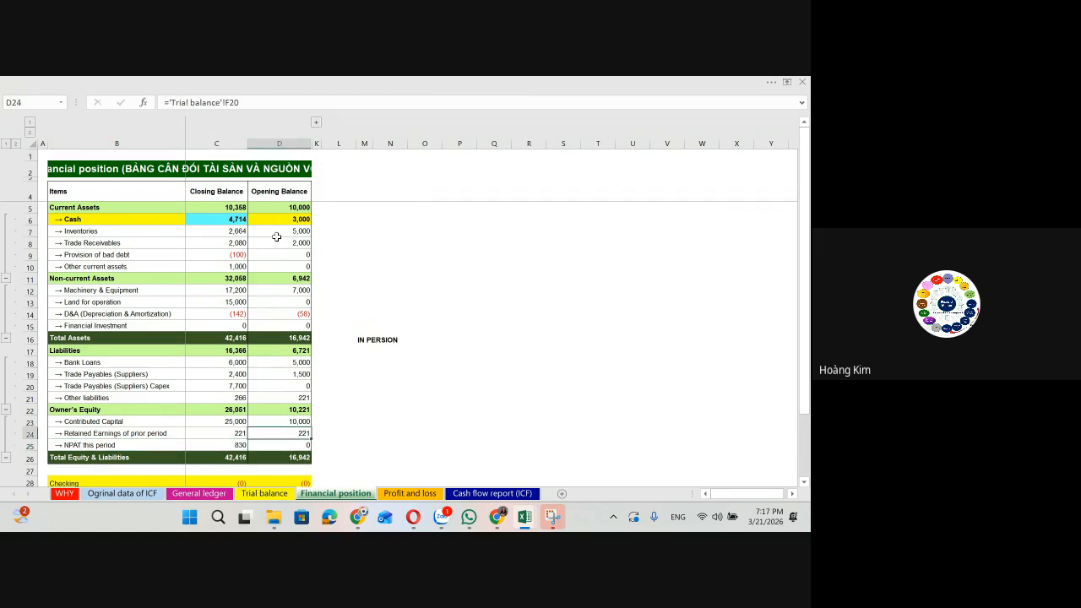
{"action": "key", "text": "Left"}
{"action": "key", "text": "Right"}
{"action": "key", "text": "Right"}
{"action": "key", "text": "Right"}
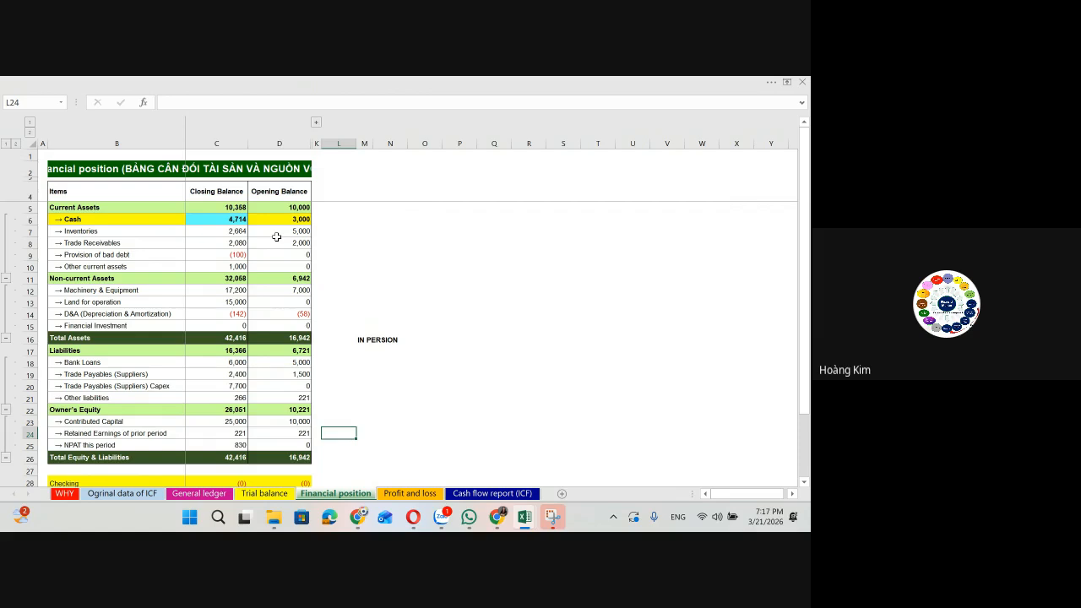
{"action": "key", "text": "Left"}
{"action": "key", "text": "Left"}
{"action": "key", "text": "shift+Left"}
{"action": "key", "text": "shift+Left"}
{"action": "key", "text": "shift+Down"}
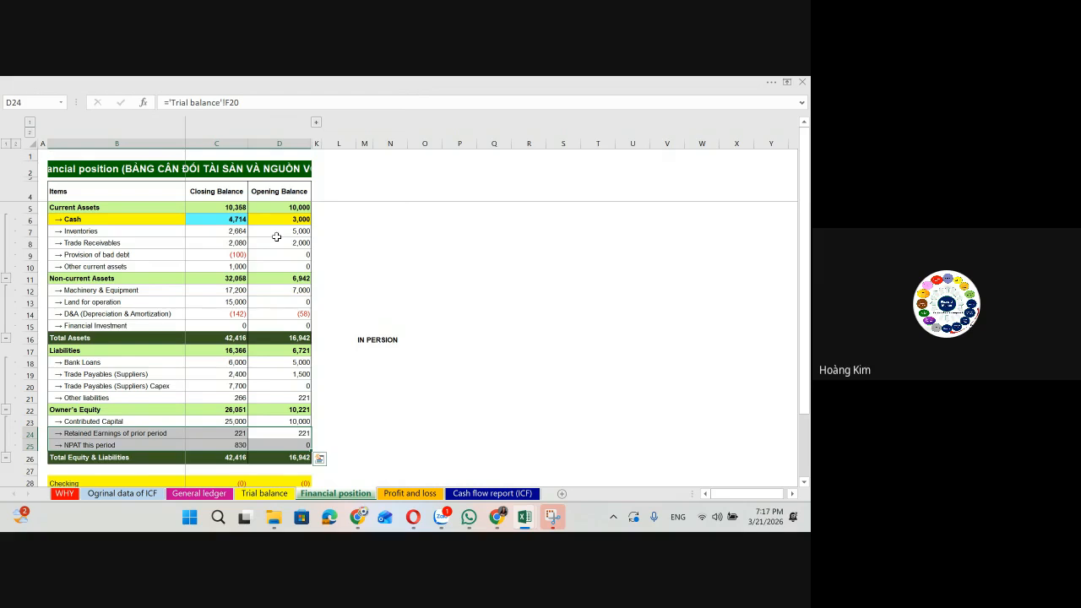
{"action": "key", "text": "Right"}
{"action": "key", "text": "Right"}
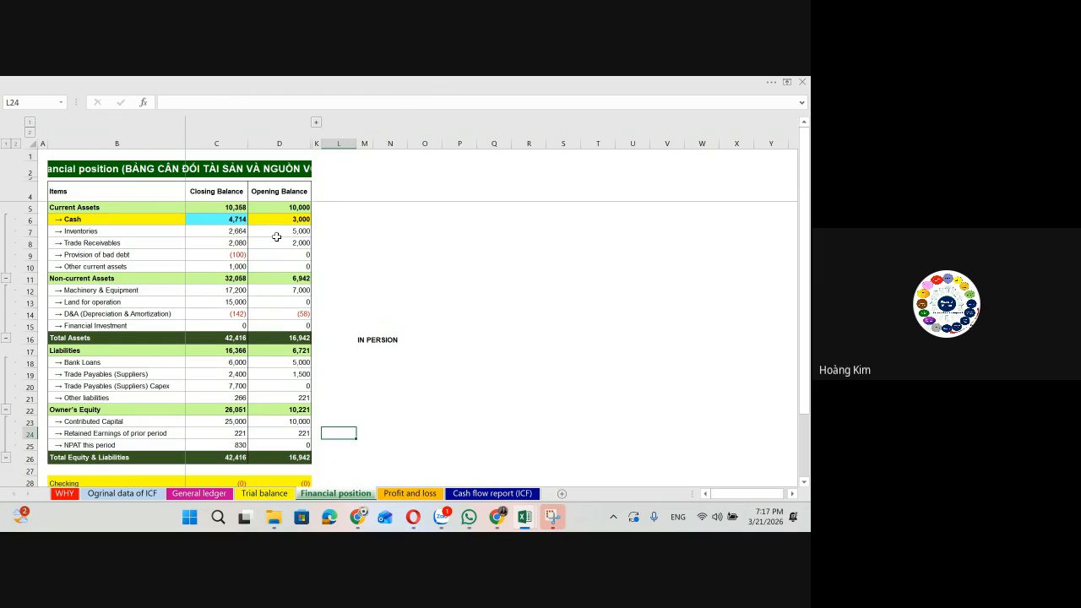
Step: Enter the note "TOTAL ASSET VALUE = TOTAL LIABILTIES + EQUITY" in cell Q13 and select the range Q13:V13 that it spans
{"action": "left_click", "coordinate": [483, 301]}
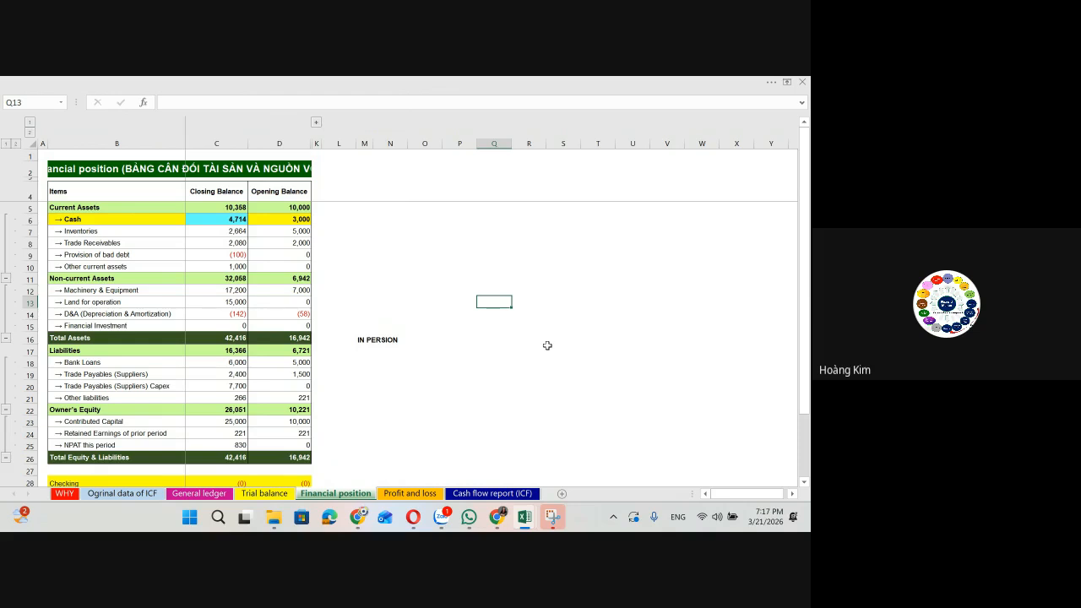
{"action": "type", "text": "acc"}
{"action": "key", "text": "BackSpace"}
{"action": "key", "text": "BackSpace"}
{"action": "key", "text": "BackSpace"}
{"action": "type", "text": "TOTAL Á"}
{"action": "type", "text": "SSET"}
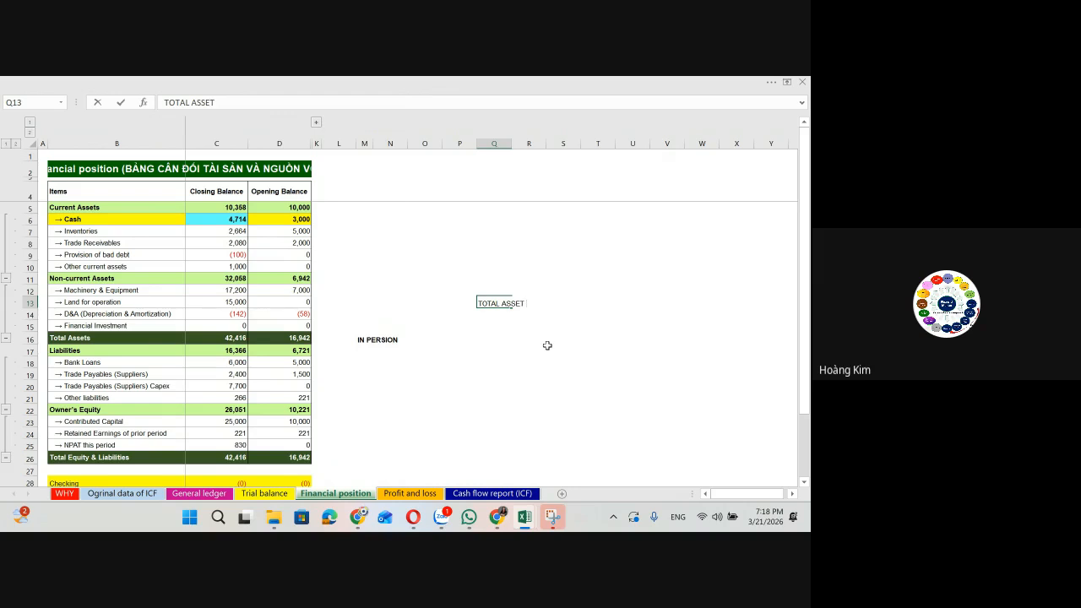
{"action": "type", "text": " VALUE = TOTAL LIBA"}
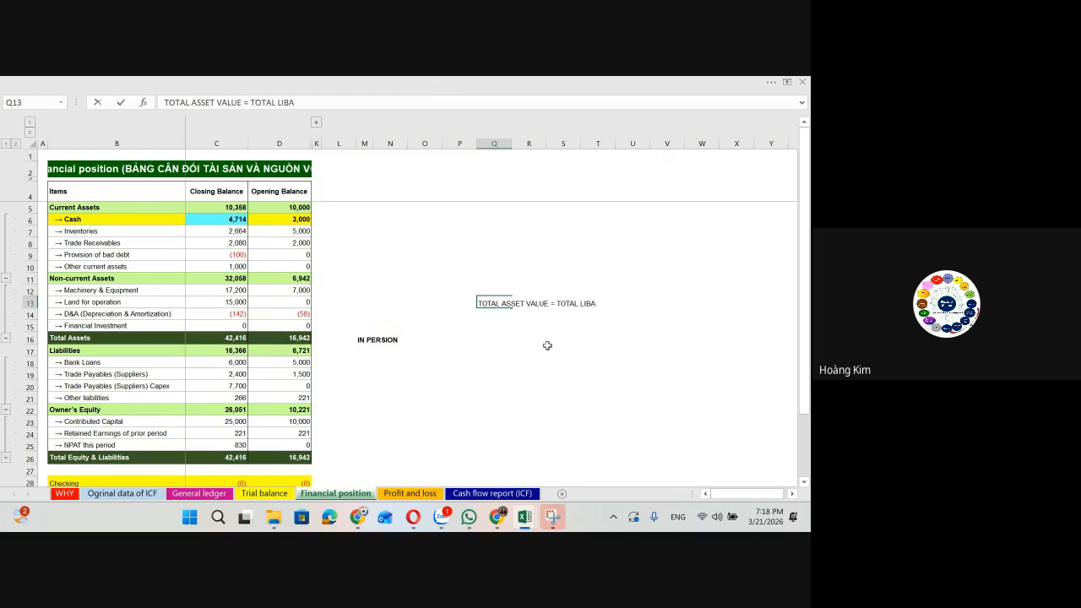
{"action": "key", "text": "BackSpace"}
{"action": "type", "text": "BILITIES + EQUITY"}
{"action": "key", "text": "Return"}
{"action": "key", "text": "Up"}
{"action": "key", "text": "shift+Right"}
{"action": "key", "text": "shift+Right"}
{"action": "key", "text": "shift+Right"}
{"action": "key", "text": "shift+Right"}
{"action": "key", "text": "shift+Right"}
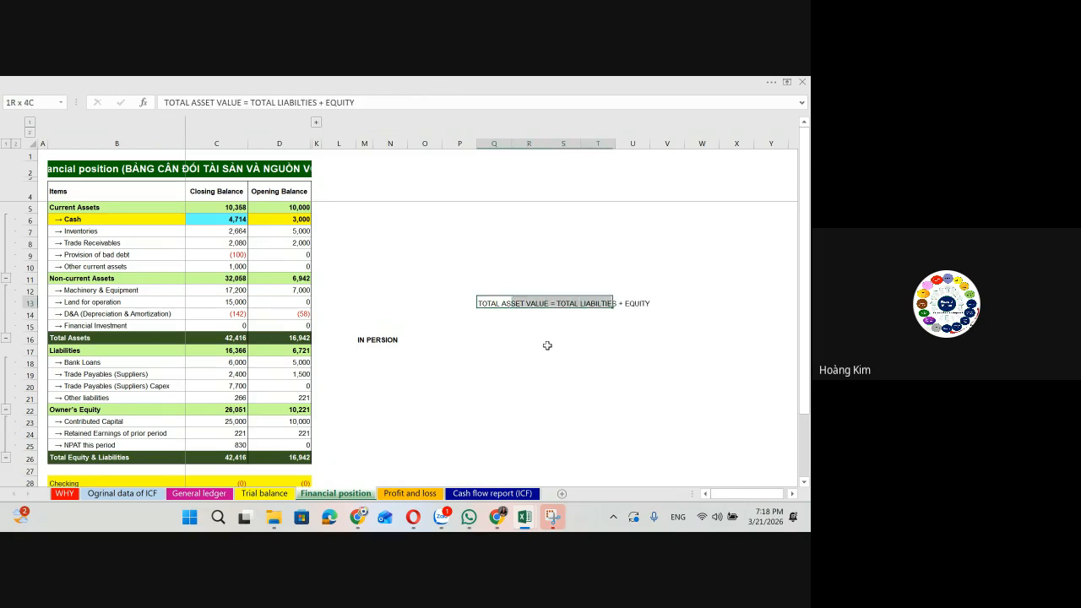
{"action": "key", "text": "shift+Left"}
{"action": "key", "text": "shift+Right"}
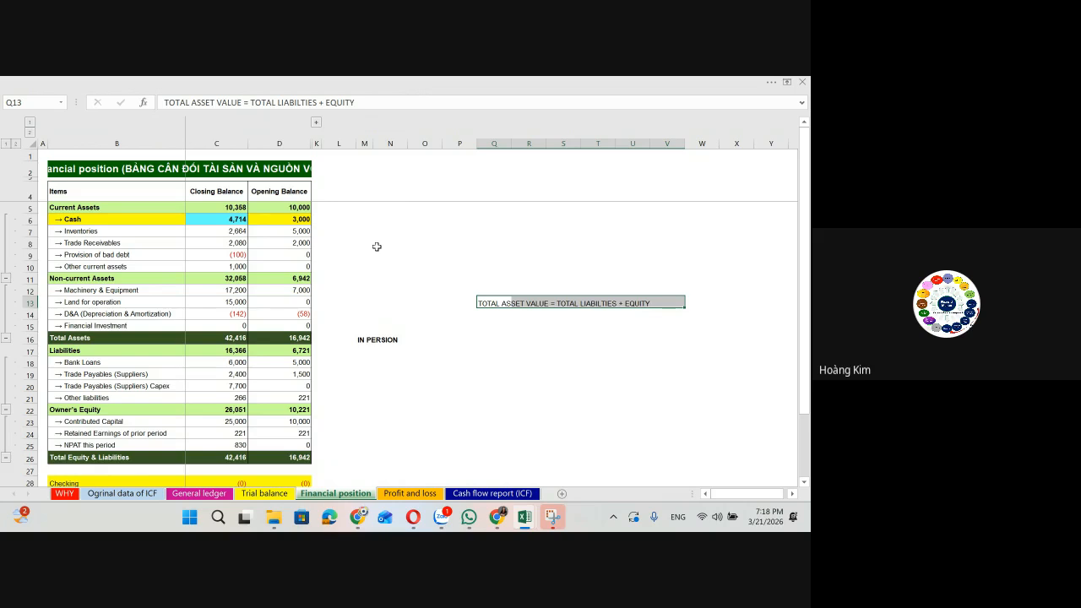
Step: Enter the note "Quick 100% exactly" in cell L6, beside the Cash row
{"action": "left_click", "coordinate": [160, 169]}
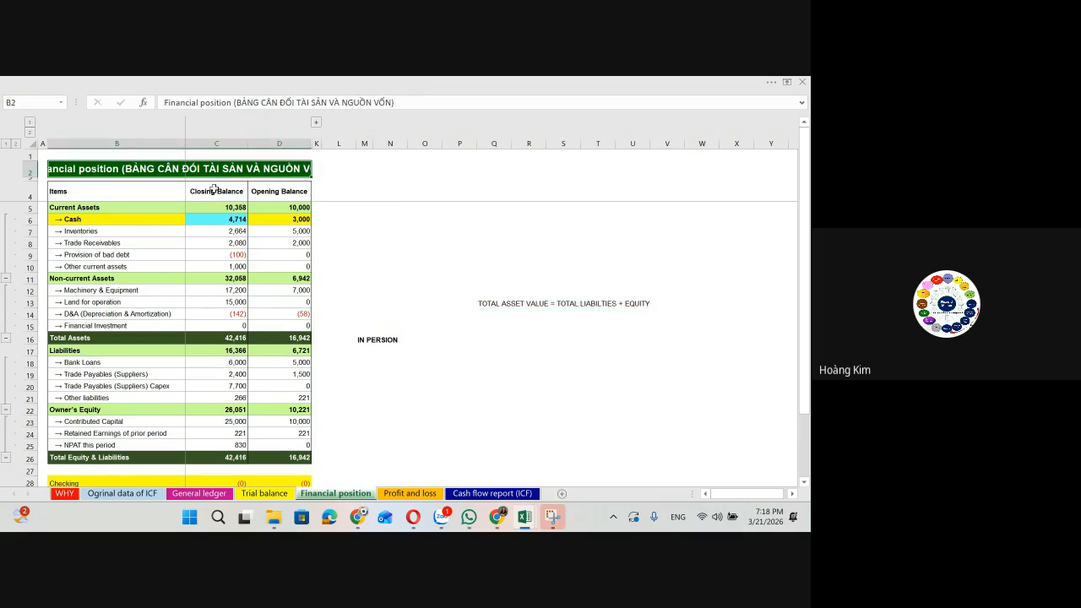
{"action": "left_click", "coordinate": [330, 219]}
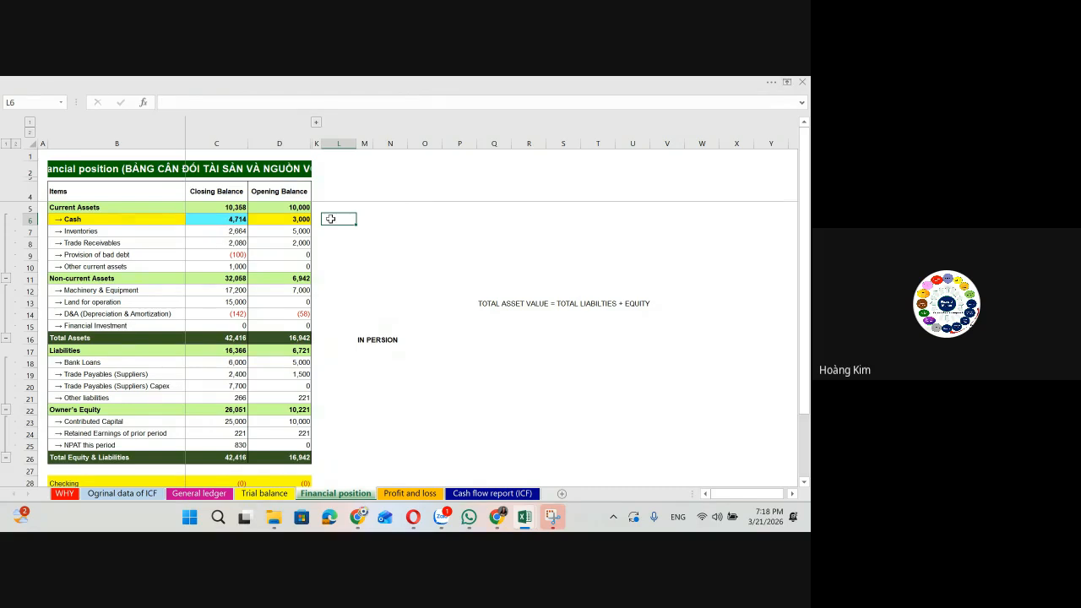
{"action": "type", "text": "qUIck 100% exact"}
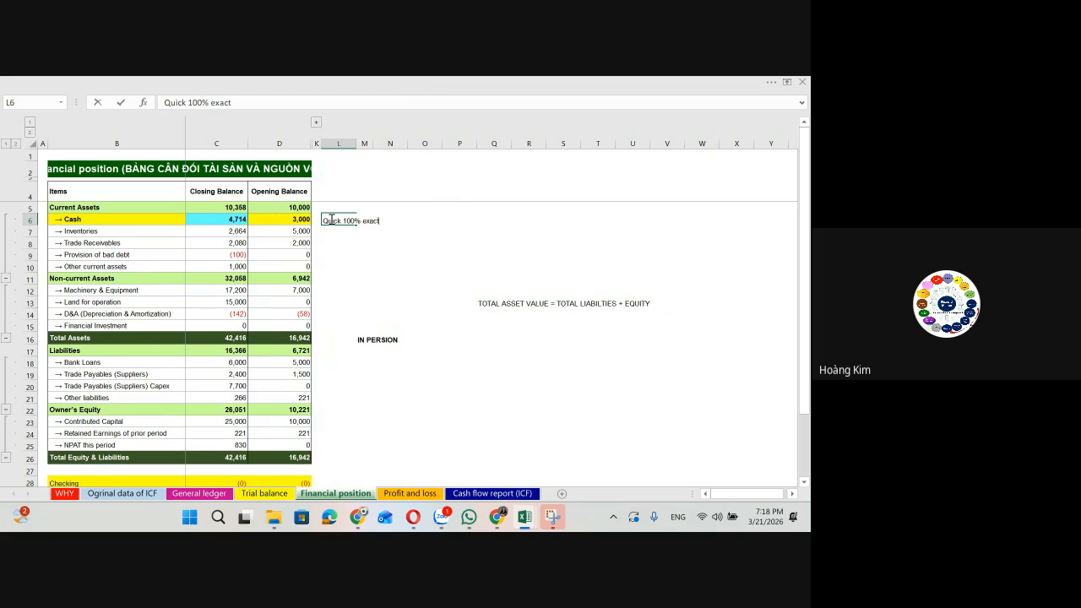
{"action": "type", "text": "ly"}
{"action": "key", "text": "Return"}
Step: Enter the note "estimate standard cost * qqty" in cell L7, beside the Inventories row
{"action": "key", "text": "Left"}
{"action": "key", "text": "Left"}
{"action": "key", "text": "Right"}
{"action": "key", "text": "Right"}
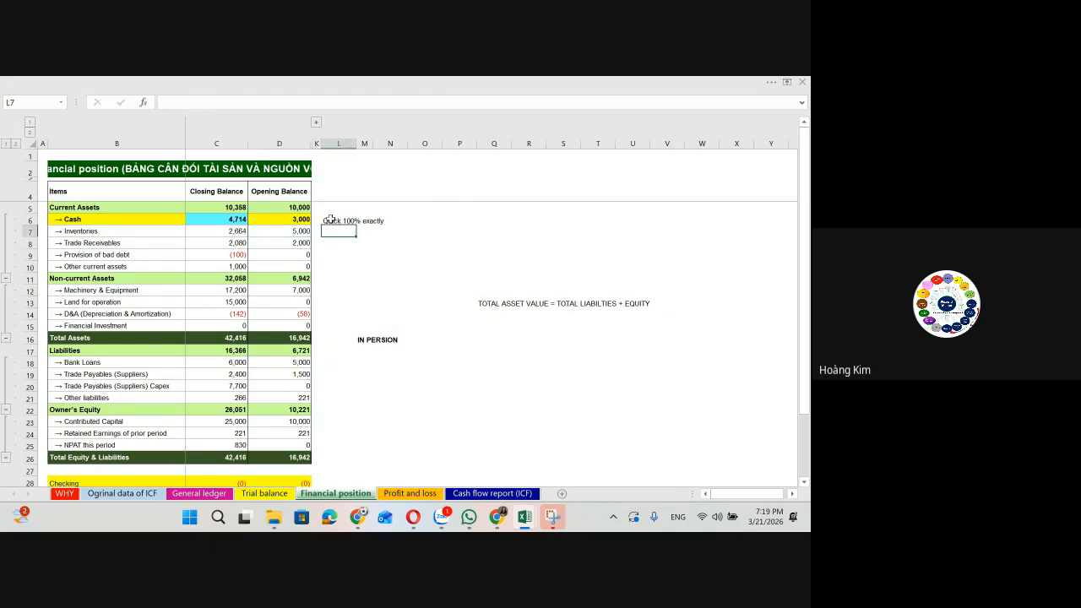
{"action": "type", "text": "estimeat"}
{"action": "type", "text": "standar"}
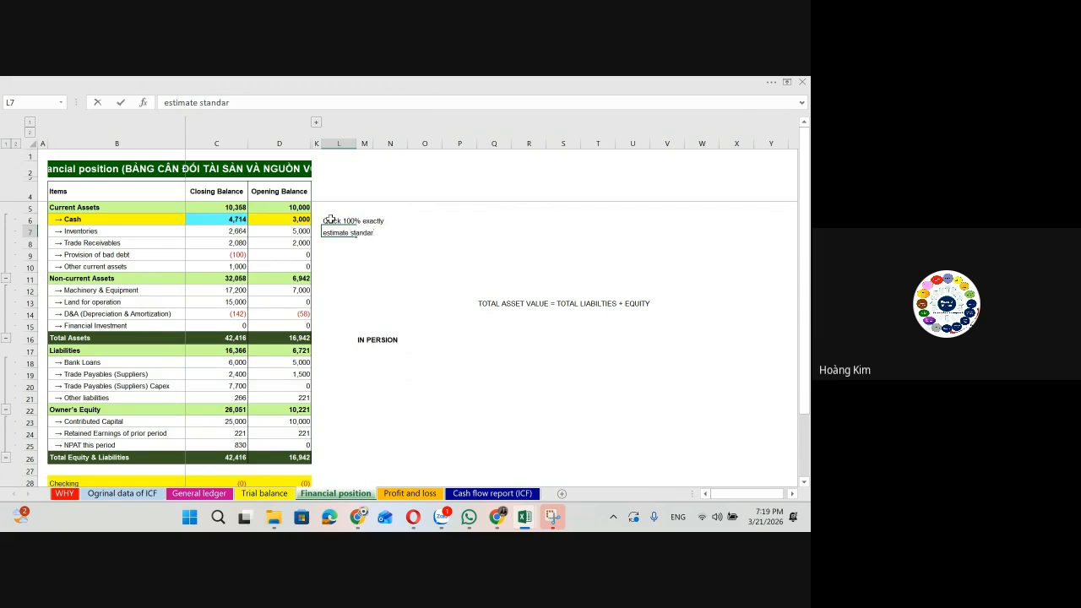
{"action": "type", "text": "d cost * qquy"}
{"action": "key", "text": "BackSpace"}
{"action": "key", "text": "BackSpace"}
{"action": "type", "text": "ty"}
{"action": "key", "text": "Return"}
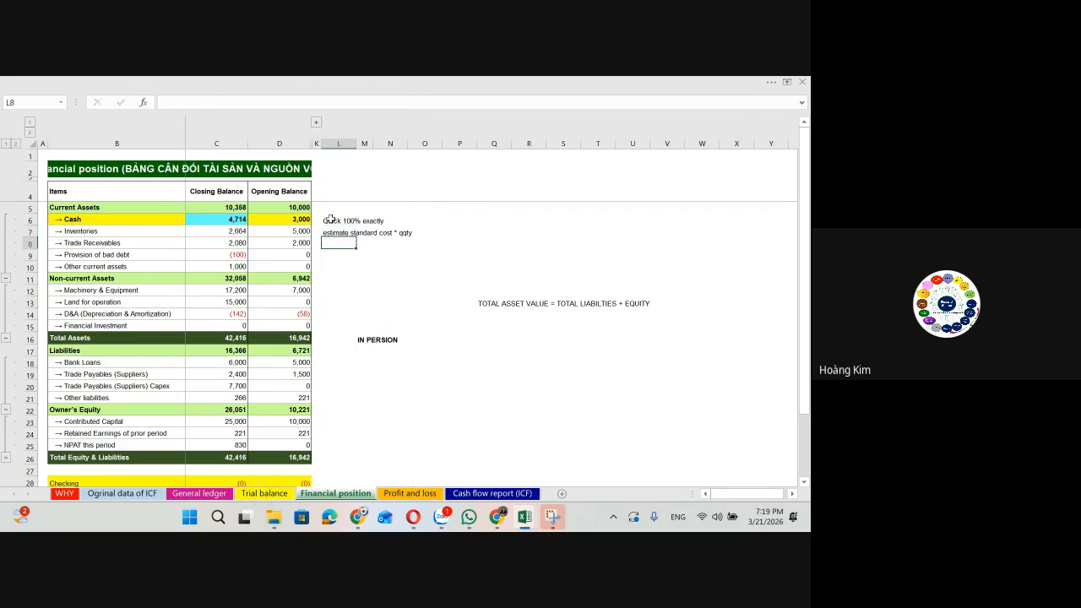
Step: Review the current asset rows from Inventories to Other current assets against the notes beside them
{"action": "key", "text": "Right"}
{"action": "key", "text": "Right"}
{"action": "key", "text": "Right"}
{"action": "key", "text": "Right"}
{"action": "key", "text": "Up"}
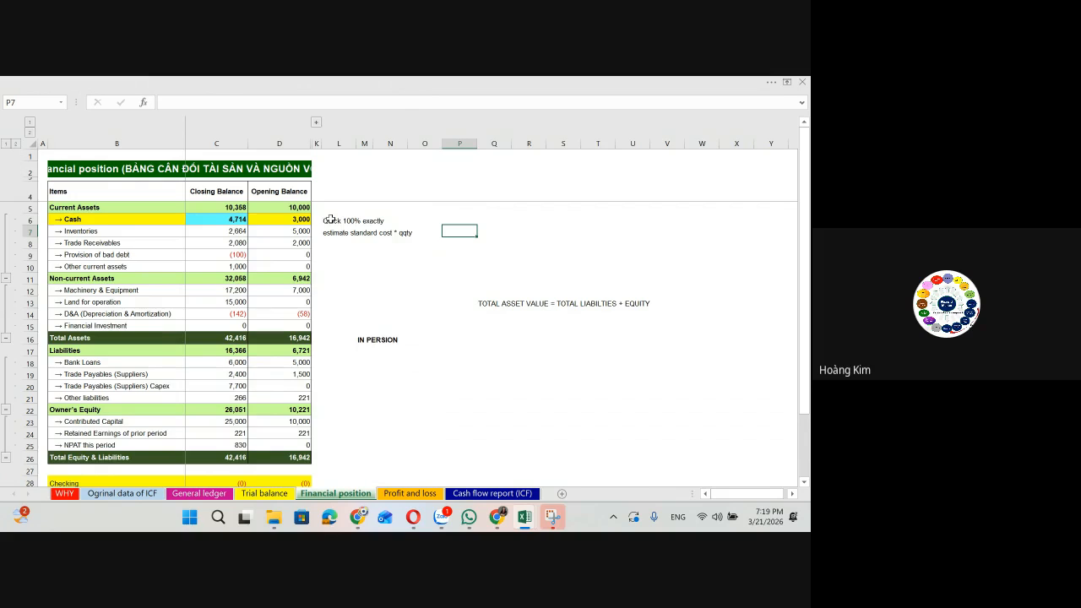
{"action": "key", "text": "Left"}
{"action": "key", "text": "Left"}
{"action": "key", "text": "Left"}
{"action": "key", "text": "Left"}
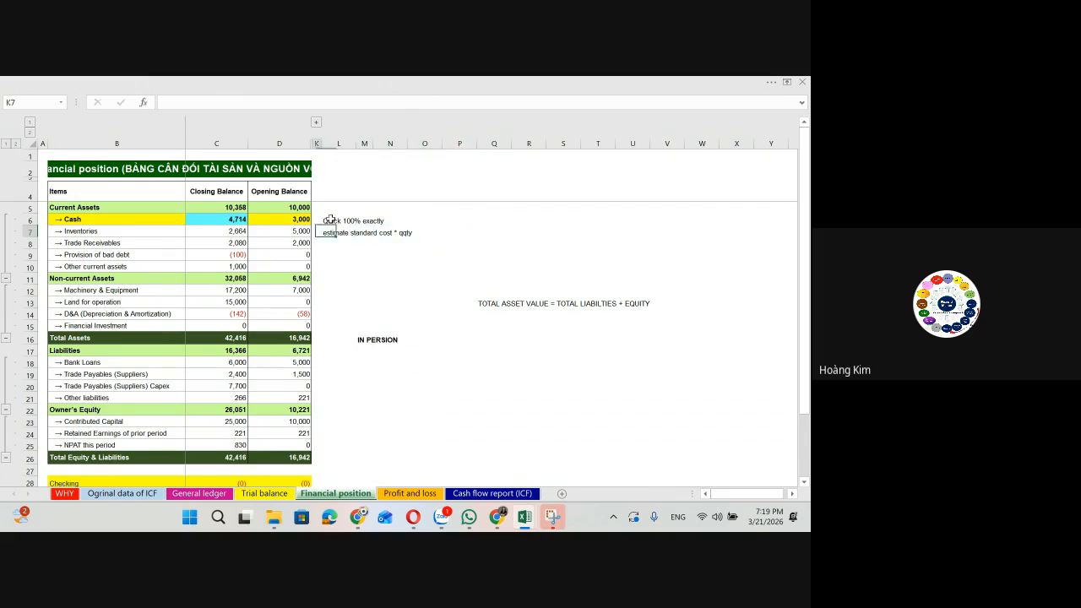
{"action": "key", "text": "Down"}
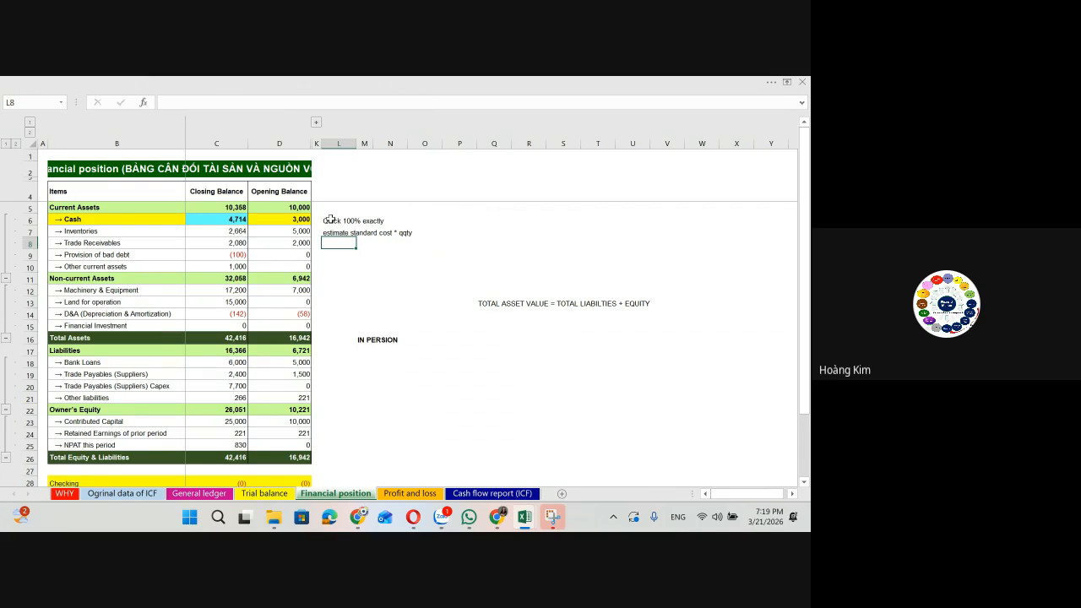
{"action": "key", "text": "Down"}
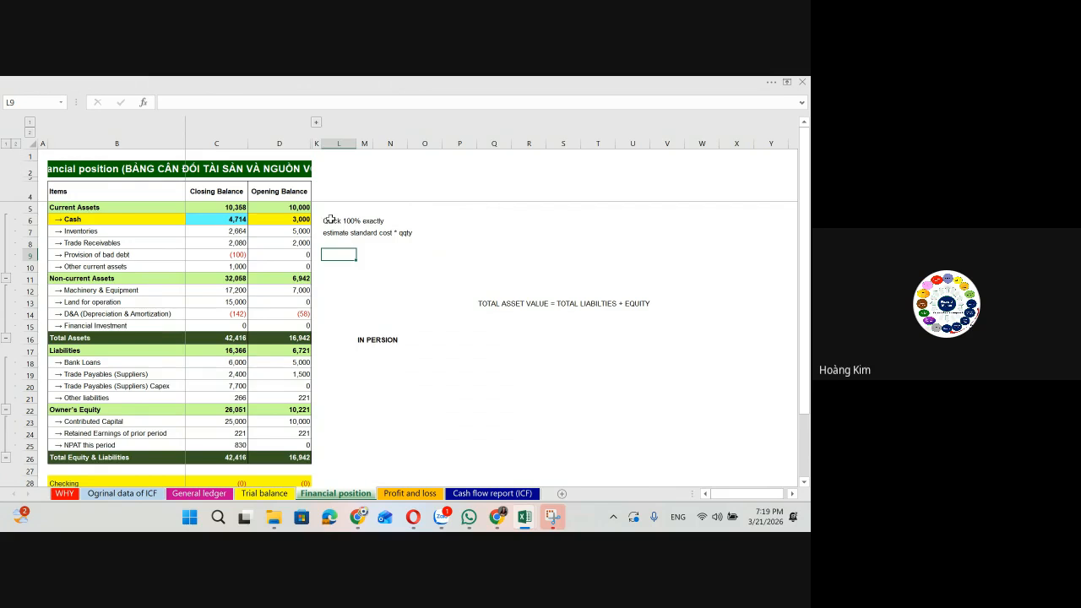
{"action": "key", "text": "Left"}
{"action": "key", "text": "Left"}
{"action": "key", "text": "Left"}
{"action": "key", "text": "Left"}
{"action": "key", "text": "Right"}
{"action": "key", "text": "Right"}
{"action": "key", "text": "Right"}
{"action": "key", "text": "Right"}
{"action": "key", "text": "Down"}
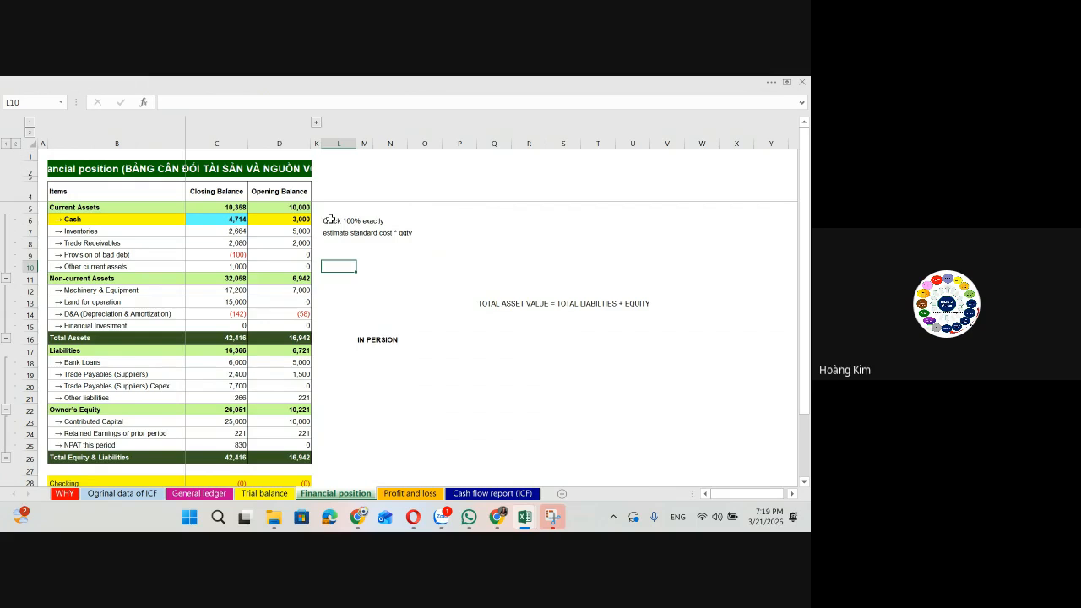
Step: Enter the placeholder "..." in cell L12, beside the Machinery & Equipment row
{"action": "key", "text": "Down"}
{"action": "key", "text": "Down"}
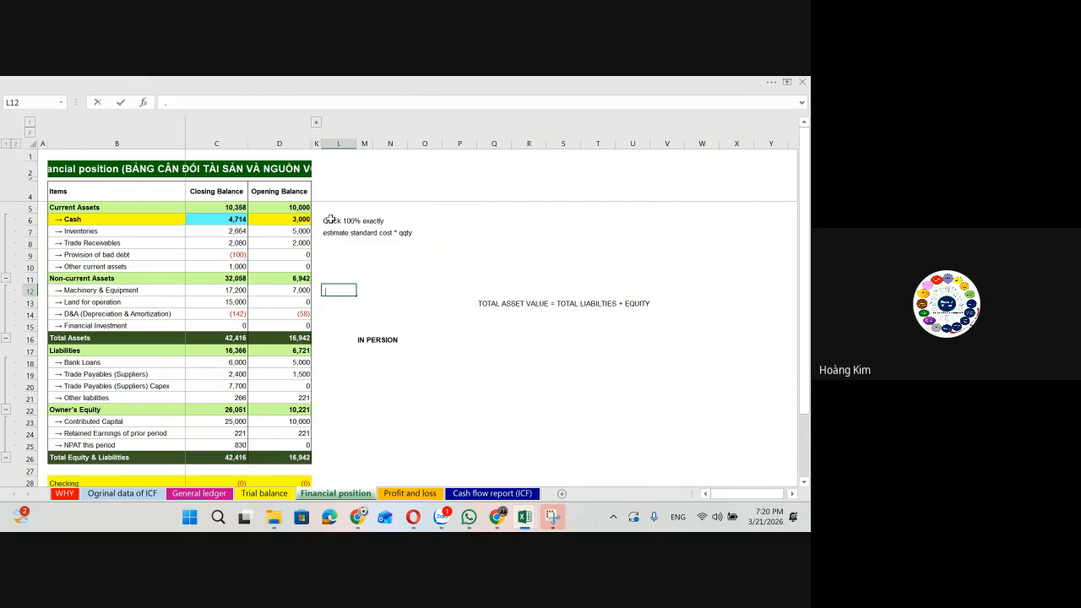
{"action": "key", "text": "Left"}
Step: Examine the non-current asset rows from Machinery & Equipment to Financial Investment, including the Land for operation closing balance formula
{"action": "key", "text": "Left"}
{"action": "key", "text": "Left"}
{"action": "key", "text": "Down"}
{"action": "key", "text": "Right"}
{"action": "key", "text": "Right"}
{"action": "key", "text": "Right"}
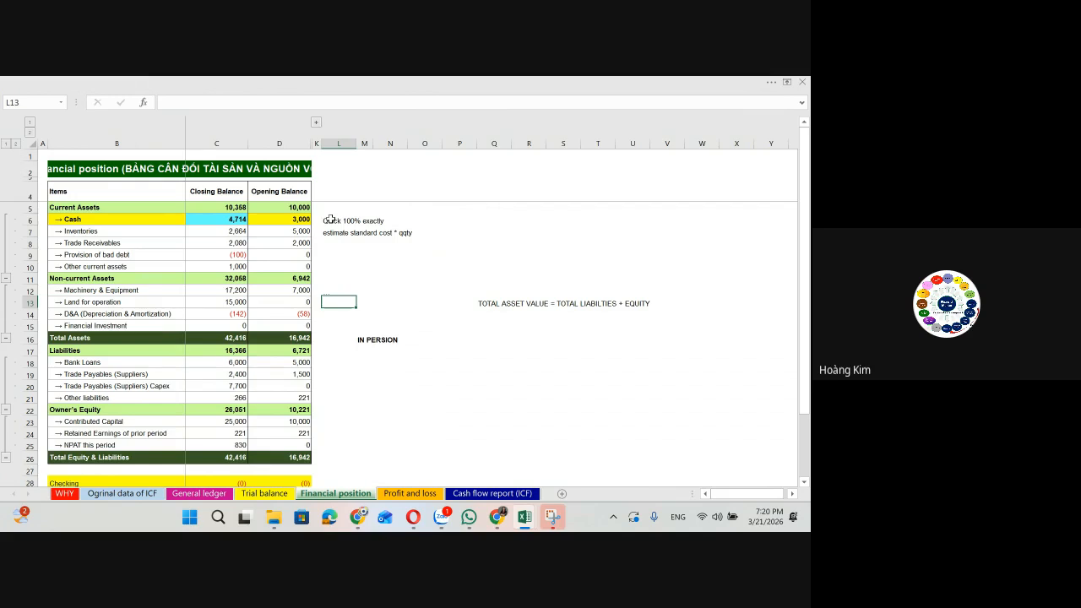
{"action": "key", "text": "Left"}
{"action": "key", "text": "Left"}
{"action": "key", "text": "Left"}
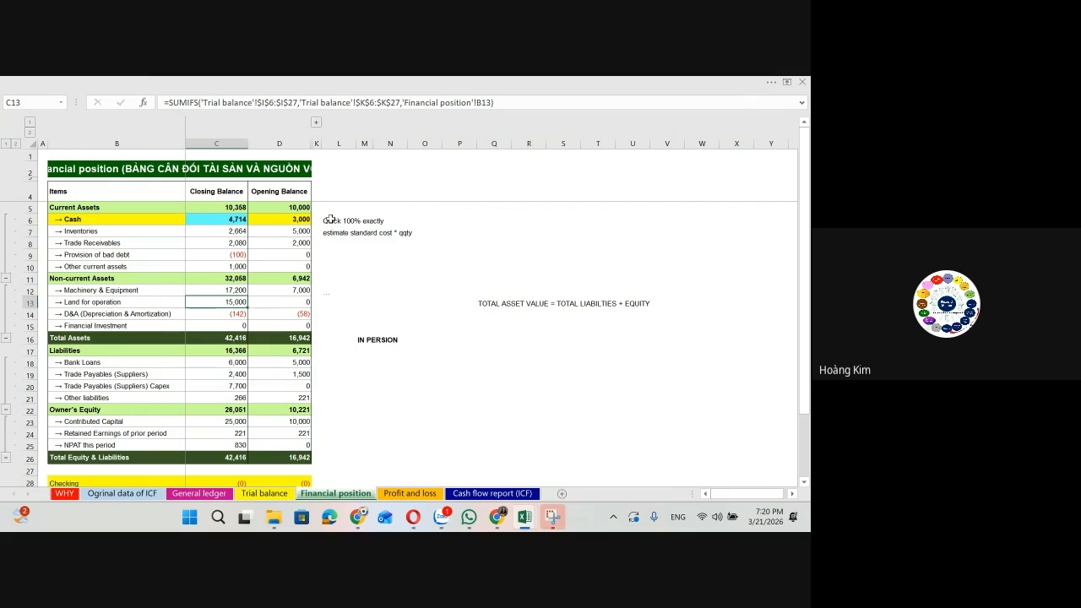
{"action": "key", "text": "Down"}
{"action": "key", "text": "Down"}
{"action": "key", "text": "Right"}
{"action": "key", "text": "Right"}
{"action": "key", "text": "Down"}
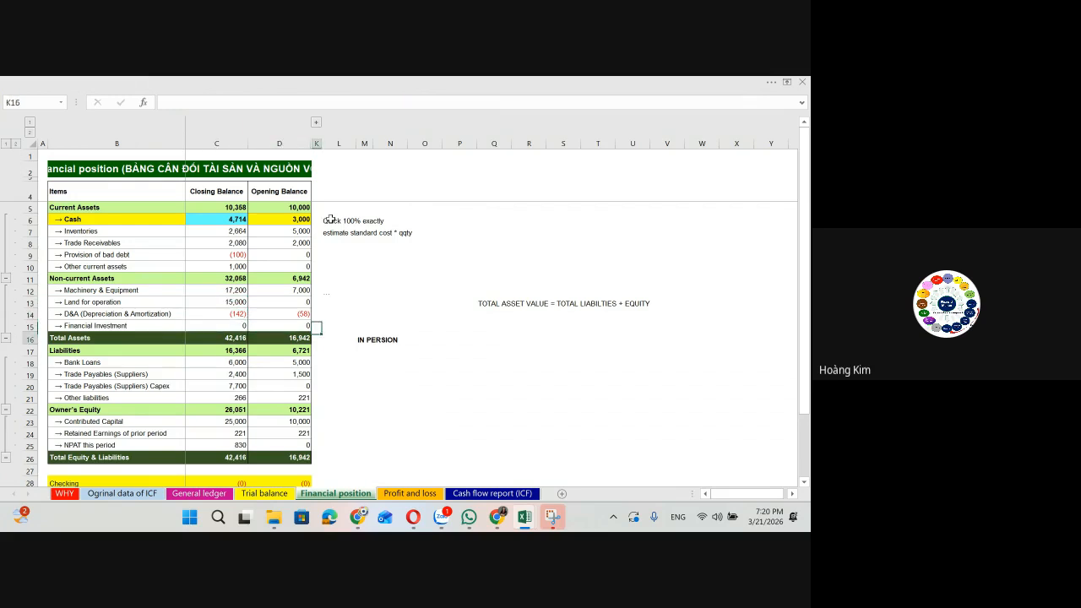
Step: Review the Liabilities, Owner's Equity and Total Equity & Liabilities rows down to the Checking row
{"action": "key", "text": "Down"}
{"action": "key", "text": "Down"}
{"action": "key", "text": "Down"}
{"action": "key", "text": "Down"}
{"action": "key", "text": "Down"}
{"action": "key", "text": "Down"}
{"action": "key", "text": "Down"}
{"action": "key", "text": "Down"}
{"action": "key", "text": "Down"}
{"action": "key", "text": "Down"}
{"action": "key", "text": "Down"}
{"action": "key", "text": "Down"}
{"action": "key", "text": "Down"}
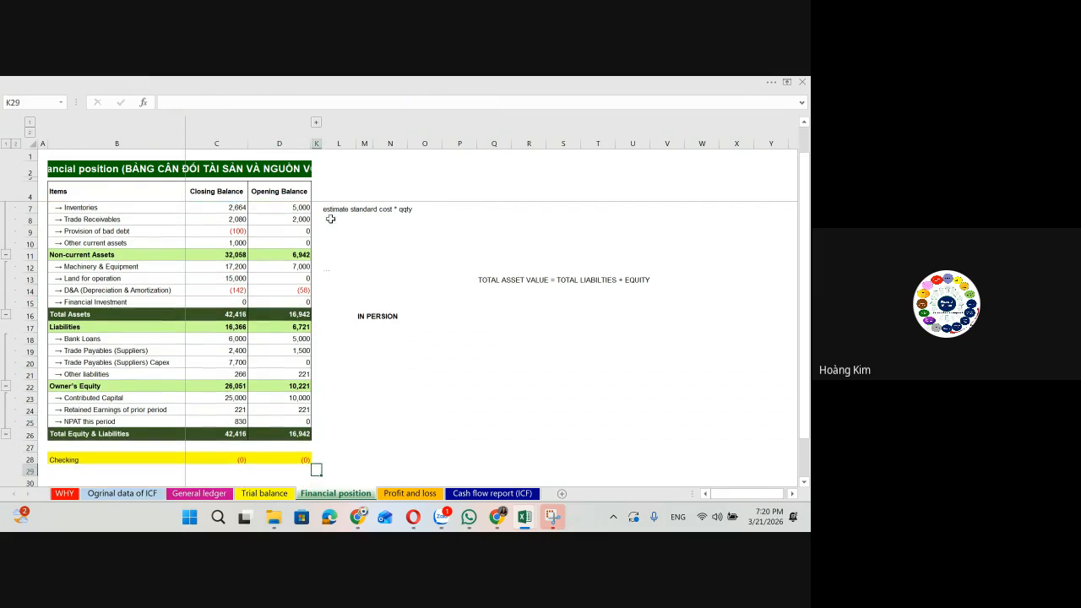
Step: Compare the asset items from Current Assets to Financial Investment with the liability and owner's equity items in the Items column
{"action": "scroll", "coordinate": [330, 218], "scroll_direction": "up", "scroll_amount": 1}
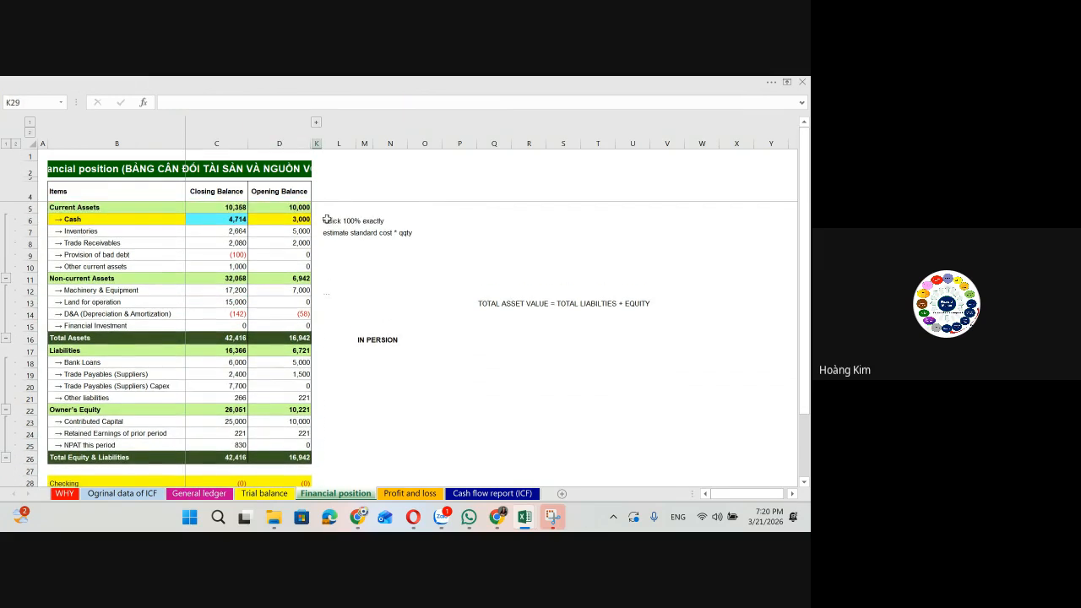
{"action": "left_click_drag", "start_coordinate": [144, 206], "coordinate": [140, 325]}
{"action": "left_click", "coordinate": [137, 209]}
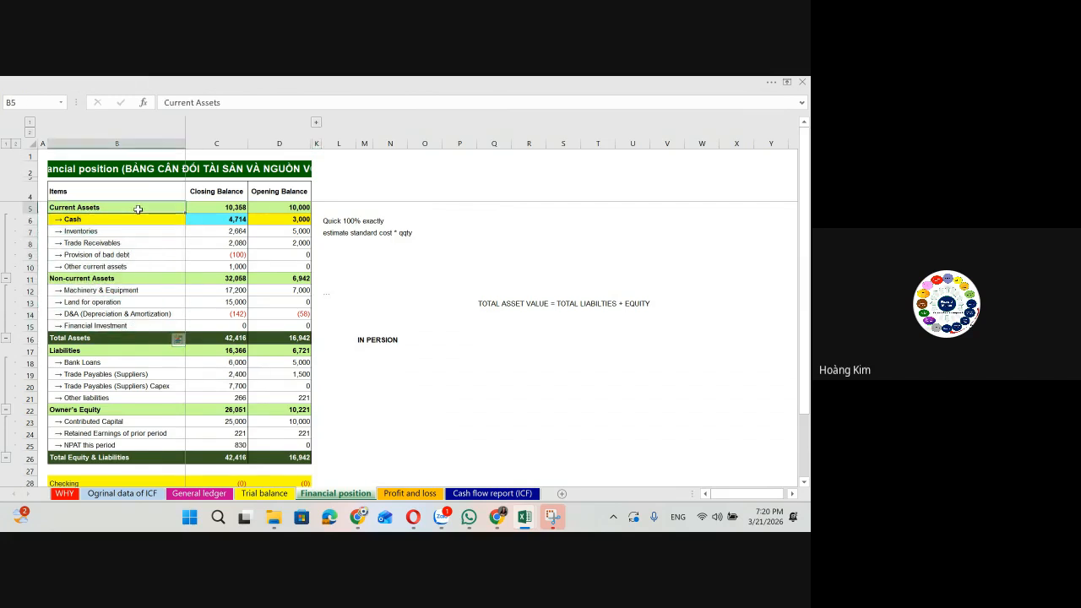
{"action": "left_click_drag", "start_coordinate": [133, 210], "coordinate": [148, 316]}
{"action": "left_click", "coordinate": [127, 361]}
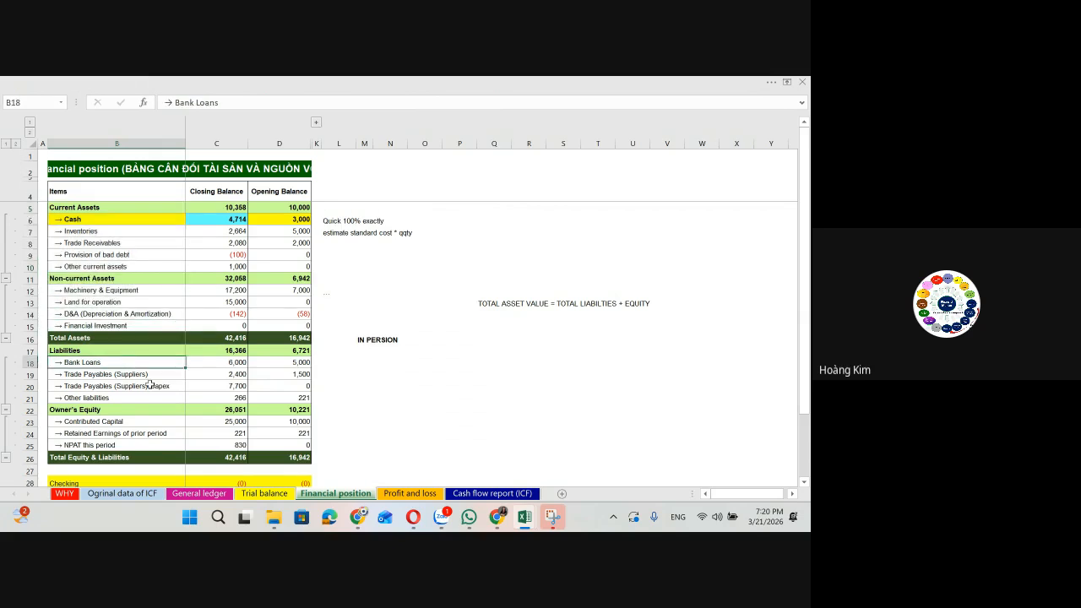
{"action": "left_click", "coordinate": [156, 444]}
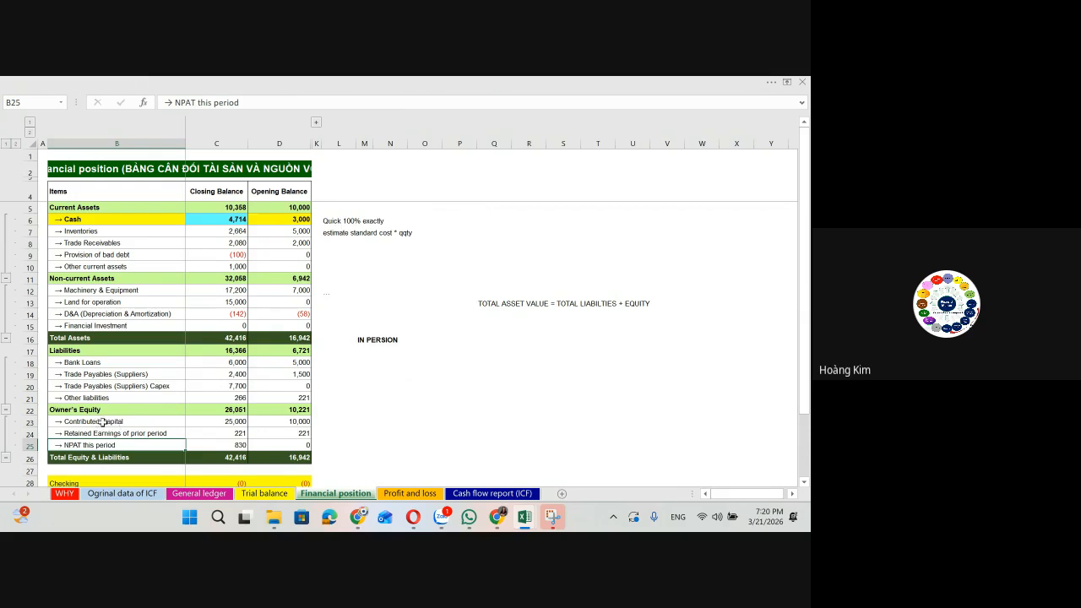
{"action": "left_click", "coordinate": [101, 421]}
{"action": "left_click_drag", "start_coordinate": [123, 400], "coordinate": [126, 379]}
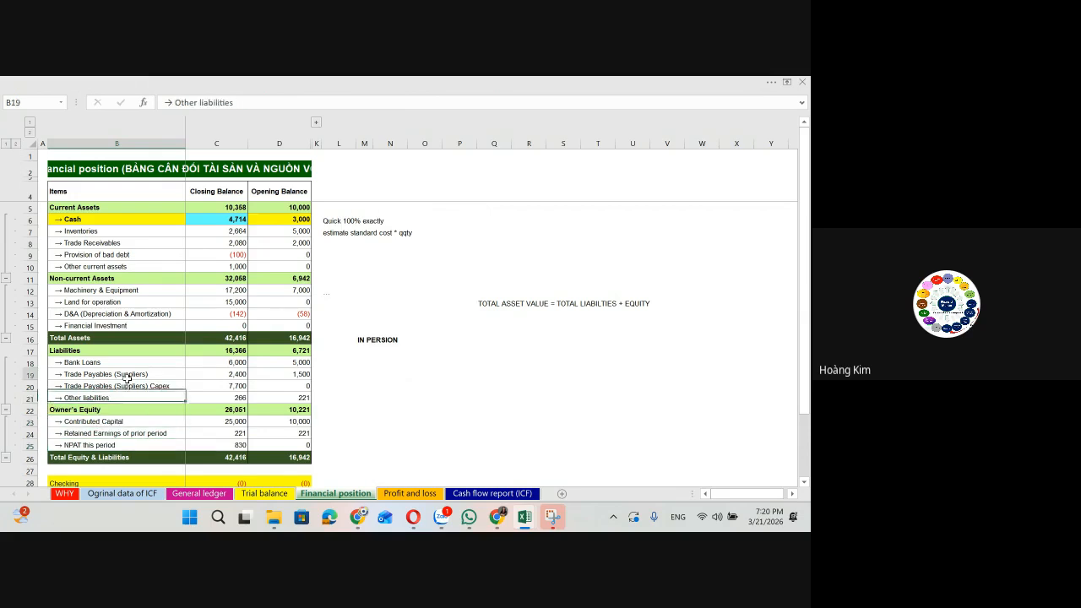
Step: Enter the note "BANK STATEMENT FROM BANK" in cell O6, in the Cash row
{"action": "left_click", "coordinate": [126, 376]}
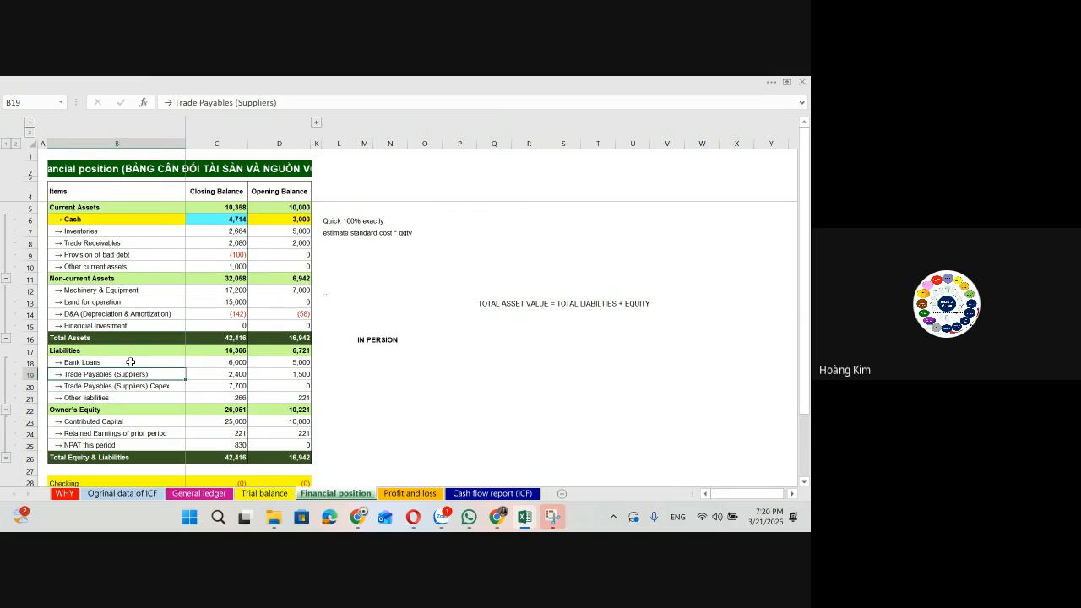
{"action": "left_click", "coordinate": [123, 224]}
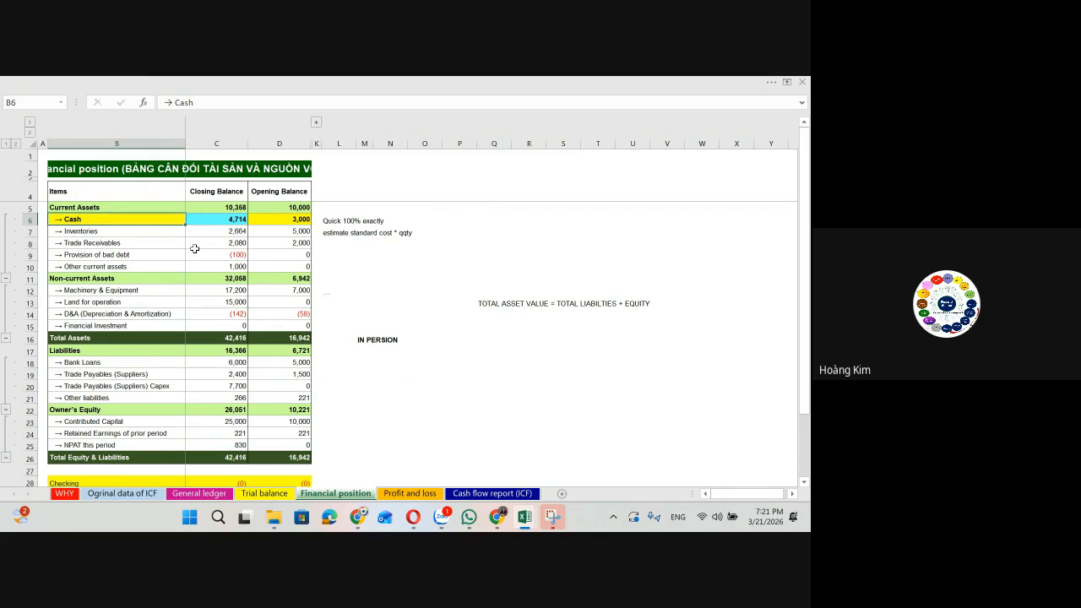
{"action": "key", "text": "Right"}
{"action": "key", "text": "Right"}
{"action": "key", "text": "Right"}
{"action": "key", "text": "Right"}
{"action": "key", "text": "Right"}
{"action": "key", "text": "Right"}
{"action": "key", "text": "Right"}
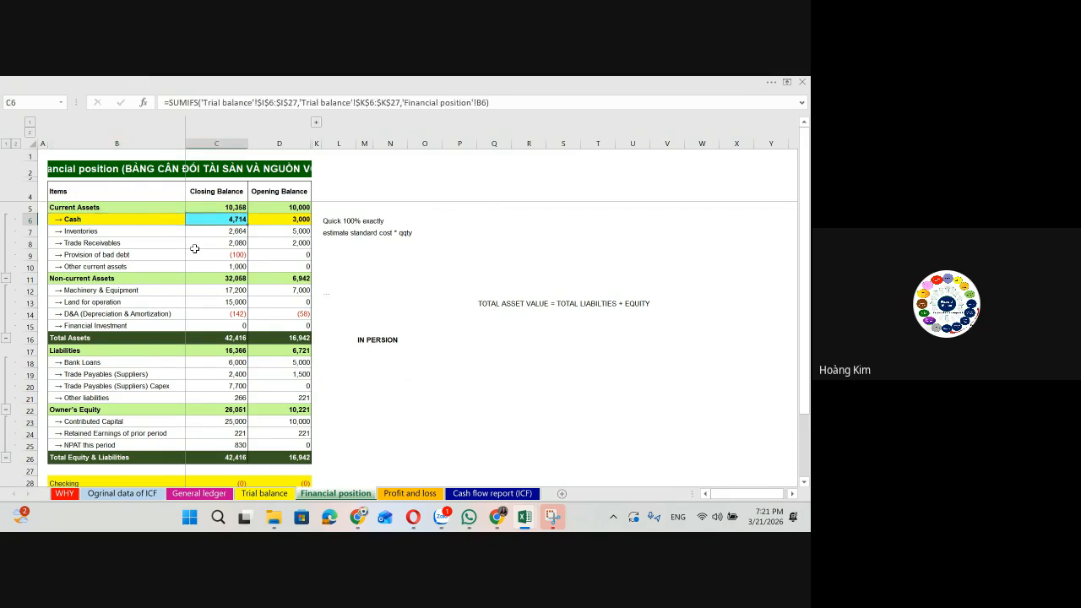
{"action": "type", "text": "BANK"}
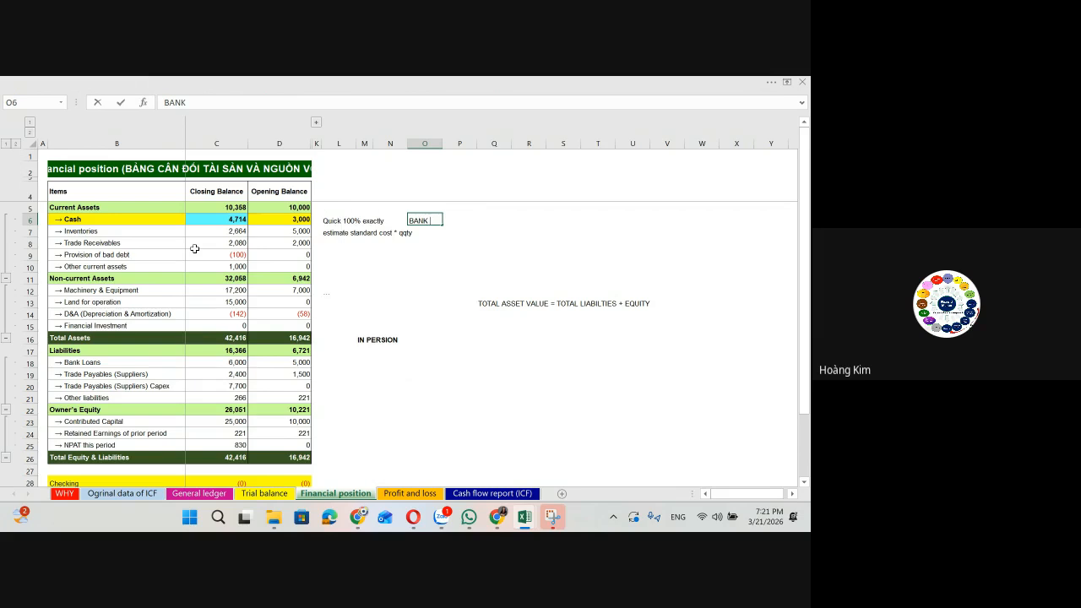
{"action": "type", "text": " STATEMENT FROM BANK"}
{"action": "key", "text": "Return"}
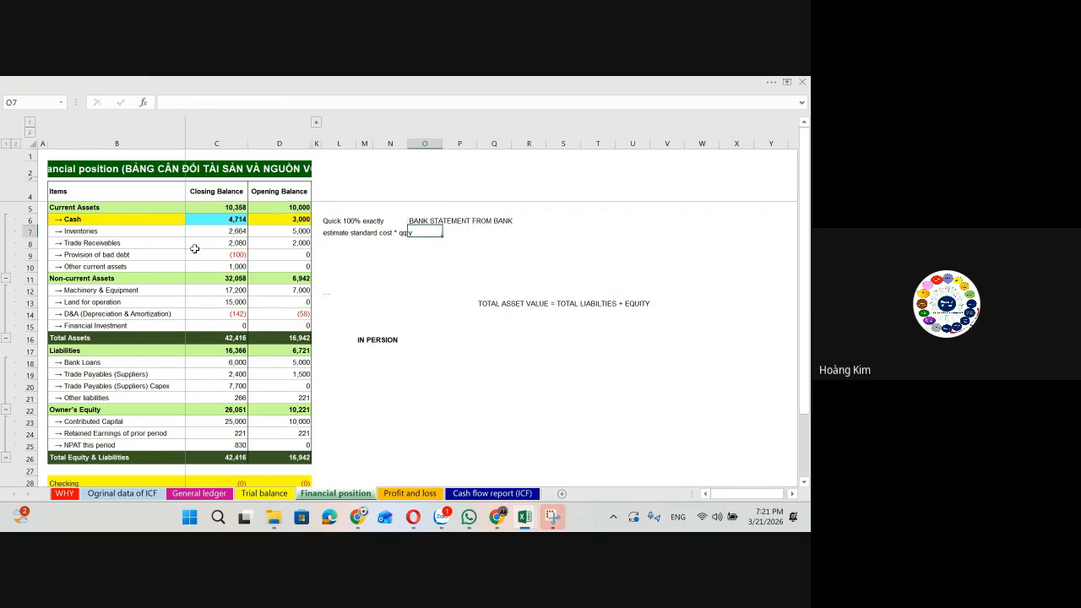
Step: Enter the placeholder "..." in cell L18, beside the Bank Loans row
{"action": "left_click", "coordinate": [156, 349]}
{"action": "left_click", "coordinate": [169, 365]}
{"action": "key", "text": "Right"}
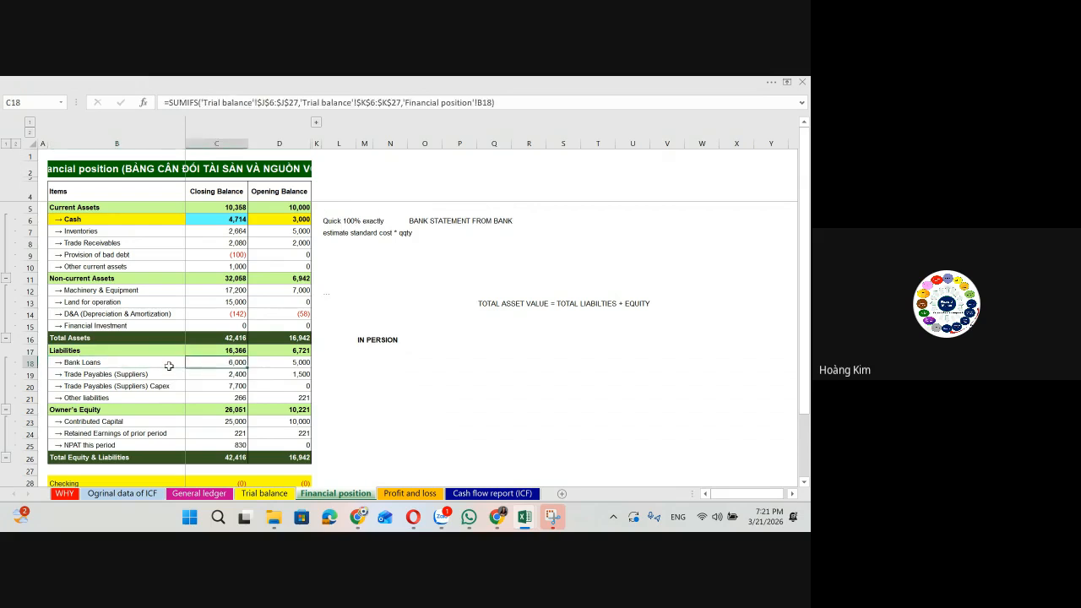
{"action": "key", "text": "Right"}
{"action": "key", "text": "Right"}
{"action": "key", "text": "Right"}
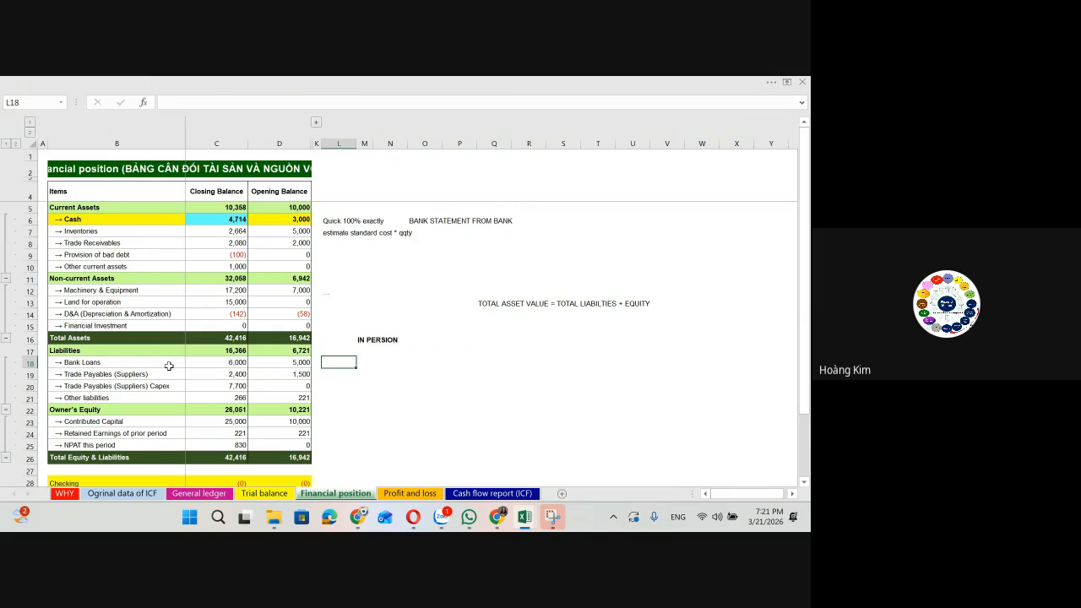
{"action": "type", "text": "..."}
{"action": "key", "text": "Return"}
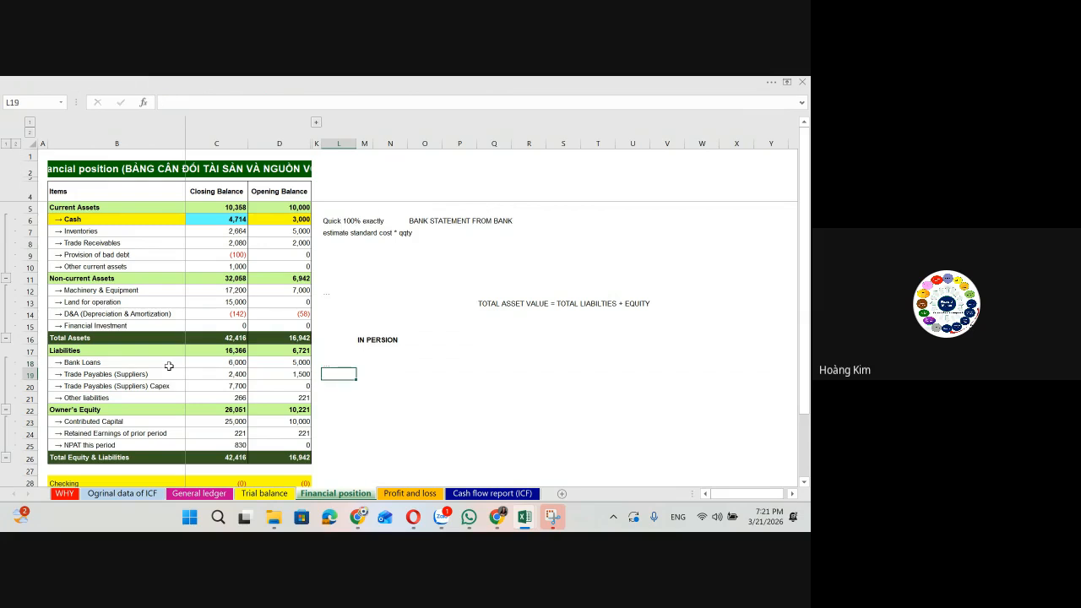
Step: Enter the placeholder "..." in cell L19, beside the Trade Payables (Suppliers) row
{"action": "key", "text": "Left"}
{"action": "key", "text": "Left"}
{"action": "key", "text": "Left"}
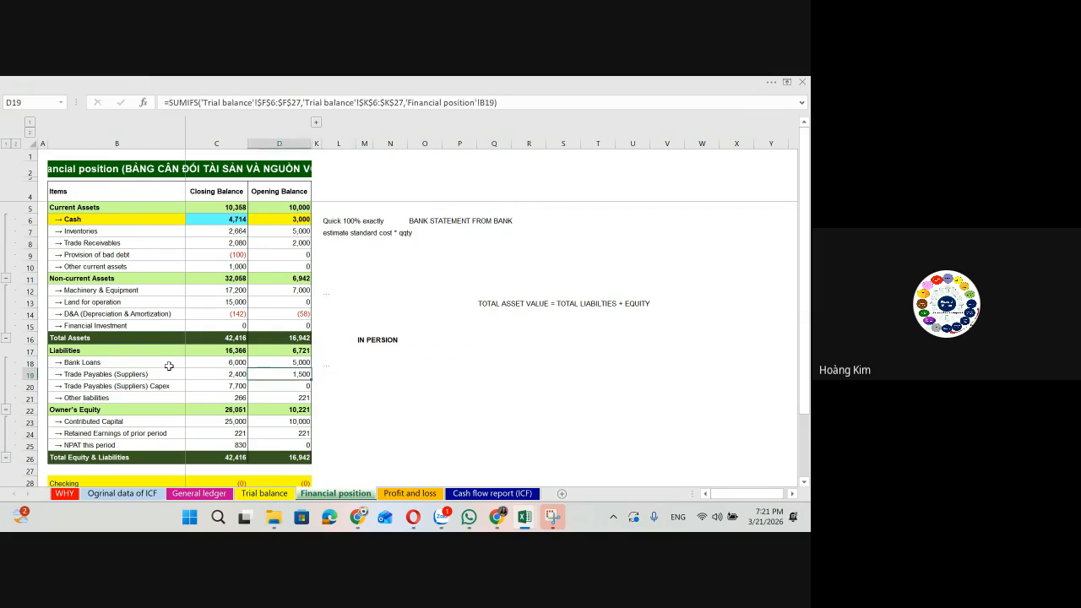
{"action": "key", "text": "Right"}
{"action": "key", "text": "Right"}
{"action": "key", "text": "Right"}
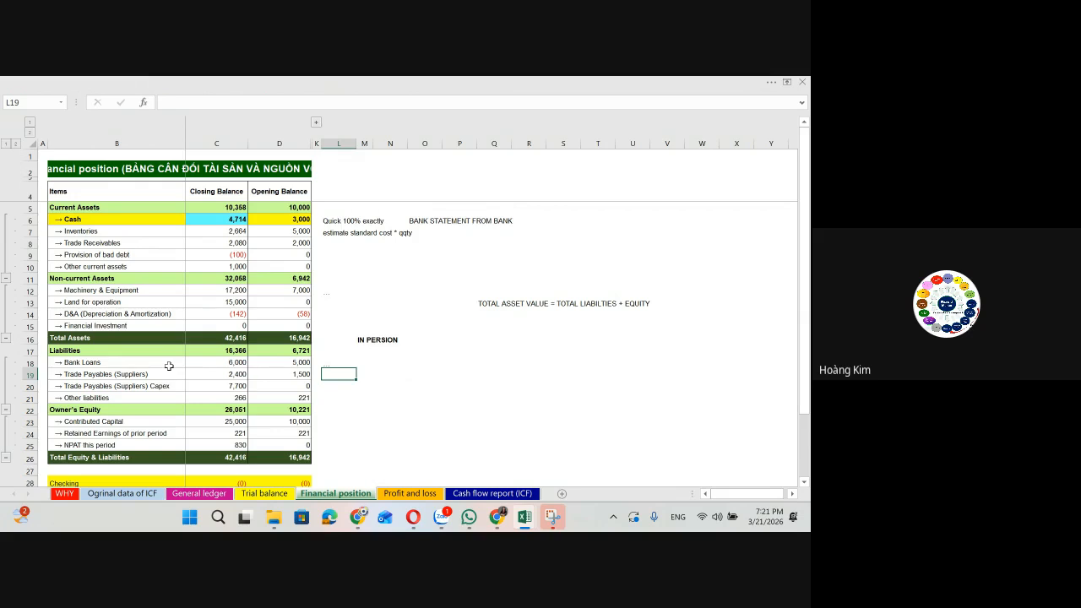
{"action": "type", "text": "..."}
{"action": "key", "text": "Return"}
{"action": "key", "text": "Up"}
{"action": "key", "text": "Right"}
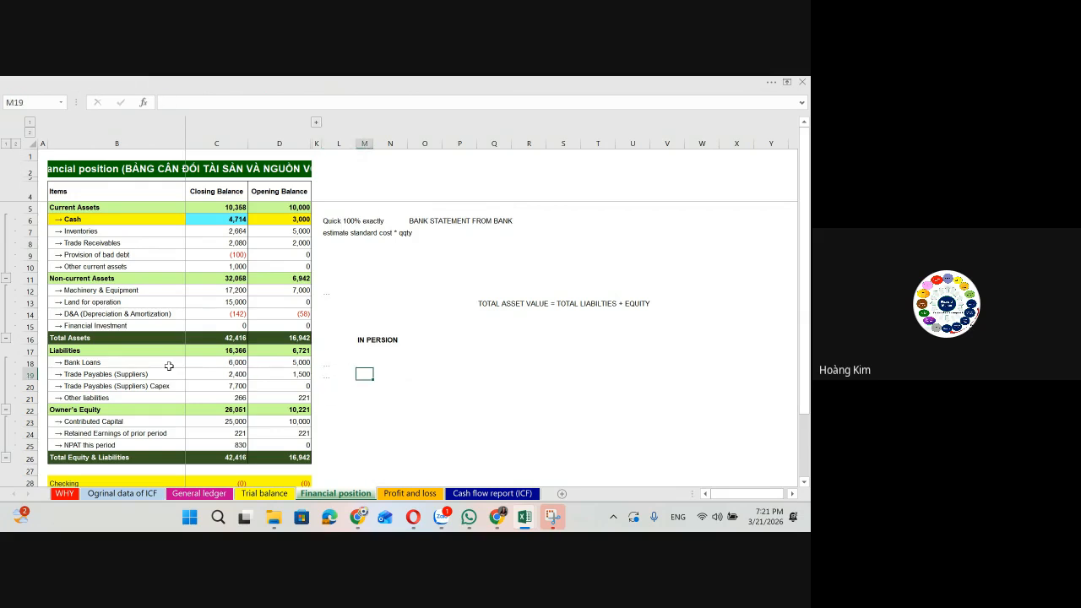
Step: Enter the note "estm" in cell L23, beside the Contributed Capital row
{"action": "key", "text": "Down"}
{"action": "key", "text": "Left"}
{"action": "key", "text": "Left"}
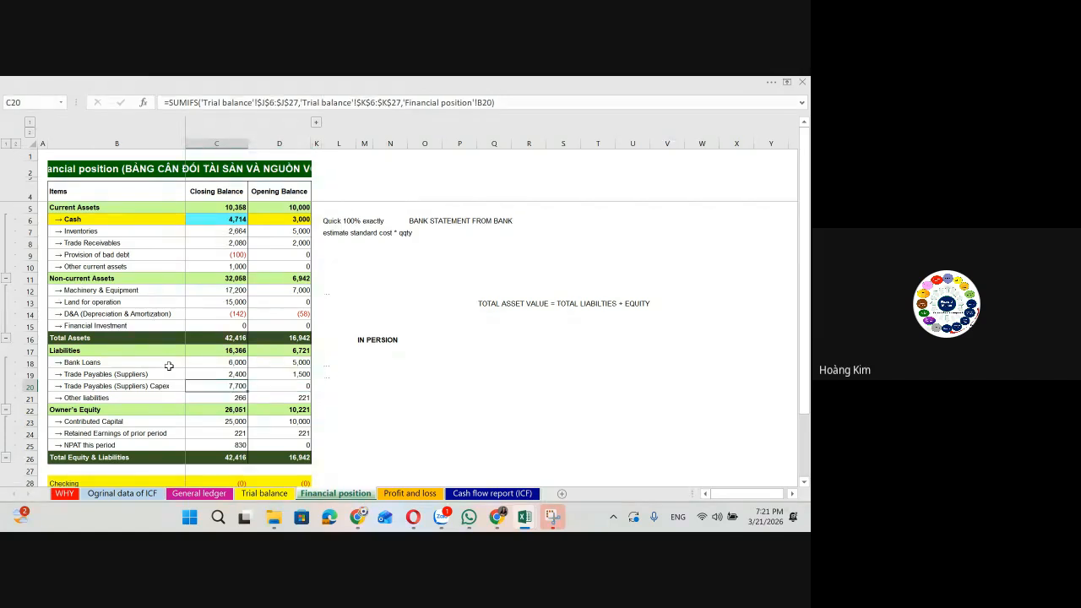
{"action": "key", "text": "Right"}
{"action": "key", "text": "Down"}
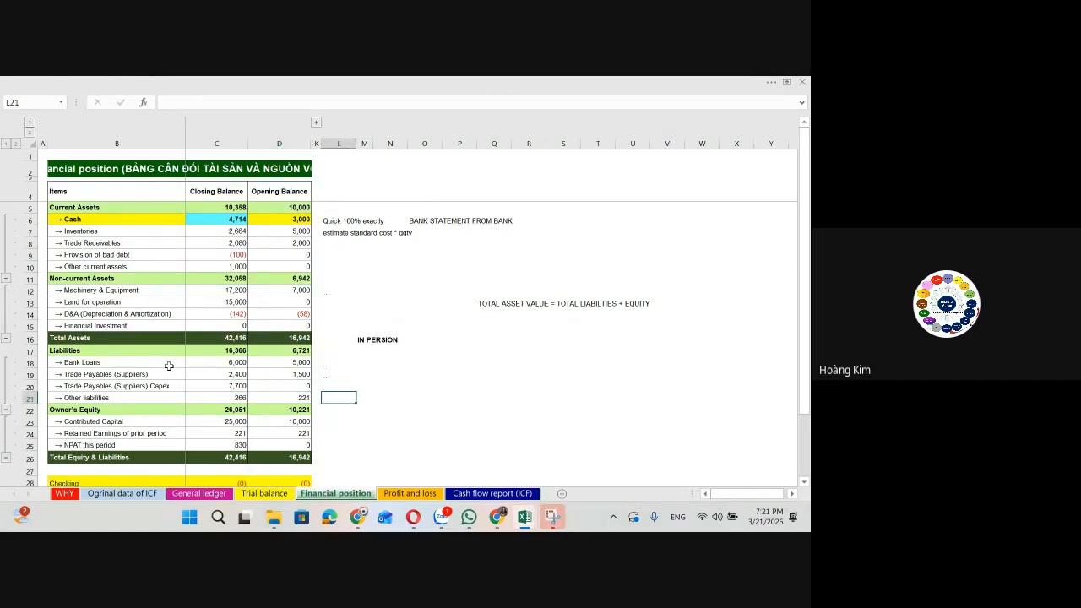
{"action": "scroll", "coordinate": [169, 366], "scroll_direction": "down", "scroll_amount": 1}
{"action": "left_click", "coordinate": [178, 386]}
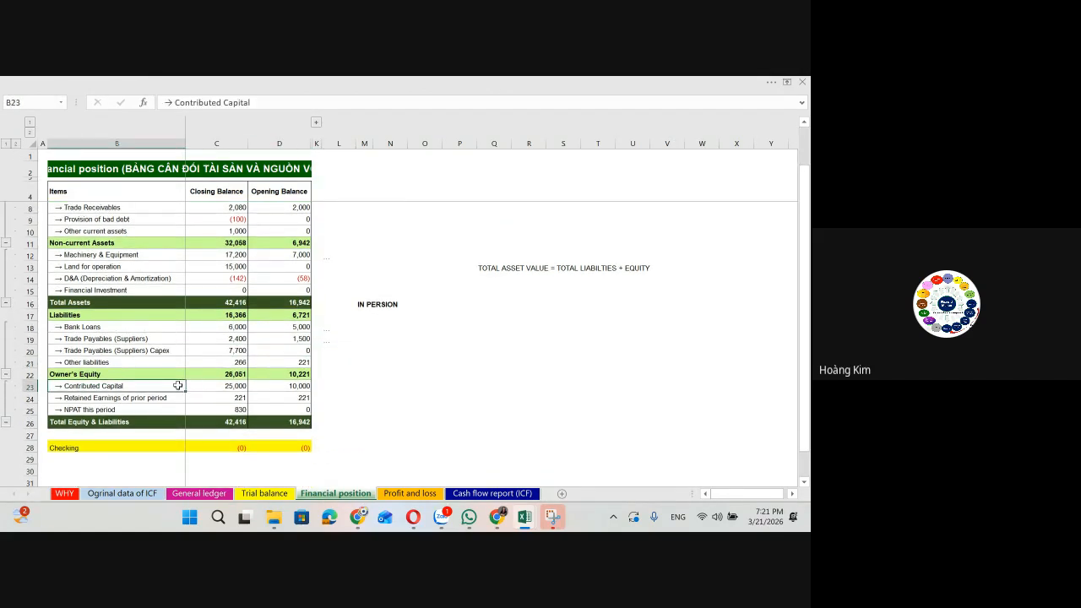
{"action": "key", "text": "Right"}
{"action": "key", "text": "Right"}
{"action": "key", "text": "Right"}
{"action": "key", "text": "Right"}
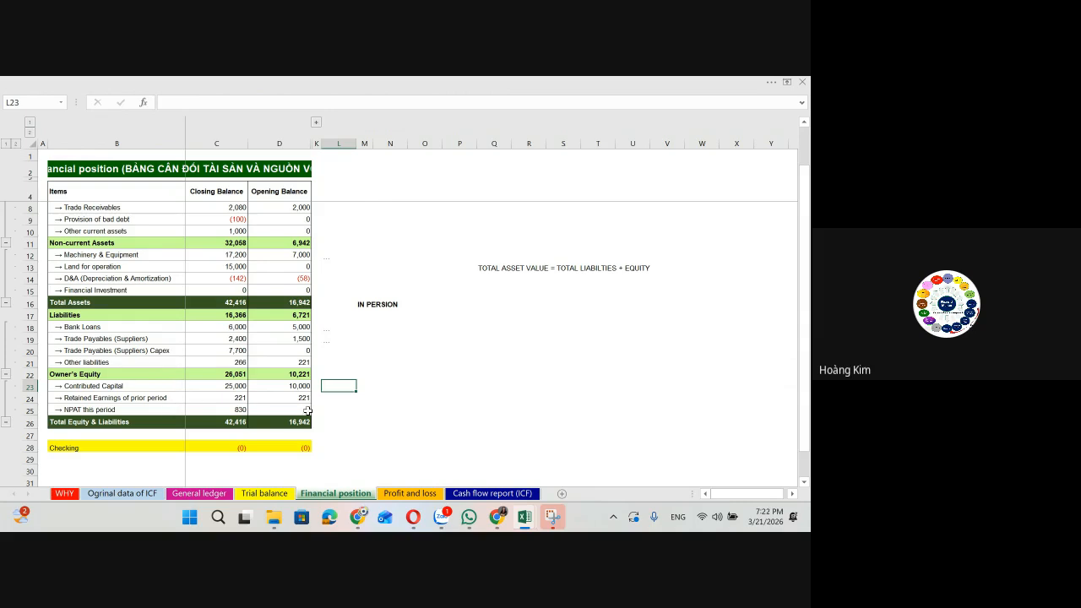
{"action": "type", "text": "Estm"}
{"action": "key", "text": "Left"}
{"action": "key", "text": "Left"}
{"action": "key", "text": "Left"}
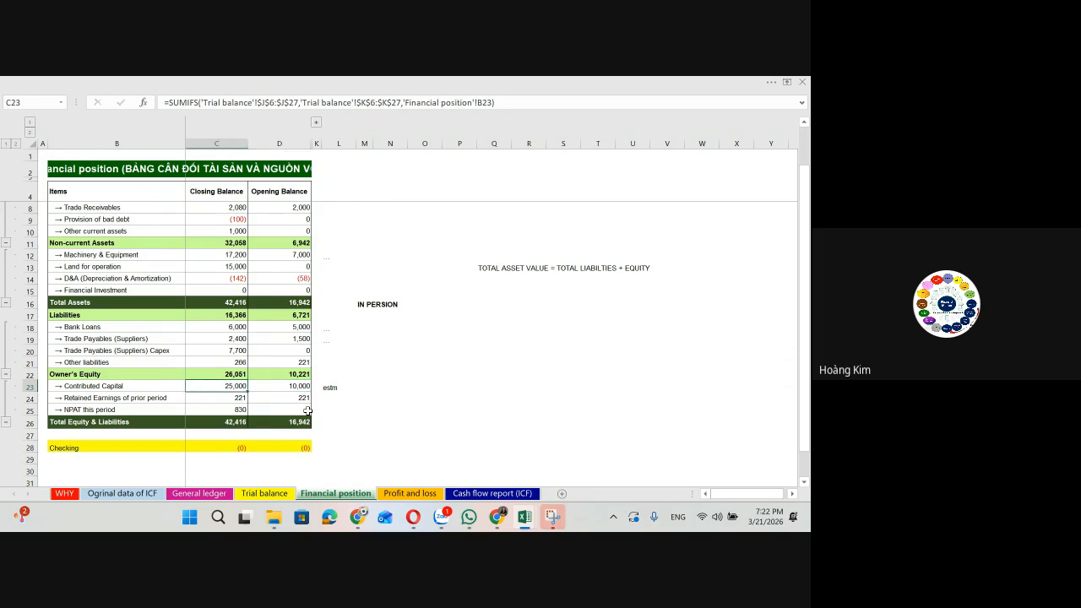
Step: Examine the Contributed Capital row with its note, and the Retained Earnings of prior period and NPAT this period rows
{"action": "key", "text": "Right"}
{"action": "key", "text": "Right"}
{"action": "key", "text": "Right"}
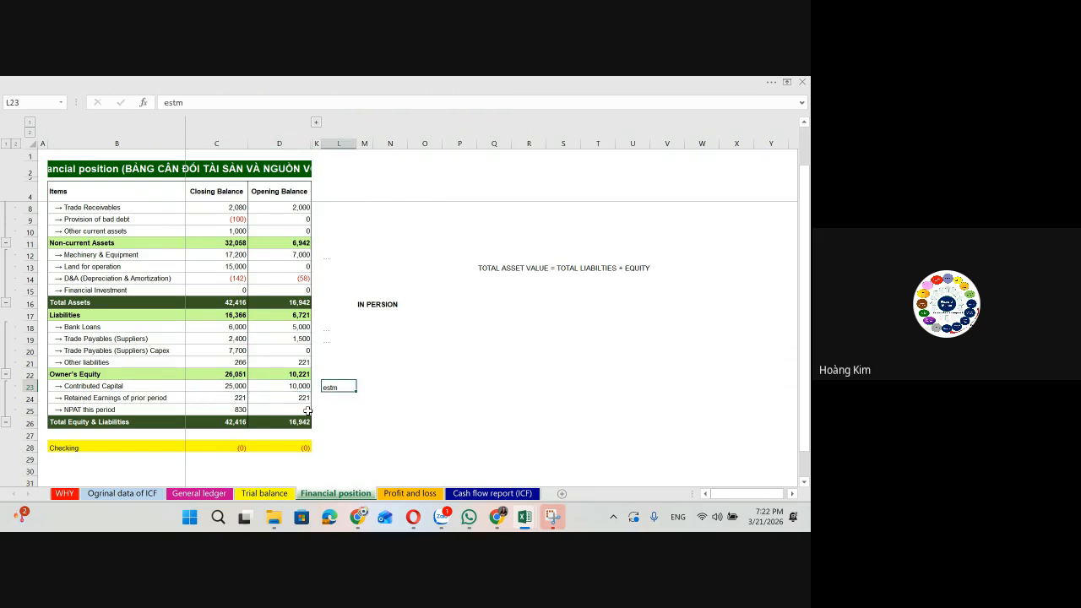
{"action": "key", "text": "Left"}
{"action": "key", "text": "Left"}
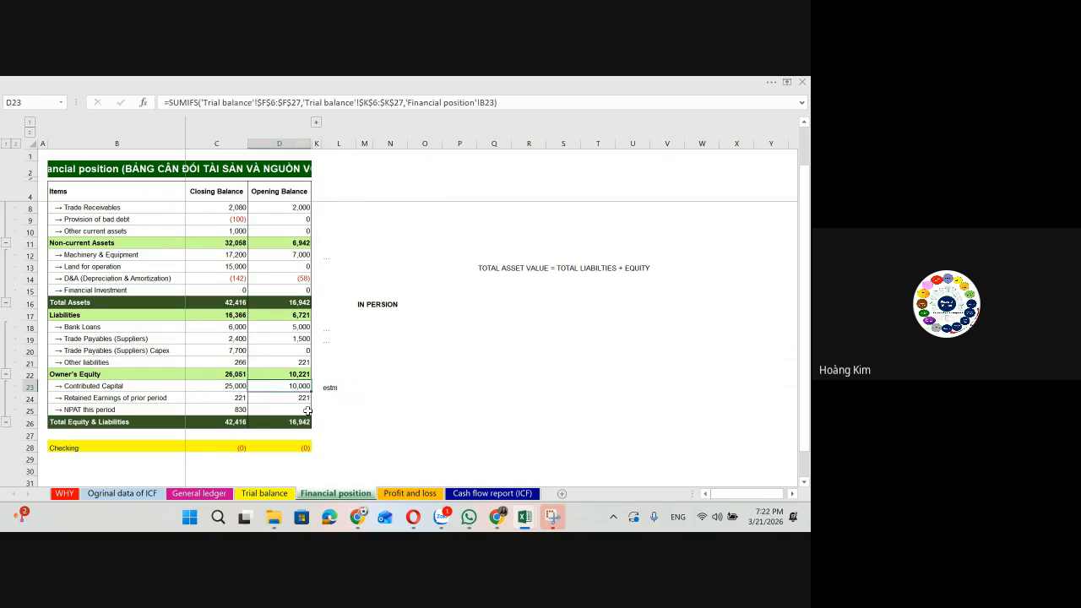
{"action": "key", "text": "Right"}
{"action": "key", "text": "Right"}
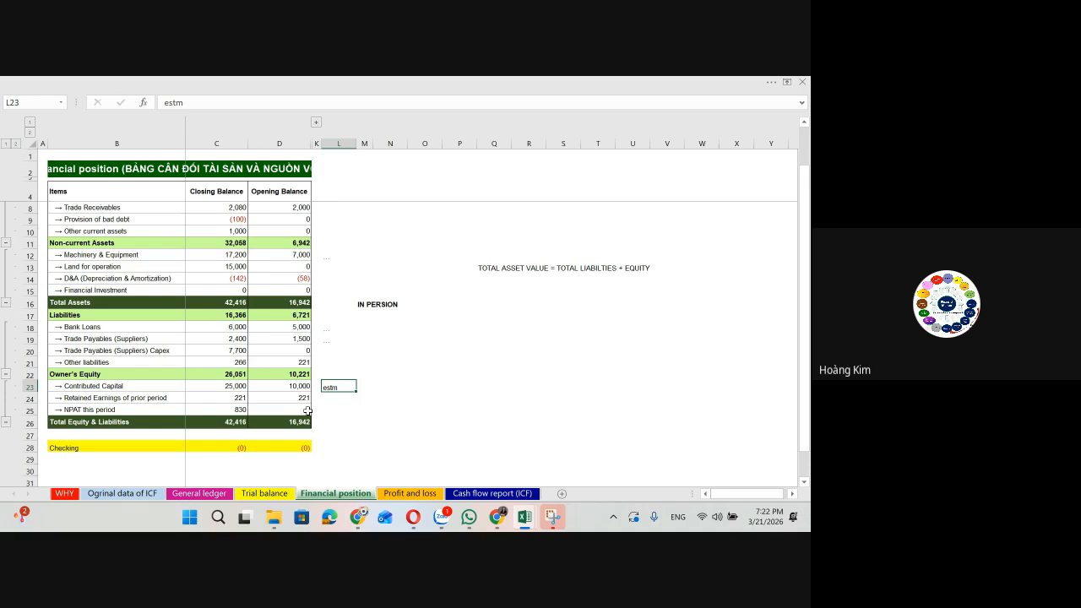
{"action": "key", "text": "Return"}
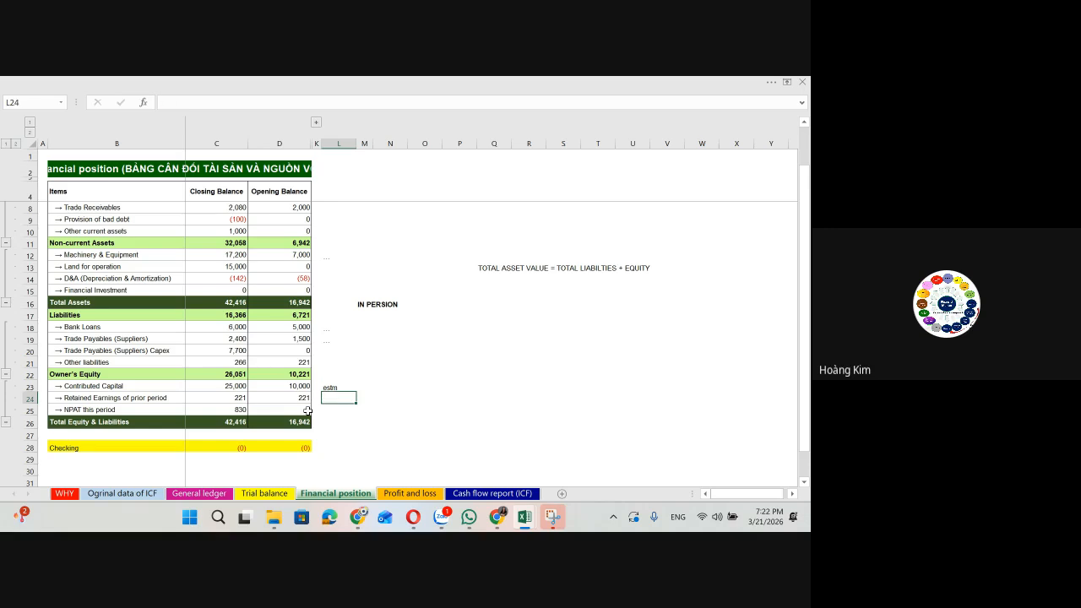
{"action": "key", "text": "Left"}
{"action": "key", "text": "Left"}
{"action": "key", "text": "Left"}
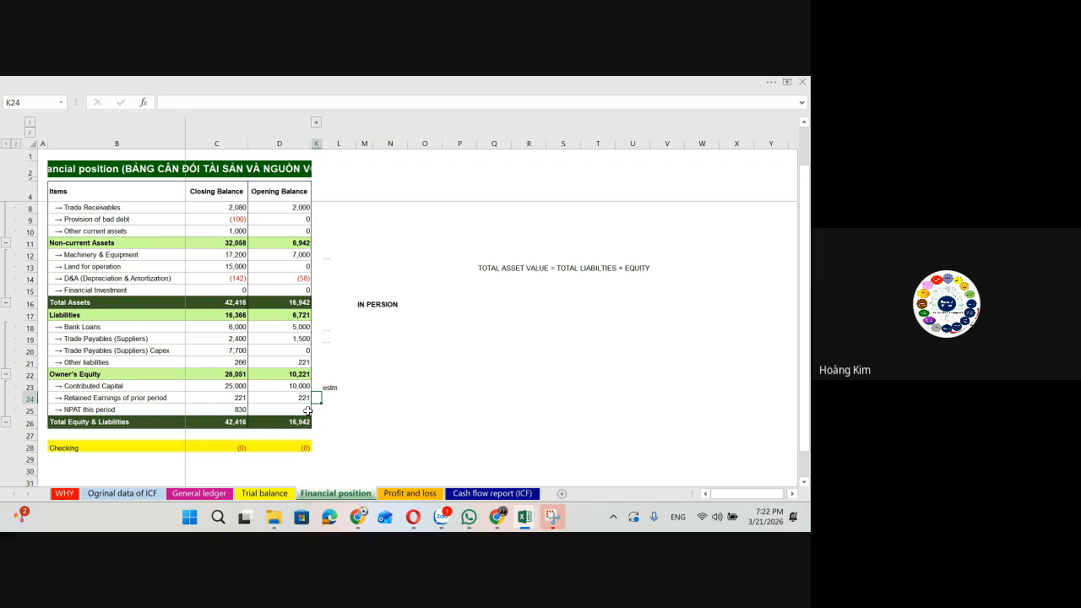
{"action": "key", "text": "Right"}
{"action": "key", "text": "Up"}
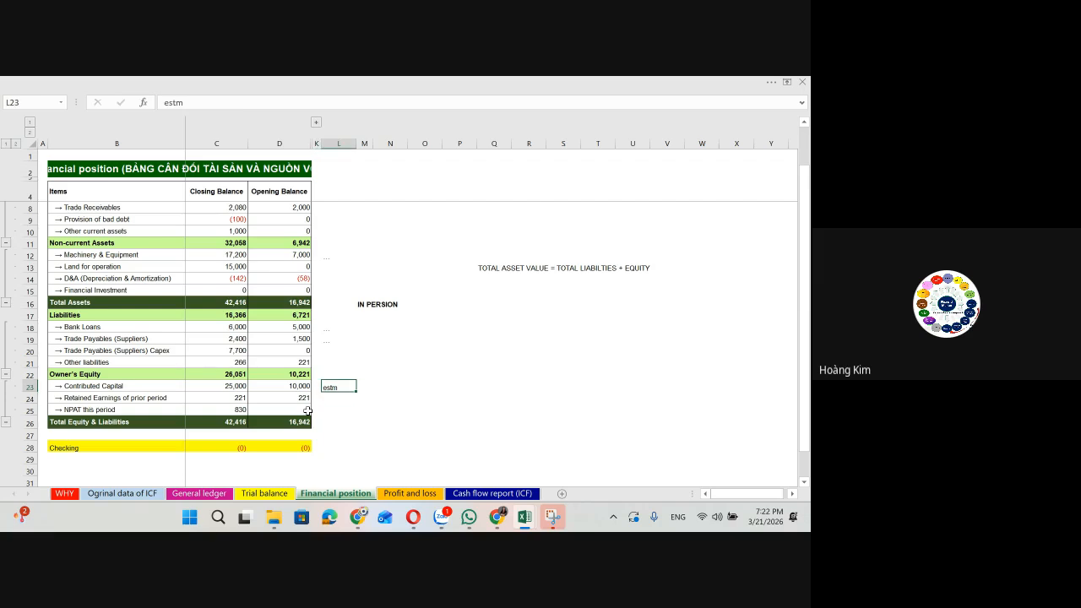
{"action": "key", "text": "Down"}
{"action": "key", "text": "Down"}
{"action": "key", "text": "Down"}
{"action": "left_click_drag", "start_coordinate": [139, 397], "coordinate": [280, 410]}
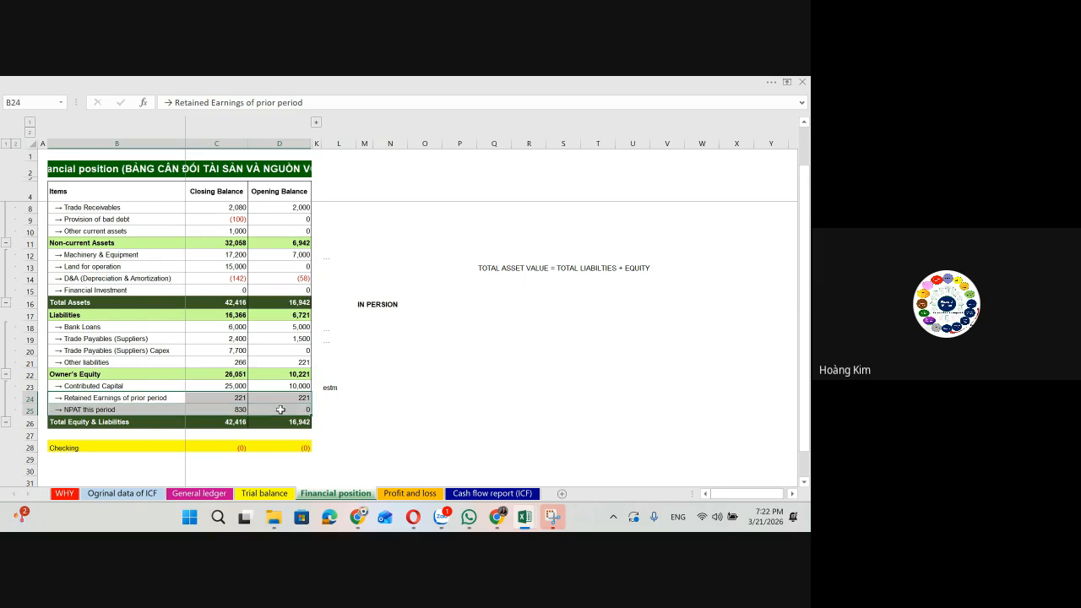
Step: Review the accounting equation text in cell Q13 across to column V
{"action": "left_click", "coordinate": [495, 276]}
{"action": "left_click_drag", "start_coordinate": [497, 269], "coordinate": [658, 269]}
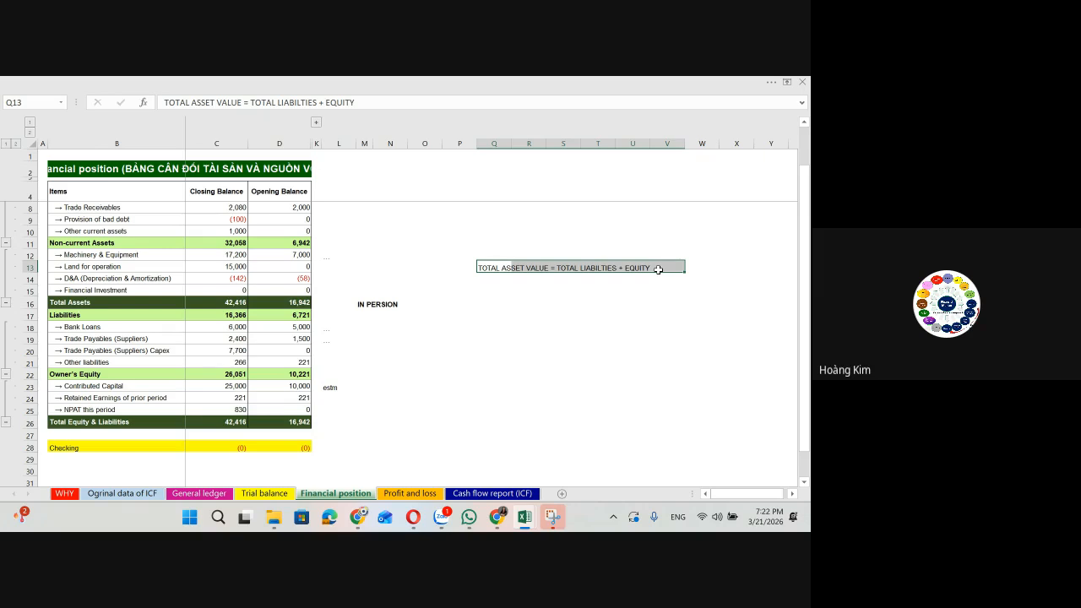
{"action": "left_click", "coordinate": [522, 327]}
{"action": "scroll", "coordinate": [521, 327], "scroll_direction": "up", "scroll_amount": 1}
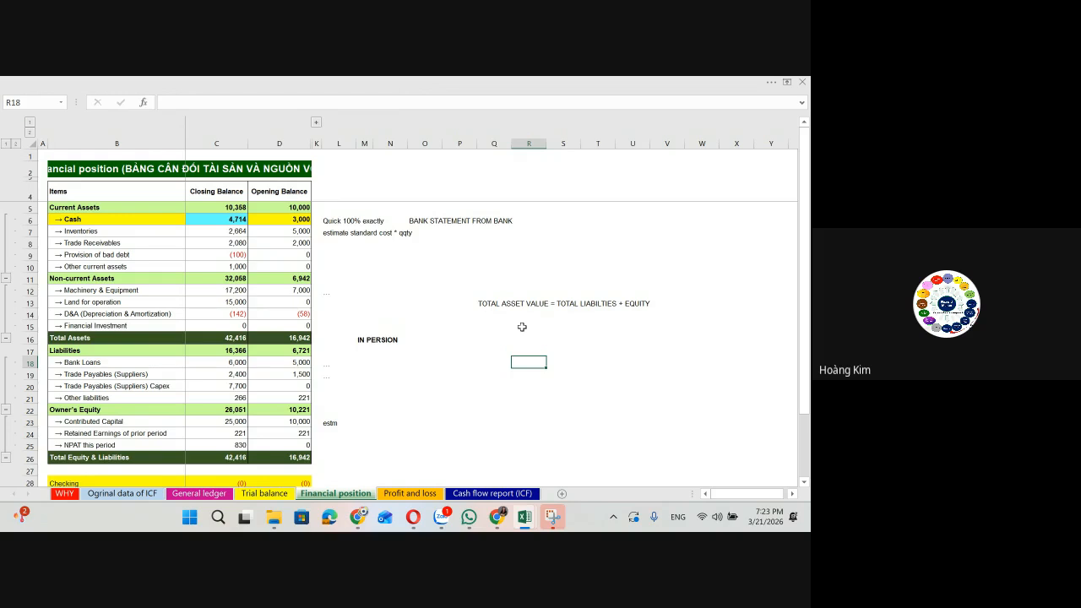
Step: Examine the closing balance formulas of the asset rows from Cash down to Total Assets
{"action": "left_click", "coordinate": [133, 222]}
{"action": "key", "text": "Right"}
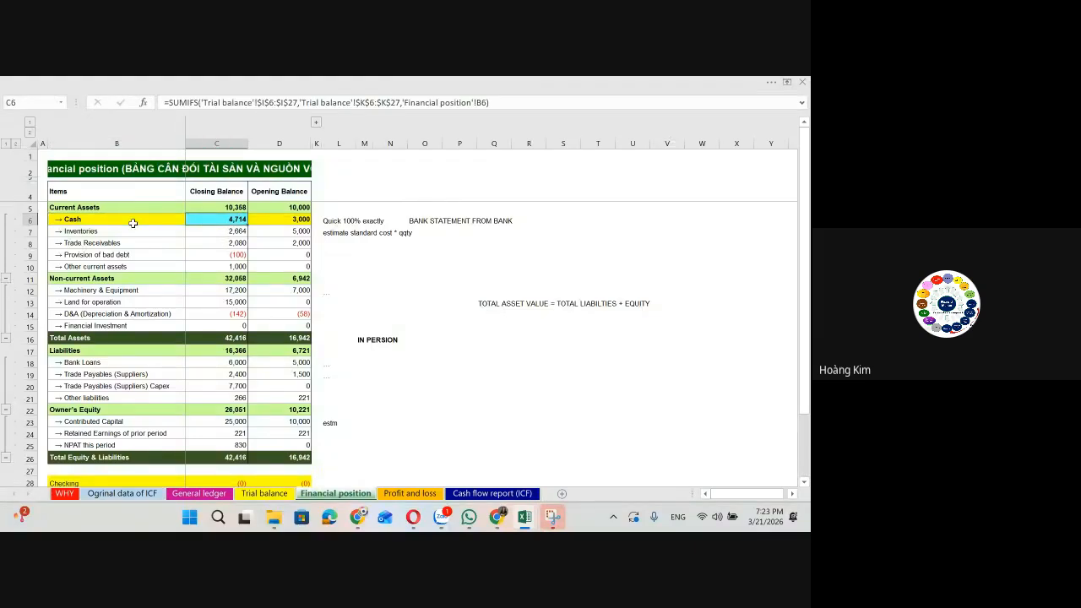
{"action": "key", "text": "Down"}
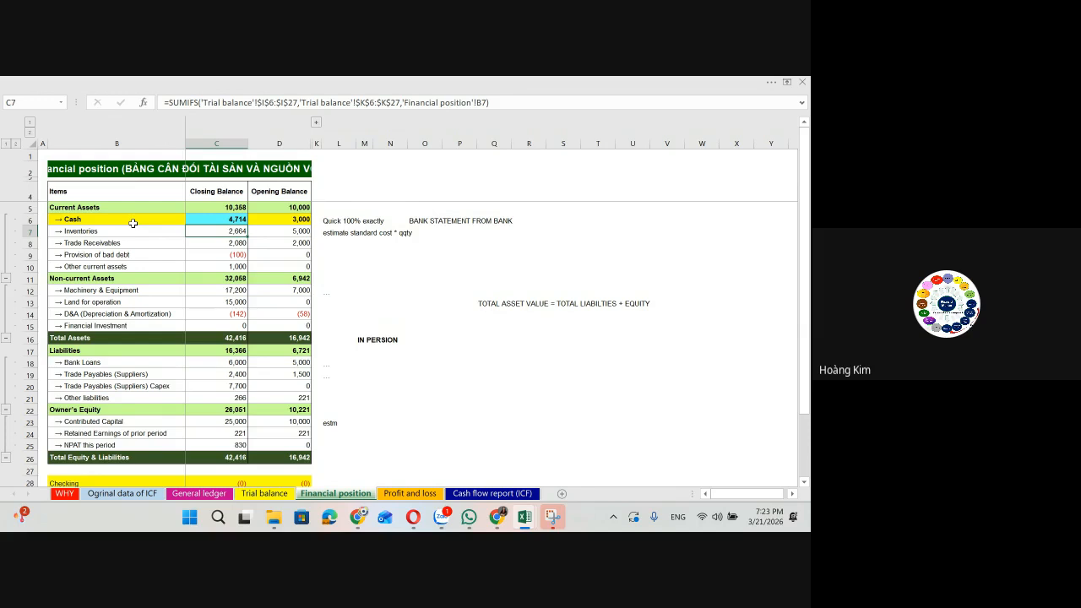
{"action": "key", "text": "Down"}
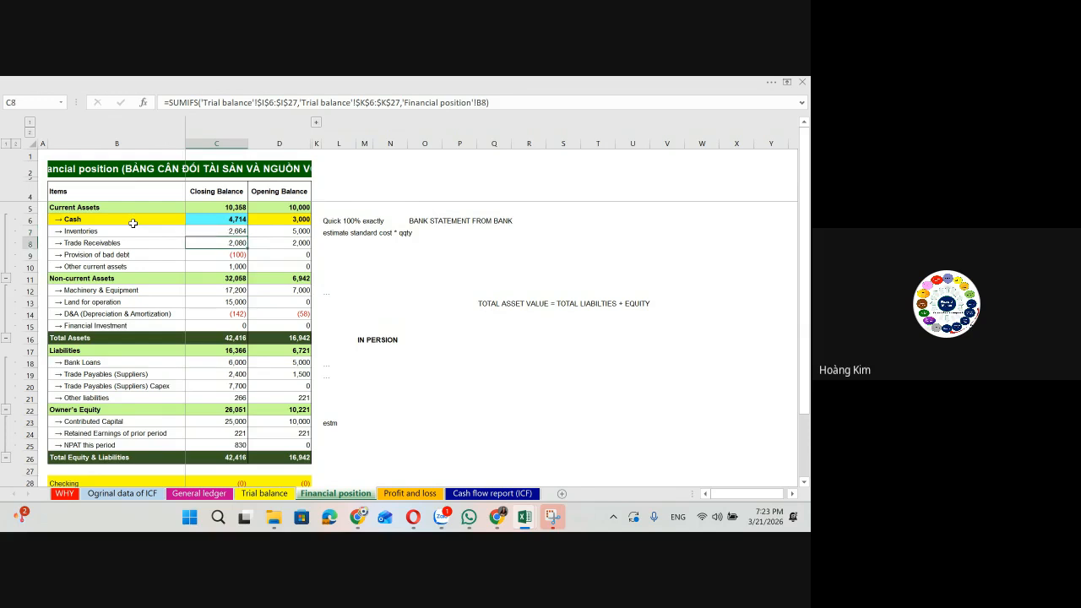
{"action": "key", "text": "Down"}
{"action": "key", "text": "Down"}
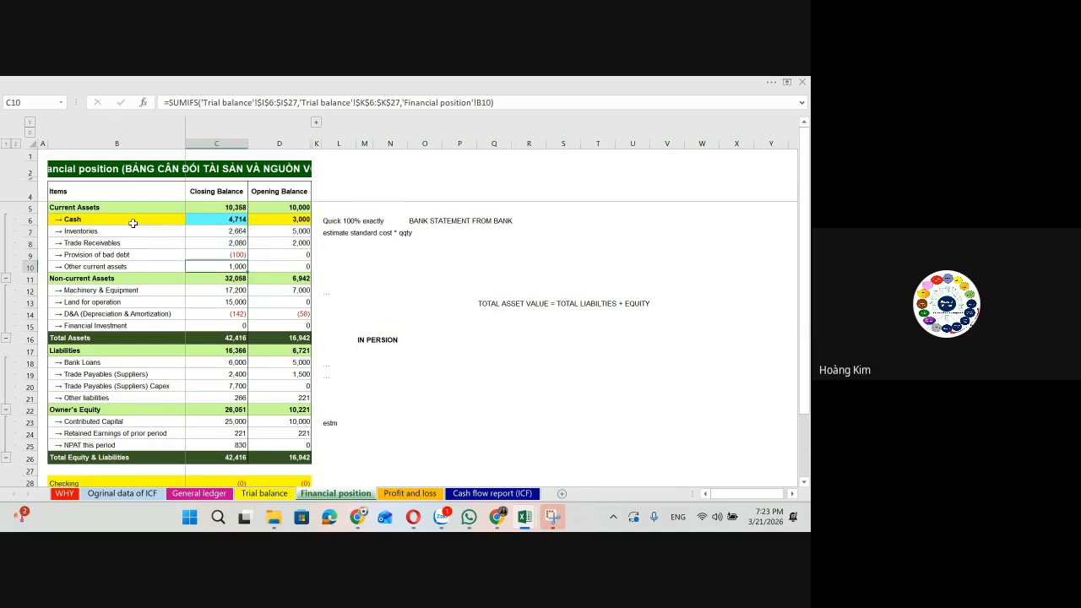
{"action": "key", "text": "Down"}
{"action": "key", "text": "Down"}
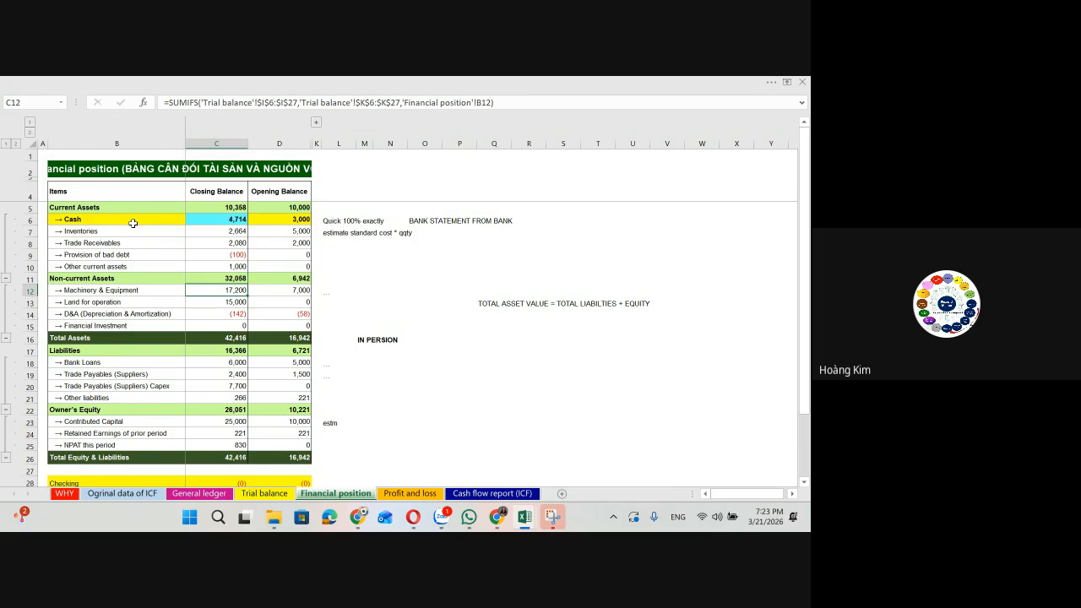
{"action": "key", "text": "Down"}
{"action": "key", "text": "Down"}
{"action": "key", "text": "Down"}
{"action": "key", "text": "Down"}
Step: Examine the closing balance formulas from Liabilities down to NPAT this period, and the Trade Receivables opening balance formula
{"action": "key", "text": "Down"}
{"action": "key", "text": "Down"}
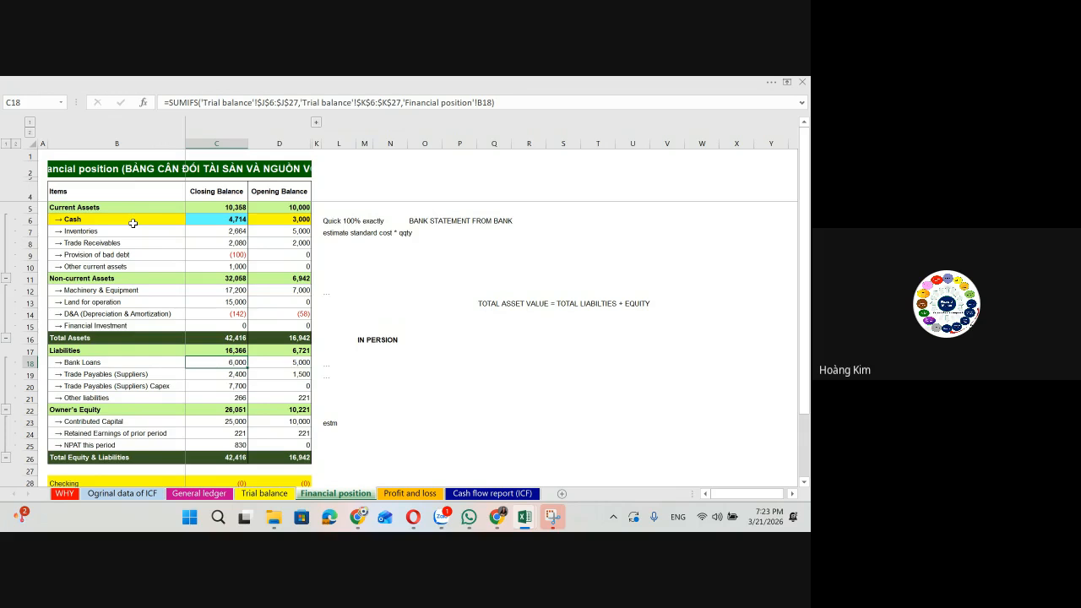
{"action": "key", "text": "Down"}
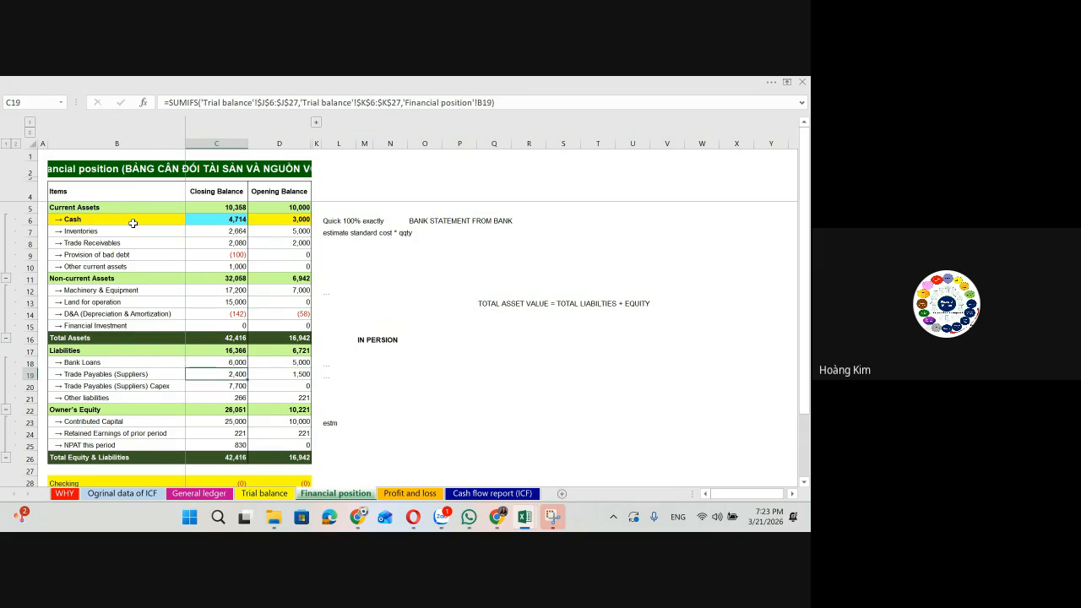
{"action": "key", "text": "Down"}
{"action": "key", "text": "Down"}
{"action": "key", "text": "Down"}
{"action": "key", "text": "Down"}
{"action": "key", "text": "Down"}
{"action": "key", "text": "Down"}
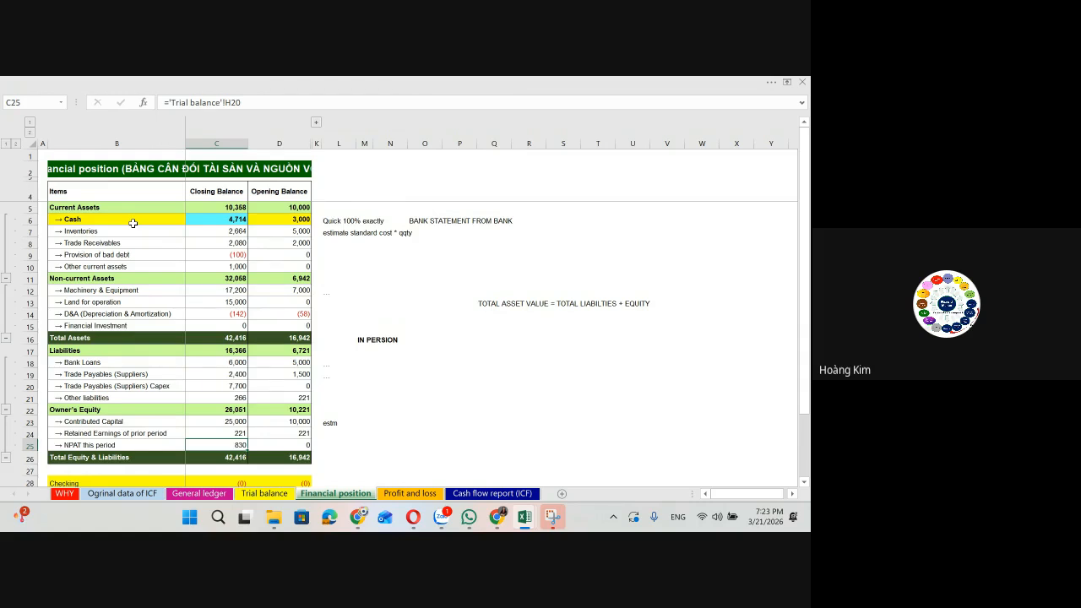
{"action": "left_click", "coordinate": [298, 242]}
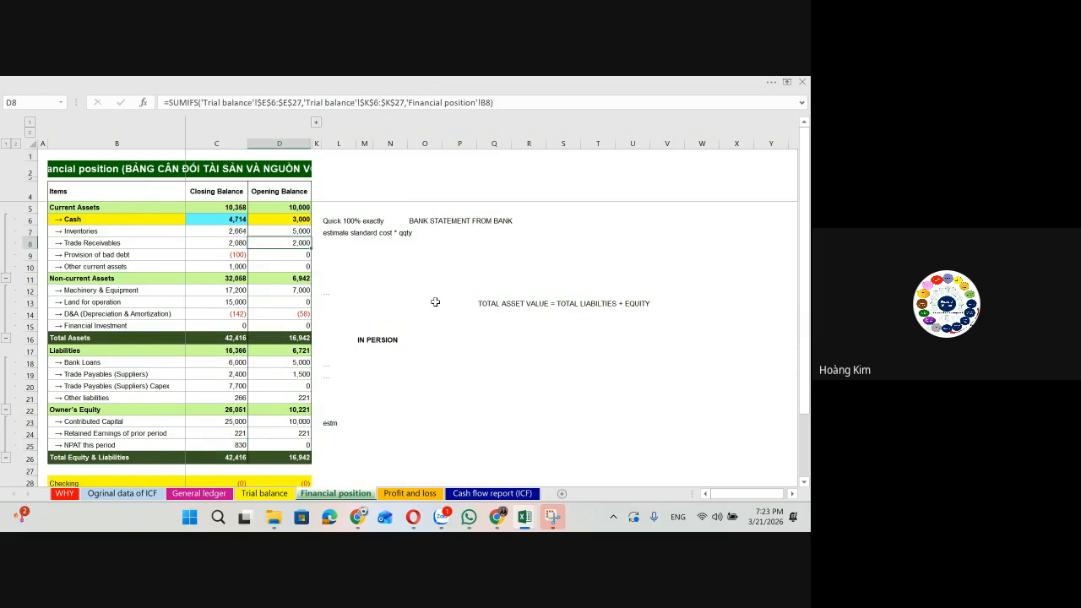
{"action": "left_click", "coordinate": [444, 347]}
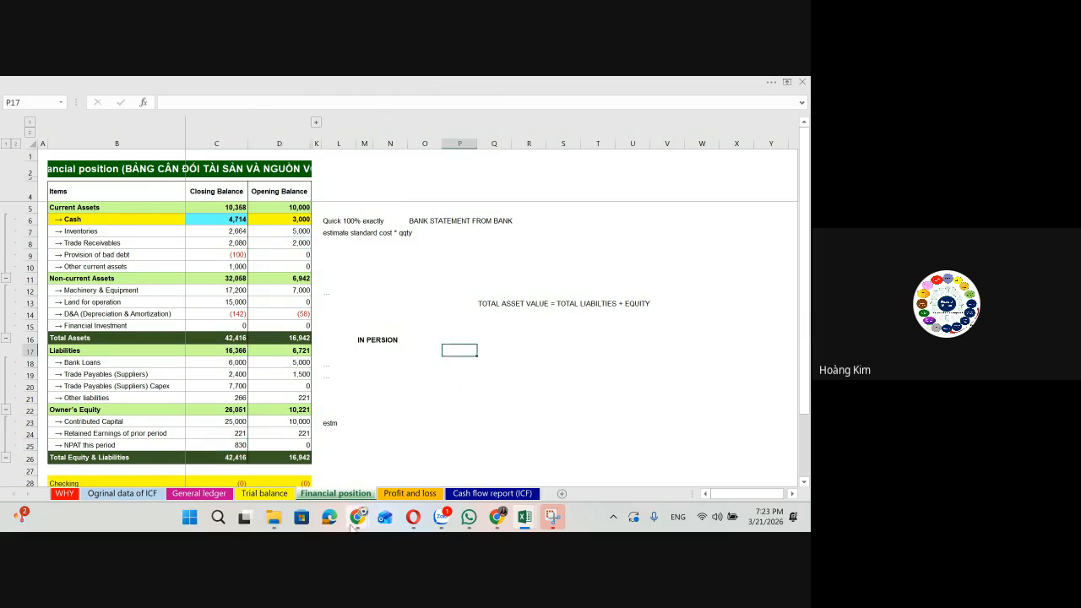
Step: Check the participant list in the online meeting window, and return to the Financial position sheet
{"action": "mouse_move", "coordinate": [352, 527]}
{"action": "left_click", "coordinate": [318, 437]}
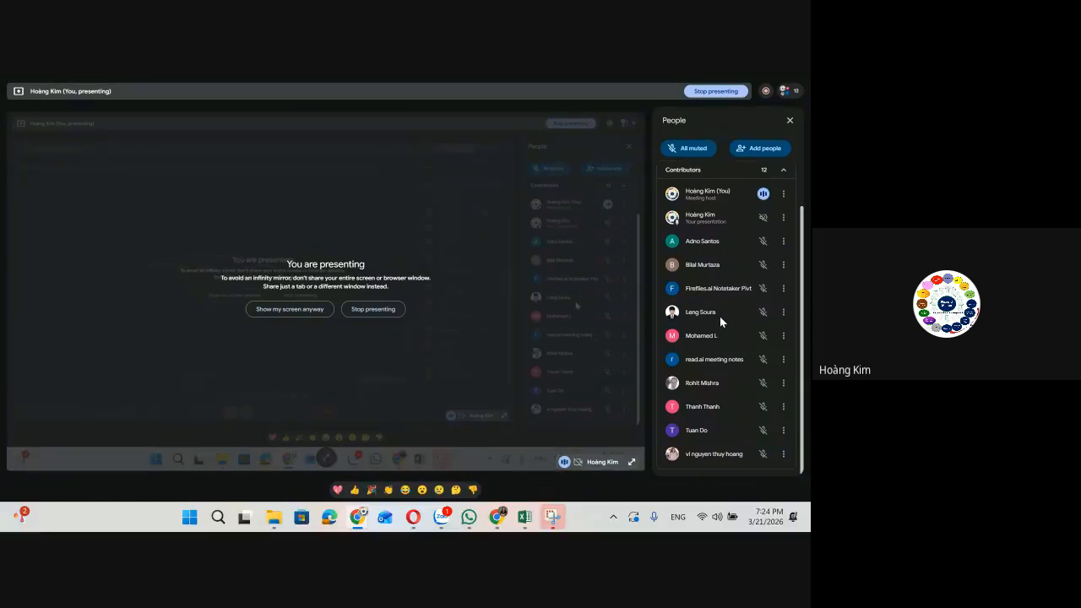
{"action": "key", "text": "alt+Tab"}
{"action": "key", "text": "alt+Tab"}
{"action": "key", "text": "alt+Tab"}
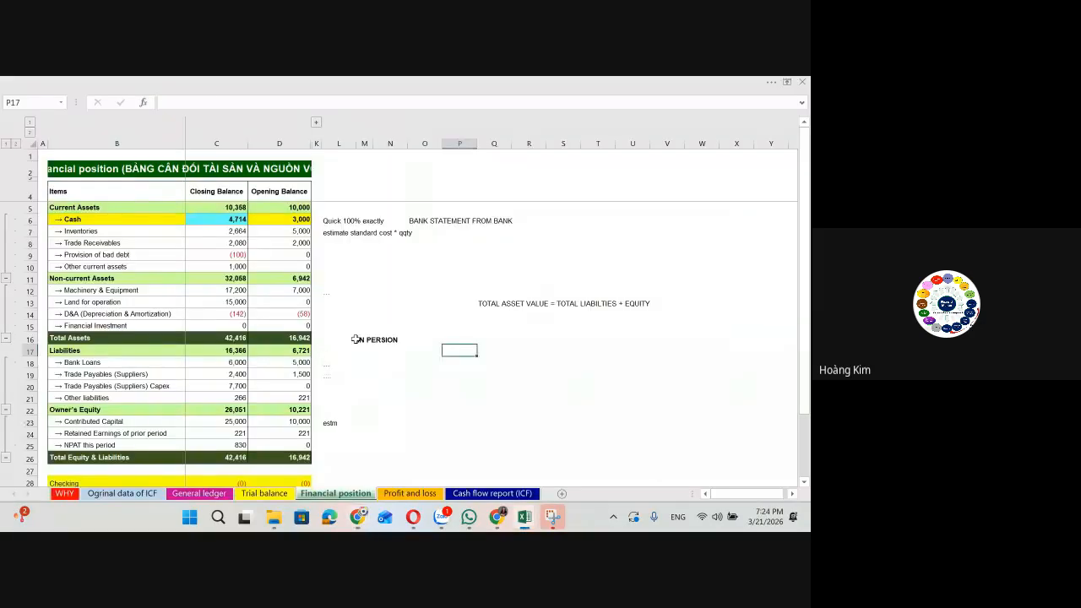
Step: Review the Closing Balance and Opening Balance columns down to Total Equity & Liabilities, and the opening balance of Land for operation
{"action": "left_click_drag", "start_coordinate": [235, 196], "coordinate": [284, 457]}
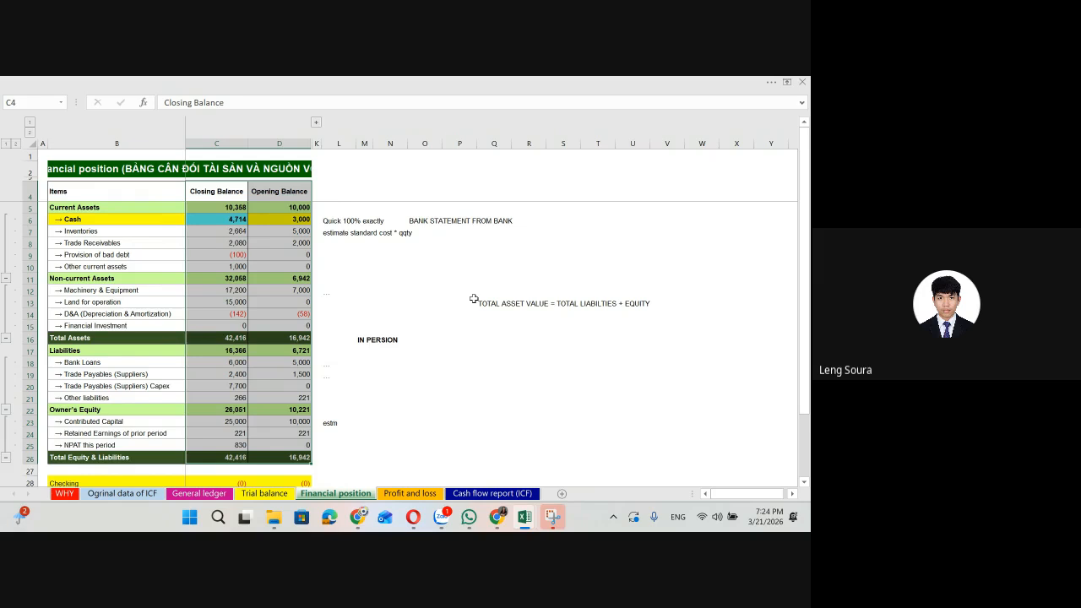
{"action": "left_click", "coordinate": [415, 302]}
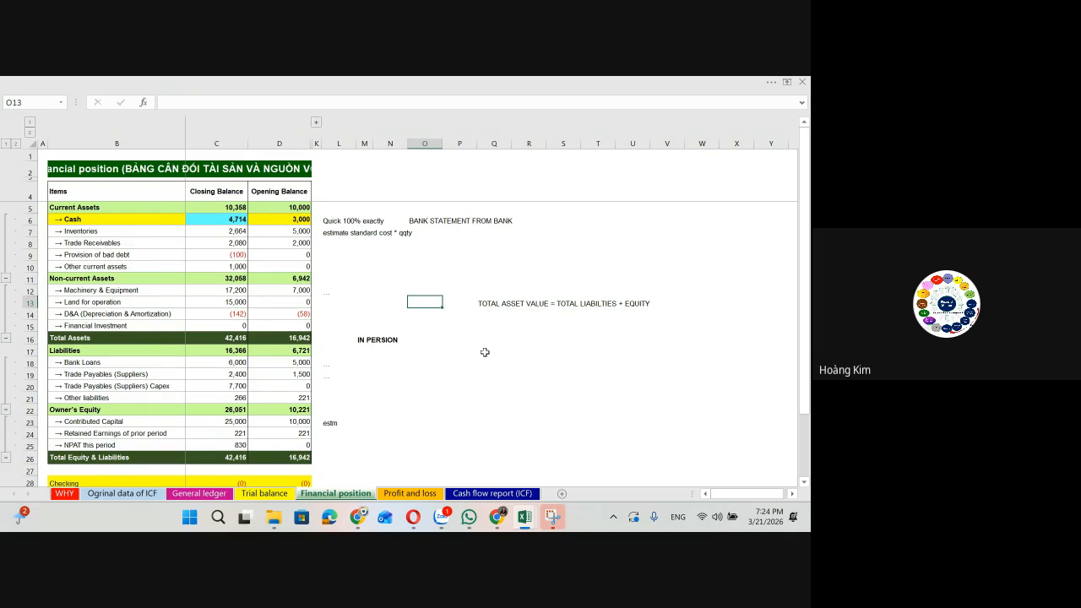
{"action": "key", "text": "Left"}
{"action": "key", "text": "Left"}
{"action": "key", "text": "Left"}
{"action": "key", "text": "Left"}
{"action": "key", "text": "Left"}
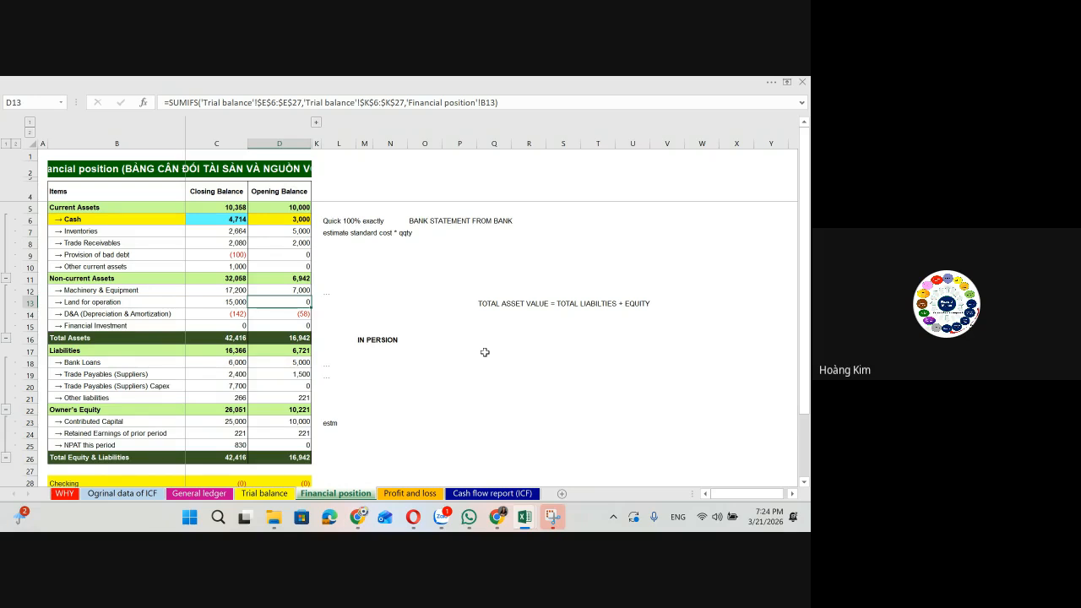
Step: Enter the note "NON- FINANCE FOUNDER CAN BUILD FINANCIAL POSITION (BALANCE SHEET)" in cell Q17
{"action": "left_click", "coordinate": [497, 348]}
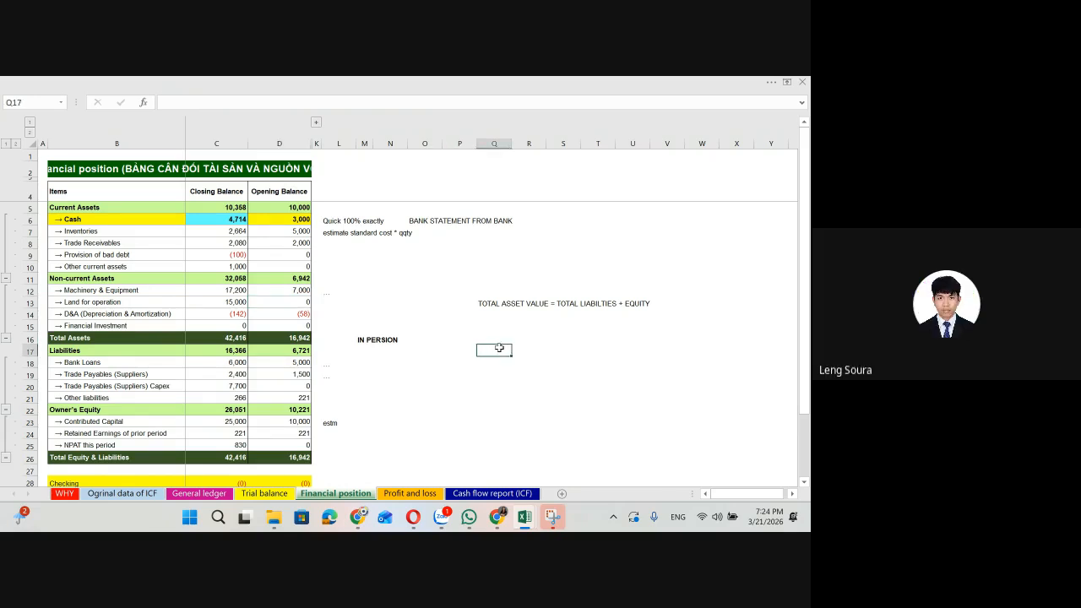
{"action": "type", "text": "NON- FINA"}
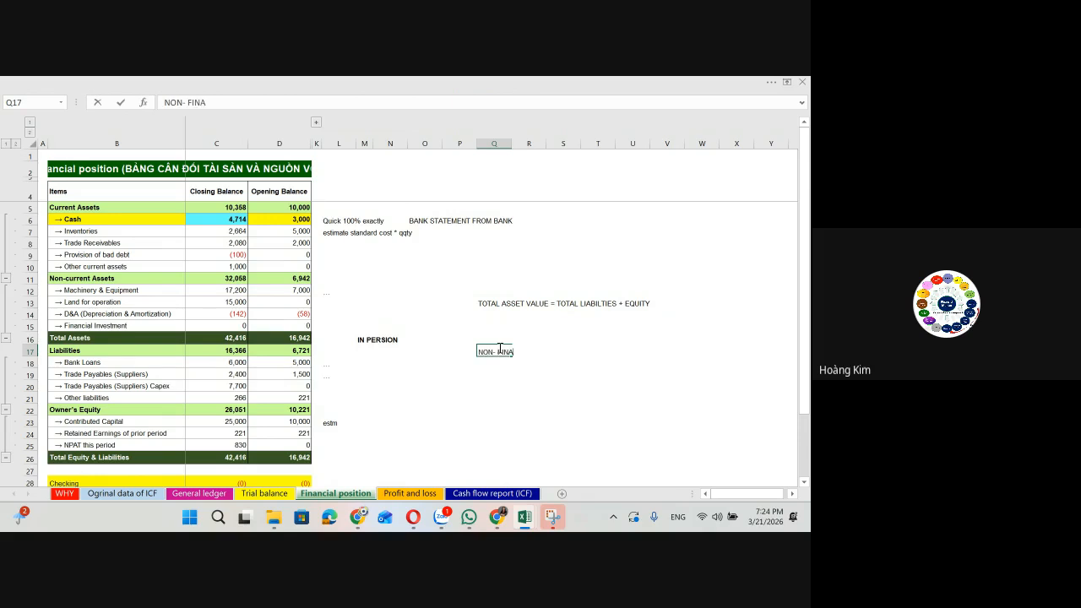
{"action": "type", "text": "NCE FOUNDER CA"}
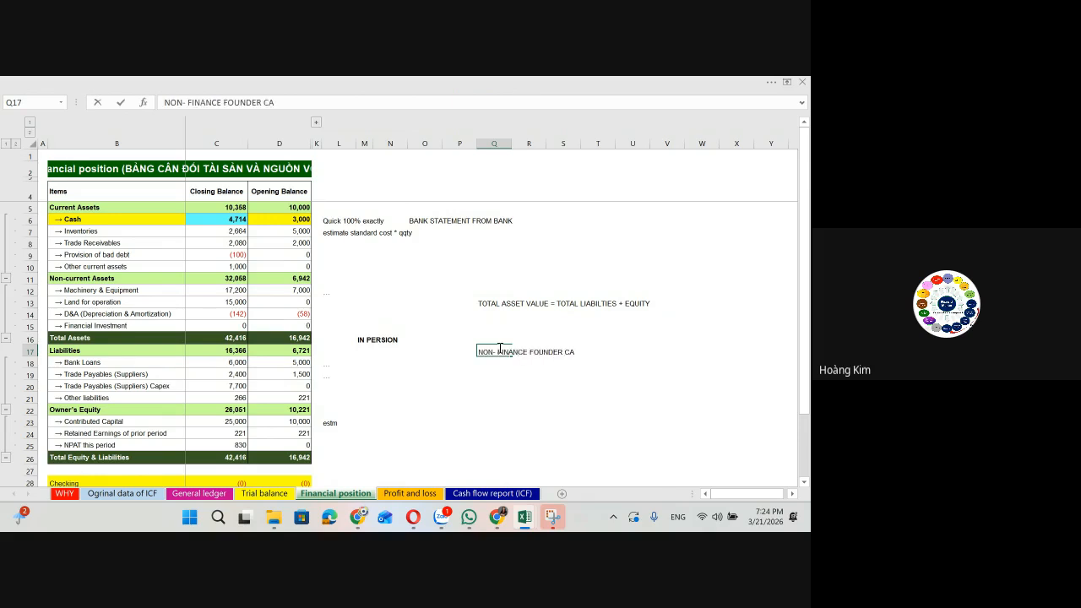
{"action": "type", "text": "N BUILD FINANCIL"}
{"action": "key", "text": "BackSpace"}
{"action": "type", "text": "AL"}
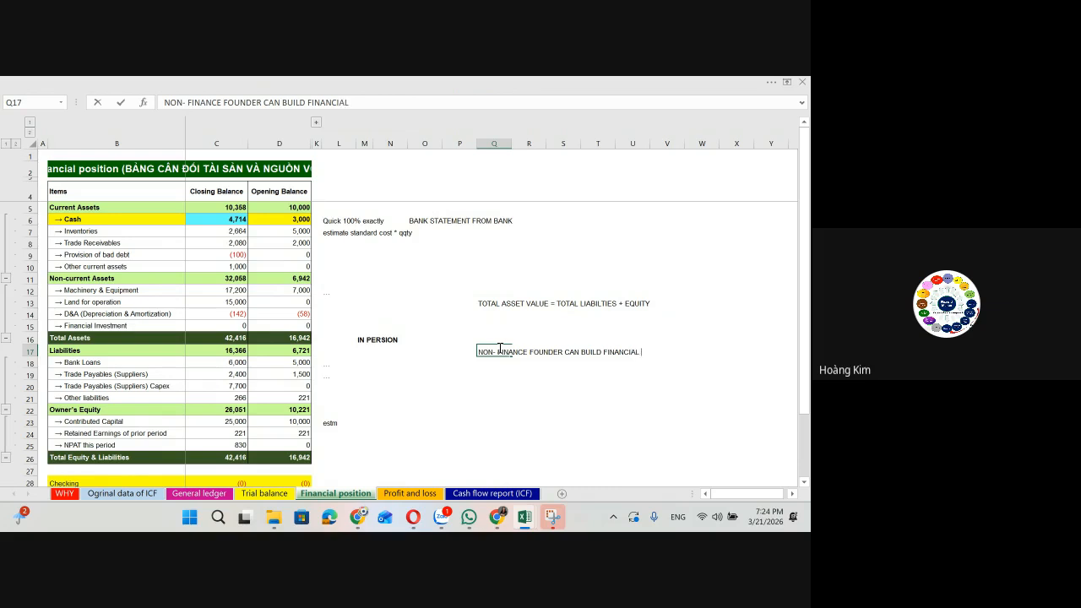
{"action": "type", "text": " POSITION (BALANCE SHEET)"}
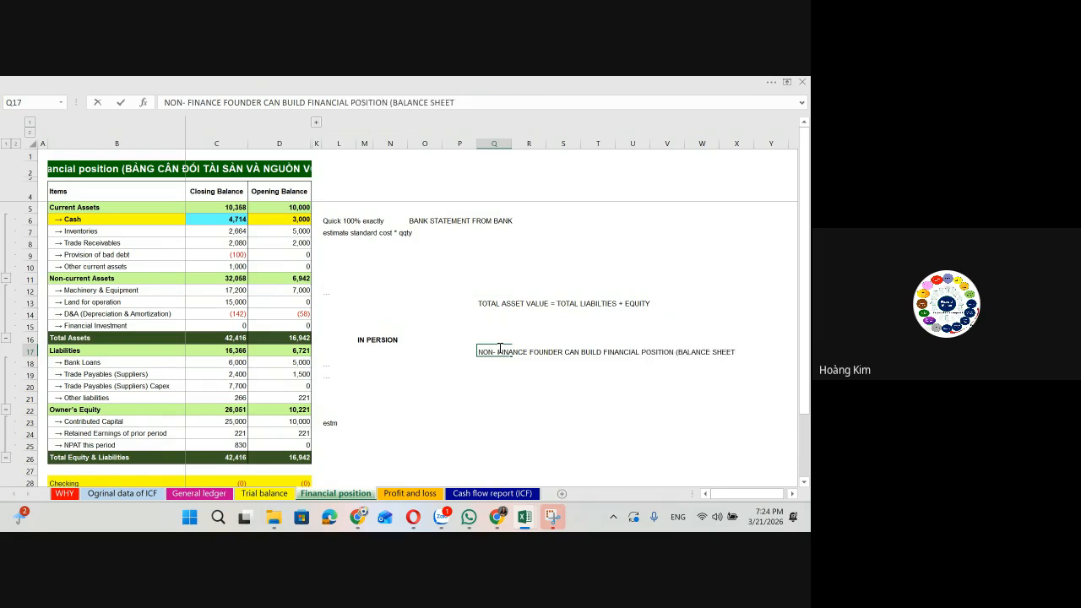
{"action": "key", "text": "Return"}
Step: Review the non-finance founder note in Q17 alongside the Closing Balance column down to Total Equity & Liabilities
{"action": "key", "text": "Up"}
{"action": "key", "text": "Down"}
{"action": "key", "text": "Right"}
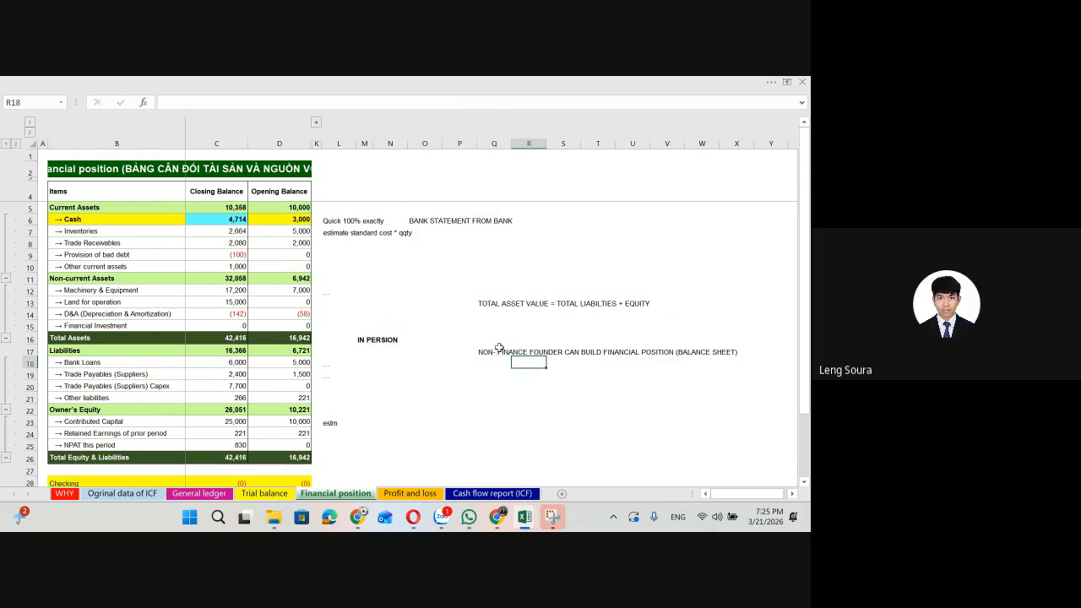
{"action": "key", "text": "Left"}
{"action": "key", "text": "Left"}
{"action": "key", "text": "Right"}
{"action": "key", "text": "Right"}
{"action": "left_click", "coordinate": [490, 353]}
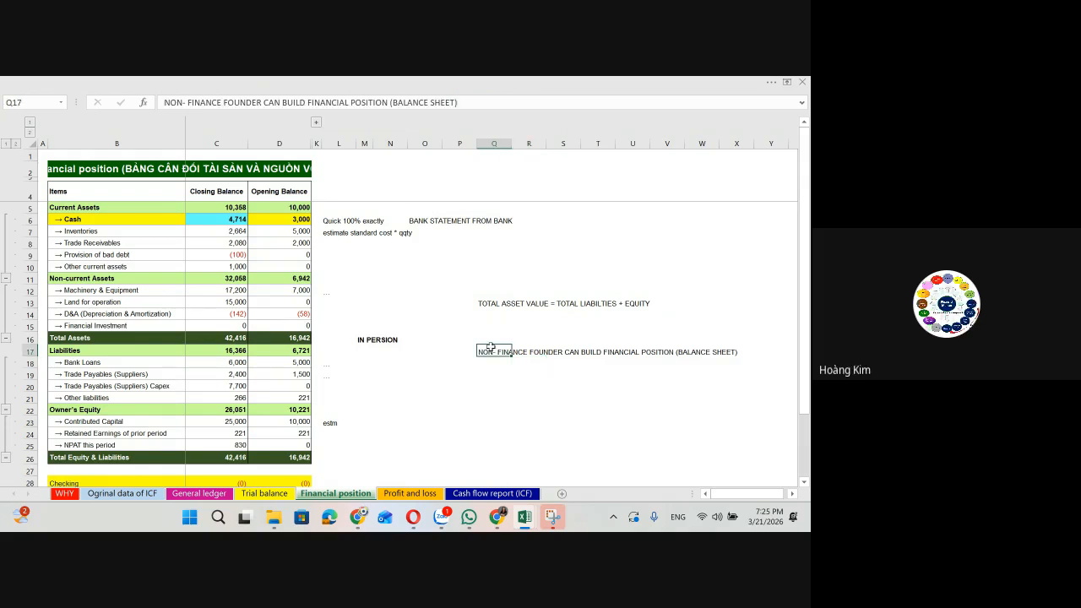
{"action": "left_click_drag", "start_coordinate": [234, 193], "coordinate": [229, 454]}
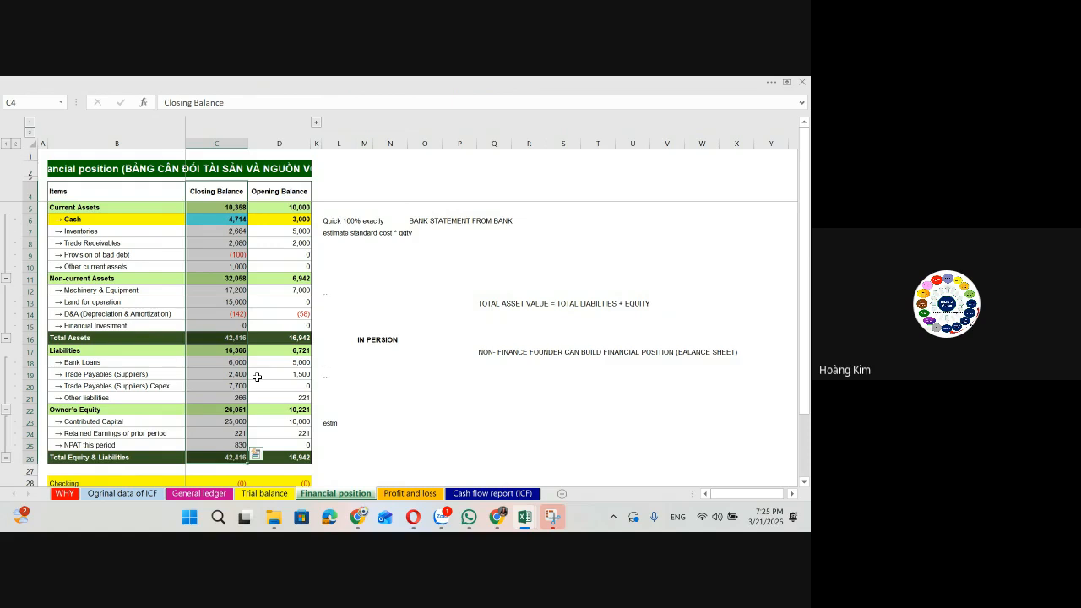
Step: Enter "WITH OUT ACCOUNTING HELP" in cell Q18, beneath the non-finance founder note
{"action": "left_click", "coordinate": [496, 365]}
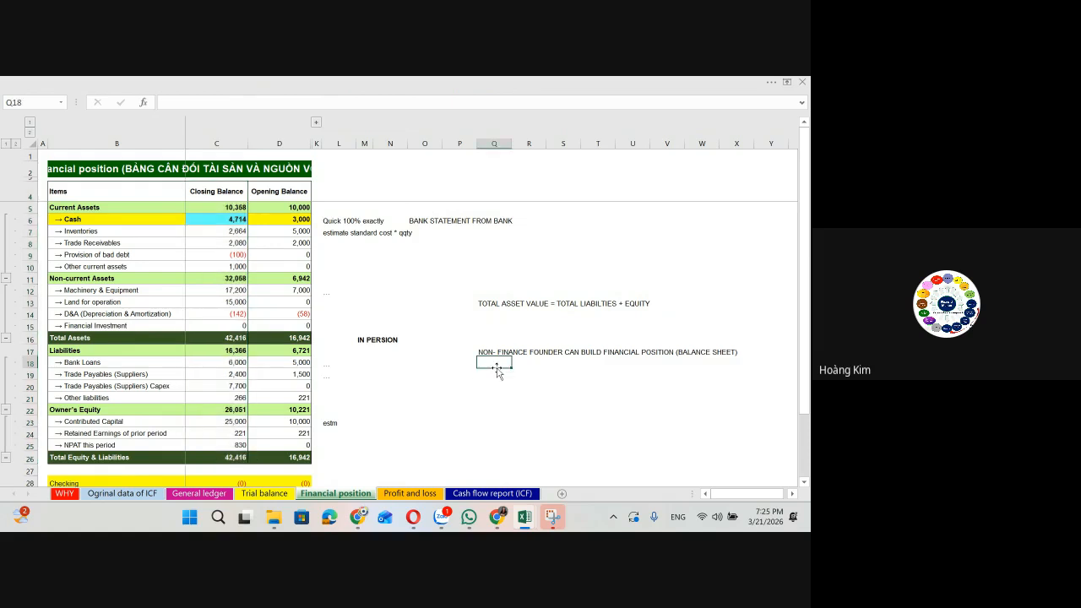
{"action": "type", "text": "WITH OUT Â"}
{"action": "type", "text": "CCOUNTING HELP"}
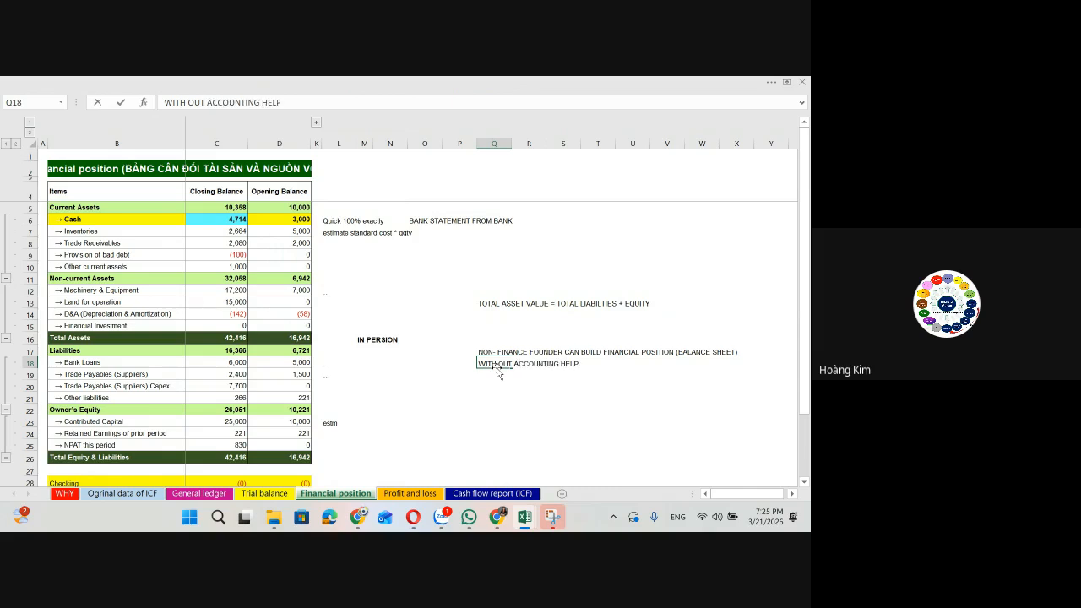
{"action": "key", "text": "ctrl+Return"}
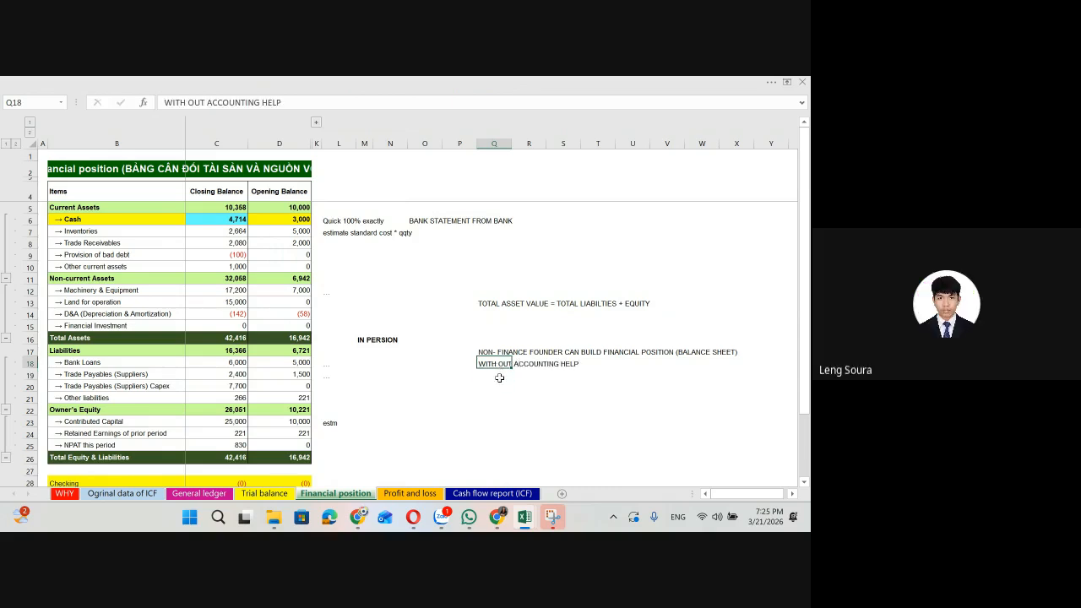
Step: Enter the note "HARD" in cell Q21
{"action": "left_click", "coordinate": [499, 377]}
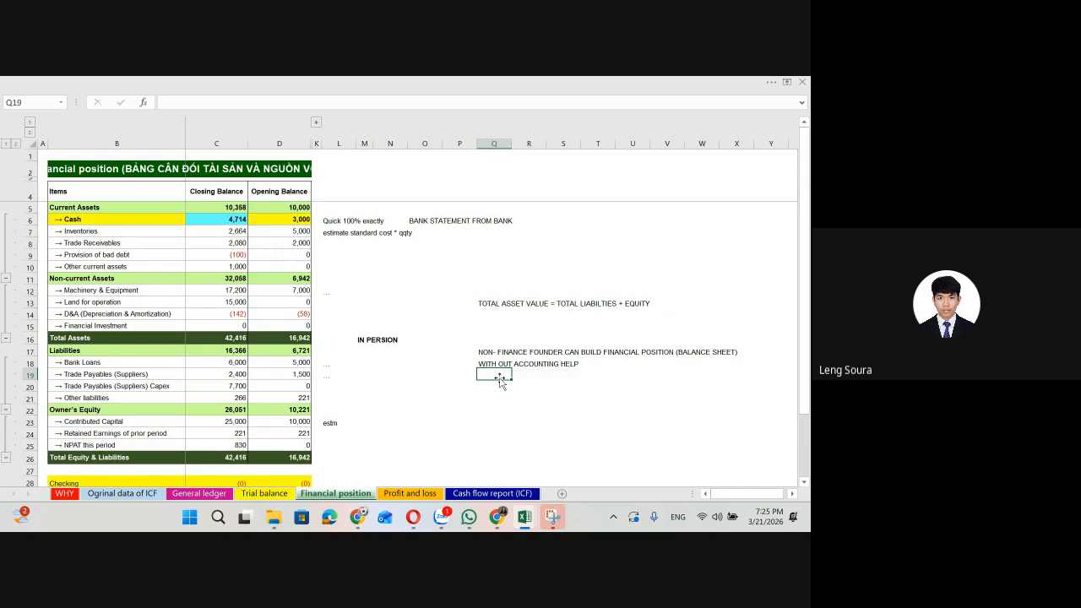
{"action": "left_click", "coordinate": [502, 396]}
{"action": "type", "text": "HARD"}
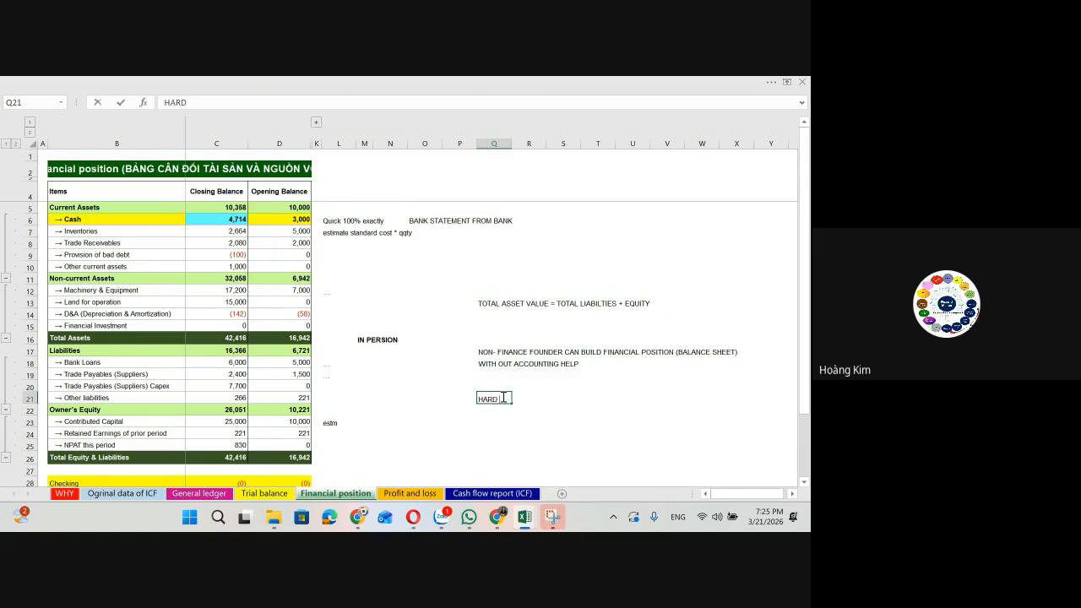
{"action": "key", "text": "Return"}
{"action": "left_click", "coordinate": [503, 397]}
{"action": "key", "text": "Left"}
{"action": "key", "text": "Left"}
{"action": "key", "text": "Left"}
{"action": "key", "text": "Left"}
{"action": "key", "text": "Left"}
{"action": "key", "text": "Left"}
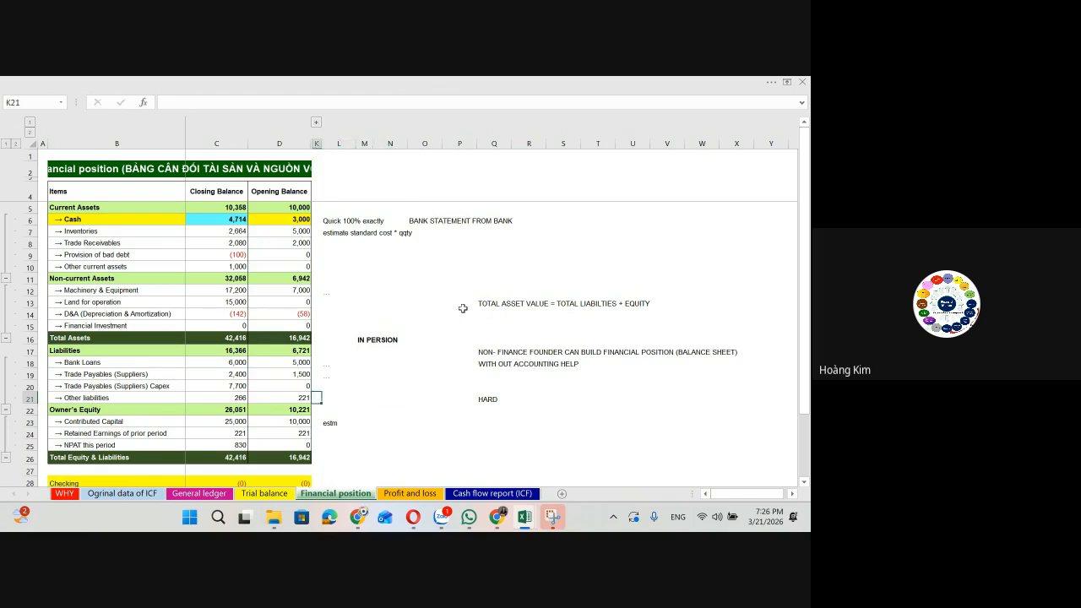
Step: Examine the Cash opening balance and the notes beside it about exact values and the bank statement
{"action": "left_click", "coordinate": [298, 223]}
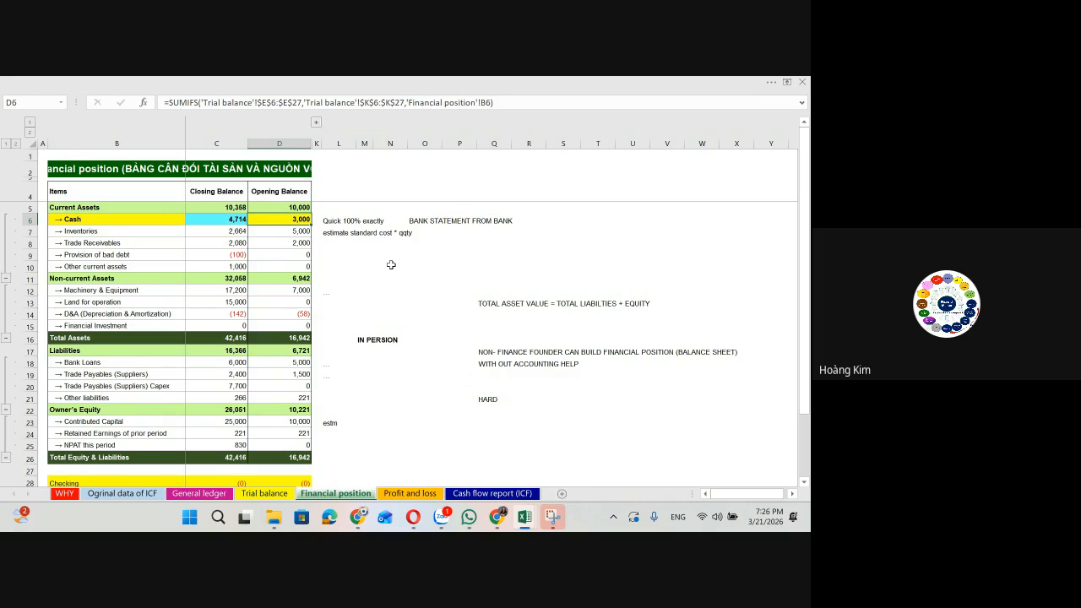
{"action": "key", "text": "Right"}
{"action": "key", "text": "Right"}
{"action": "key", "text": "Right"}
{"action": "key", "text": "Right"}
{"action": "key", "text": "Right"}
{"action": "key", "text": "Right"}
{"action": "key", "text": "Right"}
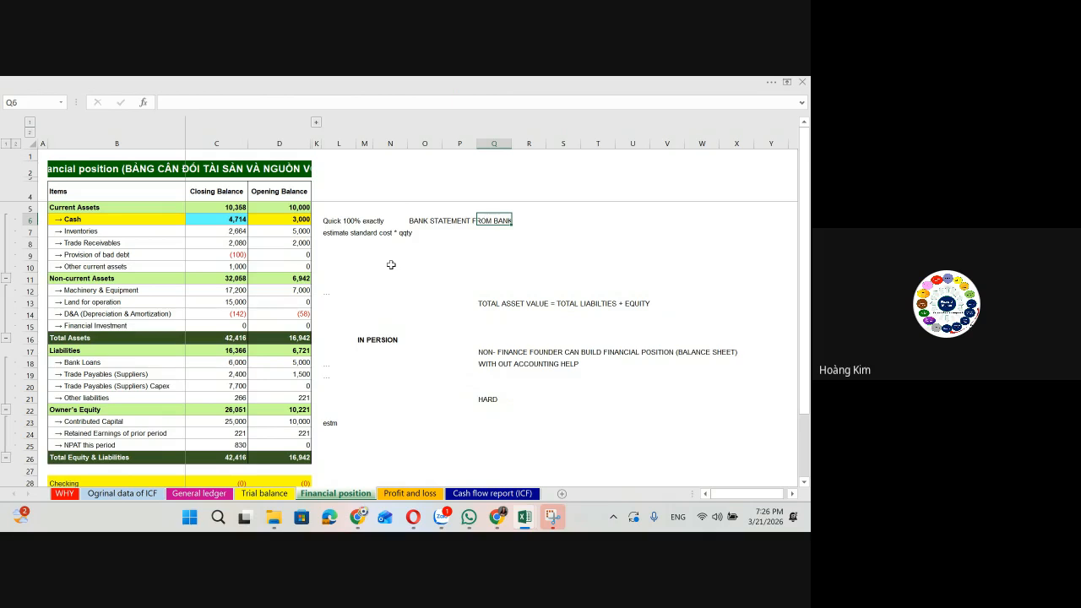
{"action": "key", "text": "Left"}
{"action": "key", "text": "Left"}
{"action": "key", "text": "Left"}
{"action": "key", "text": "Left"}
{"action": "key", "text": "Left"}
{"action": "key", "text": "Left"}
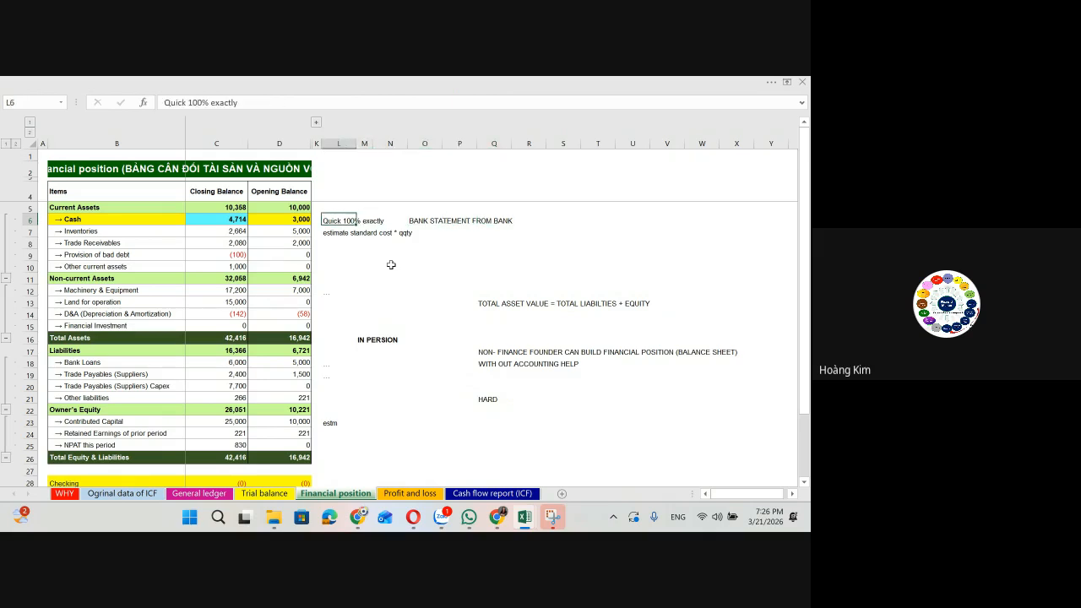
{"action": "key", "text": "Left"}
Step: Examine the Inventories opening balance formula and the standard cost estimate note in L7
{"action": "key", "text": "Down"}
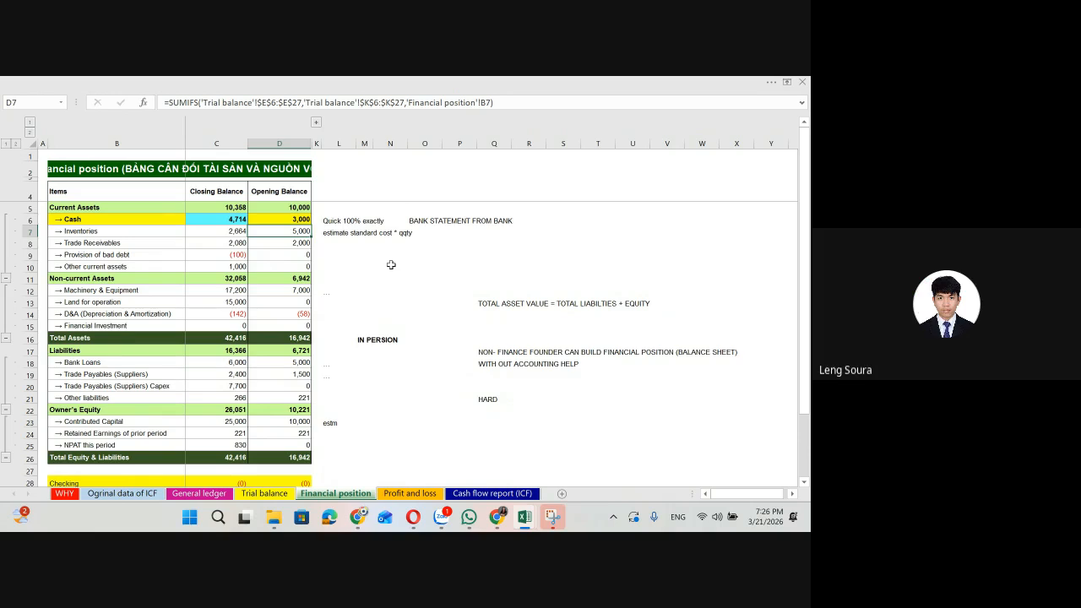
{"action": "key", "text": "Right"}
{"action": "key", "text": "Right"}
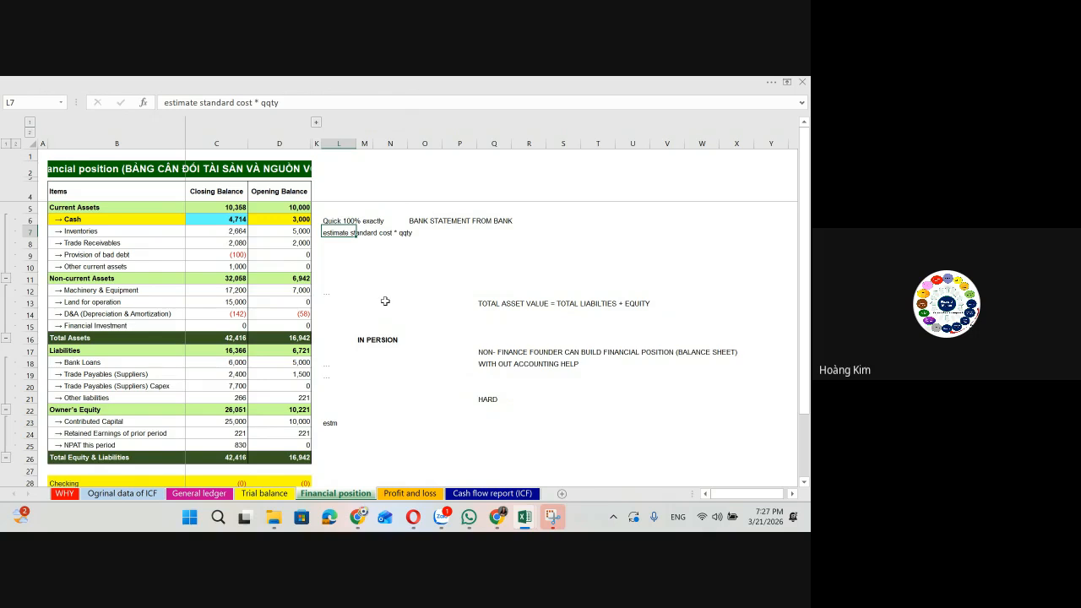
{"action": "key", "text": "Left"}
{"action": "key", "text": "Left"}
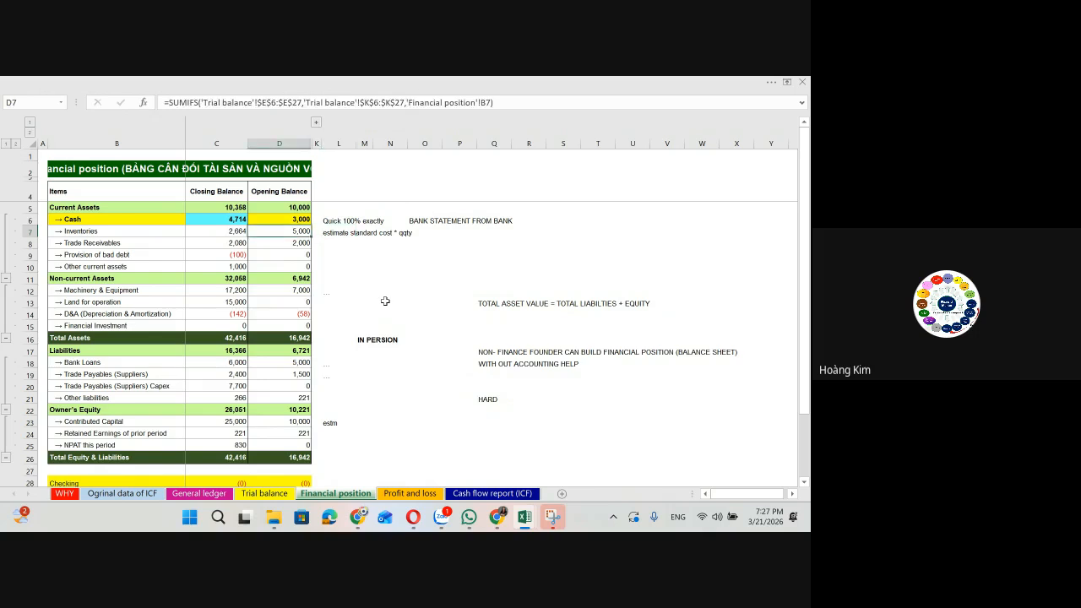
{"action": "left_click", "coordinate": [118, 169]}
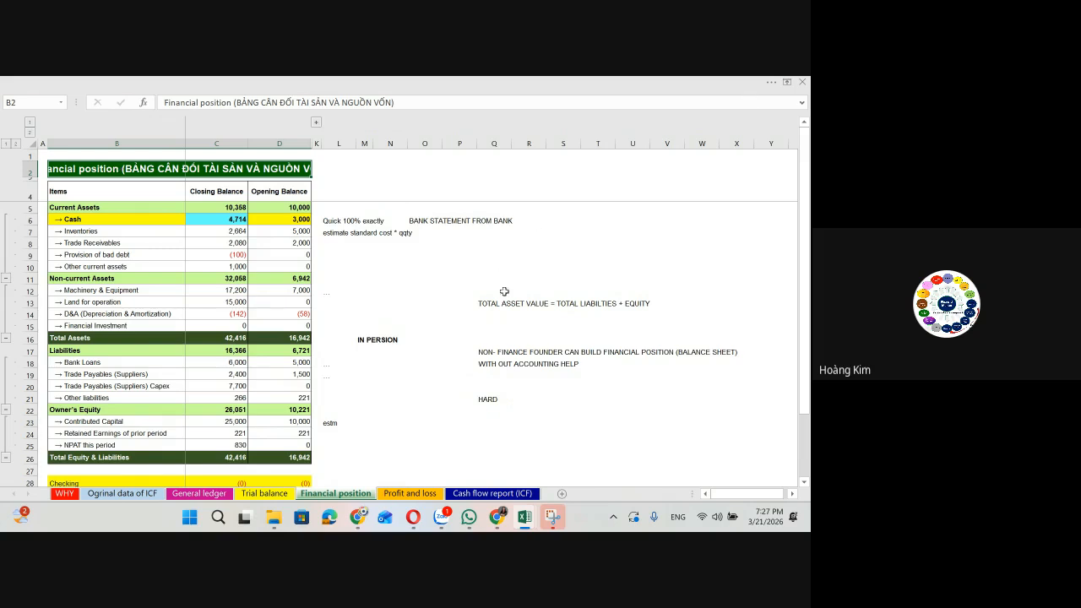
{"action": "left_click", "coordinate": [560, 280]}
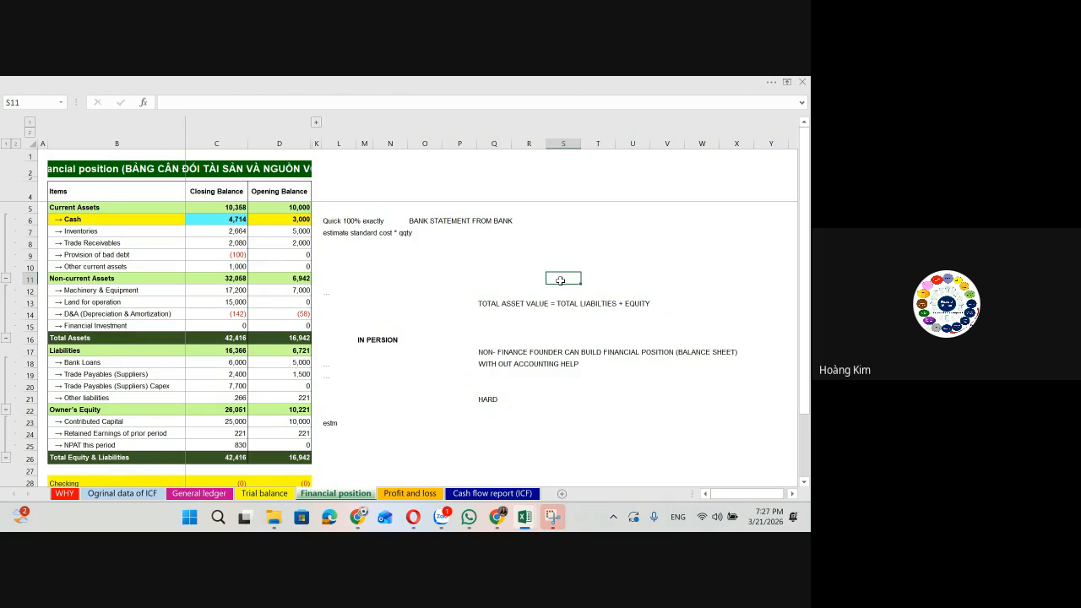
{"action": "key", "text": "Left"}
{"action": "key", "text": "Left"}
{"action": "key", "text": "Up"}
{"action": "key", "text": "Up"}
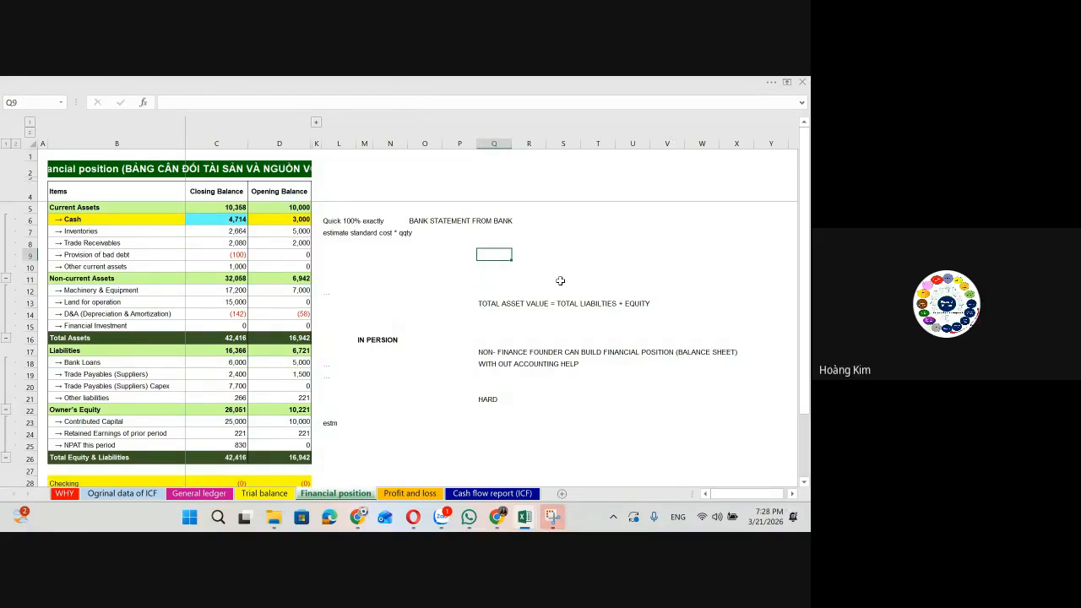
Step: Compare the opening balance formulas of Current Assets, Cash and Inventories with the standard cost note in the Inventories row
{"action": "left_click", "coordinate": [297, 208]}
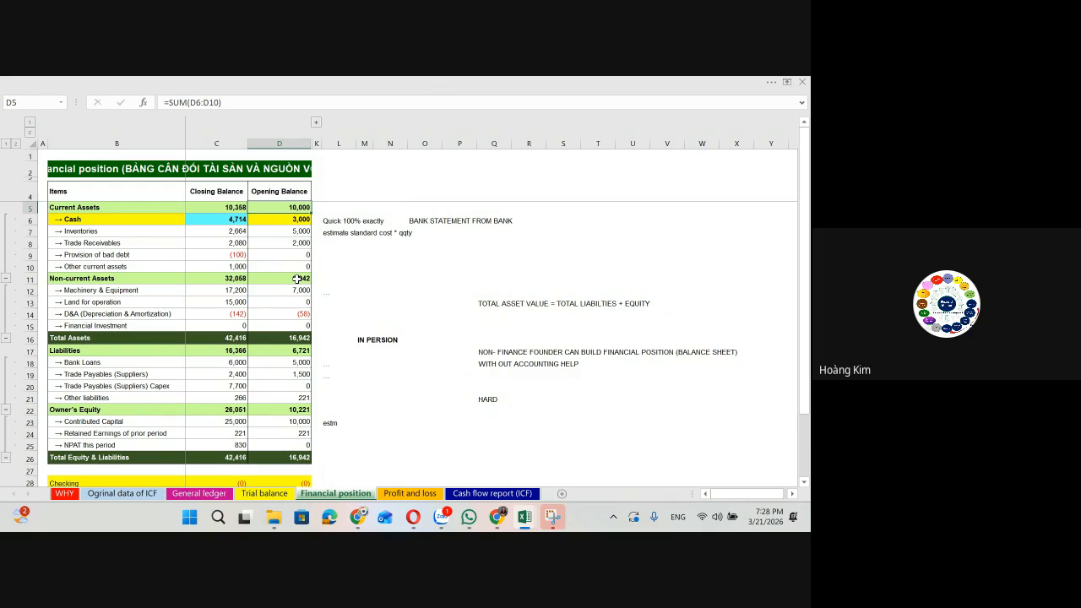
{"action": "left_click", "coordinate": [287, 233]}
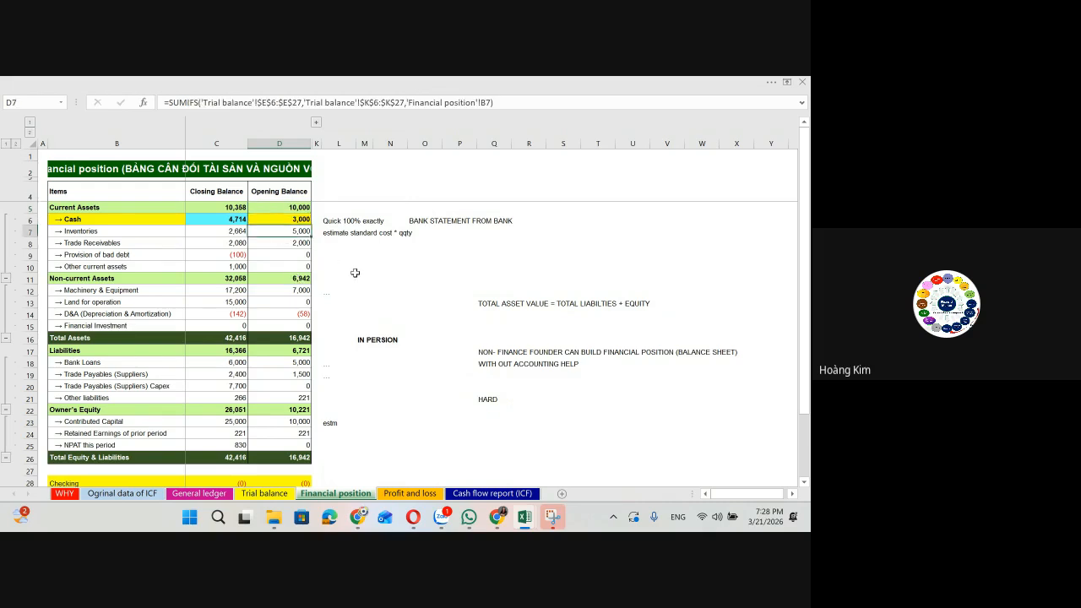
{"action": "key", "text": "Up"}
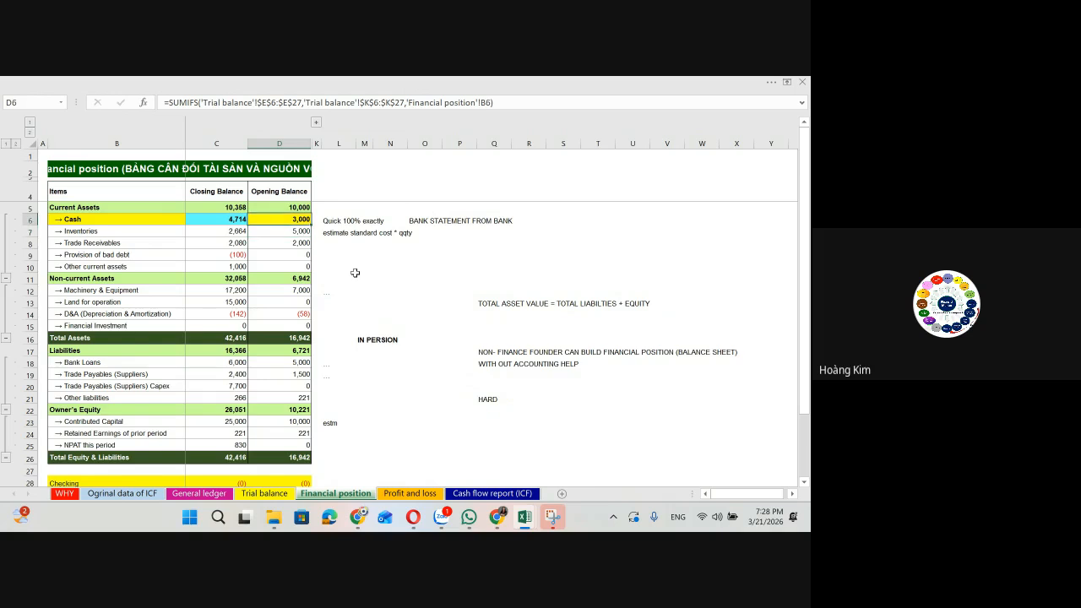
{"action": "key", "text": "Down"}
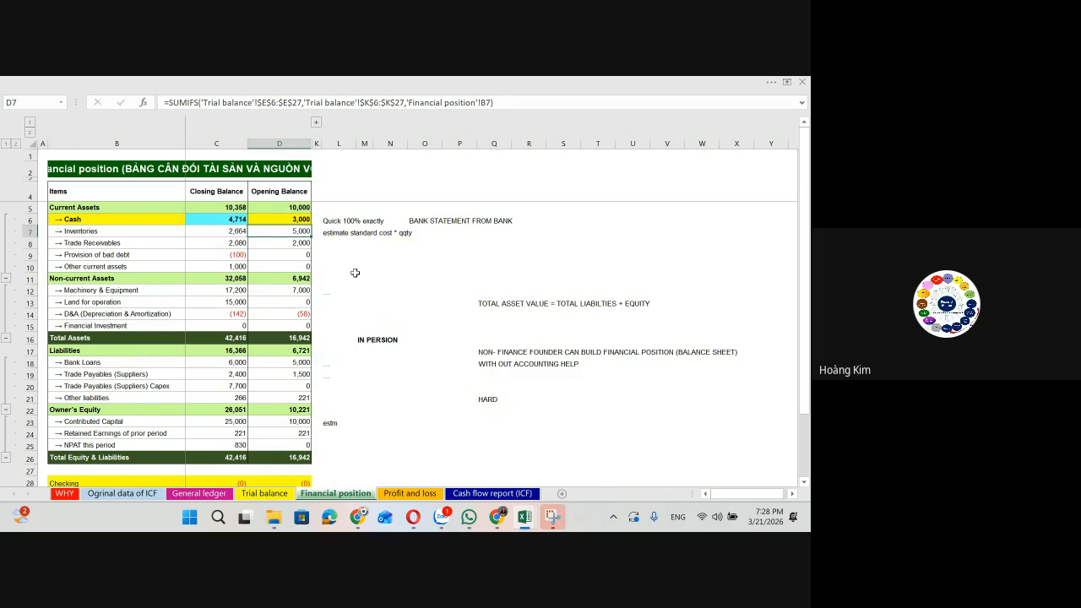
{"action": "key", "text": "Right"}
{"action": "key", "text": "Right"}
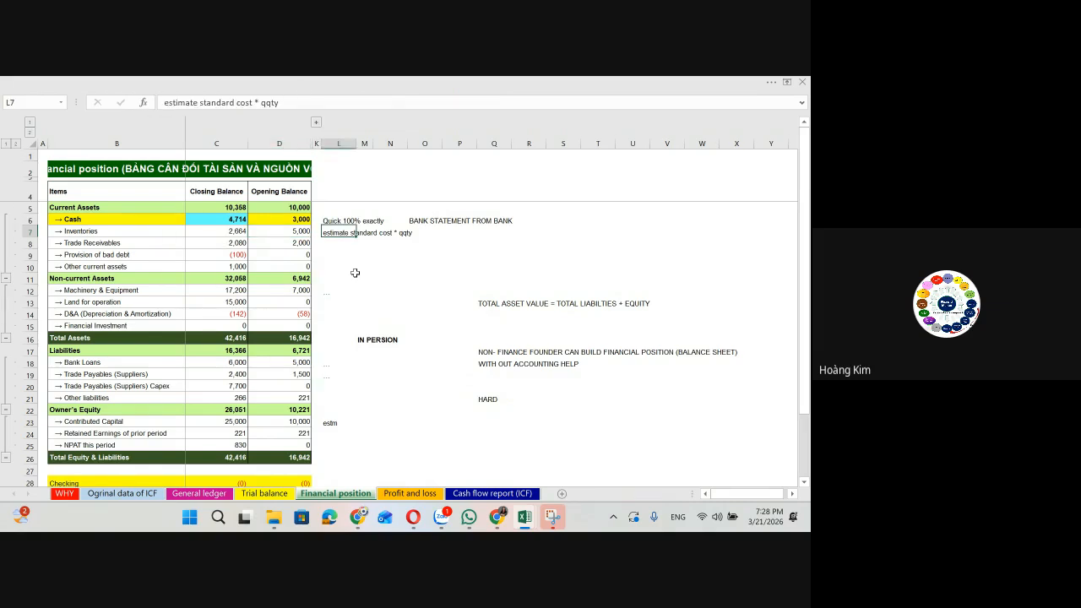
{"action": "key", "text": "Left"}
{"action": "key", "text": "Left"}
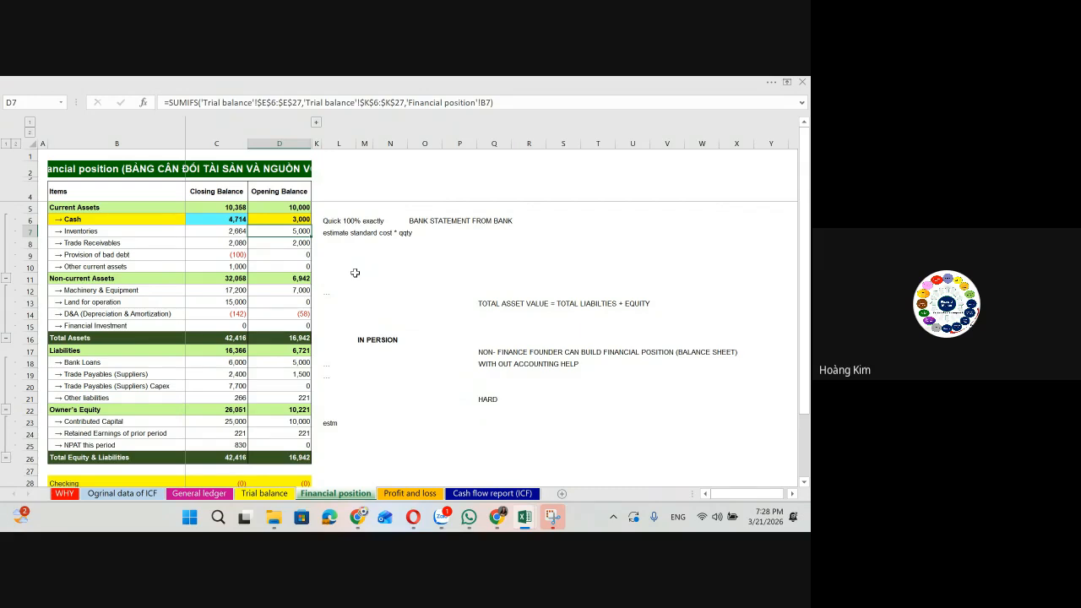
{"action": "key", "text": "Right"}
{"action": "key", "text": "Right"}
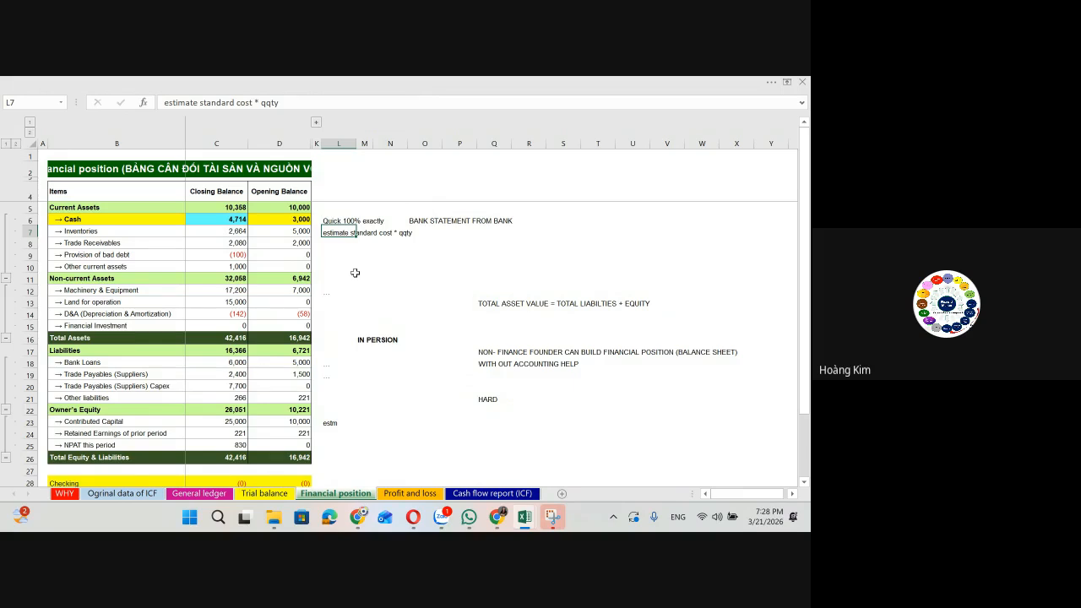
Step: Enter the note "COUNTING * STANDARD COST" in cell P7 of the Inventories row
{"action": "key", "text": "Right"}
{"action": "key", "text": "Right"}
{"action": "key", "text": "Right"}
{"action": "key", "text": "Right"}
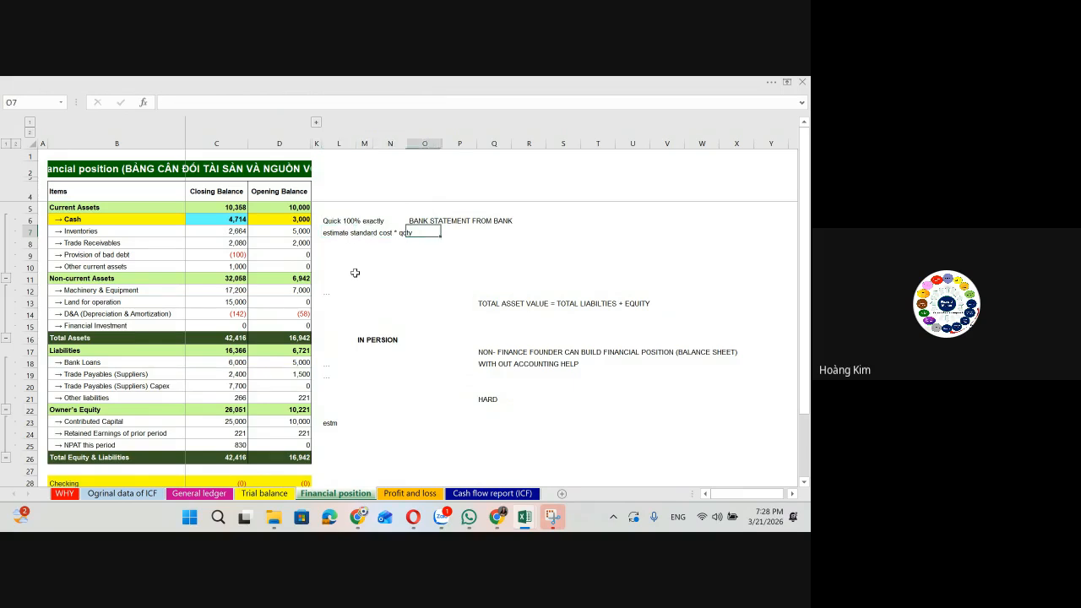
{"action": "type", "text": "COUNTING"}
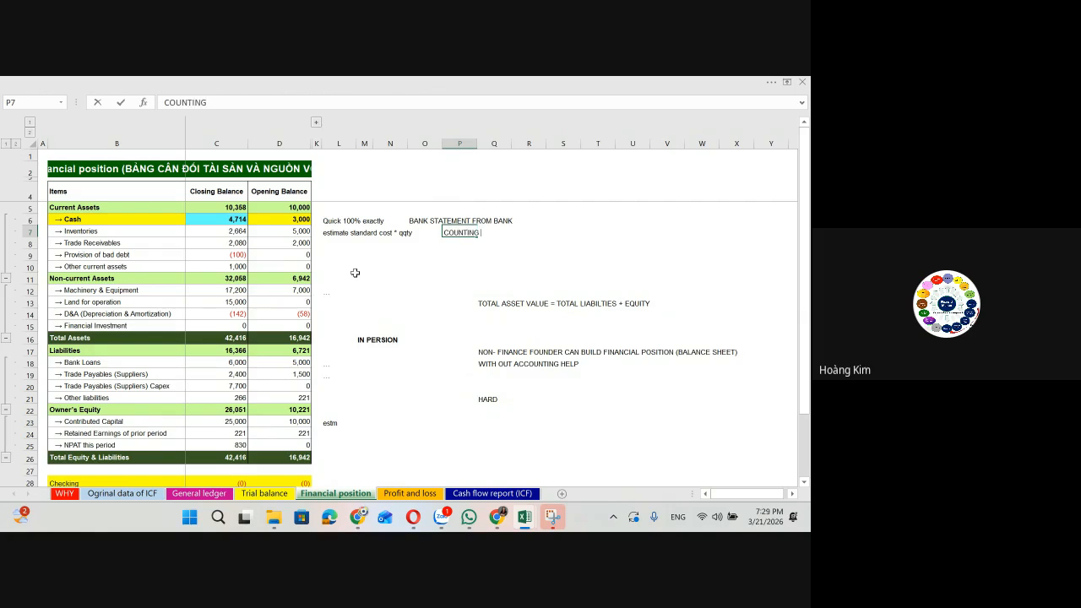
{"action": "type", "text": " * STANDARD COST"}
{"action": "key", "text": "Return"}
{"action": "key", "text": "Left"}
{"action": "key", "text": "Left"}
{"action": "key", "text": "Left"}
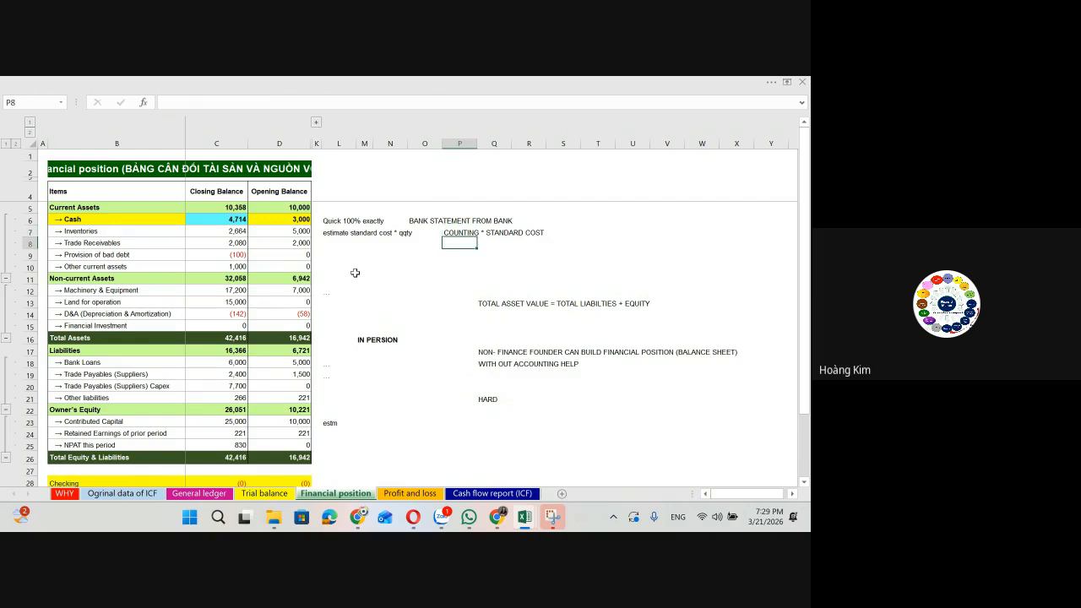
{"action": "key", "text": "Left"}
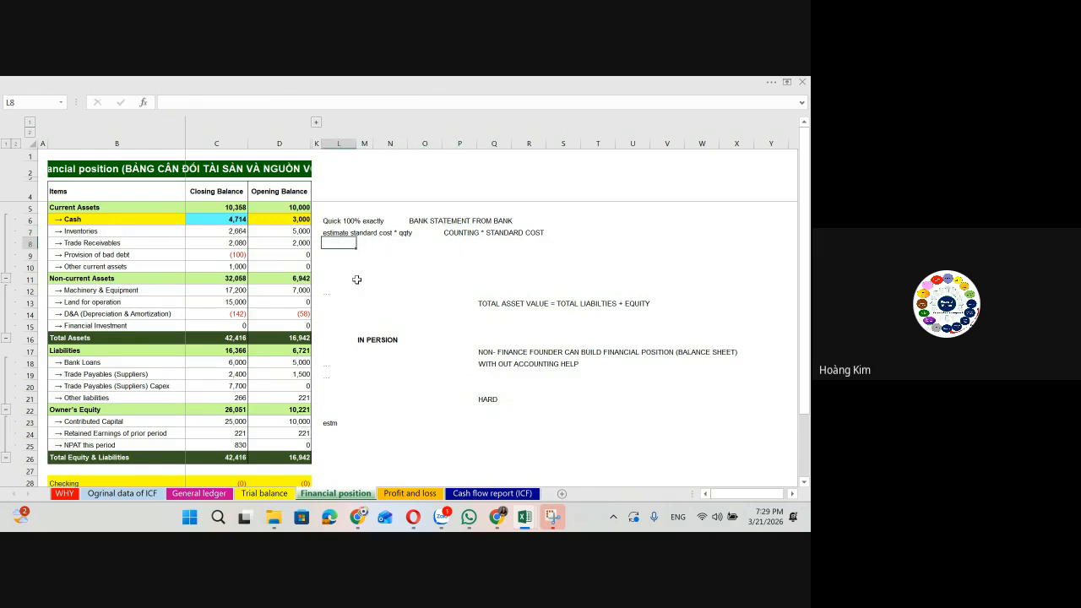
Step: Switch to the Google Meet call to check the participants, and return to the Financial position sheet in Excel
{"action": "left_click", "coordinate": [295, 233]}
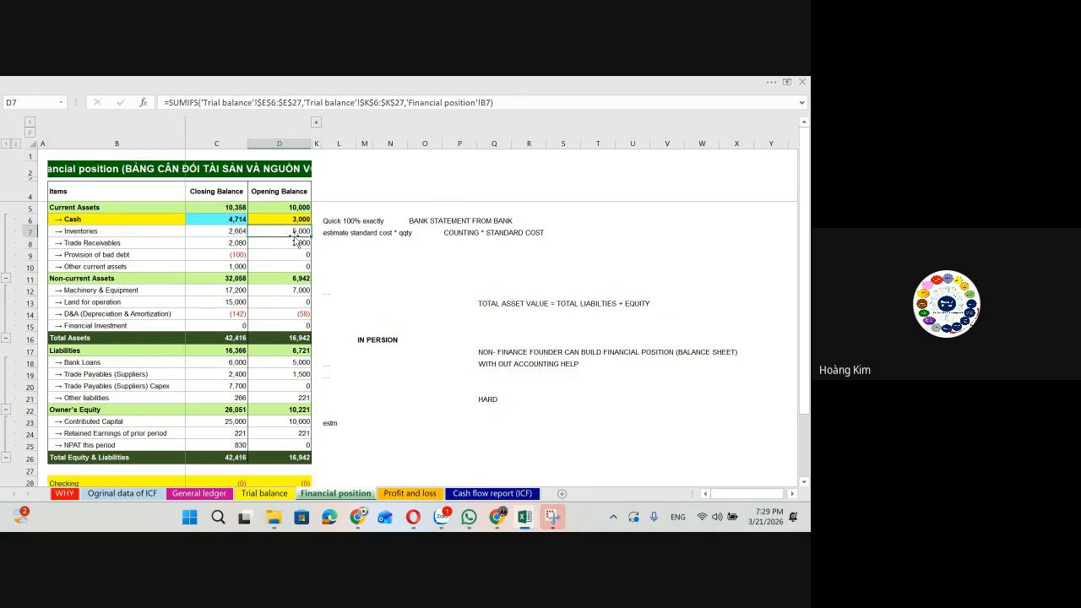
{"action": "left_click", "coordinate": [358, 448]}
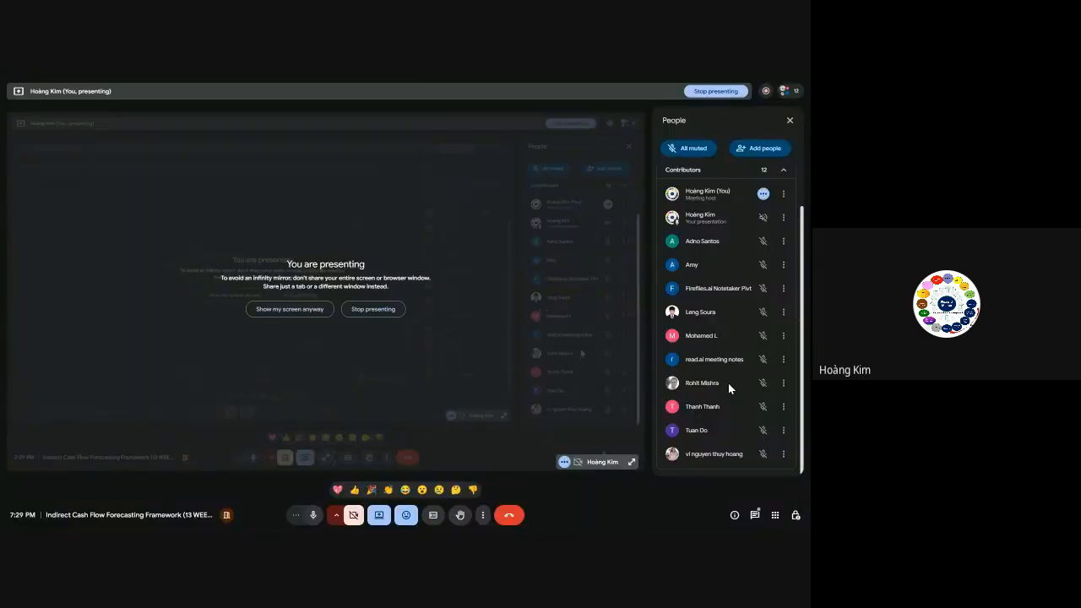
{"action": "key", "text": "alt+Tab"}
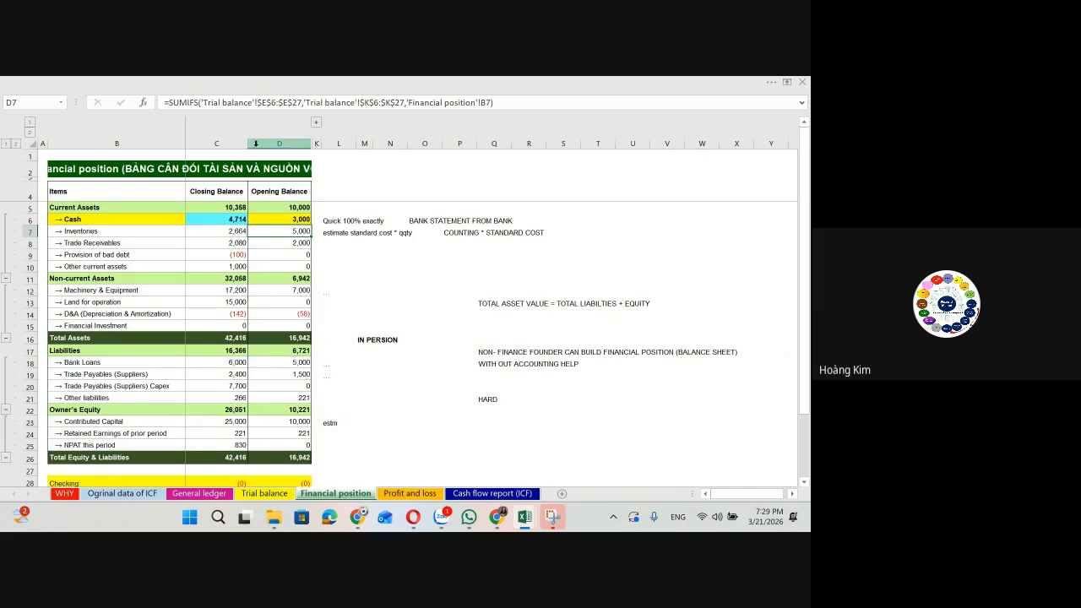
Step: Set columns B to D to the same width, narrowing the Items column and widening the two balance columns
{"action": "left_click_drag", "start_coordinate": [147, 144], "coordinate": [272, 143]}
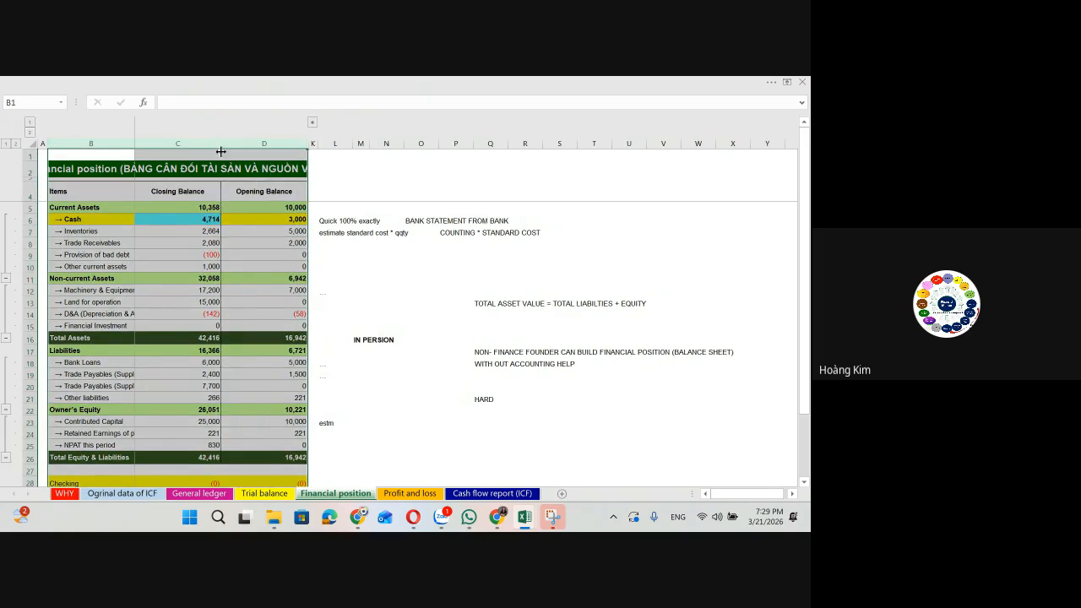
{"action": "left_click", "coordinate": [218, 245]}
{"action": "left_click", "coordinate": [103, 172]}
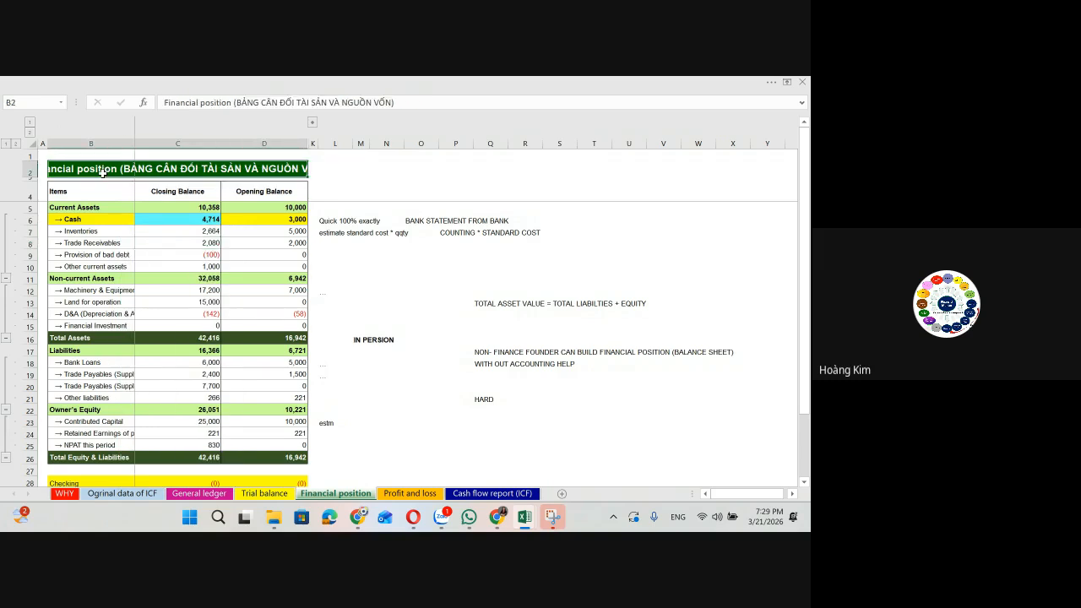
{"action": "right_click", "coordinate": [102, 172]}
{"action": "left_click", "coordinate": [366, 314]}
Step: View the Profit and loss sheet, and examine the liability, equity and opening balance items on the Financial position sheet
{"action": "left_click", "coordinate": [410, 493]}
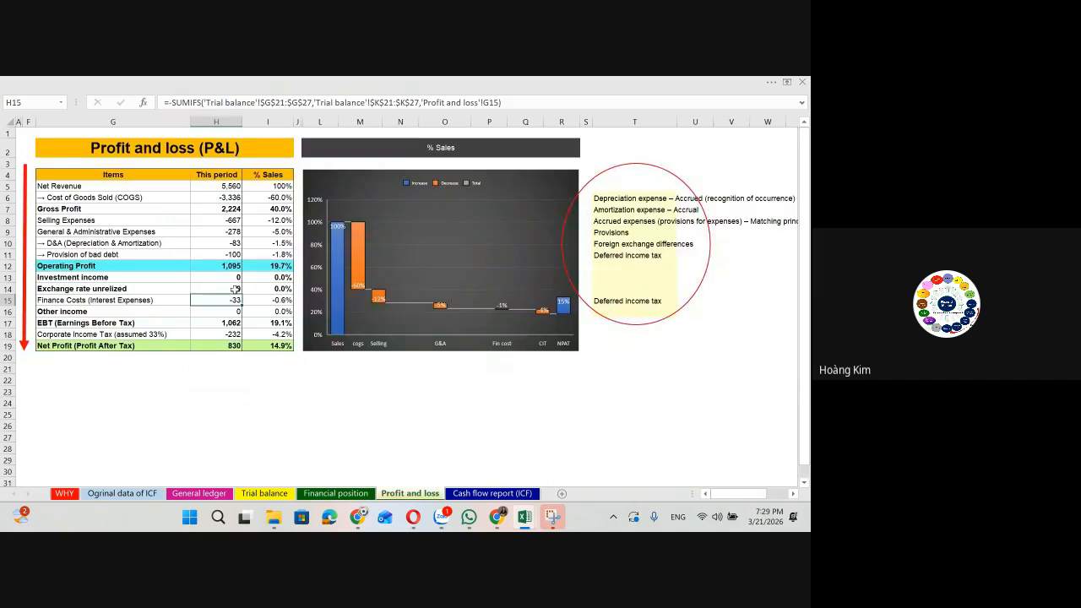
{"action": "left_click", "coordinate": [328, 493]}
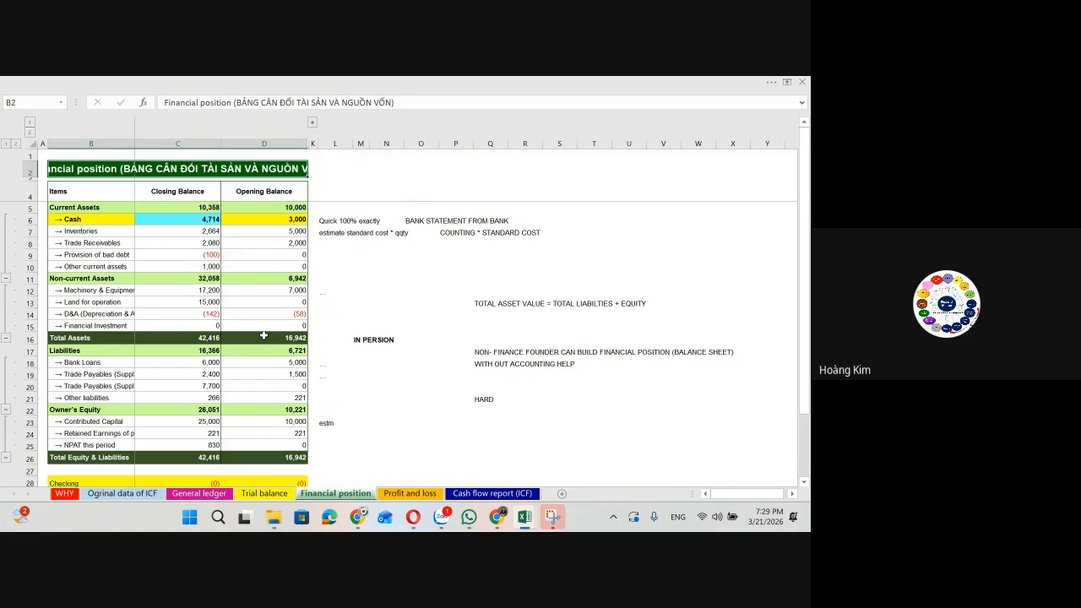
{"action": "left_click", "coordinate": [112, 365]}
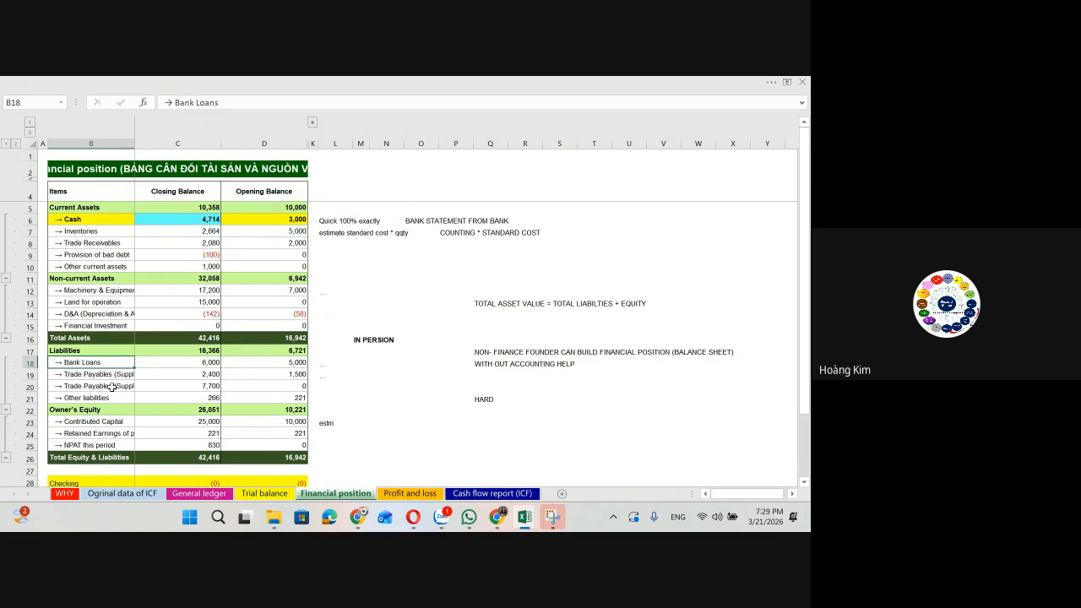
{"action": "left_click", "coordinate": [117, 429]}
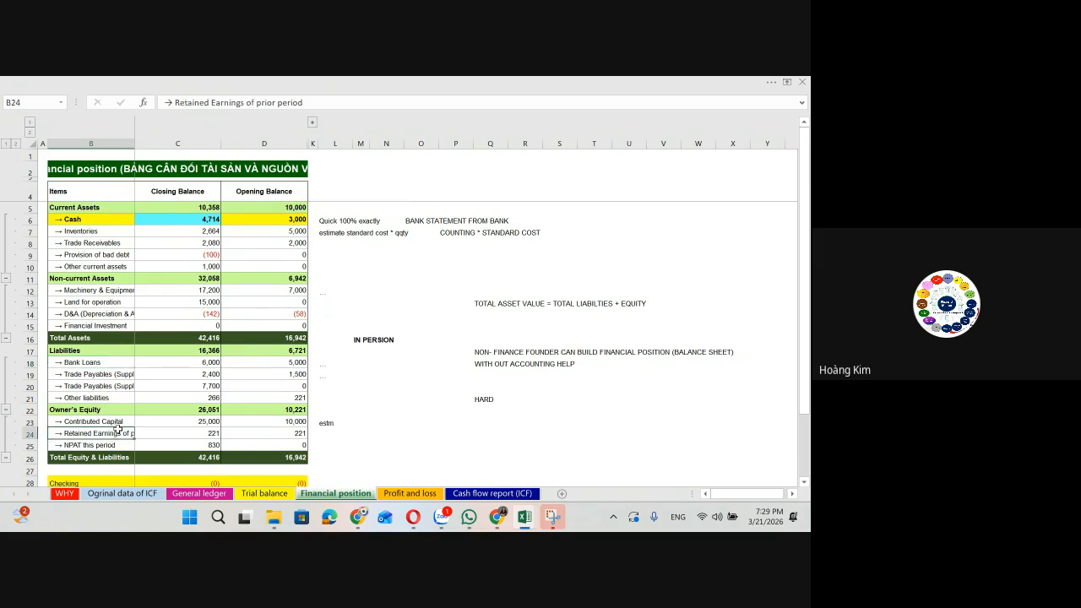
{"action": "left_click", "coordinate": [110, 207]}
{"action": "left_click_drag", "start_coordinate": [117, 363], "coordinate": [119, 399]}
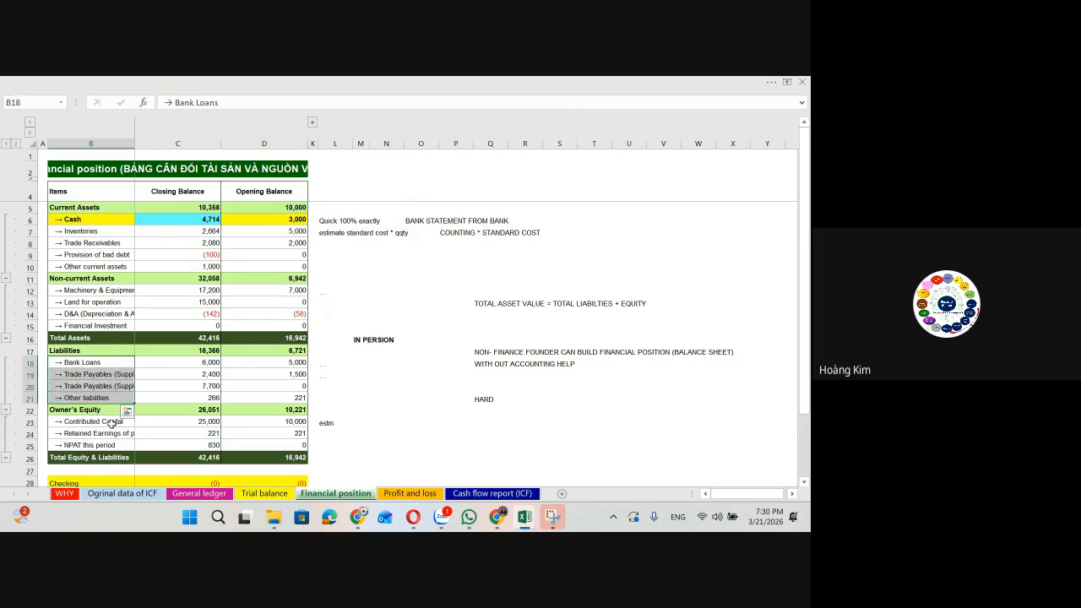
{"action": "left_click", "coordinate": [381, 423]}
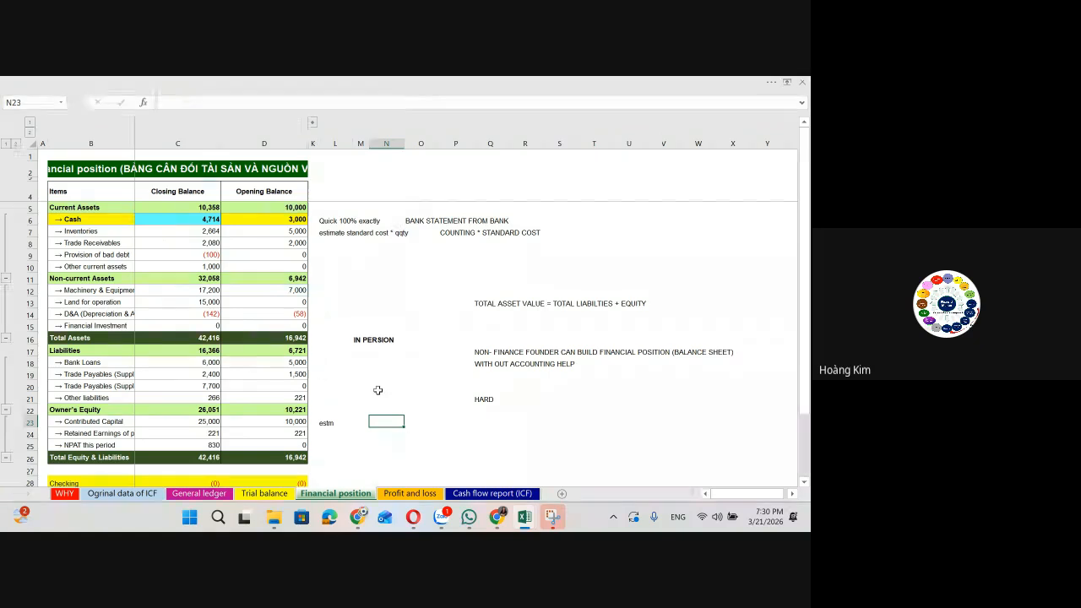
{"action": "left_click_drag", "start_coordinate": [292, 208], "coordinate": [283, 422]}
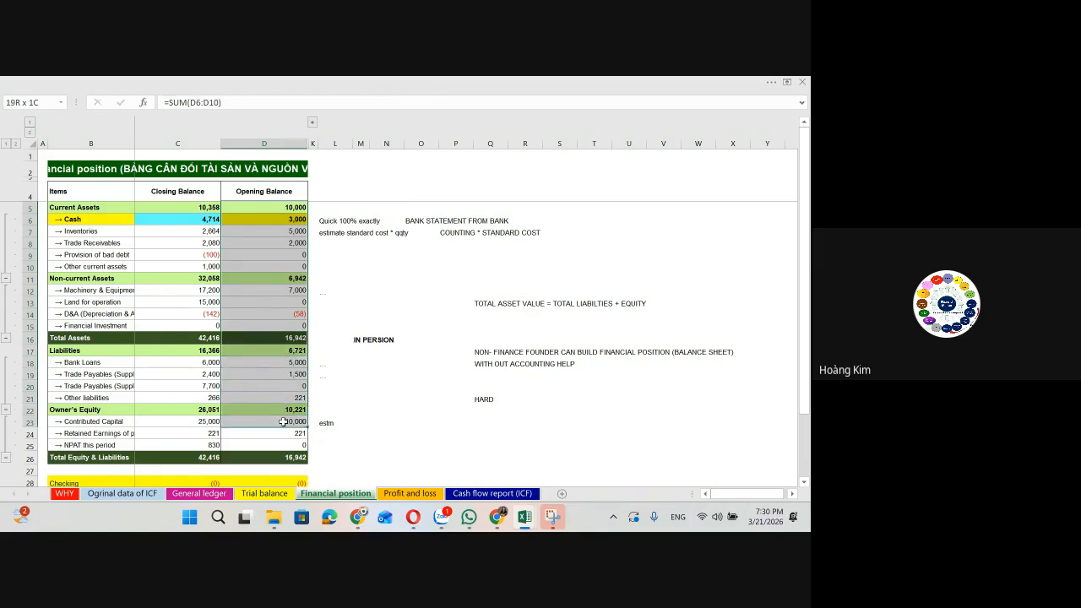
{"action": "left_click_drag", "start_coordinate": [282, 421], "coordinate": [283, 440]}
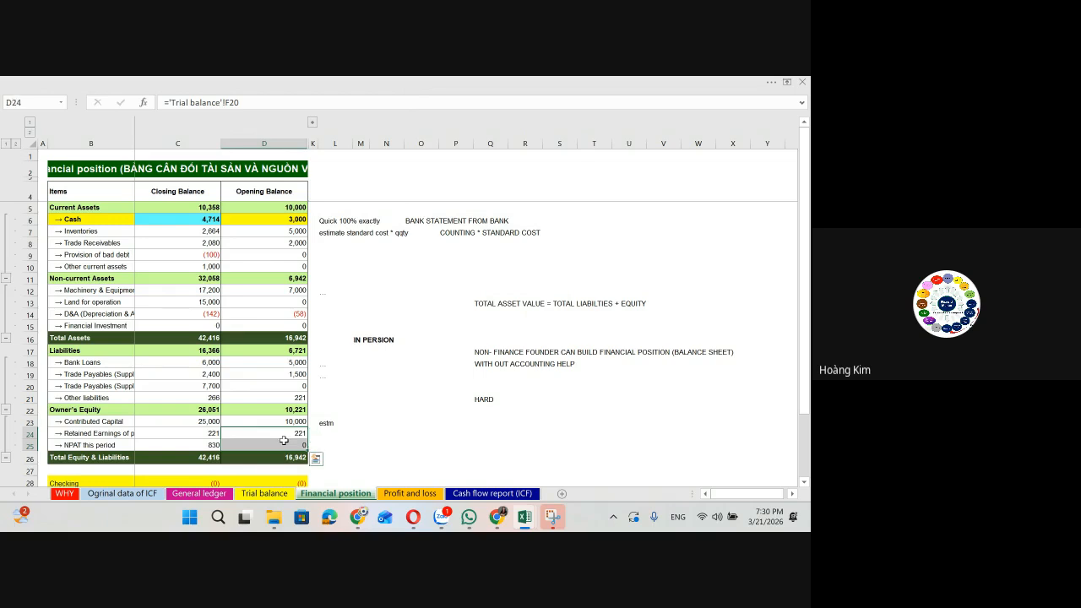
Step: Enter the note "= TOTal asset - total liabilities" in cell L25 beside NPAT this period
{"action": "left_click", "coordinate": [346, 445]}
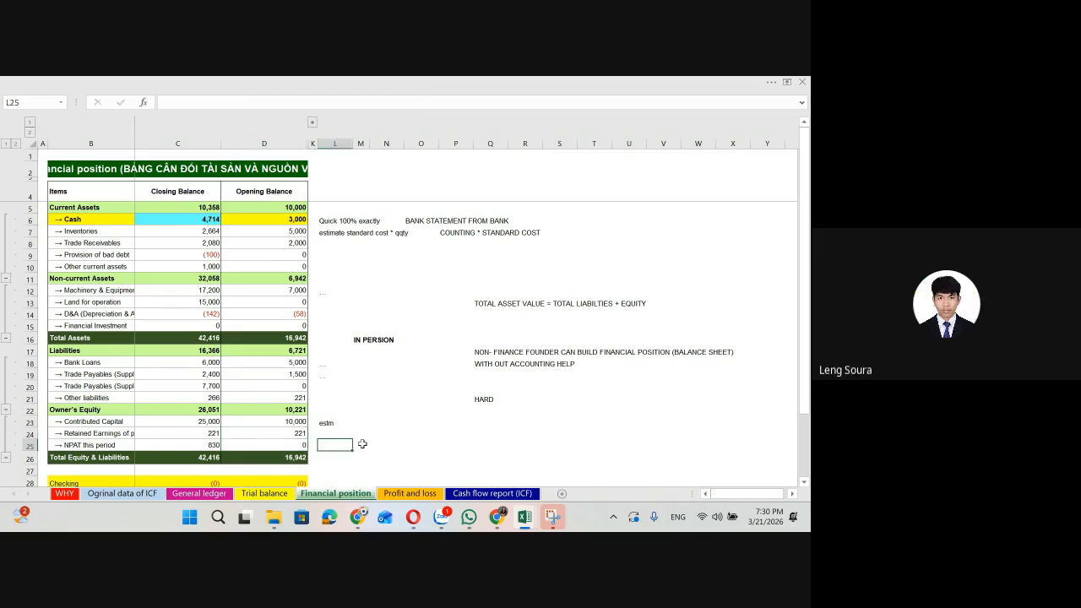
{"action": "type", "text": "'= tot"}
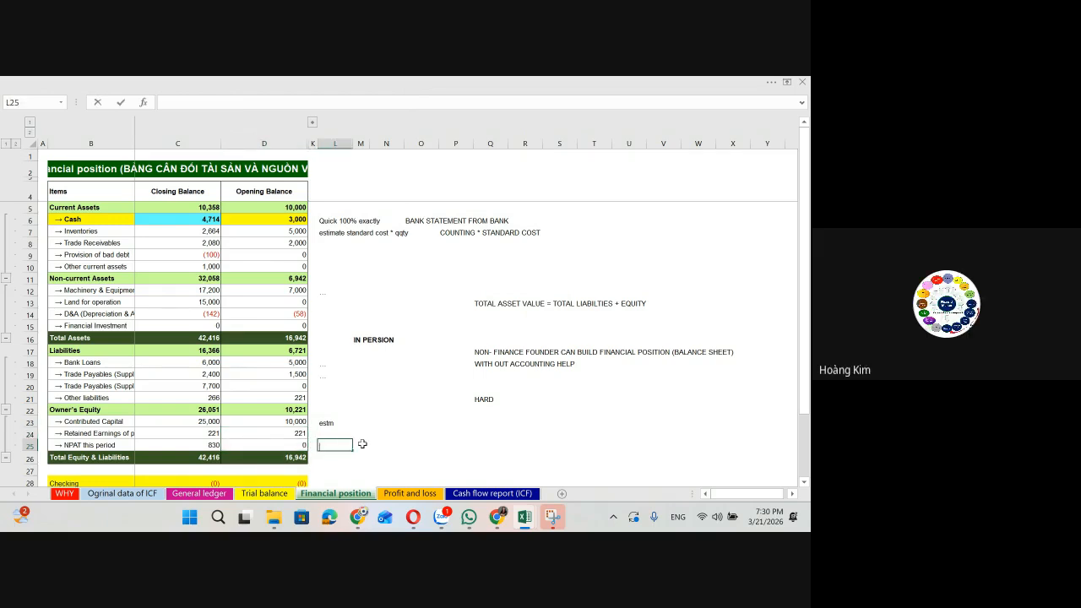
{"action": "key", "text": "BackSpace"}
{"action": "key", "text": "BackSpace"}
{"action": "key", "text": "BackSpace"}
{"action": "type", "text": "TOTal asset"}
{"action": "key", "text": "BackSpace"}
{"action": "type", "text": "et - total li"}
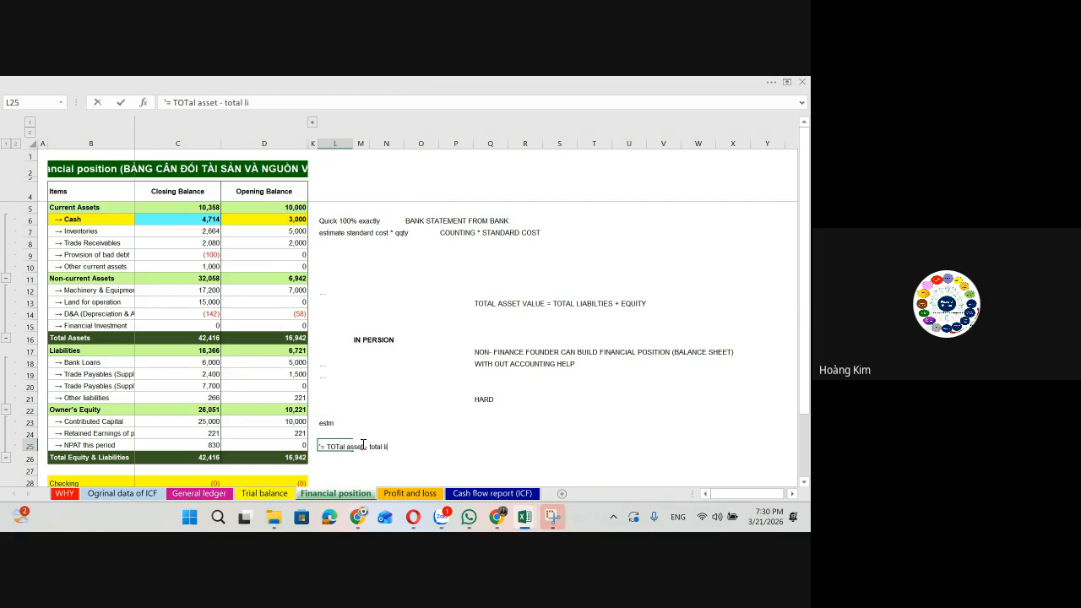
{"action": "type", "text": "abilities"}
{"action": "key", "text": "Return"}
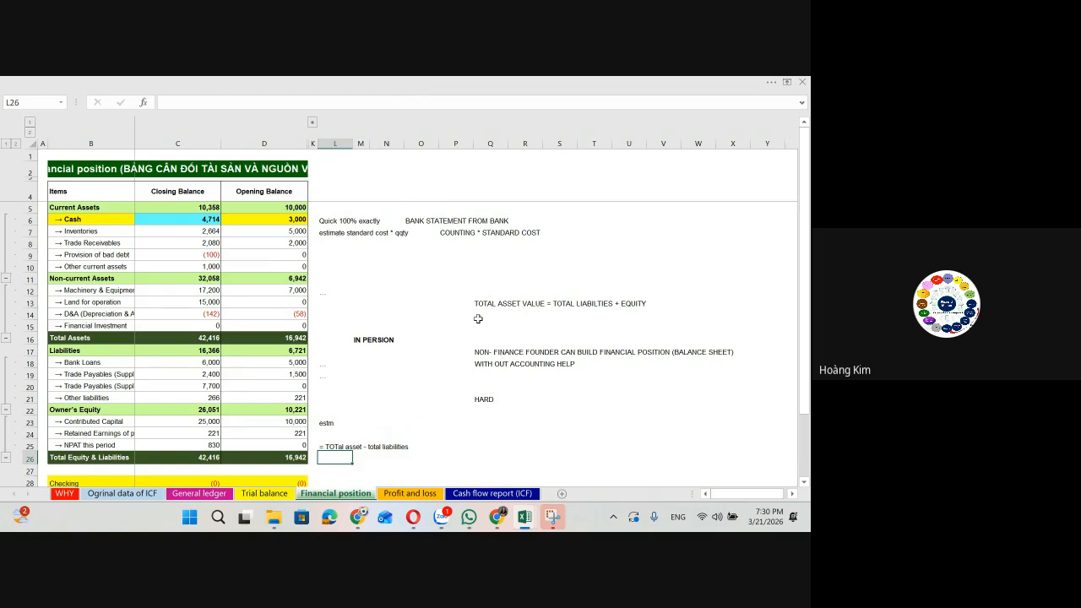
Step: Highlight the total asset value equation in Q13:V13 with an orange fill, middle vertical alignment and an outside border
{"action": "left_click", "coordinate": [786, 82]}
{"action": "left_click", "coordinate": [732, 177]}
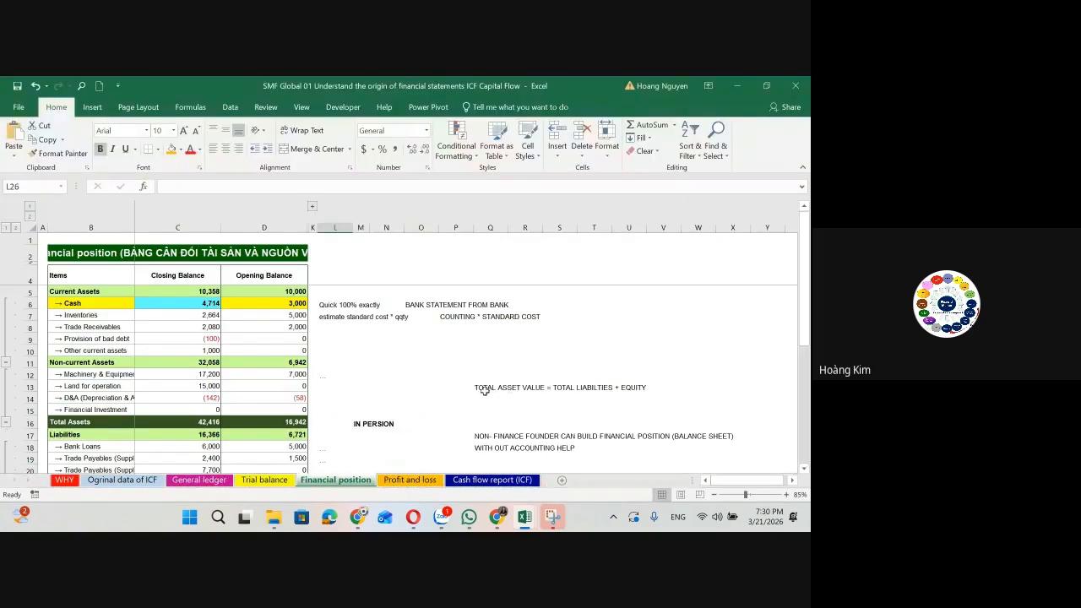
{"action": "left_click_drag", "start_coordinate": [476, 387], "coordinate": [669, 388]}
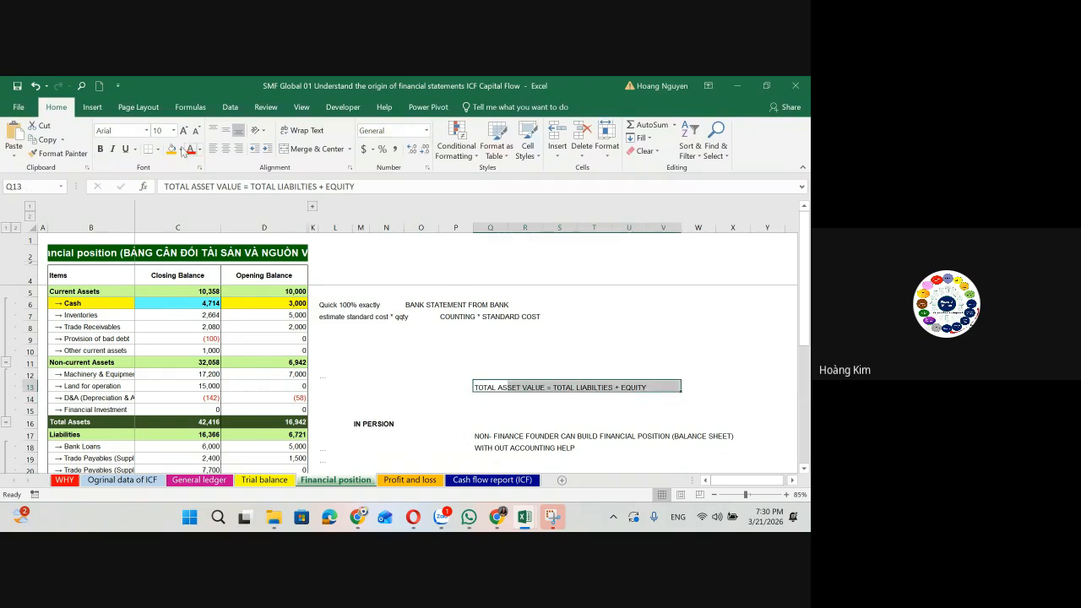
{"action": "left_click", "coordinate": [171, 148]}
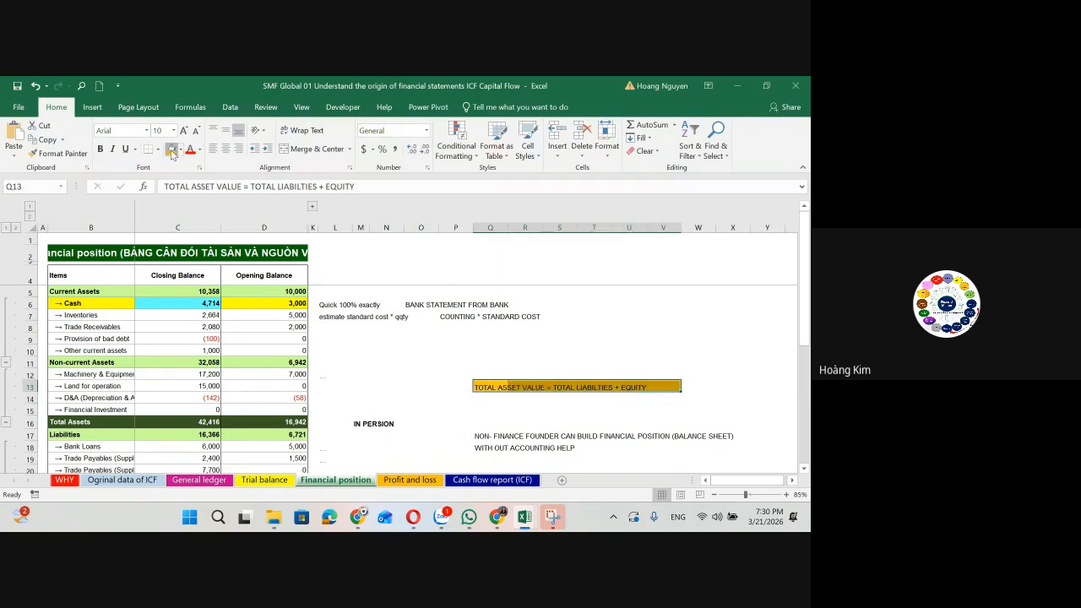
{"action": "left_click", "coordinate": [228, 133]}
{"action": "left_click", "coordinate": [548, 355]}
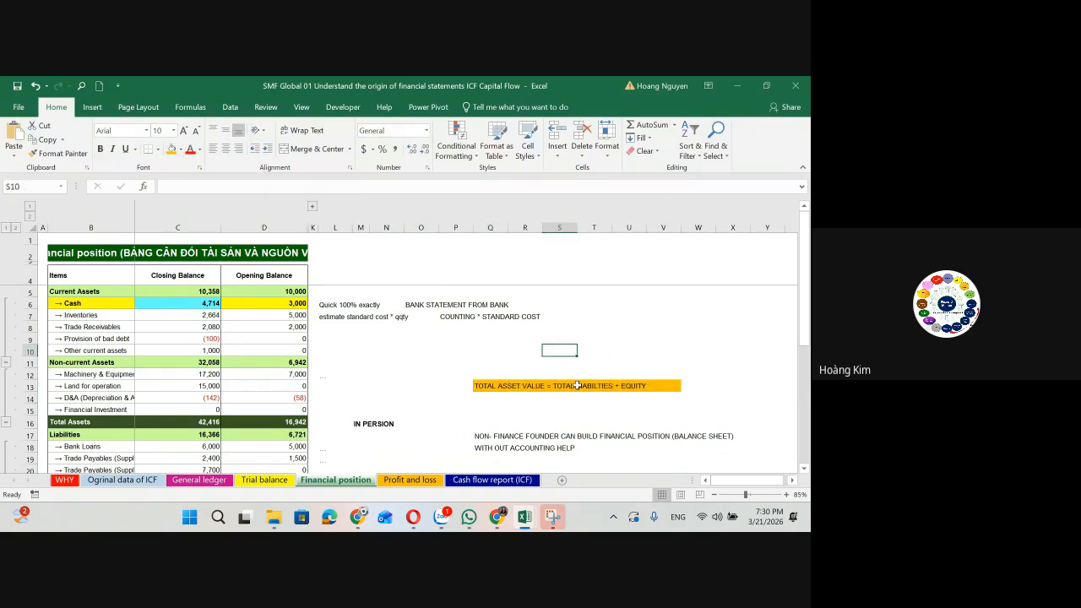
{"action": "left_click_drag", "start_coordinate": [490, 385], "coordinate": [658, 385]}
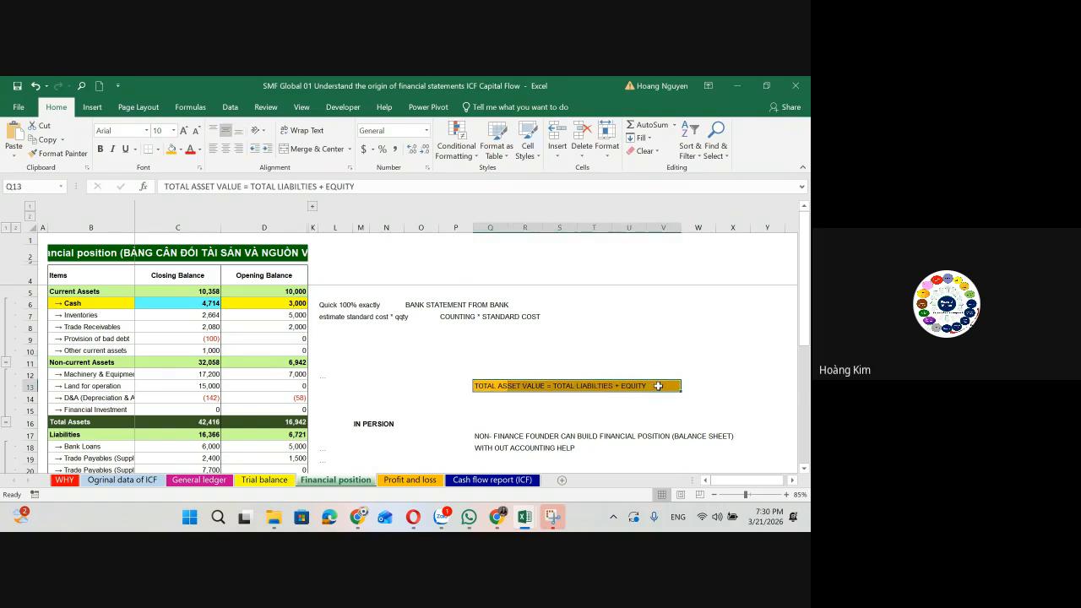
{"action": "left_click", "coordinate": [586, 408]}
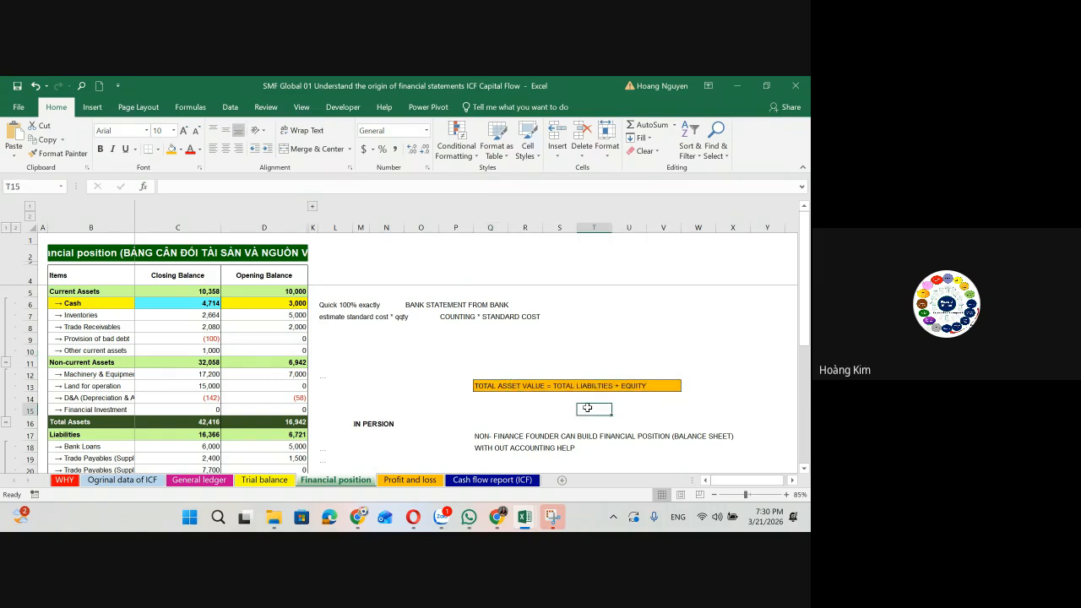
Step: Examine the Financial position statement from the assets to the Checking row, together with the notes beside it
{"action": "scroll", "coordinate": [316, 364], "scroll_direction": "down", "scroll_amount": 2}
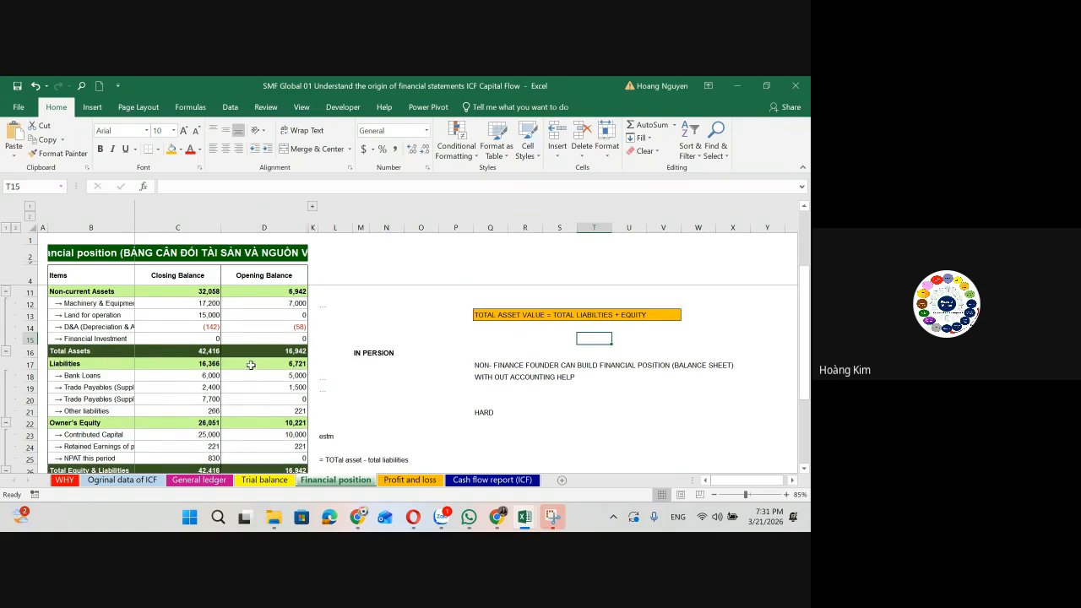
{"action": "scroll", "coordinate": [131, 309], "scroll_direction": "down", "scroll_amount": 1}
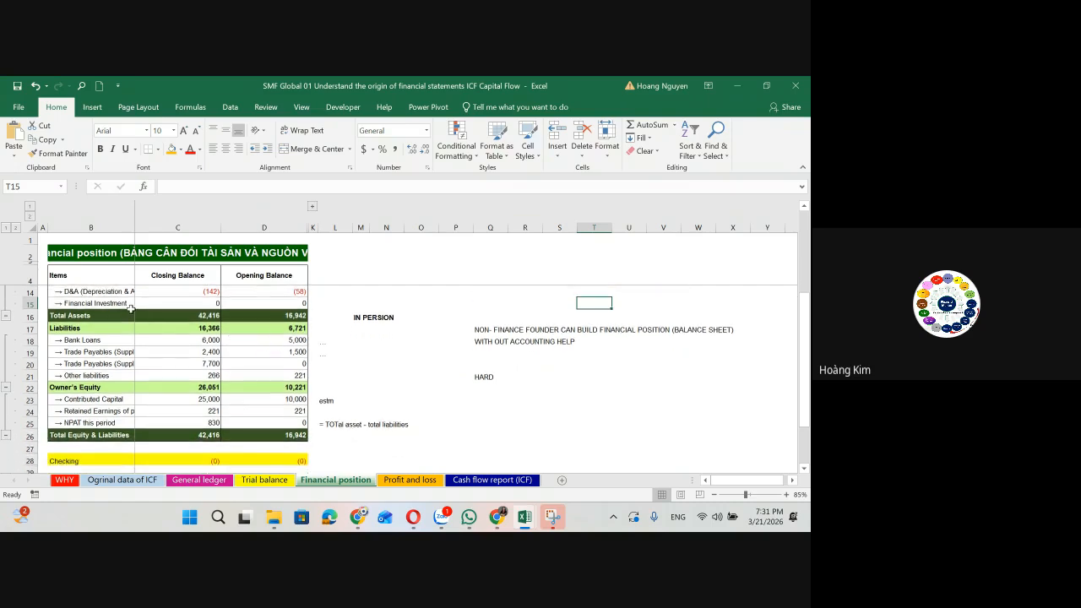
{"action": "left_click", "coordinate": [71, 257]}
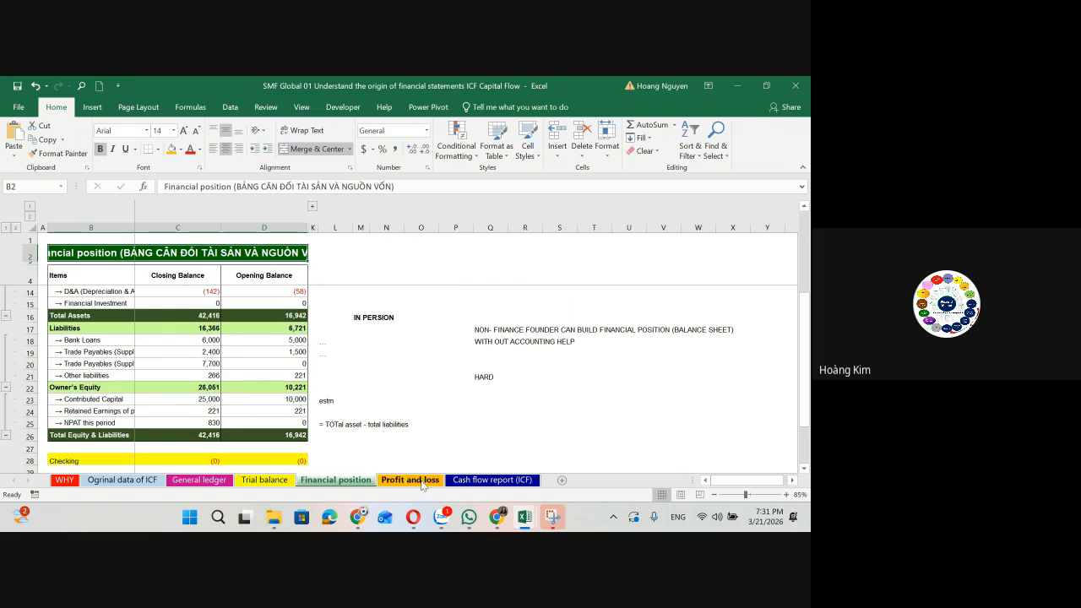
{"action": "left_click", "coordinate": [463, 366]}
{"action": "scroll", "coordinate": [465, 369], "scroll_direction": "up", "scroll_amount": 1}
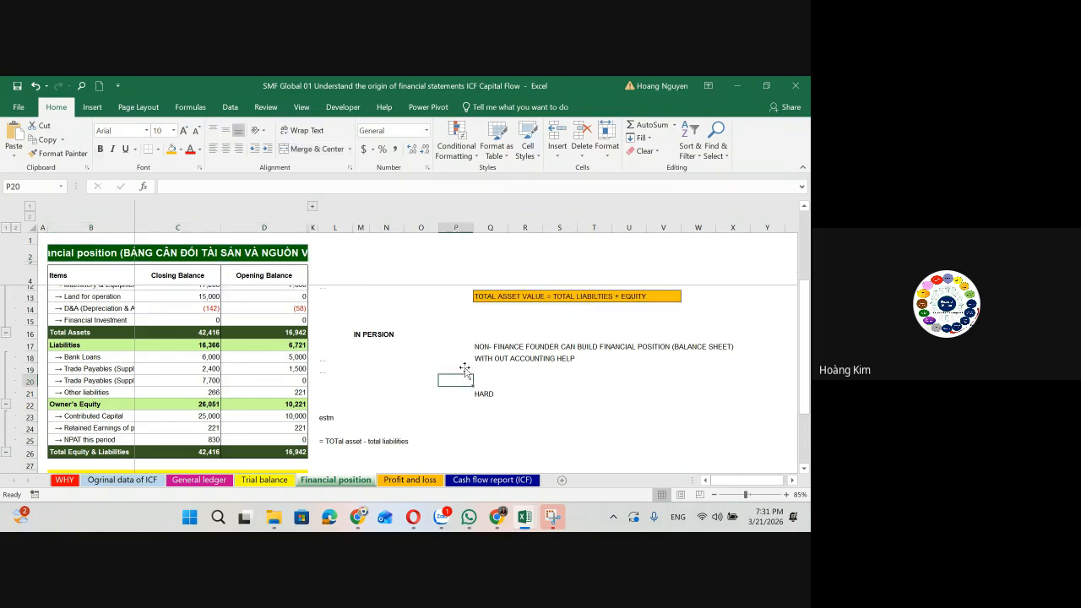
{"action": "scroll", "coordinate": [463, 368], "scroll_direction": "up", "scroll_amount": 3}
{"action": "scroll", "coordinate": [464, 367], "scroll_direction": "down", "scroll_amount": 3}
{"action": "scroll", "coordinate": [374, 377], "scroll_direction": "up", "scroll_amount": 3}
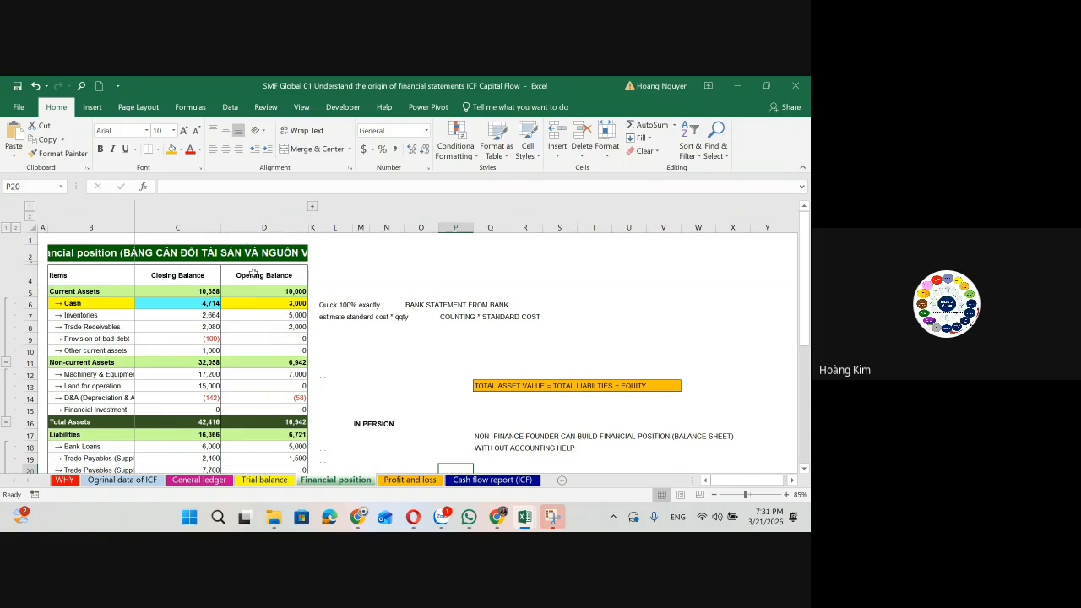
Step: Compare the Closing Balance column with the Opening Balance column, including the Inventories opening balance formula
{"action": "left_click", "coordinate": [274, 317]}
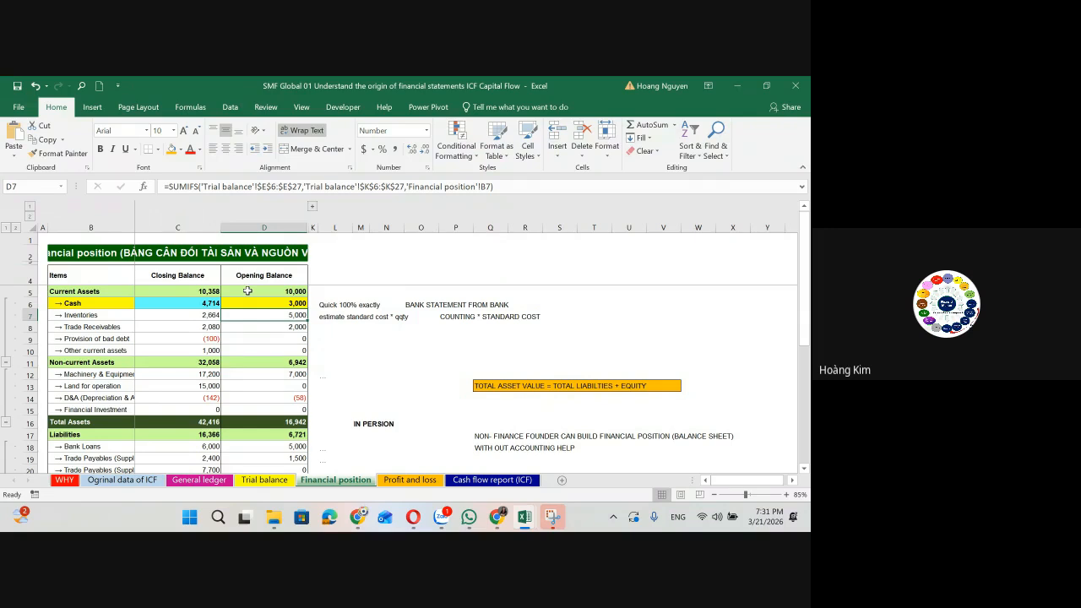
{"action": "left_click", "coordinate": [177, 227]}
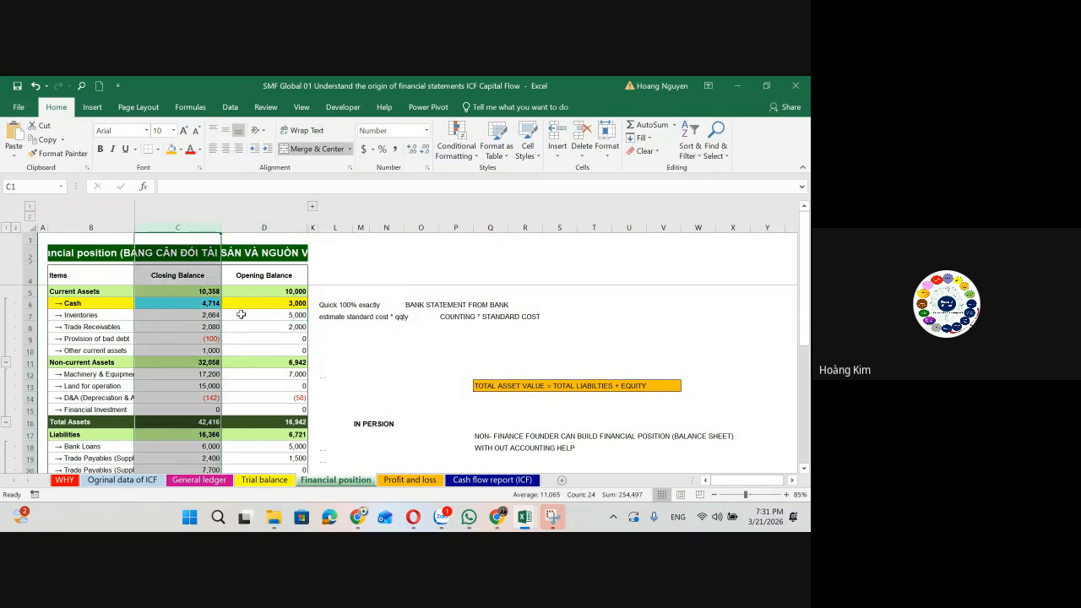
{"action": "left_click", "coordinate": [265, 276]}
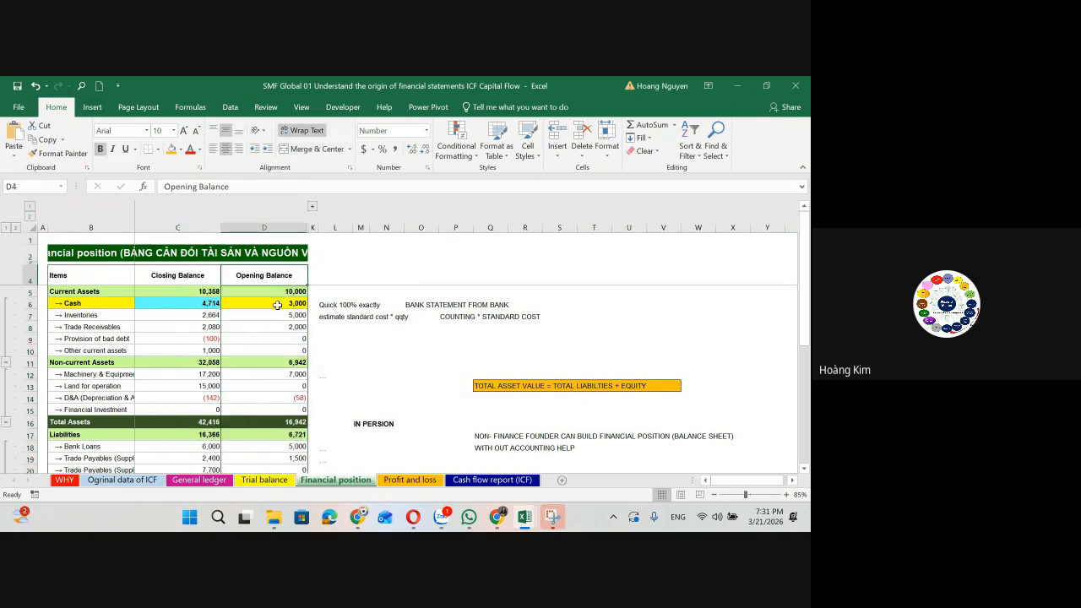
Step: Review the Opening Balance and Closing Balance columns again, including the opening balance formula for Provision of bad debt
{"action": "left_click", "coordinate": [270, 224]}
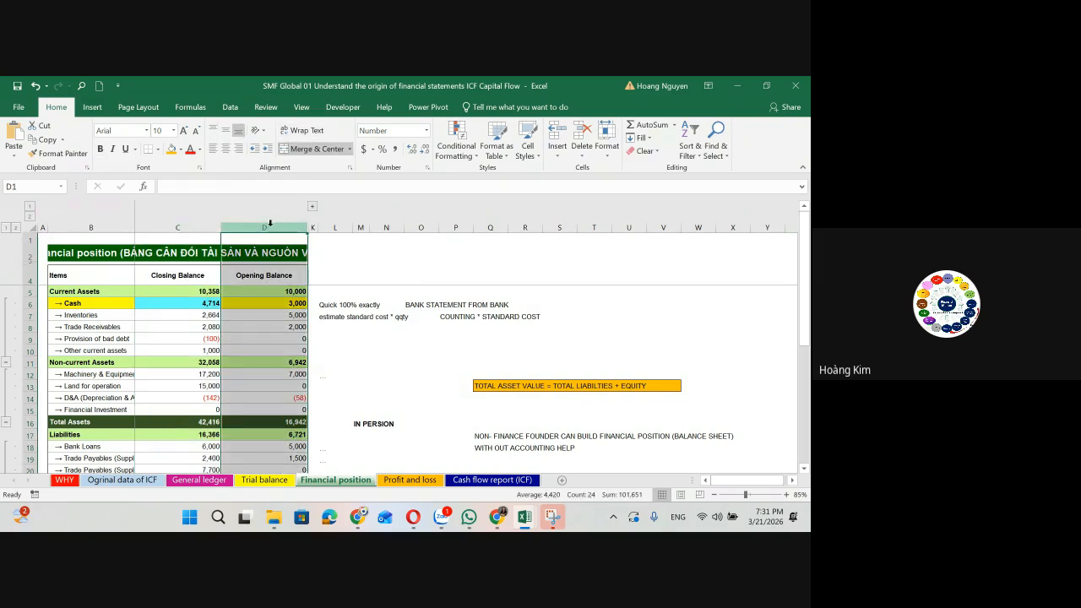
{"action": "left_click", "coordinate": [193, 223]}
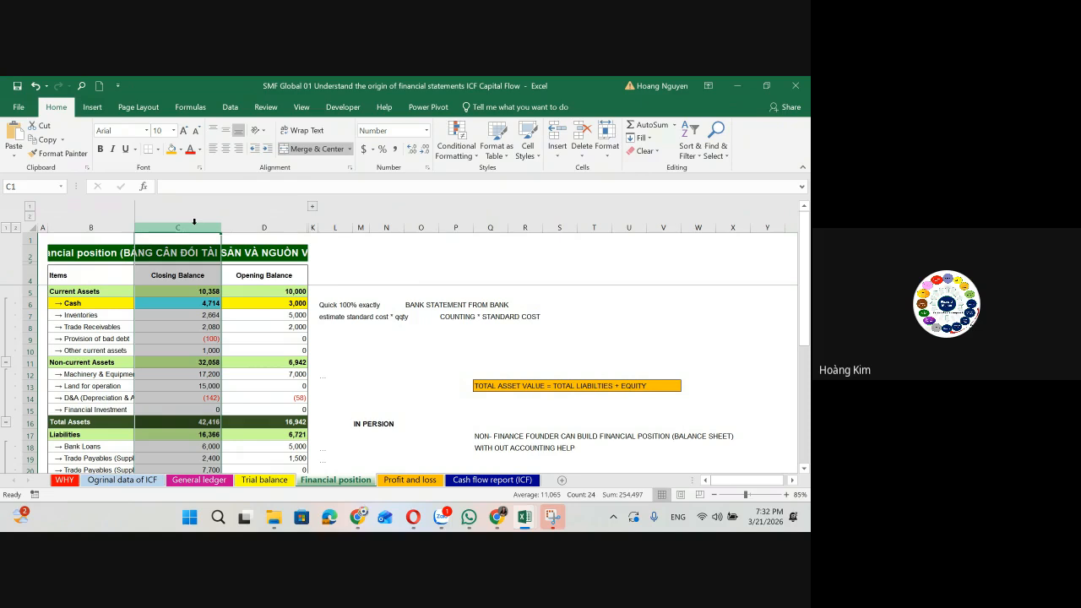
{"action": "left_click", "coordinate": [386, 337]}
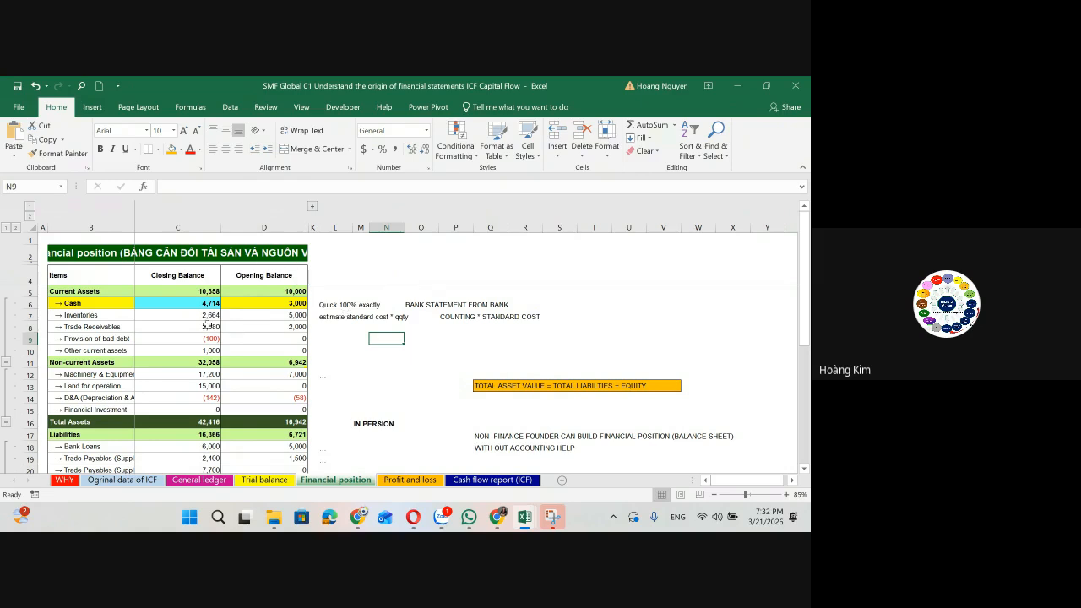
{"action": "left_click", "coordinate": [258, 338]}
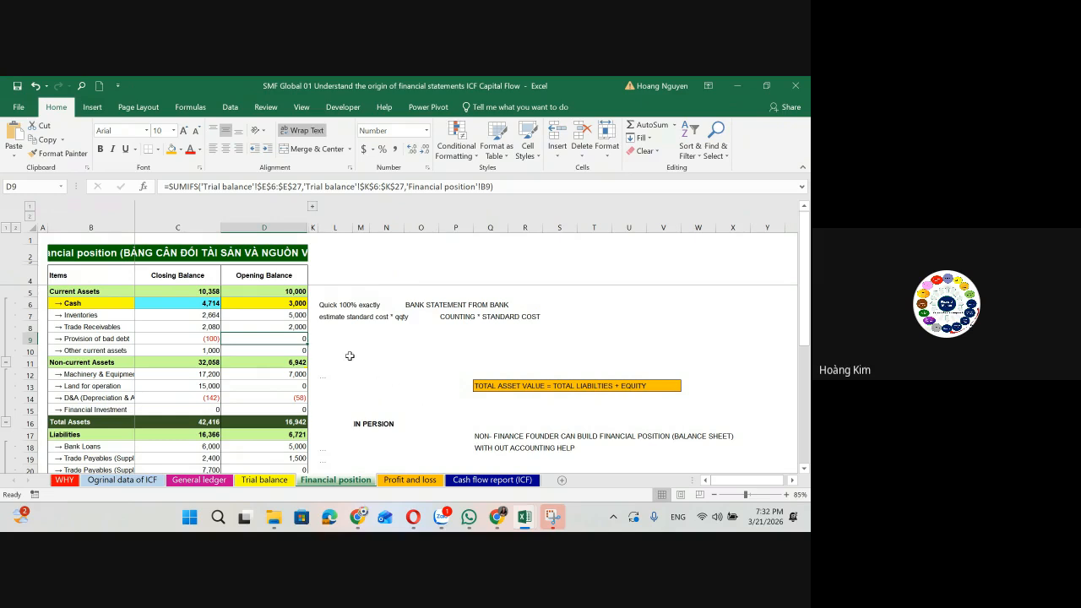
{"action": "left_click", "coordinate": [210, 226]}
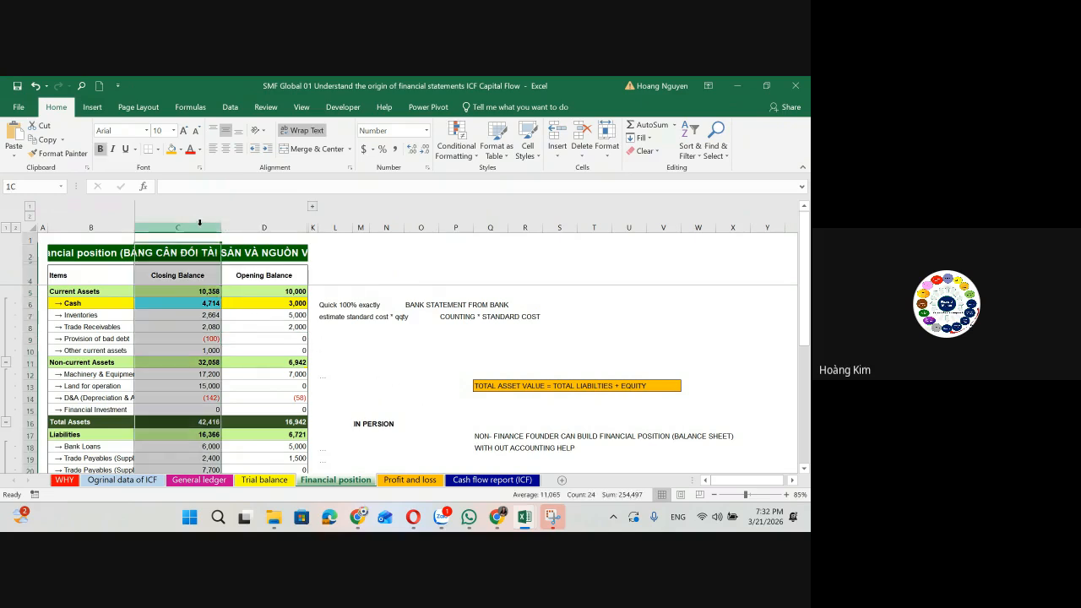
Step: Examine the closing balance formulas for Cash and Inventories and the counting and standard cost note beside Inventories
{"action": "left_click", "coordinate": [215, 306]}
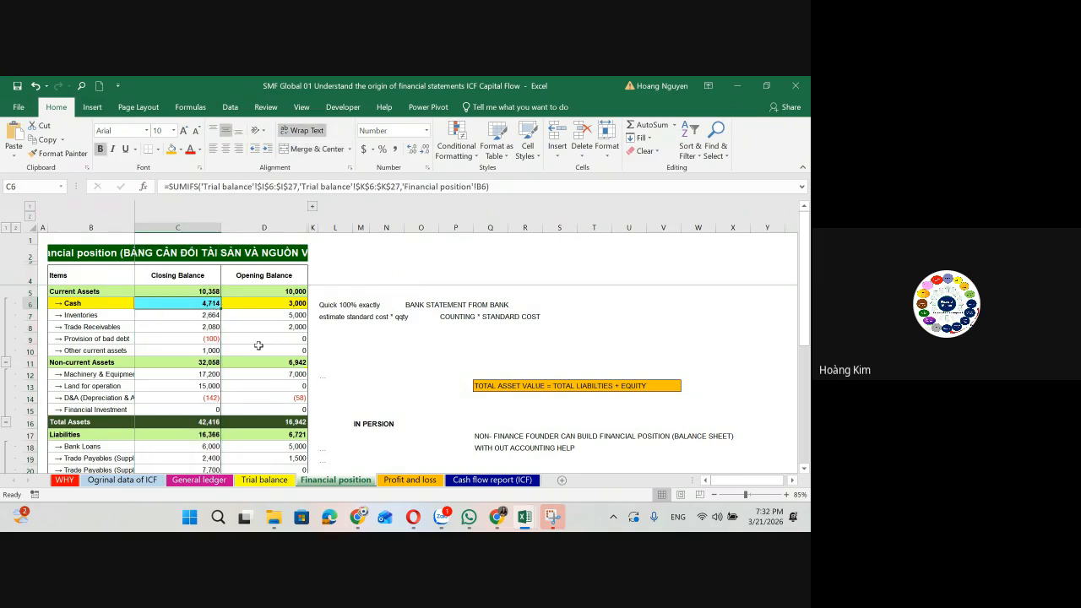
{"action": "key", "text": "Down"}
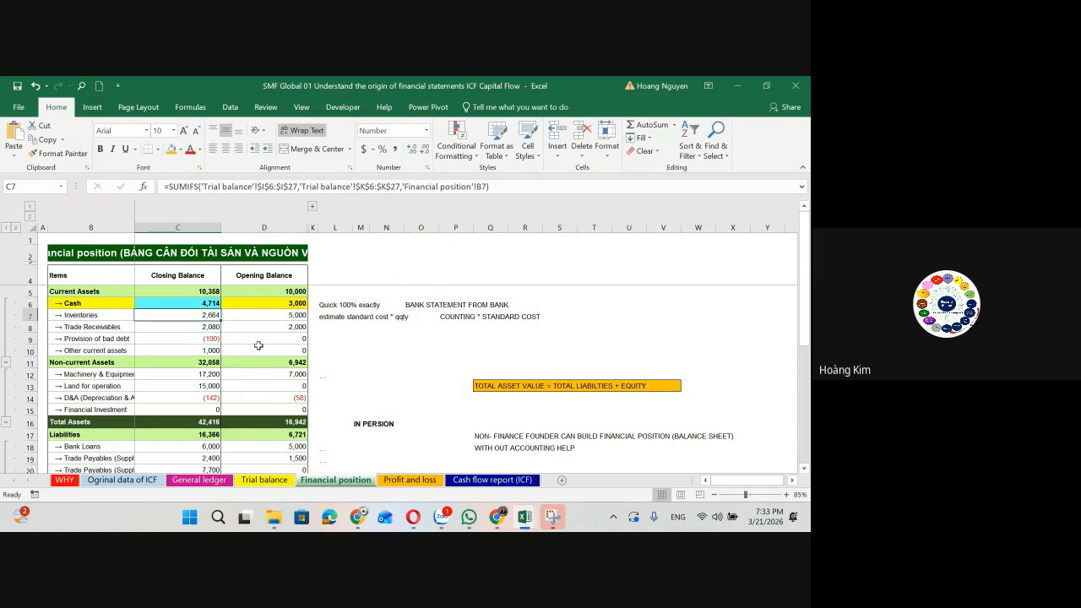
{"action": "key", "text": "Right"}
{"action": "key", "text": "Right"}
{"action": "key", "text": "Right"}
{"action": "key", "text": "Right"}
{"action": "key", "text": "Right"}
{"action": "key", "text": "Right"}
{"action": "key", "text": "Right"}
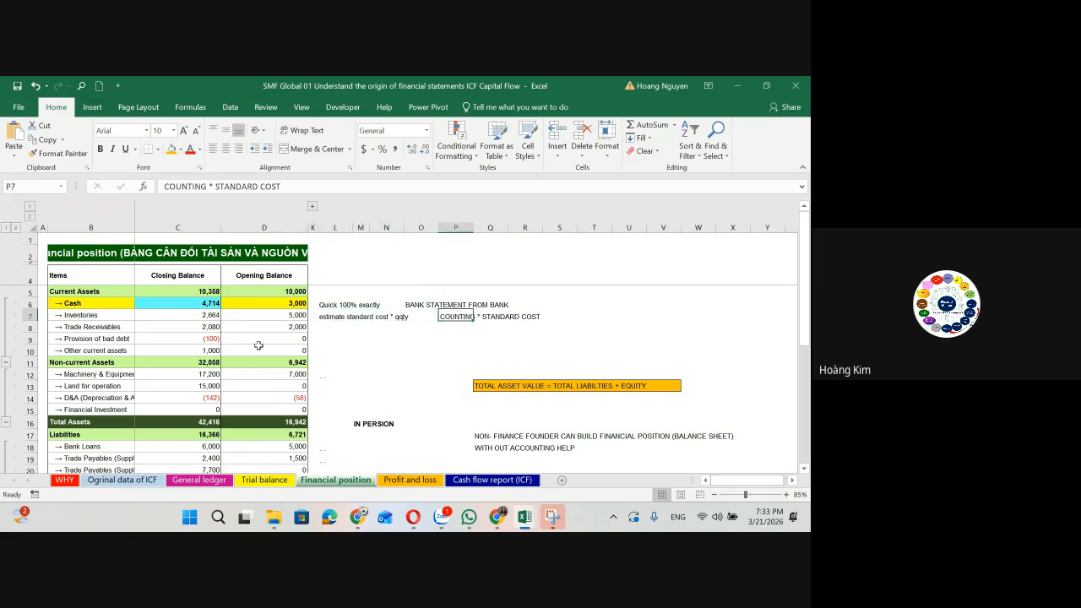
{"action": "key", "text": "Left"}
{"action": "key", "text": "Left"}
{"action": "key", "text": "Left"}
{"action": "key", "text": "Left"}
{"action": "key", "text": "Left"}
{"action": "key", "text": "Left"}
{"action": "key", "text": "Left"}
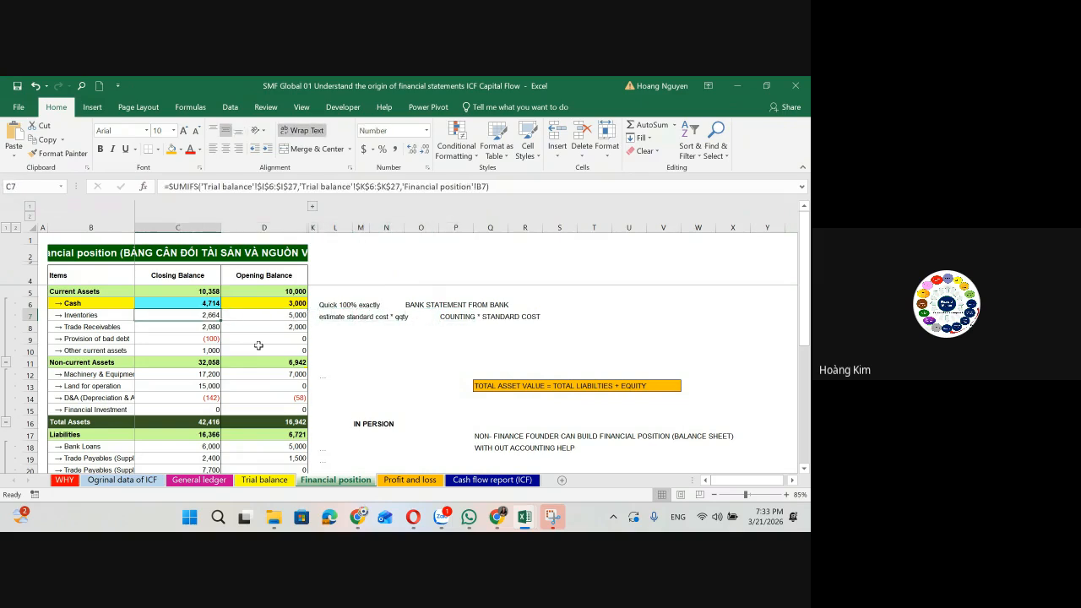
Step: Examine the closing balance formulas from Trade Receivables down to Land for operation
{"action": "key", "text": "Down"}
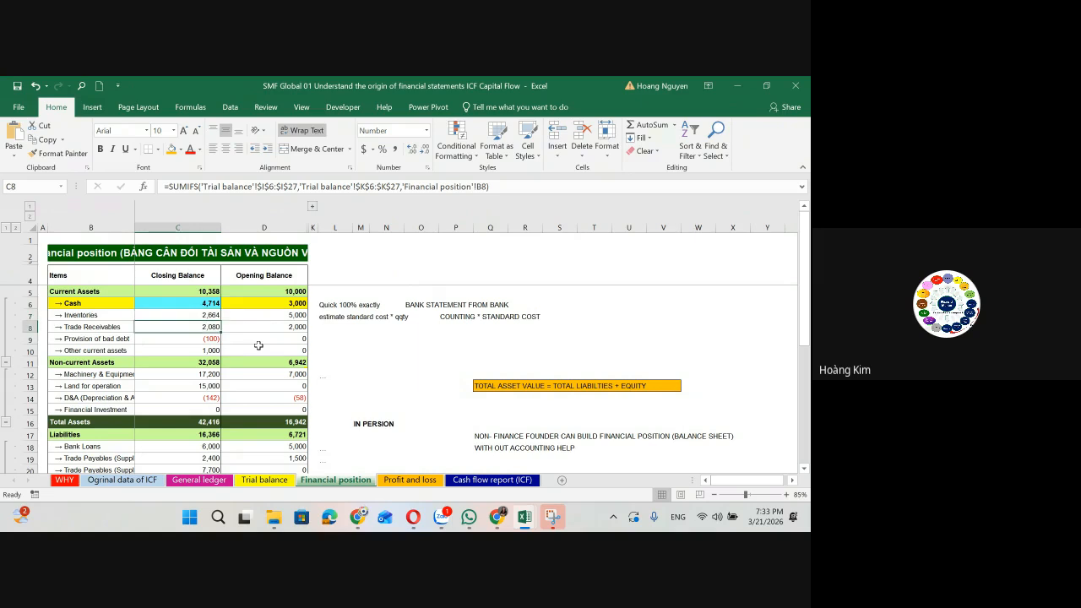
{"action": "key", "text": "Down"}
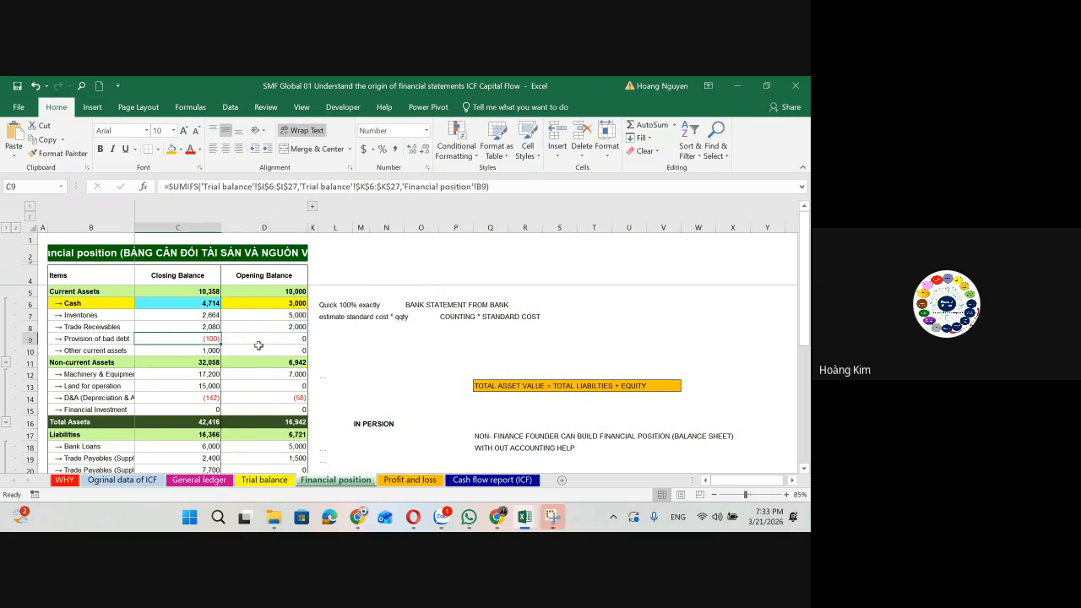
{"action": "left_click", "coordinate": [258, 347]}
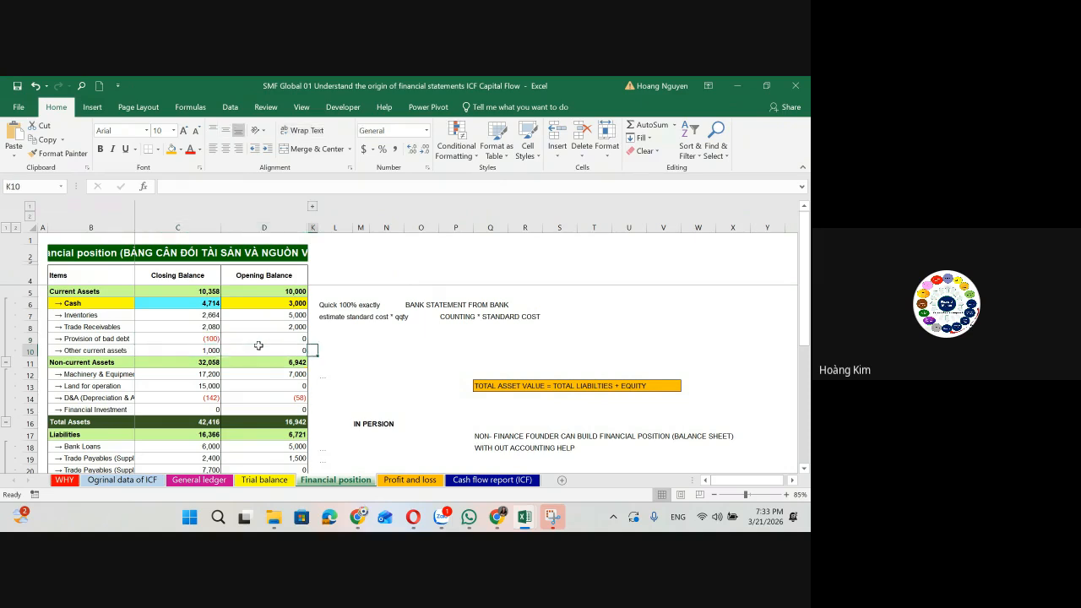
{"action": "key", "text": "Left"}
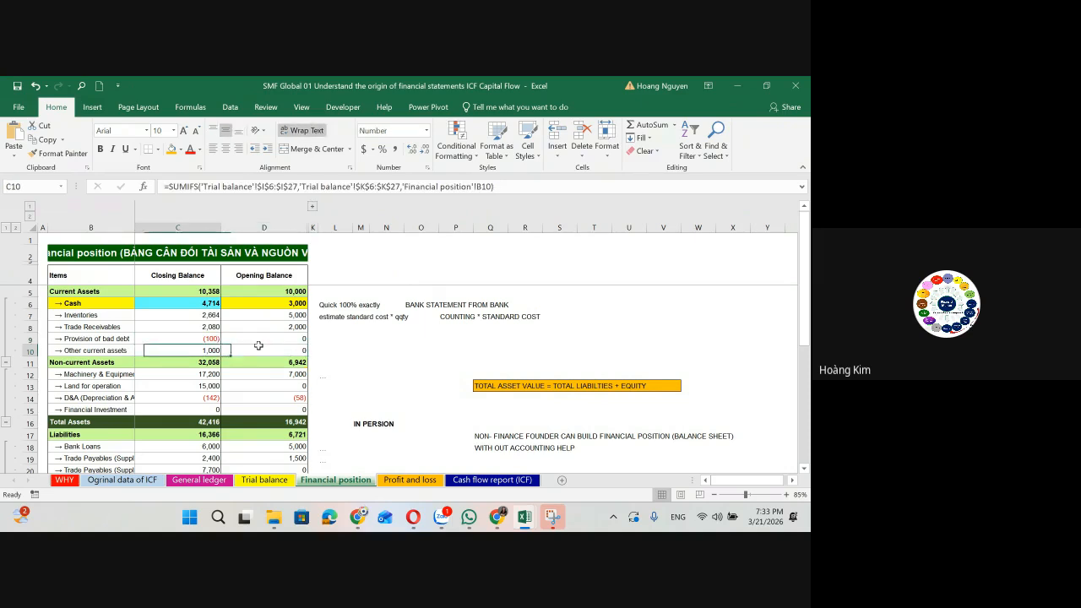
{"action": "key", "text": "Down"}
{"action": "key", "text": "Down"}
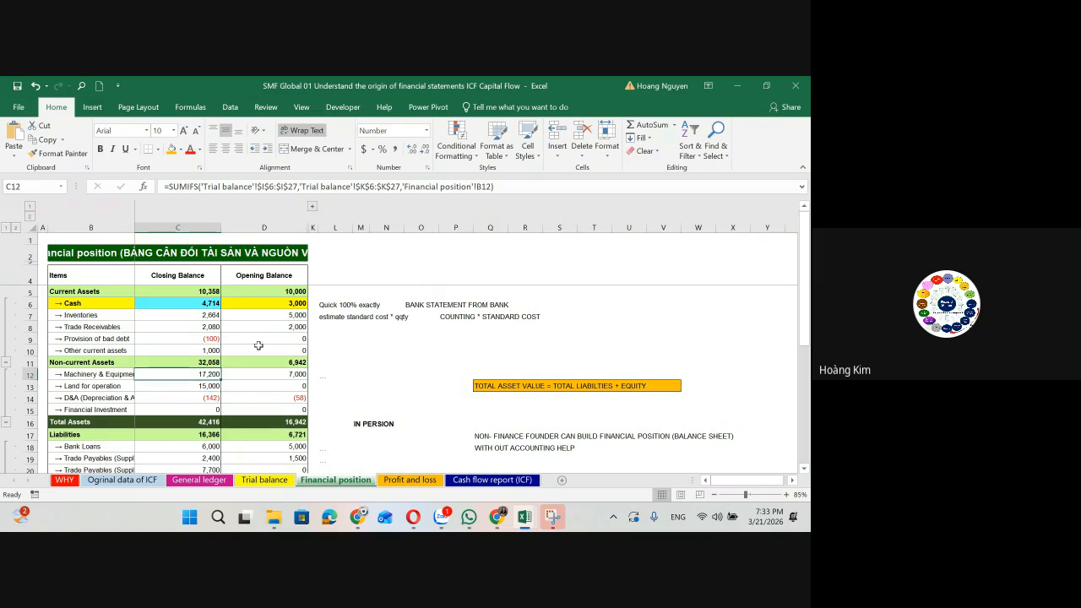
{"action": "key", "text": "Down"}
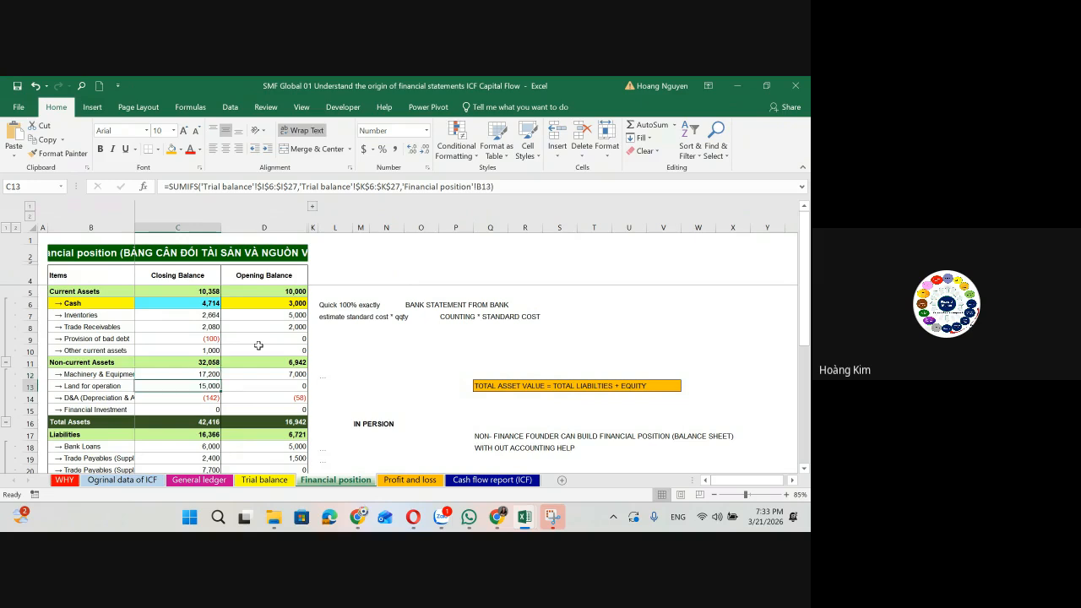
Step: Examine the D&A closing balance formula against the Machinery & Equipment and Land for operation rows
{"action": "scroll", "coordinate": [258, 345], "scroll_direction": "down", "scroll_amount": 1}
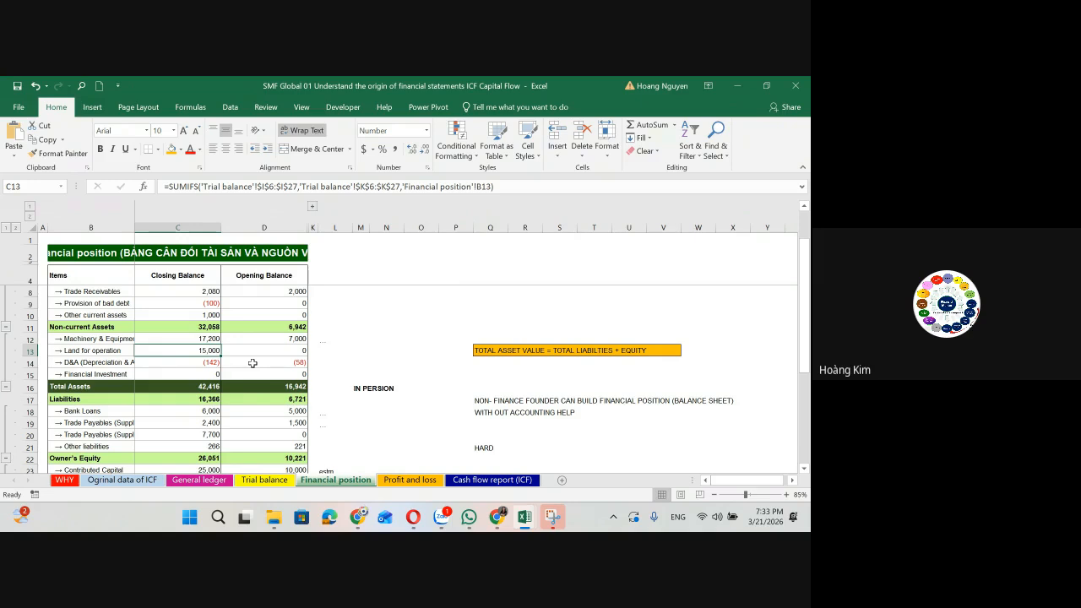
{"action": "scroll", "coordinate": [252, 362], "scroll_direction": "down", "scroll_amount": 1}
{"action": "left_click", "coordinate": [216, 330]}
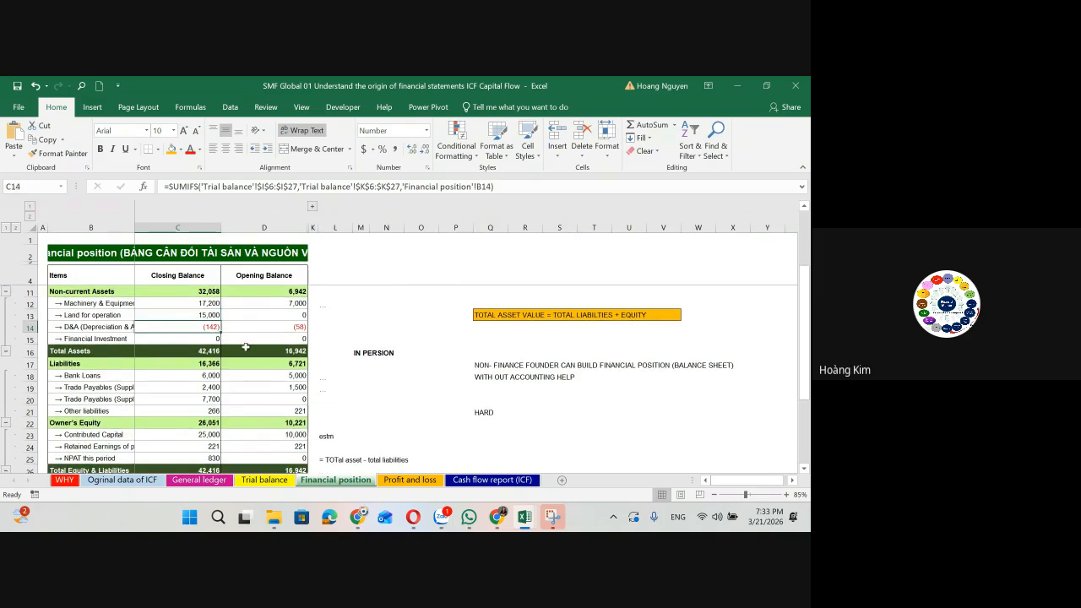
{"action": "left_click", "coordinate": [351, 327]}
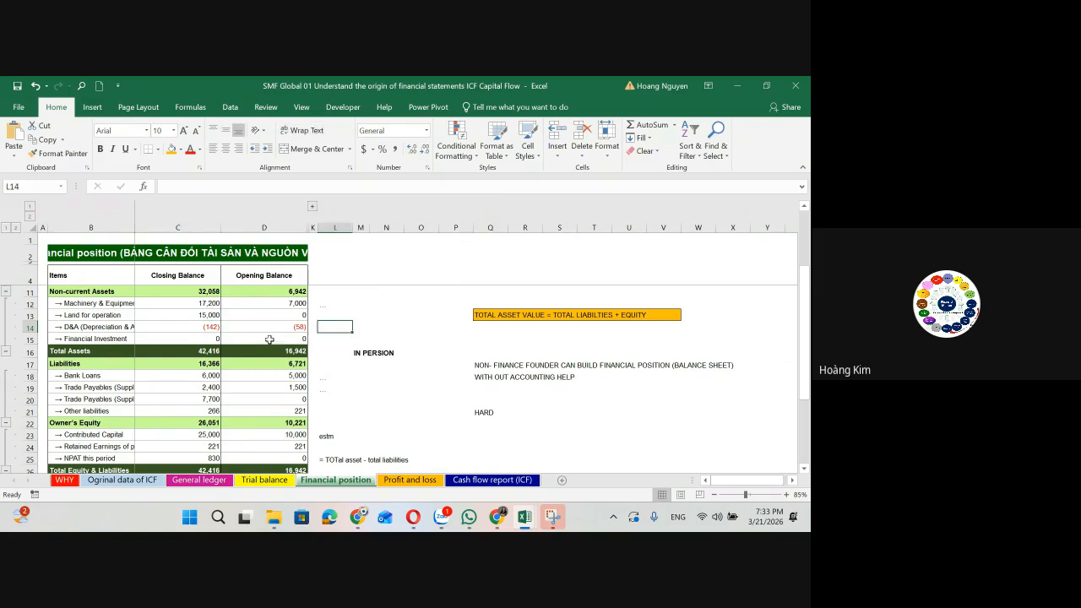
{"action": "left_click", "coordinate": [211, 329]}
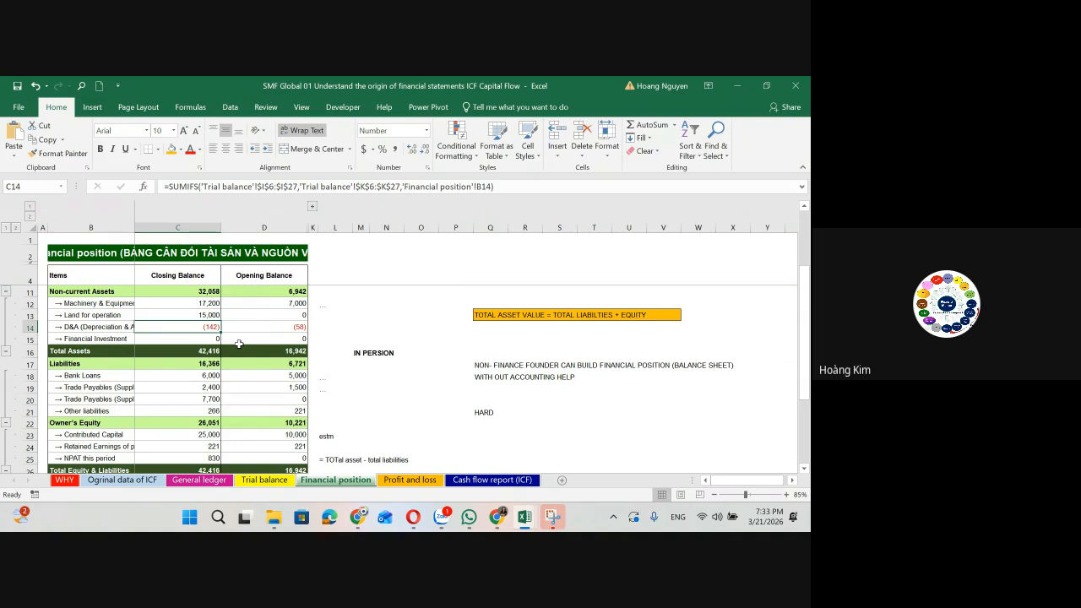
{"action": "key", "text": "Up"}
{"action": "key", "text": "Up"}
{"action": "key", "text": "Down"}
{"action": "key", "text": "Down"}
{"action": "scroll", "coordinate": [114, 330], "scroll_direction": "down", "scroll_amount": 1}
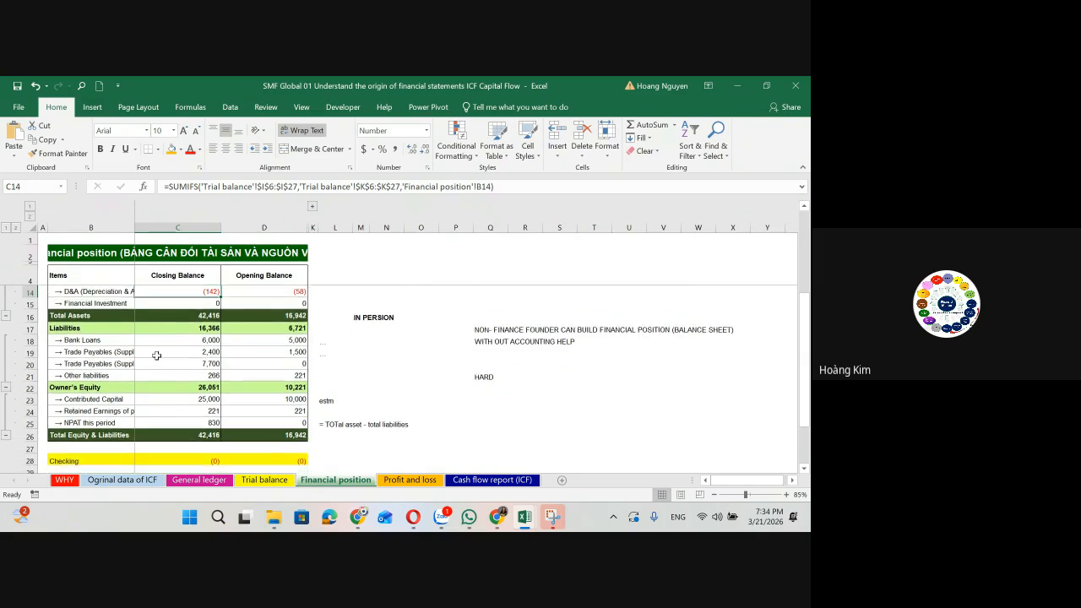
Step: Review the total asset value equation in Q13:V13
{"action": "scroll", "coordinate": [409, 377], "scroll_direction": "up", "scroll_amount": 1}
{"action": "scroll", "coordinate": [409, 377], "scroll_direction": "up", "scroll_amount": 2}
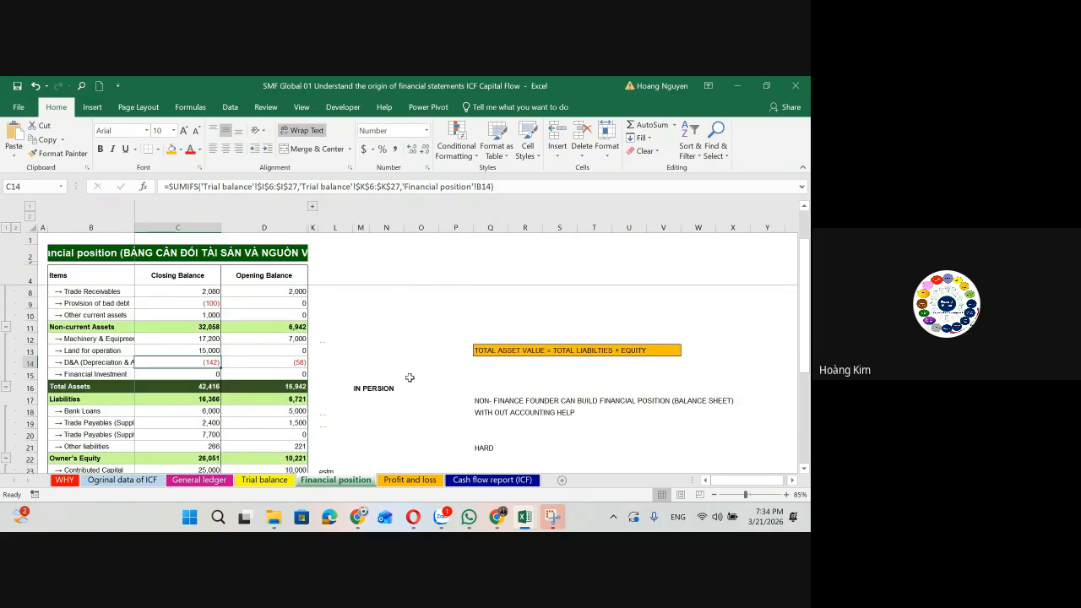
{"action": "left_click", "coordinate": [487, 351]}
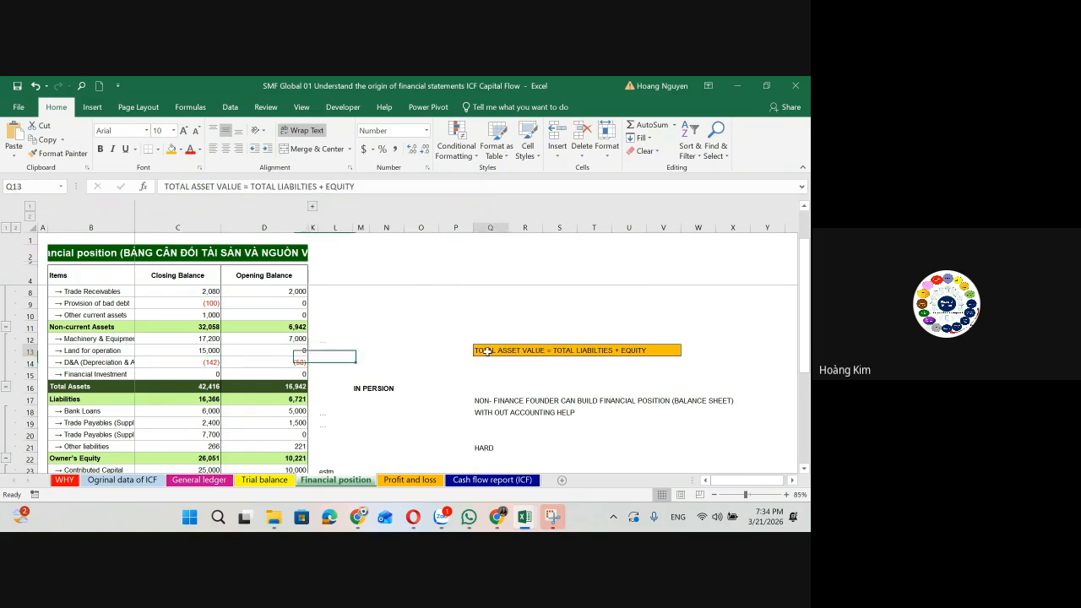
{"action": "left_click_drag", "start_coordinate": [487, 351], "coordinate": [675, 355]}
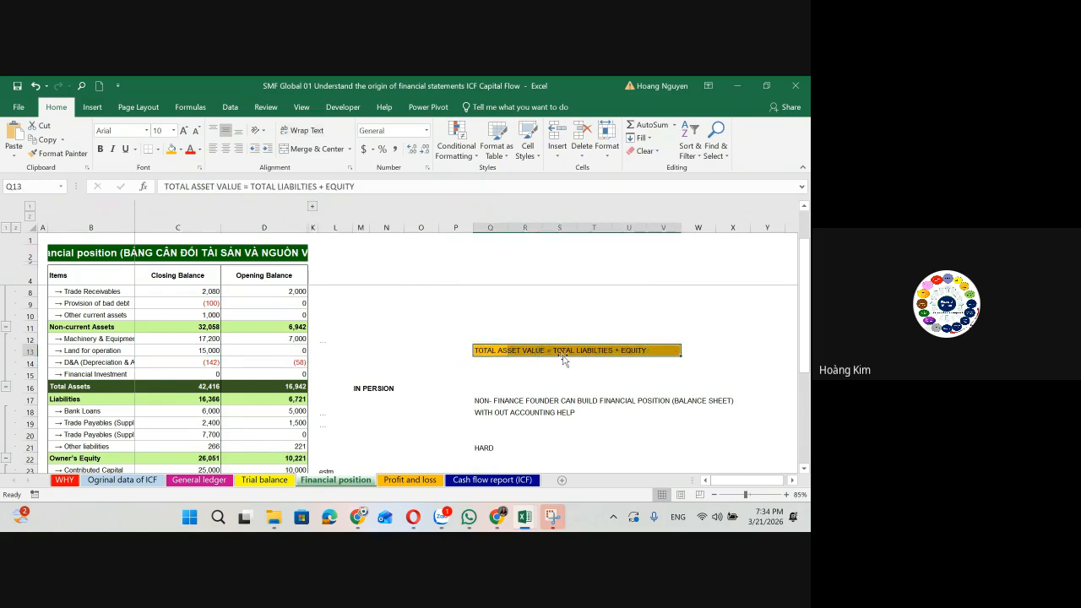
{"action": "left_click", "coordinate": [452, 365]}
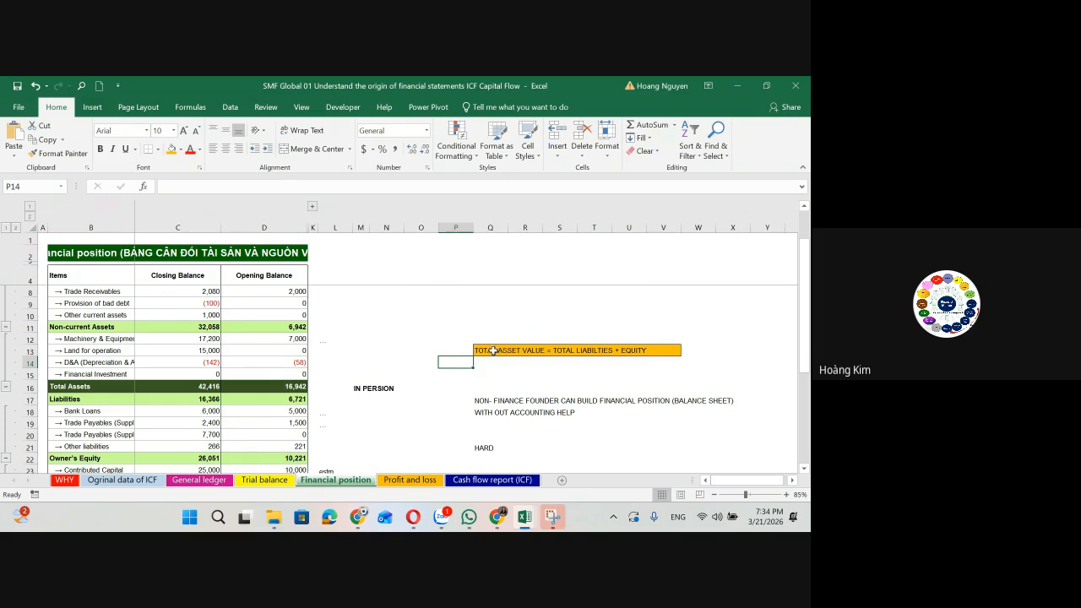
{"action": "left_click_drag", "start_coordinate": [490, 350], "coordinate": [659, 349]}
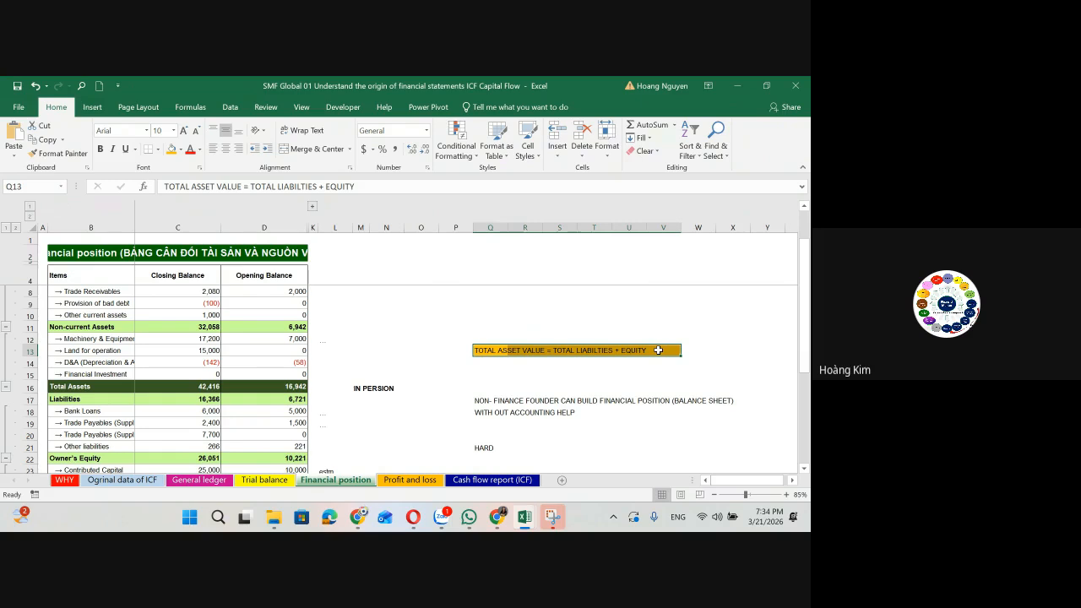
Step: Compare the opening and closing balances of the non-current assets, liabilities and owner's equity rows
{"action": "scroll", "coordinate": [255, 338], "scroll_direction": "down", "scroll_amount": 1}
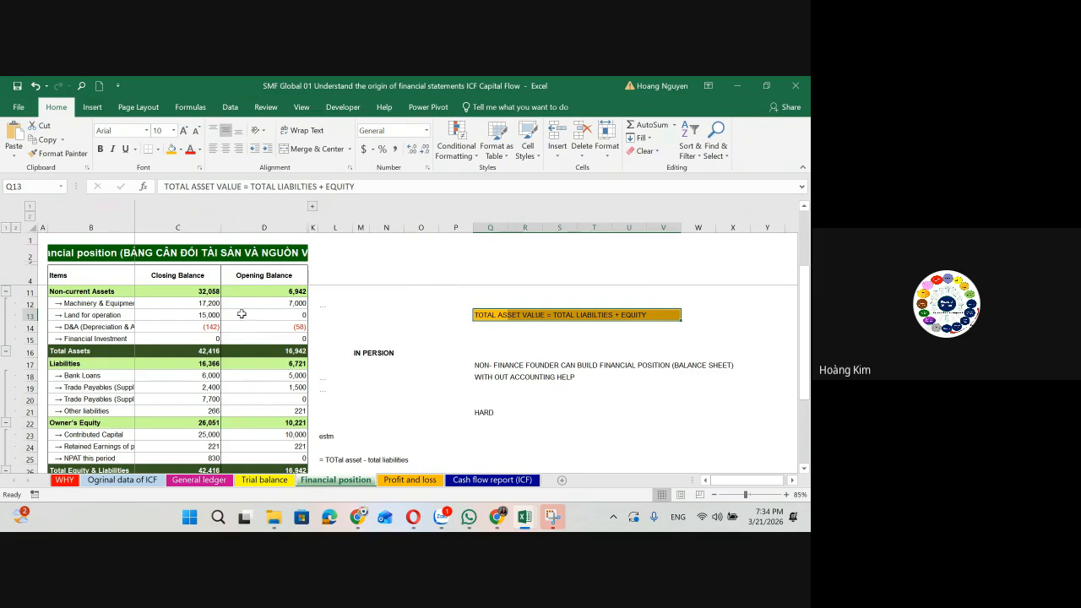
{"action": "left_click_drag", "start_coordinate": [257, 229], "coordinate": [199, 221]}
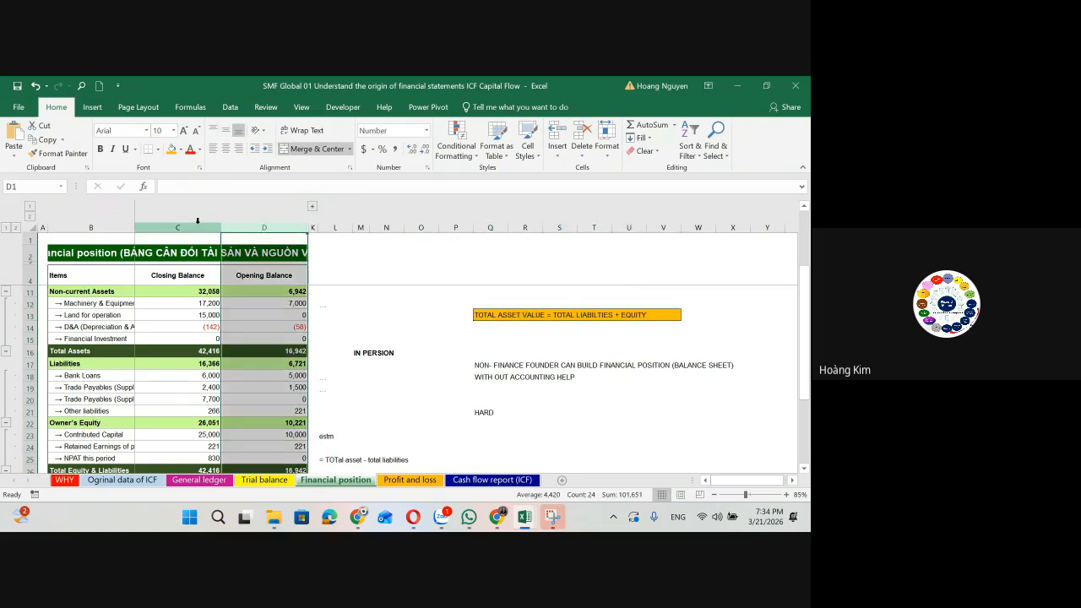
{"action": "left_click", "coordinate": [199, 221]}
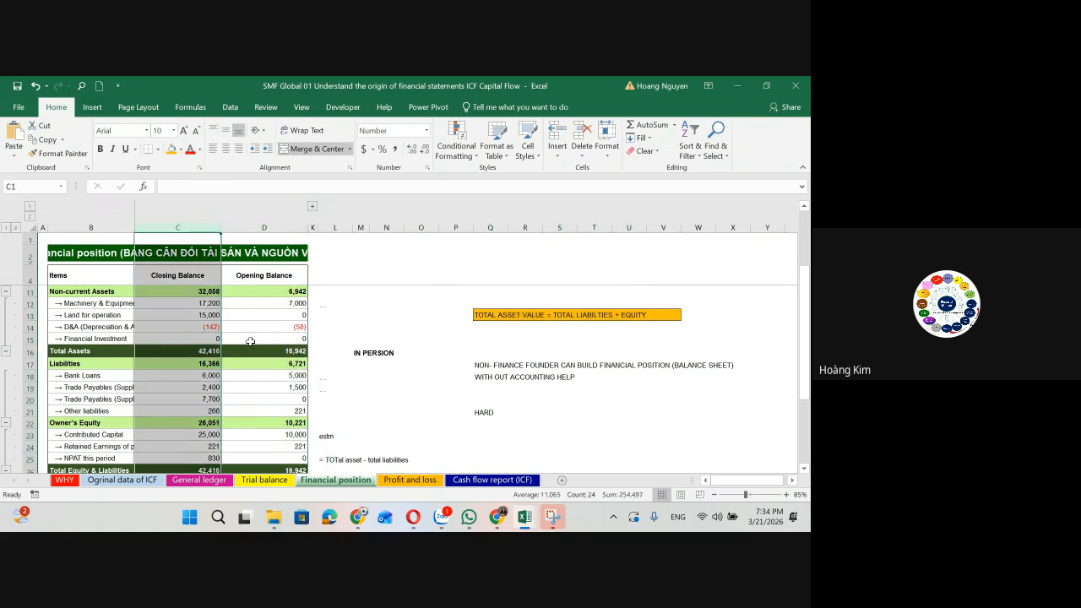
Step: Widen column B so that the full Bank Loans and Trade Payables item names fit
{"action": "scroll", "coordinate": [256, 363], "scroll_direction": "down", "scroll_amount": 1}
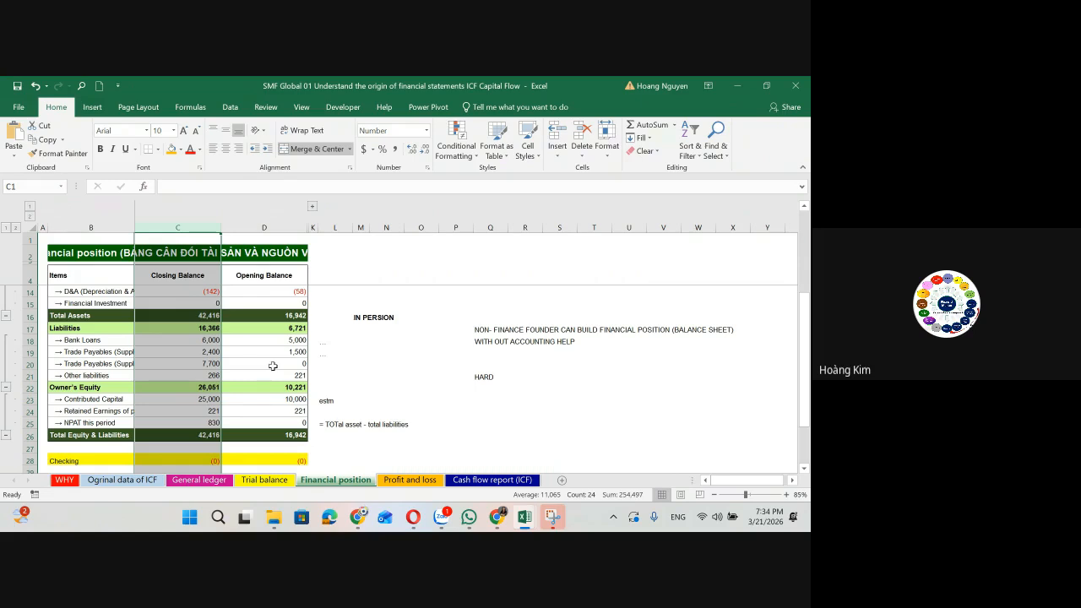
{"action": "left_click", "coordinate": [229, 364]}
{"action": "left_click", "coordinate": [99, 342]}
{"action": "left_click", "coordinate": [127, 351]}
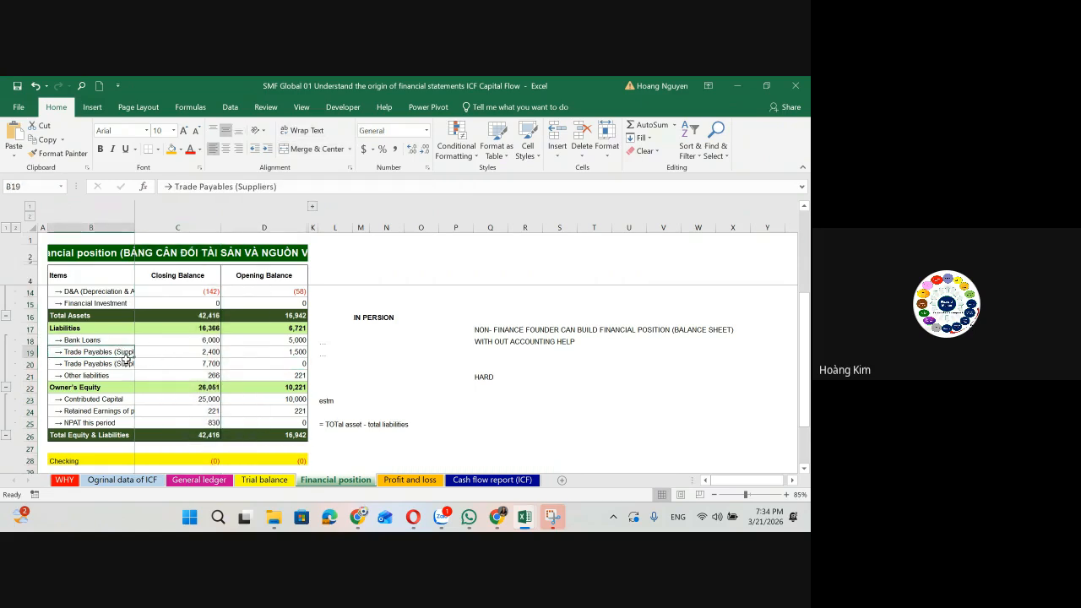
{"action": "left_click", "coordinate": [126, 363]}
{"action": "left_click_drag", "start_coordinate": [134, 225], "coordinate": [182, 226]}
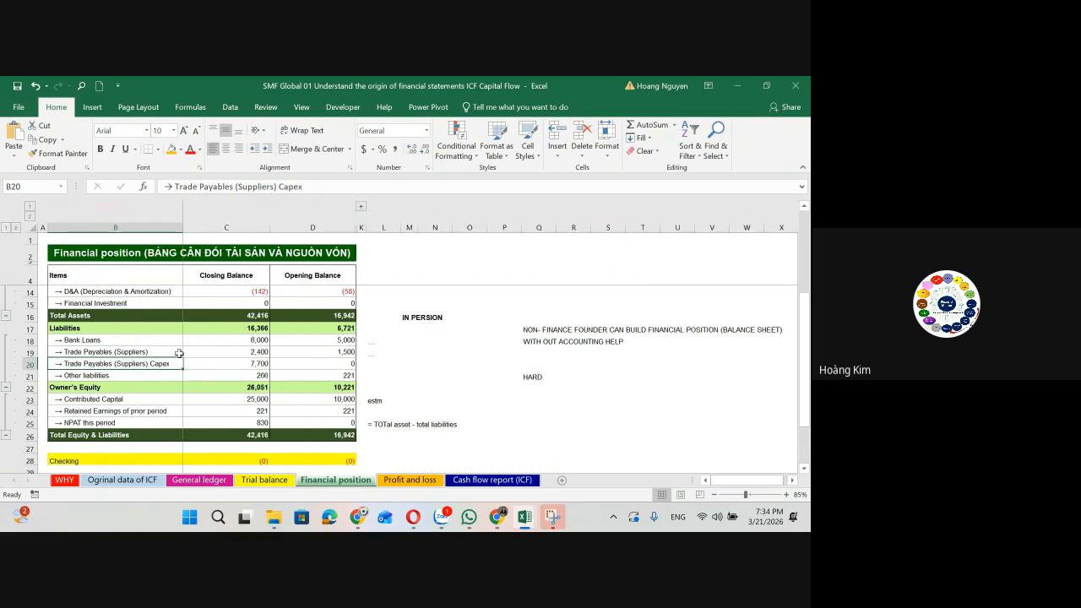
Step: Examine the trade payables, Other liabilities, Contributed Capital, Retained Earnings of prior period and NPAT this period rows
{"action": "left_click", "coordinate": [177, 352]}
{"action": "left_click", "coordinate": [165, 375]}
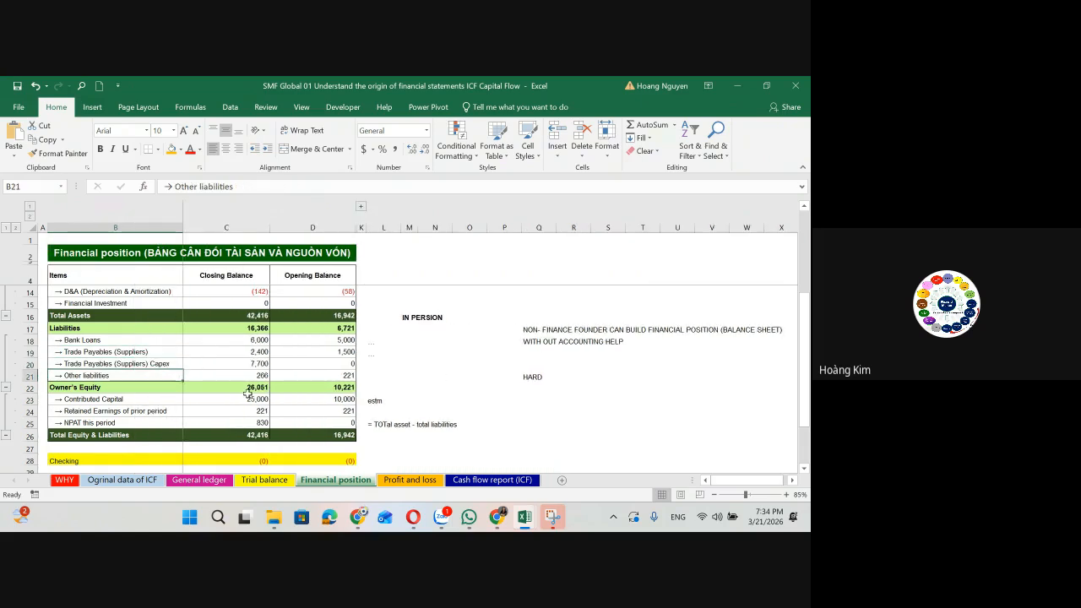
{"action": "left_click", "coordinate": [211, 400]}
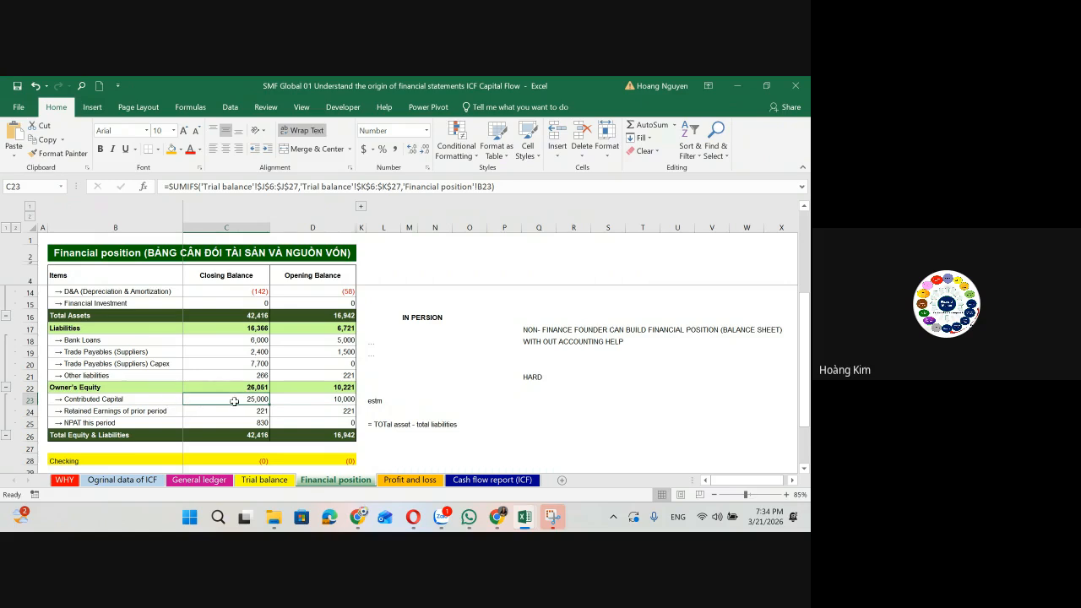
{"action": "left_click", "coordinate": [166, 401]}
{"action": "left_click_drag", "start_coordinate": [248, 411], "coordinate": [245, 421]}
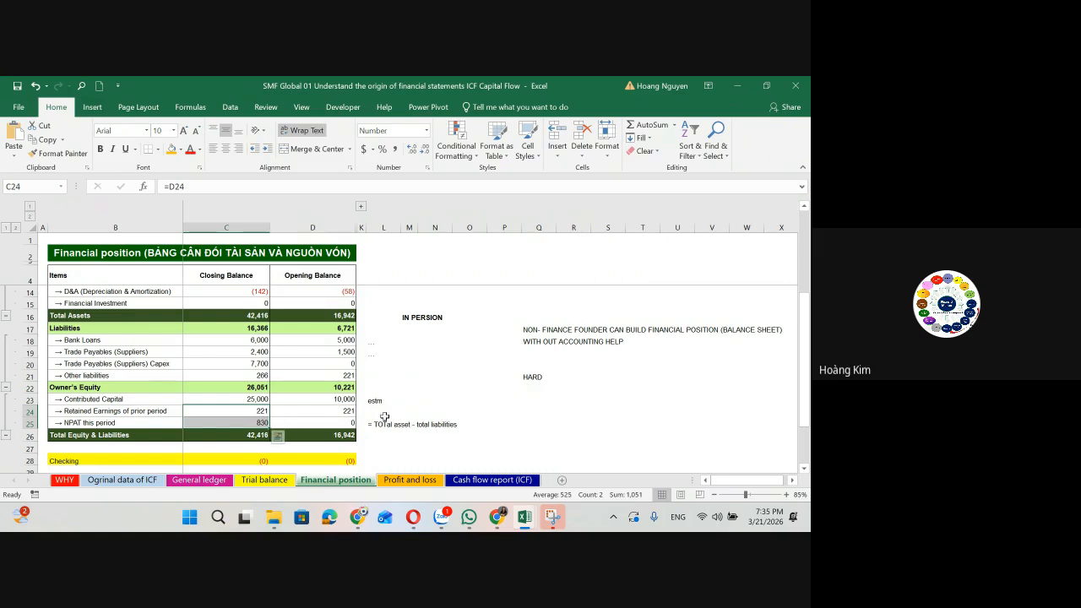
Step: Review the equity formula note beside the NPAT this period row and the total asset value equation in Q13
{"action": "left_click_drag", "start_coordinate": [384, 417], "coordinate": [517, 425]}
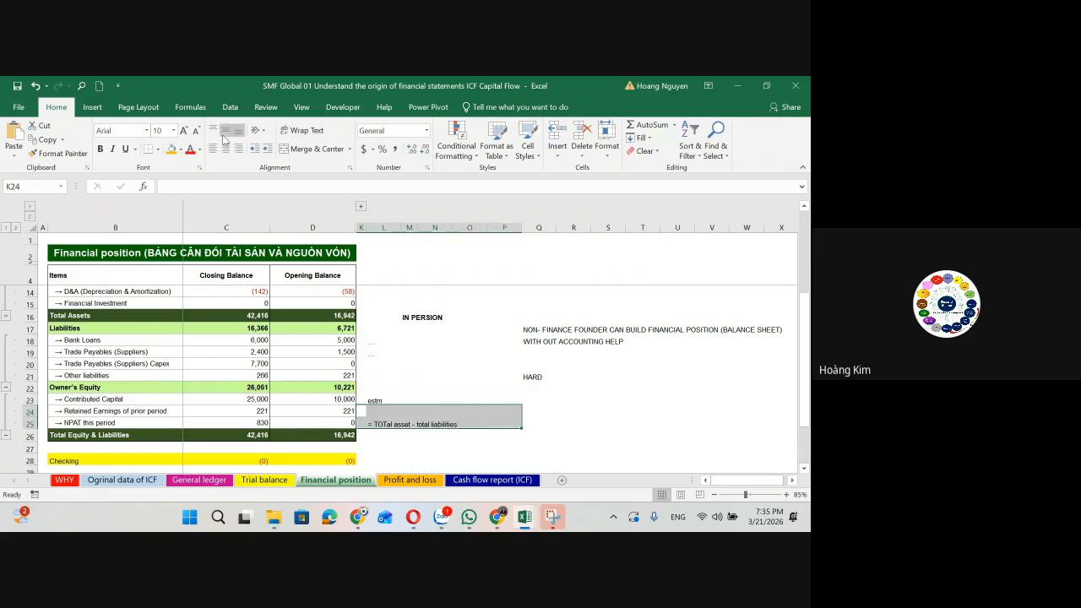
{"action": "scroll", "coordinate": [575, 335], "scroll_direction": "up", "scroll_amount": 2}
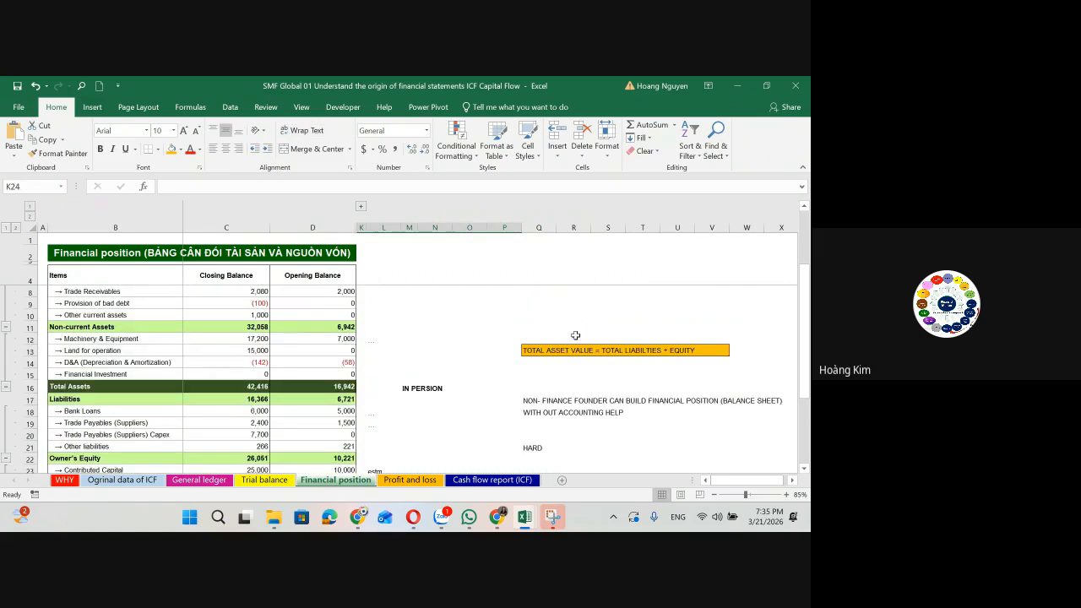
{"action": "left_click", "coordinate": [549, 351]}
{"action": "left_click", "coordinate": [707, 85]}
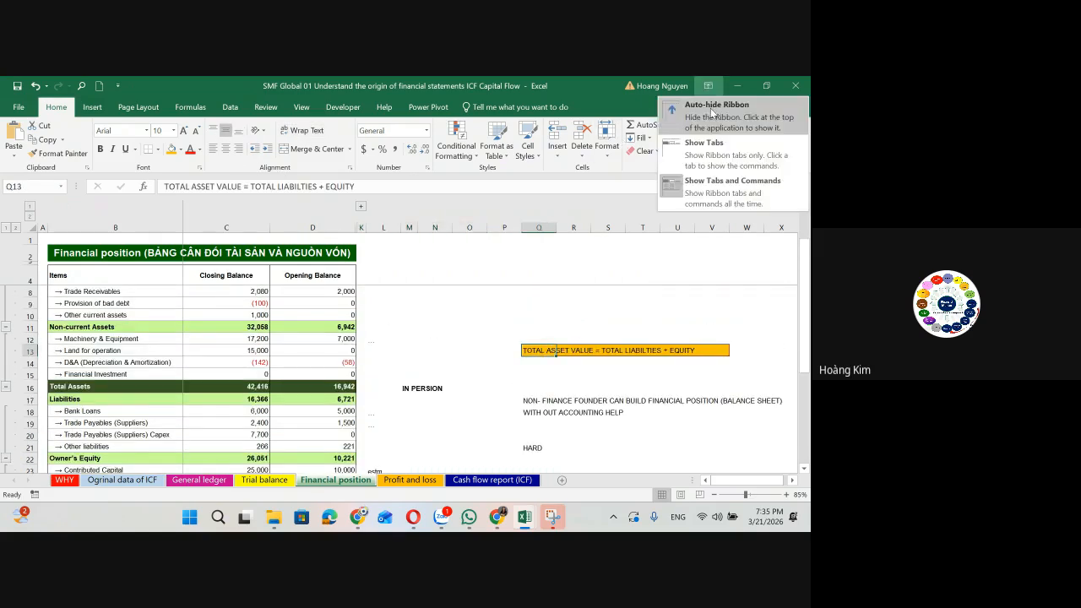
{"action": "left_click", "coordinate": [712, 112]}
{"action": "left_click_drag", "start_coordinate": [518, 267], "coordinate": [419, 396]}
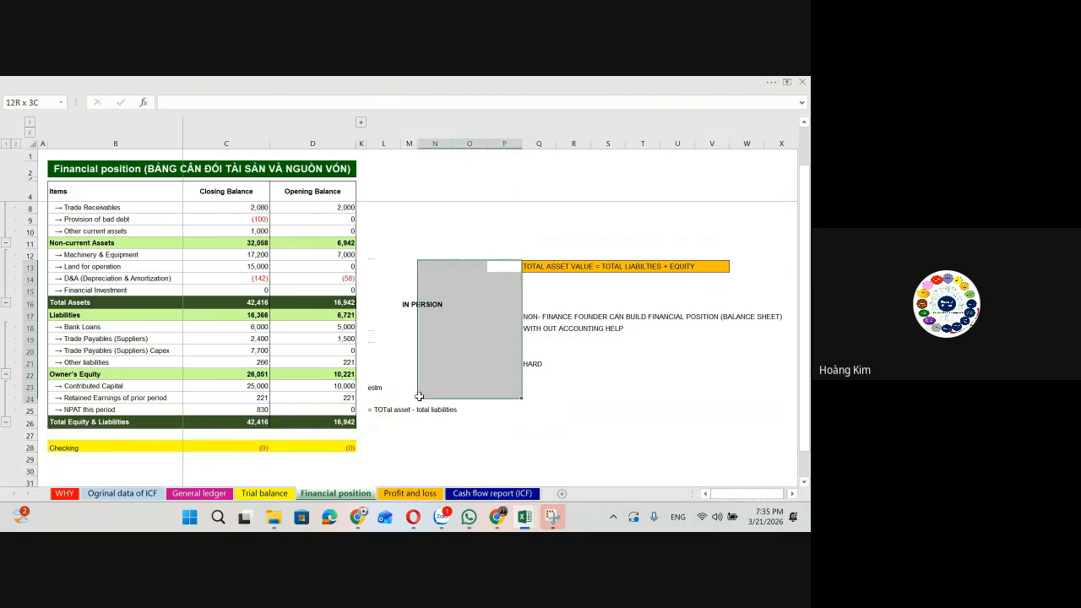
{"action": "left_click", "coordinate": [478, 409]}
{"action": "left_click", "coordinate": [786, 82]}
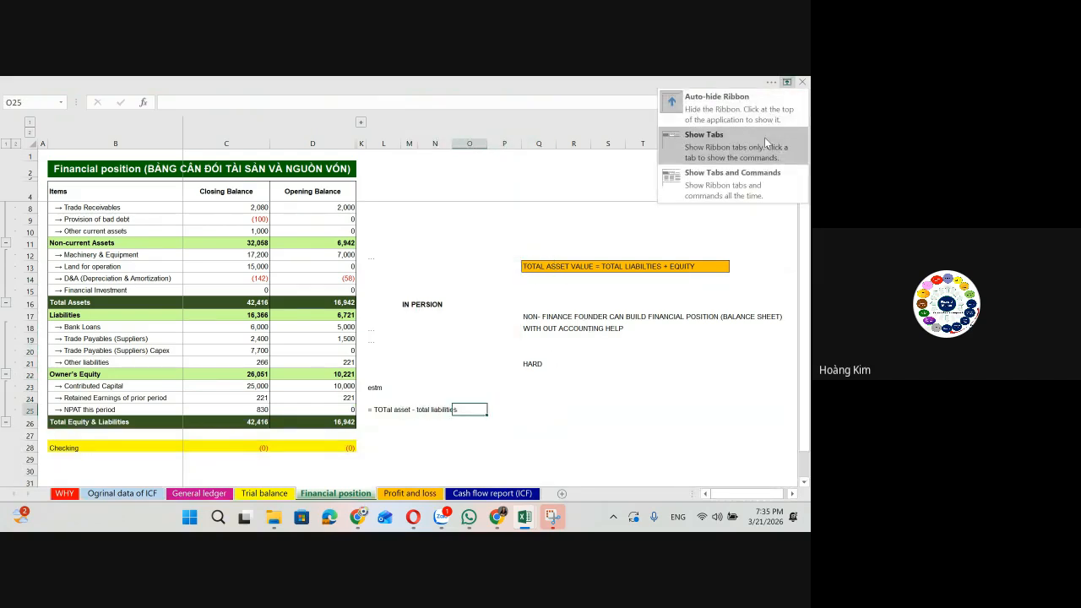
{"action": "left_click", "coordinate": [712, 191]}
Step: Save the workbook
{"action": "left_click", "coordinate": [409, 339]}
{"action": "key", "text": "ctrl+s"}
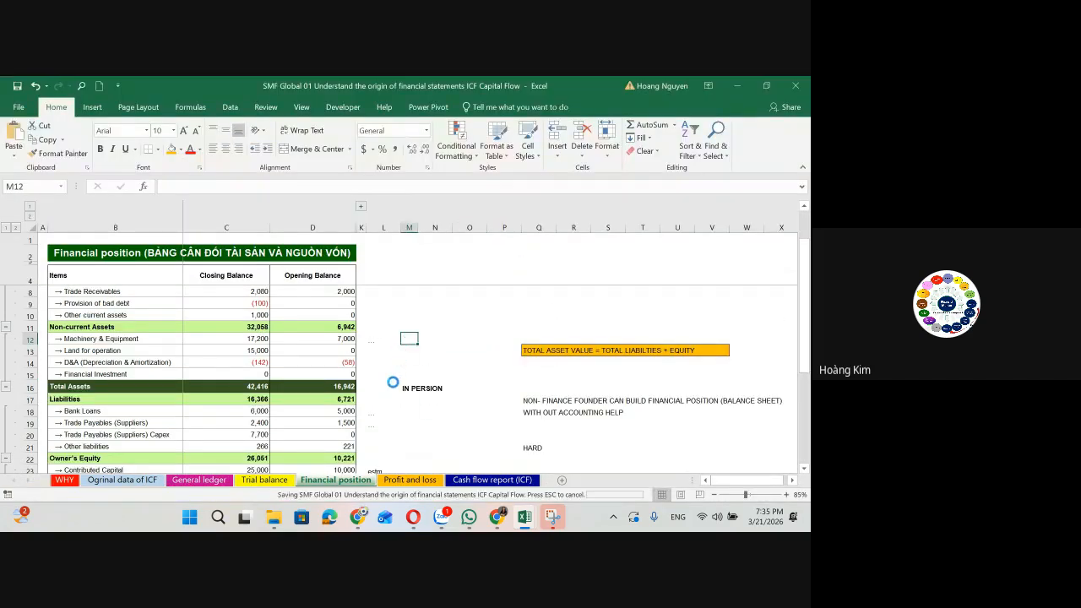
Step: Switch to the Google Meet call and check the participant list and the chat messages
{"action": "left_click", "coordinate": [550, 517]}
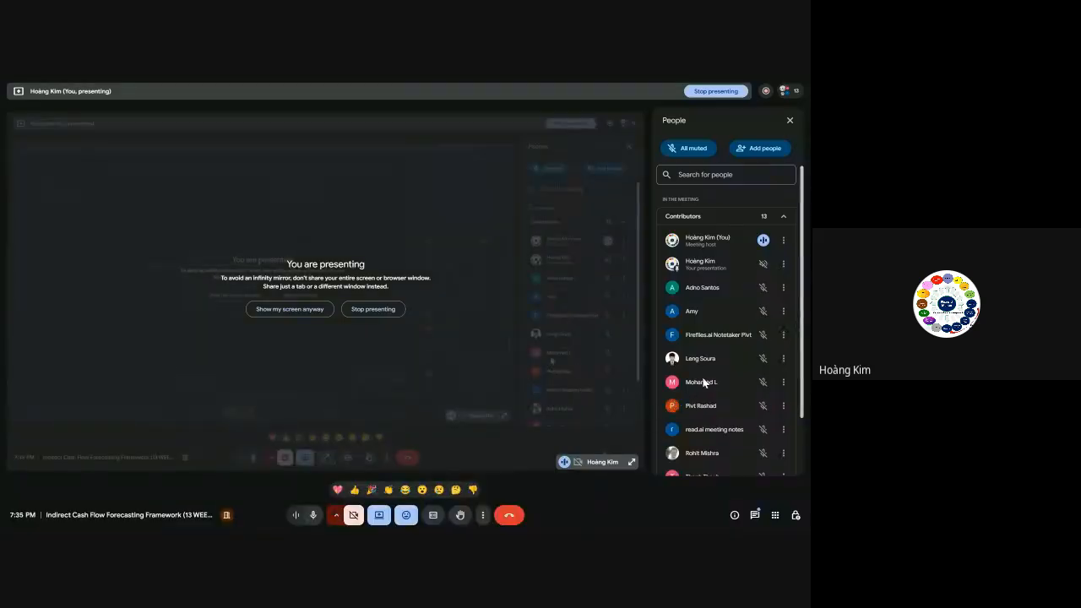
{"action": "scroll", "coordinate": [703, 382], "scroll_direction": "down", "scroll_amount": 2}
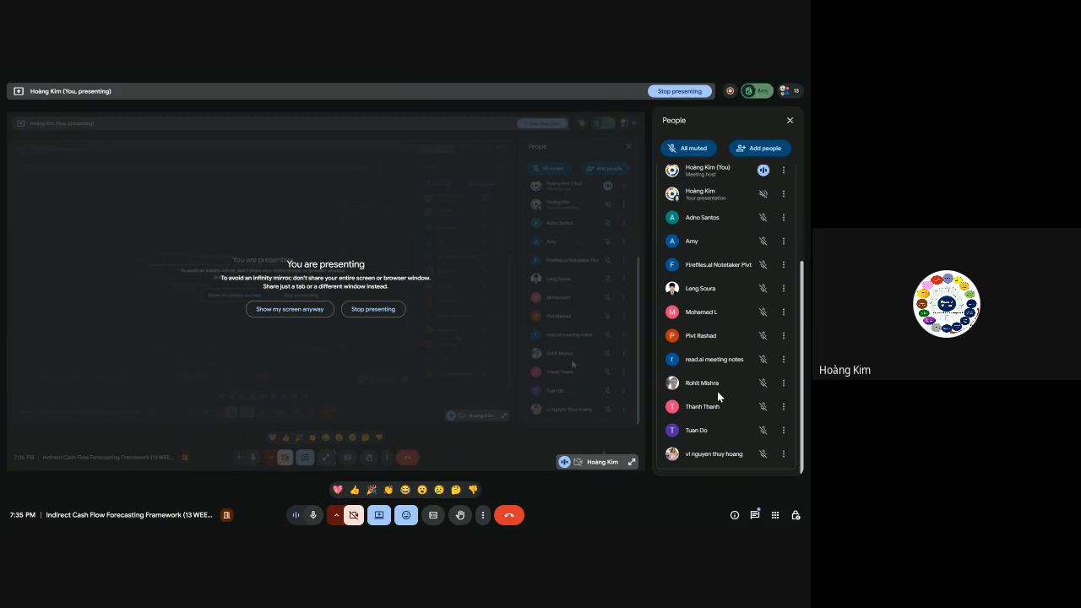
{"action": "left_click", "coordinate": [755, 515]}
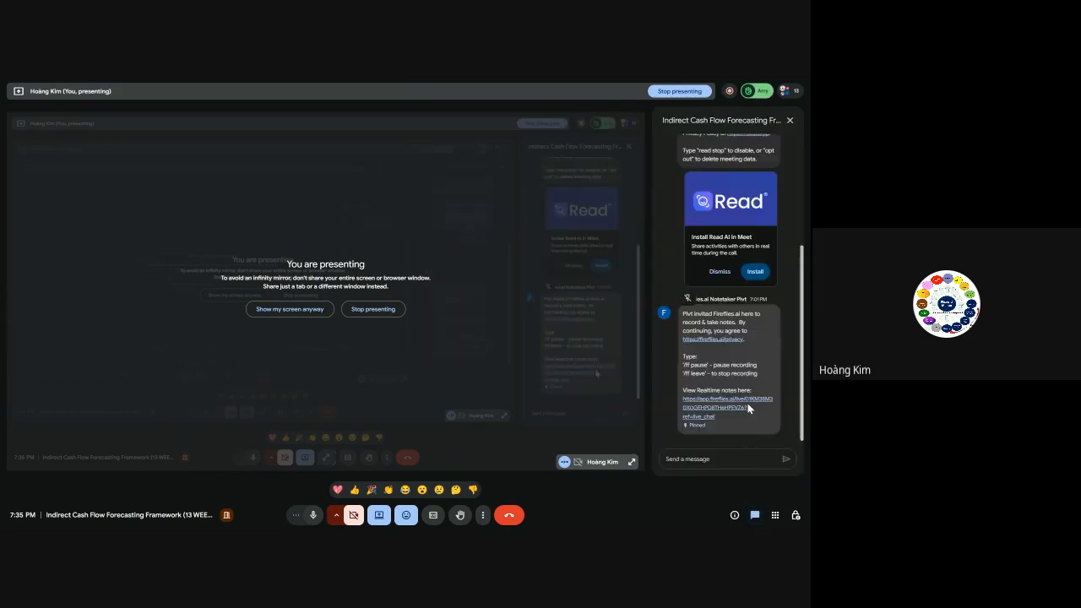
{"action": "scroll", "coordinate": [752, 384], "scroll_direction": "up", "scroll_amount": 3}
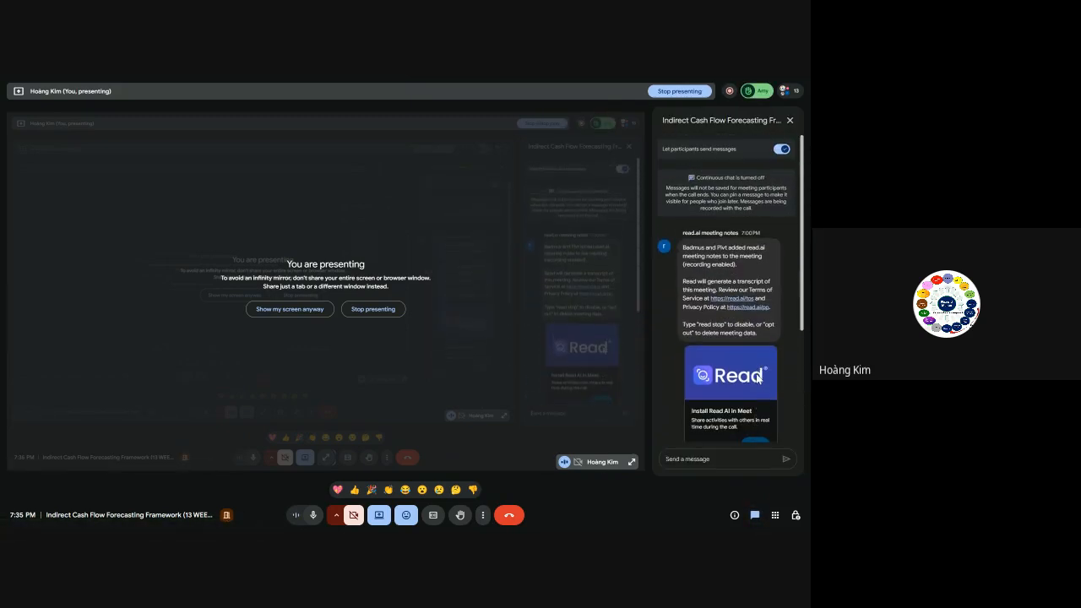
{"action": "left_click", "coordinate": [790, 119]}
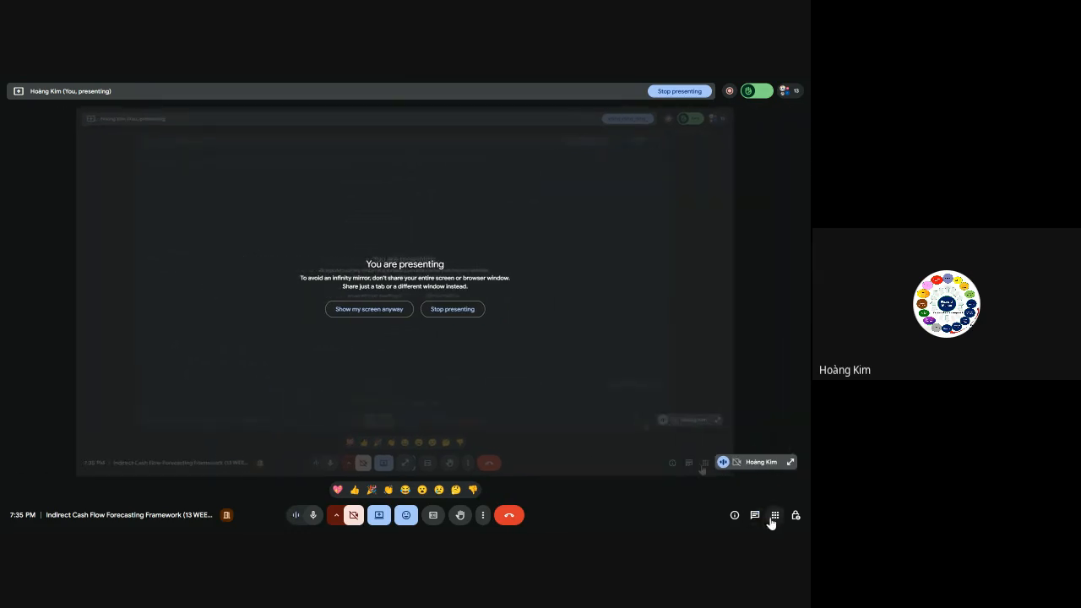
{"action": "left_click", "coordinate": [754, 515]}
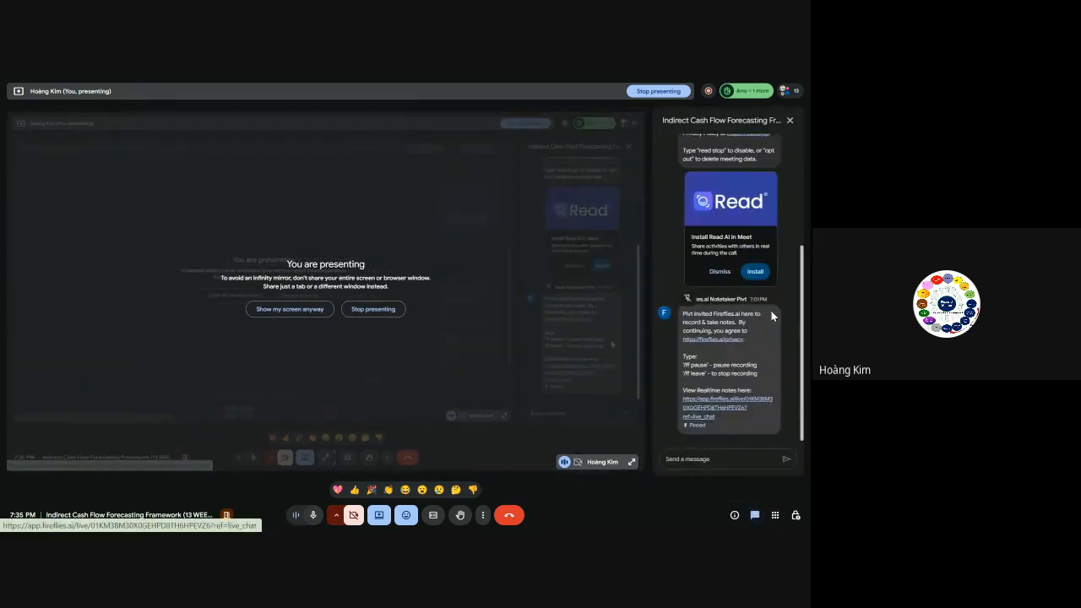
{"action": "left_click", "coordinate": [796, 120]}
Step: Switch to Excel, view the Cash model sheet in the 25 FM Cash Forcasting workbook, and return to the Financial position sheet
{"action": "key", "text": "alt+Tab"}
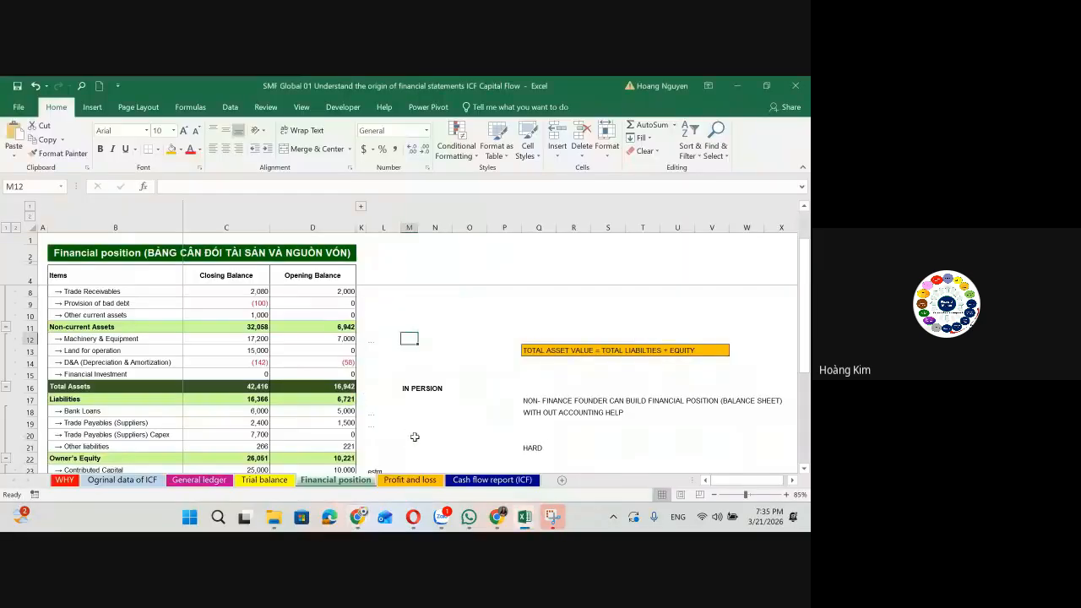
{"action": "left_click", "coordinate": [525, 517]}
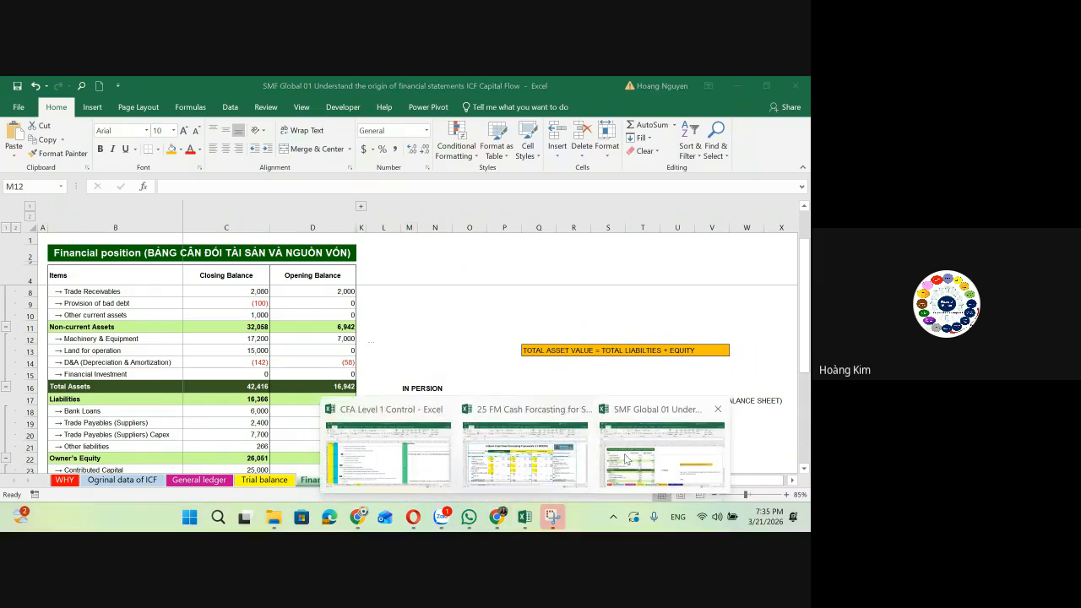
{"action": "left_click", "coordinate": [584, 461]}
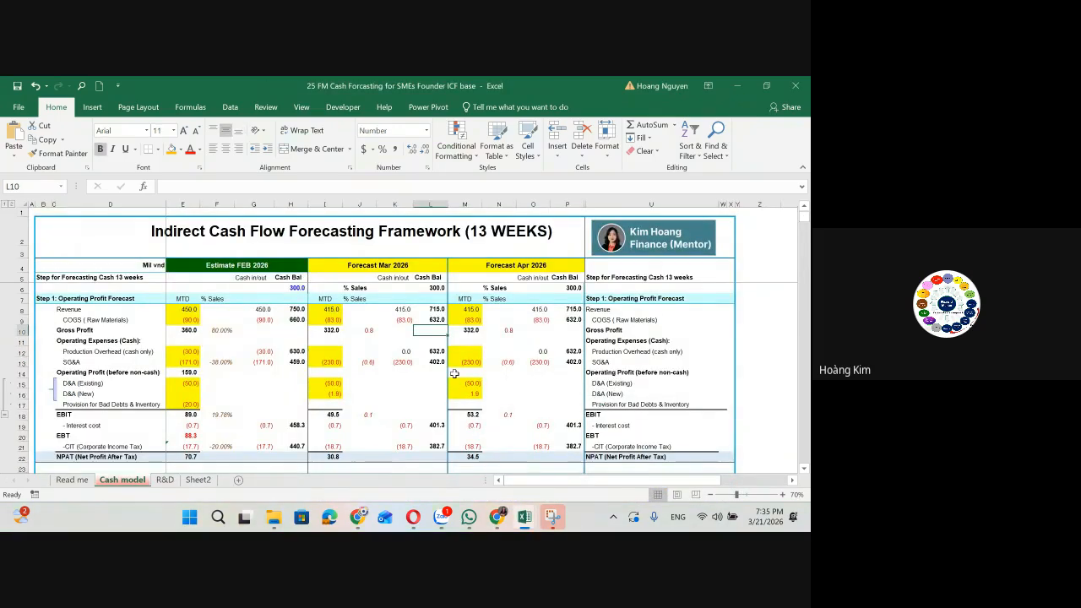
{"action": "key", "text": "alt+Tab"}
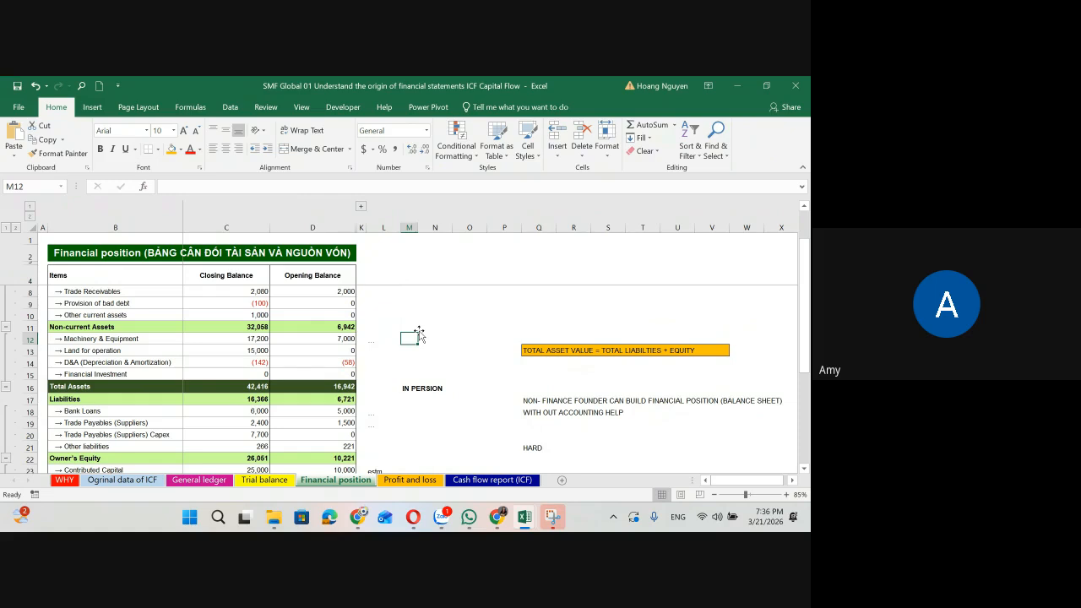
Step: Set the ribbon to auto-hide so that more rows of the Financial position sheet fit on screen
{"action": "left_click", "coordinate": [69, 252]}
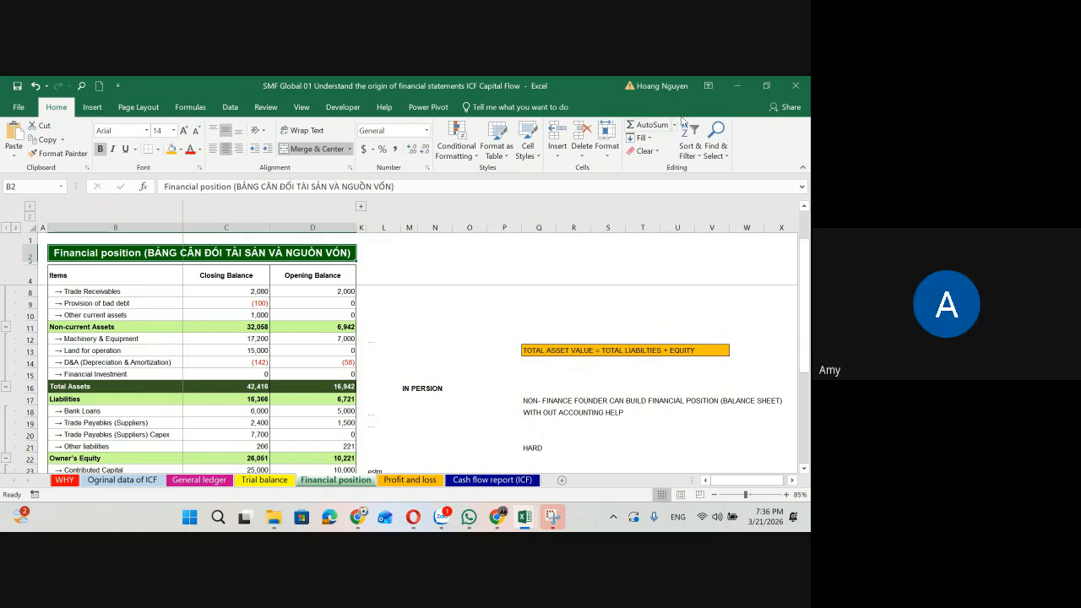
{"action": "left_click", "coordinate": [707, 86]}
{"action": "left_click", "coordinate": [701, 105]}
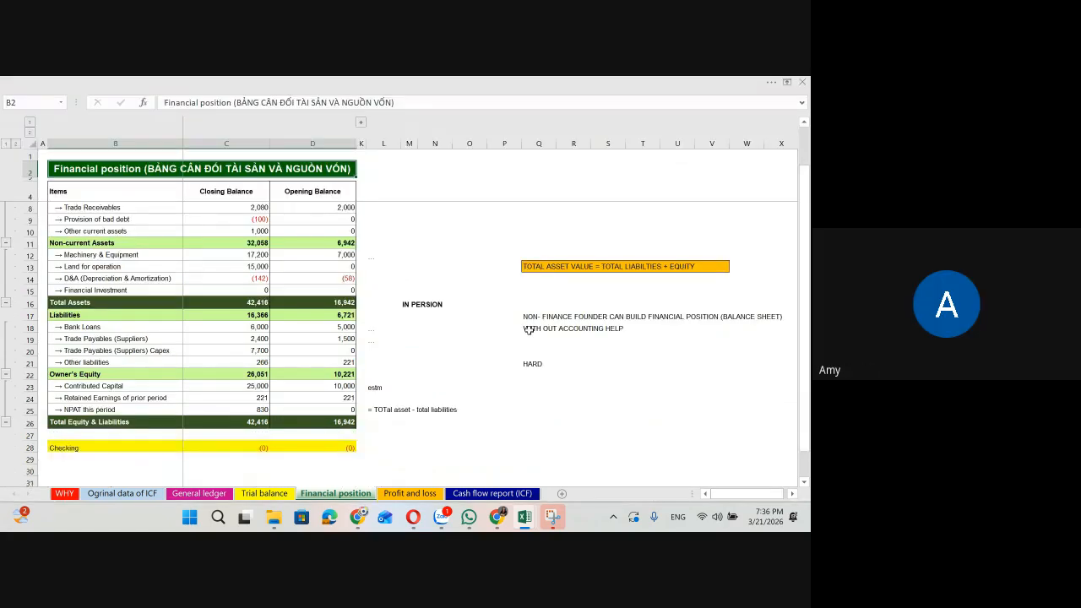
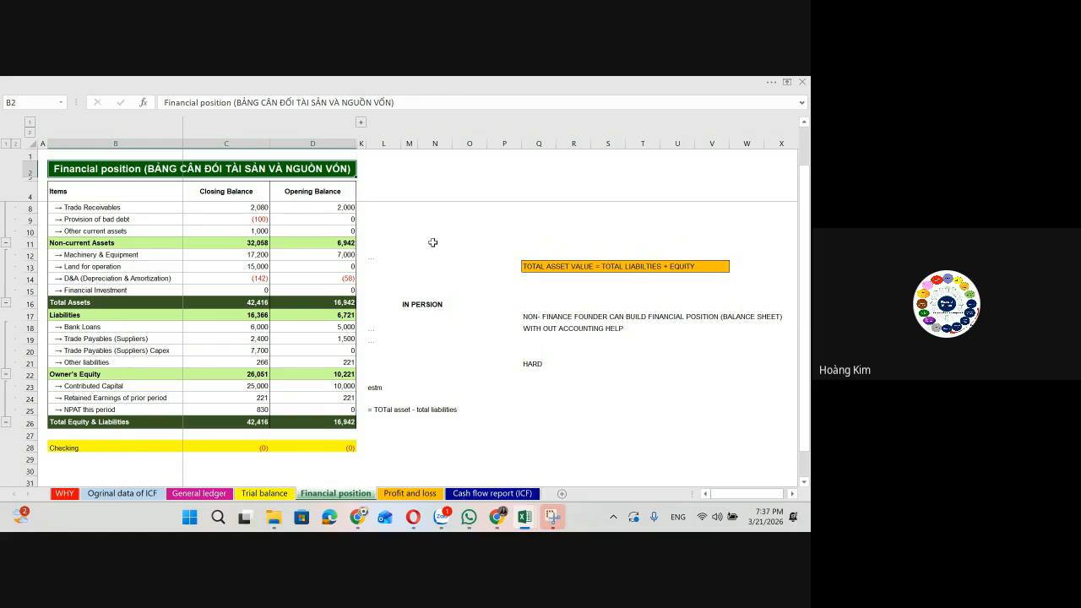
Step: Add the note "cash flow" in cell N10, beside the Other current assets row
{"action": "left_click", "coordinate": [432, 228]}
{"action": "type", "text": "cas"}
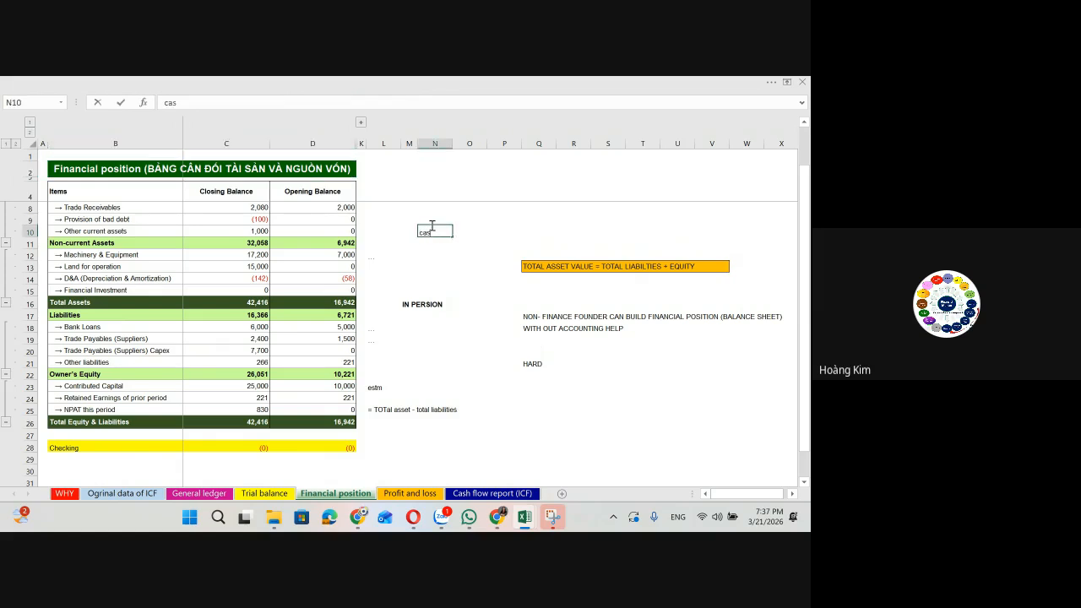
{"action": "type", "text": "h flow"}
{"action": "key", "text": "Return"}
Step: Review the Closing Balance and Opening Balance columns and check the April 2026 calendar
{"action": "left_click", "coordinate": [264, 189]}
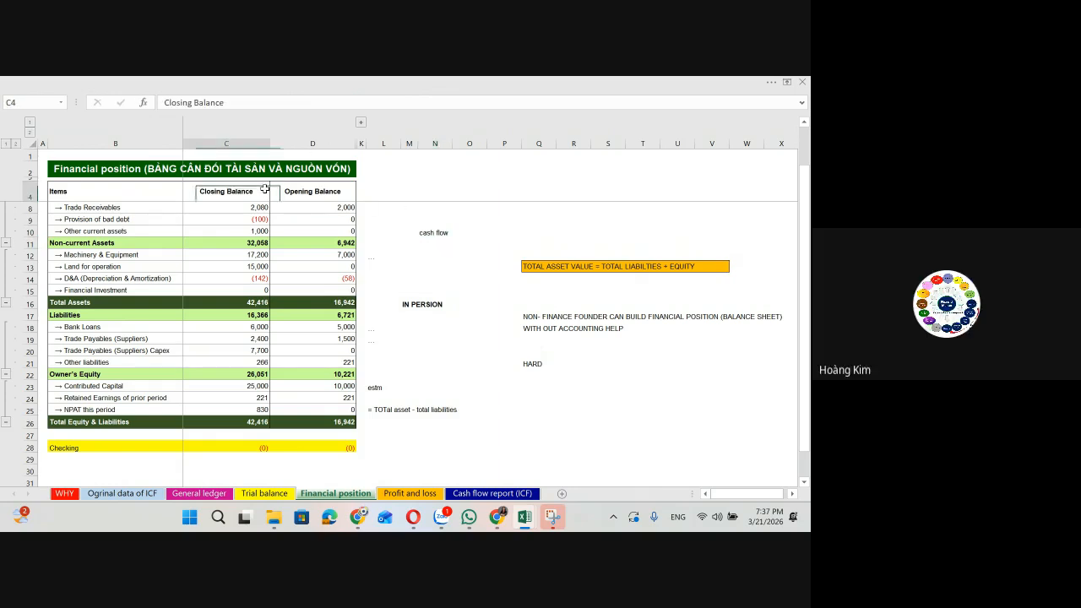
{"action": "left_click", "coordinate": [321, 192]}
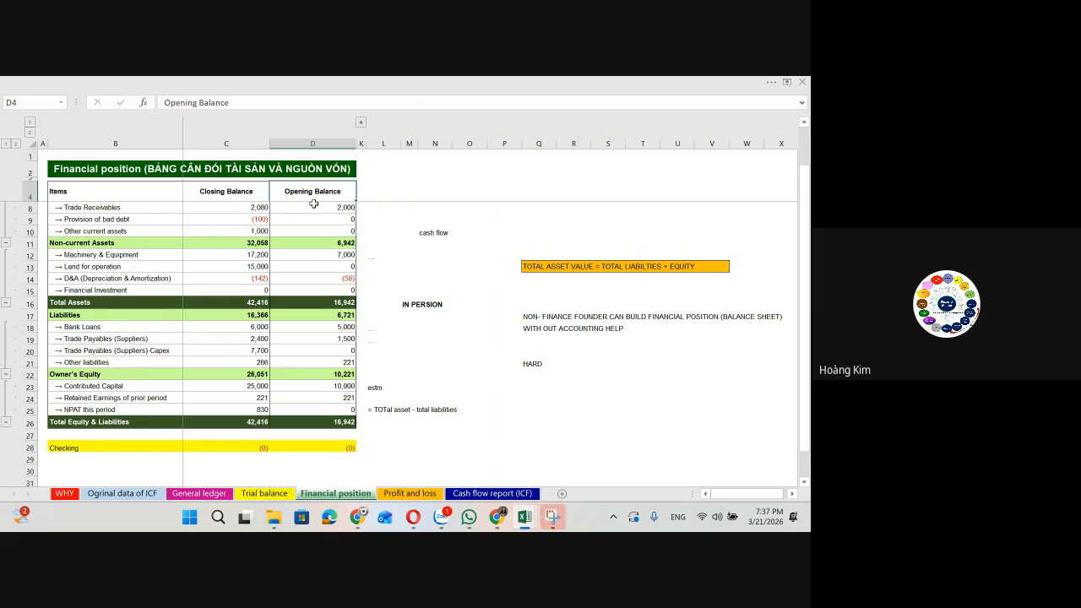
{"action": "left_click", "coordinate": [313, 143]}
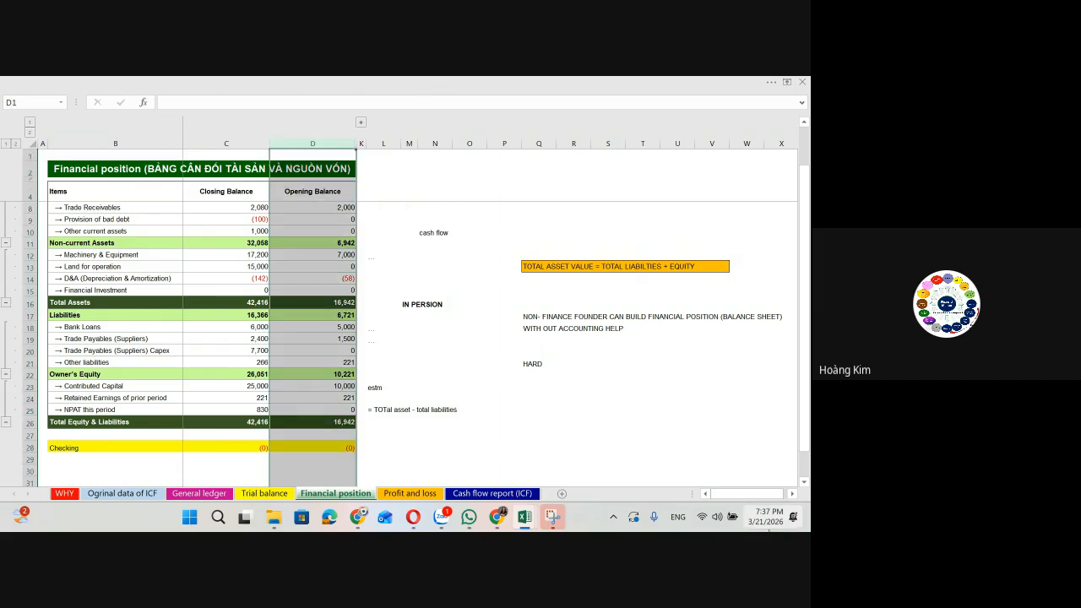
{"action": "left_click", "coordinate": [766, 519]}
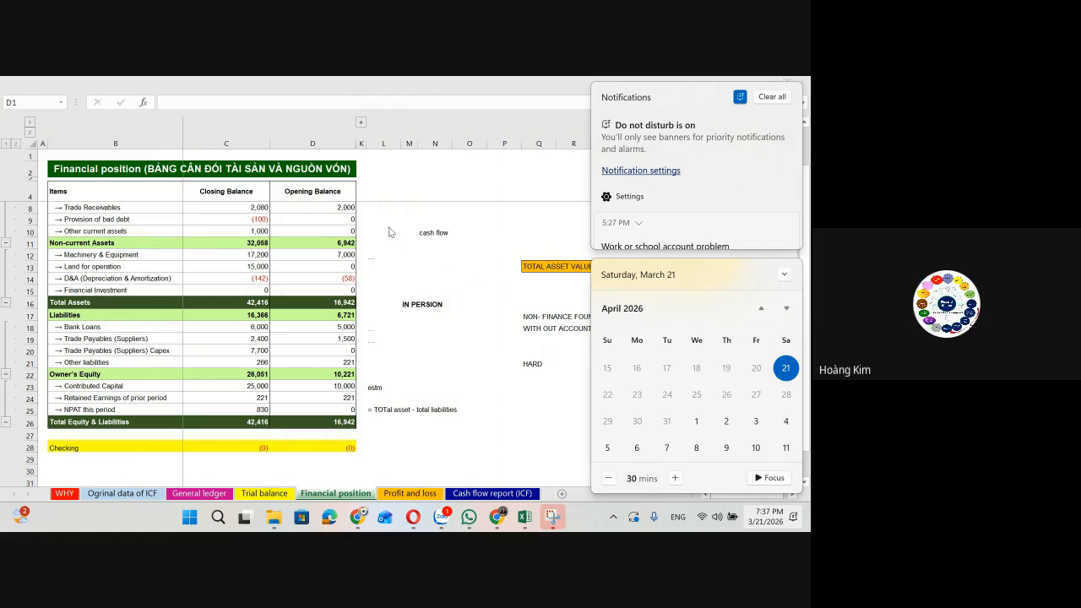
{"action": "left_click", "coordinate": [336, 193]}
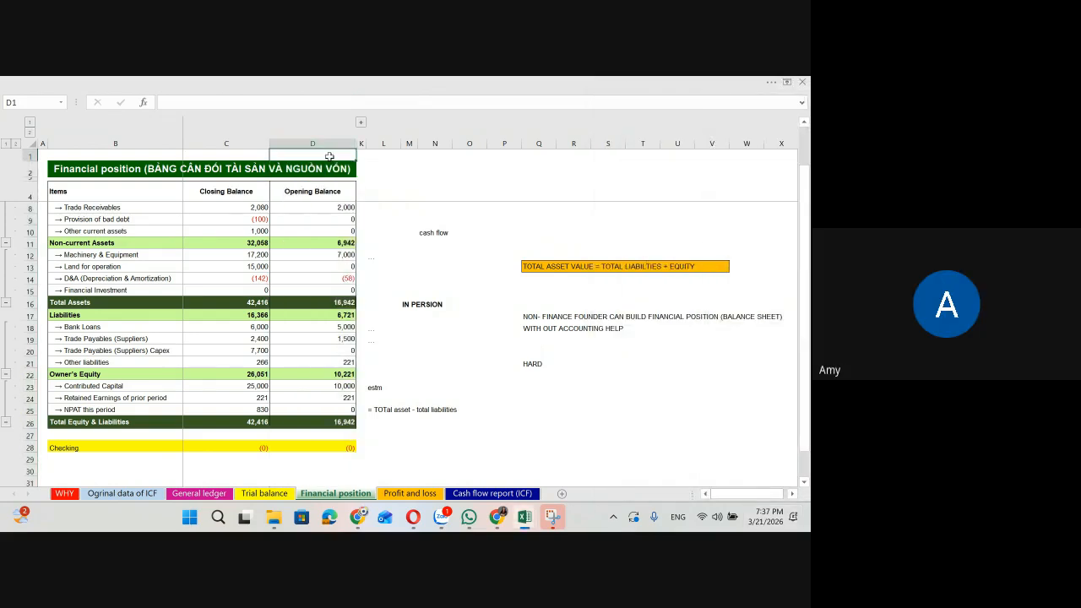
Step: Enter 80% in cell D1 above the Opening Balance column
{"action": "left_click", "coordinate": [329, 156]}
{"action": "scroll", "coordinate": [368, 268], "scroll_direction": "up", "scroll_amount": 1}
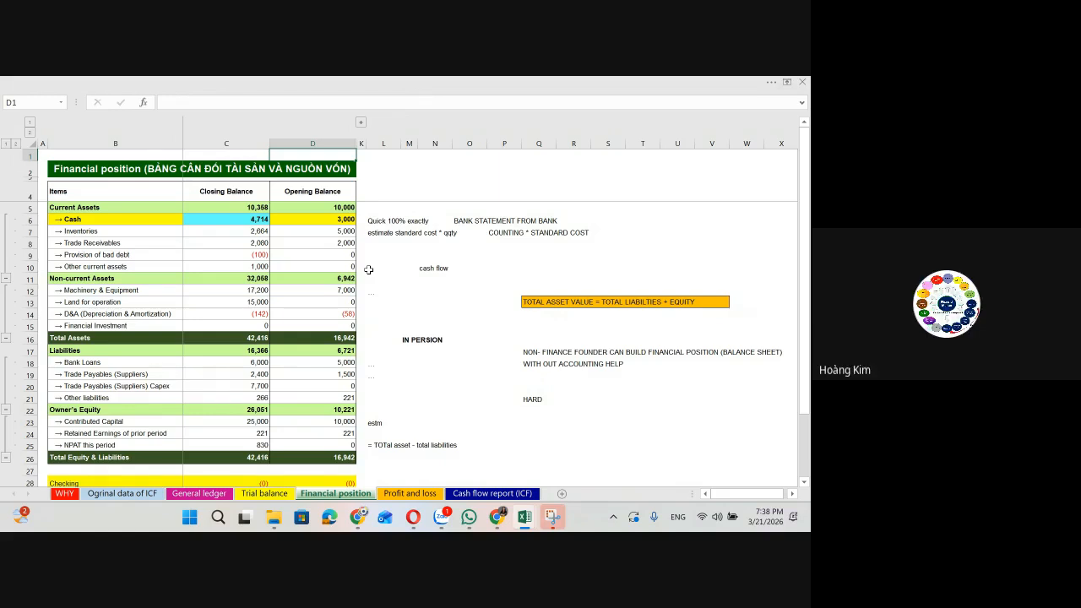
{"action": "type", "text": "80%"}
{"action": "key", "text": "Return"}
{"action": "key", "text": "Up"}
Step: Examine the opening balances of Other current assets, Land for operation and the equity rows, including Retained Earnings of prior period and NPAT
{"action": "left_click", "coordinate": [351, 269]}
{"action": "left_click", "coordinate": [340, 301]}
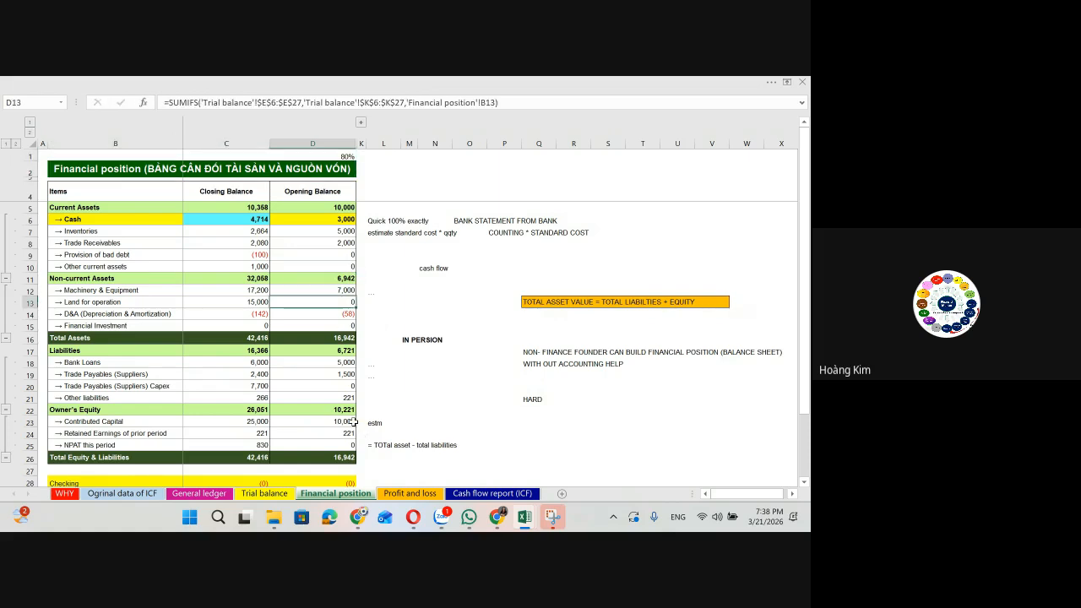
{"action": "left_click_drag", "start_coordinate": [350, 421], "coordinate": [348, 443]}
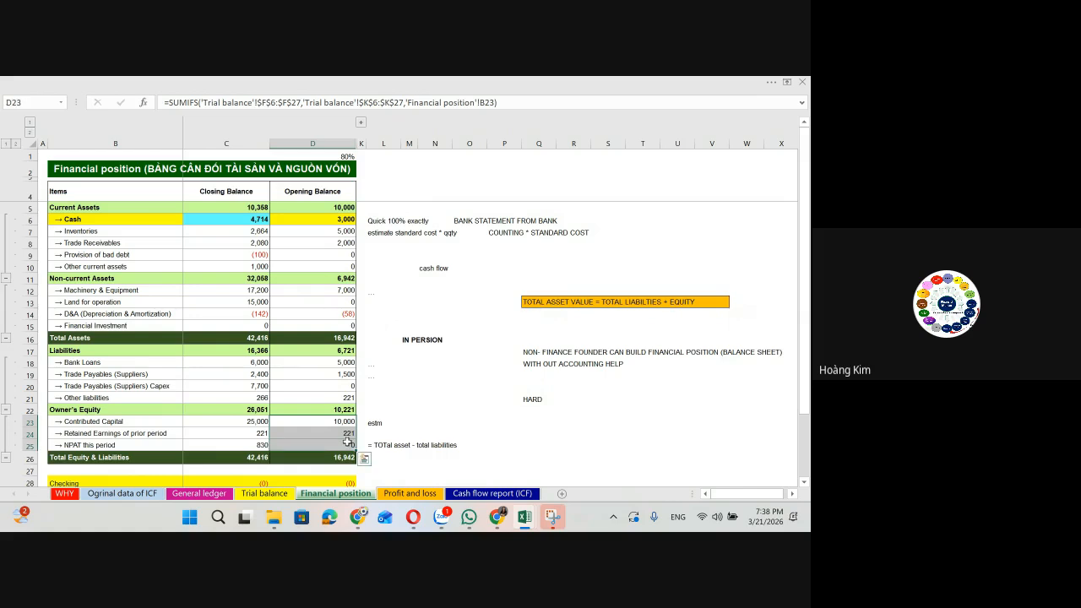
{"action": "left_click_drag", "start_coordinate": [116, 434], "coordinate": [226, 433]}
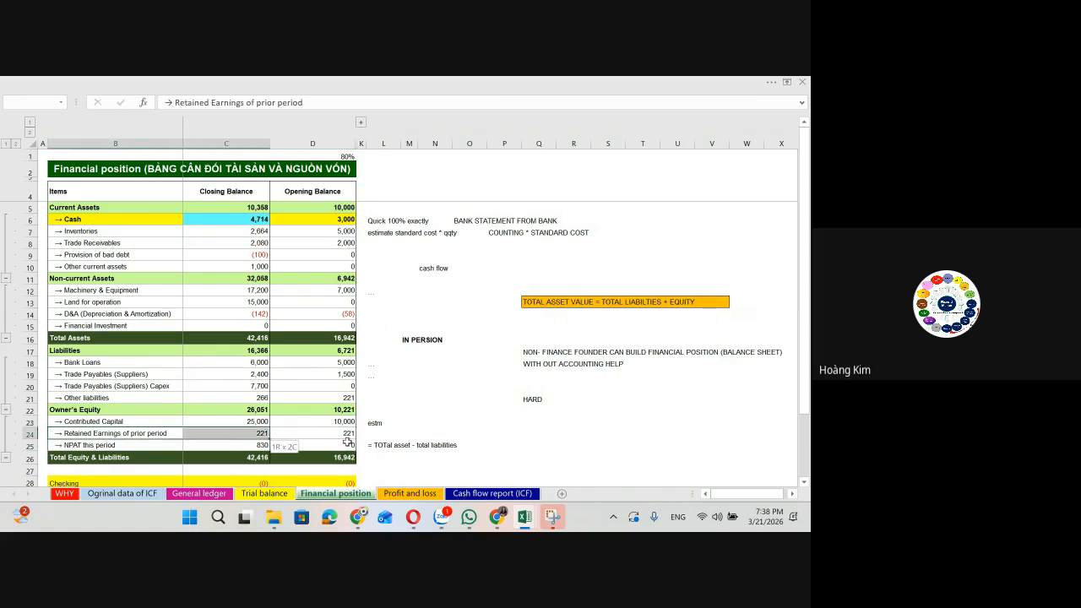
{"action": "left_click_drag", "start_coordinate": [347, 441], "coordinate": [348, 440]}
{"action": "left_click", "coordinate": [348, 442], "text": "shift"}
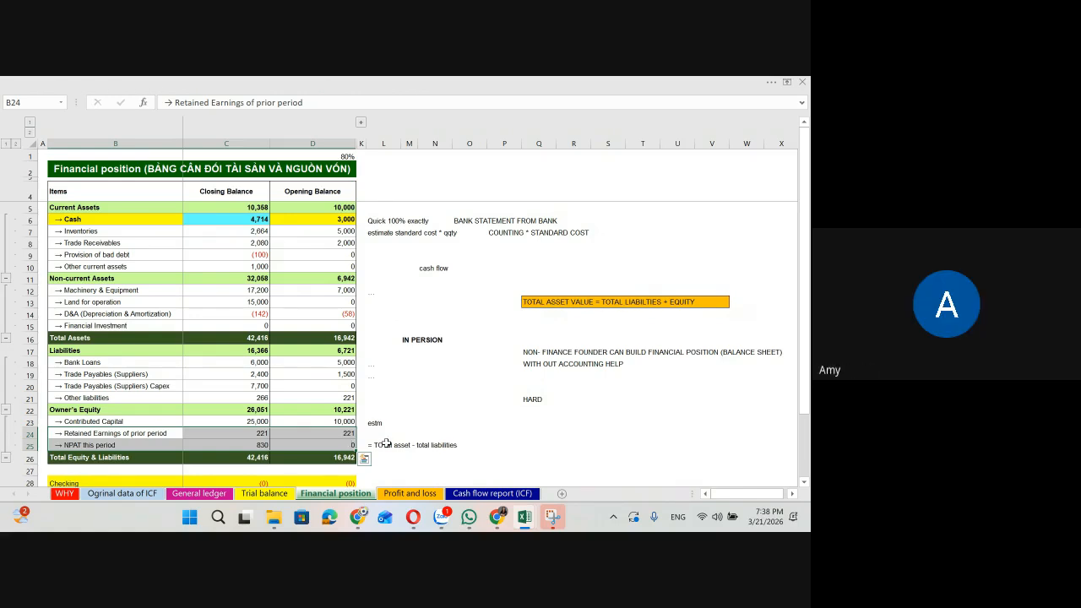
Step: Relate the total asset value equation in Q13:V13 to the opening balances of the asset, liability and equity rows
{"action": "left_click", "coordinate": [385, 443]}
{"action": "left_click_drag", "start_coordinate": [540, 302], "coordinate": [706, 301]}
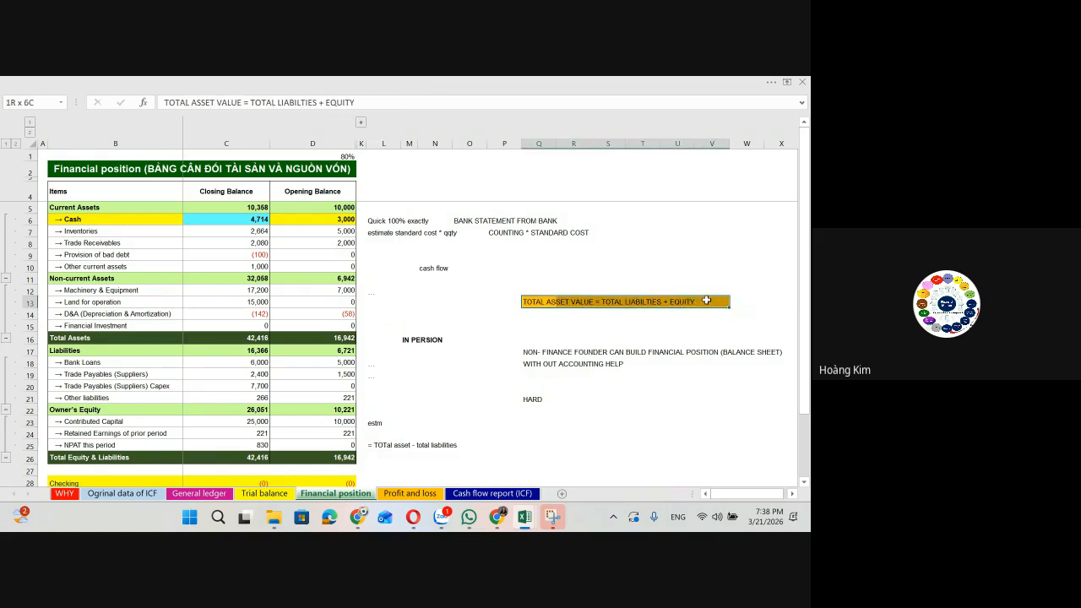
{"action": "left_click_drag", "start_coordinate": [308, 207], "coordinate": [331, 422]}
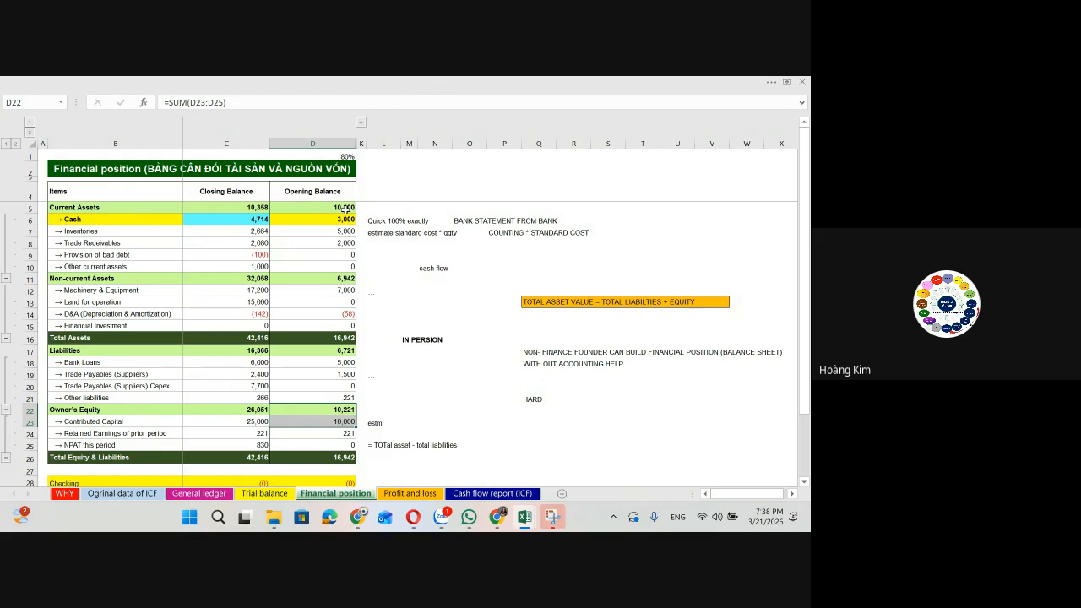
{"action": "left_click_drag", "start_coordinate": [343, 207], "coordinate": [341, 325]}
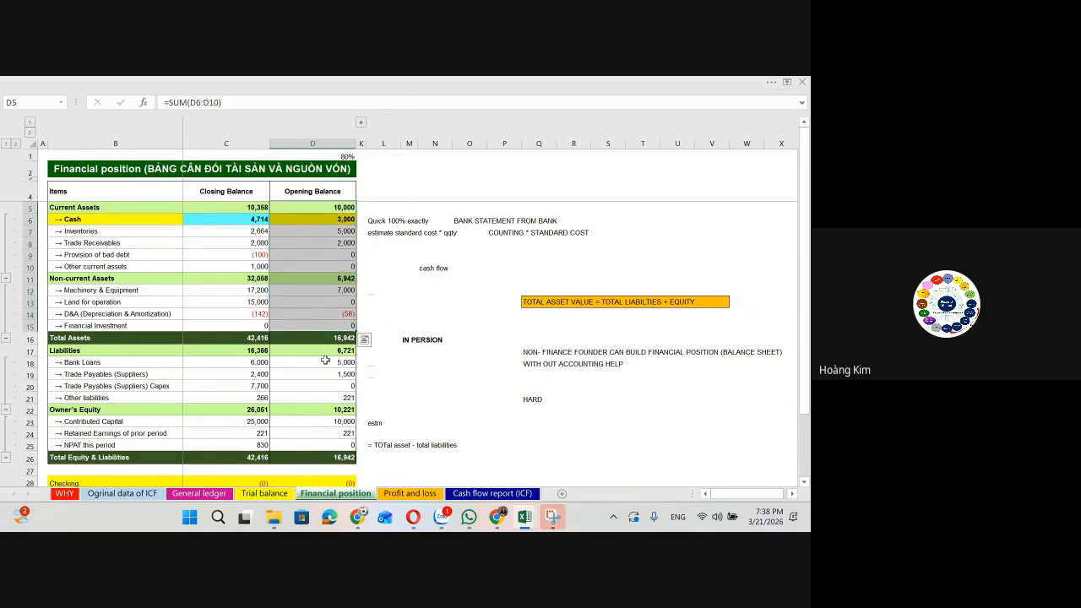
{"action": "left_click_drag", "start_coordinate": [335, 362], "coordinate": [335, 443]}
{"action": "left_click", "coordinate": [335, 434]}
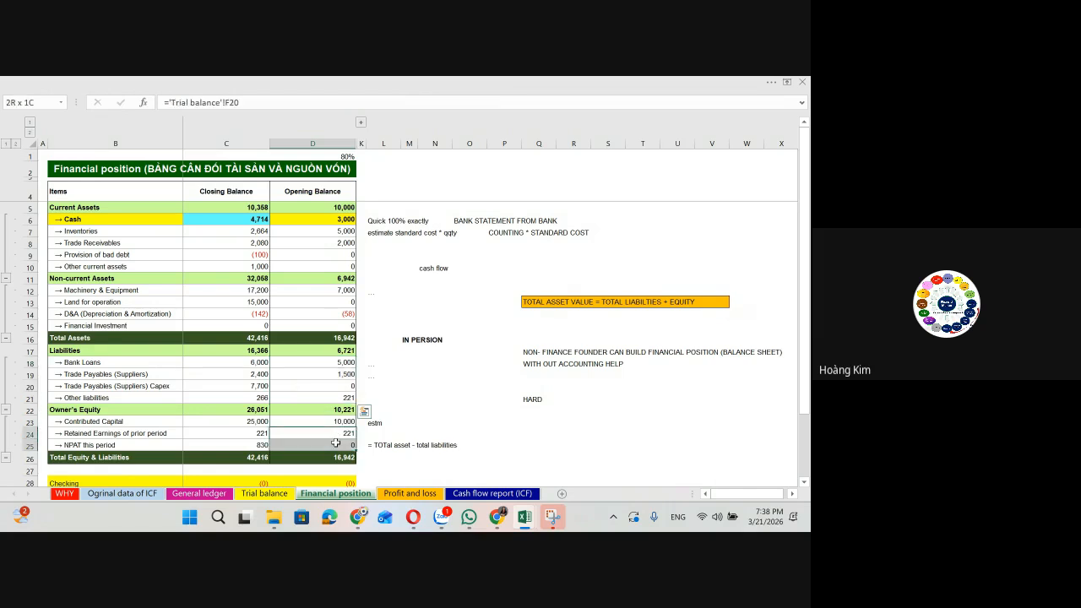
{"action": "left_click", "coordinate": [414, 350]}
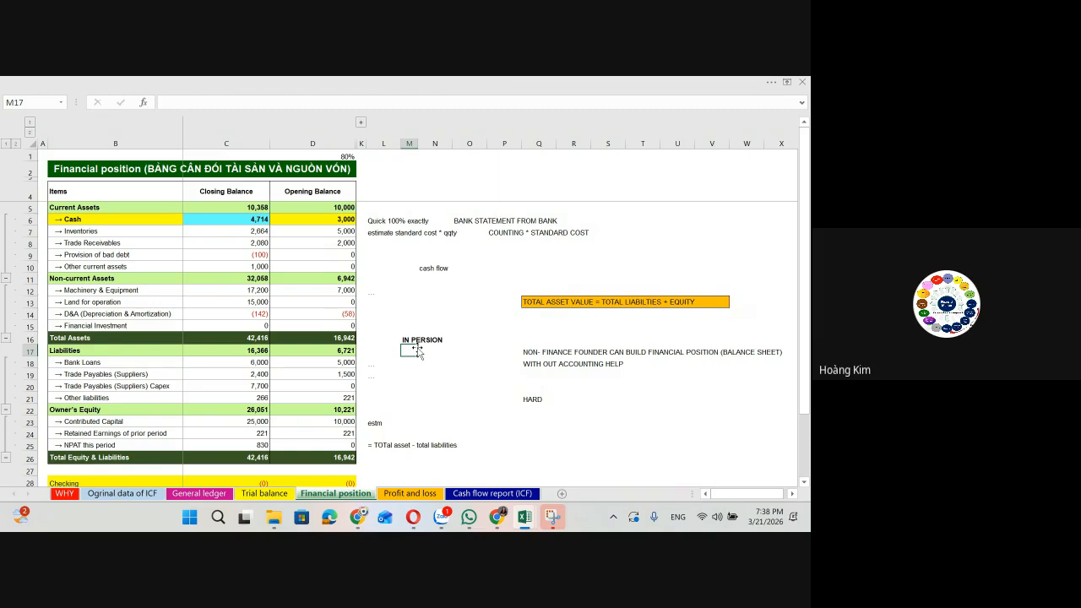
Step: Highlight the Closing Balance column and check the April 2026 calendar for the closing period
{"action": "left_click", "coordinate": [246, 144]}
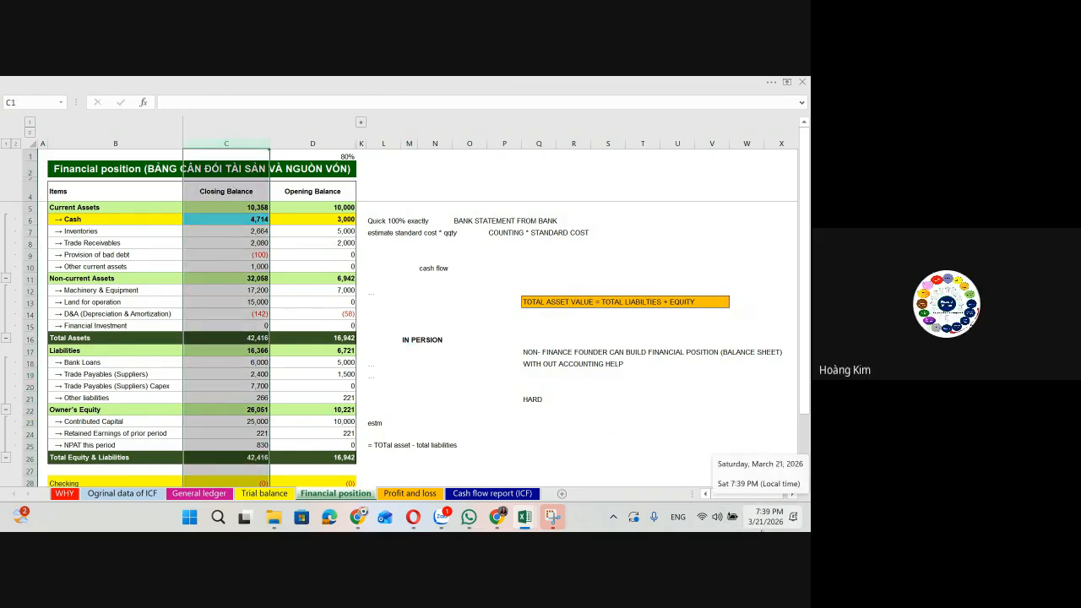
{"action": "left_click", "coordinate": [762, 521]}
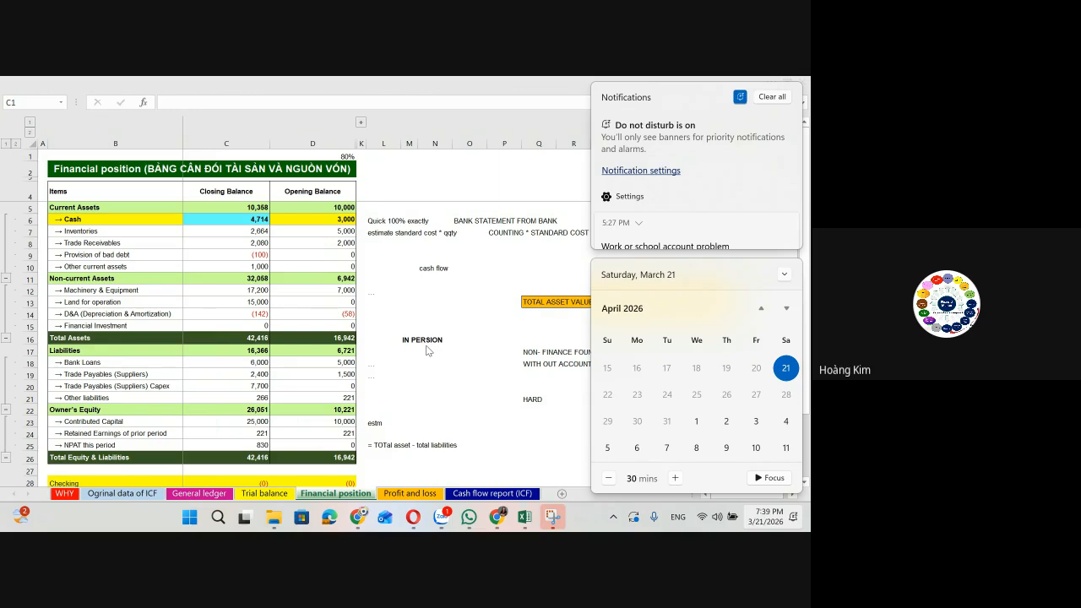
{"action": "left_click", "coordinate": [403, 336]}
Step: Compare the closing balances of Trade Receivables, Cash and Inventories with the opening balance of Inventories
{"action": "left_click", "coordinate": [259, 242]}
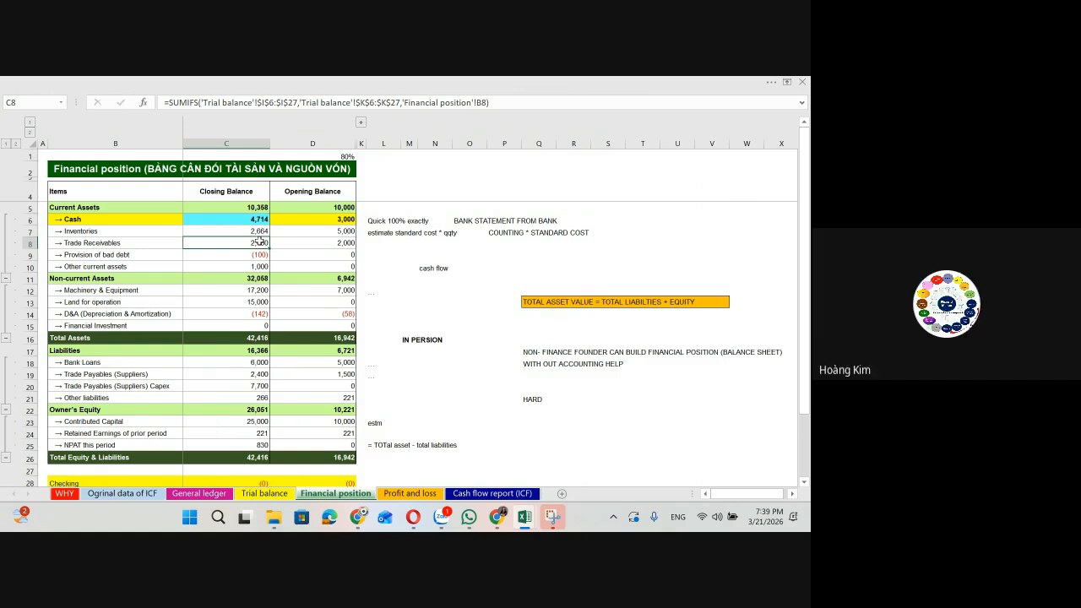
{"action": "key", "text": "Up"}
{"action": "key", "text": "Up"}
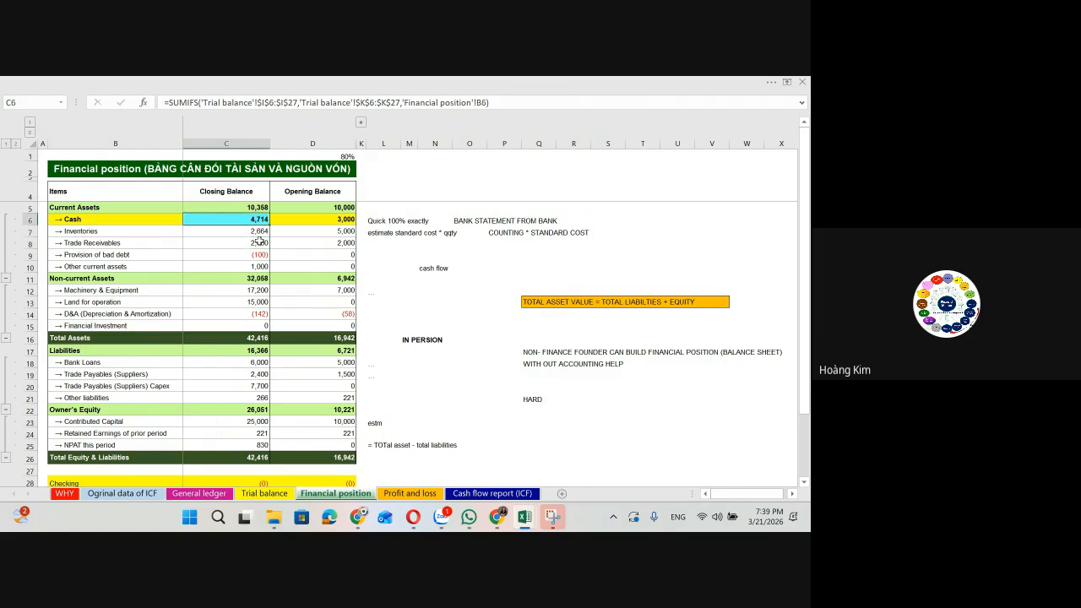
{"action": "key", "text": "Down"}
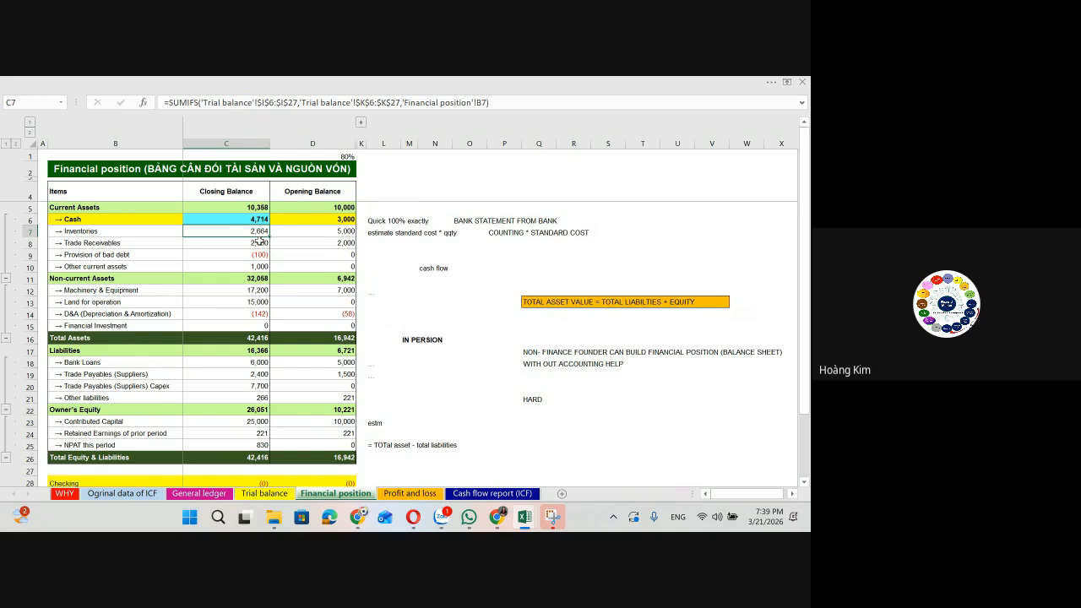
{"action": "key", "text": "Right"}
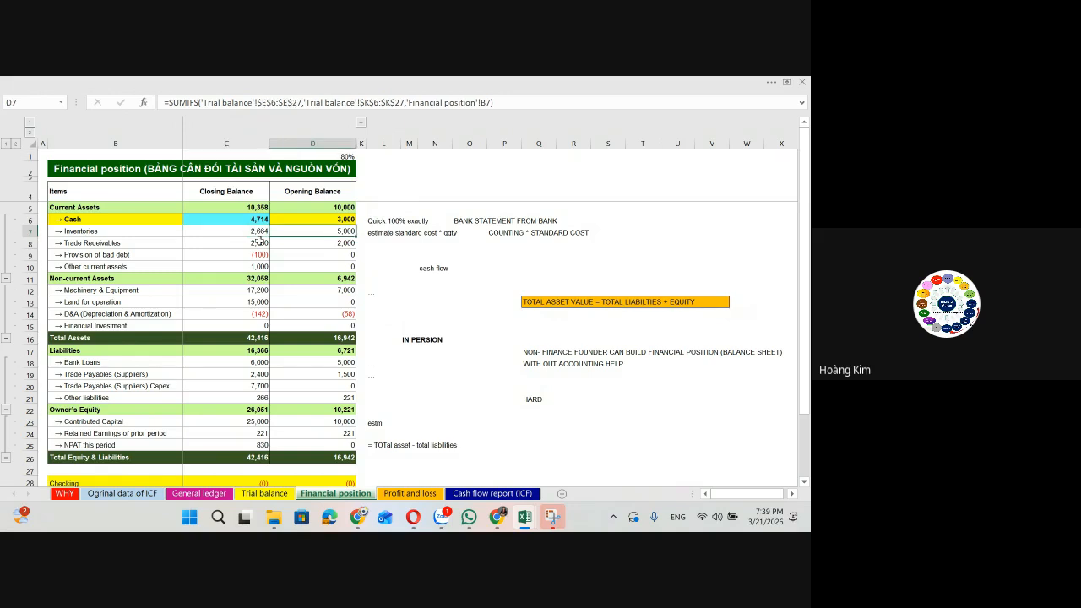
{"action": "key", "text": "Left"}
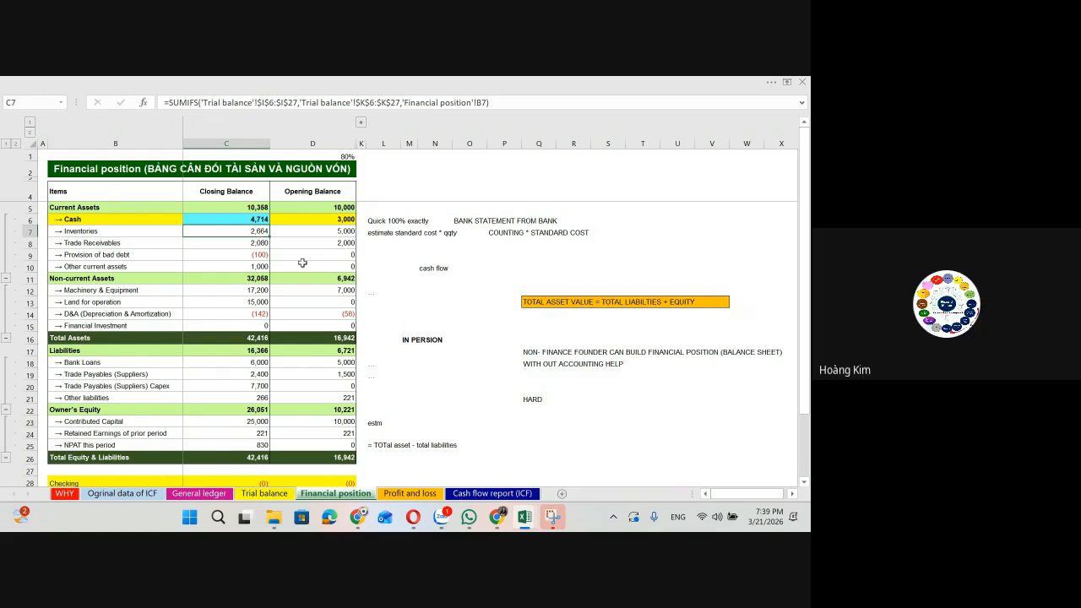
{"action": "key", "text": "Right"}
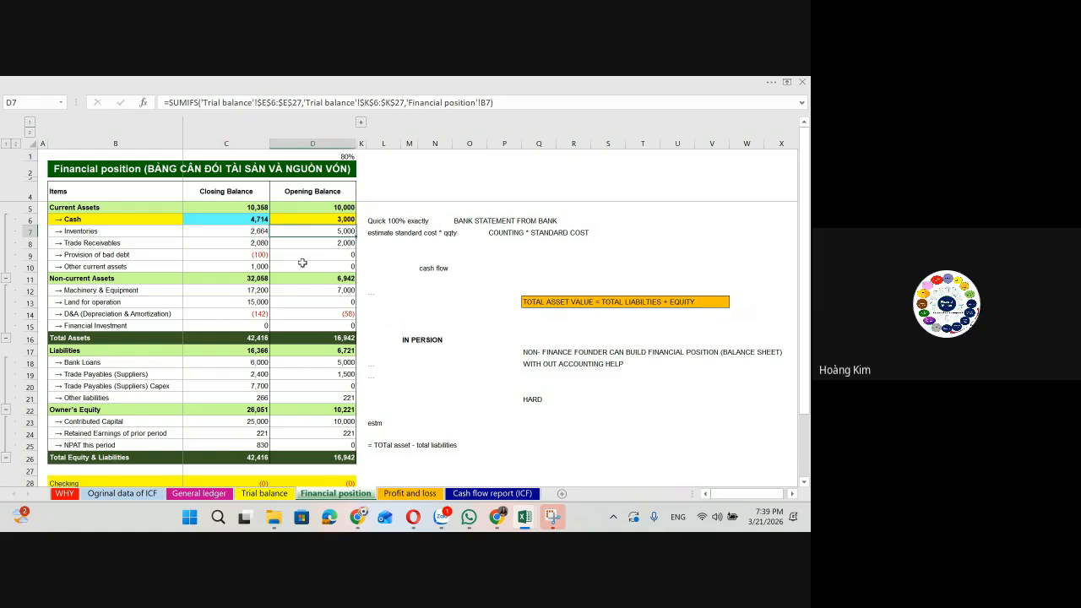
{"action": "key", "text": "Left"}
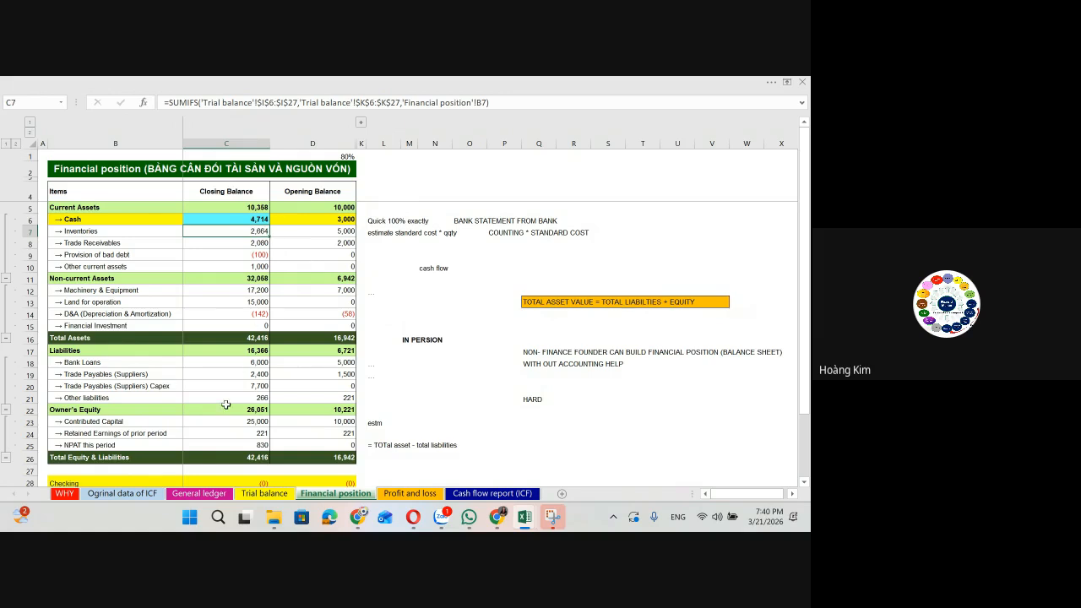
Step: Examine the closing Retained Earnings of prior period and NPAT, and go back up the Closing Balance column to Trade Receivables
{"action": "left_click_drag", "start_coordinate": [247, 432], "coordinate": [250, 443]}
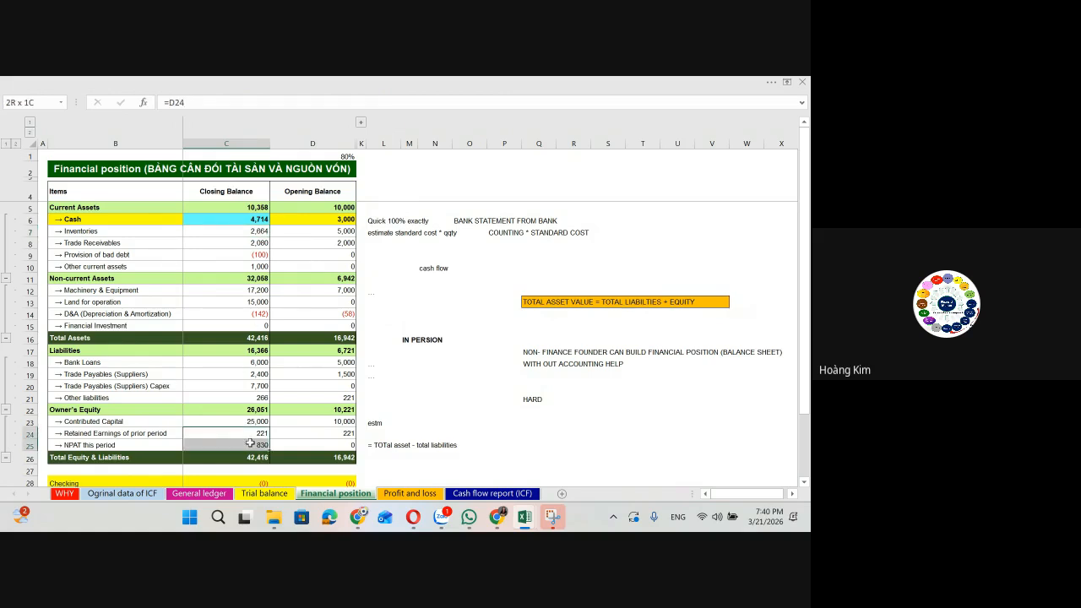
{"action": "key", "text": "Up"}
{"action": "key", "text": "Up"}
{"action": "key", "text": "Up"}
{"action": "key", "text": "Up"}
{"action": "key", "text": "Up"}
{"action": "key", "text": "Up"}
{"action": "key", "text": "Up"}
{"action": "key", "text": "Up"}
{"action": "key", "text": "Up"}
{"action": "key", "text": "Up"}
{"action": "key", "text": "Up"}
{"action": "key", "text": "Up"}
{"action": "key", "text": "Up"}
{"action": "key", "text": "Up"}
{"action": "key", "text": "Up"}
{"action": "key", "text": "Up"}
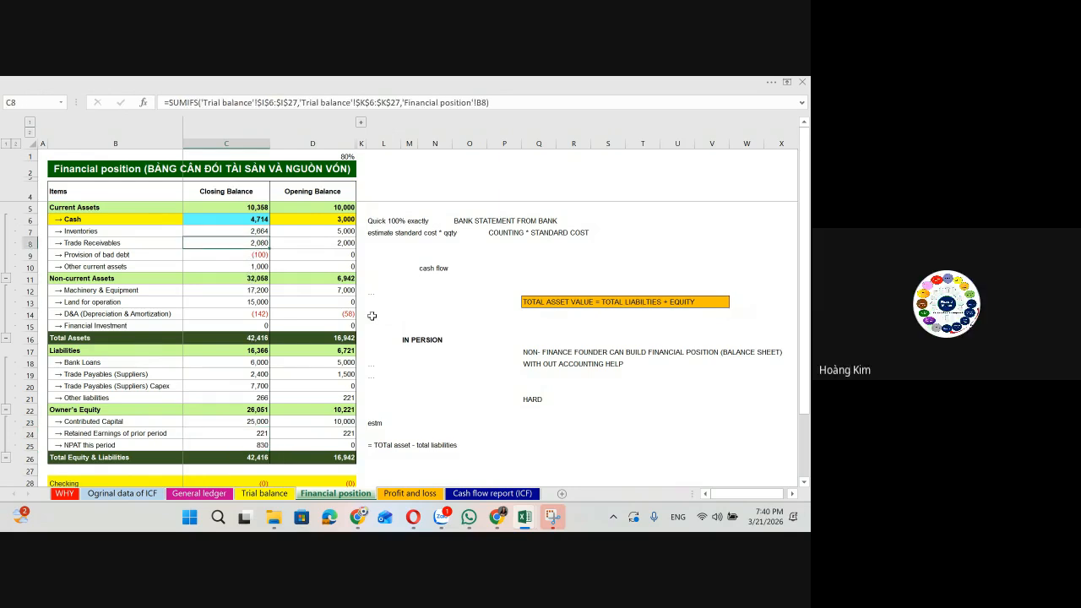
Step: Go through the closing balances from Trade Receivables down to Machinery & Equipment and Bank Loans
{"action": "key", "text": "Down"}
{"action": "key", "text": "Down"}
{"action": "key", "text": "Down"}
{"action": "key", "text": "Down"}
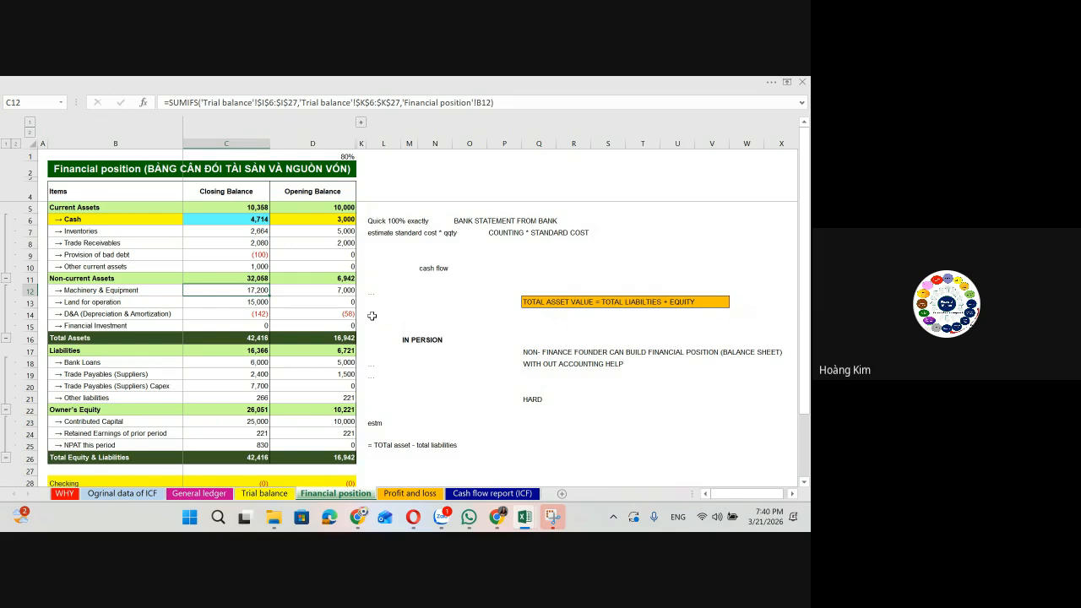
{"action": "key", "text": "Down"}
{"action": "key", "text": "Down"}
{"action": "key", "text": "Down"}
{"action": "key", "text": "Down"}
{"action": "key", "text": "Down"}
{"action": "key", "text": "Down"}
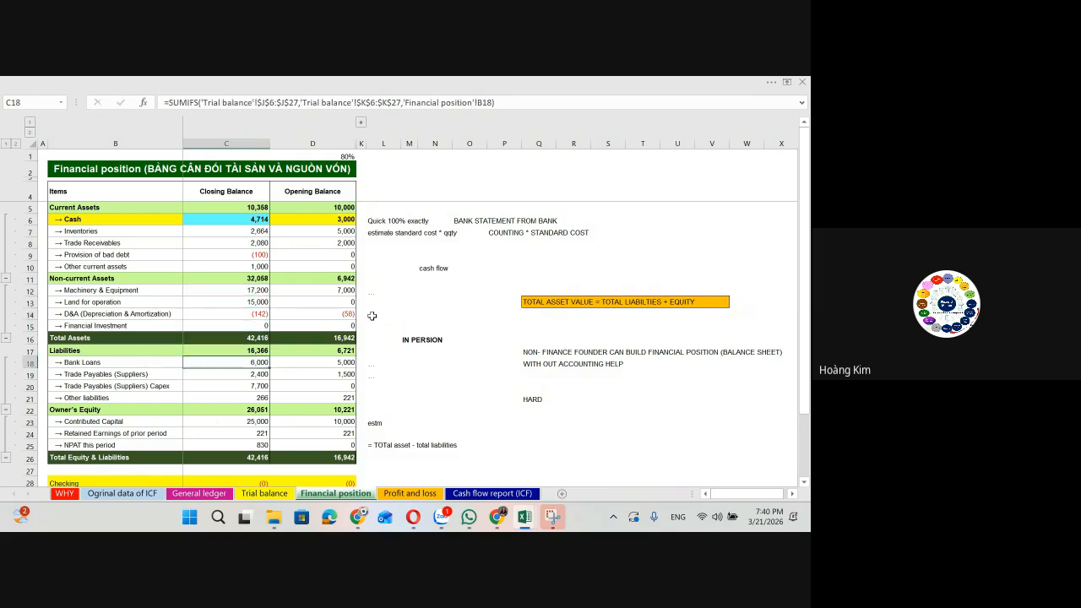
Step: Check the note beside Bank Loans and go through the closing balances of the trade payables and equity rows to Retained Earnings
{"action": "key", "text": "Right"}
{"action": "key", "text": "Right"}
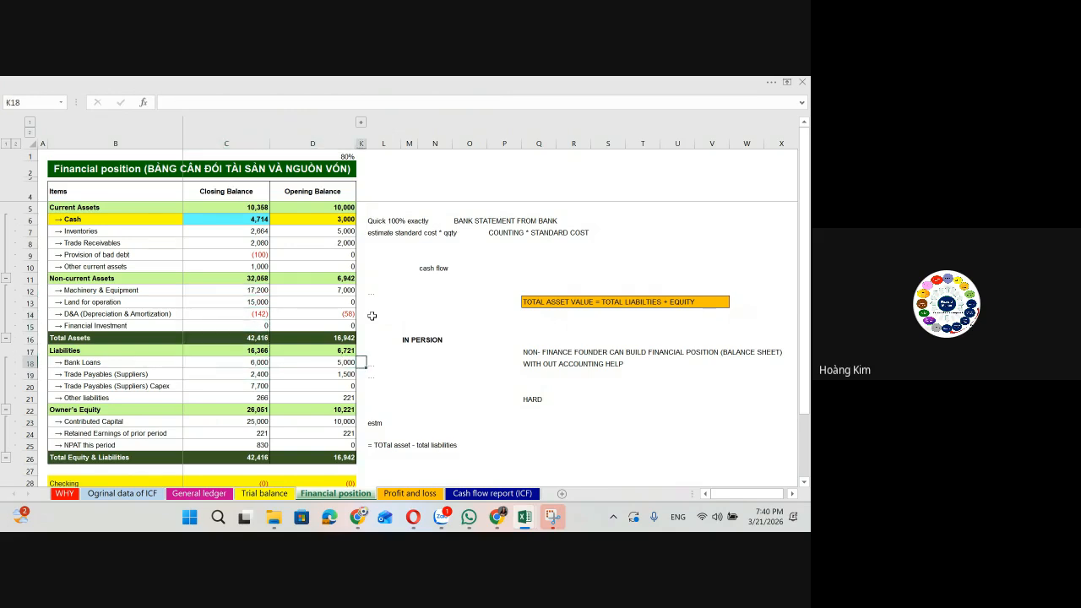
{"action": "key", "text": "Right"}
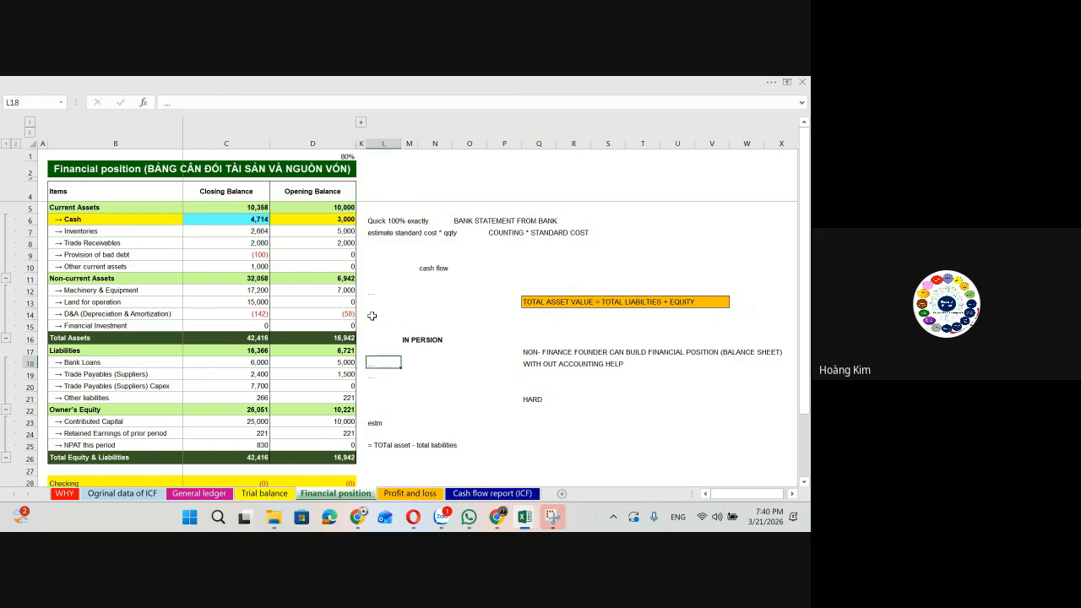
{"action": "key", "text": "Left"}
{"action": "key", "text": "Left"}
{"action": "key", "text": "Left"}
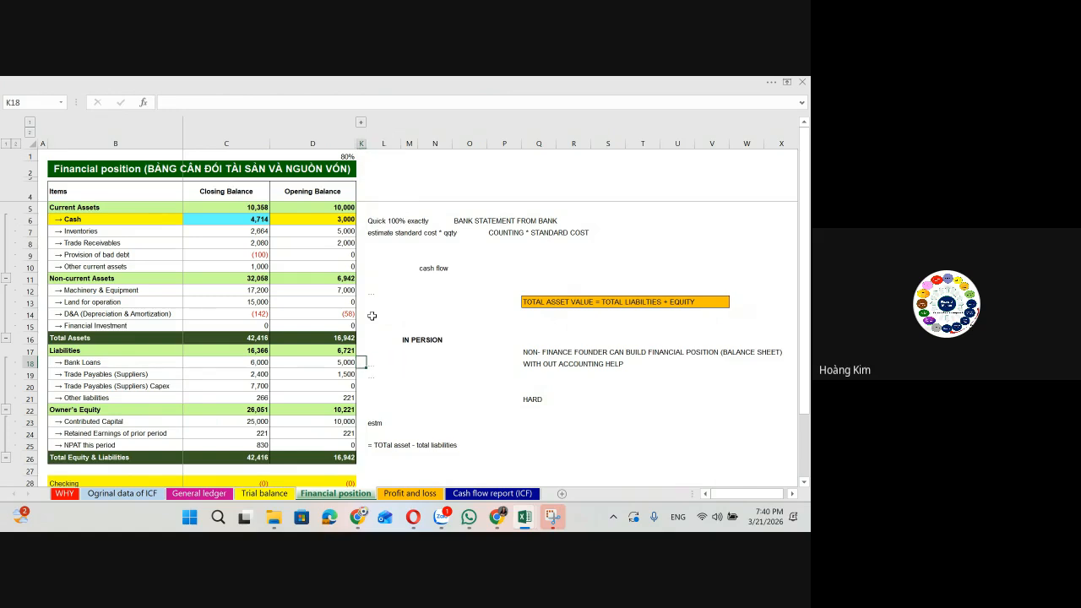
{"action": "key", "text": "Down"}
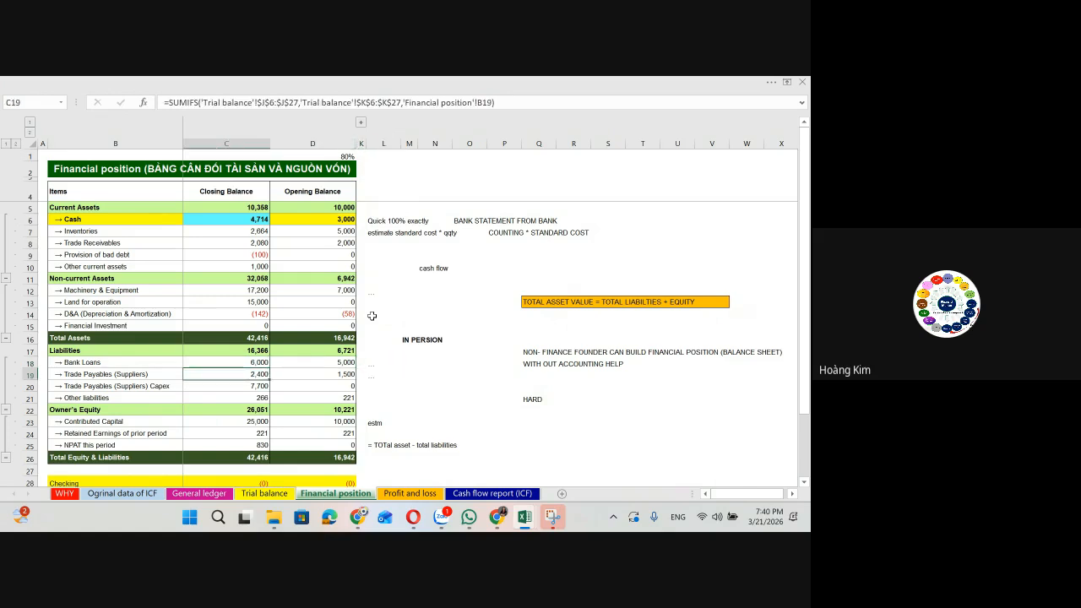
{"action": "key", "text": "Down"}
{"action": "key", "text": "Down"}
{"action": "key", "text": "Down"}
{"action": "key", "text": "Down"}
{"action": "key", "text": "Down"}
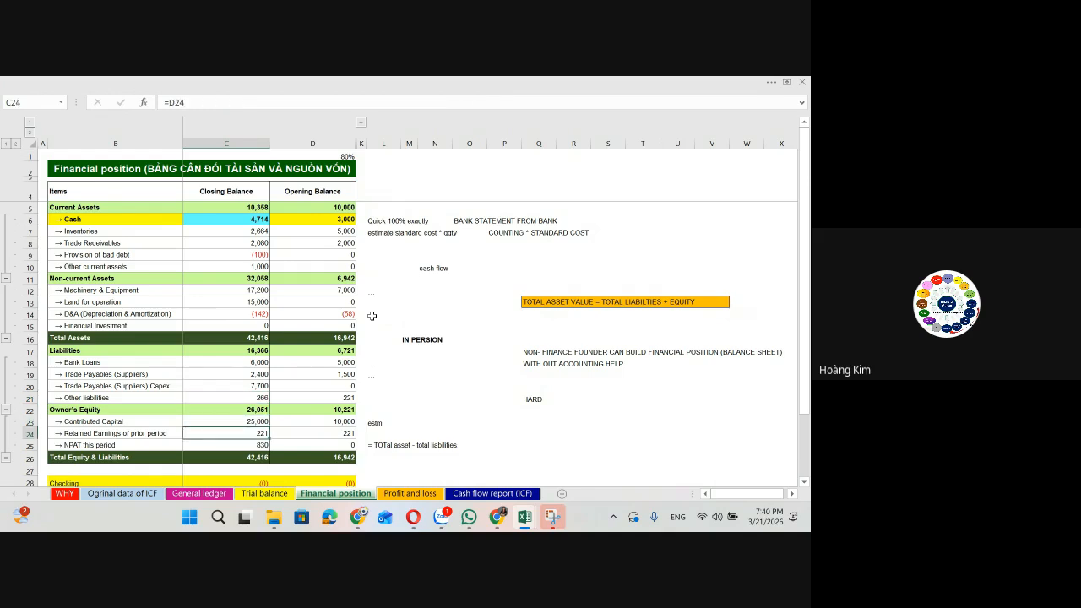
Step: Enter 85% in cell C1 above the Closing Balance column
{"action": "left_click", "coordinate": [256, 157]}
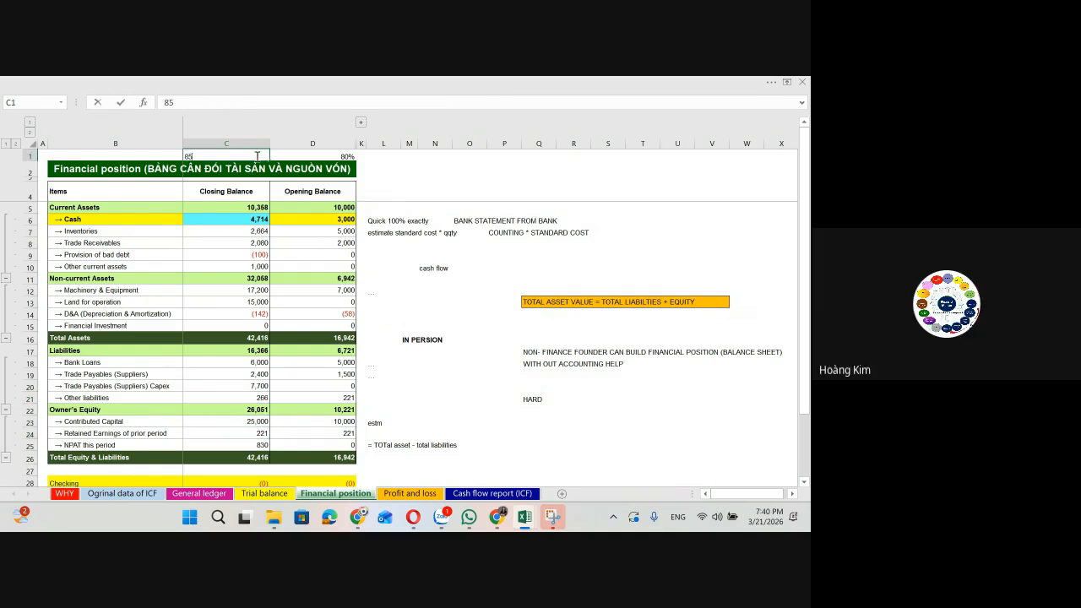
{"action": "key", "text": "Down"}
{"action": "key", "text": "Up"}
{"action": "key", "text": "ctrl+shift+5"}
Step: Insert a blank column before Closing Balance, enter 90% in its first row and narrow the column
{"action": "key", "text": "ctrl+space"}
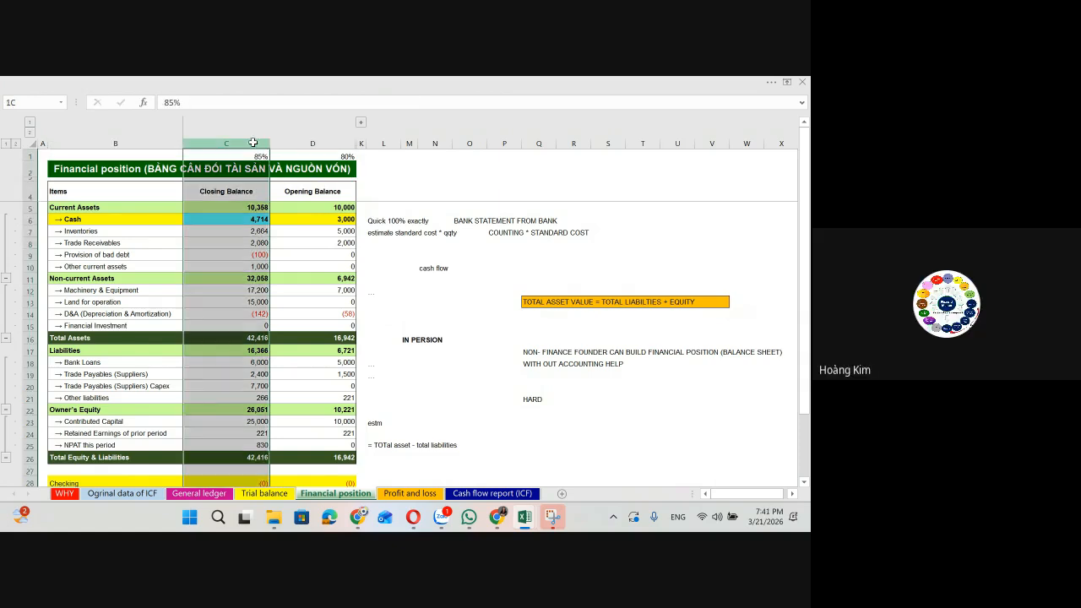
{"action": "key", "text": "ctrl+shift+plus"}
{"action": "left_click", "coordinate": [275, 188]}
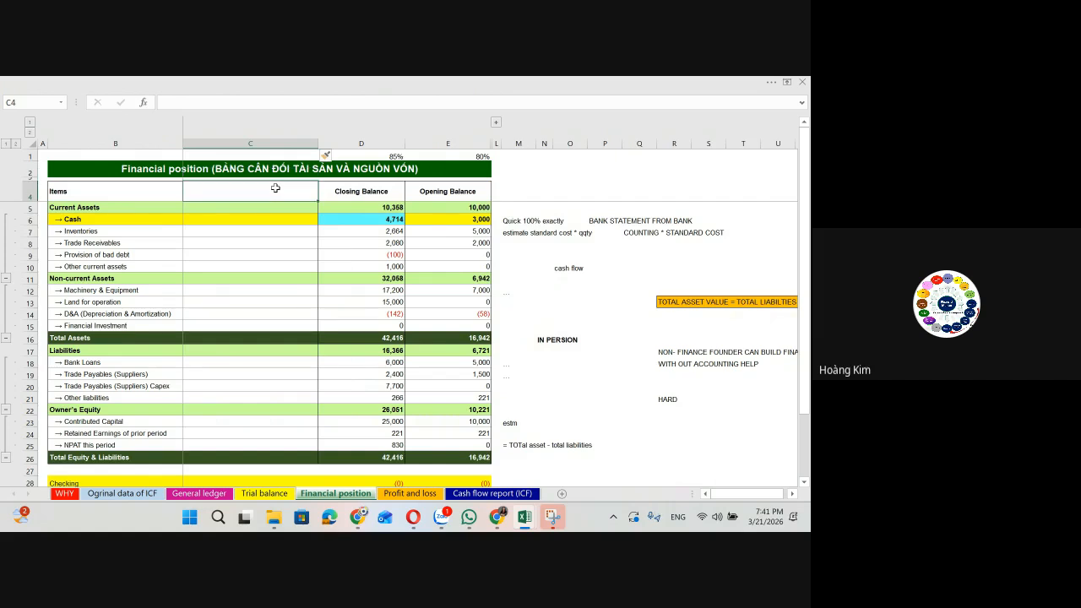
{"action": "key", "text": "Up"}
{"action": "key", "text": "Up"}
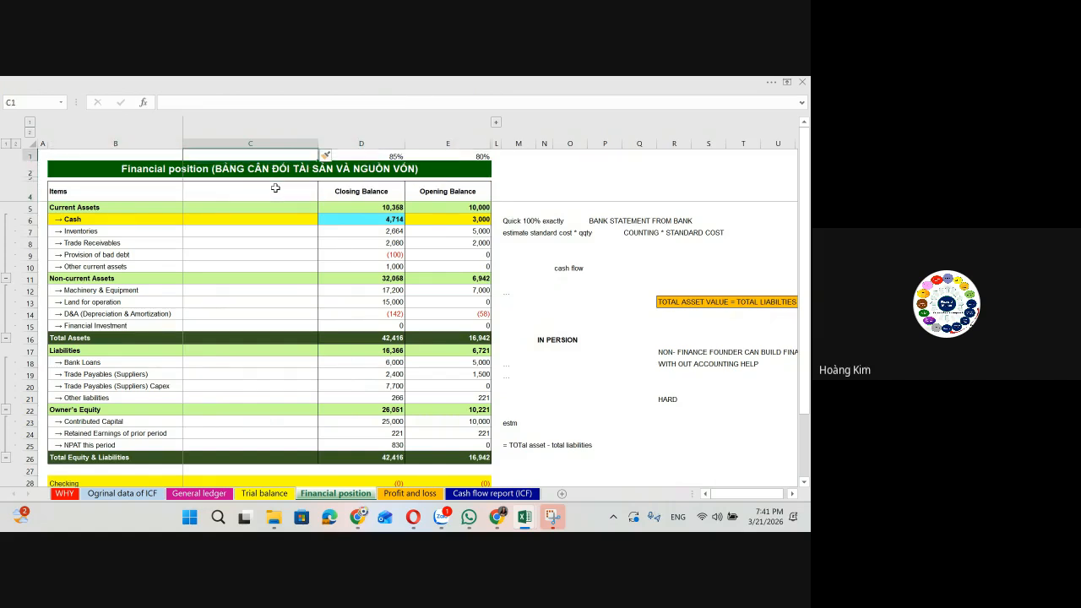
{"action": "key", "text": "Down"}
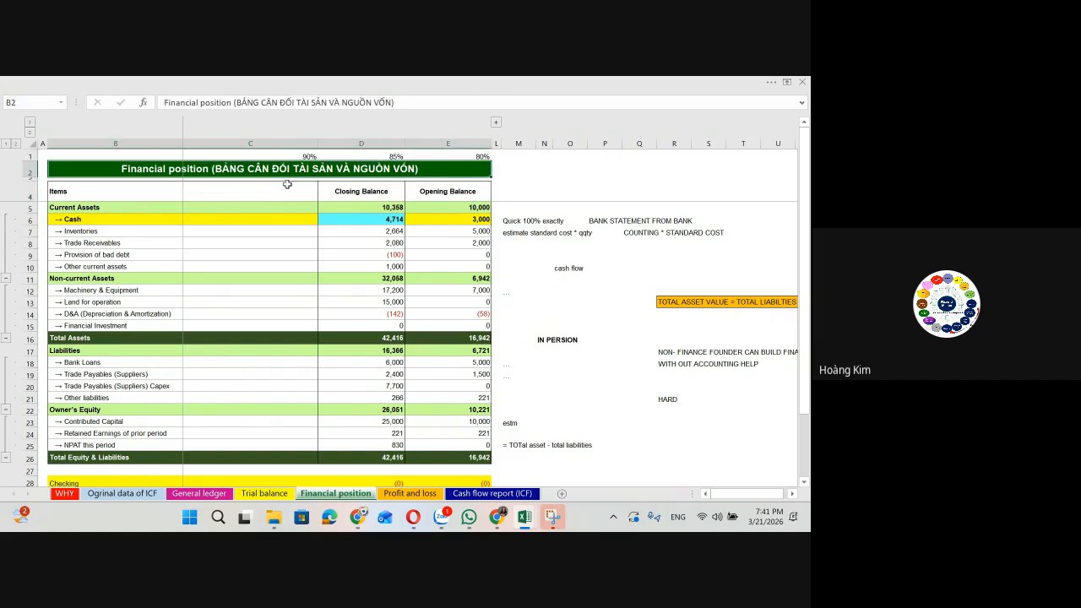
{"action": "left_click_drag", "start_coordinate": [314, 148], "coordinate": [255, 147]}
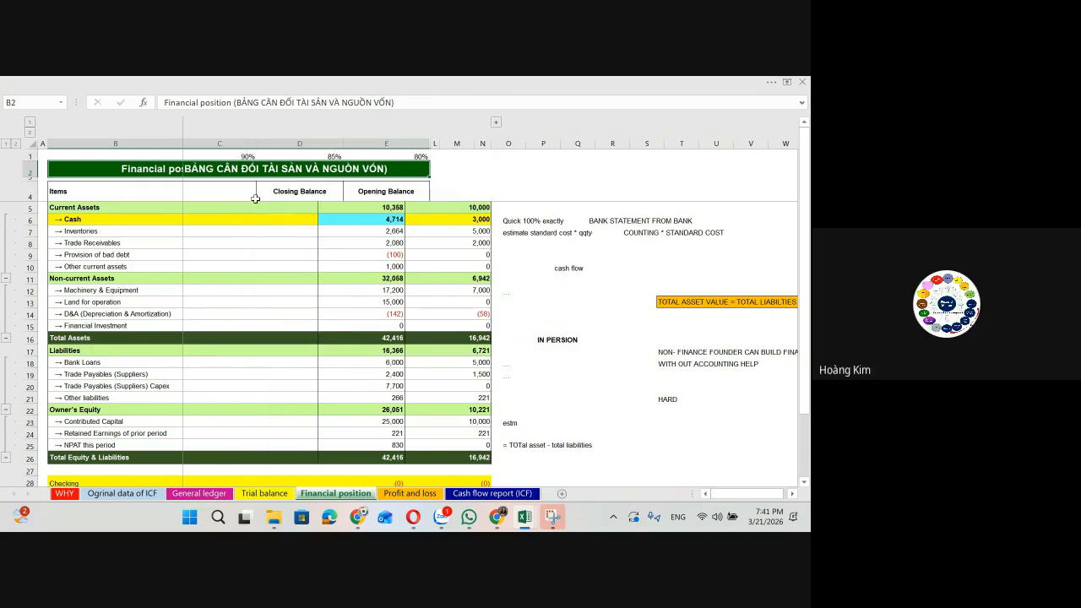
Step: Highlight the Opening Balance column, and delete the blank 90% column C
{"action": "left_click", "coordinate": [243, 277]}
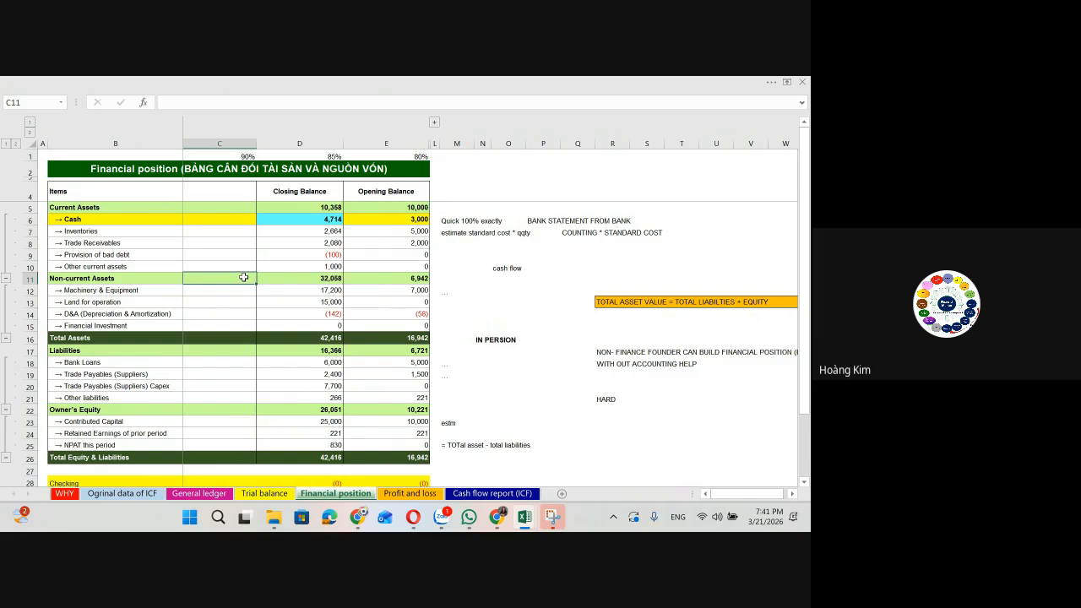
{"action": "left_click", "coordinate": [386, 144]}
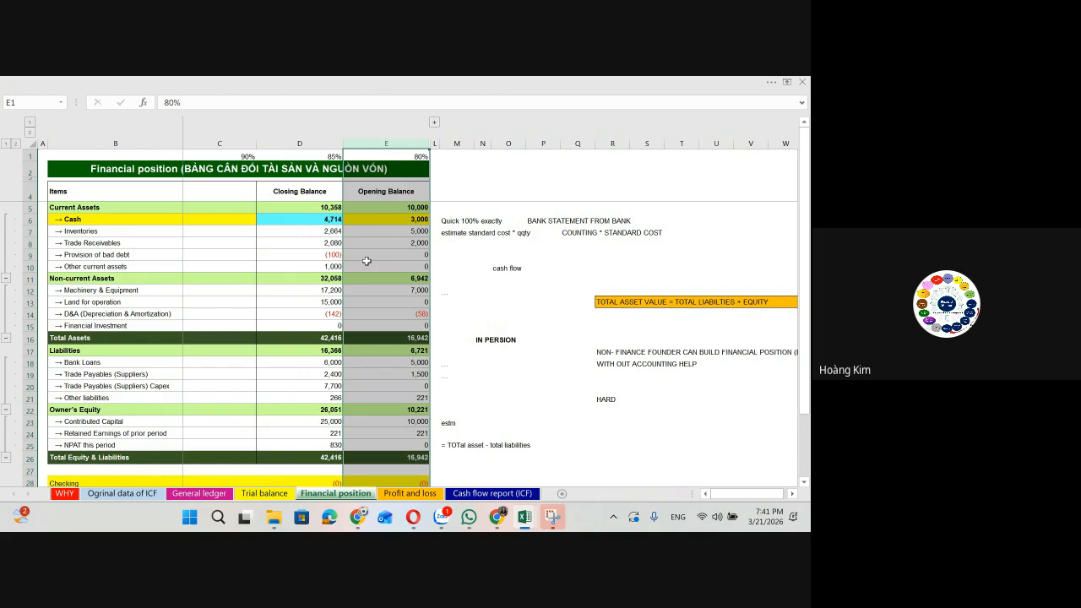
{"action": "left_click", "coordinate": [641, 324]}
{"action": "left_click", "coordinate": [239, 145]}
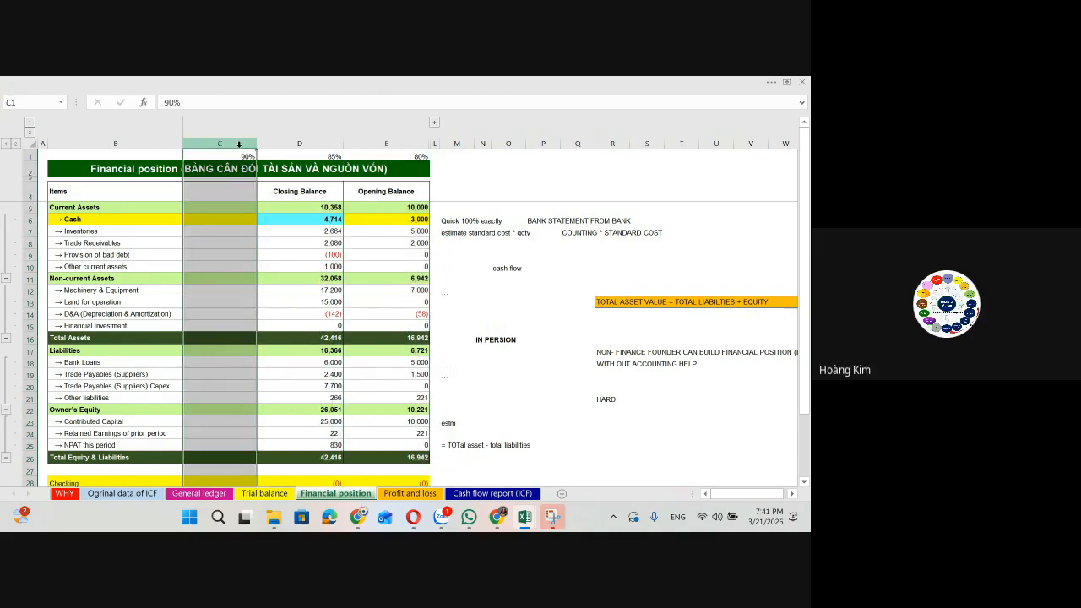
{"action": "key", "text": "ctrl+minus"}
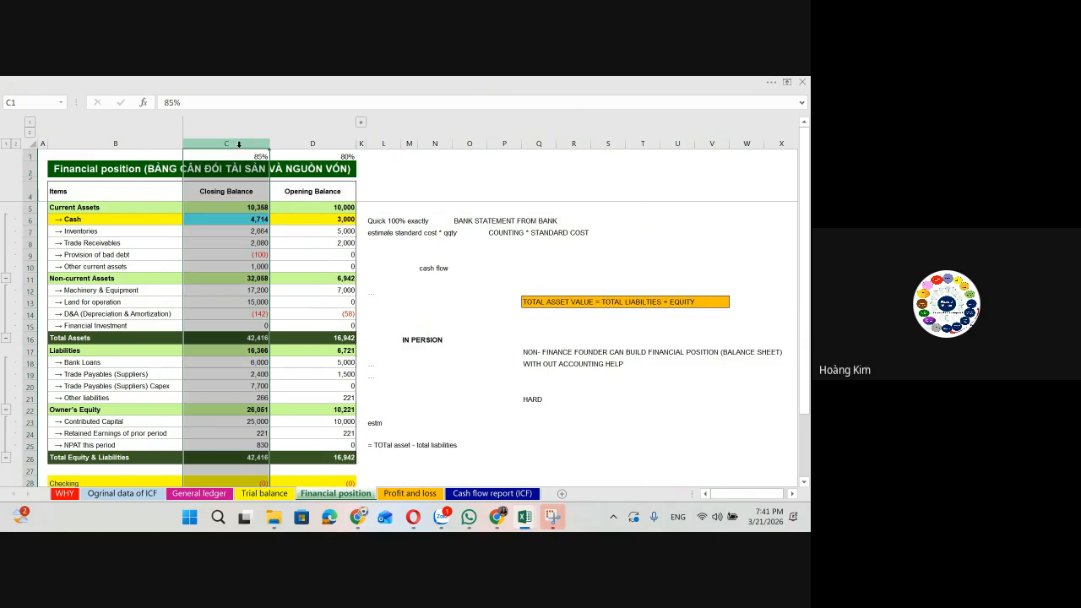
Step: Add the note "finance capacity" in cell Q4, level with the balance sheet's header row
{"action": "left_click", "coordinate": [305, 246]}
{"action": "left_click", "coordinate": [145, 194]}
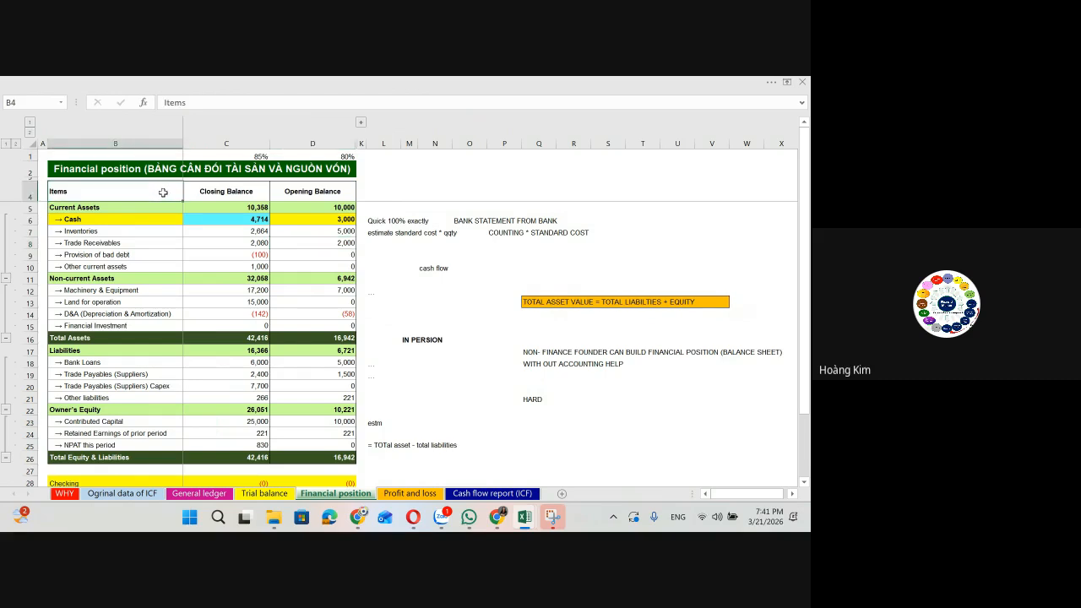
{"action": "left_click", "coordinate": [523, 191]}
{"action": "type", "text": "finan"}
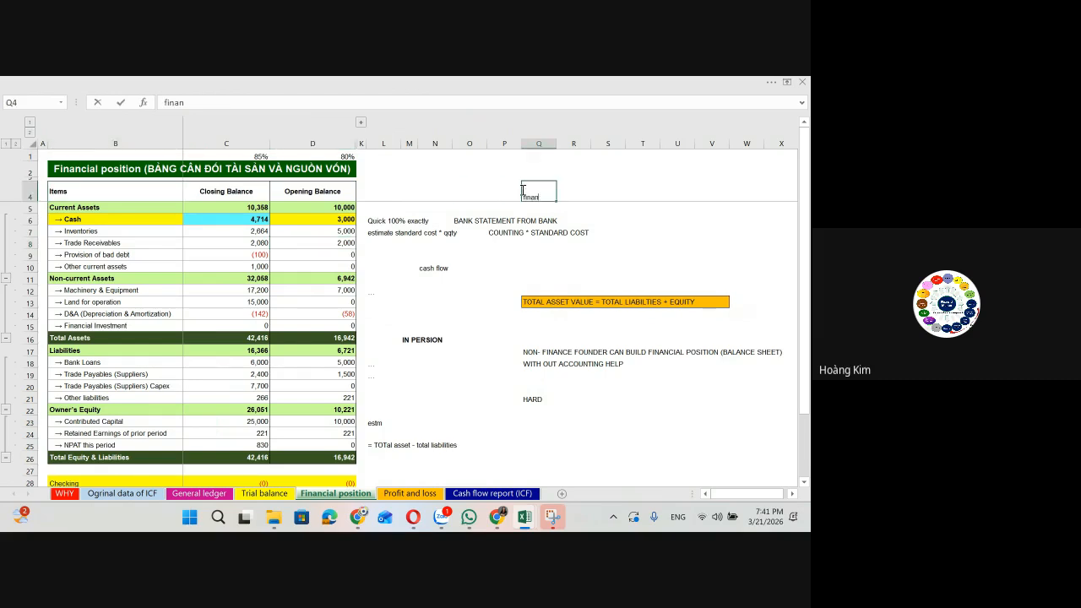
{"action": "type", "text": "ce capacity"}
{"action": "key", "text": "ctrl+Return"}
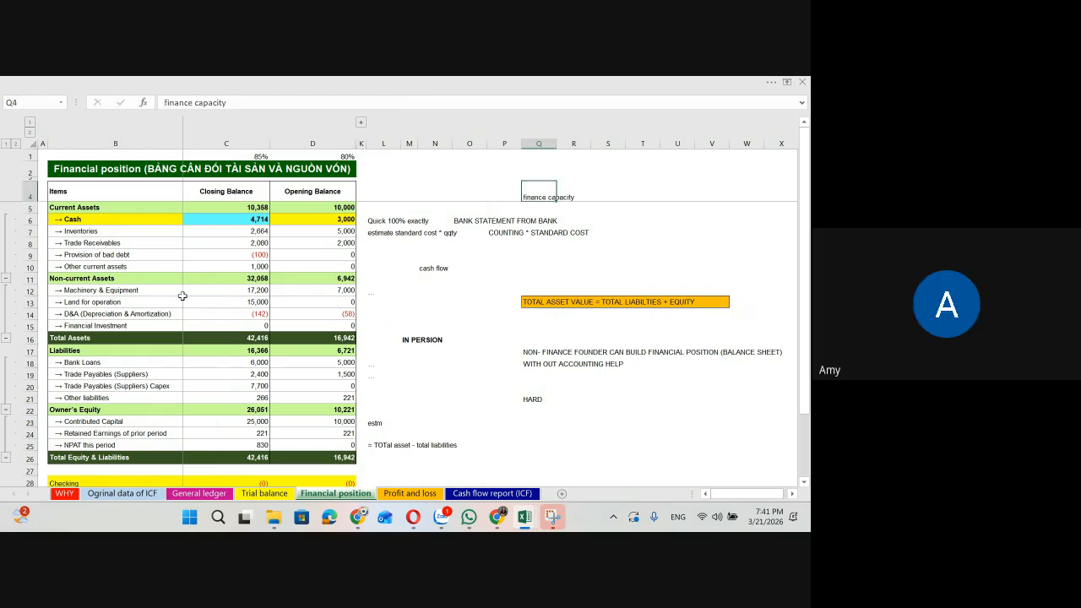
Step: View the Profit and loss sheet and highlight the Direct Method columns C:D on the Cash flow report (ICF) sheet
{"action": "left_click", "coordinate": [152, 294]}
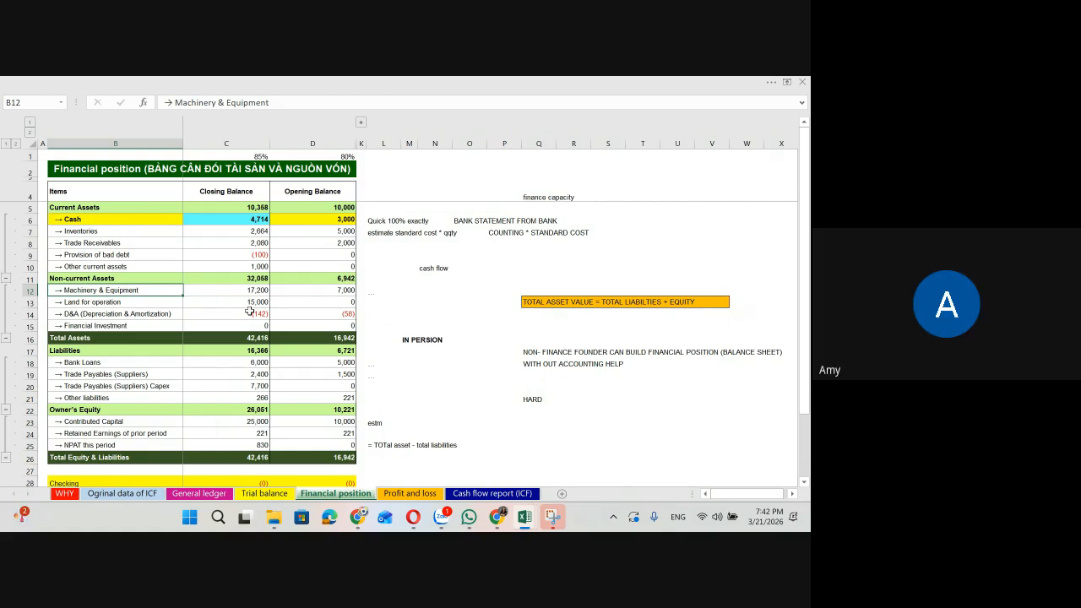
{"action": "left_click", "coordinate": [423, 495]}
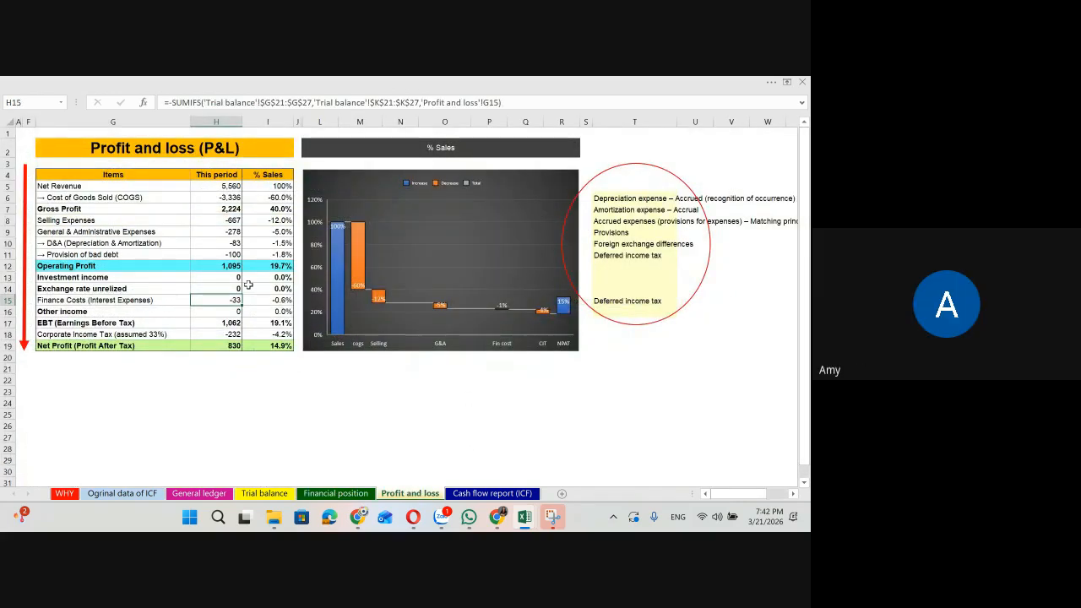
{"action": "left_click", "coordinate": [493, 494]}
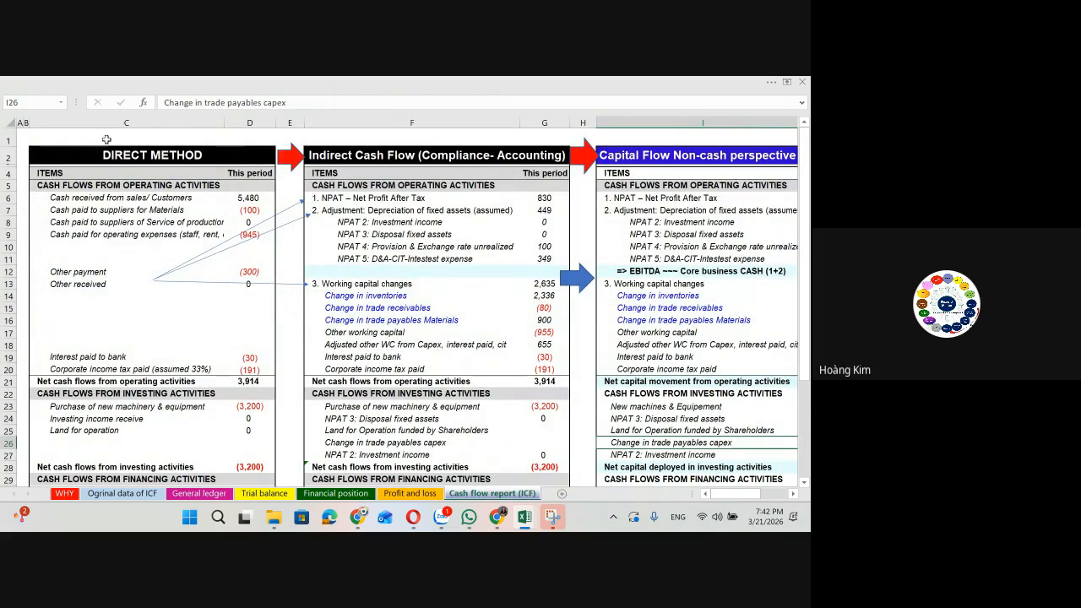
{"action": "left_click_drag", "start_coordinate": [127, 123], "coordinate": [253, 122]}
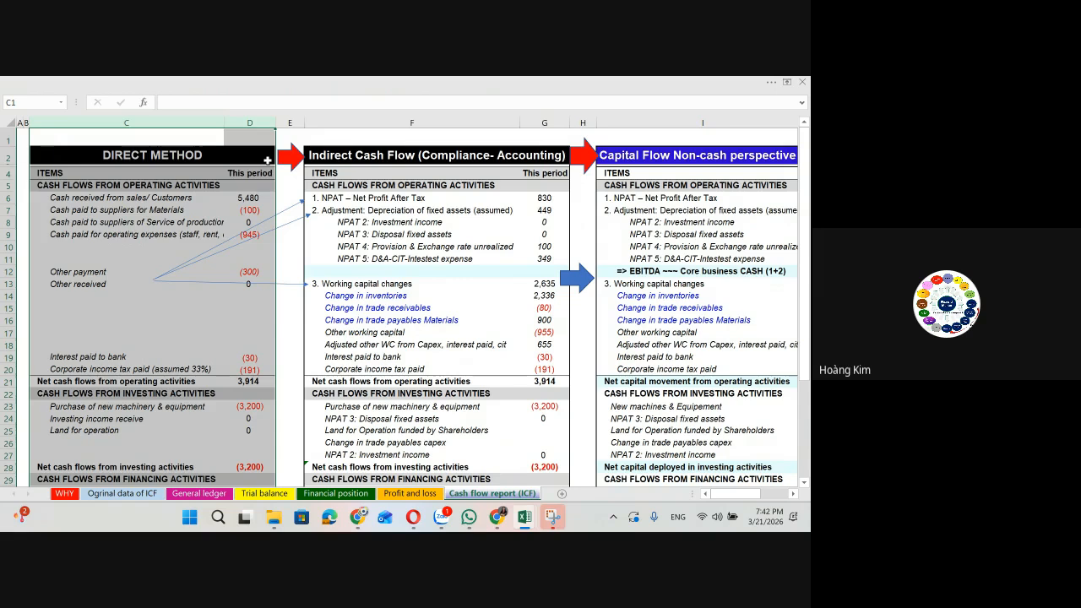
Step: Insert a narrow column K after Opening Balance on the Financial position sheet and give it the header "Different"
{"action": "left_click", "coordinate": [184, 234]}
{"action": "left_click", "coordinate": [361, 494]}
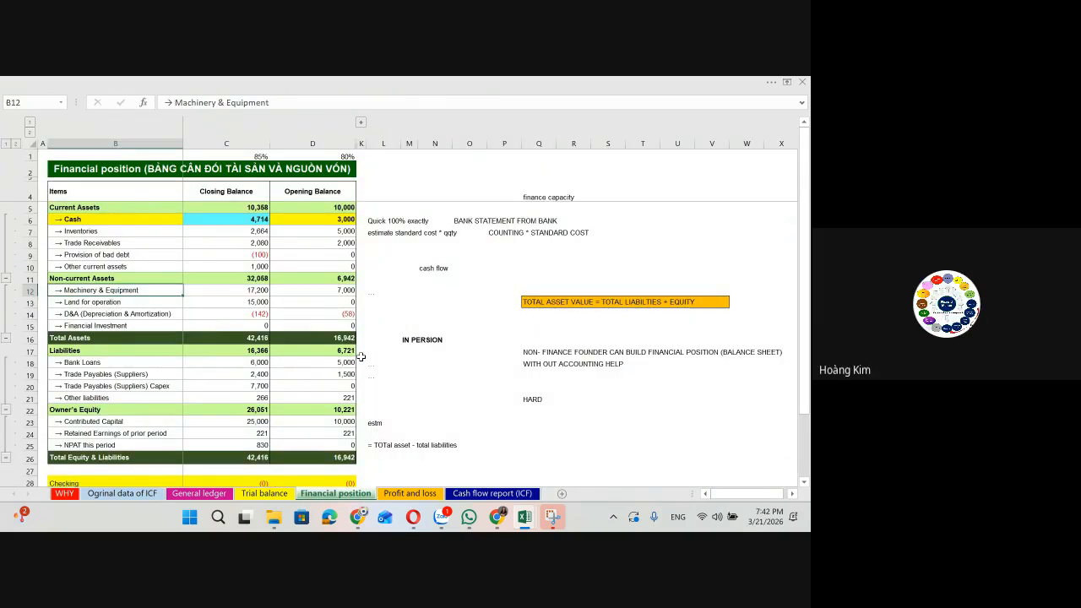
{"action": "left_click", "coordinate": [360, 143]}
{"action": "key", "text": "ctrl+shift+="}
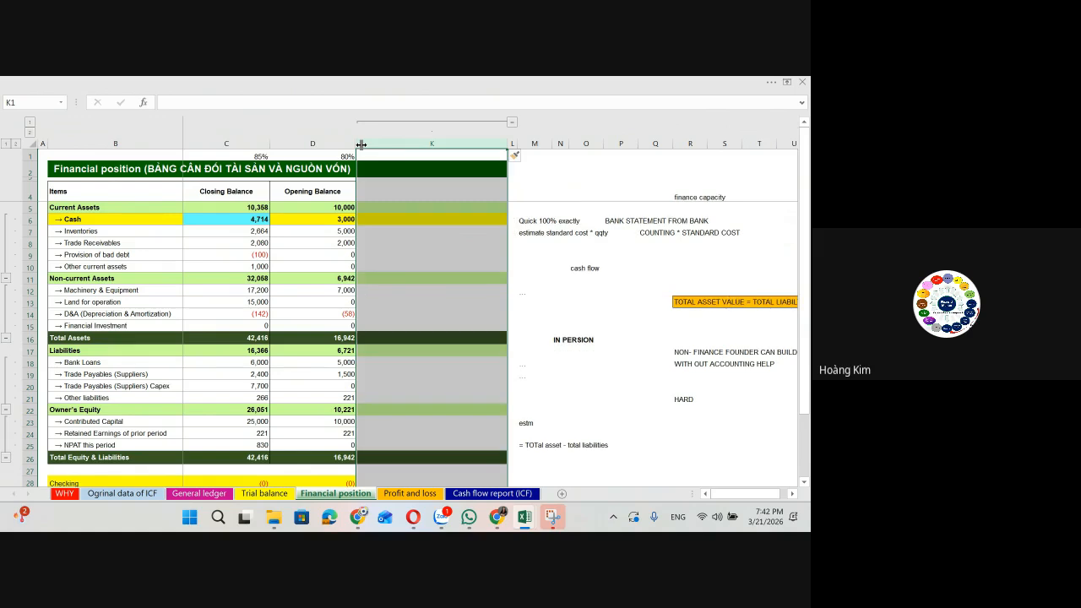
{"action": "left_click_drag", "start_coordinate": [508, 150], "coordinate": [431, 150]}
{"action": "left_click", "coordinate": [385, 194]}
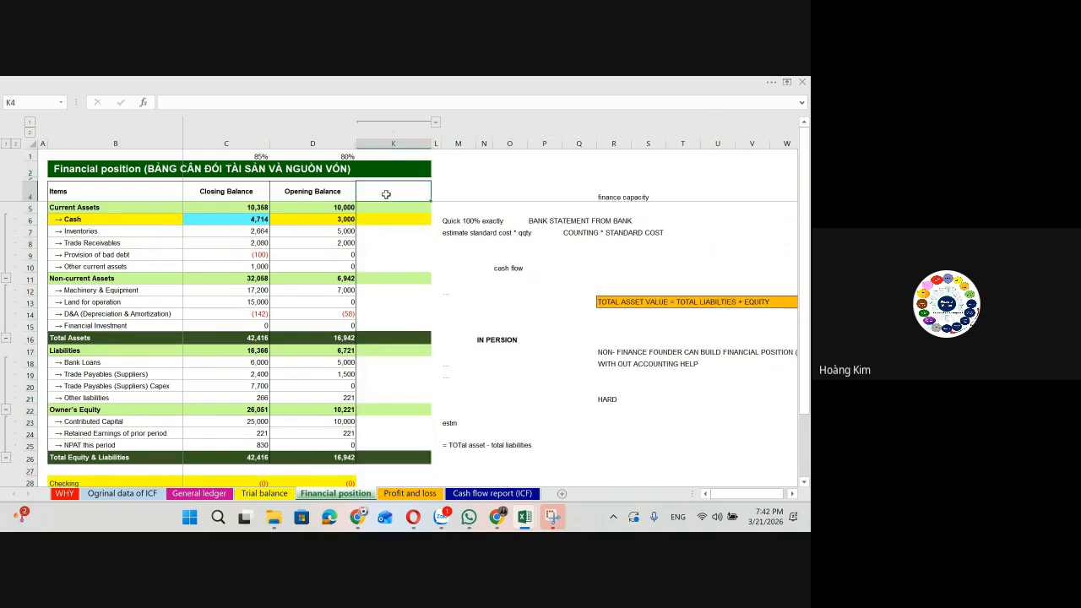
{"action": "type", "text": "Fid"}
{"action": "type", "text": "ent"}
{"action": "key", "text": "Return"}
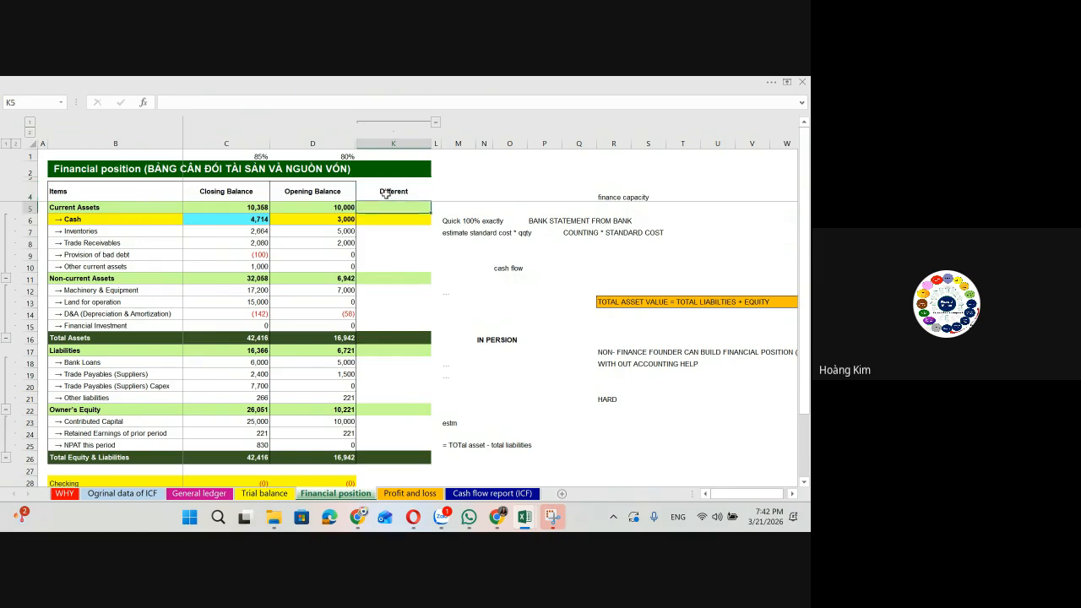
Step: Calculate the Cash row's difference in K6 with the formula =C6-D6
{"action": "key", "text": "Down"}
{"action": "key", "text": "Left"}
{"action": "key", "text": "Left"}
{"action": "key", "text": "Left"}
{"action": "key", "text": "Right"}
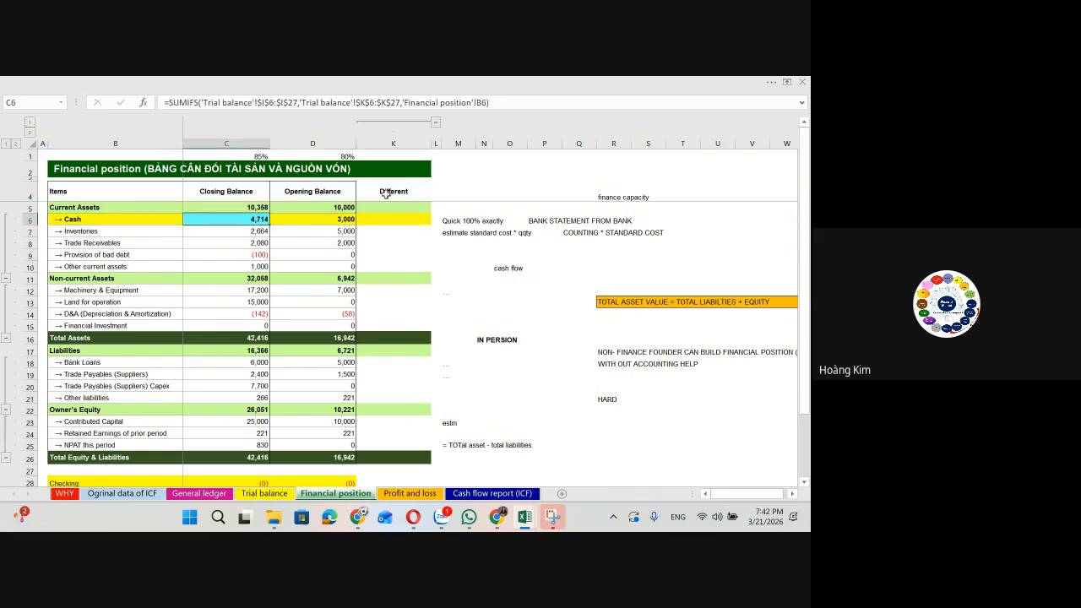
{"action": "key", "text": "Right"}
{"action": "key", "text": "Right"}
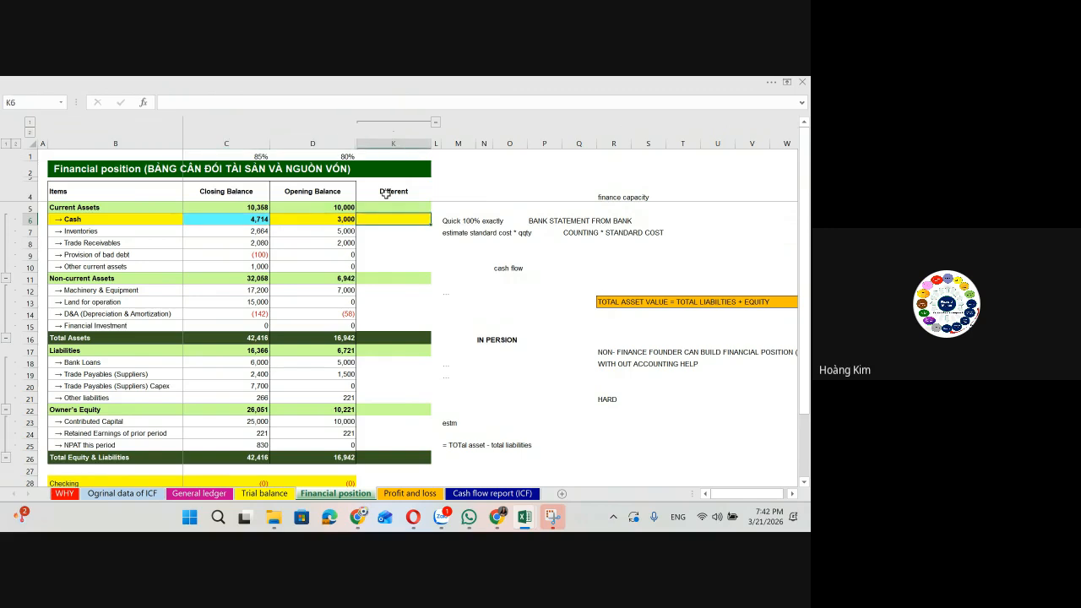
{"action": "type", "text": "=C6-D6"}
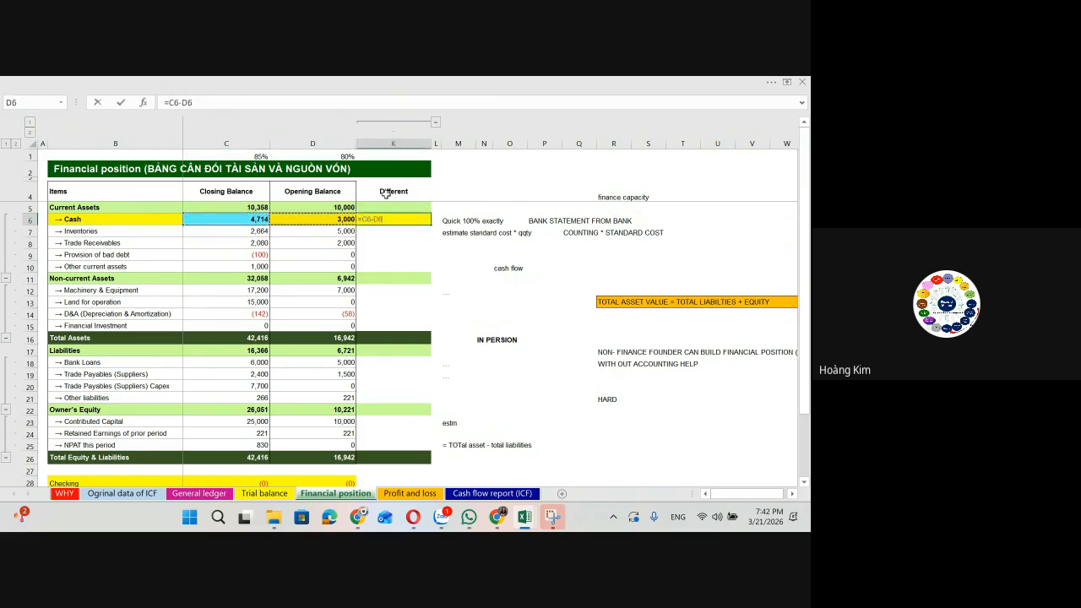
{"action": "key", "text": "Return"}
{"action": "key", "text": "Up"}
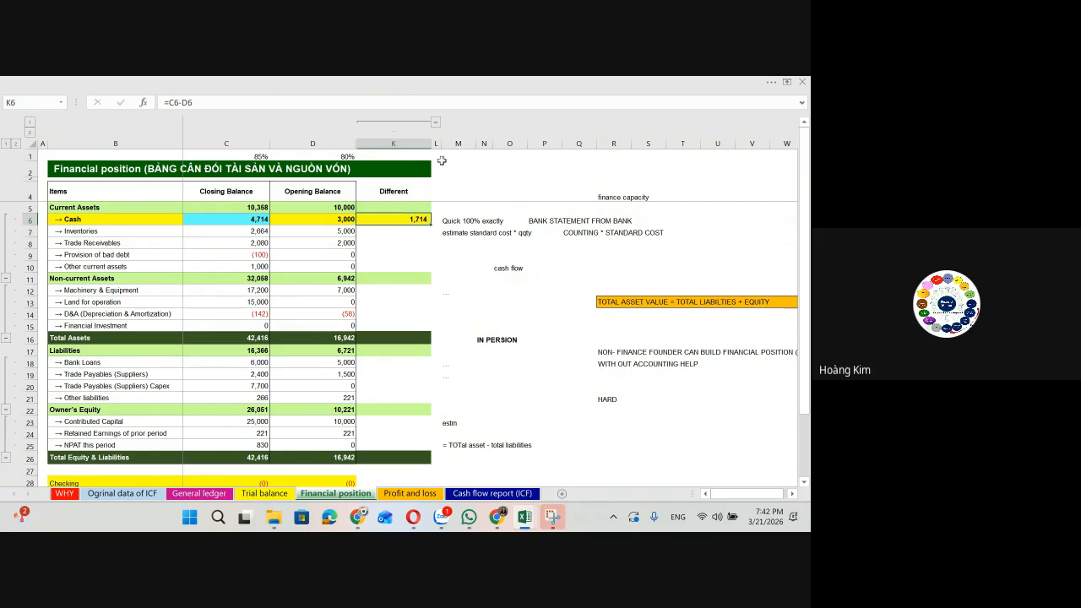
Step: Widen the blank column L and copy the Cash difference formula into K7:K15, Inventories through Financial Investment
{"action": "left_click_drag", "start_coordinate": [446, 150], "coordinate": [492, 160]}
{"action": "left_click", "coordinate": [423, 231]}
{"action": "type", "text": "="}
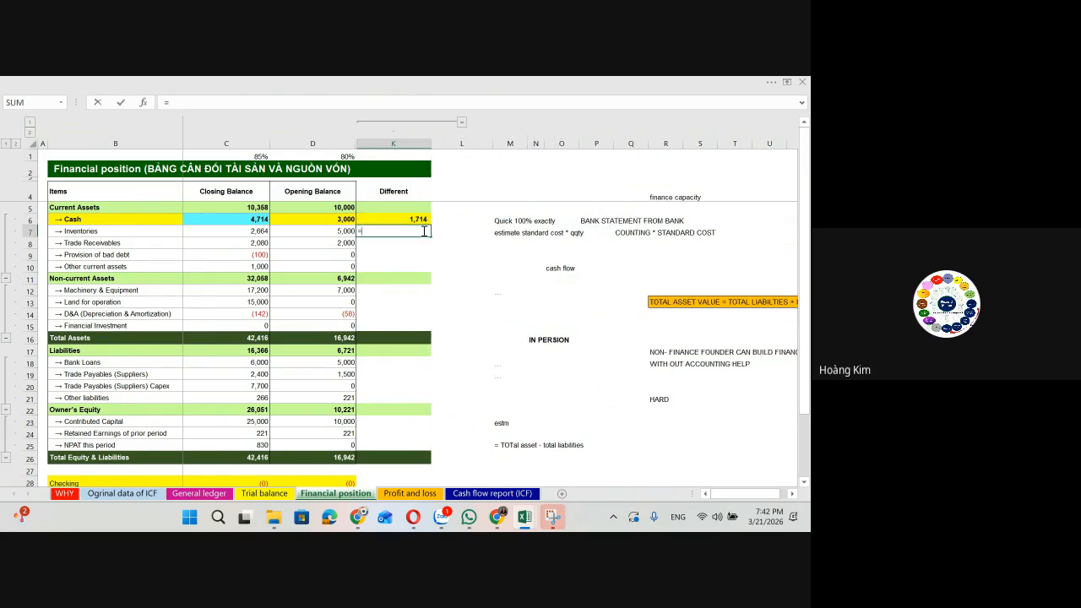
{"action": "key", "text": "Escape"}
{"action": "key", "text": "Up"}
{"action": "key", "text": "ctrl+c"}
{"action": "key", "text": "Down"}
{"action": "key", "text": "shift+Down"}
{"action": "key", "text": "shift+Down"}
{"action": "key", "text": "shift+Down"}
{"action": "key", "text": "shift+Down"}
{"action": "key", "text": "shift+Down"}
{"action": "key", "text": "shift+Down"}
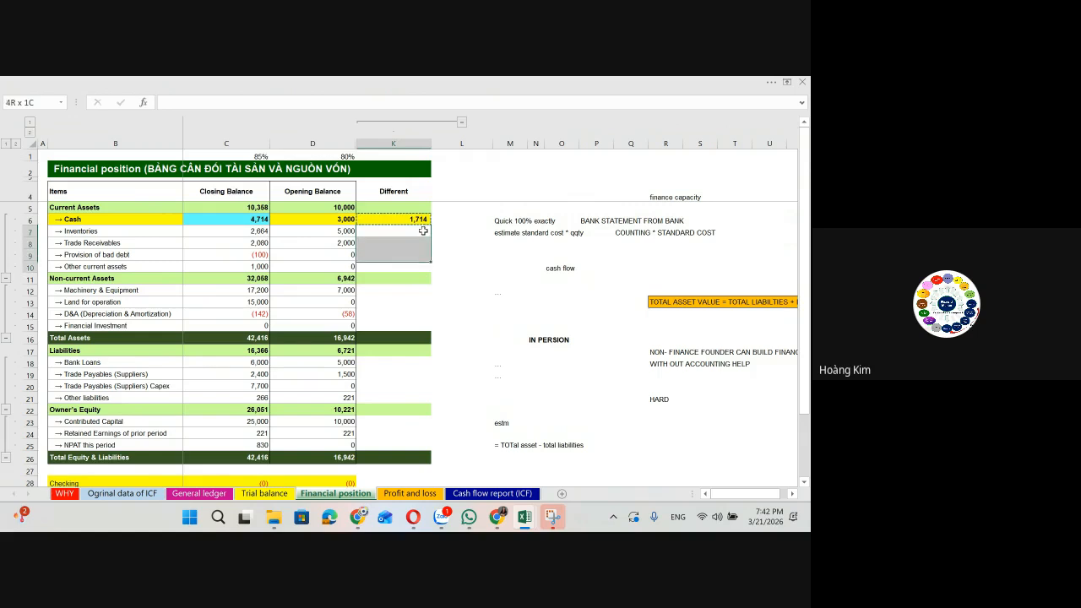
{"action": "key", "text": "shift+Down"}
{"action": "key", "text": "shift+Down"}
{"action": "key", "text": "ctrl+v"}
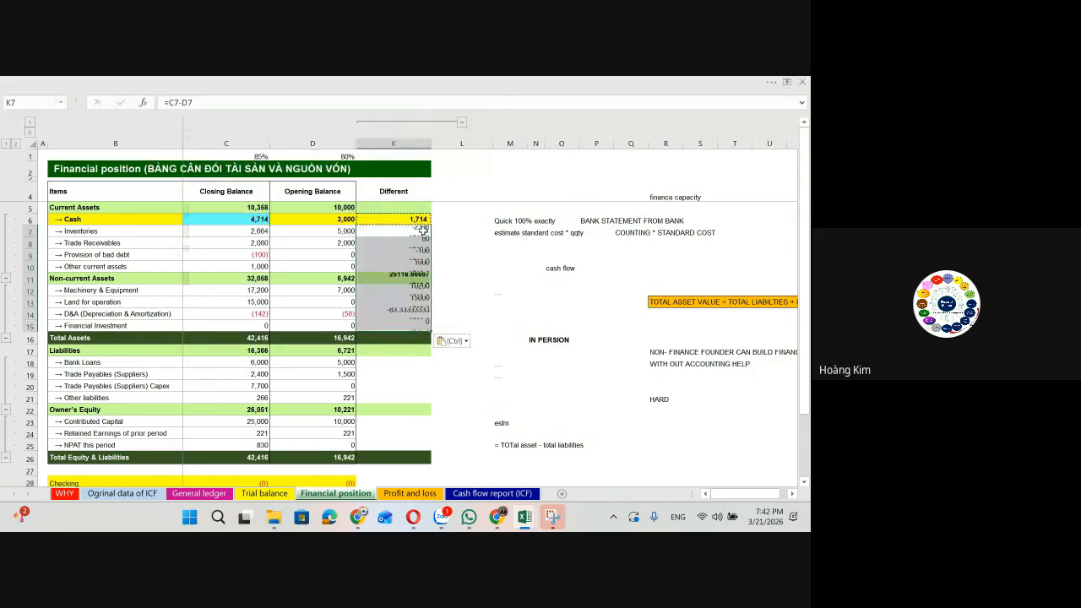
Step: Copy the difference formula from K15 into K16:K26, Total Assets through Total Equity & Liabilities
{"action": "key", "text": "Down"}
{"action": "key", "text": "Down"}
{"action": "key", "text": "Down"}
{"action": "key", "text": "Down"}
{"action": "key", "text": "Down"}
{"action": "key", "text": "Down"}
{"action": "key", "text": "Down"}
{"action": "key", "text": "Down"}
{"action": "key", "text": "ctrl+c"}
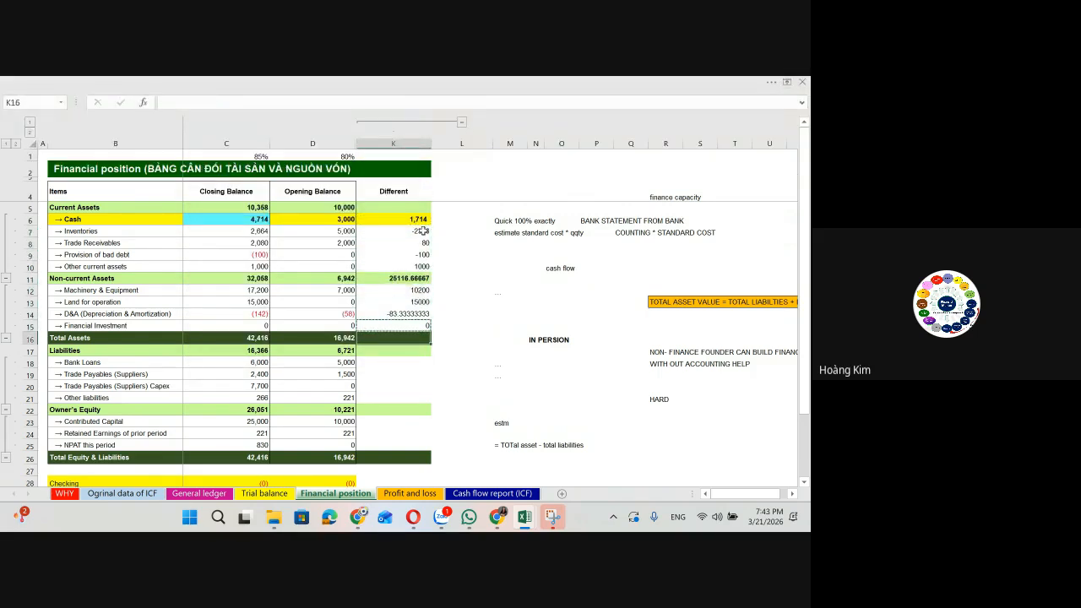
{"action": "key", "text": "shift+Down"}
{"action": "key", "text": "shift+Down"}
{"action": "key", "text": "shift+Down"}
{"action": "key", "text": "shift+Down"}
{"action": "key", "text": "shift+Down"}
{"action": "key", "text": "shift+Down"}
{"action": "key", "text": "shift+Down"}
{"action": "key", "text": "shift+Down"}
{"action": "key", "text": "shift+Down"}
{"action": "key", "text": "shift+Down"}
{"action": "key", "text": "shift+Down"}
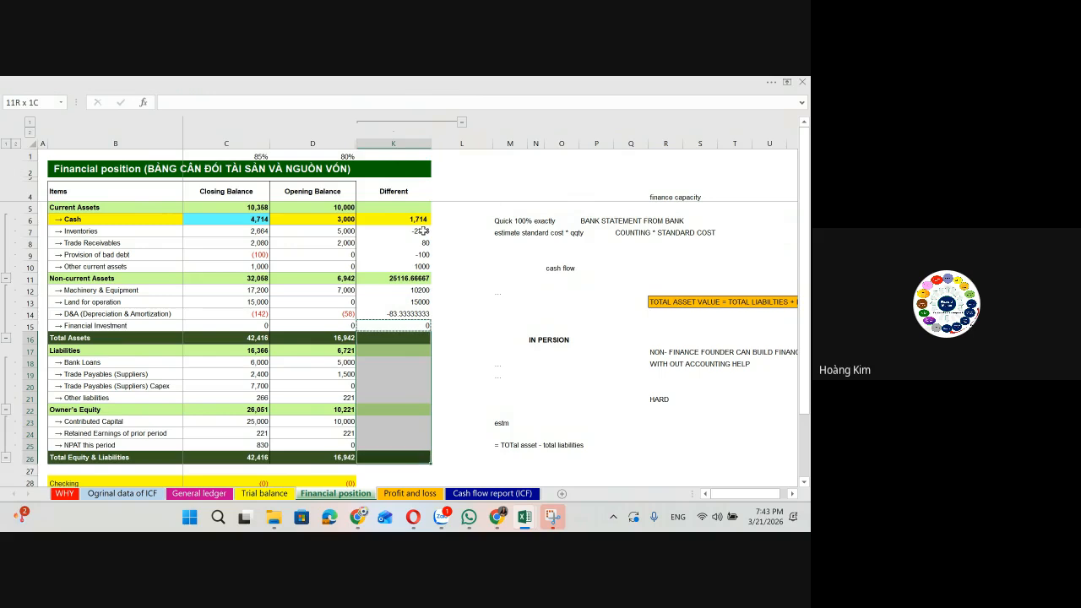
{"action": "key", "text": "ctrl+v"}
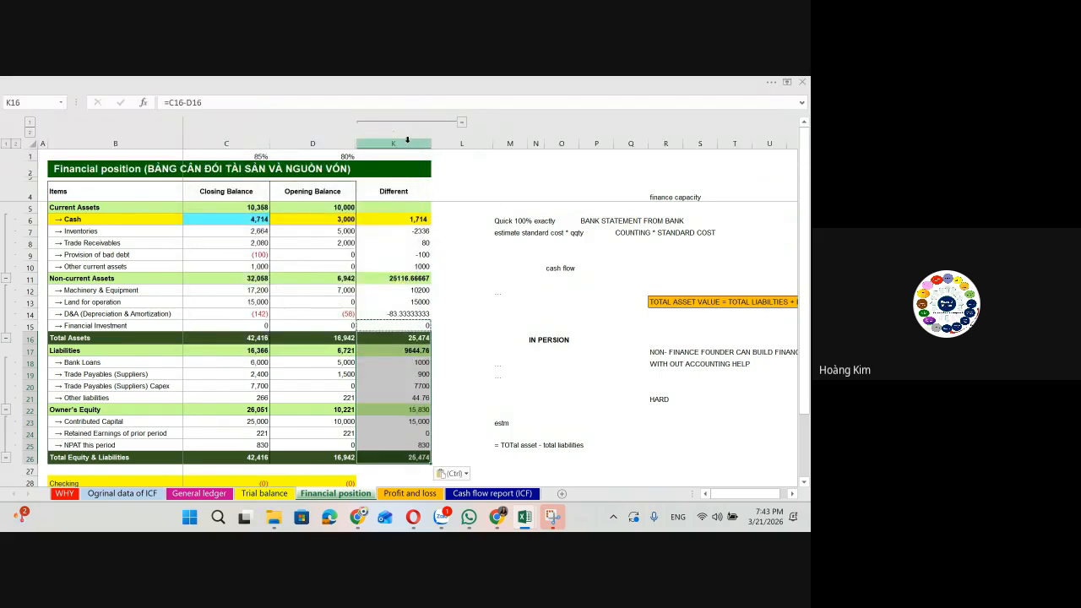
Step: Format the Different column with comma style and no decimals, and collapse the ribbon again
{"action": "left_click", "coordinate": [786, 82]}
{"action": "left_click", "coordinate": [732, 177]}
{"action": "left_click", "coordinate": [392, 227]}
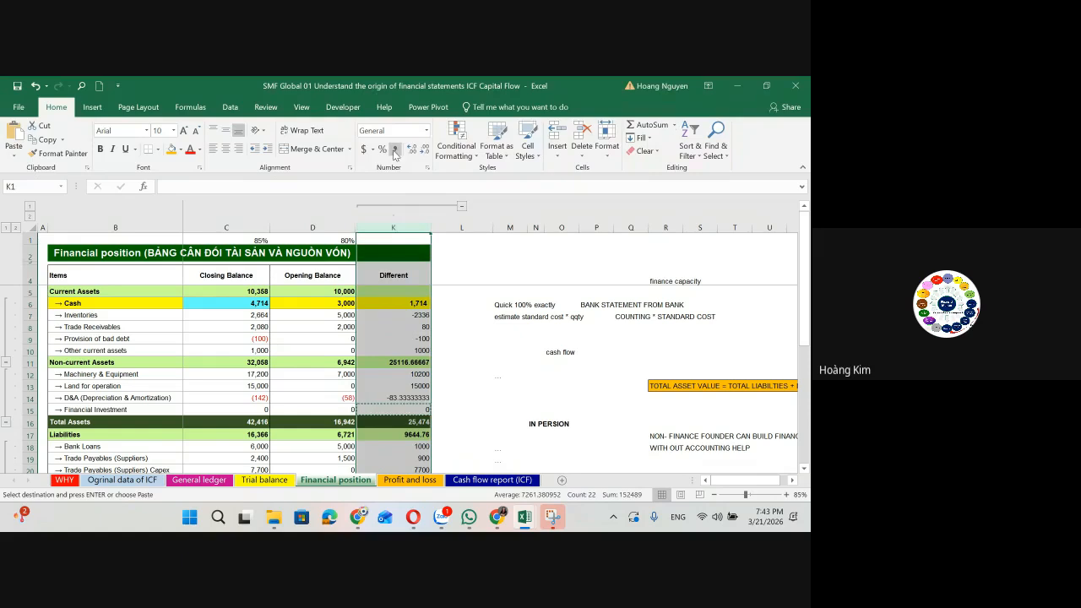
{"action": "left_click", "coordinate": [394, 149]}
{"action": "left_click", "coordinate": [424, 148]}
{"action": "left_click", "coordinate": [425, 148]}
{"action": "left_click", "coordinate": [393, 338]}
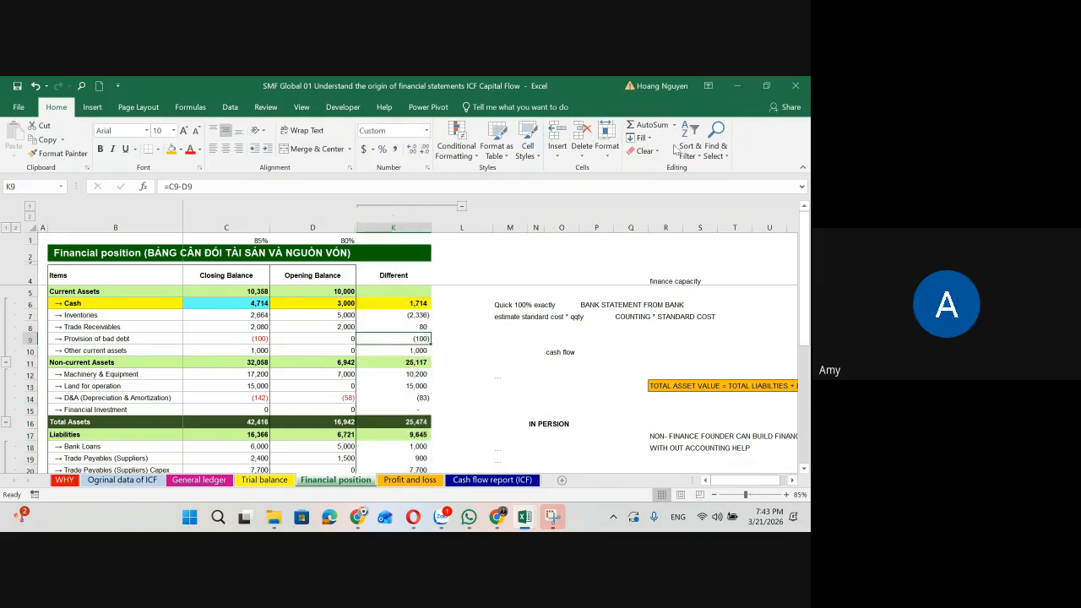
{"action": "left_click", "coordinate": [709, 87]}
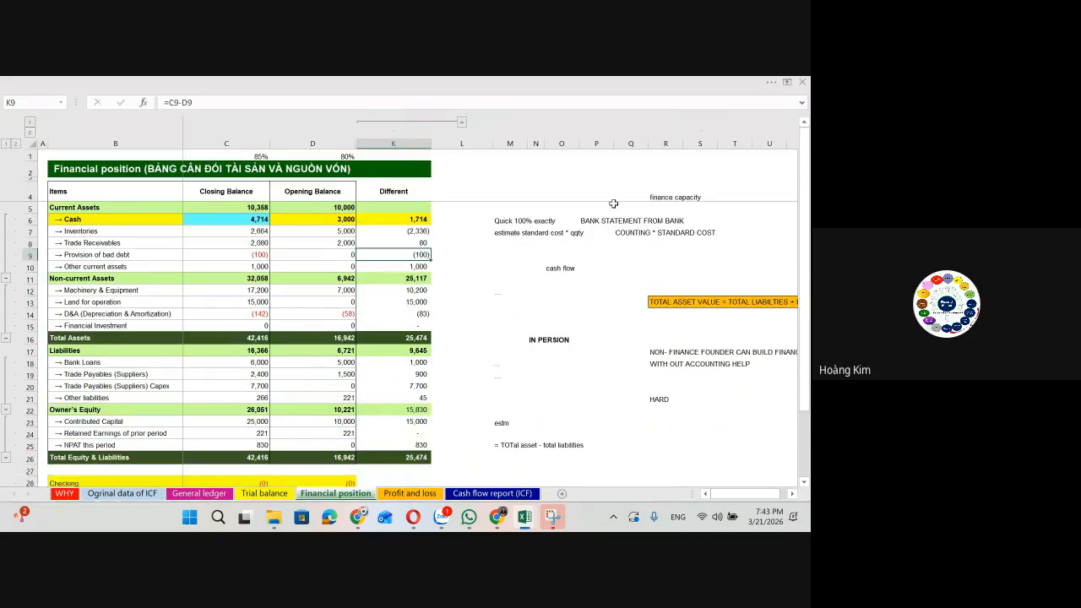
Step: Fill in the Different column's Checking cell K28, using the Total Assets and Total Equity & Liabilities differences as reference
{"action": "left_click", "coordinate": [477, 264]}
{"action": "left_click", "coordinate": [416, 457]}
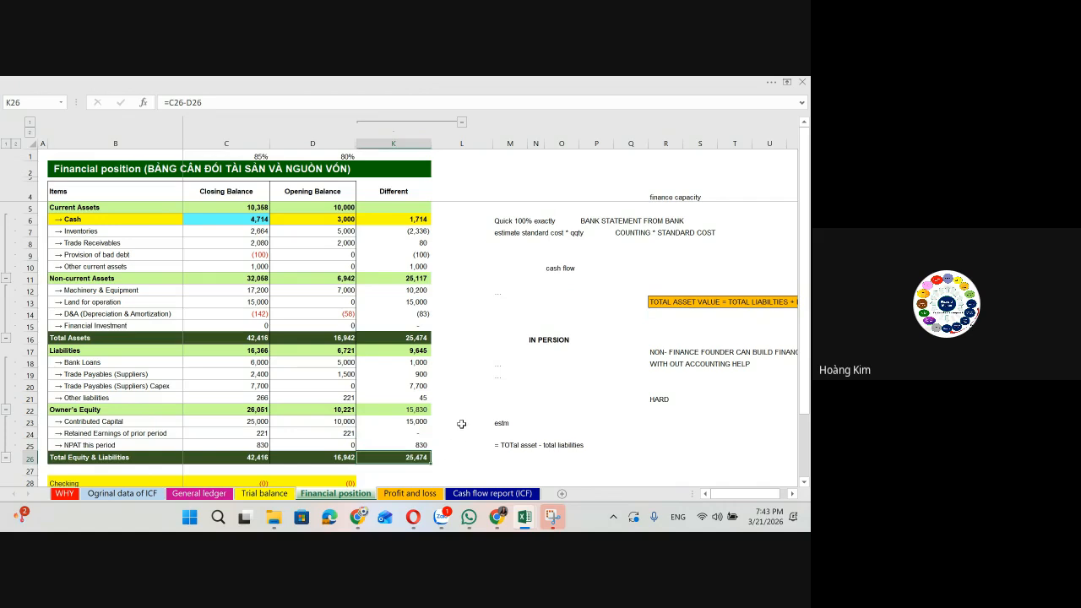
{"action": "key", "text": "Down"}
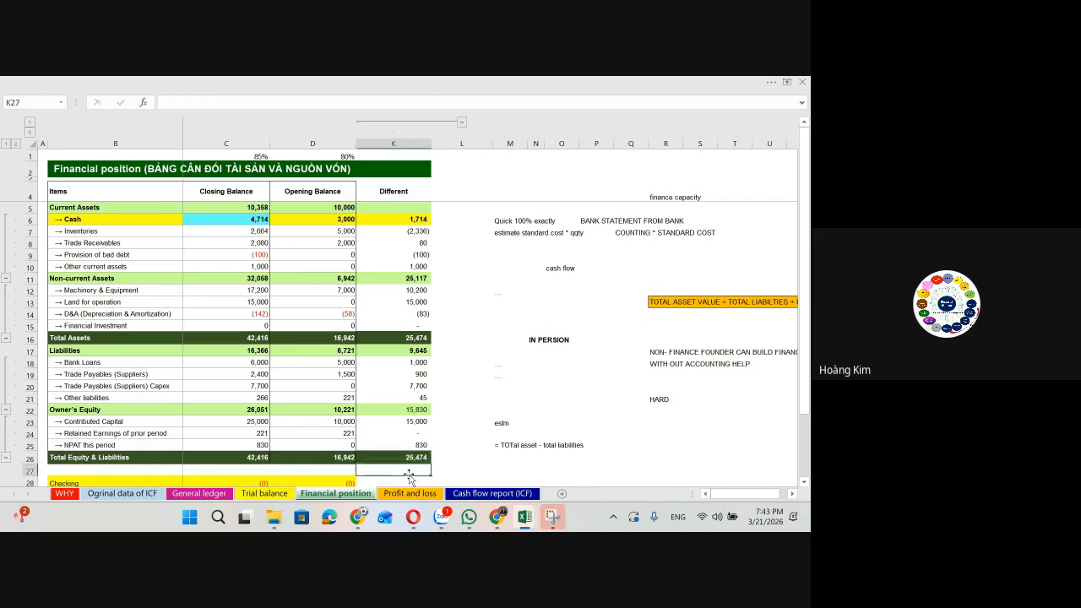
{"action": "left_click", "coordinate": [408, 338]}
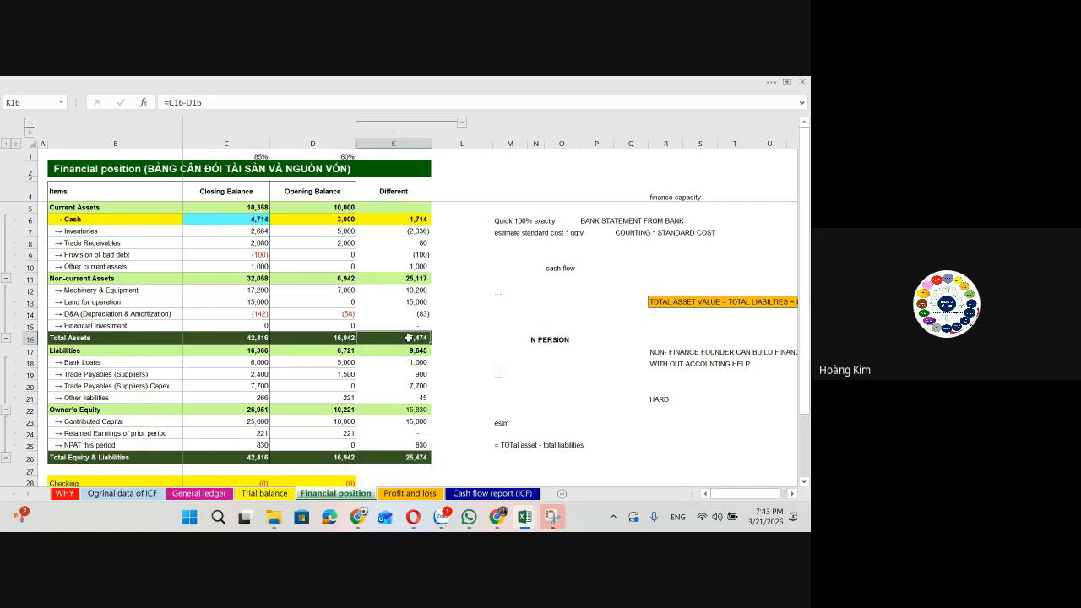
{"action": "left_click", "coordinate": [410, 469]}
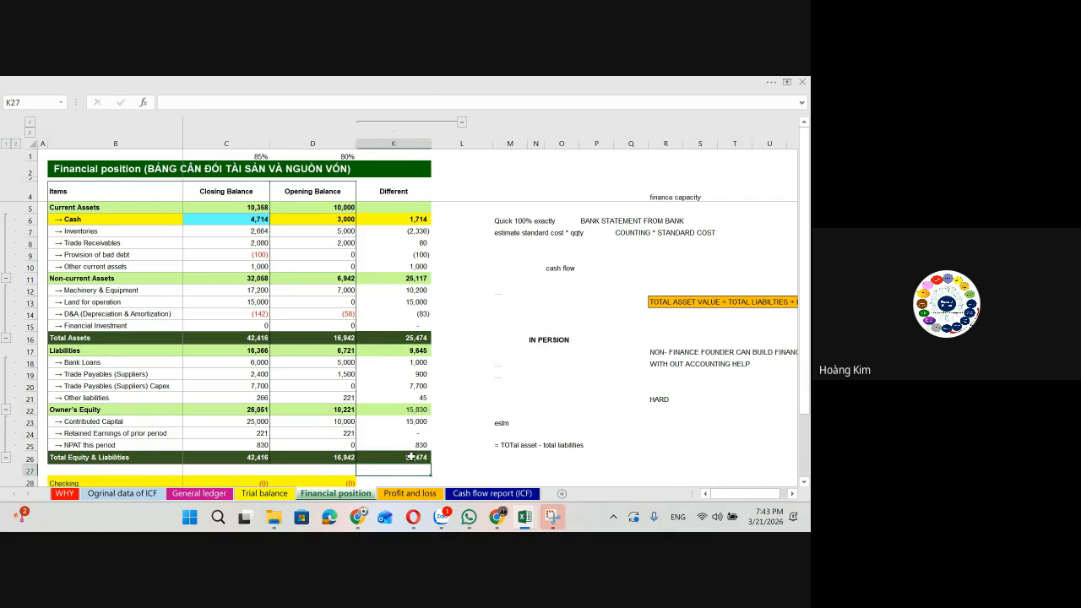
{"action": "left_click", "coordinate": [403, 483]}
{"action": "key", "text": "Down"}
Step: Draw an unfilled, outlined rectangle around the Cash difference in K6
{"action": "left_click", "coordinate": [417, 219]}
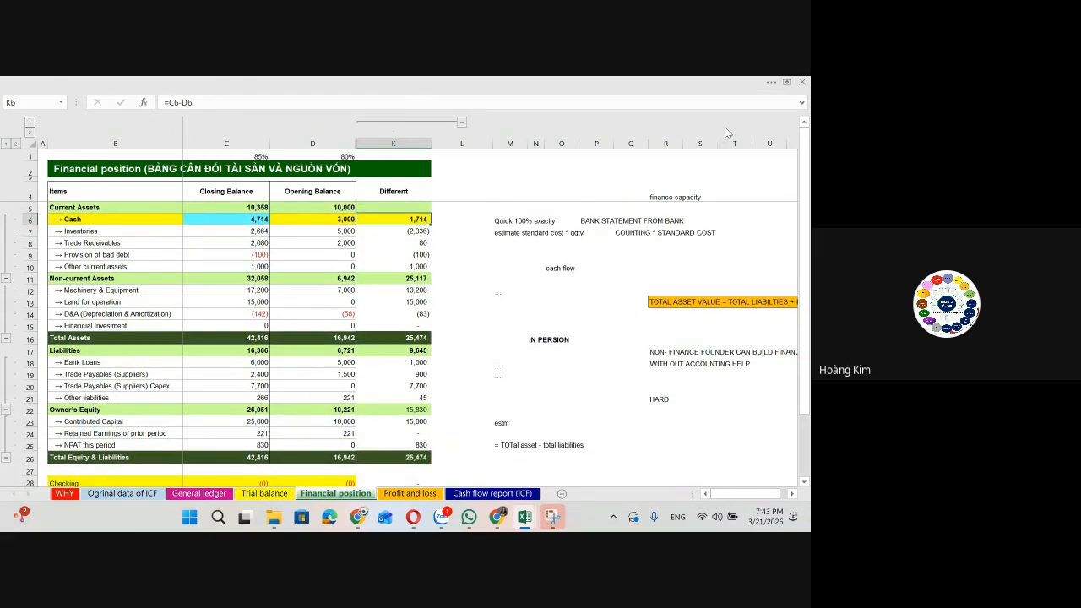
{"action": "left_click", "coordinate": [786, 83]}
{"action": "left_click", "coordinate": [772, 175]}
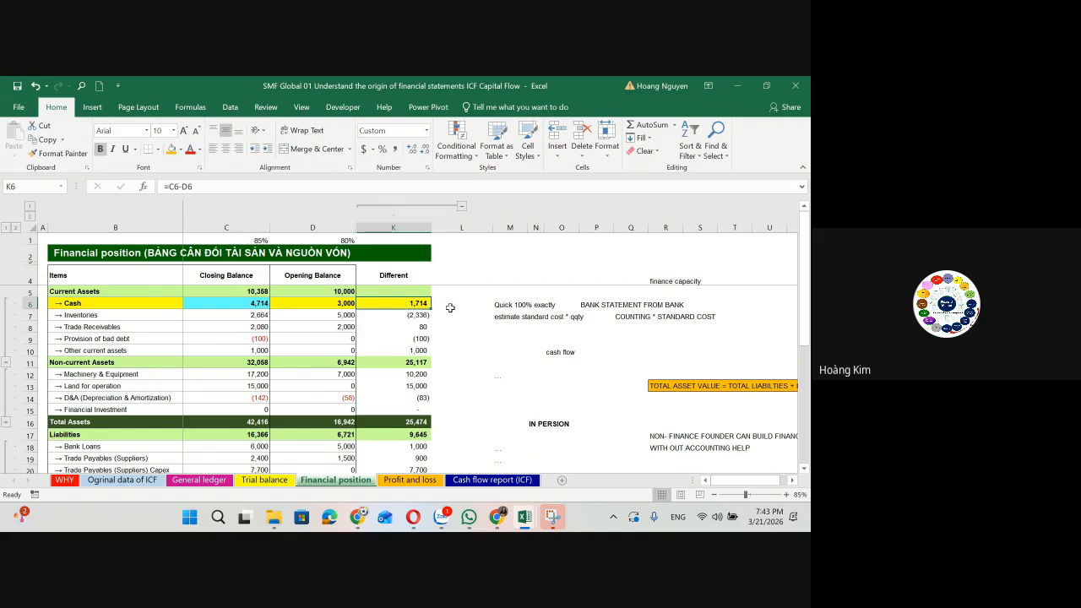
{"action": "left_click", "coordinate": [92, 107]}
{"action": "left_click", "coordinate": [196, 125]}
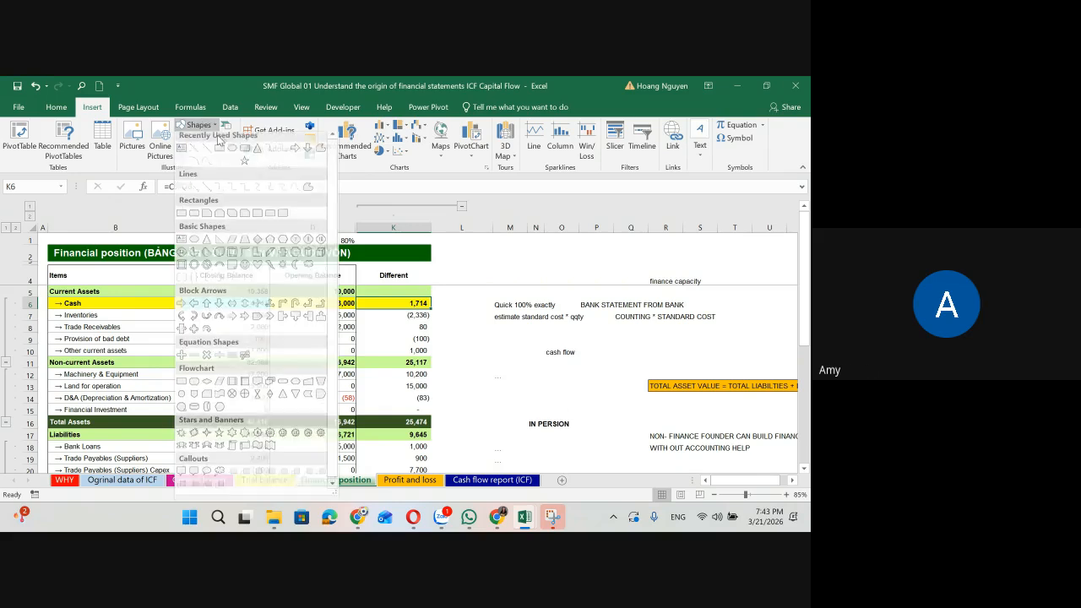
{"action": "left_click", "coordinate": [219, 155]}
{"action": "left_click_drag", "start_coordinate": [393, 291], "coordinate": [435, 310]}
{"action": "key", "text": "Delete"}
{"action": "left_click", "coordinate": [459, 301]}
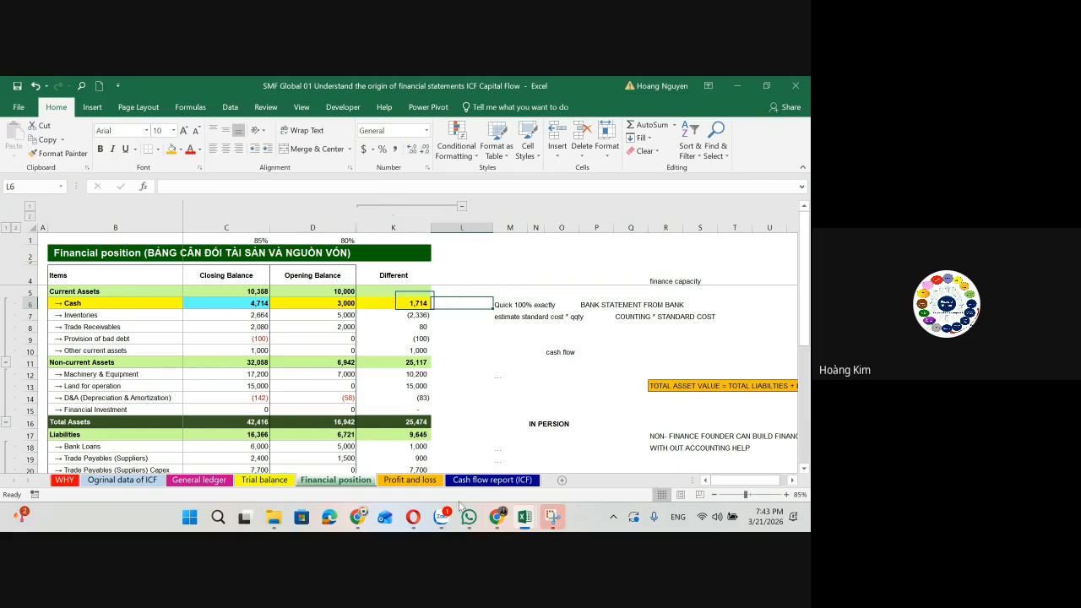
Step: Highlight the Direct Method columns C:D on the Cash flow report (ICF) sheet and hide the ribbon to show more rows
{"action": "left_click", "coordinate": [492, 479]}
{"action": "left_click", "coordinate": [140, 207]}
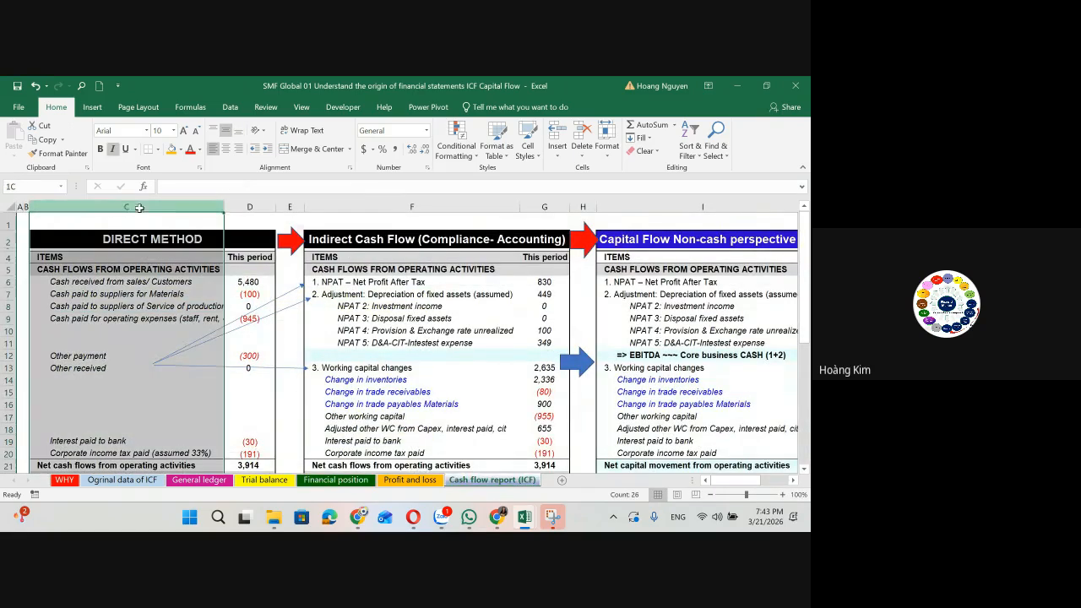
{"action": "left_click_drag", "start_coordinate": [140, 207], "coordinate": [253, 216]}
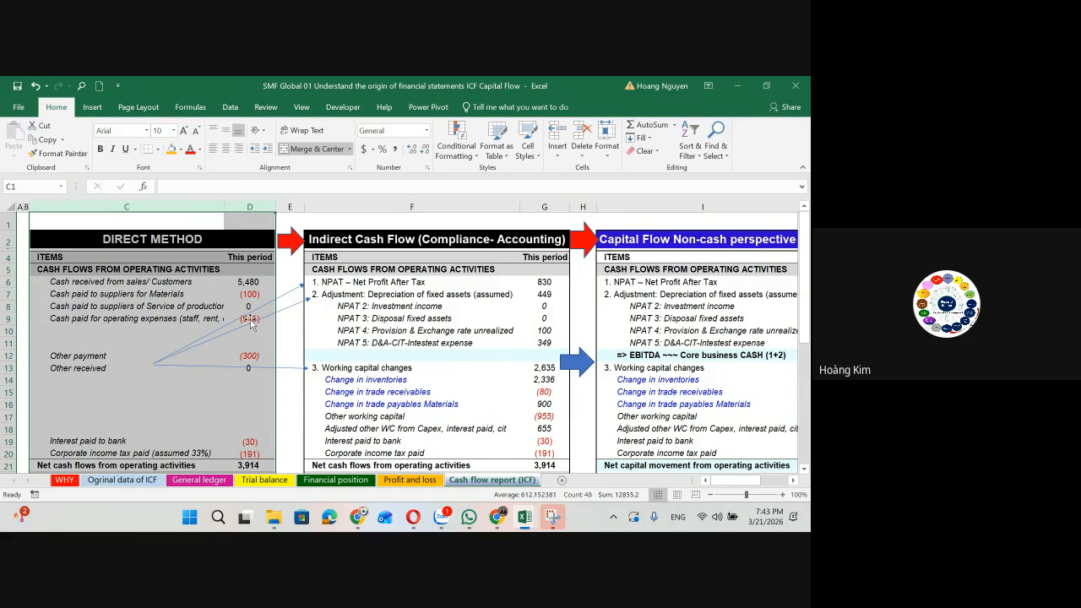
{"action": "left_click", "coordinate": [237, 390]}
{"action": "scroll", "coordinate": [295, 396], "scroll_direction": "down", "scroll_amount": 3}
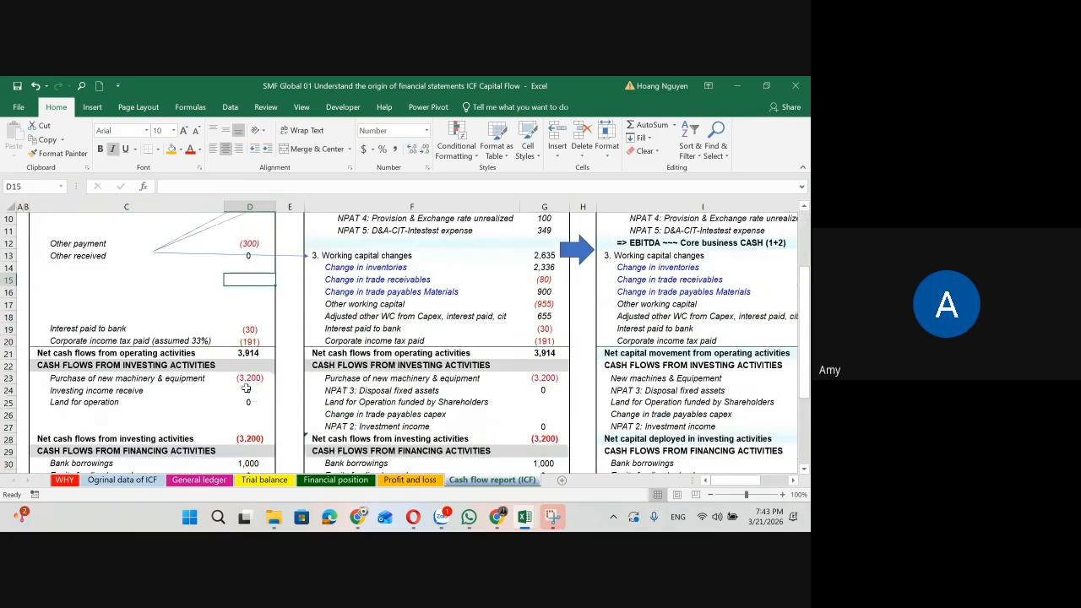
{"action": "left_click", "coordinate": [709, 85]}
{"action": "left_click", "coordinate": [870, 36]}
{"action": "scroll", "coordinate": [87, 210], "scroll_direction": "up", "scroll_amount": 3}
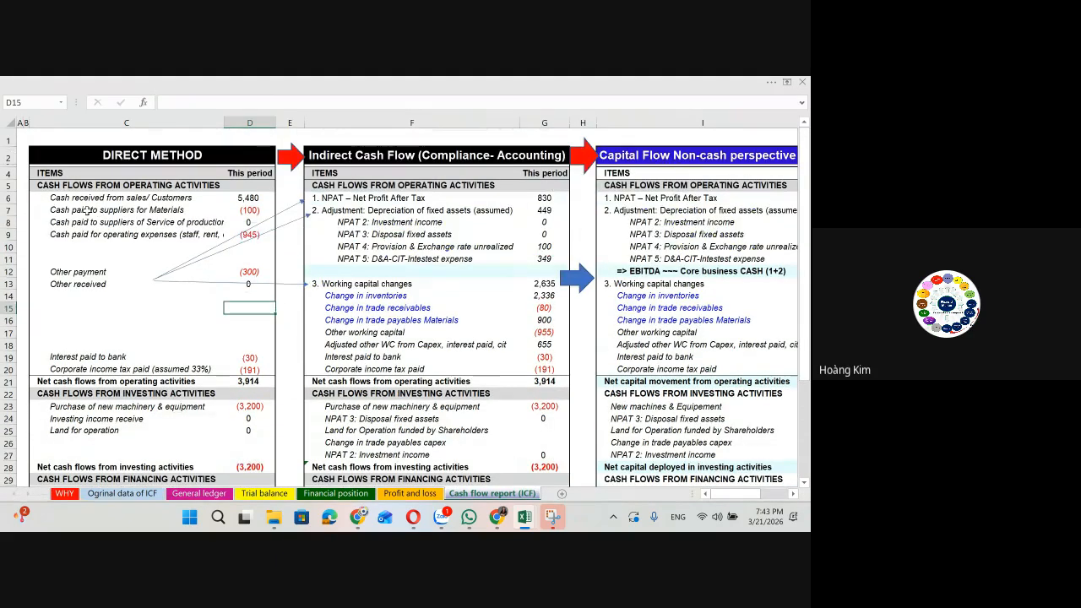
Step: Review the Direct Method lines from cash received from customers to the closing cash balance, and return to the Financial position sheet
{"action": "left_click_drag", "start_coordinate": [82, 196], "coordinate": [253, 200]}
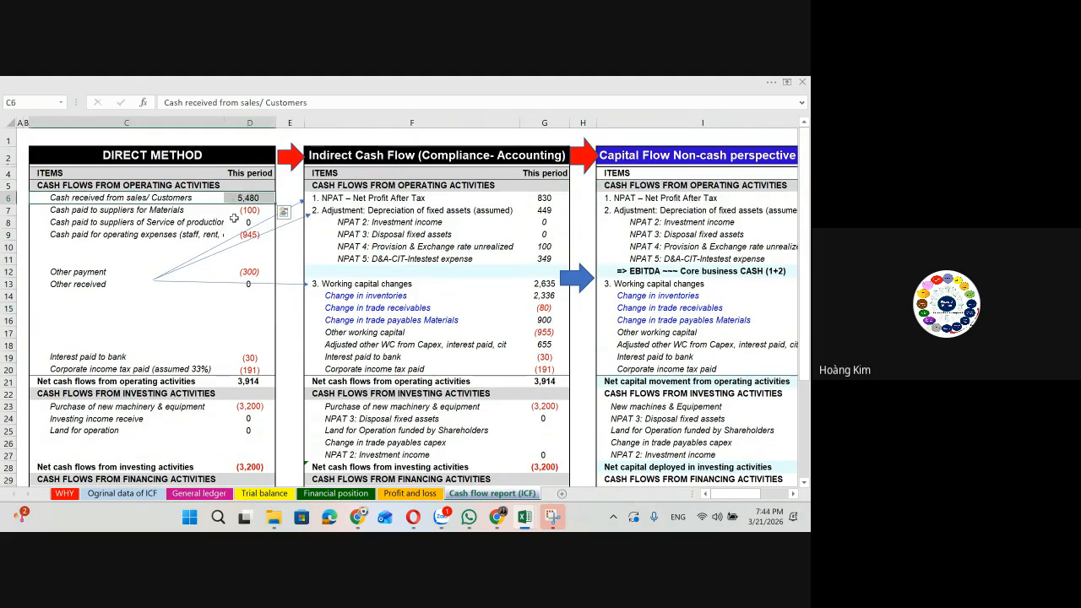
{"action": "left_click", "coordinate": [243, 211]}
{"action": "left_click", "coordinate": [203, 211]}
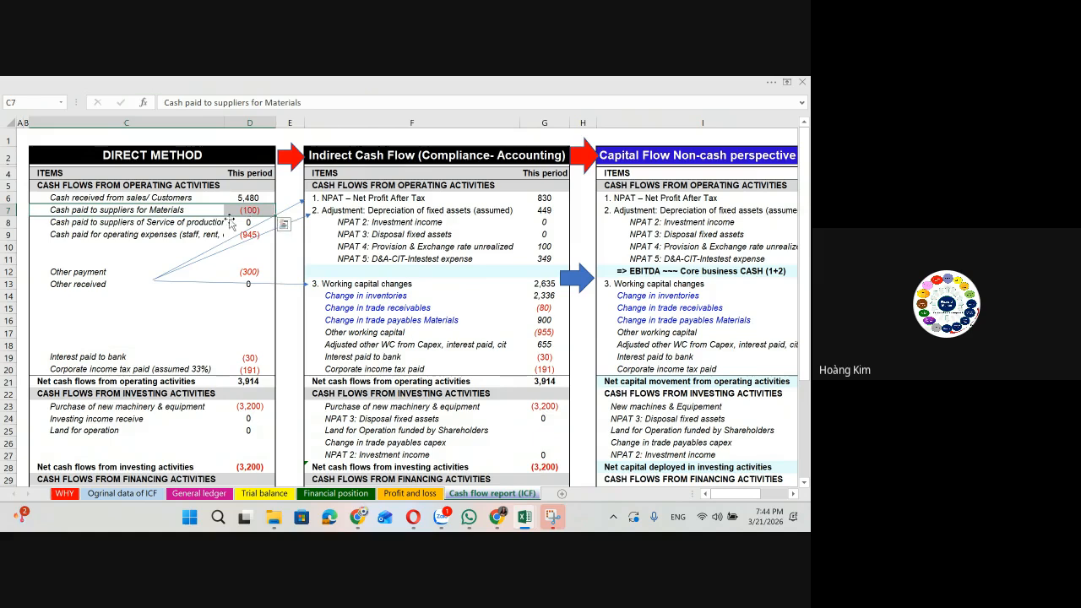
{"action": "left_click", "coordinate": [204, 236]}
{"action": "left_click", "coordinate": [249, 272]}
{"action": "scroll", "coordinate": [221, 404], "scroll_direction": "down", "scroll_amount": 4}
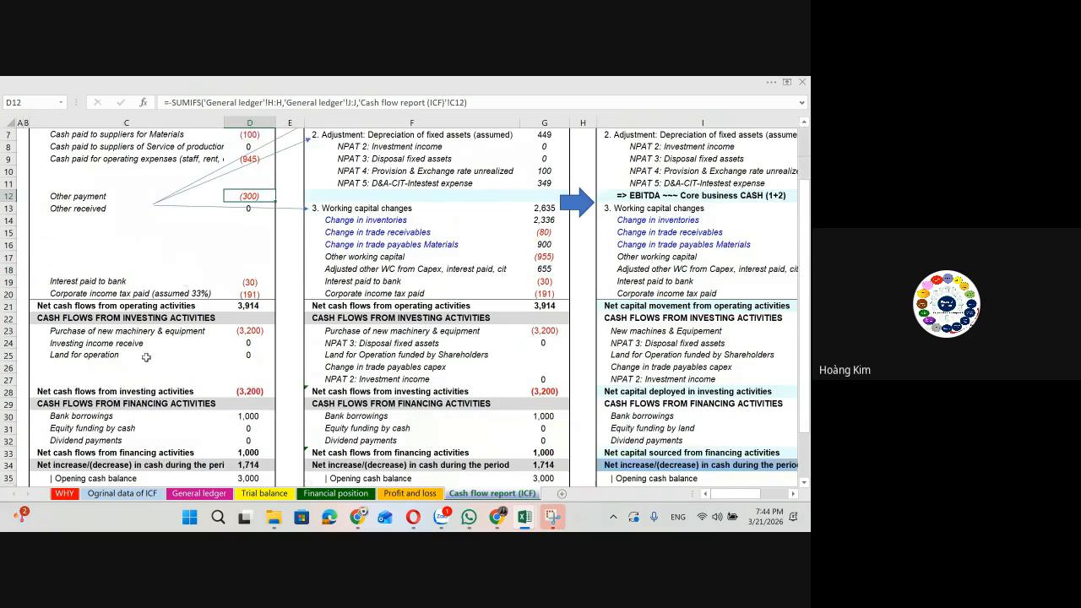
{"action": "left_click", "coordinate": [260, 418]}
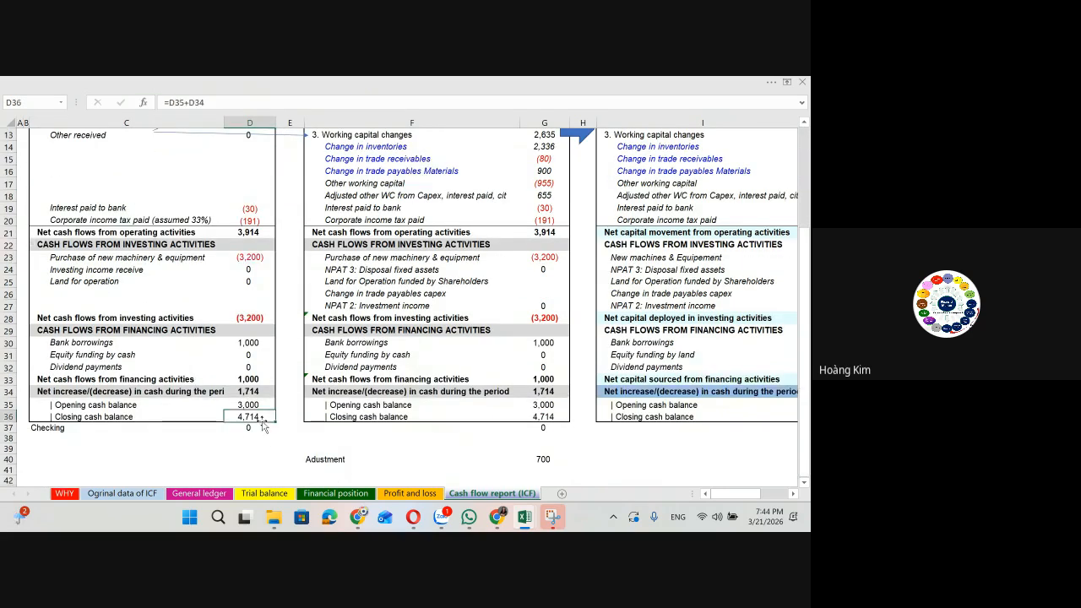
{"action": "scroll", "coordinate": [262, 425], "scroll_direction": "up", "scroll_amount": 4}
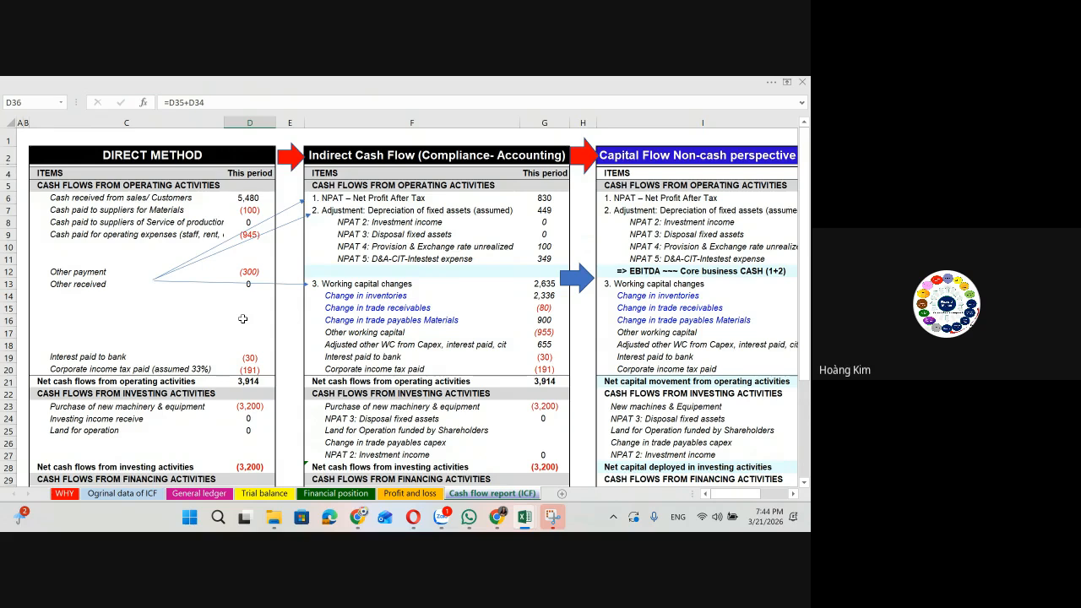
{"action": "left_click", "coordinate": [322, 497]}
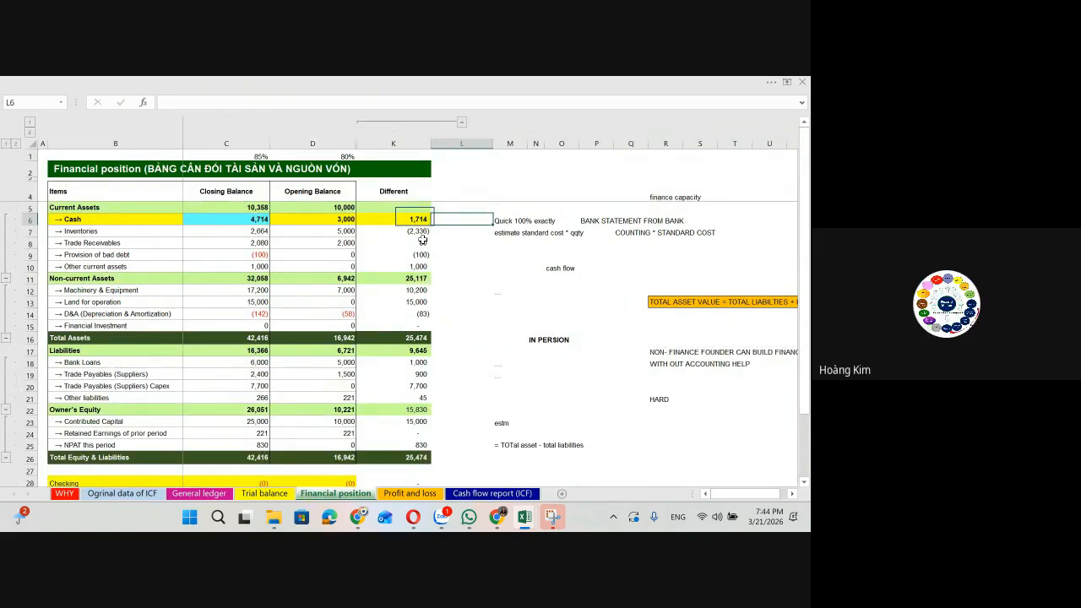
Step: Point out the Cash difference in K6, the non-cash asset differences K7:K15 and the liabilities and equity differences K18:K25
{"action": "left_click", "coordinate": [418, 218]}
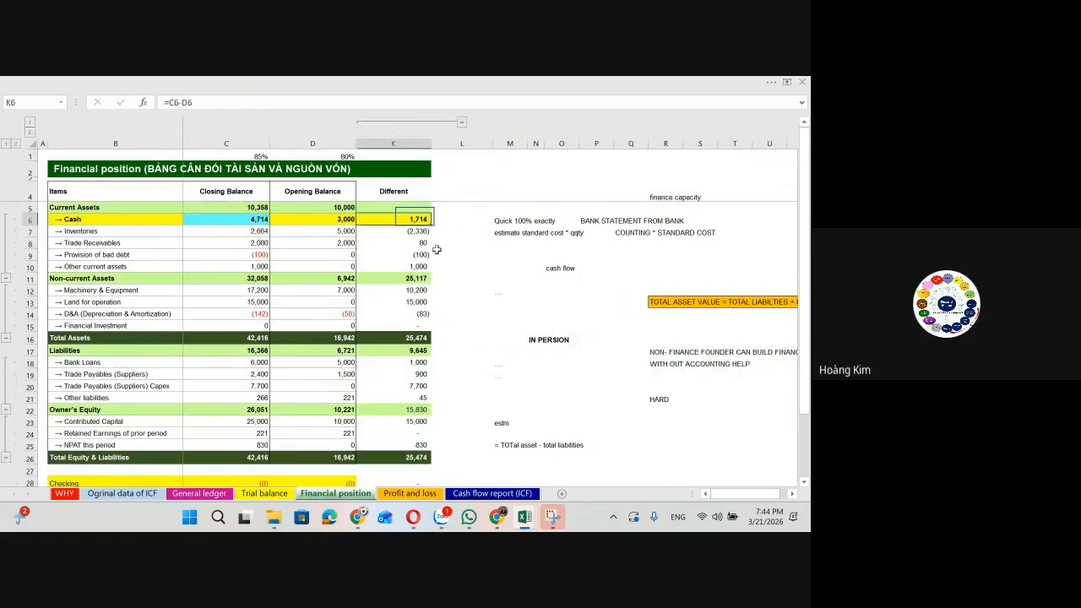
{"action": "left_click_drag", "start_coordinate": [421, 232], "coordinate": [418, 323]}
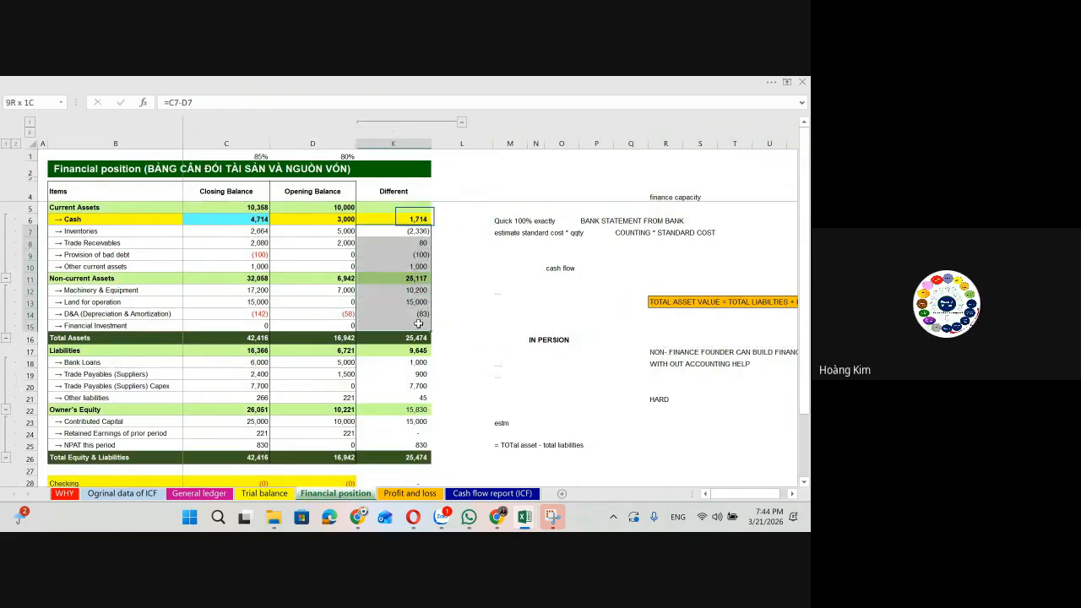
{"action": "left_click_drag", "start_coordinate": [410, 363], "coordinate": [412, 442]}
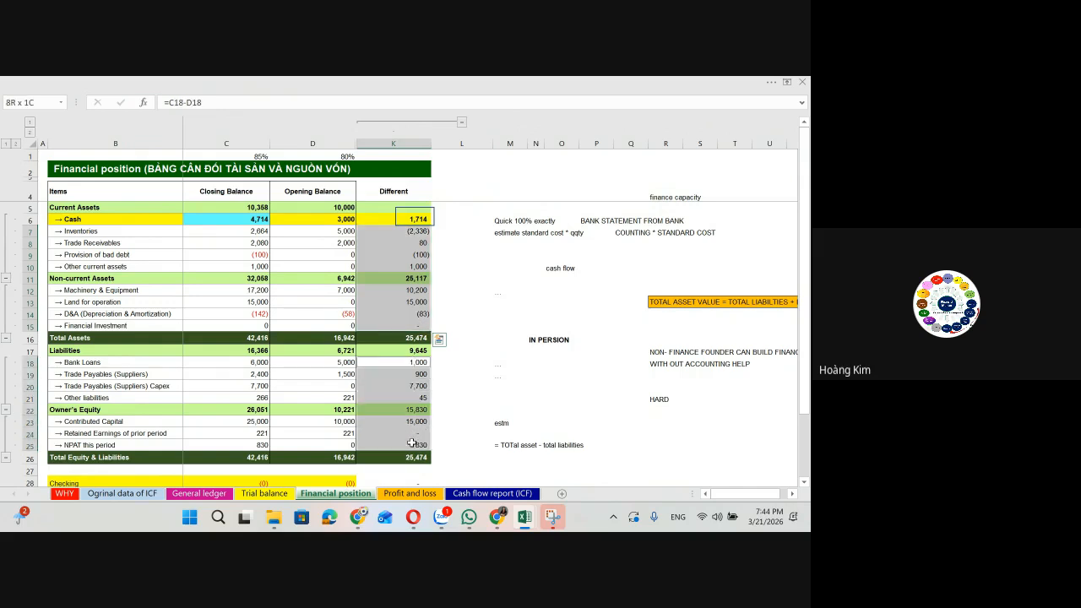
{"action": "left_click", "coordinate": [464, 279]}
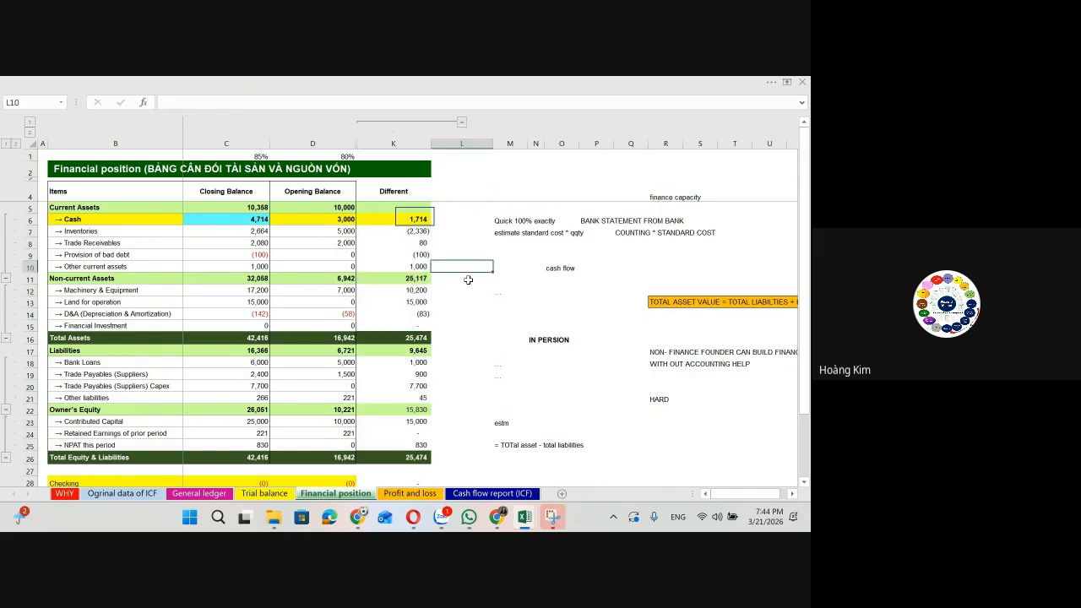
{"action": "key", "text": "Left"}
{"action": "key", "text": "Left"}
{"action": "key", "text": "F2"}
{"action": "key", "text": "Escape"}
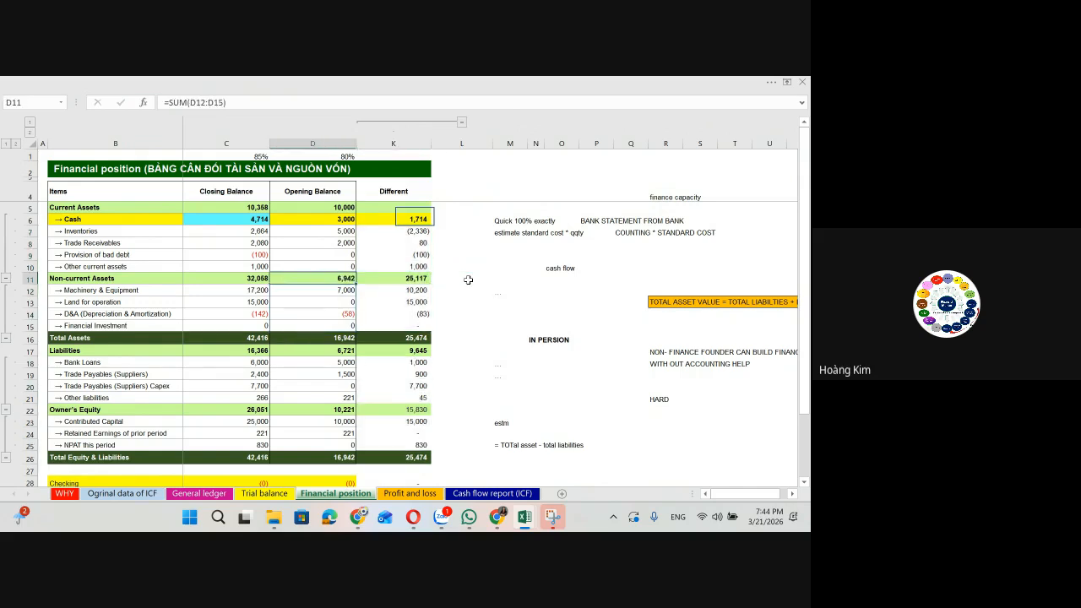
{"action": "key", "text": "Up"}
{"action": "key", "text": "Up"}
{"action": "key", "text": "Up"}
{"action": "key", "text": "F2"}
{"action": "key", "text": "Escape"}
{"action": "key", "text": "Right"}
{"action": "key", "text": "Right"}
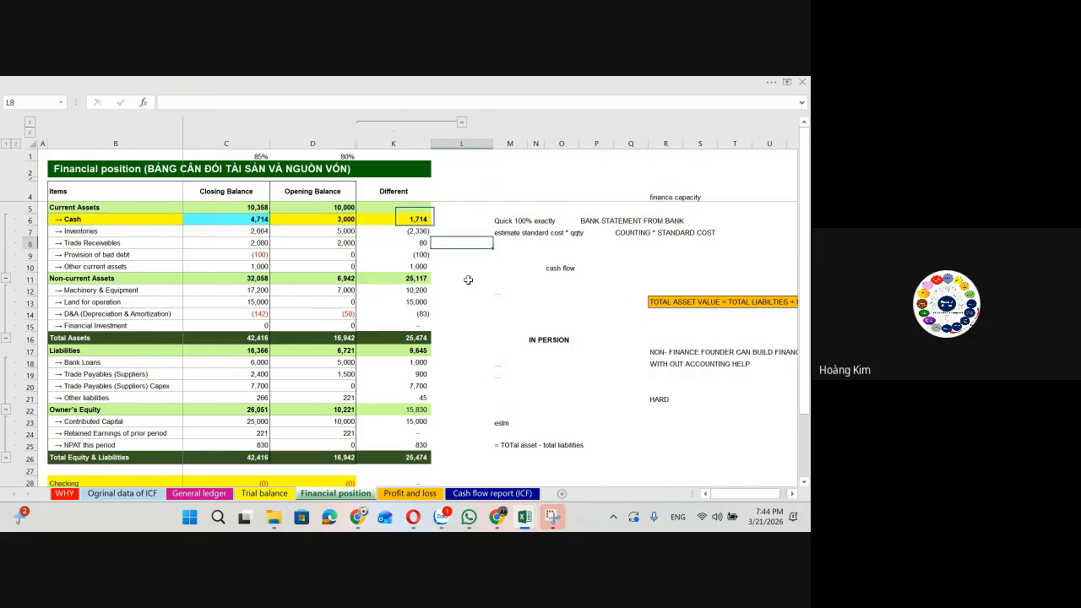
{"action": "key", "text": "Down"}
{"action": "key", "text": "Down"}
{"action": "key", "text": "Down"}
{"action": "key", "text": "Up"}
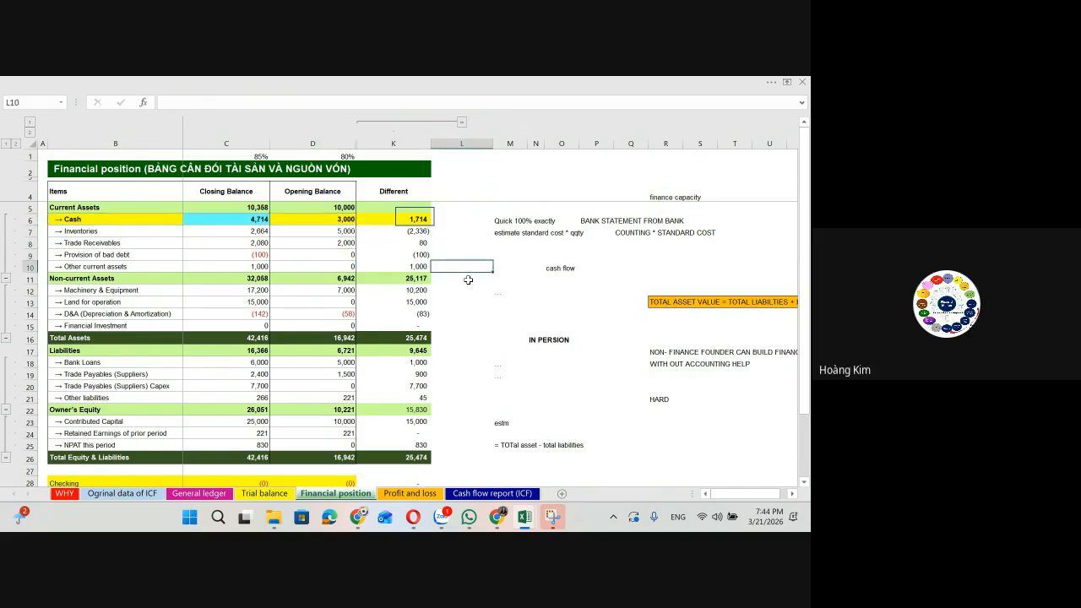
Step: Insert five blank columns before column M on the Financial position sheet
{"action": "left_click", "coordinate": [511, 142]}
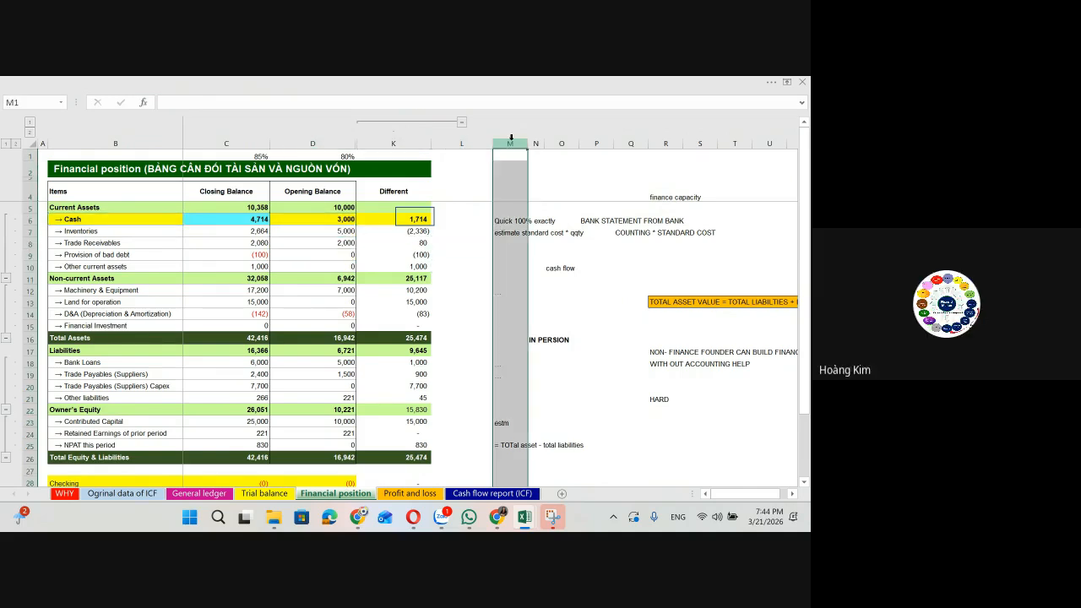
{"action": "key", "text": "ctrl+plus"}
{"action": "key", "text": "ctrl+plus"}
{"action": "key", "text": "ctrl+plus"}
{"action": "key", "text": "ctrl+plus"}
{"action": "key", "text": "ctrl+plus"}
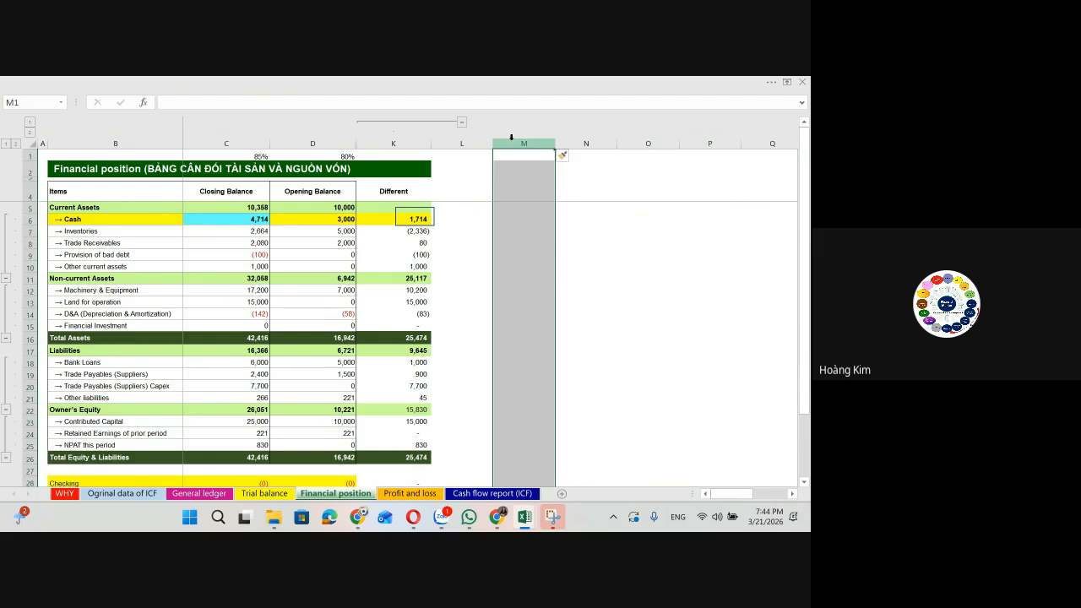
Step: Sum the non-cash asset differences in M10 with the formula =K7+K8+K9+K10+K12+K13+K14+K15
{"action": "left_click", "coordinate": [519, 263]}
{"action": "type", "text": "="}
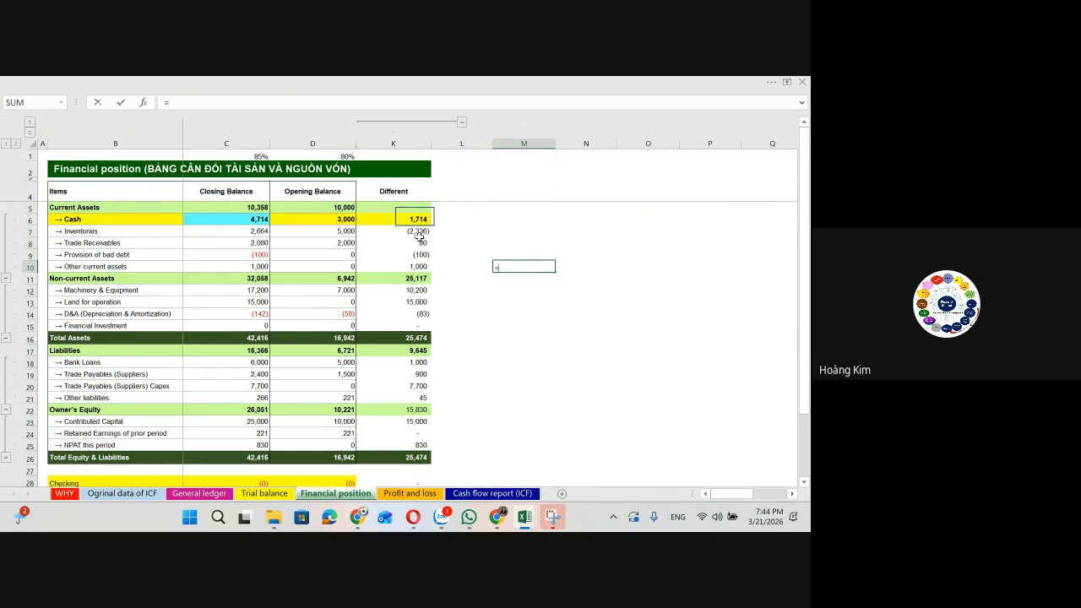
{"action": "left_click", "coordinate": [419, 231]}
{"action": "type", "text": "+"}
{"action": "left_click", "coordinate": [422, 242]}
{"action": "type", "text": "+"}
{"action": "left_click", "coordinate": [421, 254]}
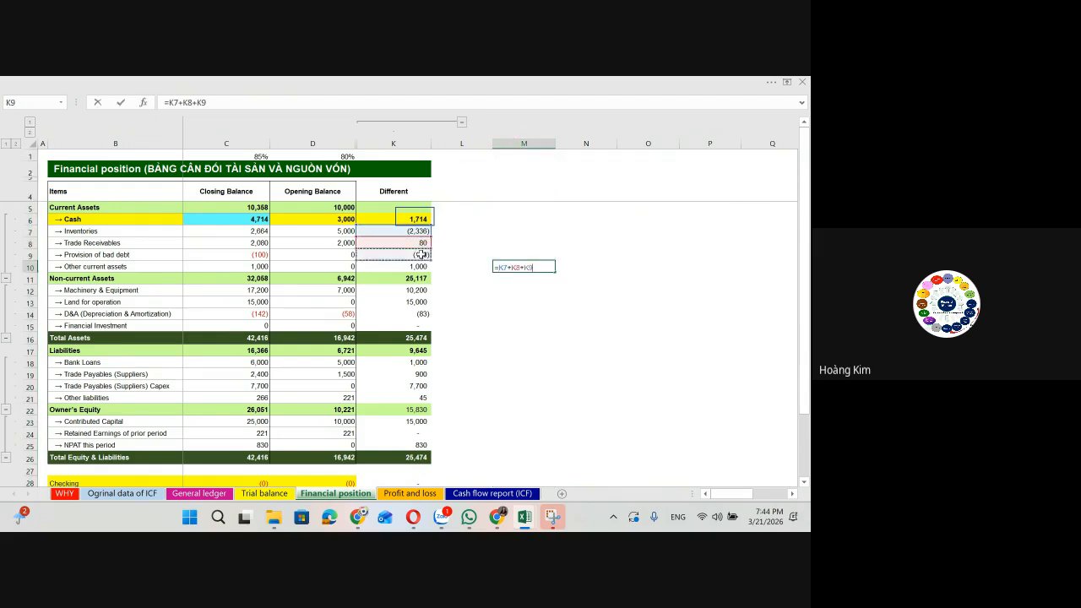
{"action": "type", "text": "+"}
{"action": "left_click", "coordinate": [419, 266]}
{"action": "type", "text": "+"}
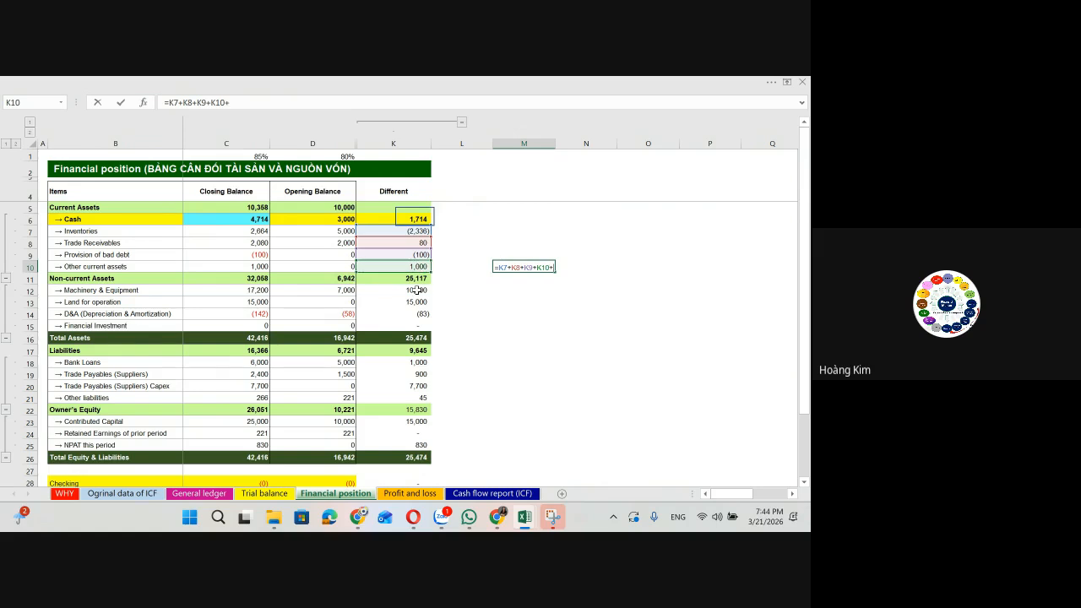
{"action": "left_click", "coordinate": [416, 290]}
{"action": "type", "text": "+"}
{"action": "left_click", "coordinate": [417, 301]}
{"action": "type", "text": "+"}
{"action": "left_click", "coordinate": [418, 313]}
{"action": "type", "text": "+"}
{"action": "left_click", "coordinate": [418, 326]}
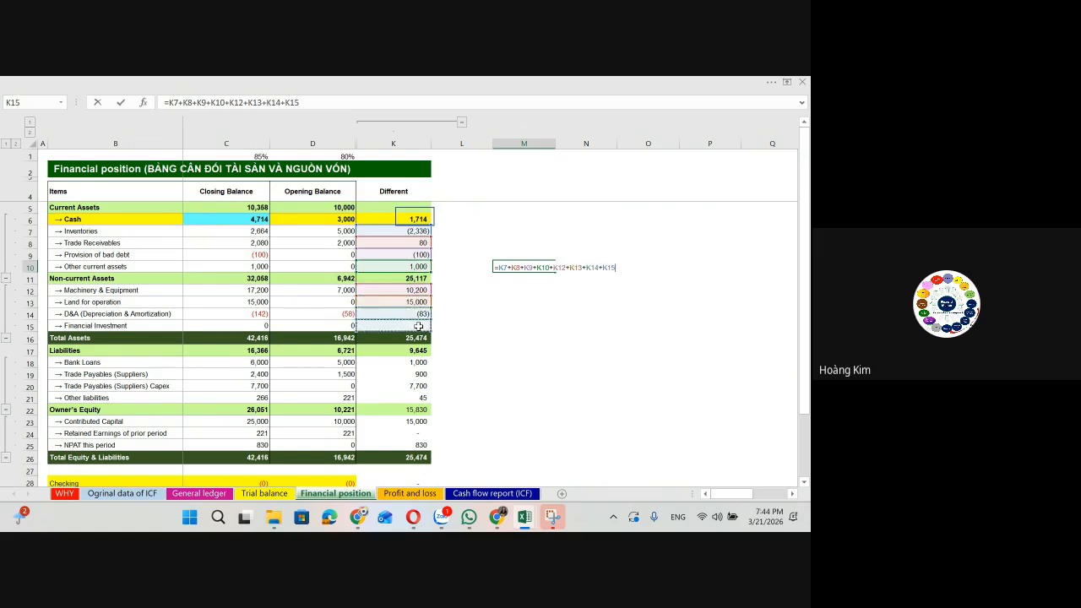
{"action": "key", "text": "Return"}
{"action": "left_click", "coordinate": [539, 266]}
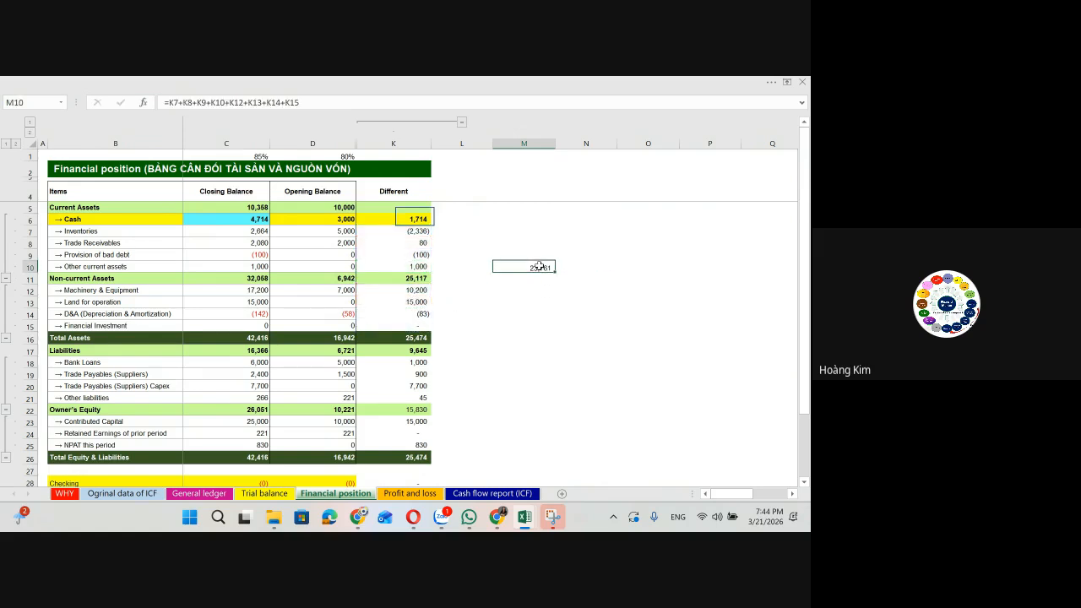
Step: Show the full ribbon again and sum the liabilities and equity differences in M20 with =K18+K19+K20+K21+K23+K24+K25
{"action": "left_click", "coordinate": [786, 82]}
{"action": "left_click", "coordinate": [779, 182]}
{"action": "scroll", "coordinate": [561, 367], "scroll_direction": "down", "scroll_amount": 2}
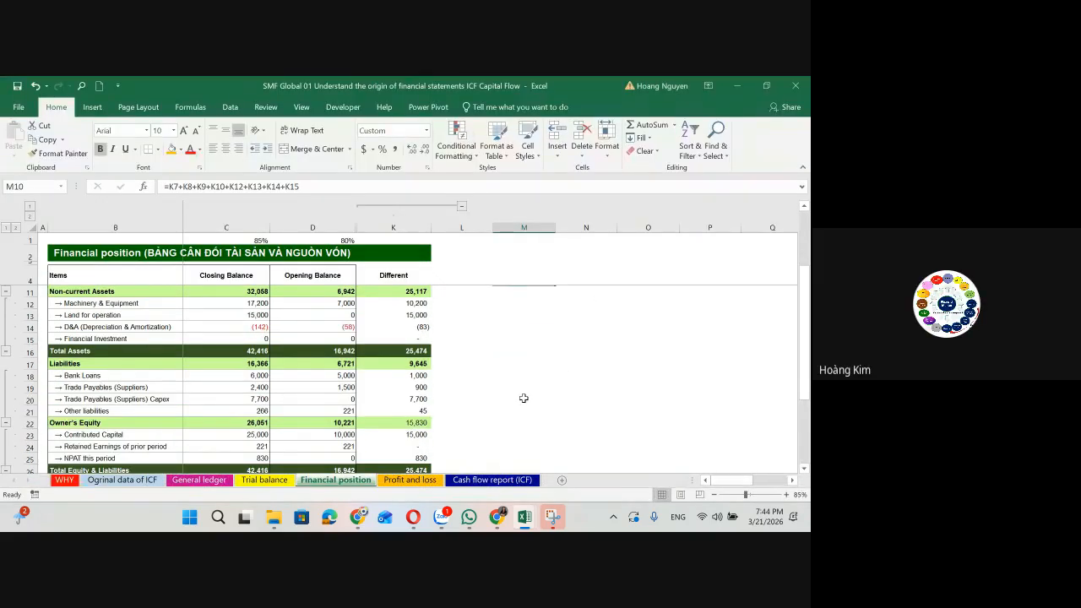
{"action": "left_click", "coordinate": [524, 398]}
{"action": "scroll", "coordinate": [523, 398], "scroll_direction": "down", "scroll_amount": 1}
{"action": "type", "text": "="}
{"action": "left_click", "coordinate": [418, 340]}
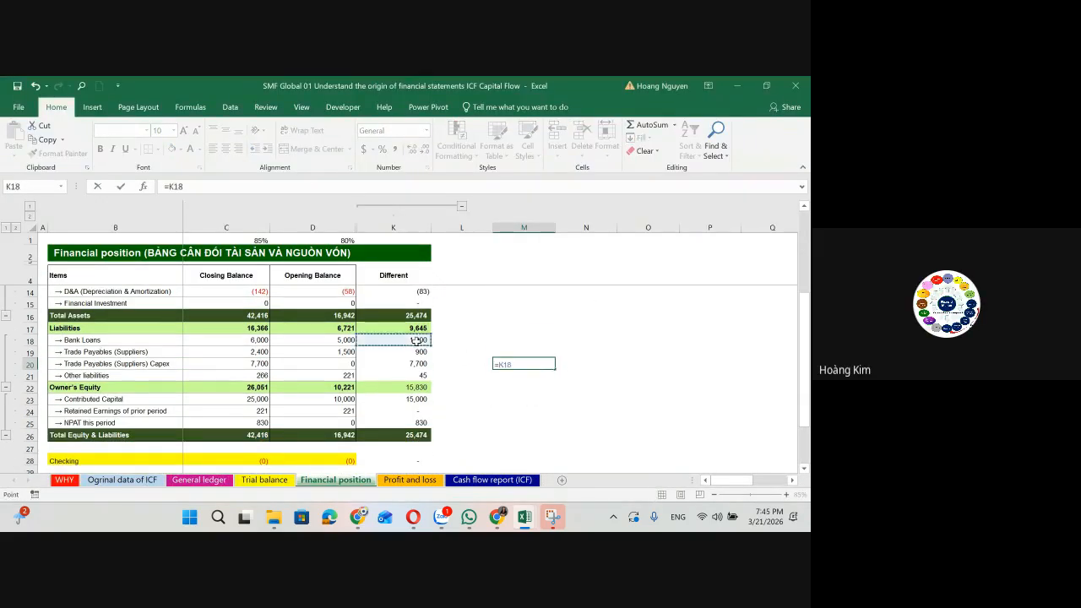
{"action": "type", "text": "+"}
{"action": "left_click", "coordinate": [416, 351]}
{"action": "type", "text": "+"}
{"action": "left_click", "coordinate": [417, 363]}
{"action": "type", "text": "+"}
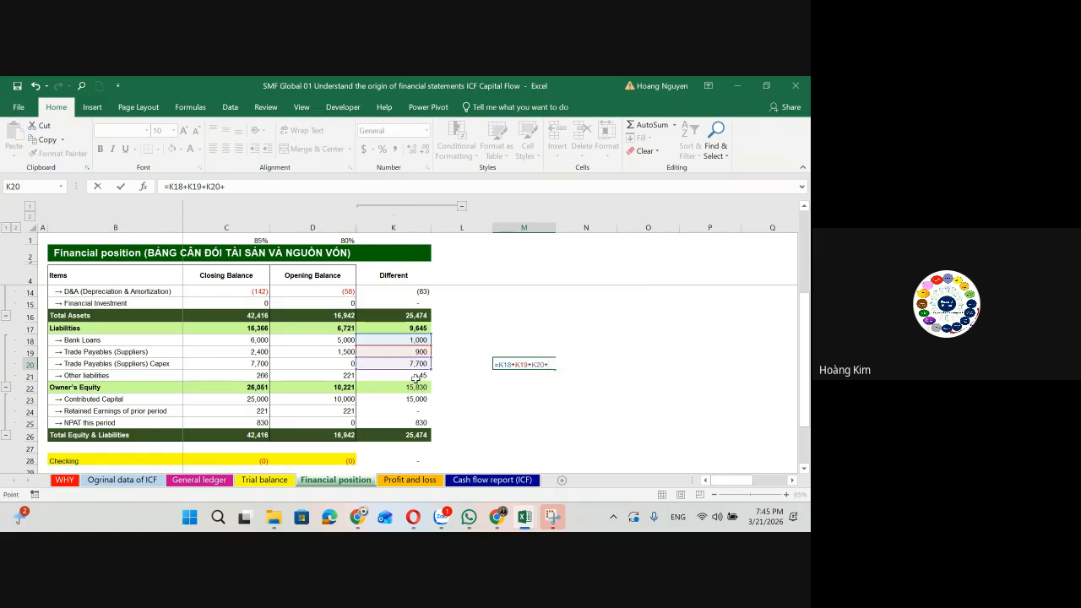
{"action": "left_click", "coordinate": [417, 375]}
{"action": "type", "text": "+"}
{"action": "left_click", "coordinate": [417, 398]}
{"action": "type", "text": "+"}
{"action": "left_click", "coordinate": [417, 410]}
{"action": "type", "text": "+"}
{"action": "left_click", "coordinate": [417, 423]}
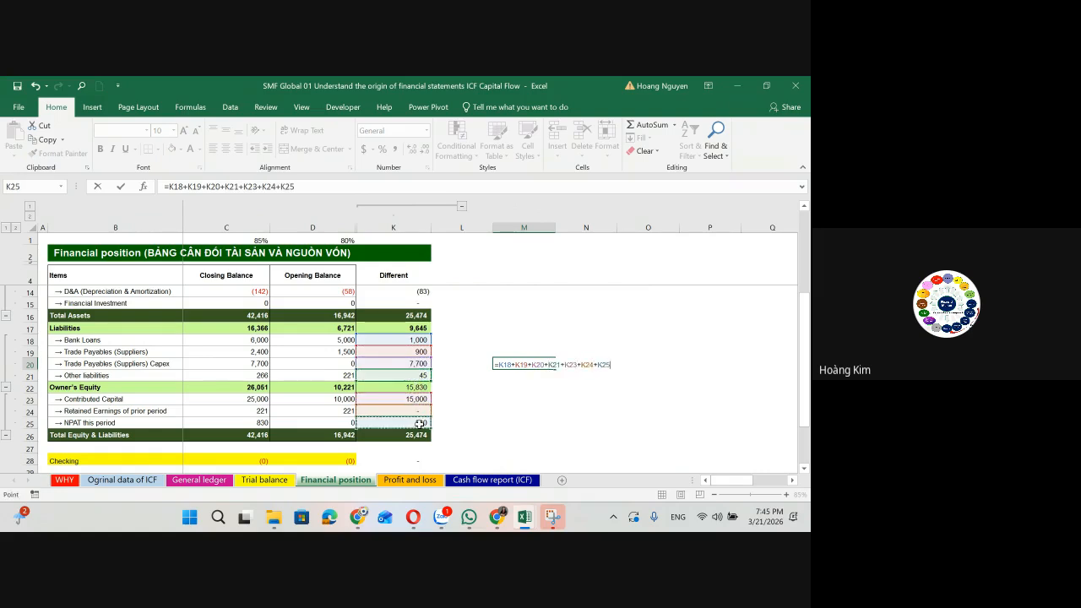
{"action": "key", "text": "Return"}
Step: Fill M20 with orange and label it "Different of L & E" in N20
{"action": "scroll", "coordinate": [549, 392], "scroll_direction": "up", "scroll_amount": 2}
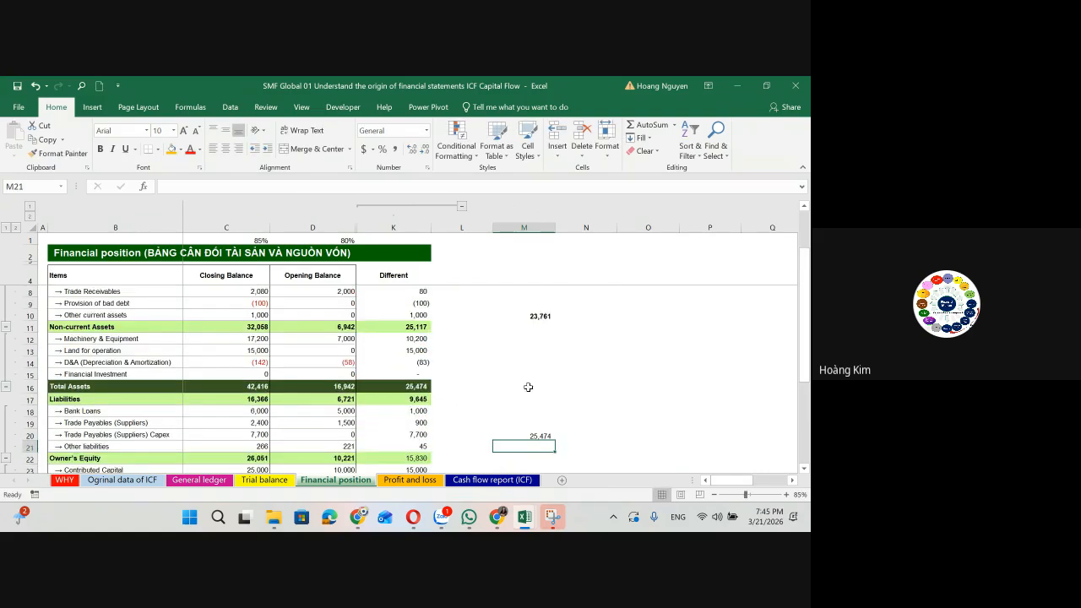
{"action": "left_click", "coordinate": [544, 434]}
{"action": "left_click", "coordinate": [171, 149]}
{"action": "left_click", "coordinate": [595, 435]}
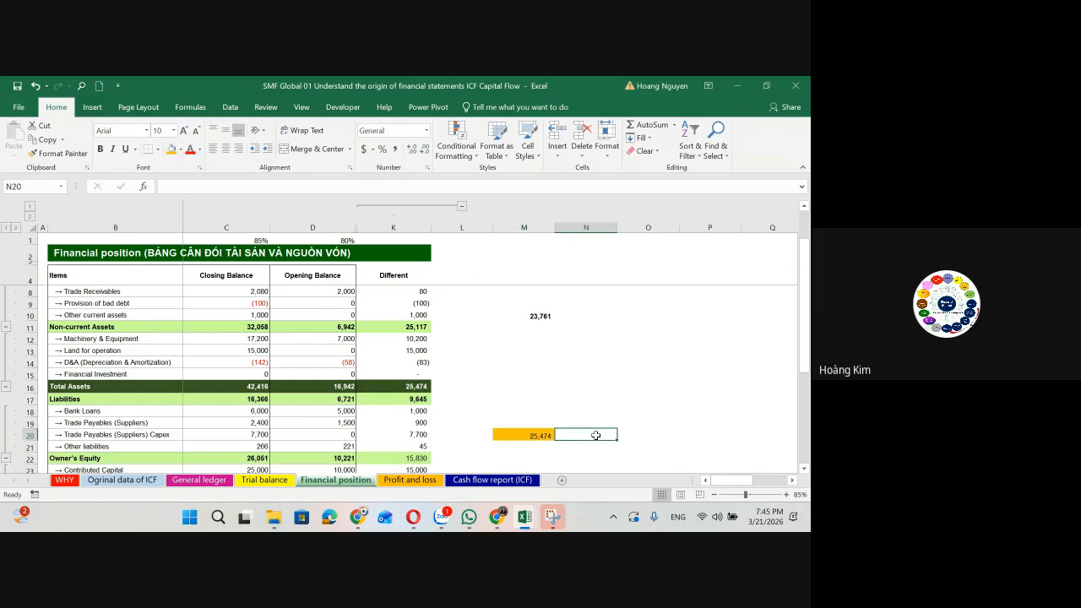
{"action": "type", "text": "="}
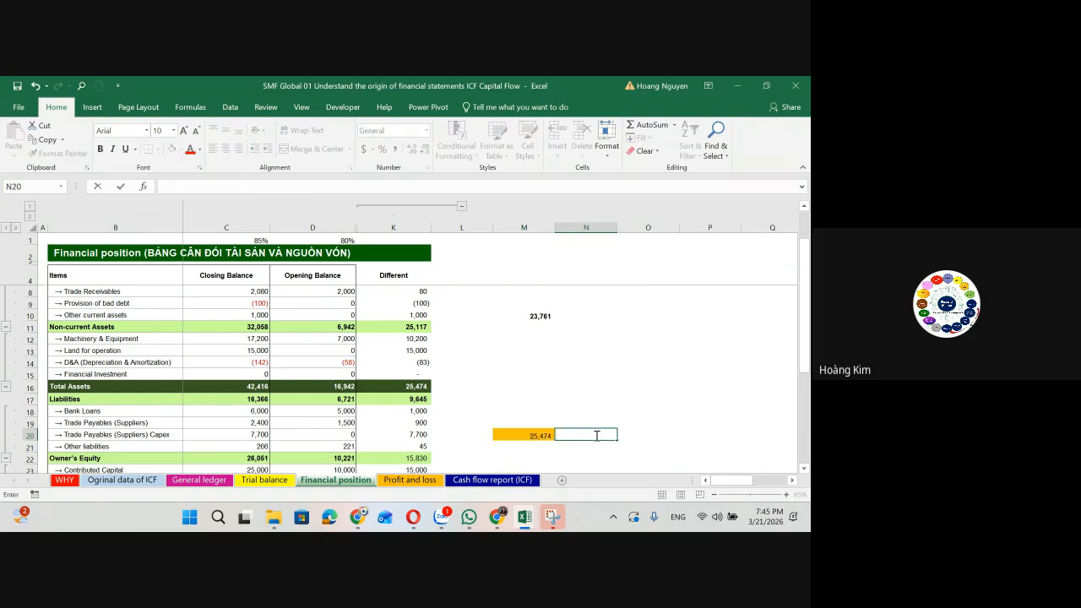
{"action": "type", "text": "ifferent of"}
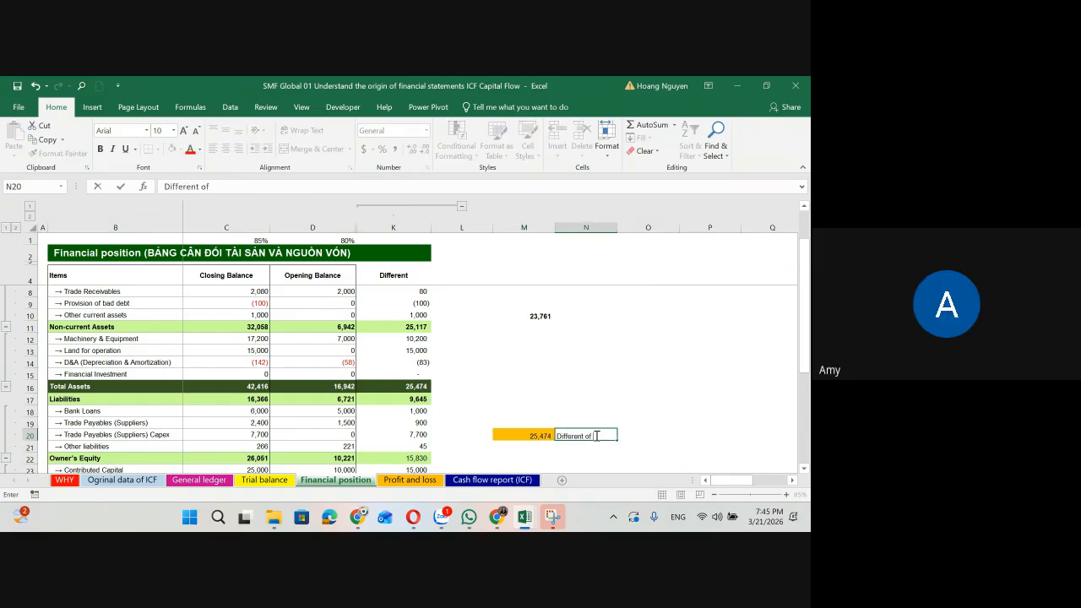
{"action": "type", "text": " L"}
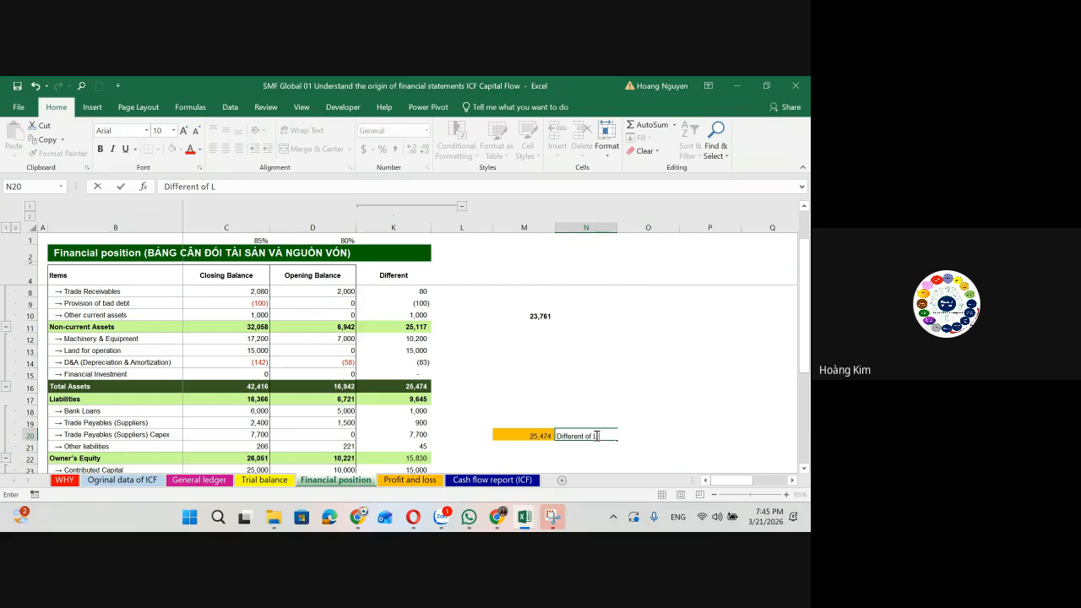
{"action": "type", "text": "ibailktie E"}
{"action": "key", "text": "Return"}
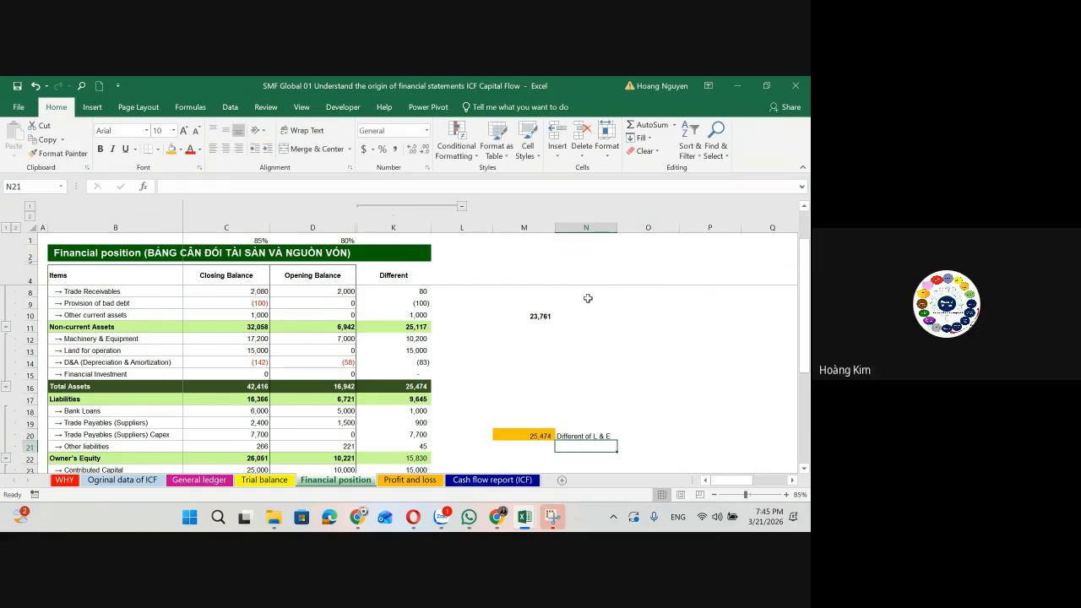
Step: Calculate the cash difference in M15 by subtracting the non-cash asset total from the liabilities and equity total, =M20-M10
{"action": "left_click", "coordinate": [589, 315]}
{"action": "scroll", "coordinate": [549, 353], "scroll_direction": "up", "scroll_amount": 1}
{"action": "left_click", "coordinate": [544, 406]}
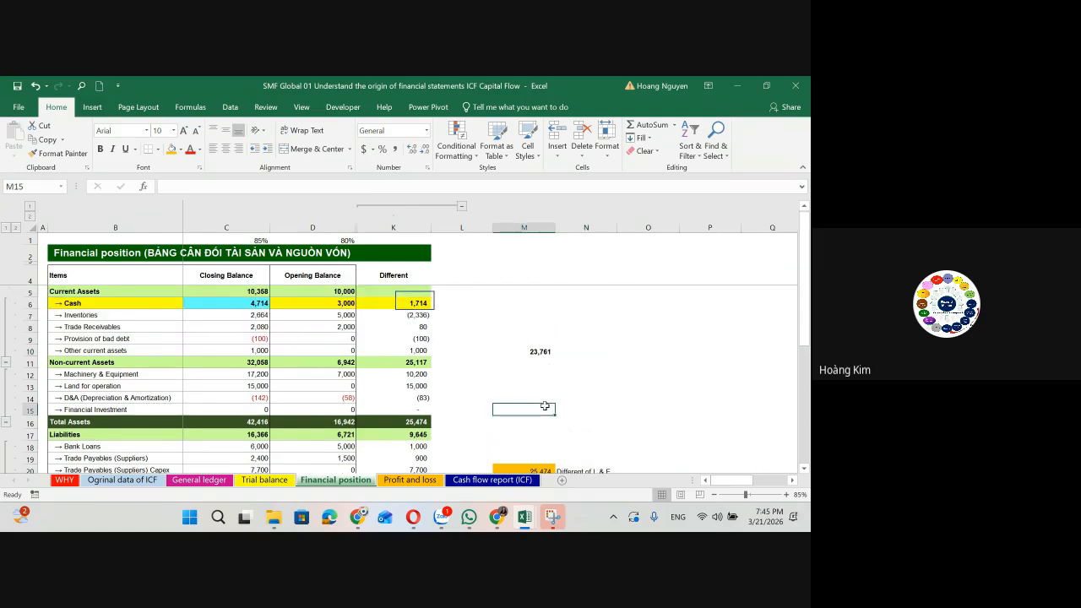
{"action": "type", "text": "="}
{"action": "scroll", "coordinate": [543, 443], "scroll_direction": "down", "scroll_amount": 1}
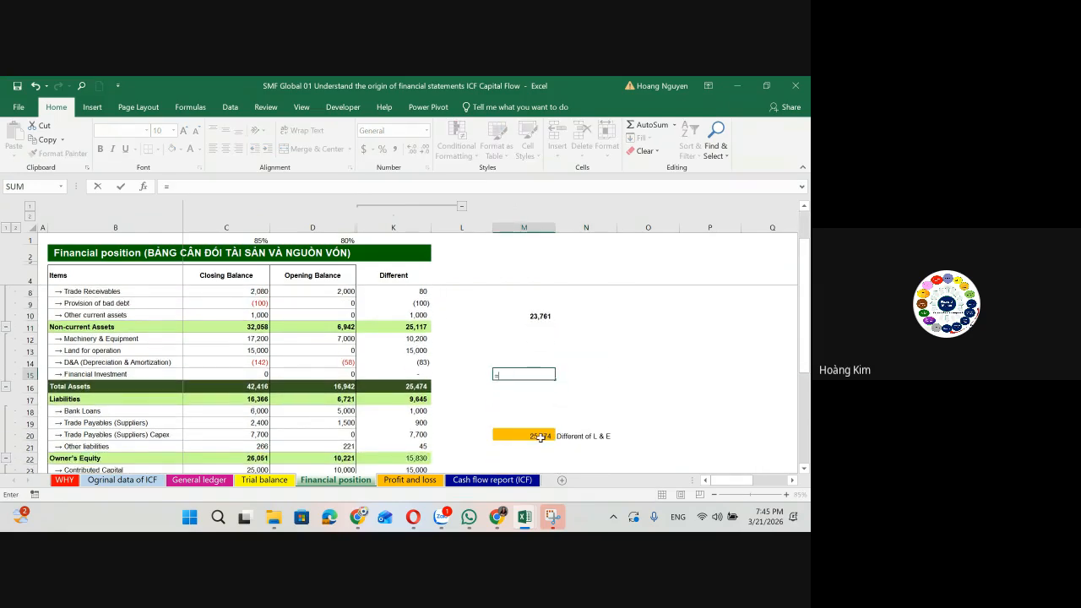
{"action": "left_click", "coordinate": [541, 438]}
{"action": "type", "text": "-"}
{"action": "left_click", "coordinate": [533, 316]}
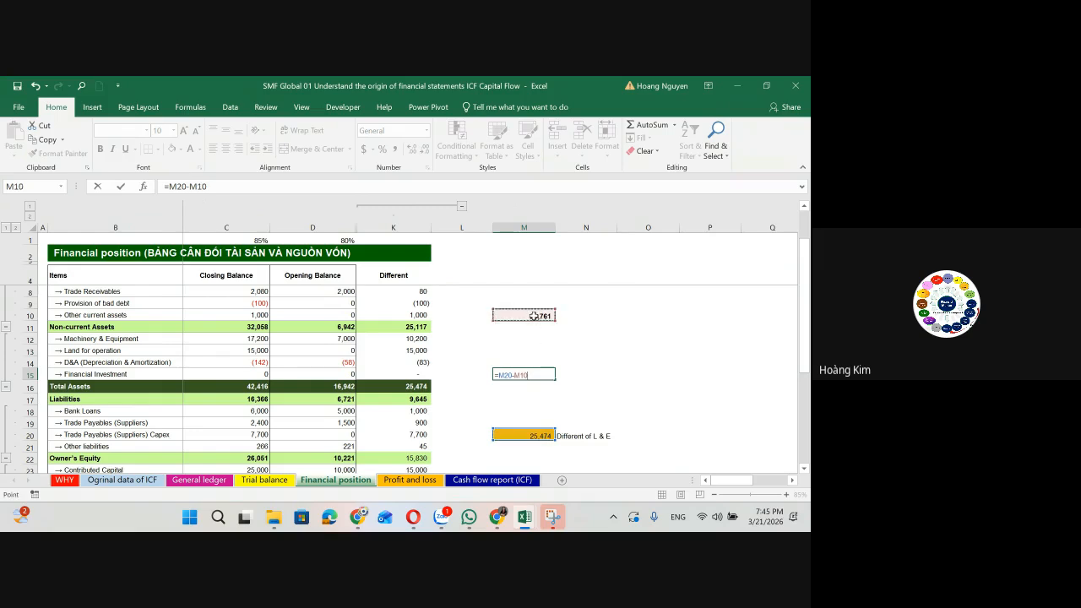
{"action": "key", "text": "Return"}
{"action": "left_click", "coordinate": [540, 376]}
{"action": "scroll", "coordinate": [541, 376], "scroll_direction": "up", "scroll_amount": 1}
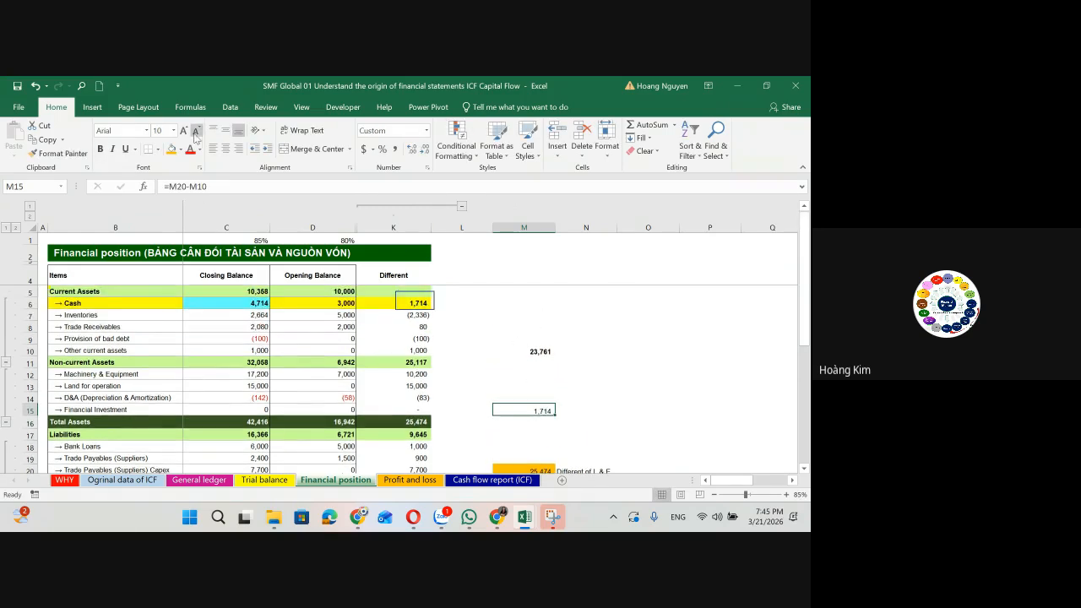
Step: Draw an arrow from M15 to the outlined Cash difference in K6, and fill M15 with yellow
{"action": "left_click", "coordinate": [92, 108]}
{"action": "left_click", "coordinate": [200, 124]}
{"action": "left_click", "coordinate": [213, 153]}
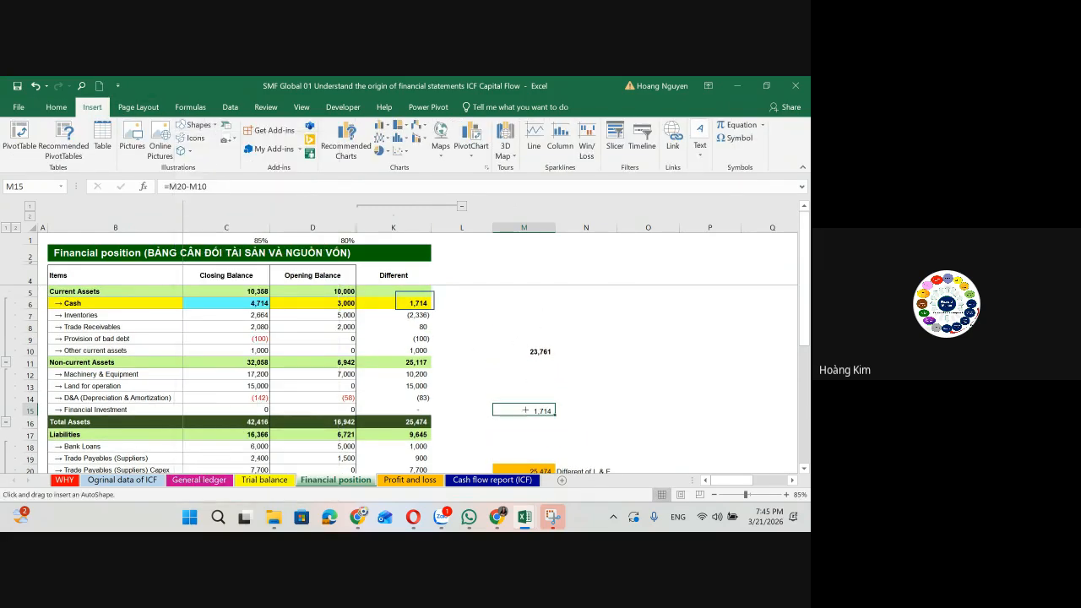
{"action": "left_click_drag", "start_coordinate": [525, 410], "coordinate": [437, 309]}
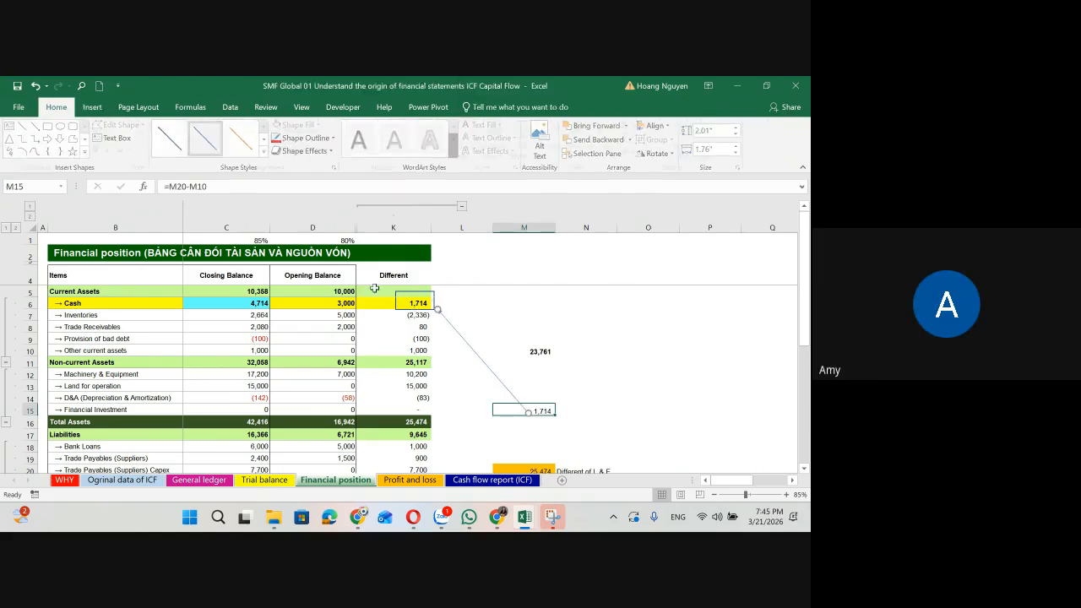
{"action": "key", "text": "Escape"}
{"action": "left_click", "coordinate": [180, 148]}
{"action": "left_click", "coordinate": [199, 243]}
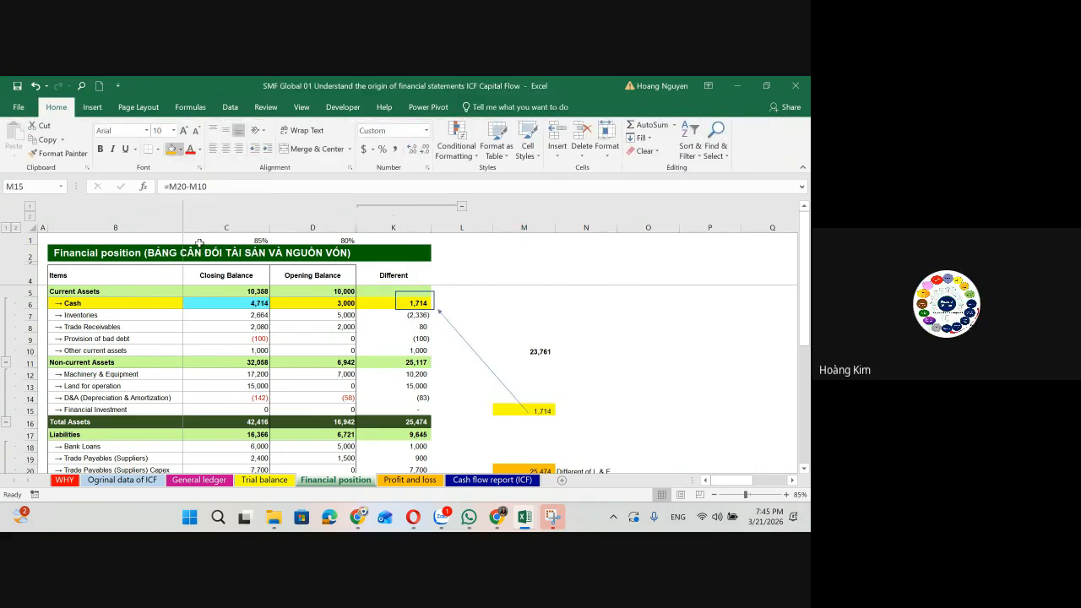
Step: Lower the upper edge of the rectangle to fit the Cash difference in K6, and select the total in M20
{"action": "left_click", "coordinate": [414, 291]}
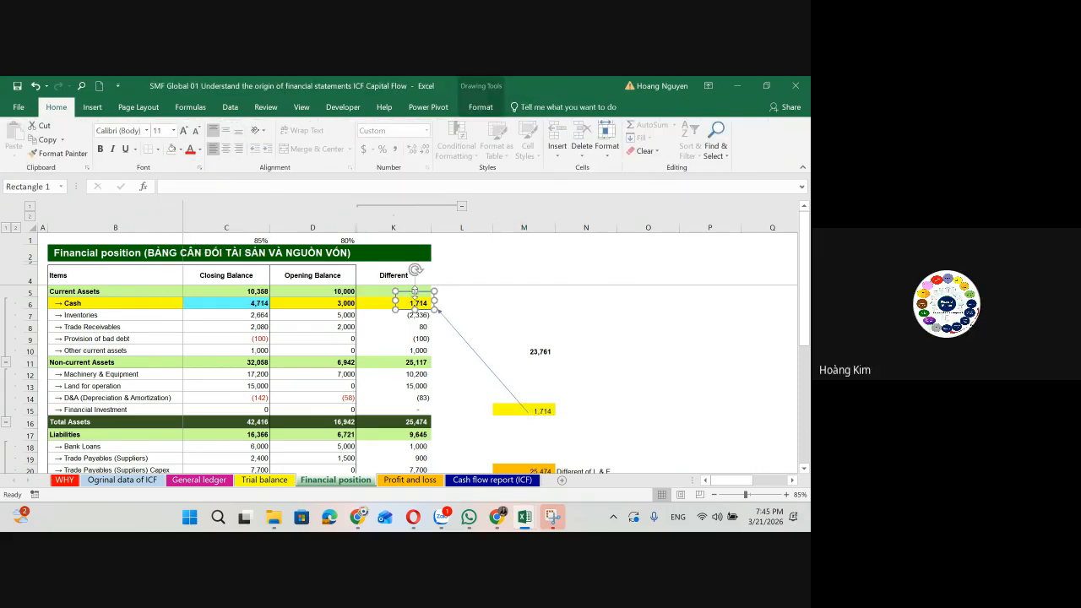
{"action": "left_click_drag", "start_coordinate": [414, 292], "coordinate": [411, 296]}
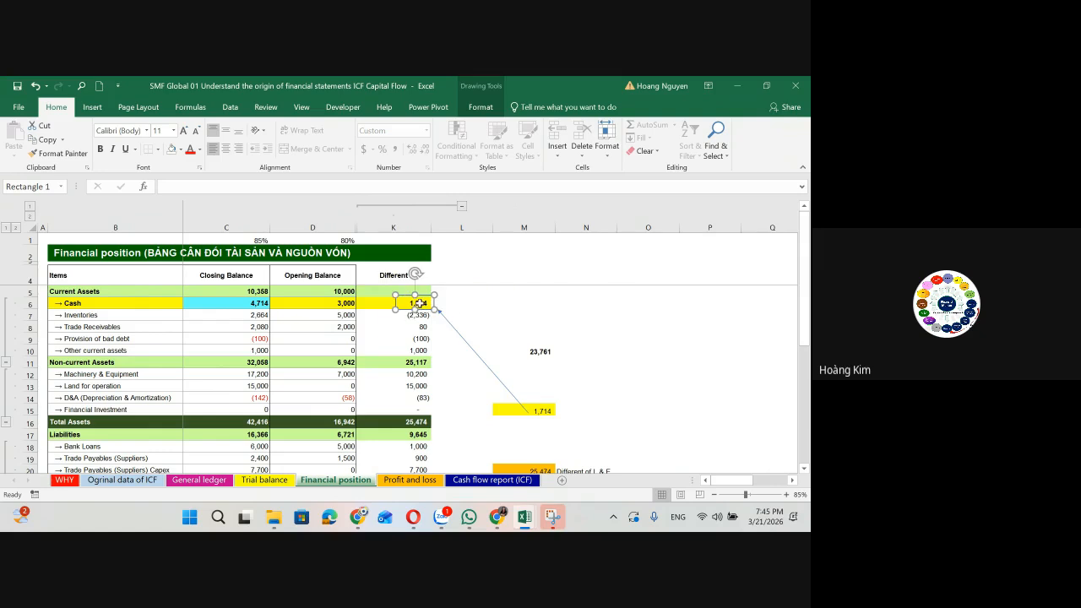
{"action": "key", "text": "Escape"}
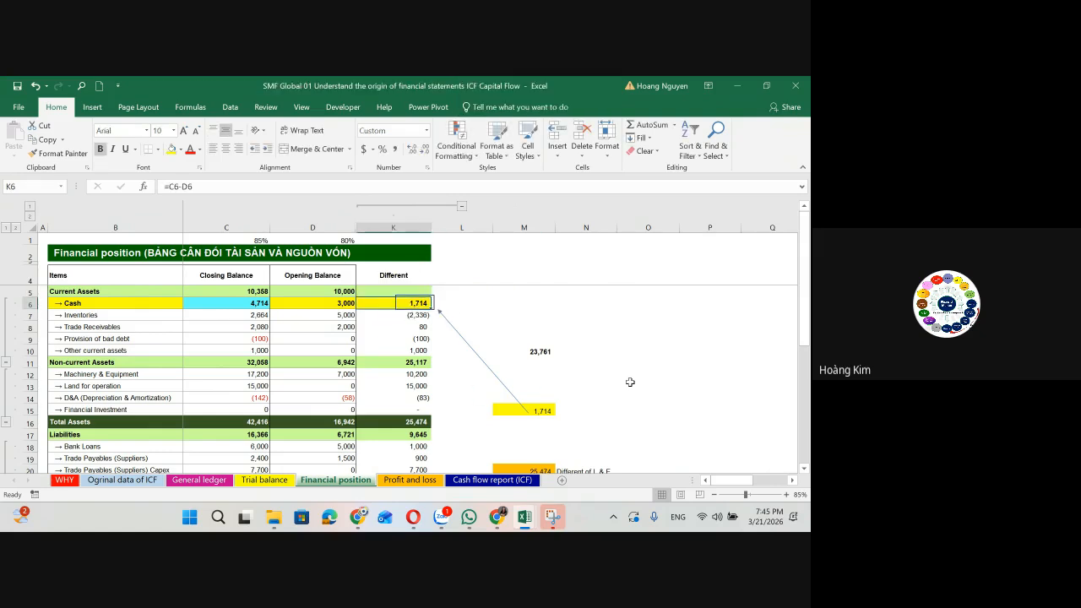
{"action": "left_click", "coordinate": [543, 470]}
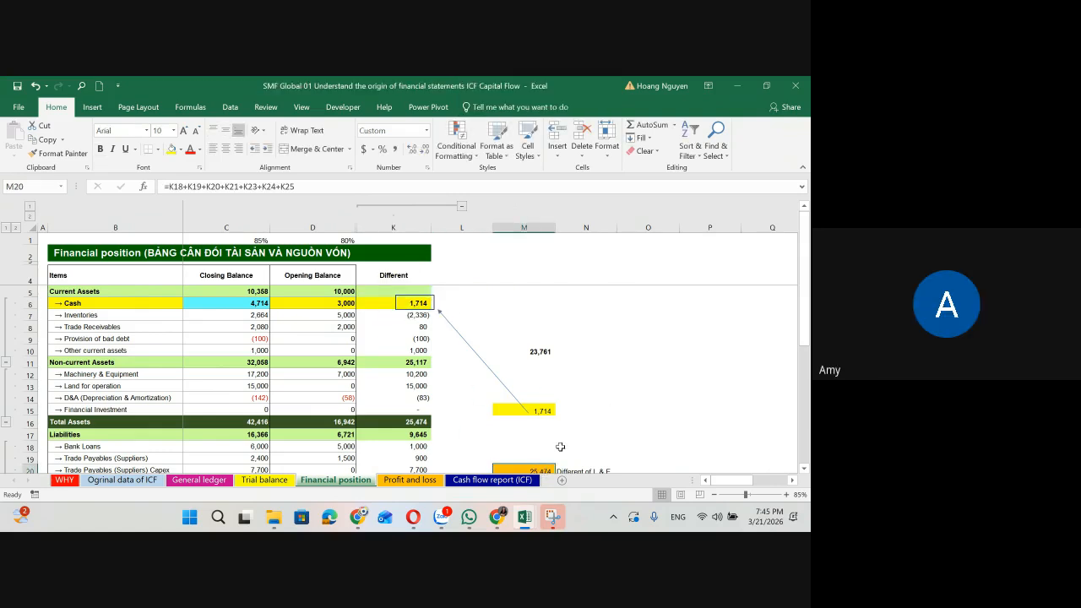
Step: Examine the M15 cash difference formula and the non-cash asset total in M10 and liabilities and equity total in M20 that it uses
{"action": "scroll", "coordinate": [560, 446], "scroll_direction": "down", "scroll_amount": 2}
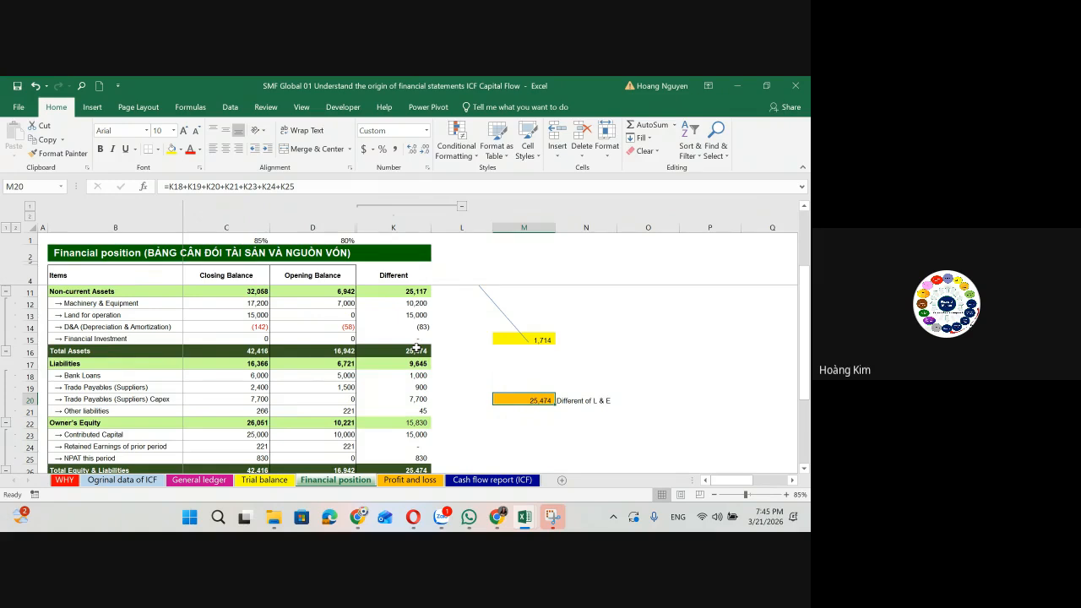
{"action": "left_click", "coordinate": [346, 316]}
{"action": "scroll", "coordinate": [470, 364], "scroll_direction": "up", "scroll_amount": 2}
{"action": "left_click", "coordinate": [548, 410]}
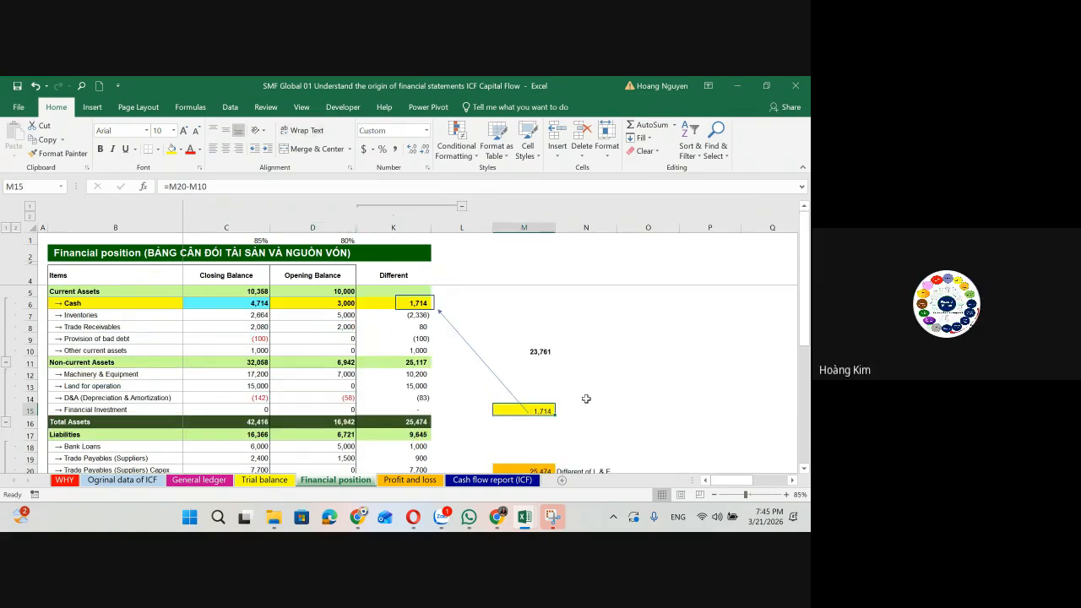
{"action": "left_click", "coordinate": [597, 361]}
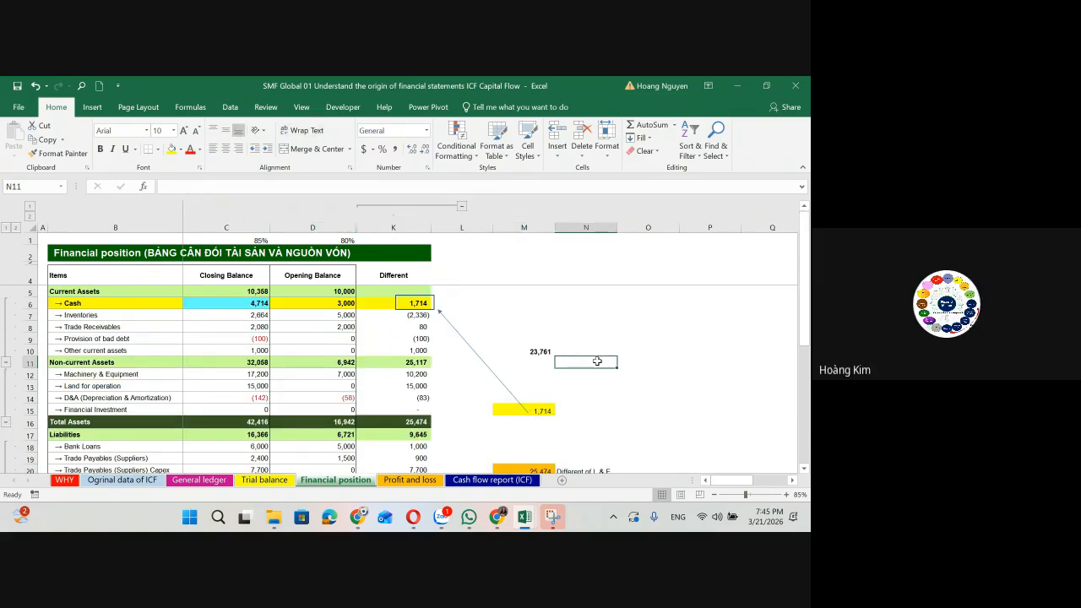
{"action": "left_click", "coordinate": [541, 351]}
{"action": "left_click", "coordinate": [542, 408]}
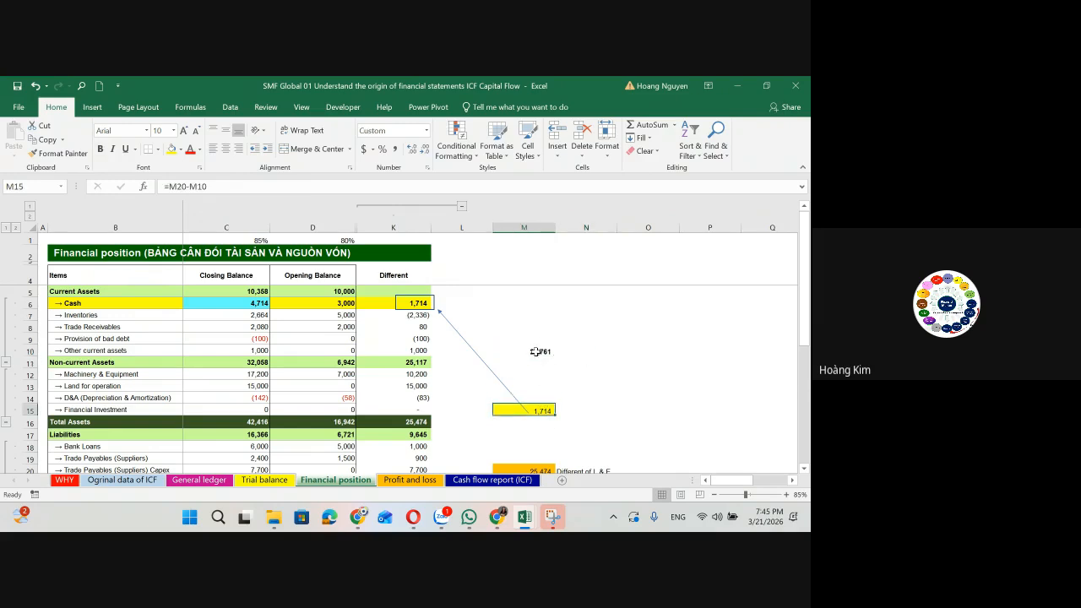
{"action": "key", "text": "F2"}
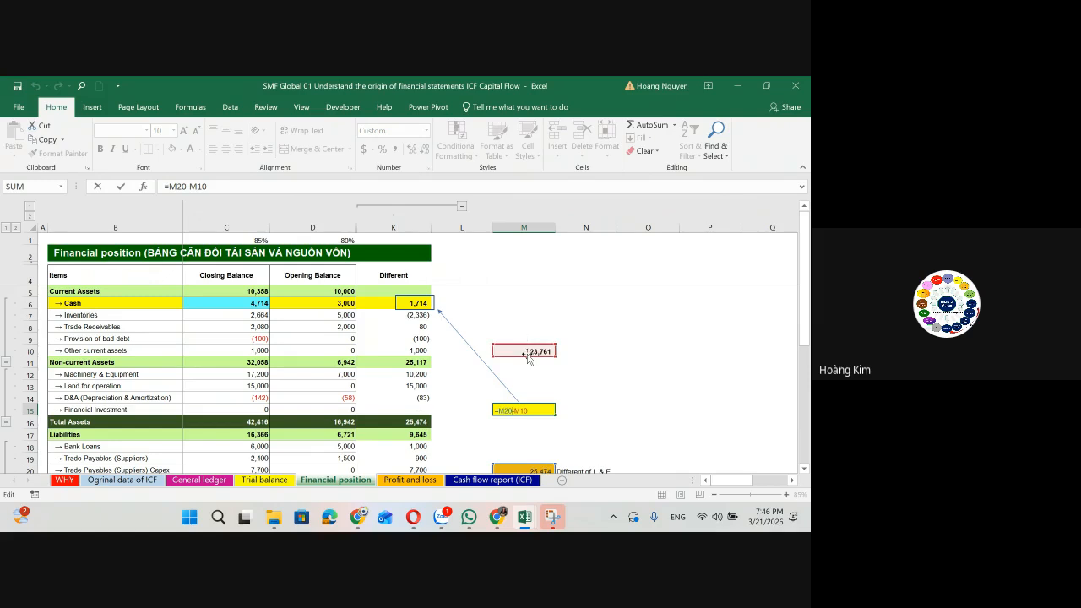
{"action": "key", "text": "Escape"}
{"action": "scroll", "coordinate": [547, 408], "scroll_direction": "down", "scroll_amount": 1}
{"action": "left_click", "coordinate": [542, 435]}
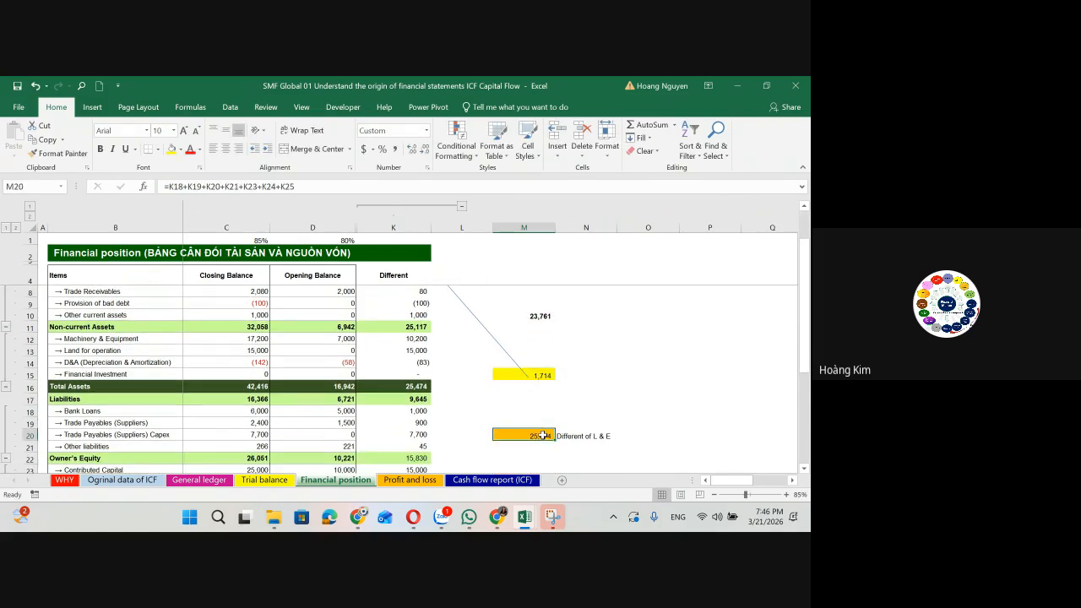
{"action": "scroll", "coordinate": [542, 435], "scroll_direction": "up", "scroll_amount": 1}
Step: Insert a new column after the Different column and enter the header "Indrect cash flow" in L4
{"action": "left_click", "coordinate": [461, 227]}
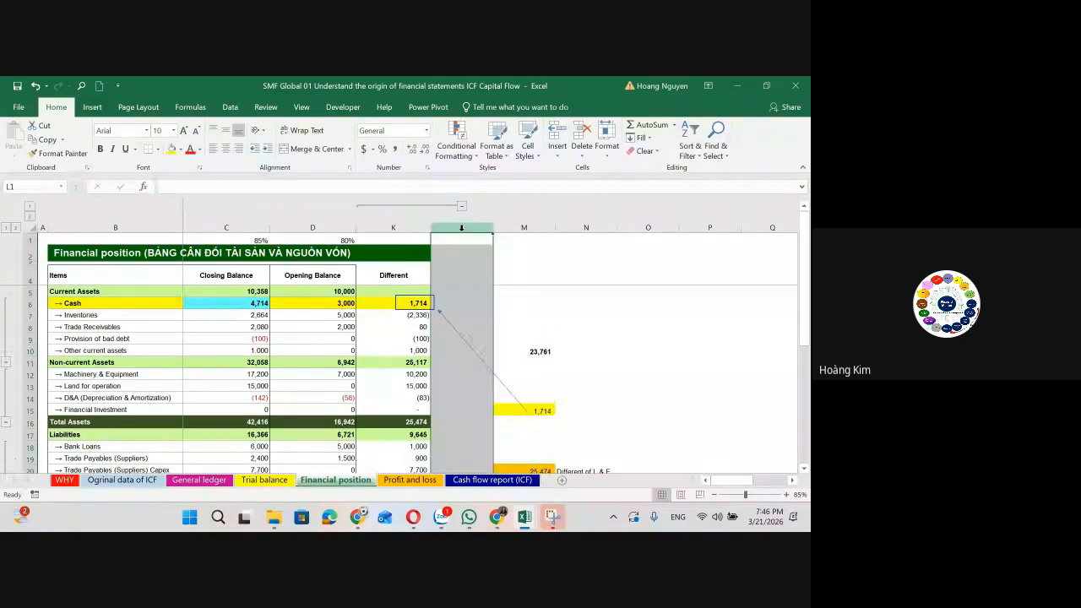
{"action": "key", "text": "ctrl+shift+plus"}
{"action": "left_click", "coordinate": [466, 273]}
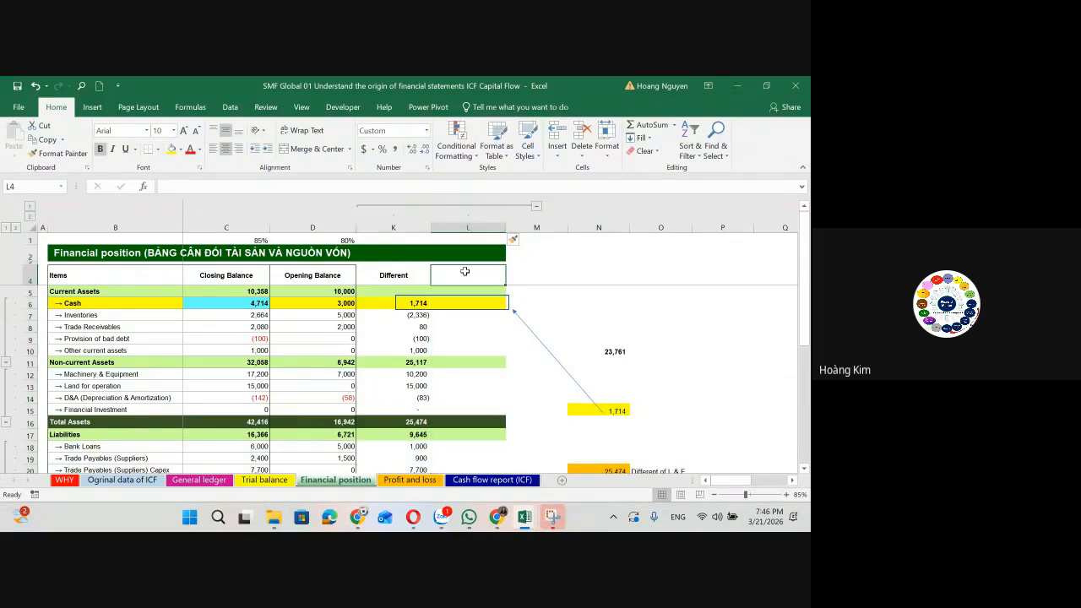
{"action": "type", "text": "Id"}
{"action": "key", "text": "BackSpace"}
{"action": "key", "text": "BackSpace"}
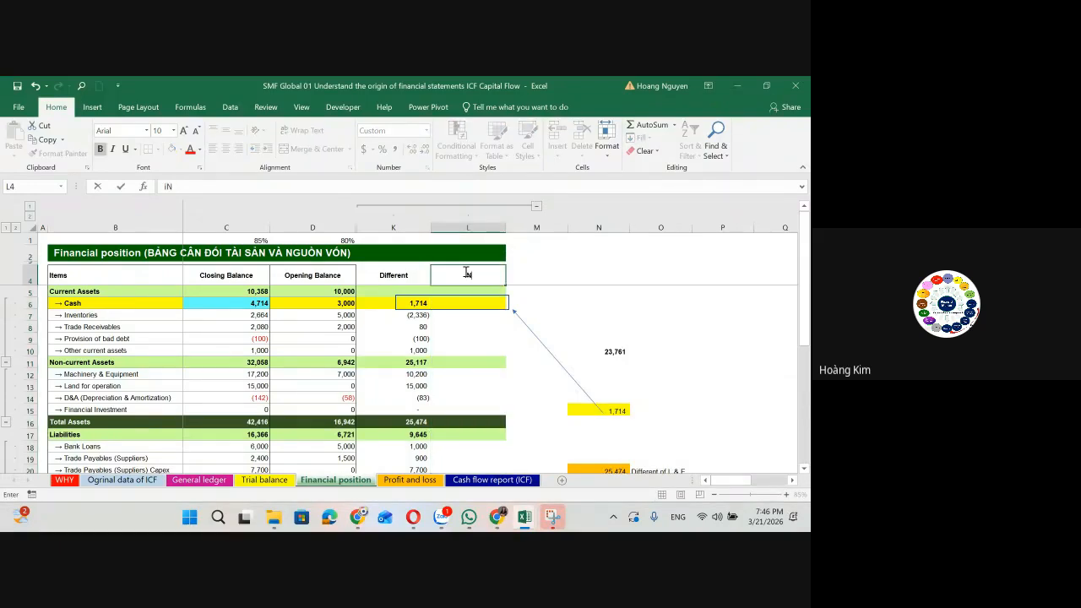
{"action": "type", "text": "iNDirect cash flow"}
{"action": "key", "text": "Return"}
Step: Calculate the indirect cash flow of Inventories in L7 as the negated balance change, =-(C7-D7)
{"action": "key", "text": "Down"}
{"action": "key", "text": "Down"}
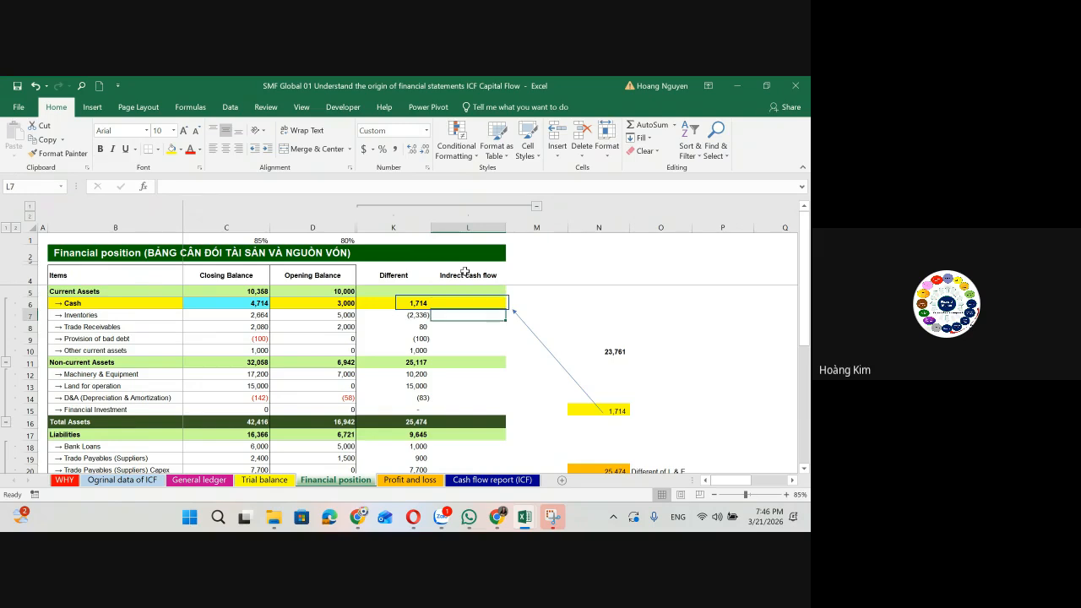
{"action": "type", "text": "="}
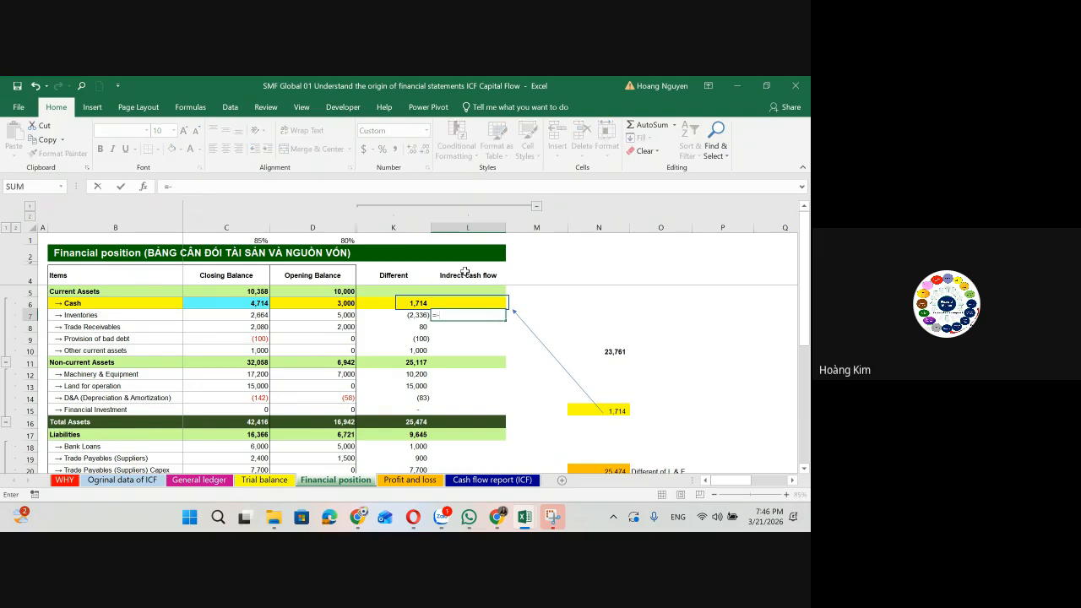
{"action": "type", "text": "-("}
{"action": "key", "text": "Left"}
{"action": "key", "text": "Left"}
{"action": "key", "text": "Left"}
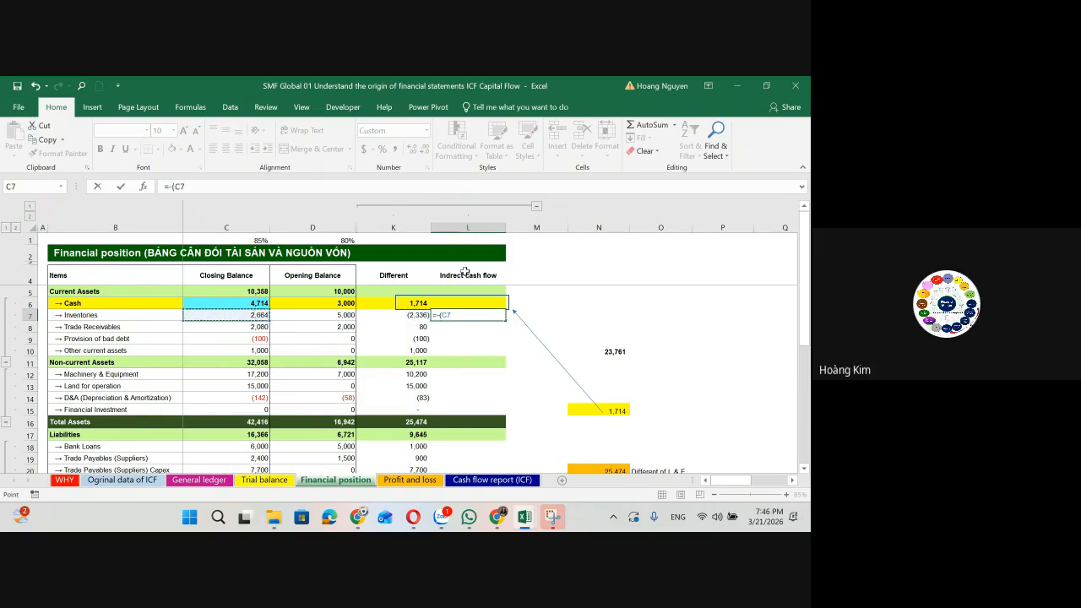
{"action": "type", "text": "-"}
{"action": "key", "text": "Left"}
{"action": "key", "text": "Left"}
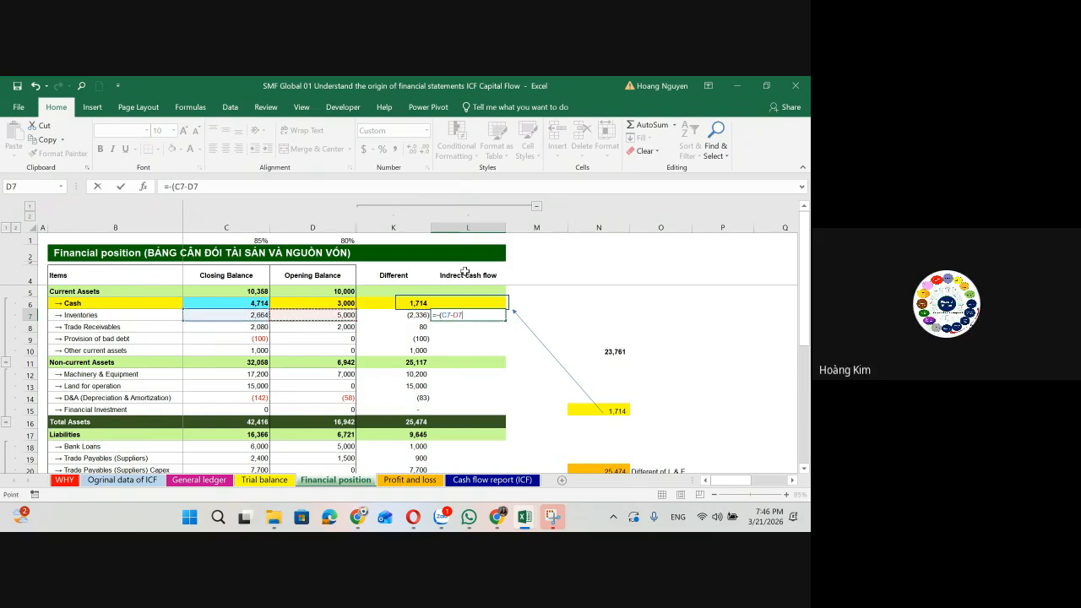
{"action": "key", "text": "Return"}
Step: Copy the Inventories cash flow formula from L7 to the other non-cash current assets in L8:L10
{"action": "key", "text": "Up"}
{"action": "key", "text": "ctrl+c"}
{"action": "key", "text": "Down"}
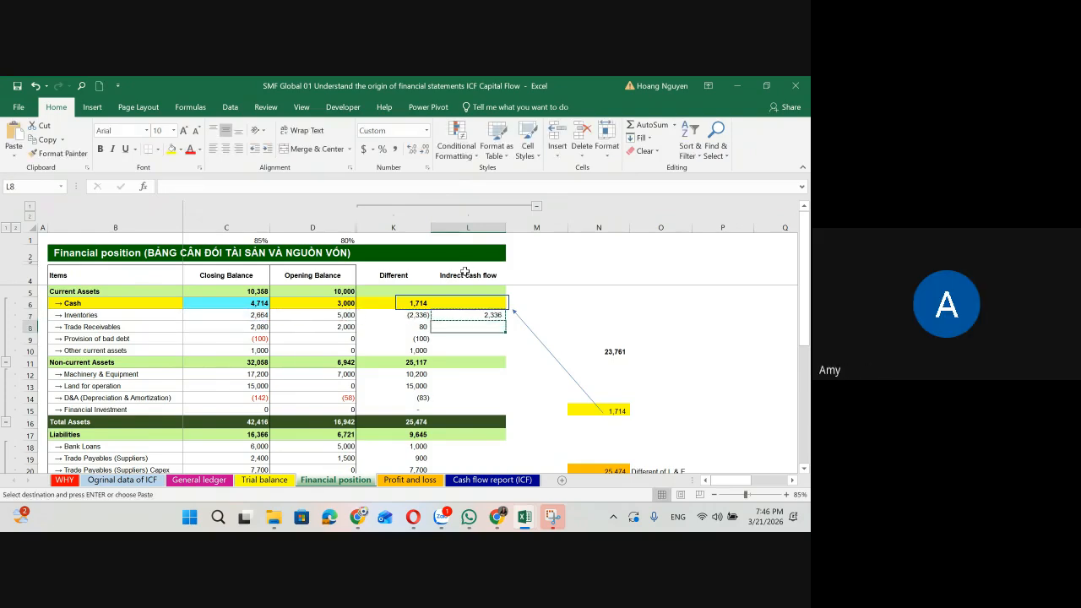
{"action": "key", "text": "shift+Down"}
{"action": "key", "text": "shift+Down"}
{"action": "key", "text": "ctrl+v"}
Step: Copy the cash flow formula from L10 to the non-current asset items in L12:L15
{"action": "key", "text": "Down"}
{"action": "key", "text": "Down"}
{"action": "key", "text": "ctrl+c"}
{"action": "key", "text": "Down"}
{"action": "key", "text": "Down"}
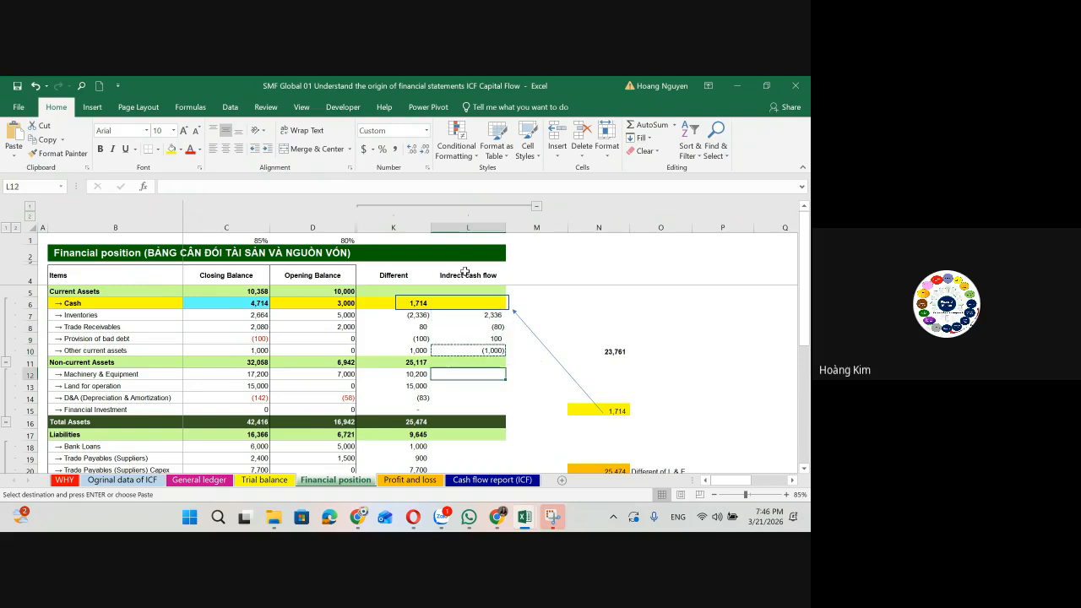
{"action": "key", "text": "shift+Down"}
{"action": "key", "text": "shift+Down"}
{"action": "key", "text": "shift+Down"}
{"action": "key", "text": "ctrl+v"}
{"action": "left_click", "coordinate": [491, 409]}
{"action": "scroll", "coordinate": [618, 401], "scroll_direction": "down", "scroll_amount": 2}
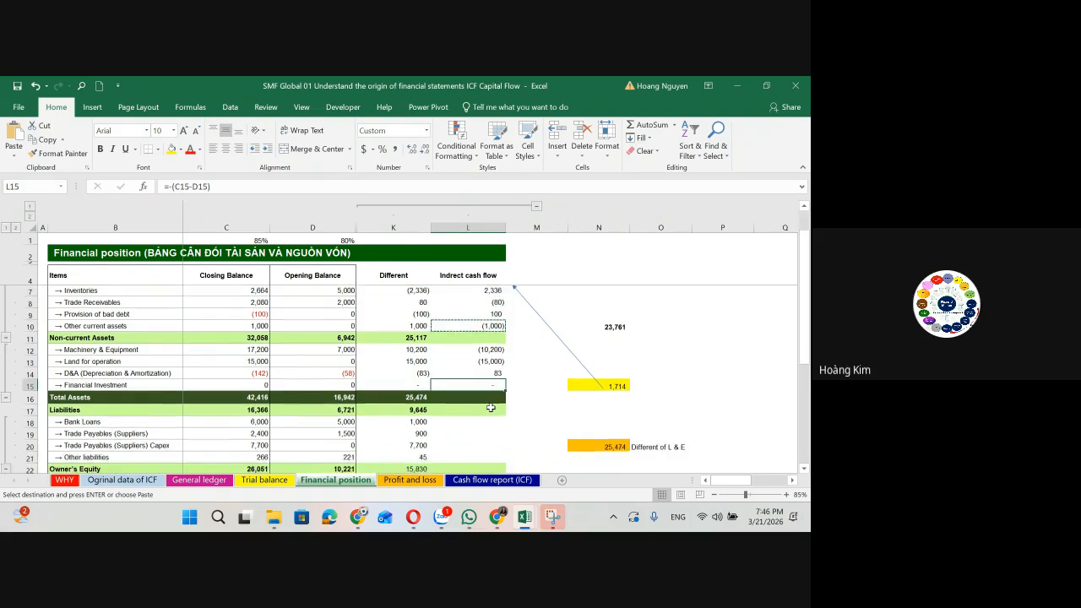
{"action": "left_click", "coordinate": [618, 402]}
{"action": "left_click", "coordinate": [613, 338]}
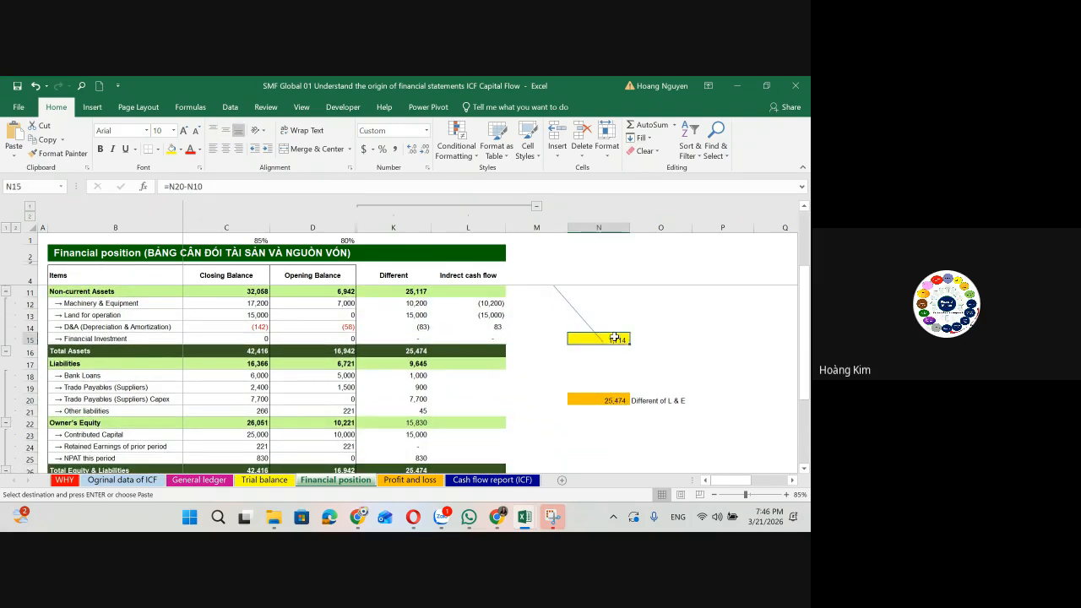
{"action": "left_click", "coordinate": [169, 188]}
{"action": "type", "text": "+("}
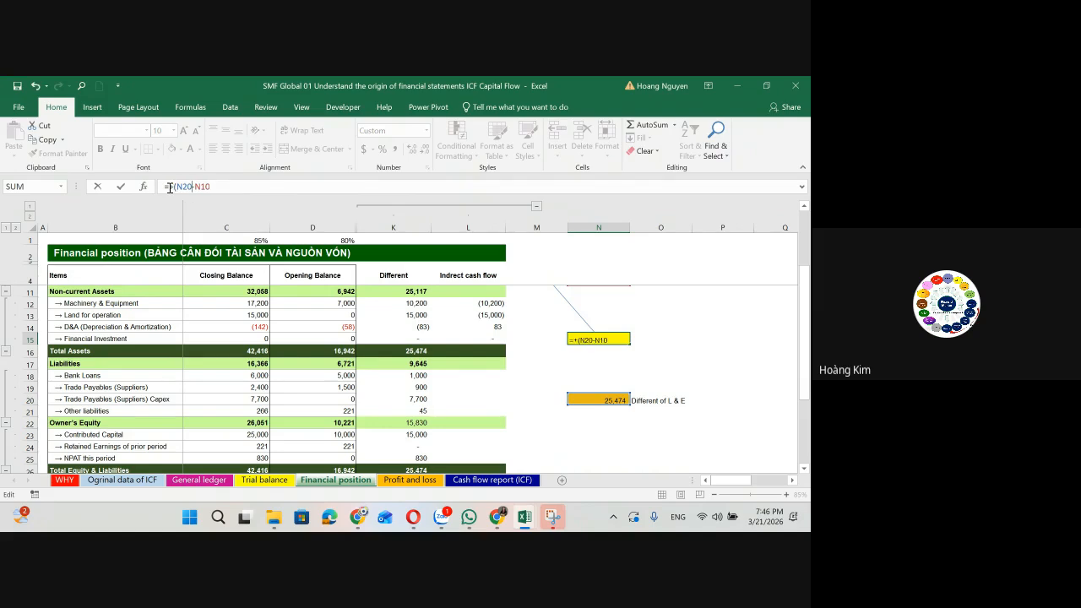
{"action": "key", "text": "Escape"}
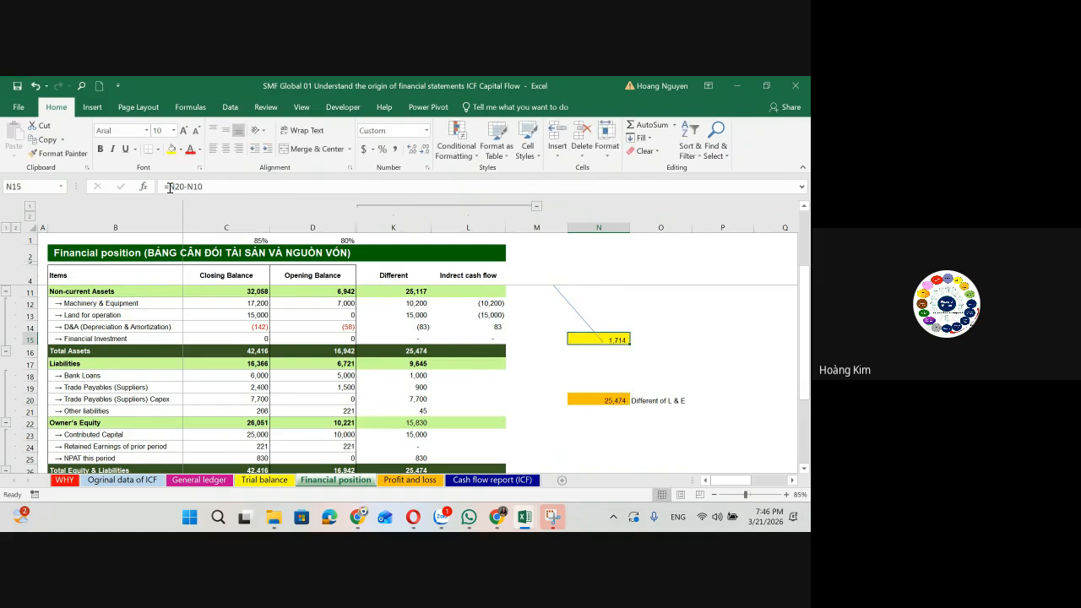
Step: Rewrite the formula in cell N15 as =+N20-N10
{"action": "left_click", "coordinate": [169, 187]}
{"action": "type", "text": "+"}
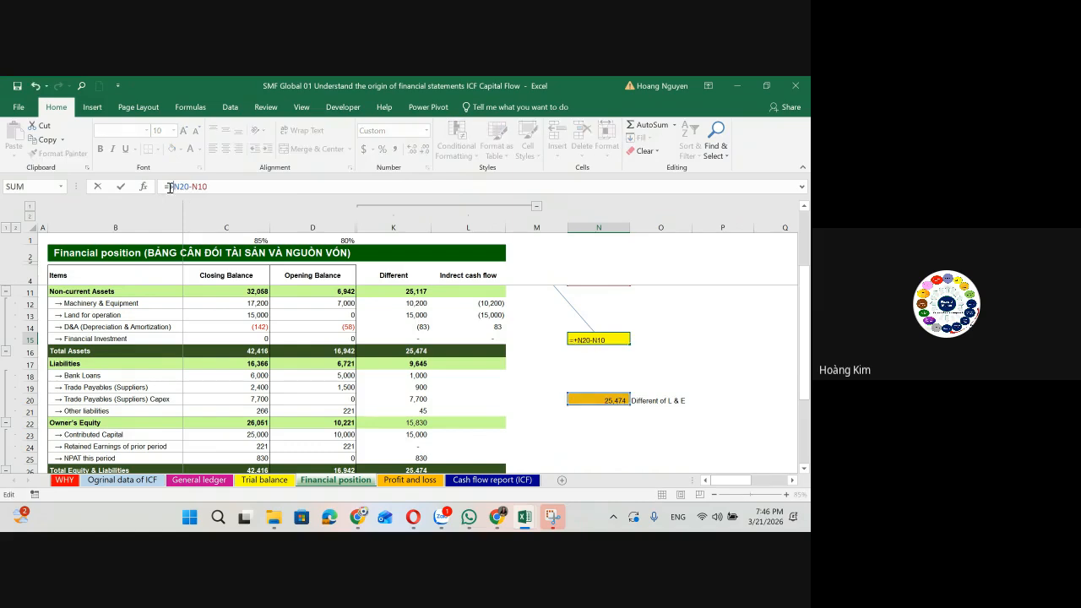
{"action": "key", "text": "Return"}
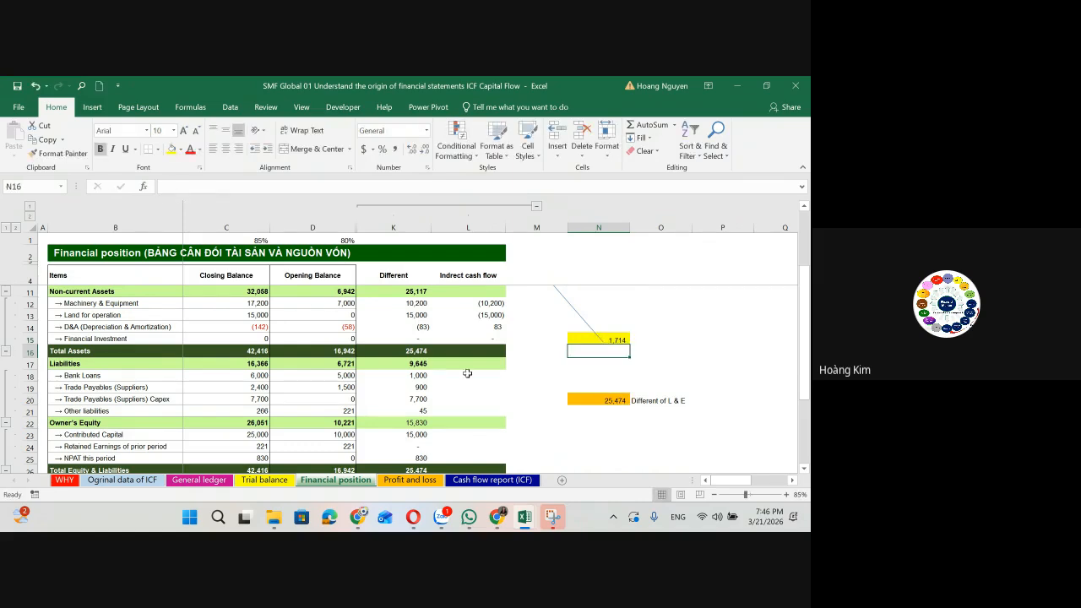
Step: Enter the formula =+(C18-D18) for Bank Loans in the indirect cash flow column, cell L18
{"action": "left_click", "coordinate": [495, 376]}
{"action": "type", "text": "="}
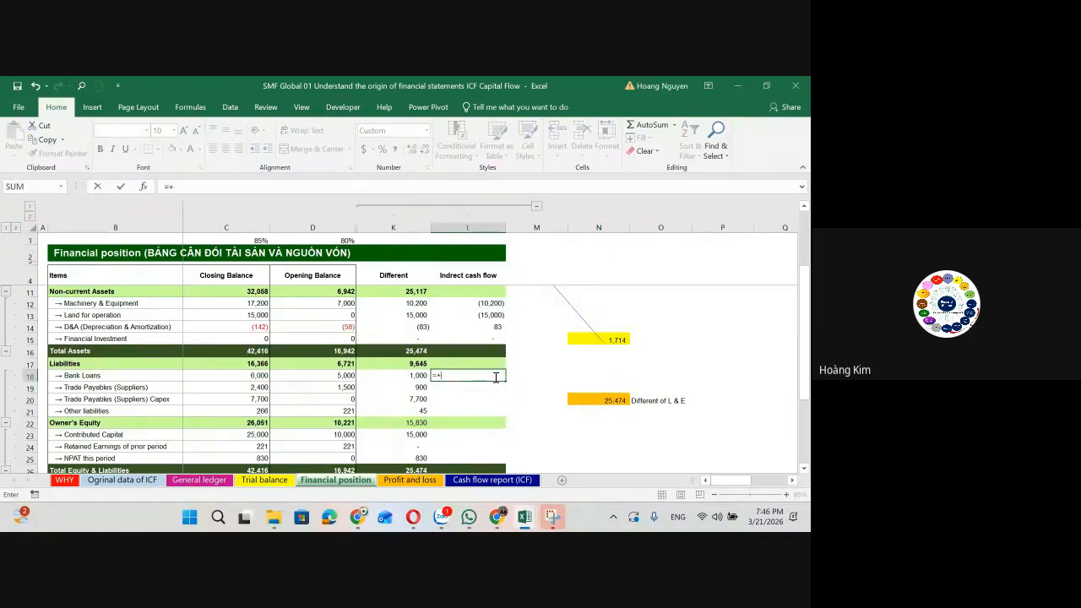
{"action": "type", "text": "+("}
{"action": "key", "text": "Left"}
{"action": "key", "text": "Left"}
{"action": "key", "text": "Left"}
{"action": "type", "text": "-"}
{"action": "key", "text": "Left"}
{"action": "key", "text": "Left"}
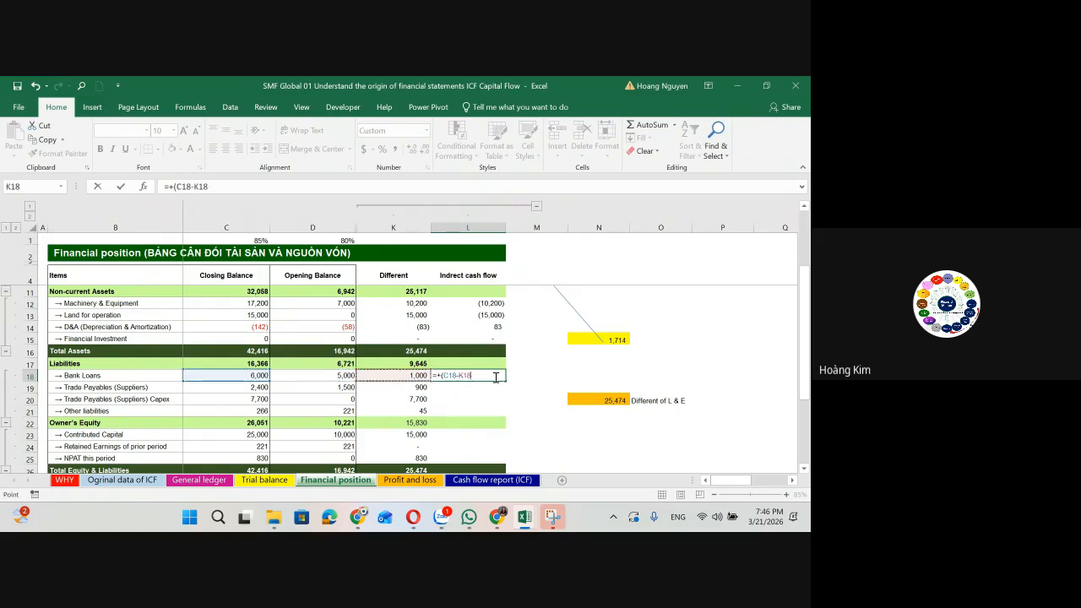
{"action": "key", "text": "Return"}
Step: Copy the Bank Loans cash flow formula to the remaining liability rows, down to L21
{"action": "key", "text": "Up"}
{"action": "key", "text": "ctrl+c"}
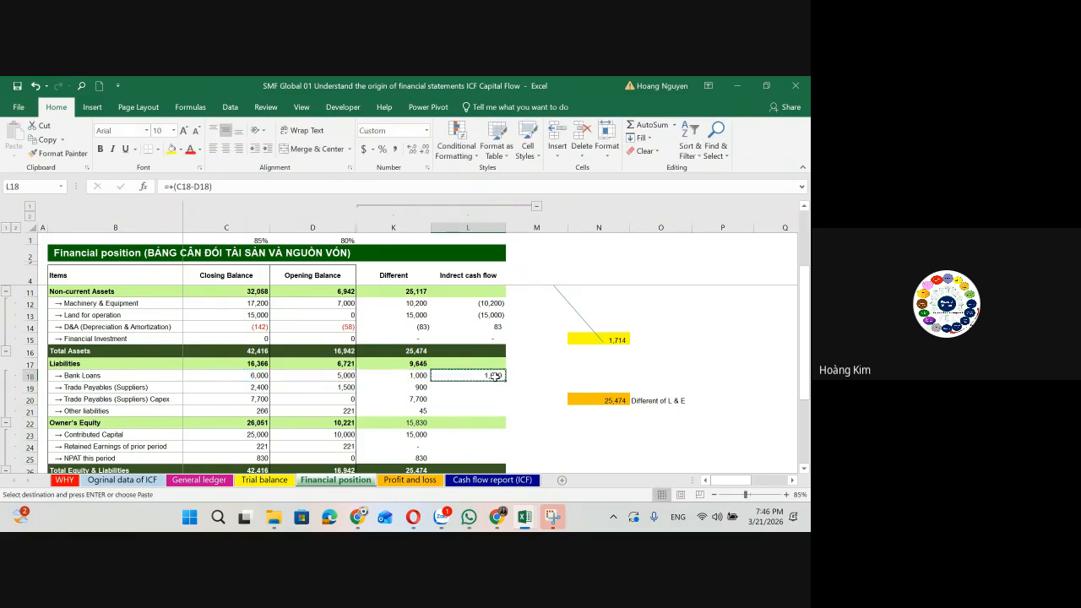
{"action": "key", "text": "shift+Down"}
{"action": "key", "text": "shift+Down"}
{"action": "key", "text": "shift+Down"}
{"action": "key", "text": "ctrl+v"}
Step: Copy the cash flow formula from L21 to the owner's equity rows L23:L25
{"action": "key", "text": "Down"}
{"action": "key", "text": "Down"}
{"action": "key", "text": "ctrl+c"}
{"action": "key", "text": "Down"}
{"action": "key", "text": "Down"}
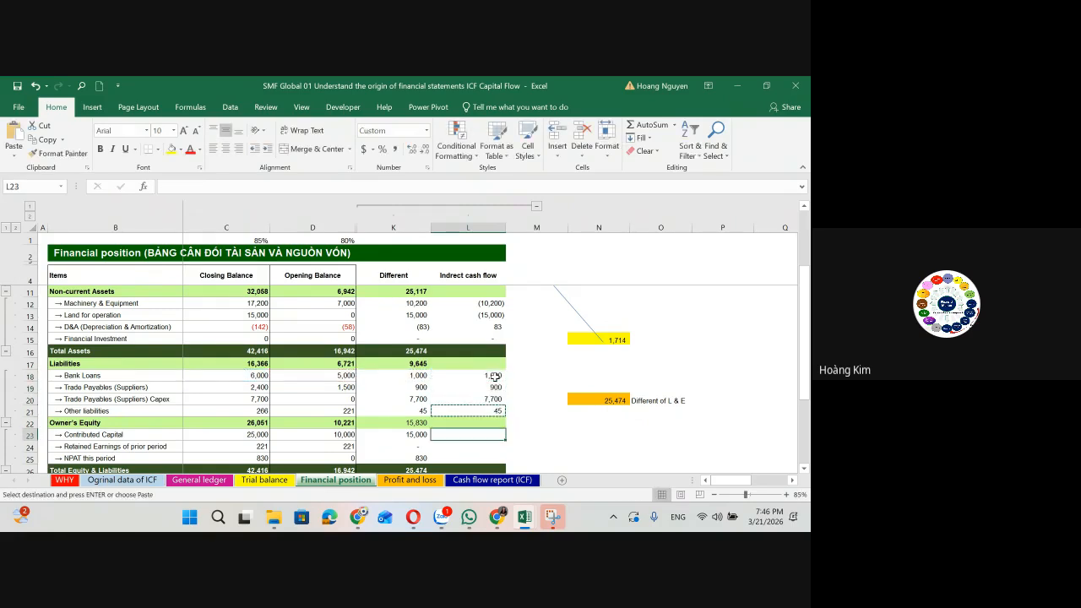
{"action": "key", "text": "shift+Down"}
{"action": "key", "text": "shift+Down"}
{"action": "key", "text": "ctrl+v"}
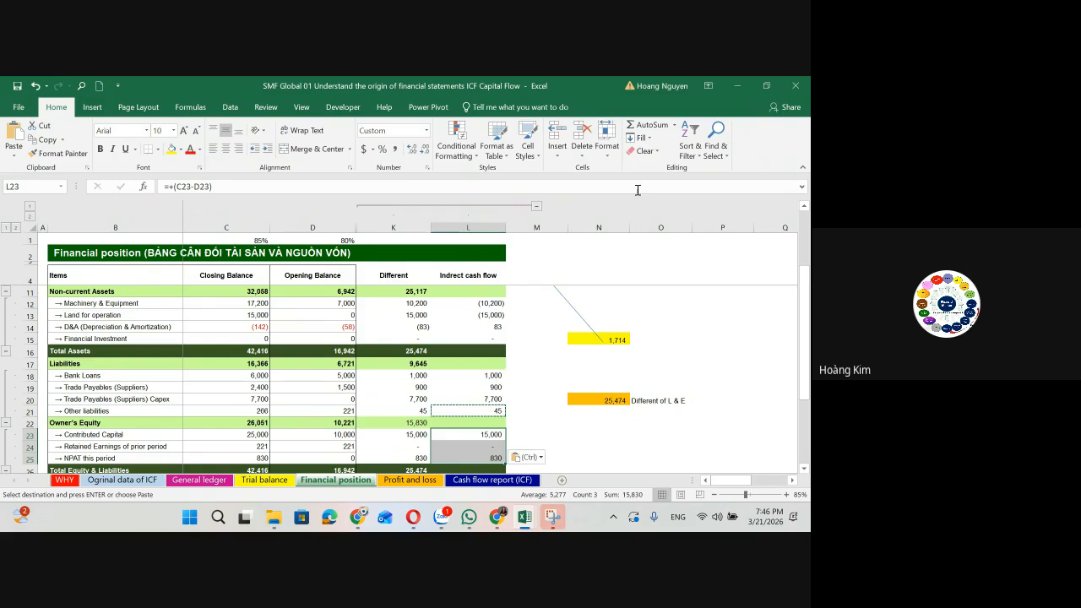
Step: Set the ribbon to auto-hide so that more of the financial position table fits on screen
{"action": "left_click", "coordinate": [708, 85]}
{"action": "left_click", "coordinate": [723, 125]}
{"action": "scroll", "coordinate": [543, 301], "scroll_direction": "up", "scroll_amount": 2}
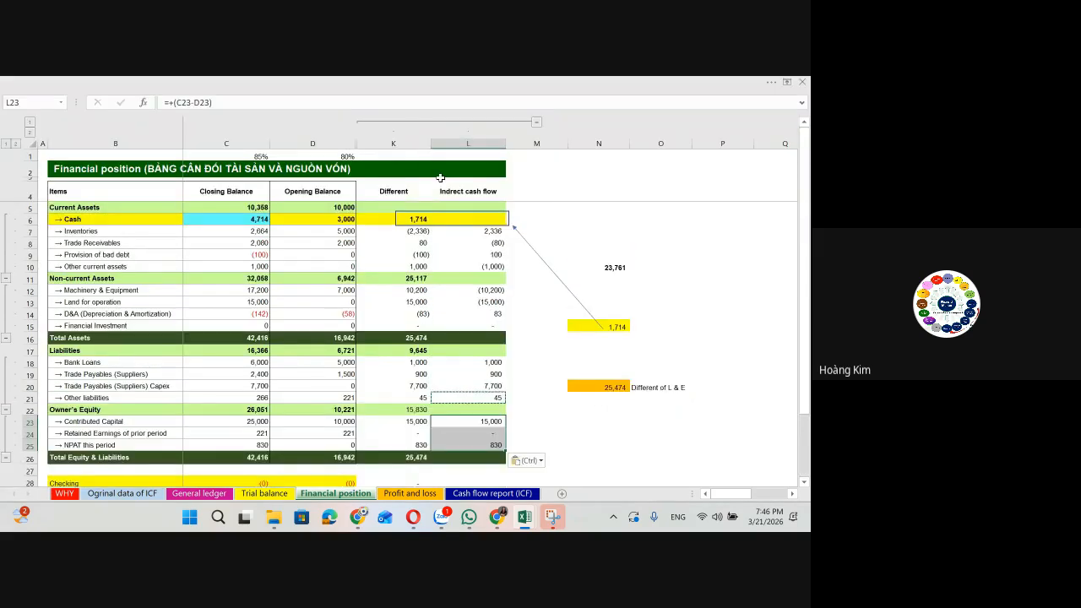
Step: Hide the Different column (column K)
{"action": "left_click", "coordinate": [413, 144]}
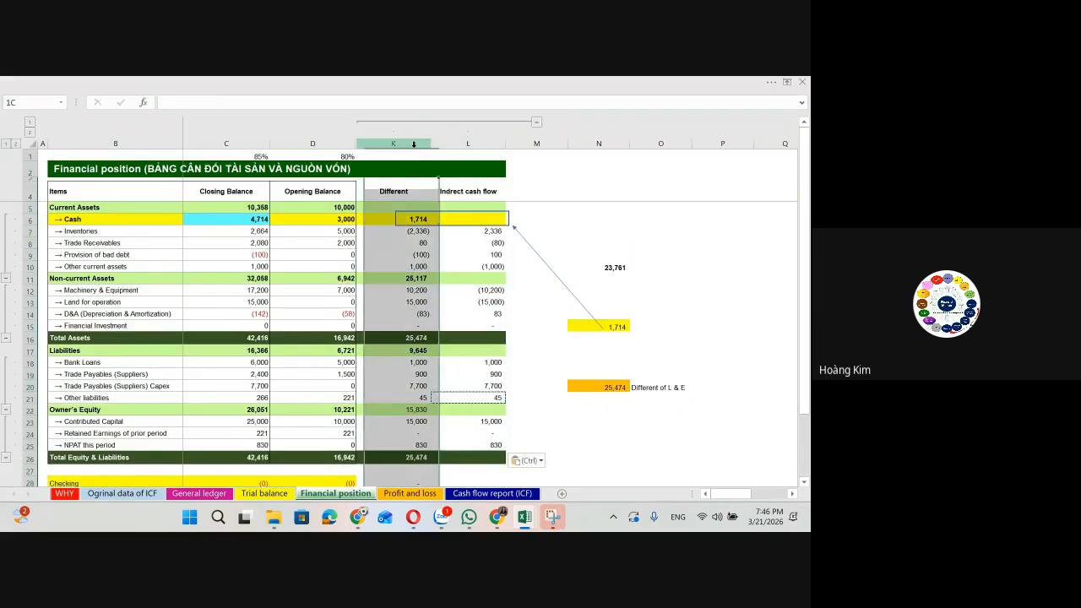
{"action": "right_click", "coordinate": [413, 144]}
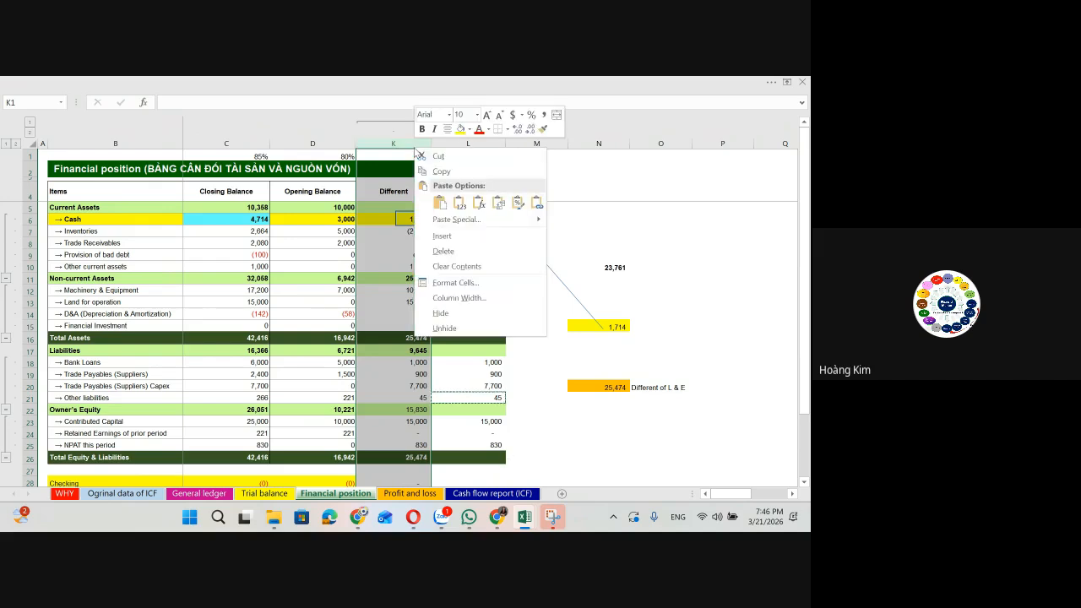
{"action": "left_click", "coordinate": [469, 318]}
{"action": "left_click", "coordinate": [486, 336]}
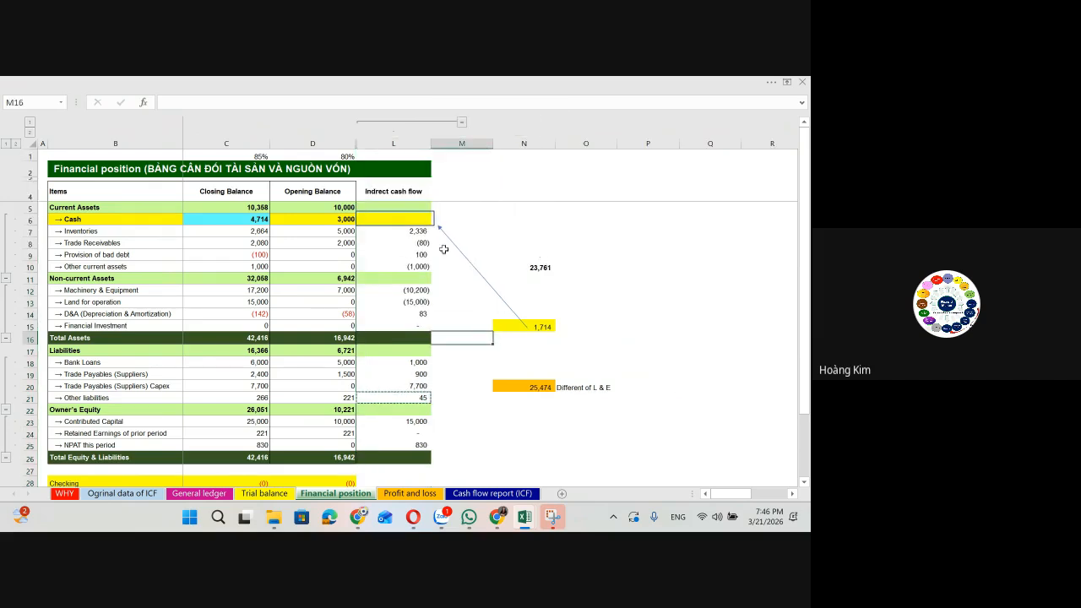
Step: Total the indirect cash flow column in cell P15 with =SUM(L7:L25) and make the result bold
{"action": "left_click_drag", "start_coordinate": [417, 232], "coordinate": [422, 446]}
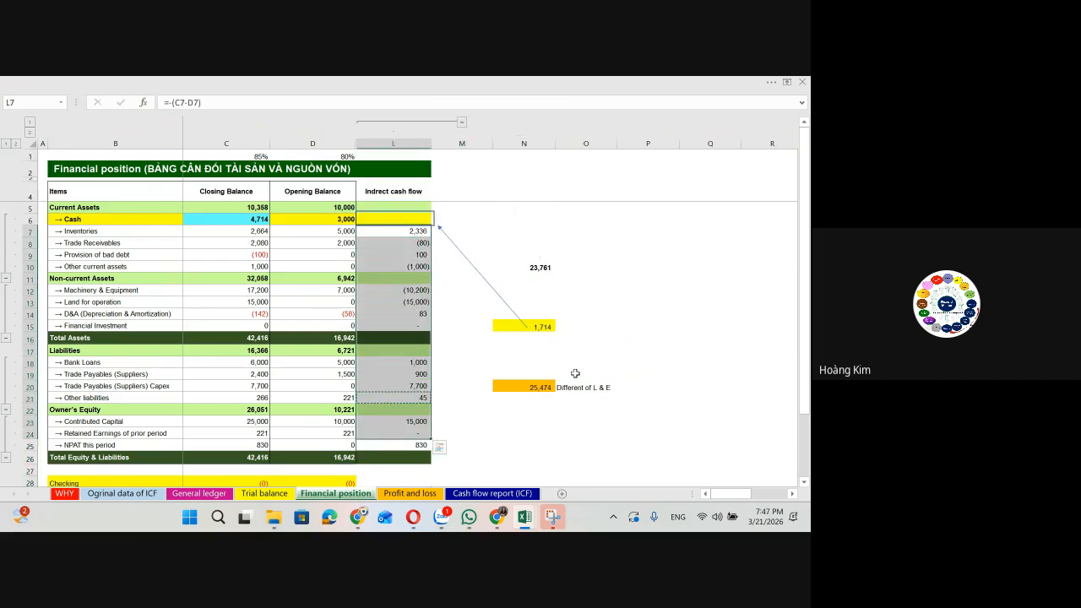
{"action": "left_click", "coordinate": [639, 328]}
{"action": "type", "text": "=sum("}
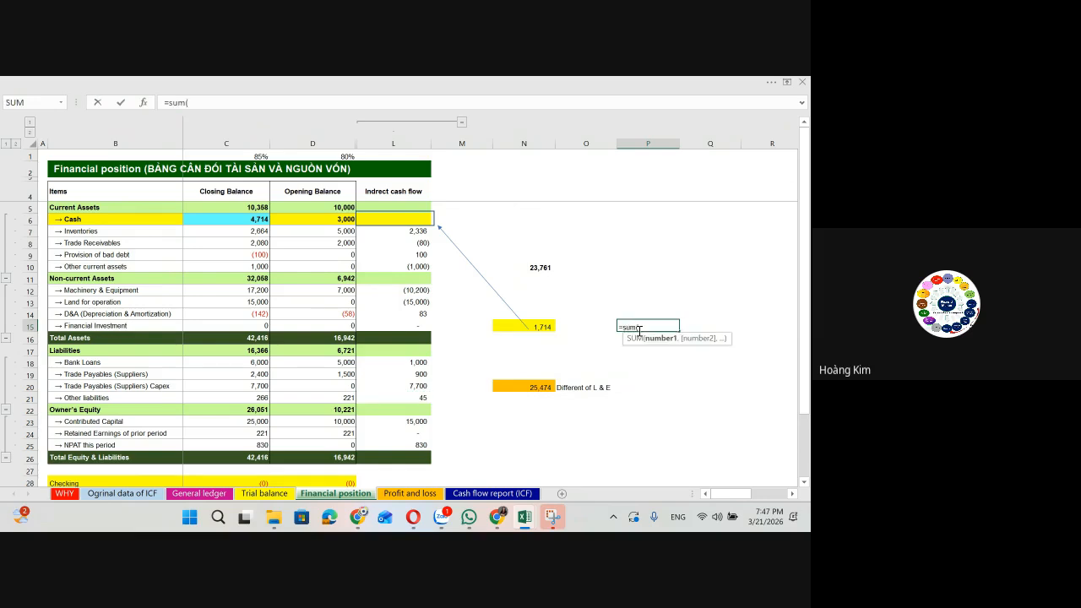
{"action": "left_click_drag", "start_coordinate": [417, 232], "coordinate": [408, 445]}
{"action": "key", "text": "ctrl+Return"}
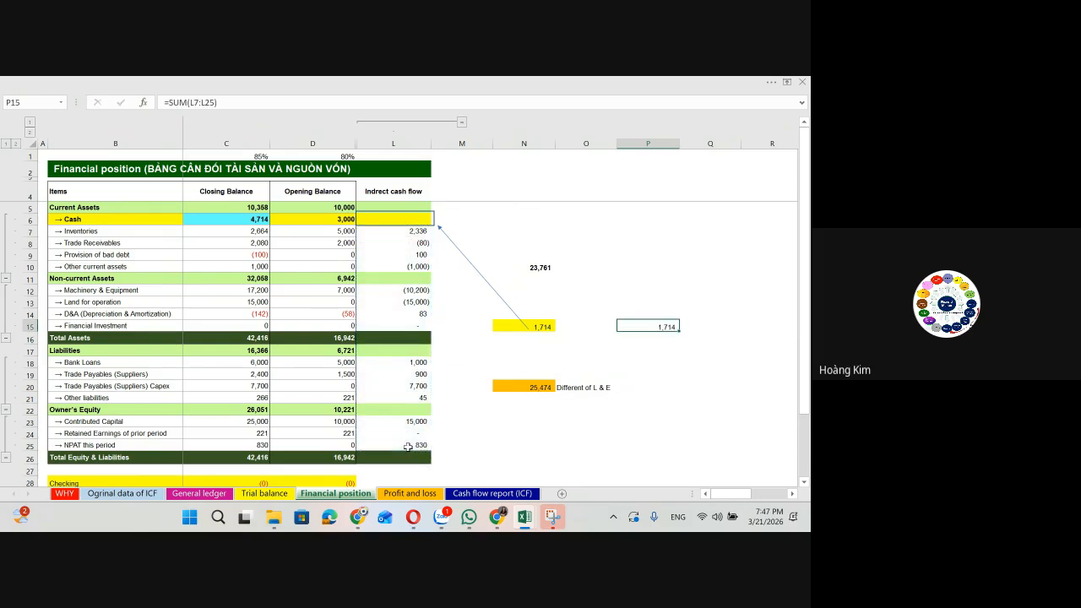
{"action": "key", "text": "ctrl+b"}
{"action": "key", "text": "F2"}
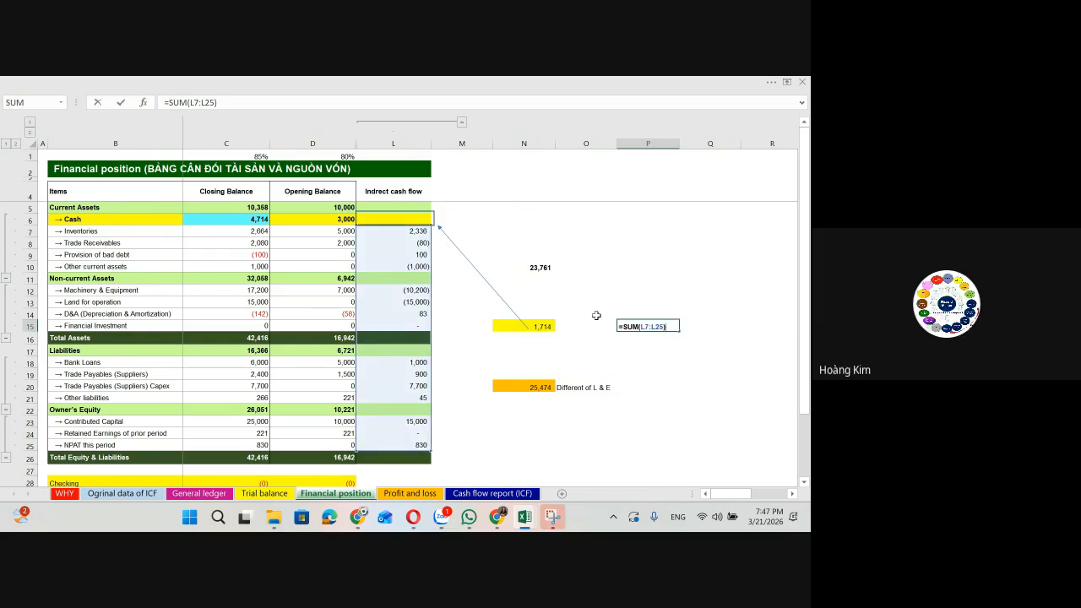
{"action": "key", "text": "Escape"}
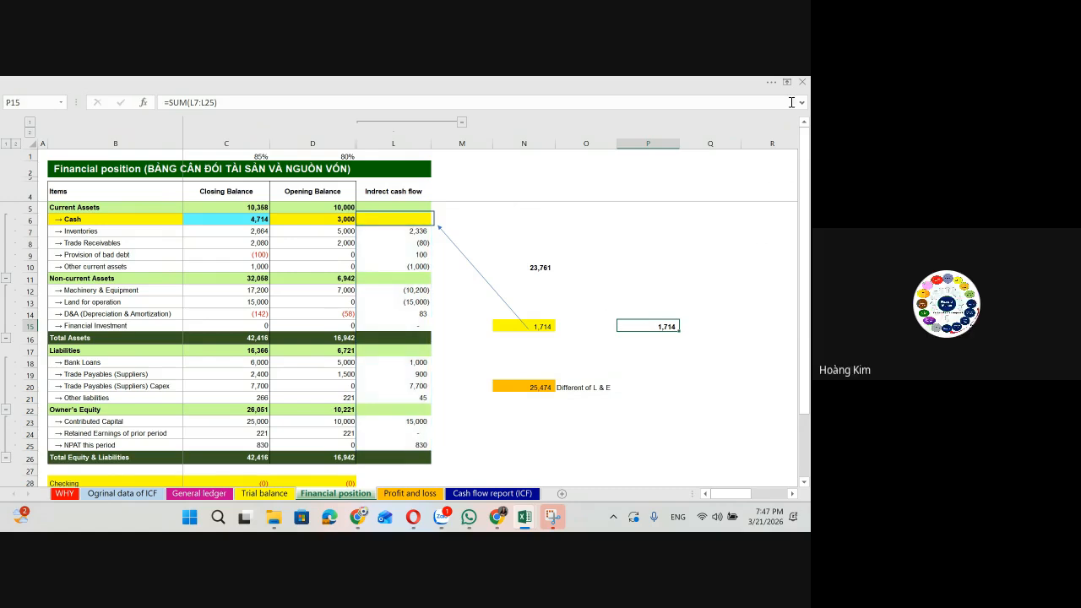
Step: Switch to the Google Meet call, check its participant list, and return to the Excel workbook
{"action": "mouse_move", "coordinate": [357, 517]}
{"action": "left_click", "coordinate": [296, 464]}
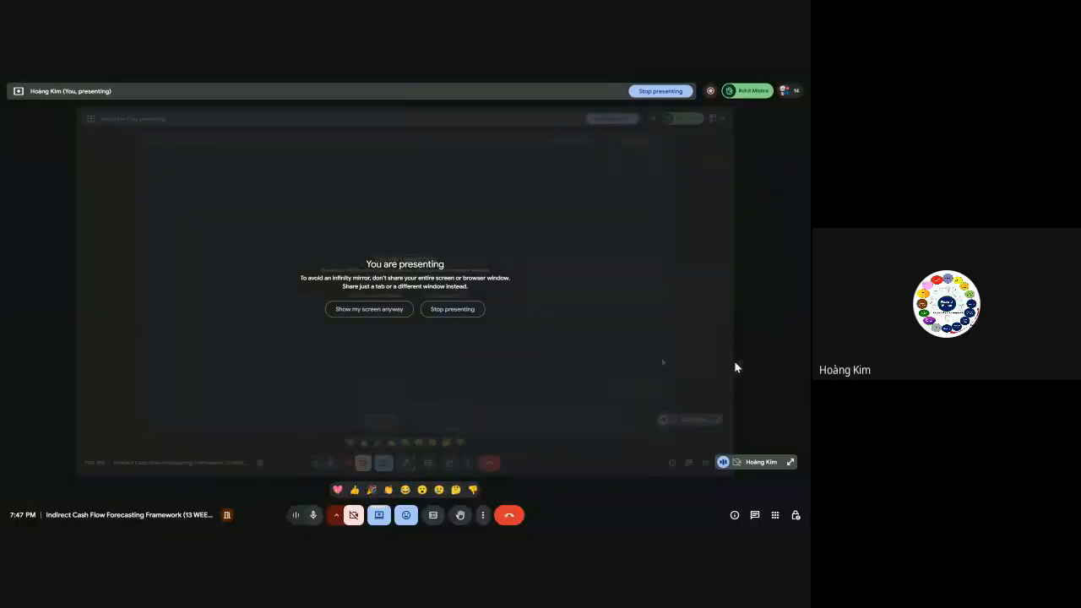
{"action": "left_click", "coordinate": [795, 91]}
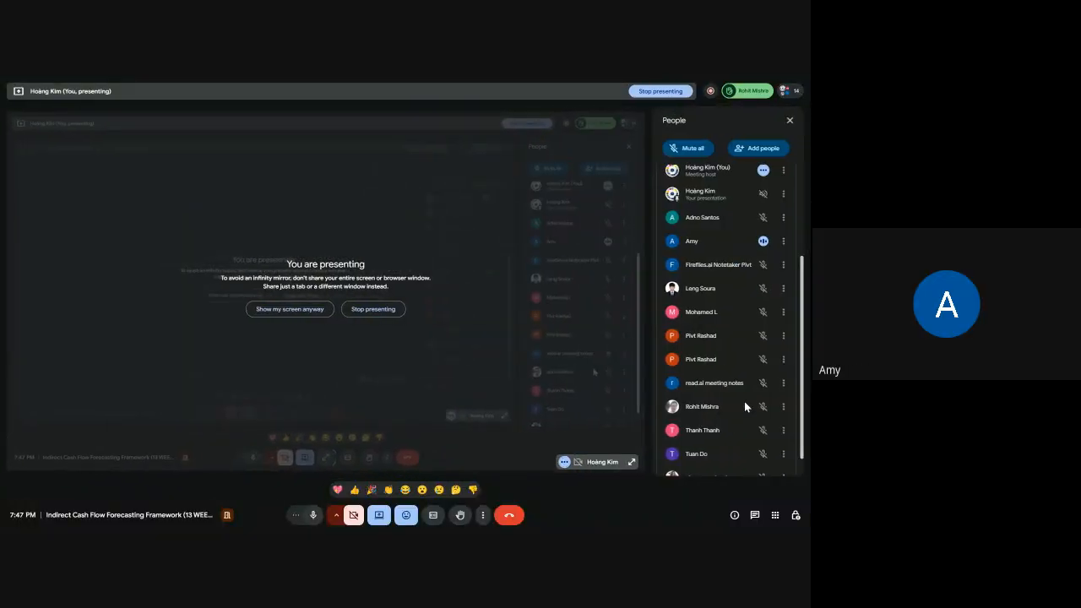
{"action": "left_click", "coordinate": [790, 120]}
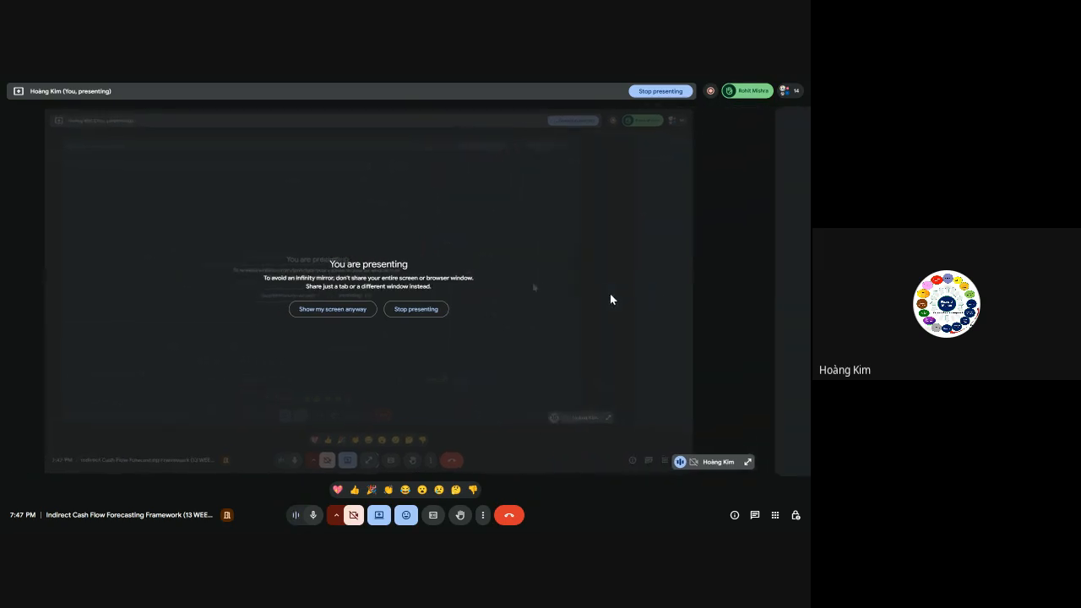
{"action": "key", "text": "alt+Tab"}
Step: Show the ribbon's tabs and commands permanently and review the formula in P15
{"action": "left_click", "coordinate": [786, 82]}
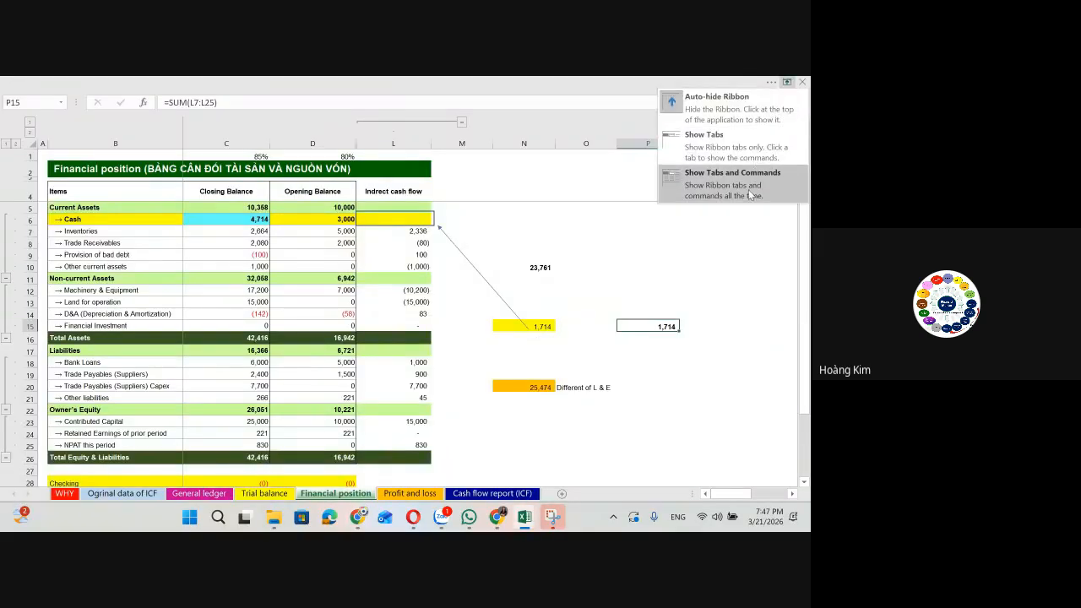
{"action": "left_click", "coordinate": [718, 174]}
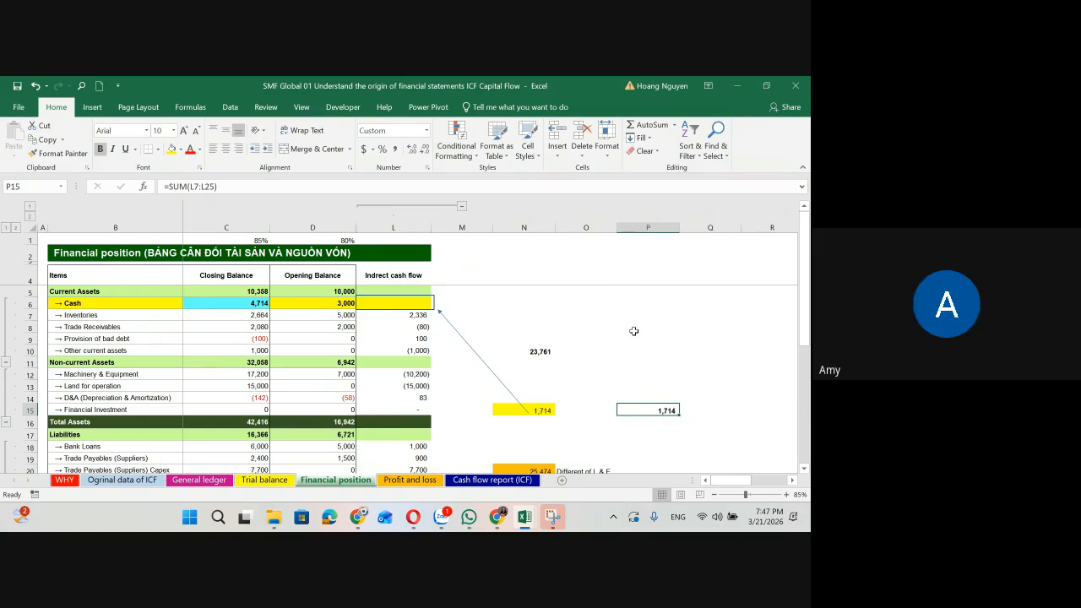
{"action": "key", "text": "F2"}
{"action": "key", "text": "Escape"}
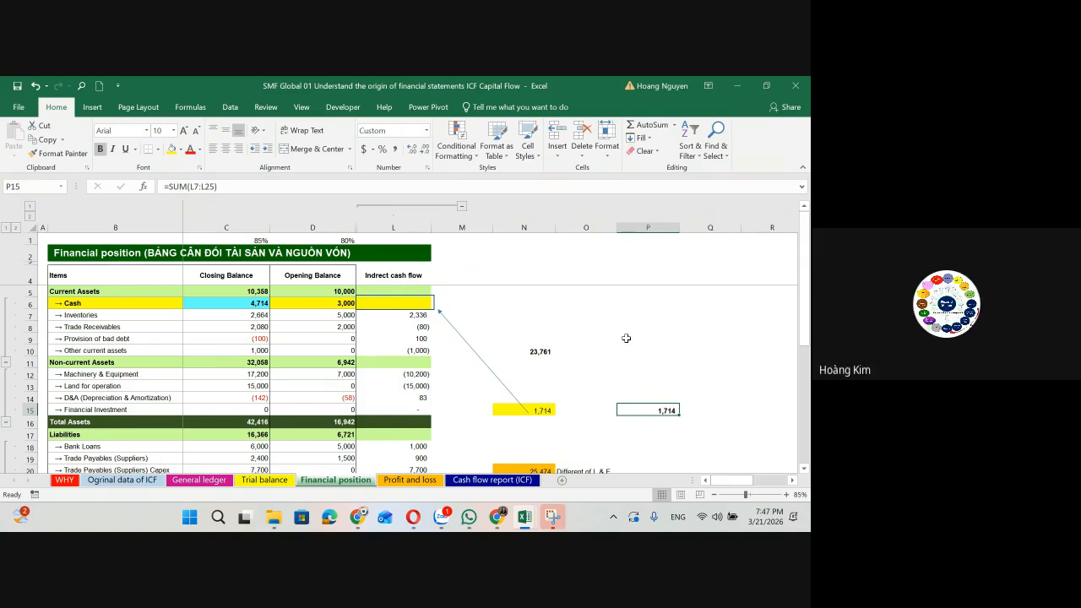
Step: Enter the note -(Closing - Opening) in cell P9 beside the asset rows
{"action": "left_click", "coordinate": [629, 341]}
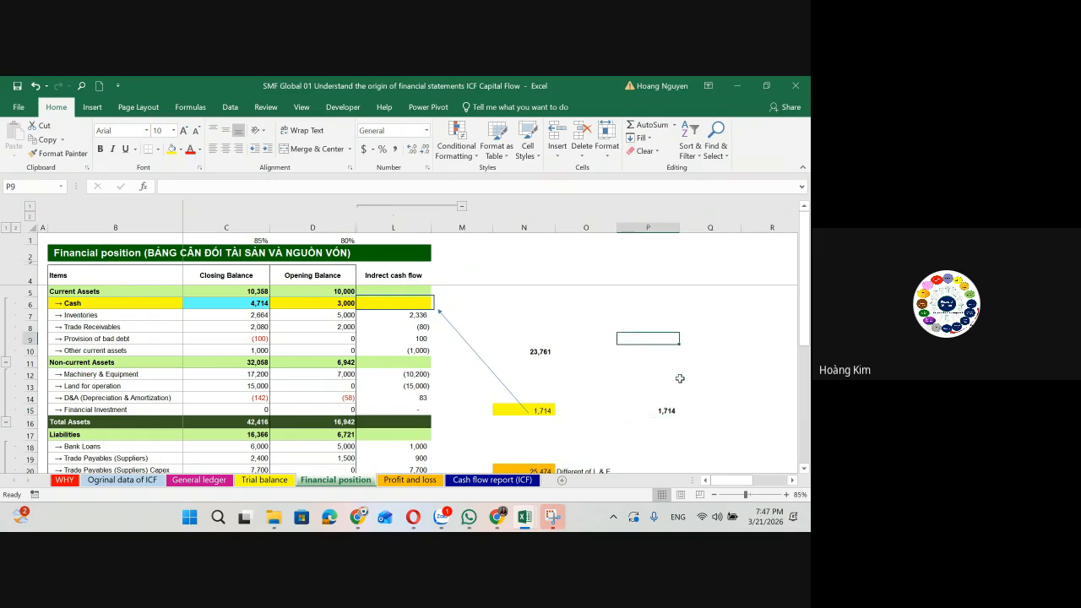
{"action": "type", "text": "-(Clo"}
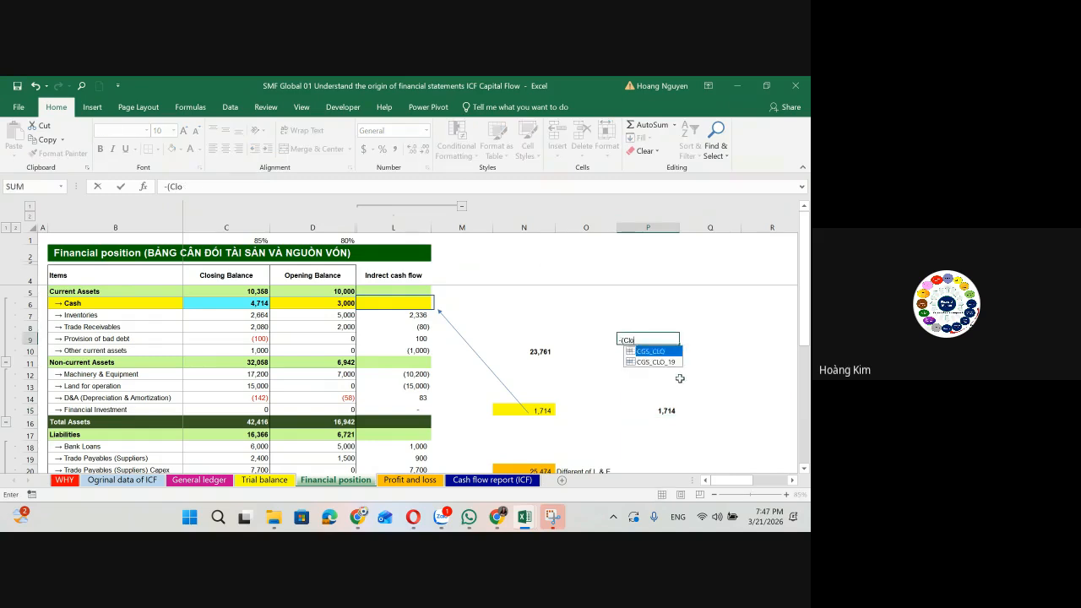
{"action": "type", "text": "sing - B"}
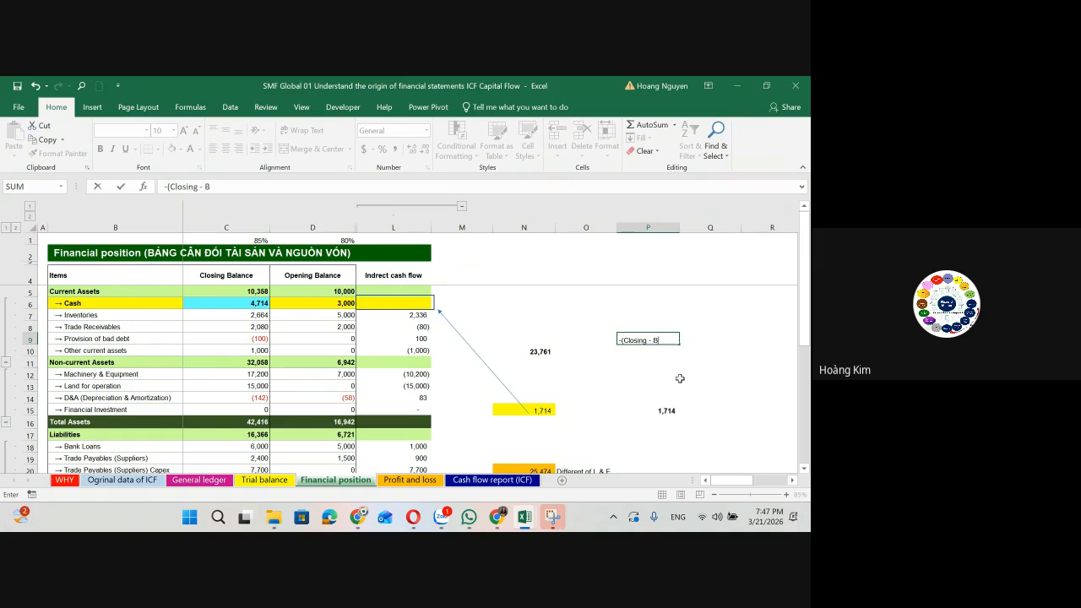
{"action": "key", "text": "BackSpace"}
{"action": "type", "text": "Openi"}
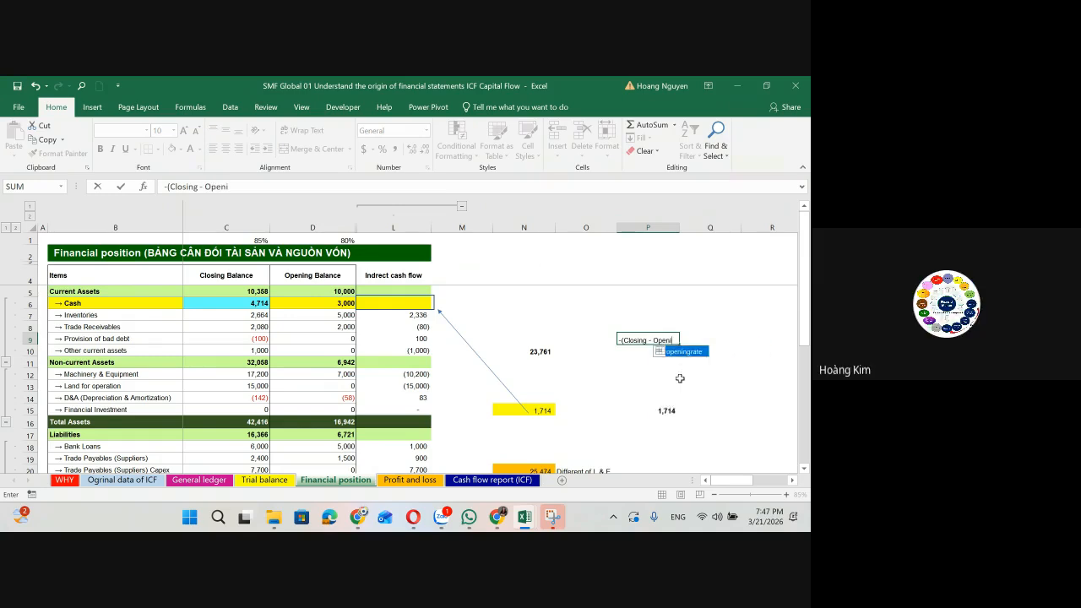
{"action": "type", "text": "ng)"}
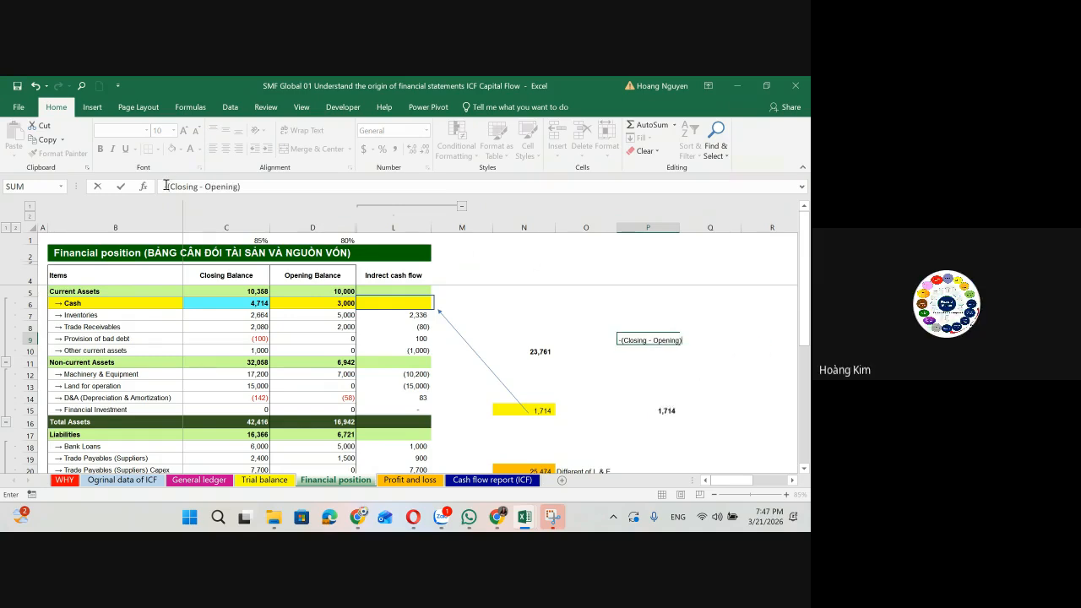
{"action": "key", "text": "Return"}
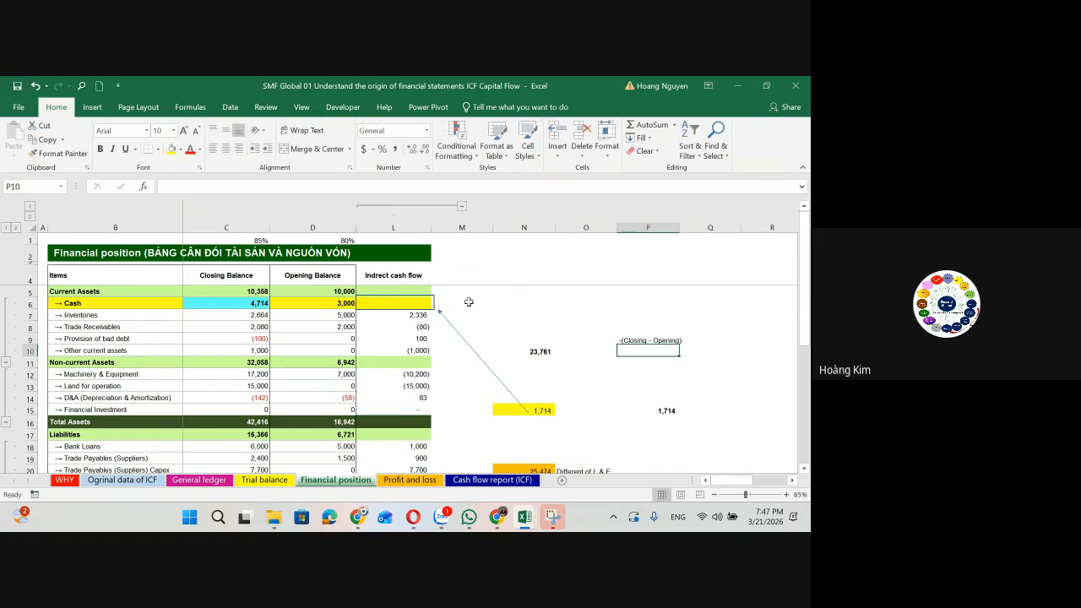
Step: Copy the note from P9 to P21 beside the liability rows and edit its leading sign
{"action": "left_click", "coordinate": [646, 340]}
{"action": "key", "text": "ctrl+c"}
{"action": "scroll", "coordinate": [650, 413], "scroll_direction": "down", "scroll_amount": 2}
{"action": "left_click", "coordinate": [651, 411]}
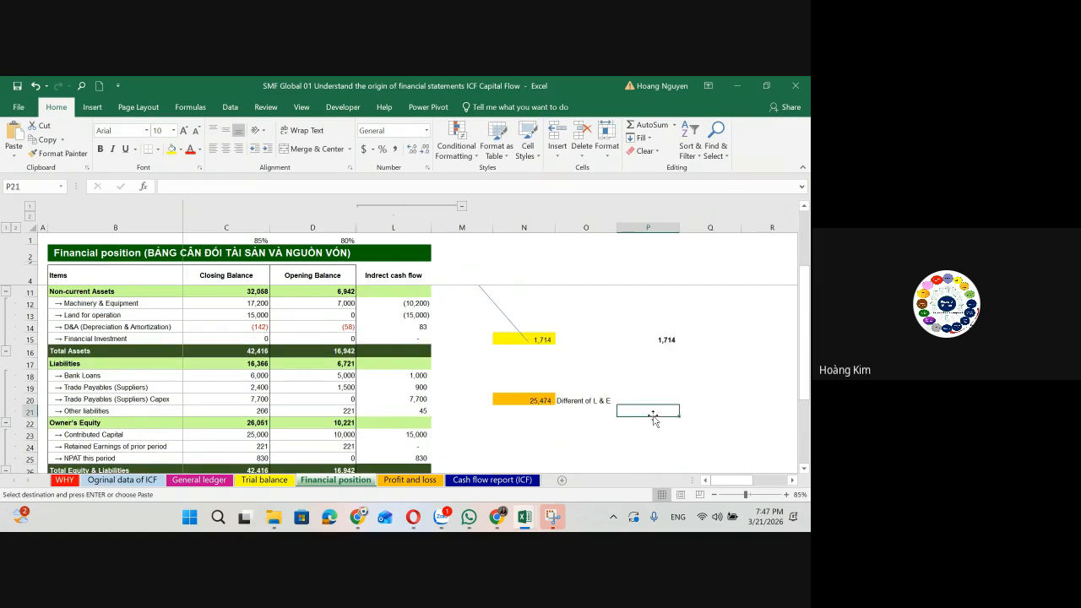
{"action": "key", "text": "ctrl+v"}
{"action": "left_click", "coordinate": [169, 186]}
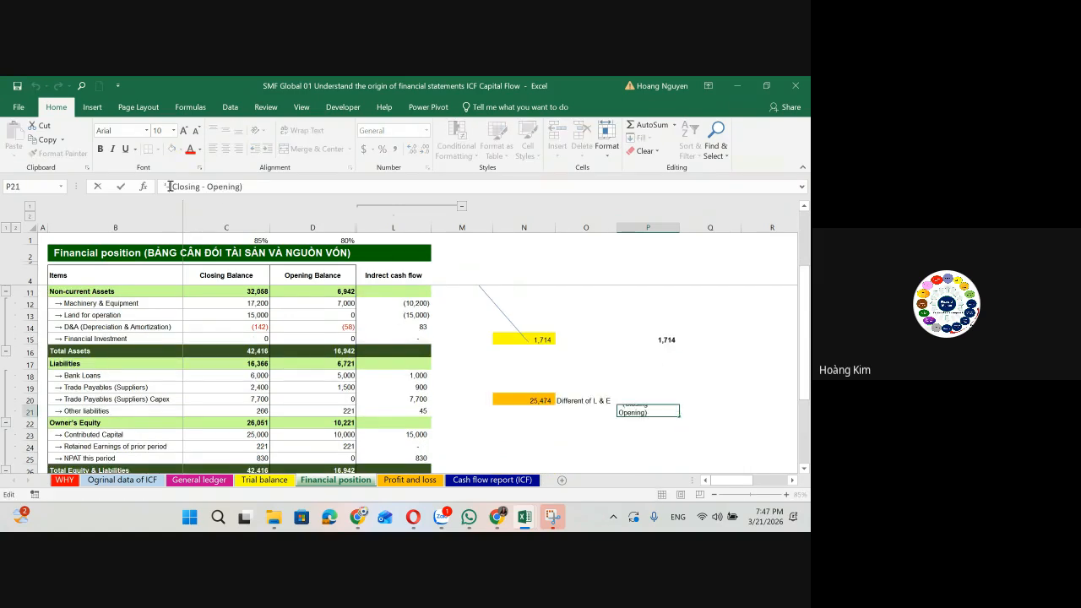
{"action": "type", "text": "-"}
{"action": "key", "text": "Return"}
Step: Format column L as Number with one decimal place, a thousands separator and negatives in red parentheses
{"action": "scroll", "coordinate": [257, 253], "scroll_direction": "up", "scroll_amount": 2}
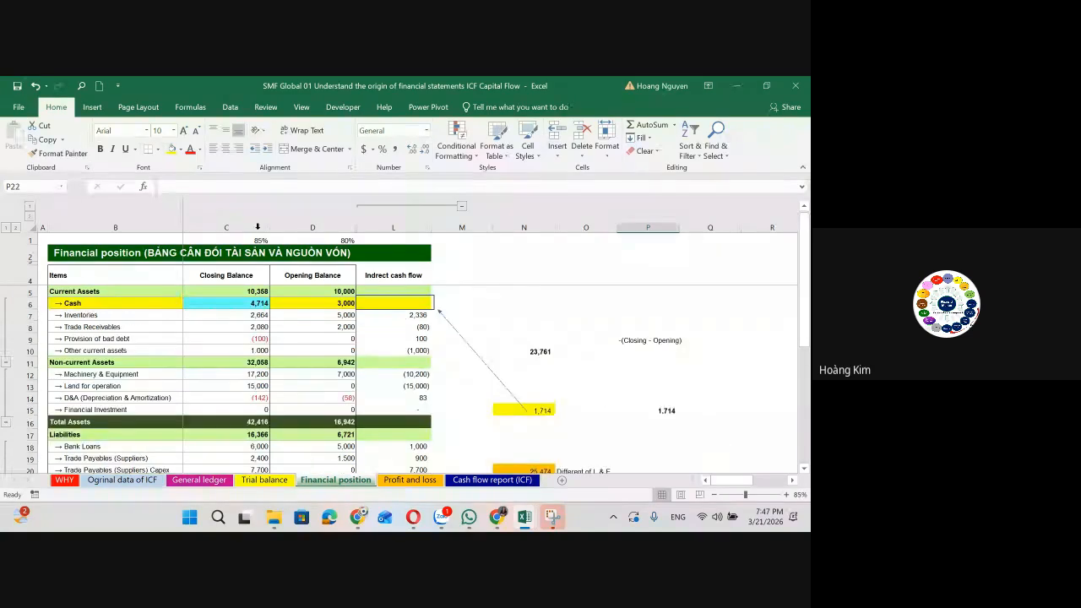
{"action": "left_click", "coordinate": [393, 227]}
{"action": "key", "text": "ctrl+1"}
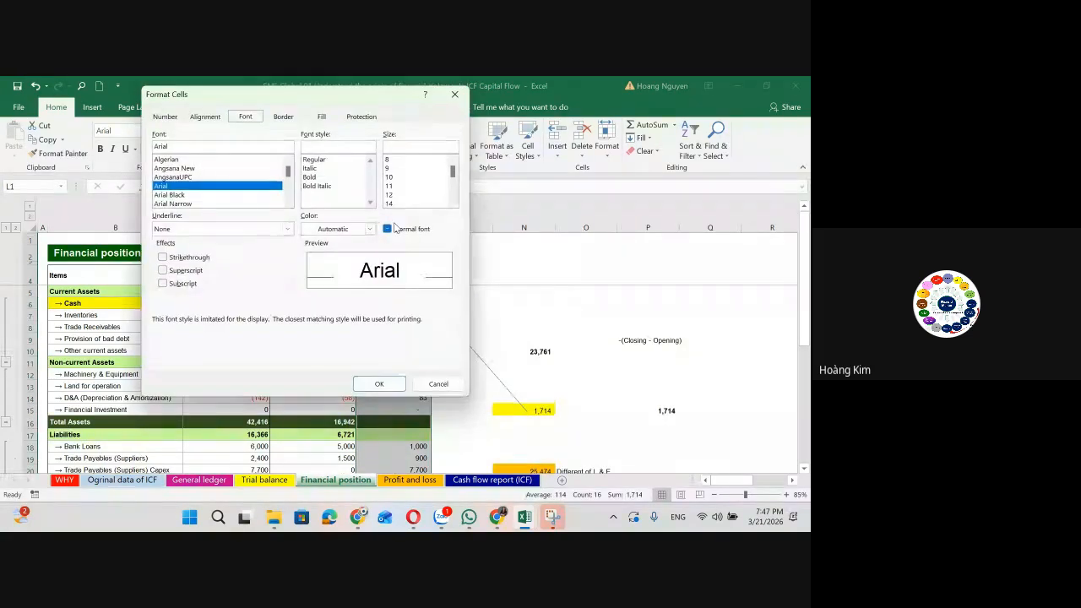
{"action": "left_click", "coordinate": [165, 115]}
{"action": "left_click", "coordinate": [167, 155]}
{"action": "left_click", "coordinate": [260, 244]}
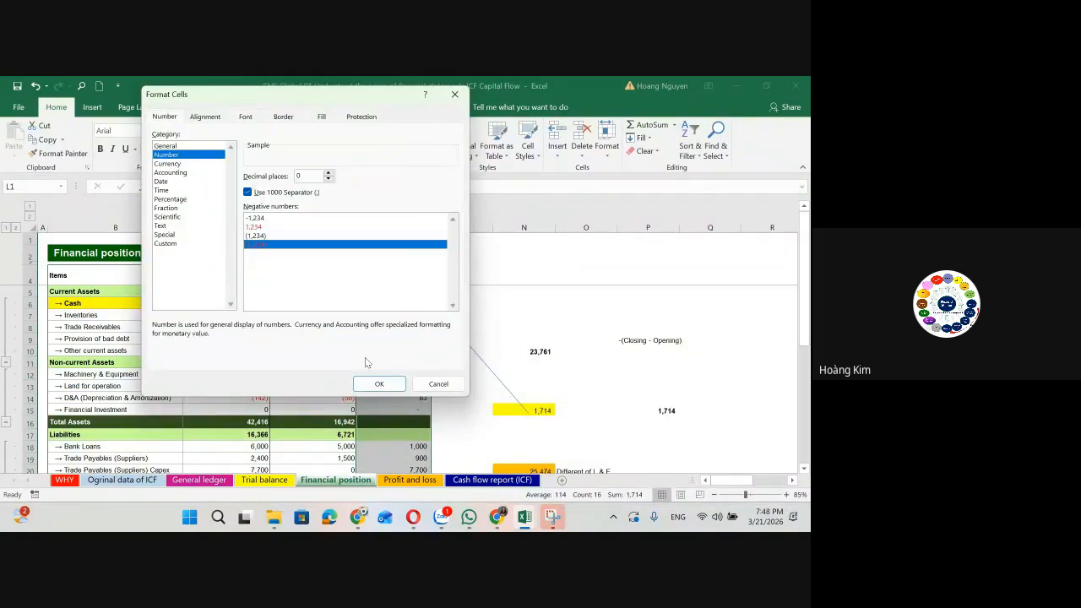
{"action": "left_click", "coordinate": [328, 171]}
{"action": "left_click", "coordinate": [379, 383]}
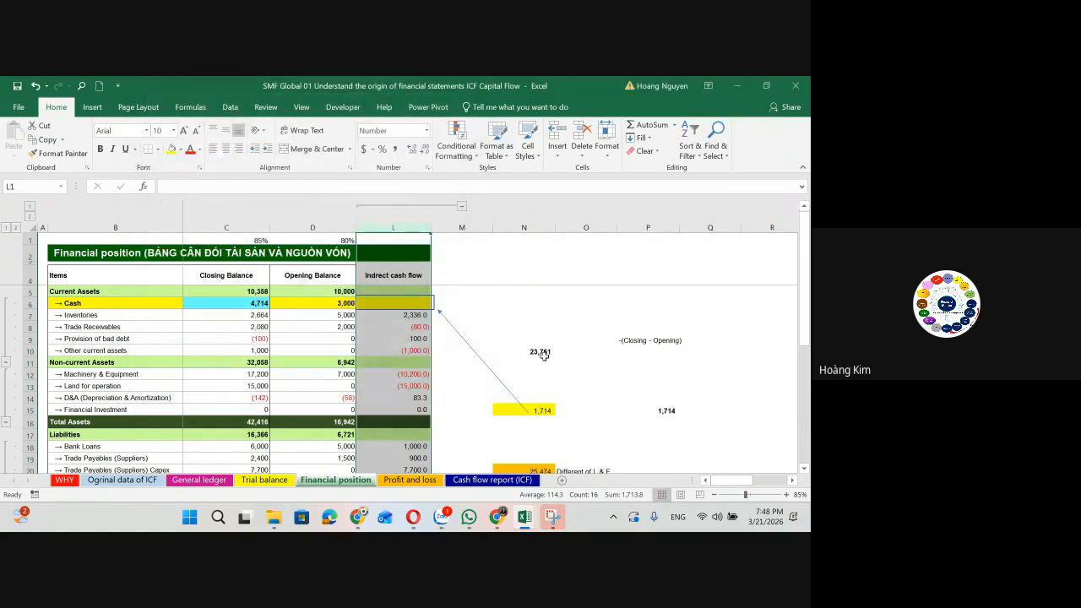
{"action": "scroll", "coordinate": [543, 355], "scroll_direction": "down", "scroll_amount": 2}
{"action": "scroll", "coordinate": [543, 356], "scroll_direction": "up", "scroll_amount": 2}
Step: Auto-hide the ribbon and check the SUM formula in P15
{"action": "left_click", "coordinate": [708, 86]}
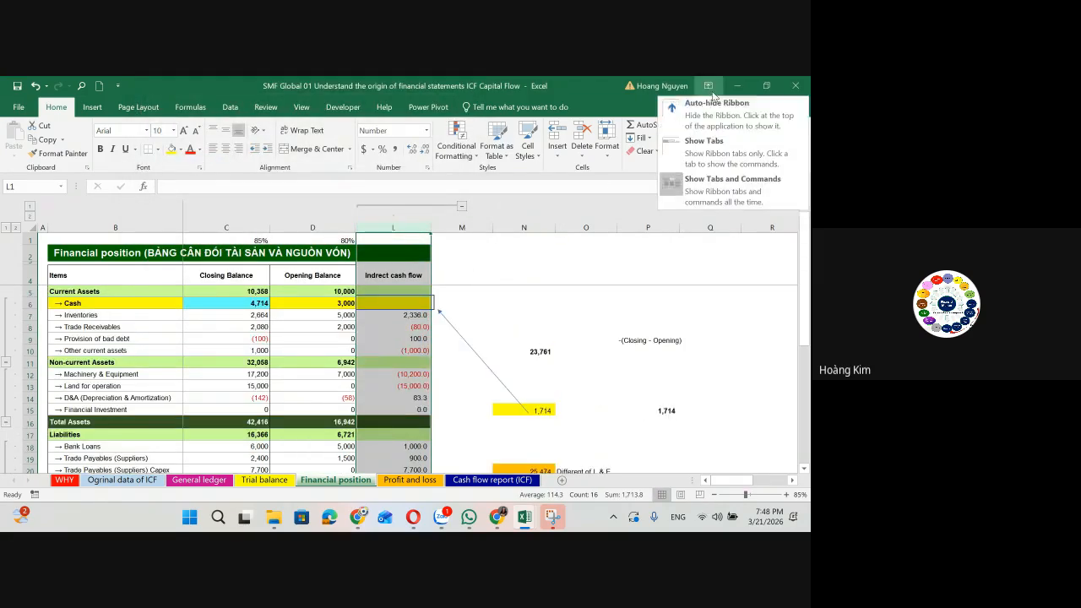
{"action": "left_click", "coordinate": [713, 103]}
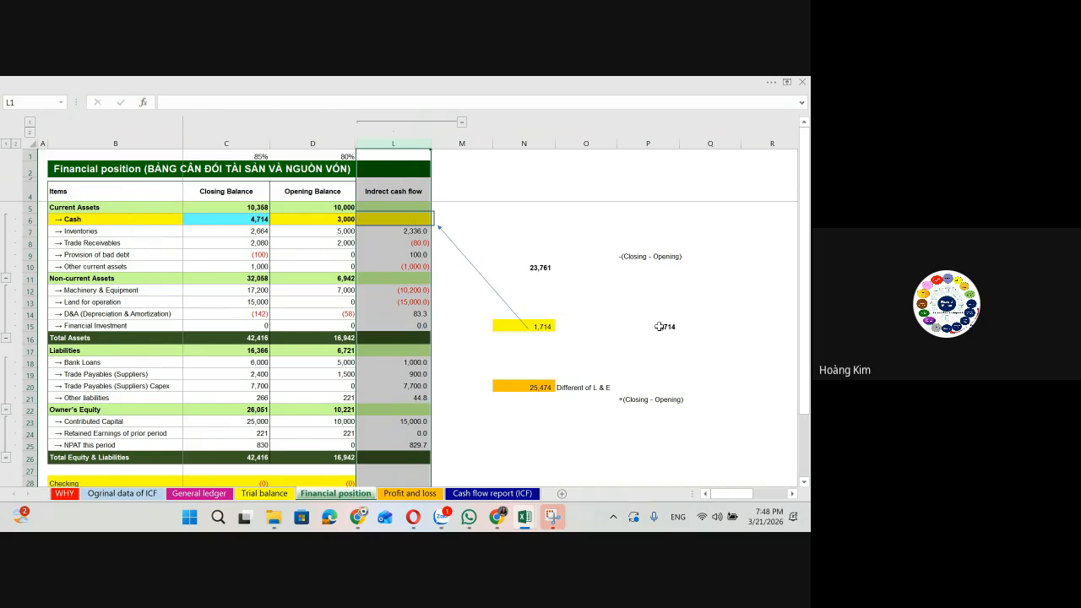
{"action": "left_click", "coordinate": [659, 326]}
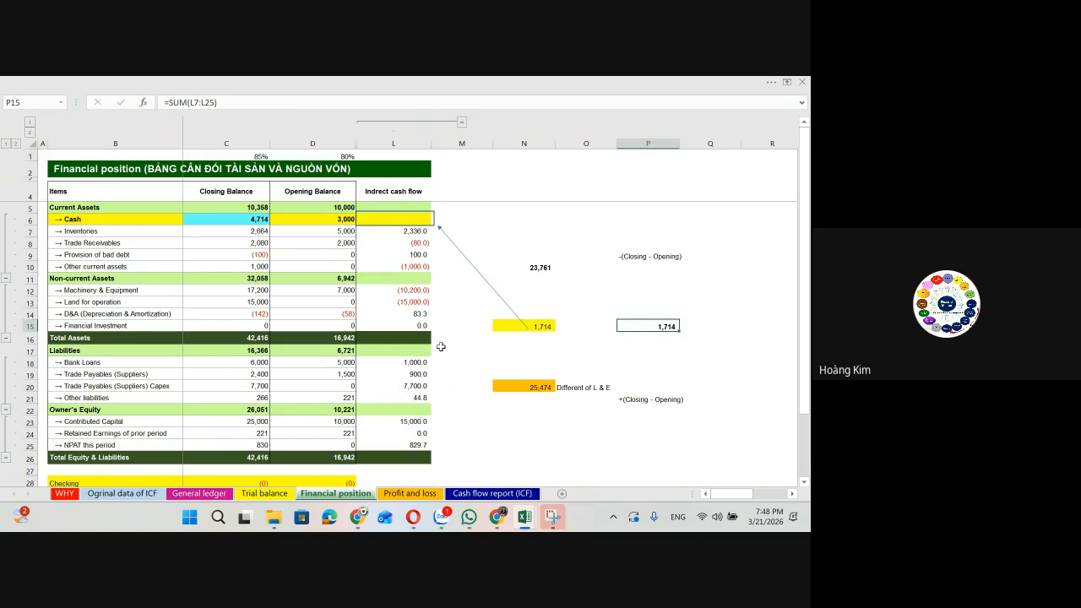
Step: Examine the indirect cash flow formulas in column L for the asset, liability and owner's equity items
{"action": "left_click", "coordinate": [411, 232]}
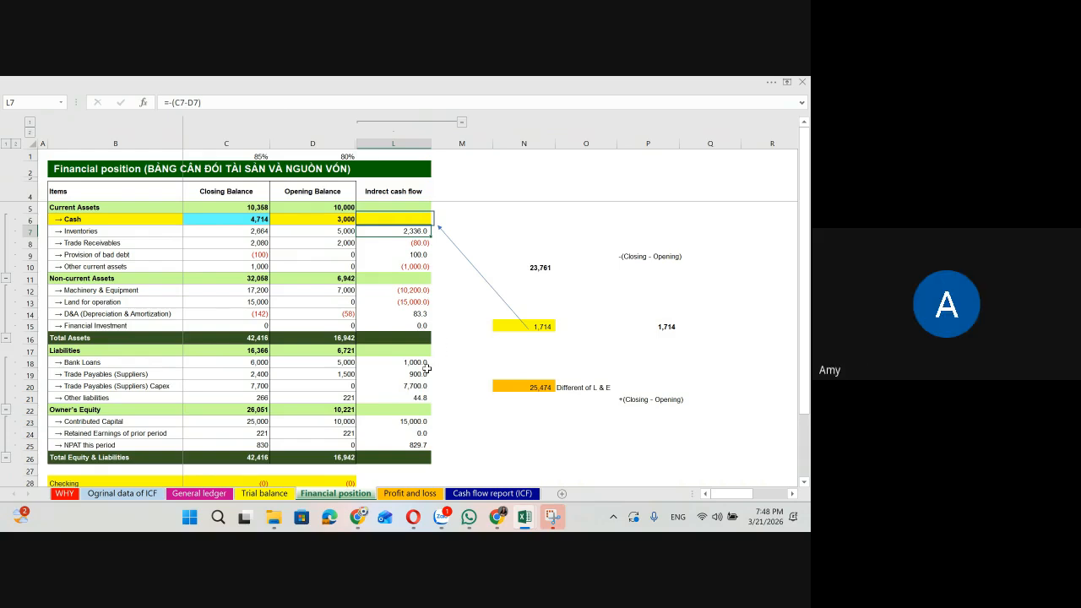
{"action": "left_click", "coordinate": [419, 396]}
{"action": "left_click", "coordinate": [421, 421]}
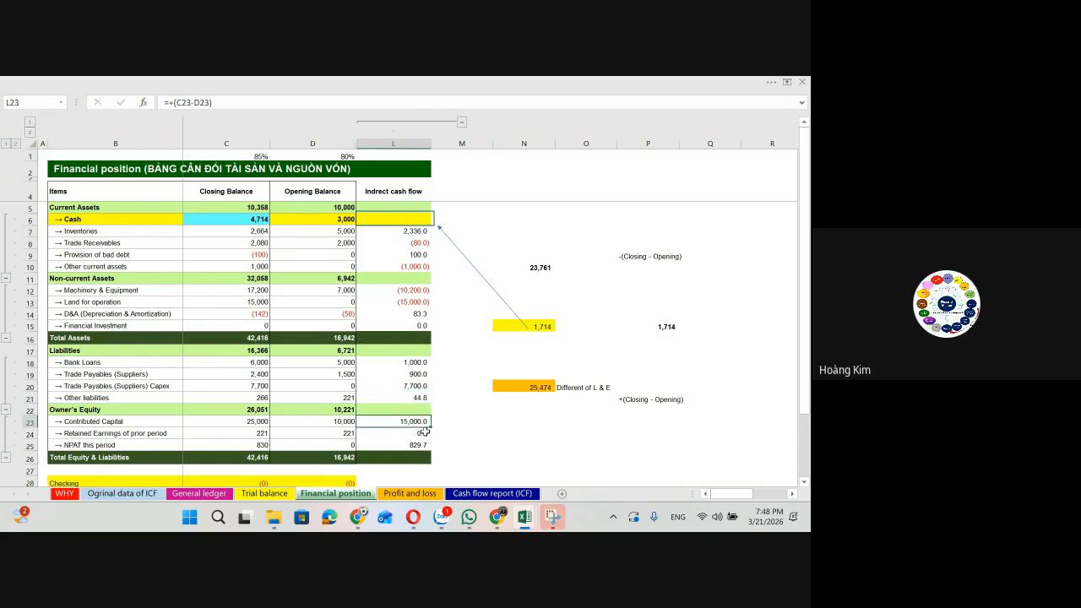
{"action": "left_click", "coordinate": [426, 432]}
{"action": "left_click", "coordinate": [419, 421]}
{"action": "left_click", "coordinate": [414, 301], "text": "ctrl"}
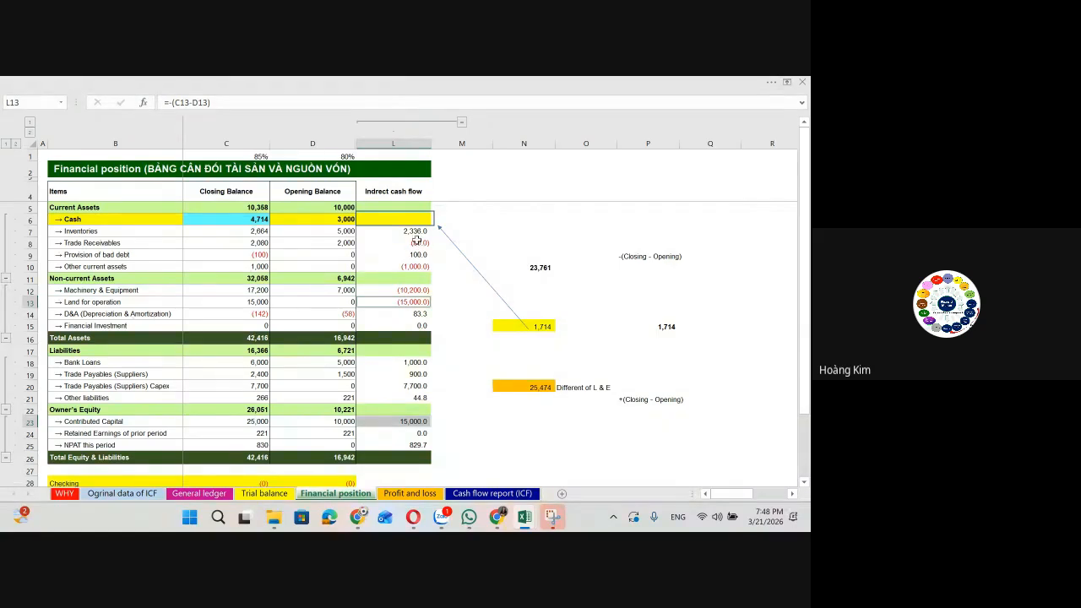
{"action": "left_click_drag", "start_coordinate": [415, 230], "coordinate": [415, 267]}
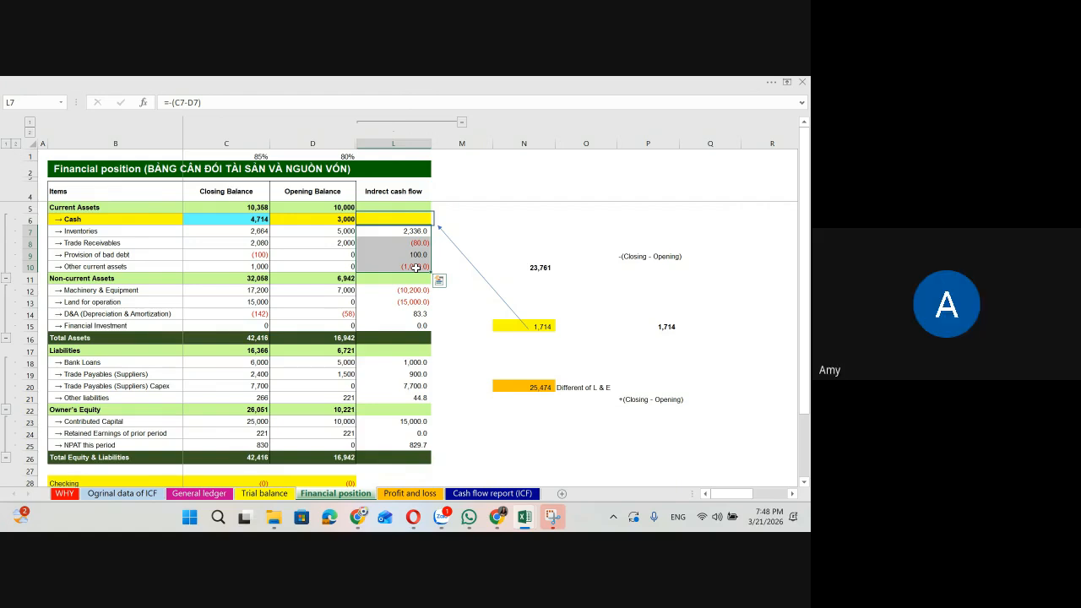
{"action": "left_click_drag", "start_coordinate": [415, 290], "coordinate": [420, 317]}
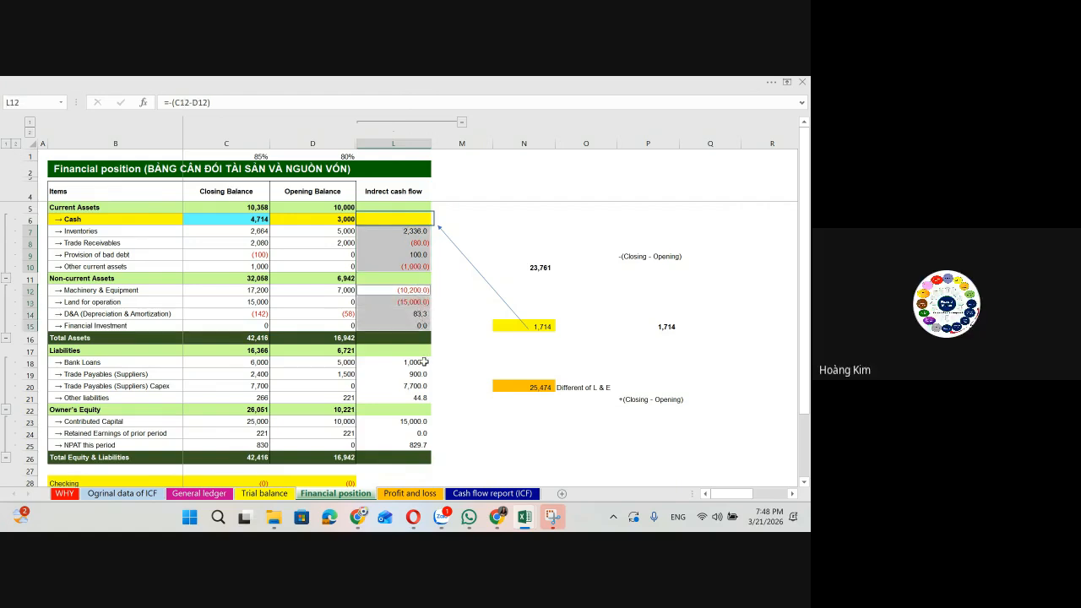
{"action": "left_click_drag", "start_coordinate": [420, 361], "coordinate": [420, 439]}
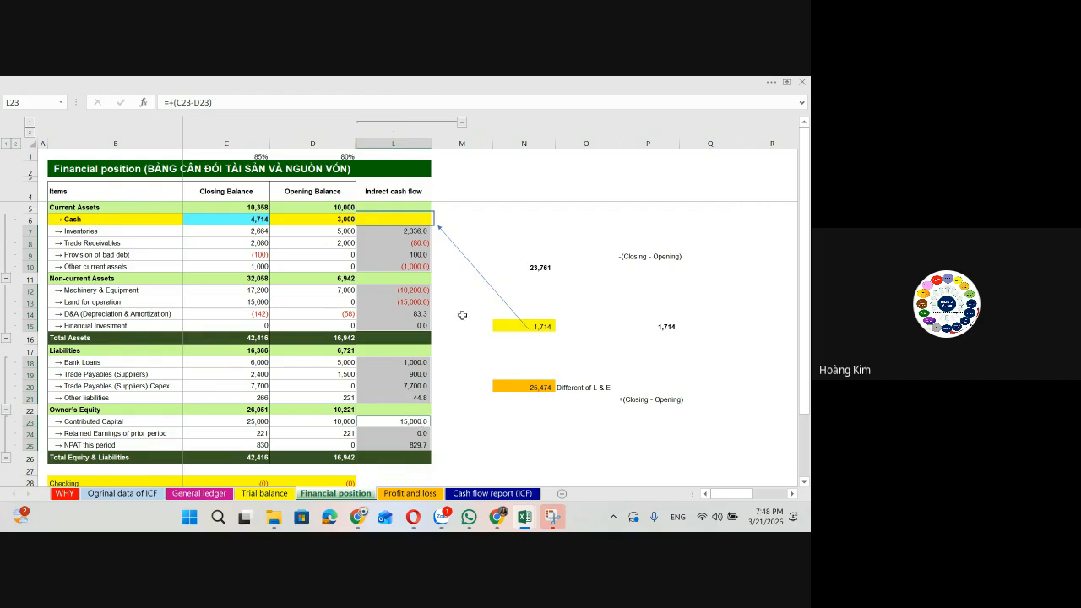
{"action": "left_click", "coordinate": [414, 373]}
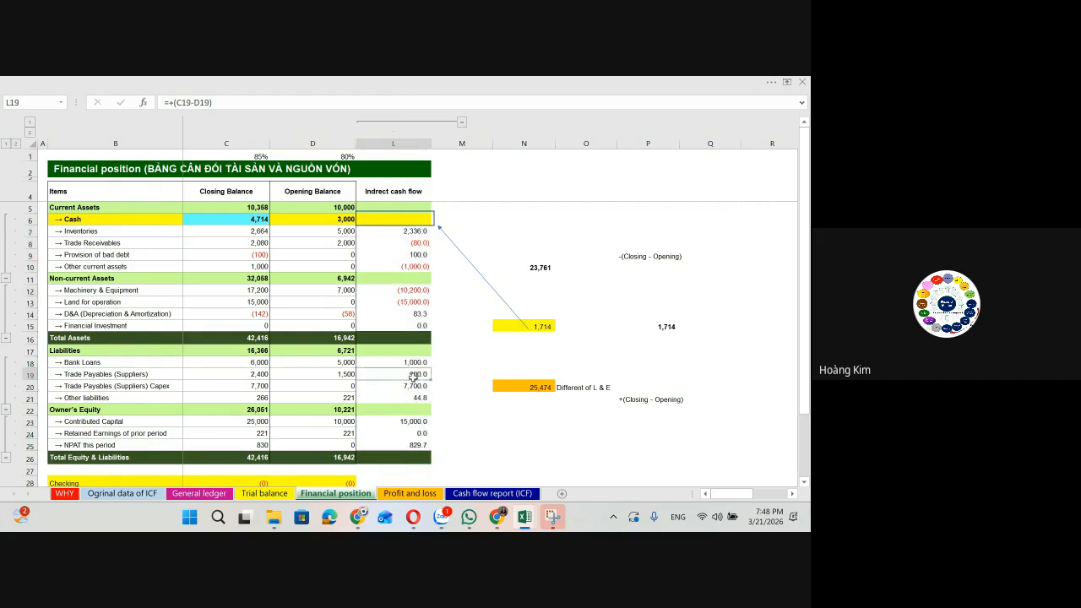
Step: Insert three blank columns before column N
{"action": "left_click", "coordinate": [524, 140]}
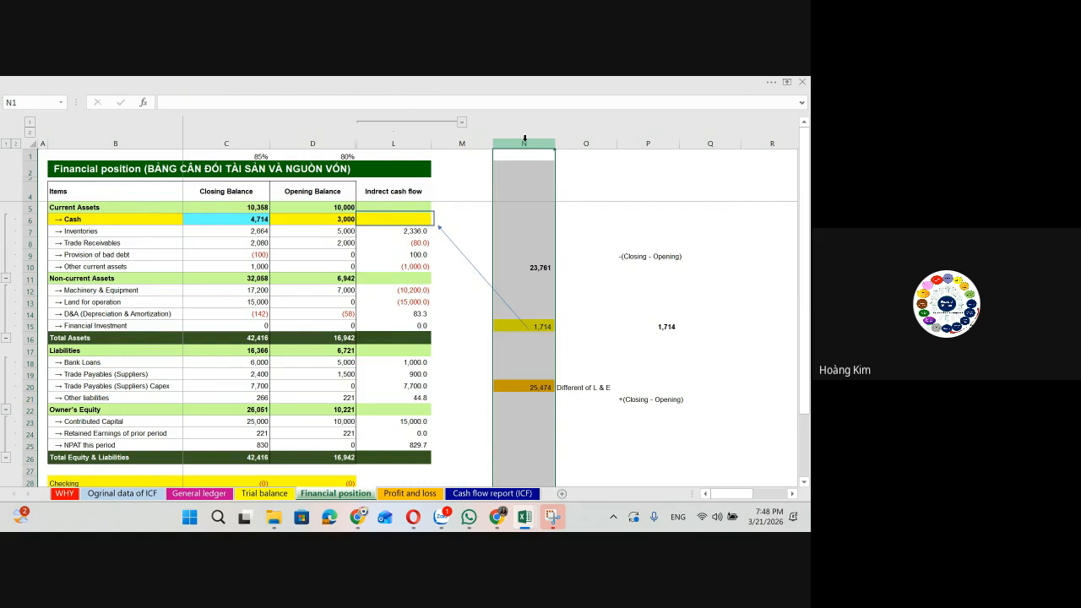
{"action": "key", "text": "ctrl+shift+plus"}
{"action": "key", "text": "ctrl+shift+plus"}
{"action": "key", "text": "ctrl+shift+plus"}
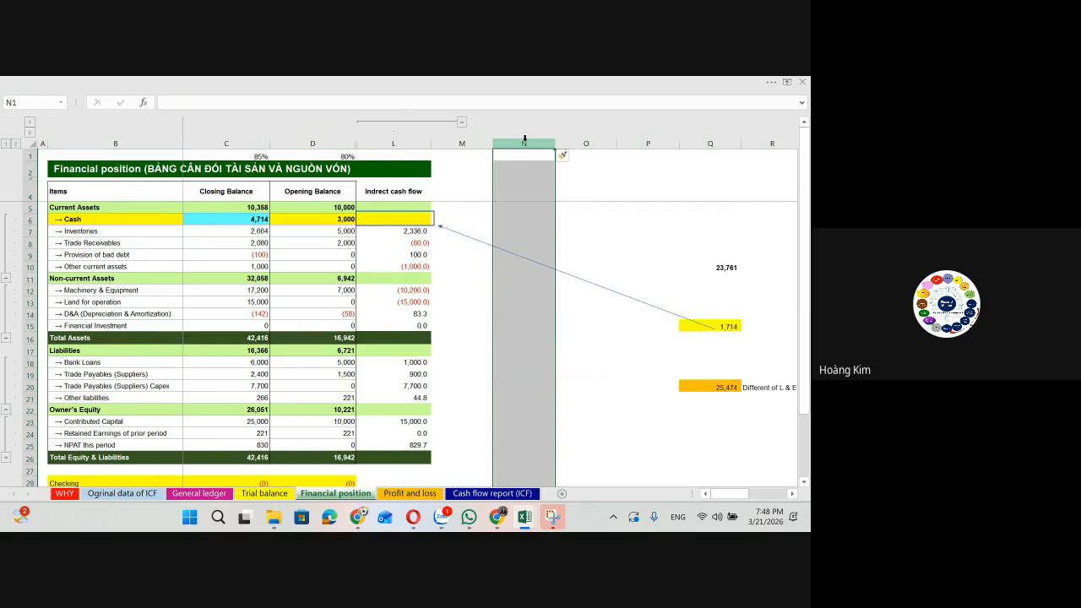
{"action": "left_click", "coordinate": [530, 244]}
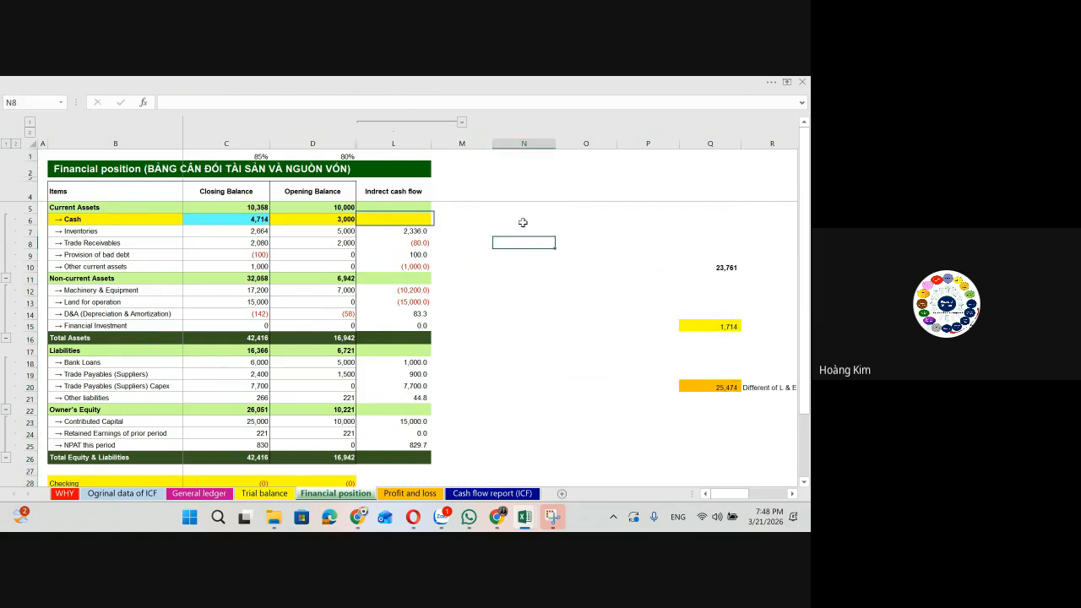
Step: Number an activity list 1, 2 and 3 in cells N6 to N8
{"action": "left_click", "coordinate": [522, 222]}
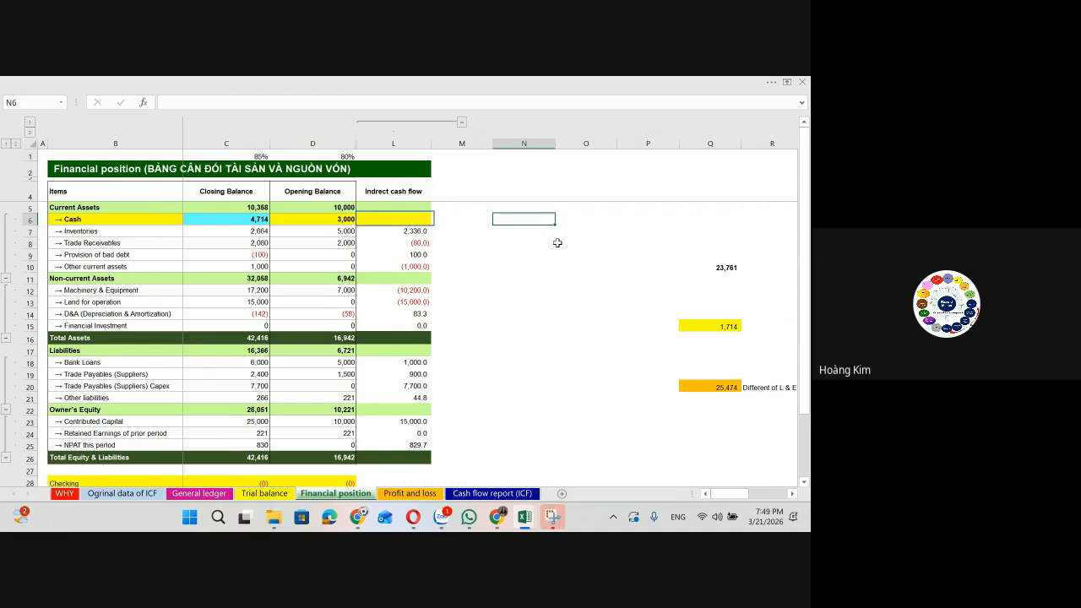
{"action": "key", "text": "Return"}
{"action": "type", "text": "2"}
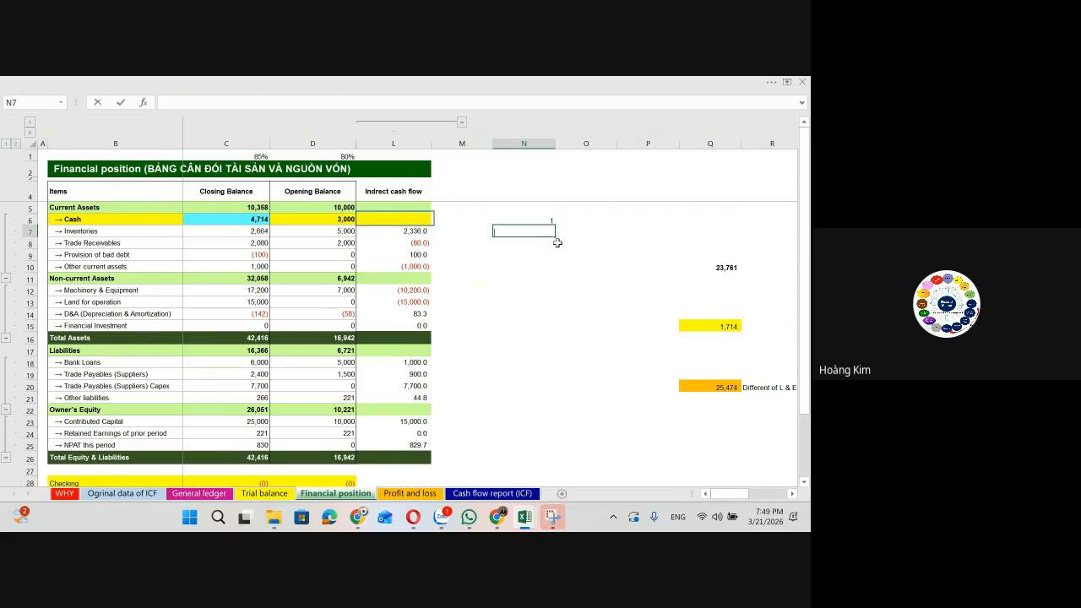
{"action": "key", "text": "Return"}
{"action": "type", "text": "3"}
{"action": "key", "text": "Tab"}
Step: Enter the activity name Operating in O6 beside number 1
{"action": "key", "text": "Up"}
{"action": "key", "text": "Up"}
{"action": "type", "text": "In"}
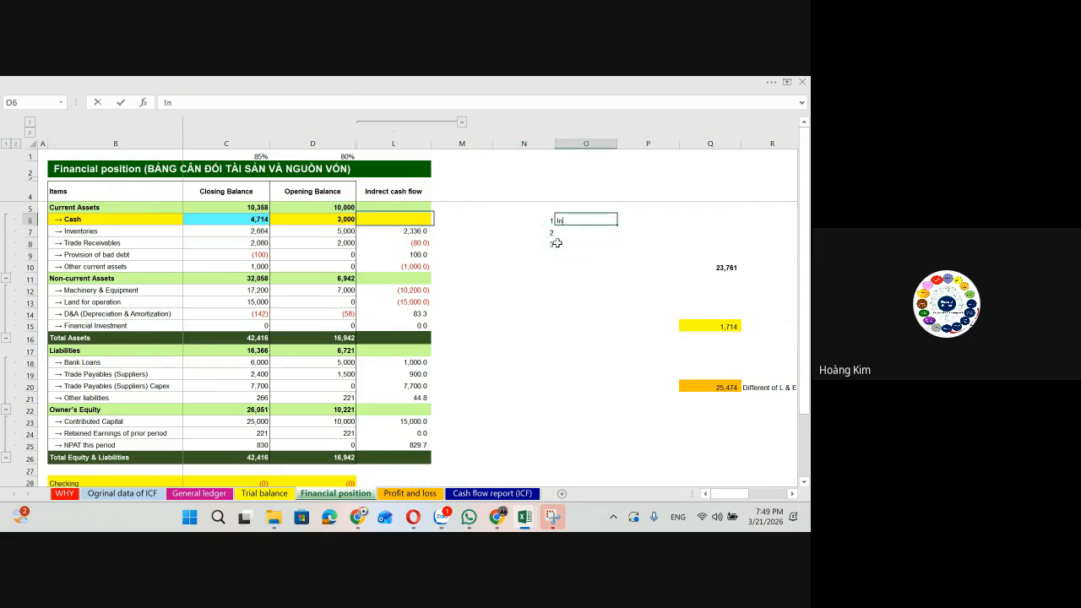
{"action": "type", "text": "erating"}
{"action": "key", "text": "Return"}
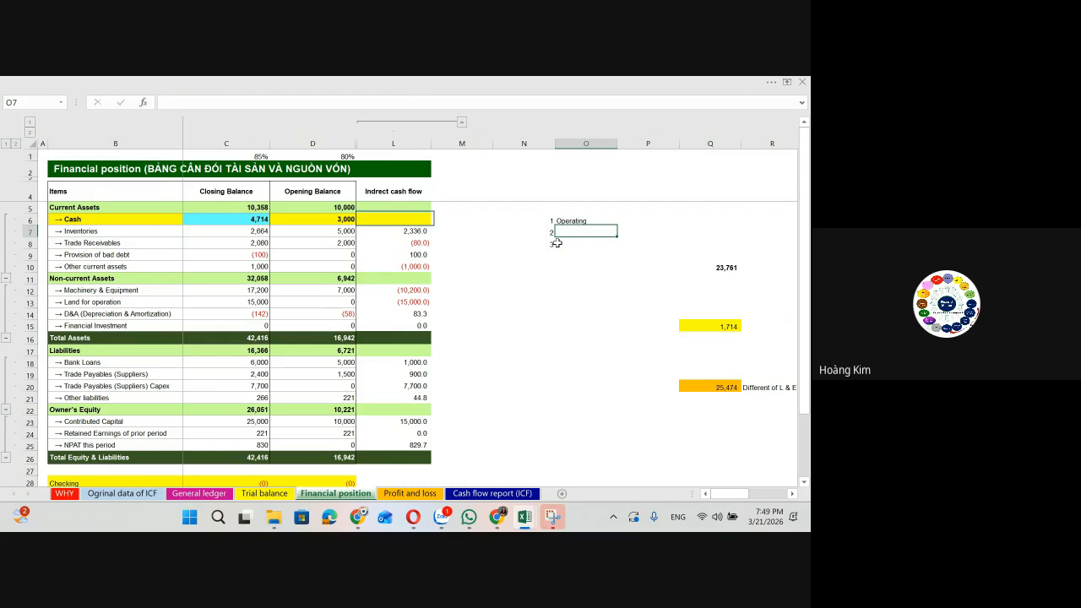
Step: Enter the activity names Investing in O7 and Financing in O8
{"action": "type", "text": "Investing"}
{"action": "key", "text": "Return"}
{"action": "type", "text": "Finnace"}
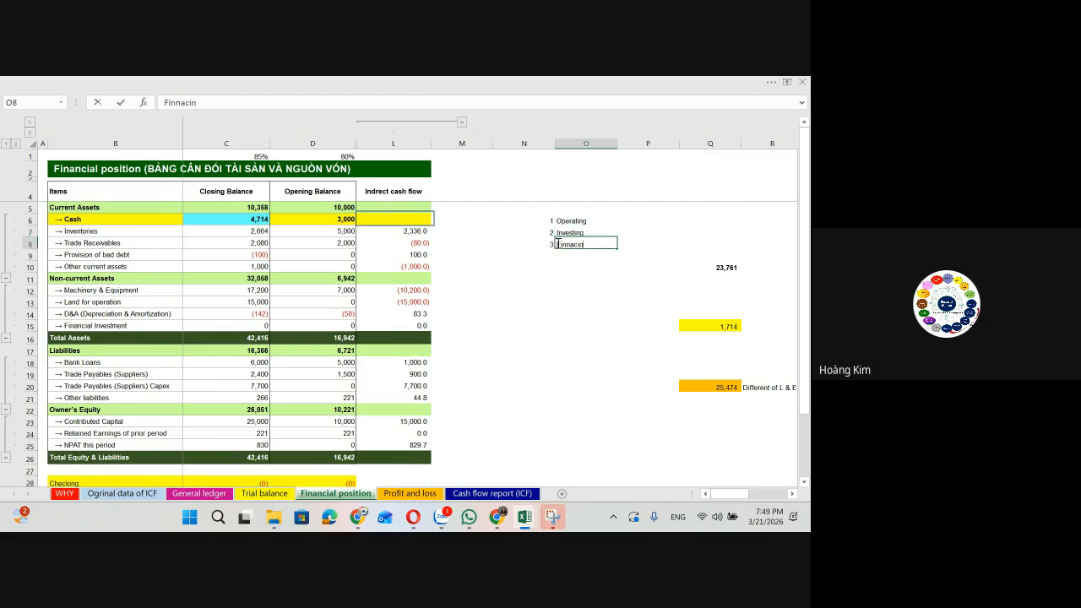
{"action": "key", "text": "BackSpace"}
{"action": "key", "text": "BackSpace"}
{"action": "key", "text": "BackSpace"}
{"action": "key", "text": "BackSpace"}
{"action": "type", "text": "ancing"}
{"action": "key", "text": "Return"}
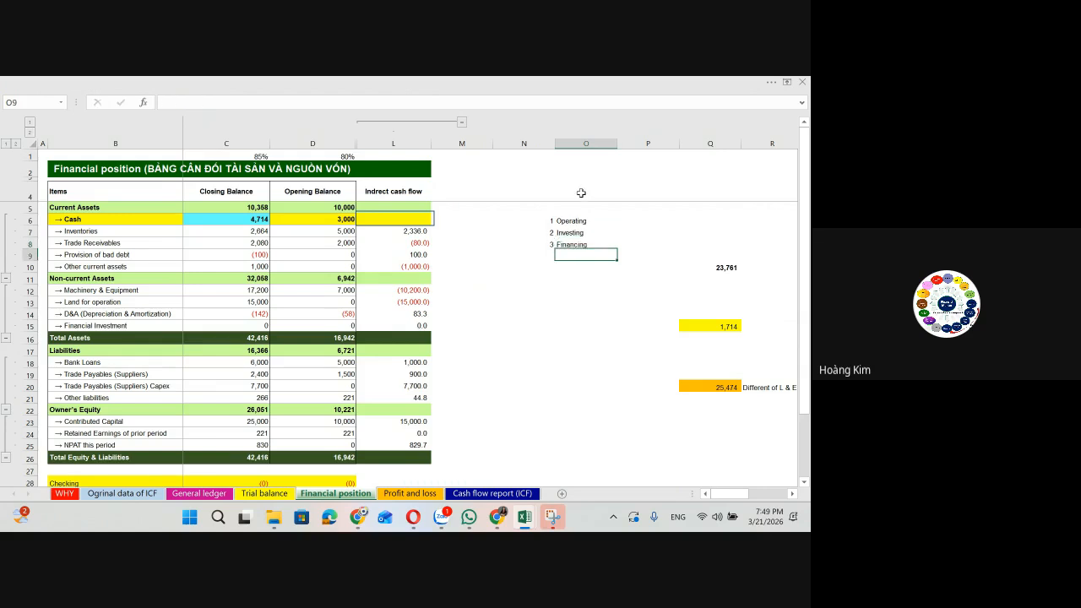
Step: Narrow columns B and C, which hold the items and closing balances
{"action": "left_click", "coordinate": [456, 232]}
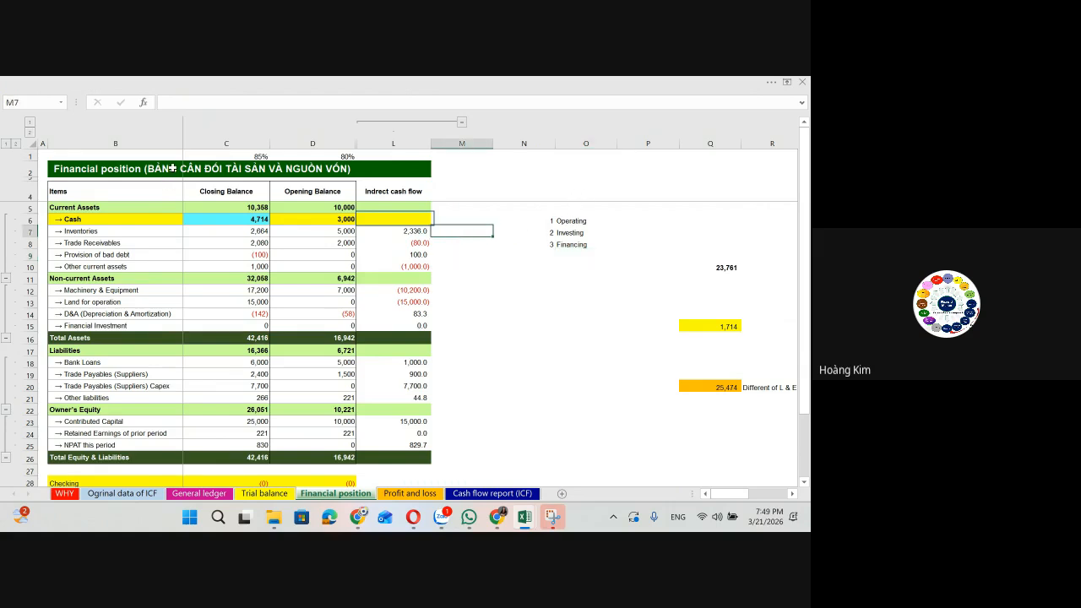
{"action": "left_click_drag", "start_coordinate": [203, 143], "coordinate": [304, 154]}
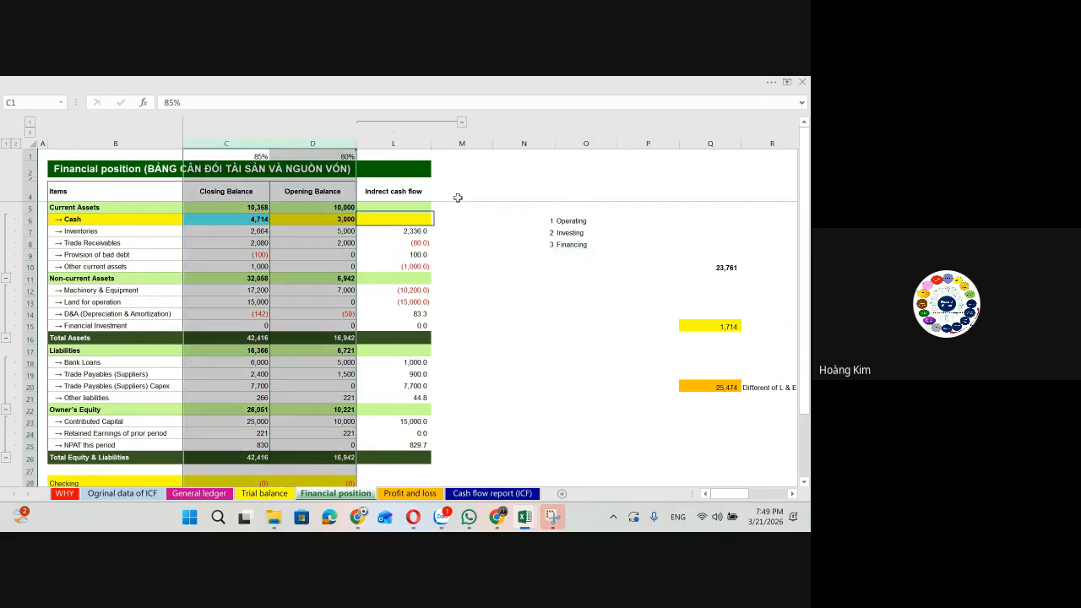
{"action": "left_click", "coordinate": [724, 325]}
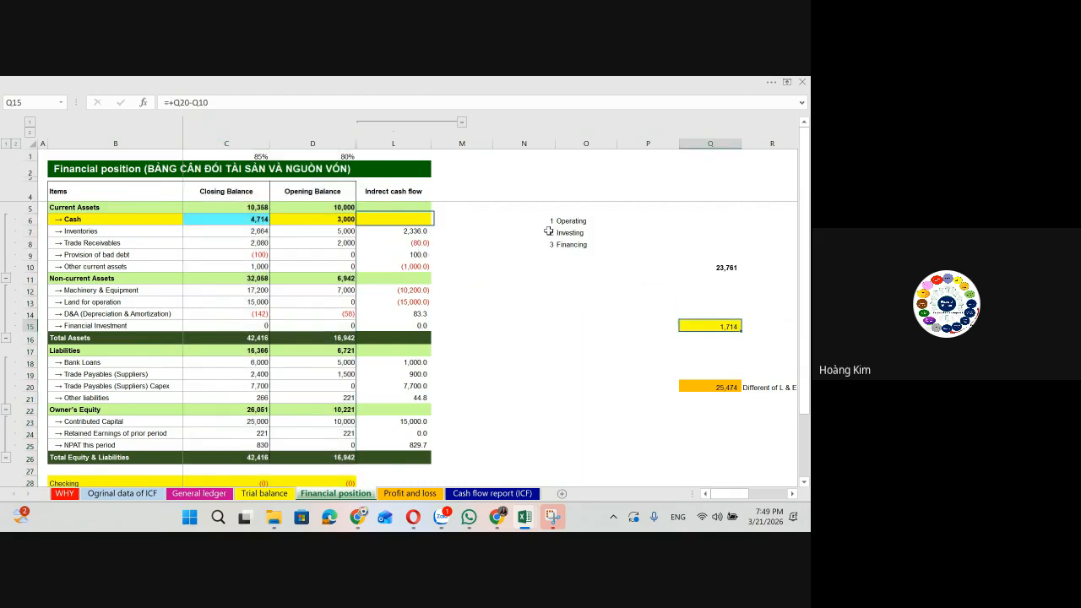
{"action": "left_click_drag", "start_coordinate": [182, 140], "coordinate": [216, 153]}
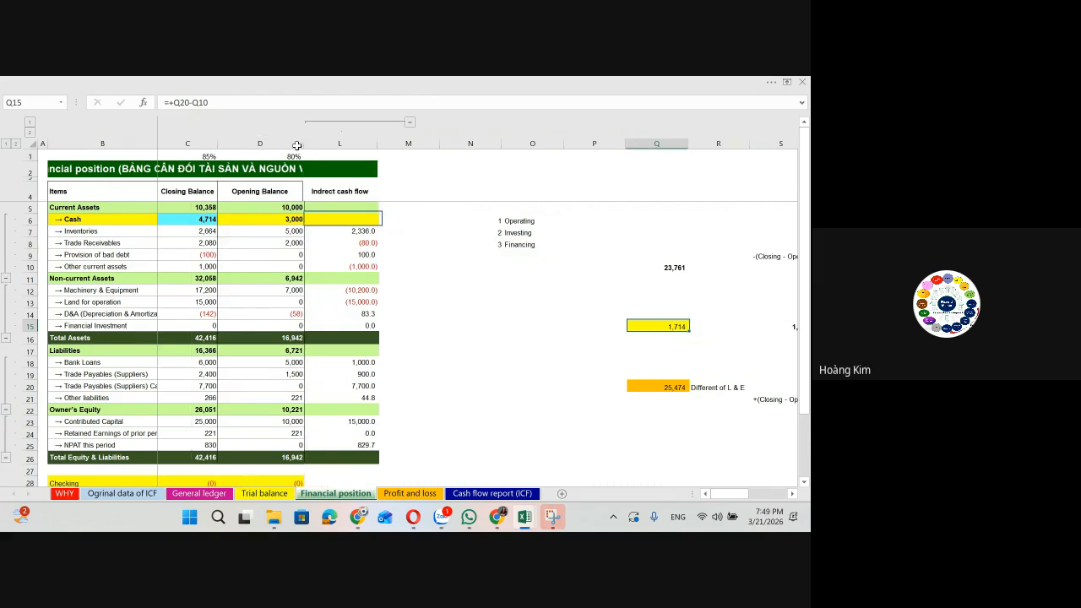
{"action": "left_click_drag", "start_coordinate": [361, 233], "coordinate": [360, 267]}
{"action": "left_click", "coordinate": [515, 220]}
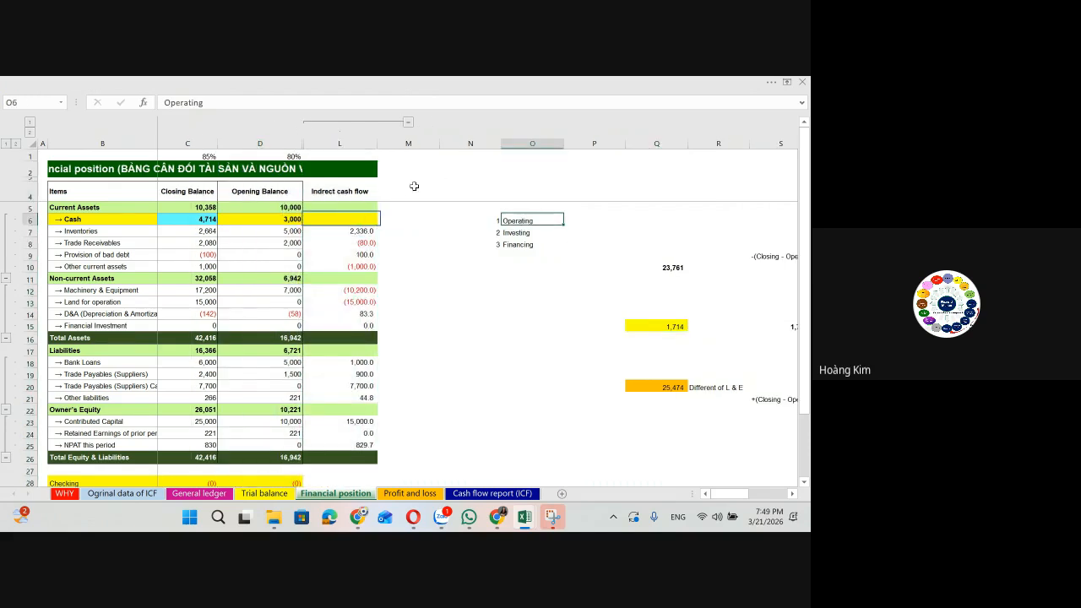
Step: Enter the heading 03 Activit5s in M2 beside the indirect cash flow column
{"action": "left_click", "coordinate": [412, 173]}
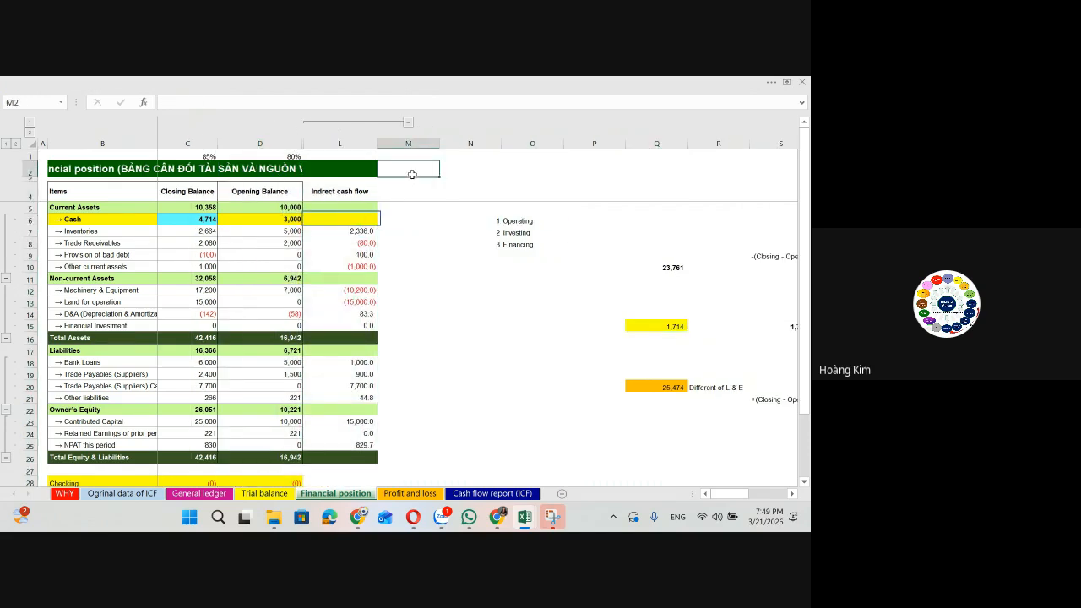
{"action": "type", "text": "03 Acc"}
{"action": "key", "text": "BackSpace"}
{"action": "key", "text": "BackSpace"}
{"action": "key", "text": "BackSpace"}
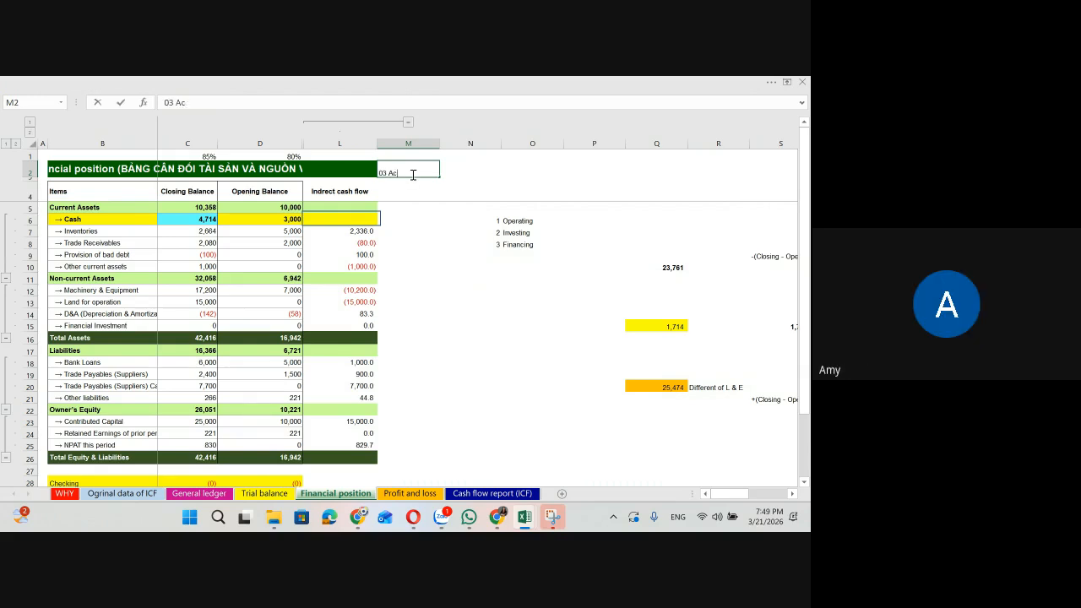
{"action": "type", "text": "tivit5s"}
{"action": "key", "text": "Return"}
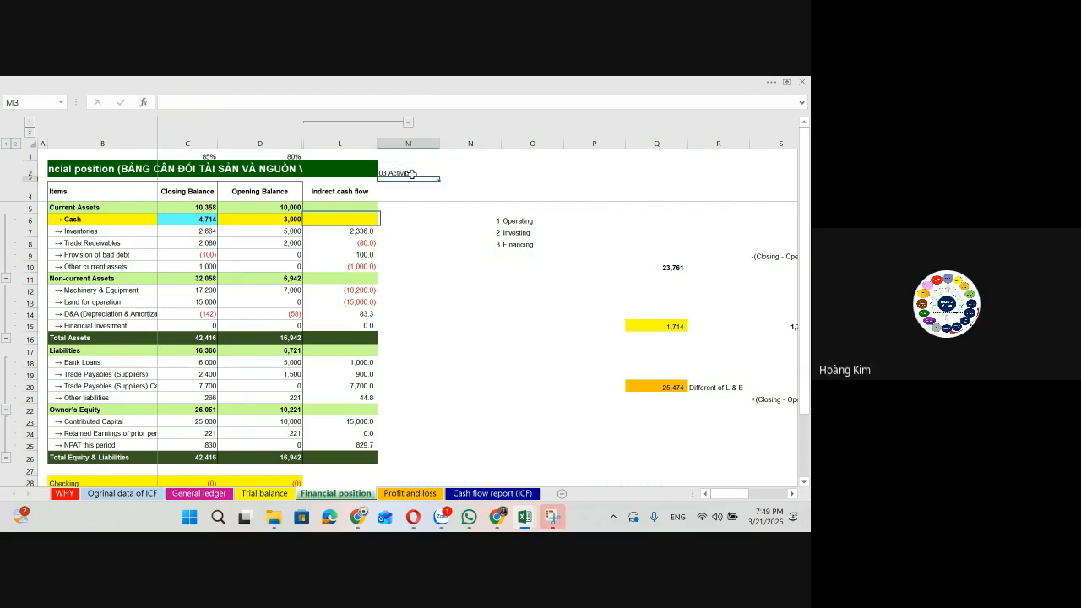
Step: Classify Inventories as an operating item by linking M7 to the activity list with =O6
{"action": "left_click", "coordinate": [394, 241]}
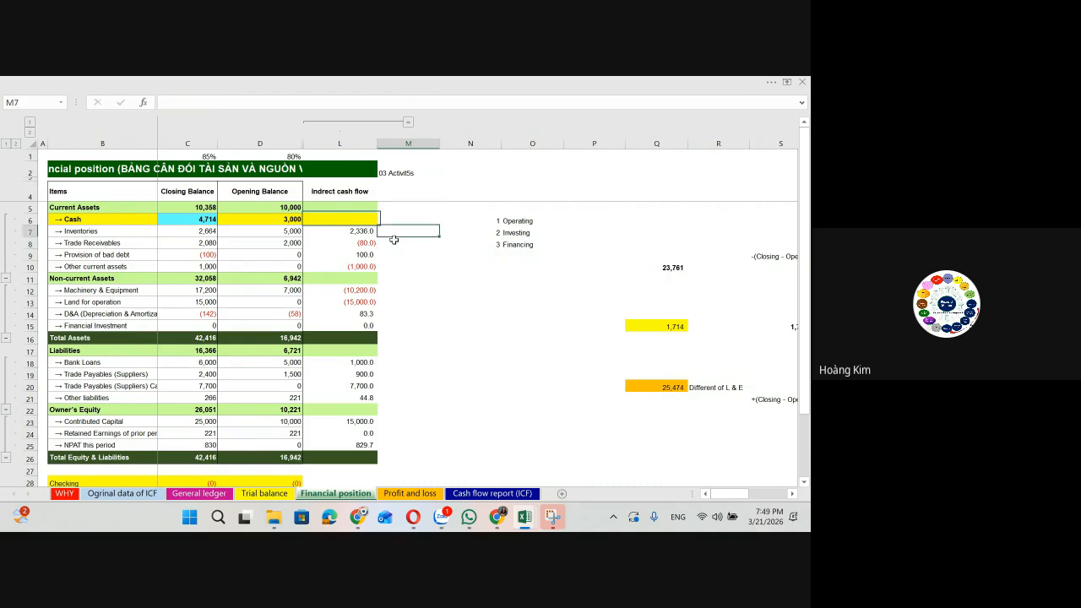
{"action": "type", "text": "="}
{"action": "key", "text": "Right"}
{"action": "key", "text": "Right"}
{"action": "key", "text": "Up"}
{"action": "key", "text": "Up"}
{"action": "key", "text": "Return"}
{"action": "key", "text": "Up"}
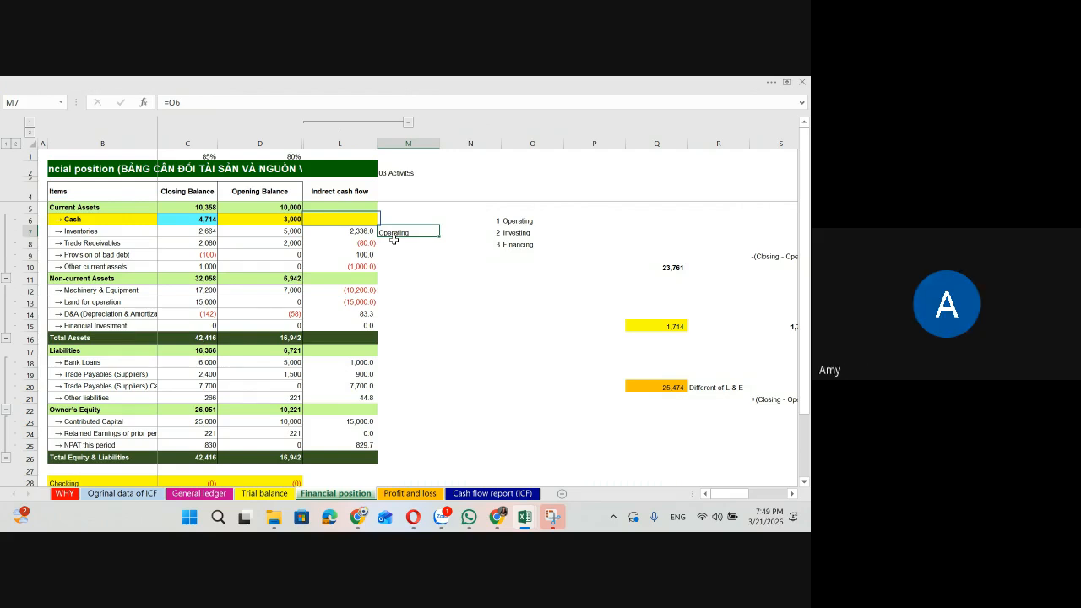
Step: Classify Trade Receivables as Operating in M8 and link Provision of bad debt in M9 to it with =M8
{"action": "key", "text": "Down"}
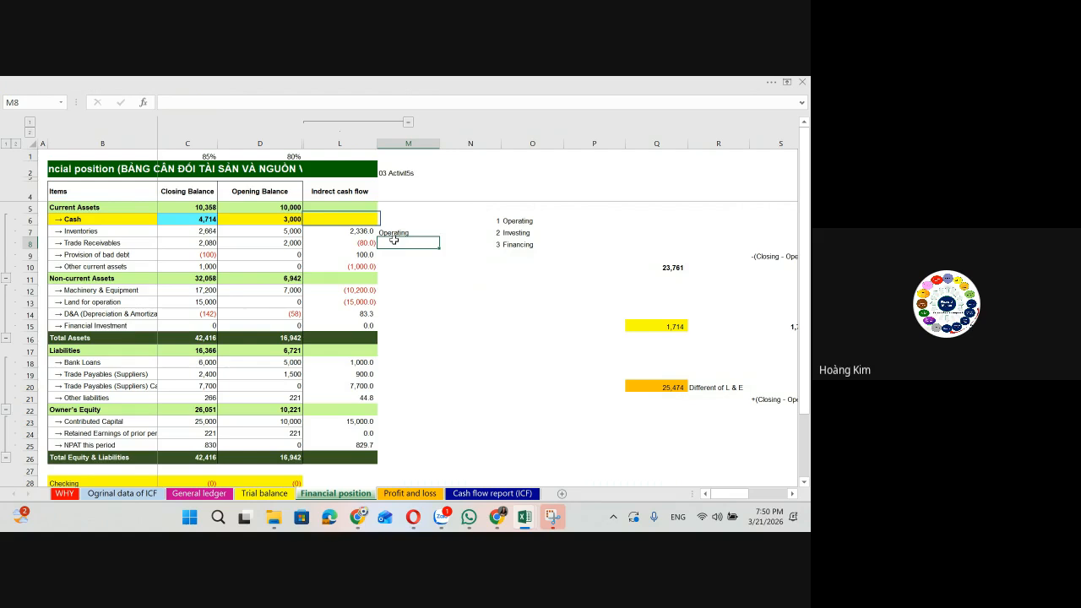
{"action": "key", "text": "Down"}
{"action": "key", "text": "Down"}
{"action": "key", "text": "Down"}
{"action": "key", "text": "Down"}
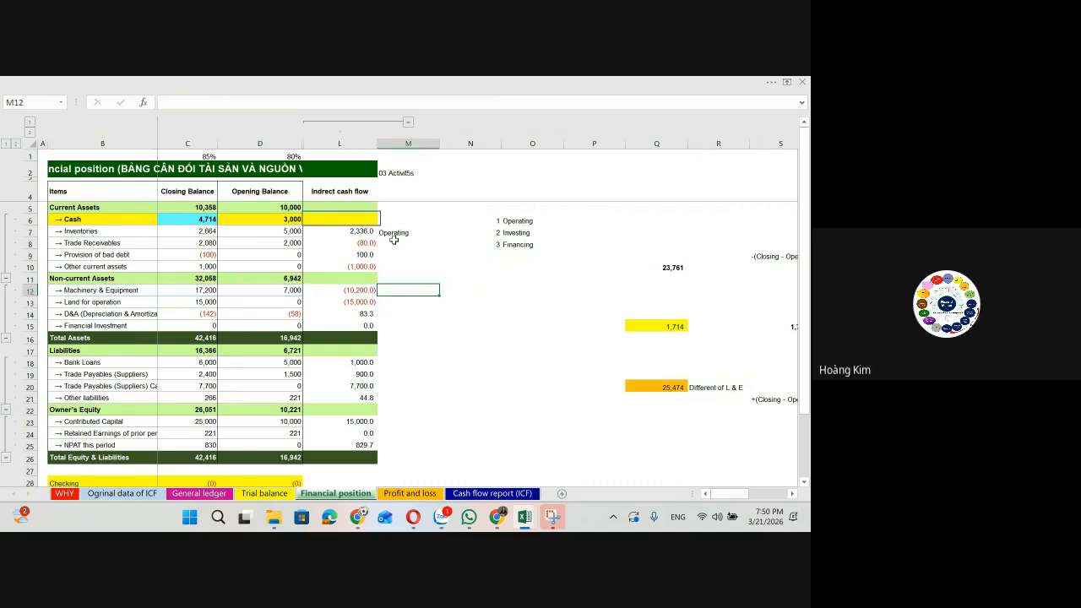
{"action": "key", "text": "Up"}
{"action": "key", "text": "Up"}
{"action": "key", "text": "Up"}
{"action": "key", "text": "Left"}
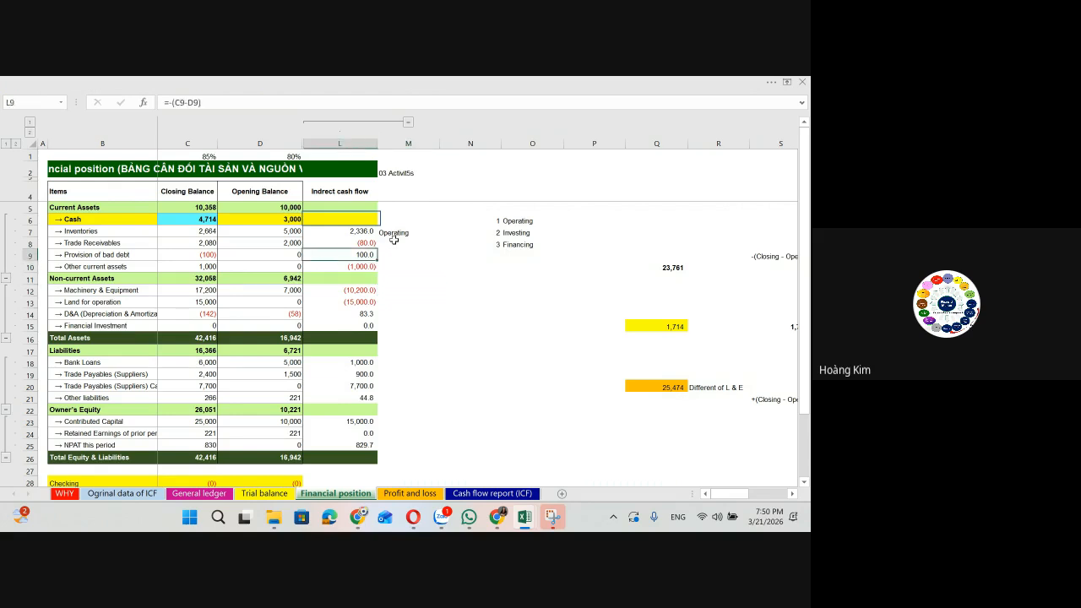
{"action": "key", "text": "Up"}
{"action": "key", "text": "Right"}
{"action": "type", "text": "O"}
{"action": "key", "text": "Return"}
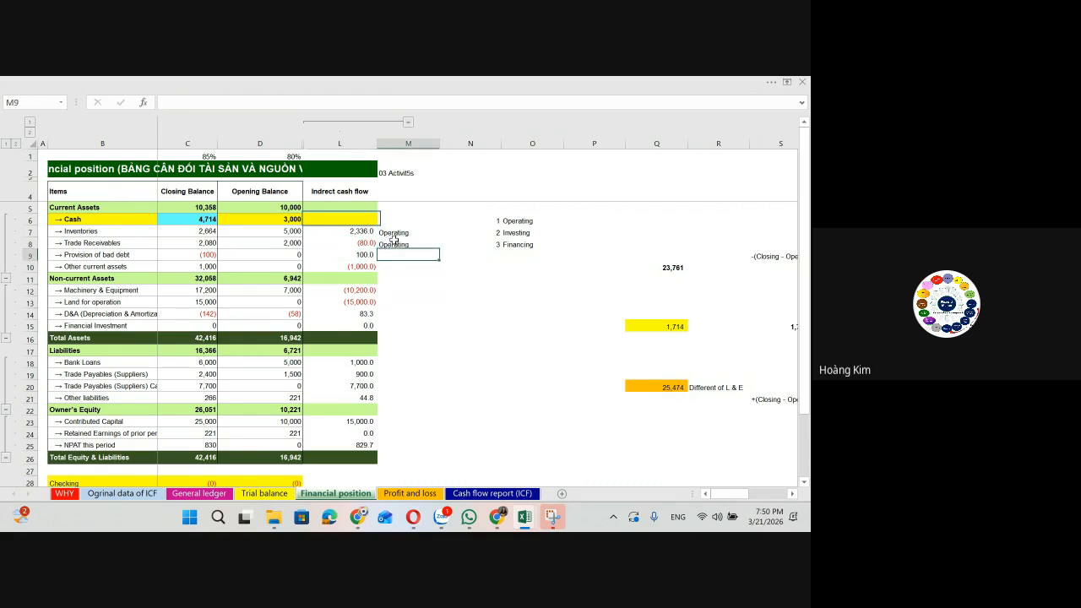
{"action": "type", "text": "O"}
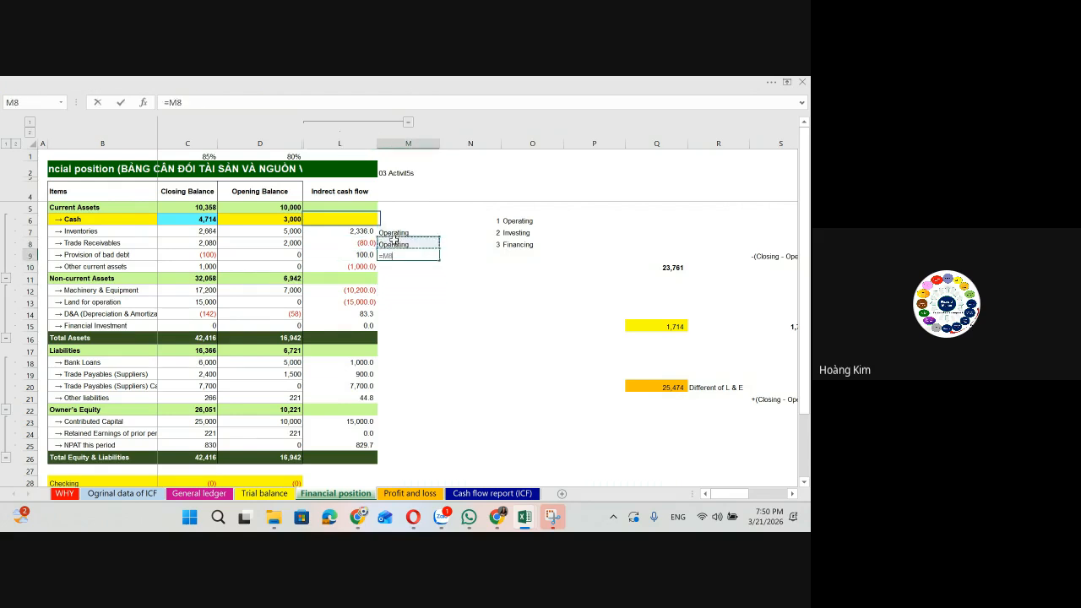
{"action": "key", "text": "Return"}
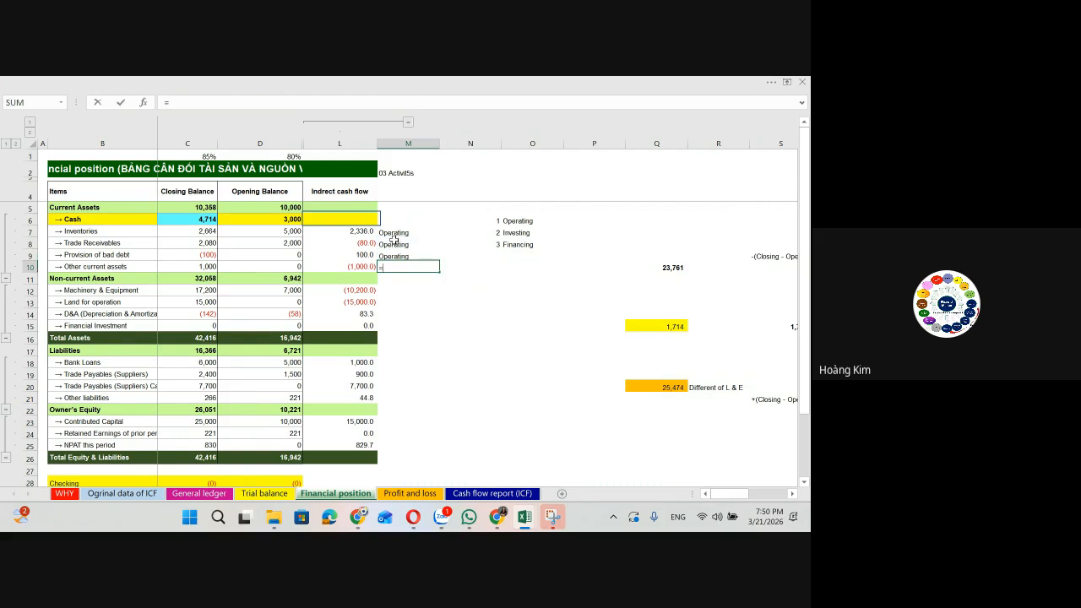
Step: Classify Other current assets as Operating in M10 and check the row's item, closing balance and cash flow formula
{"action": "type", "text": "Operating"}
{"action": "key", "text": "Return"}
{"action": "key", "text": "Up"}
{"action": "key", "text": "Left"}
{"action": "key", "text": "Left"}
{"action": "key", "text": "Left"}
{"action": "key", "text": "Left"}
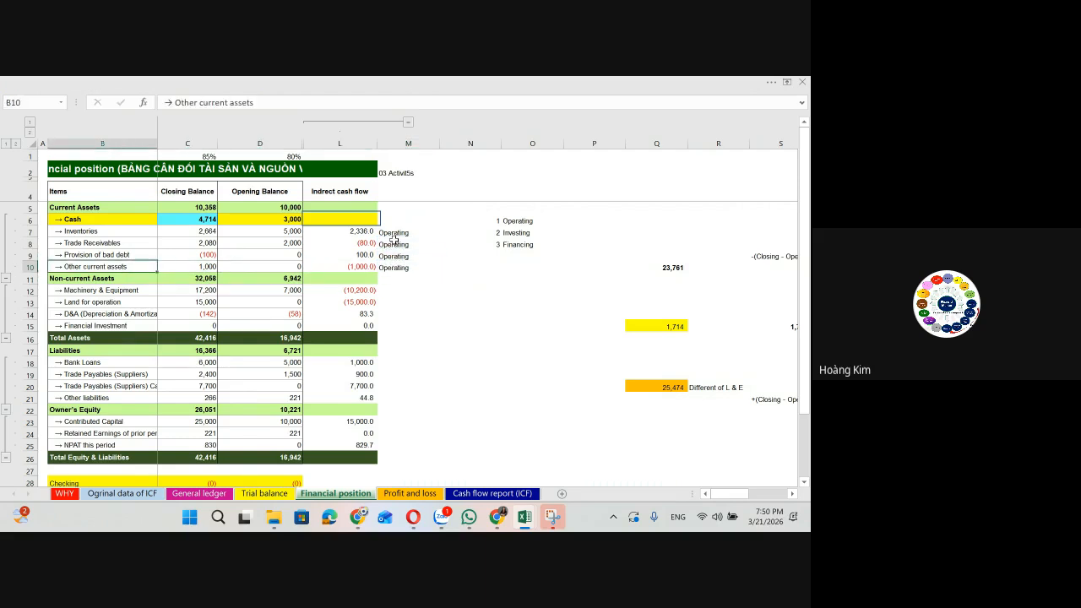
{"action": "key", "text": "Right"}
{"action": "key", "text": "Right"}
{"action": "key", "text": "Right"}
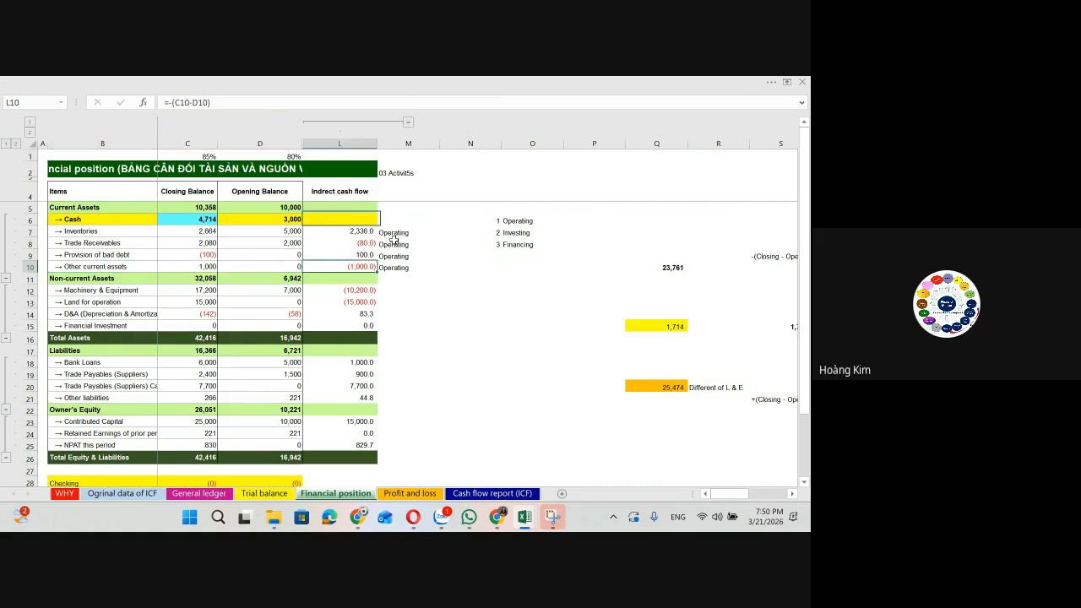
{"action": "key", "text": "Left"}
{"action": "key", "text": "Left"}
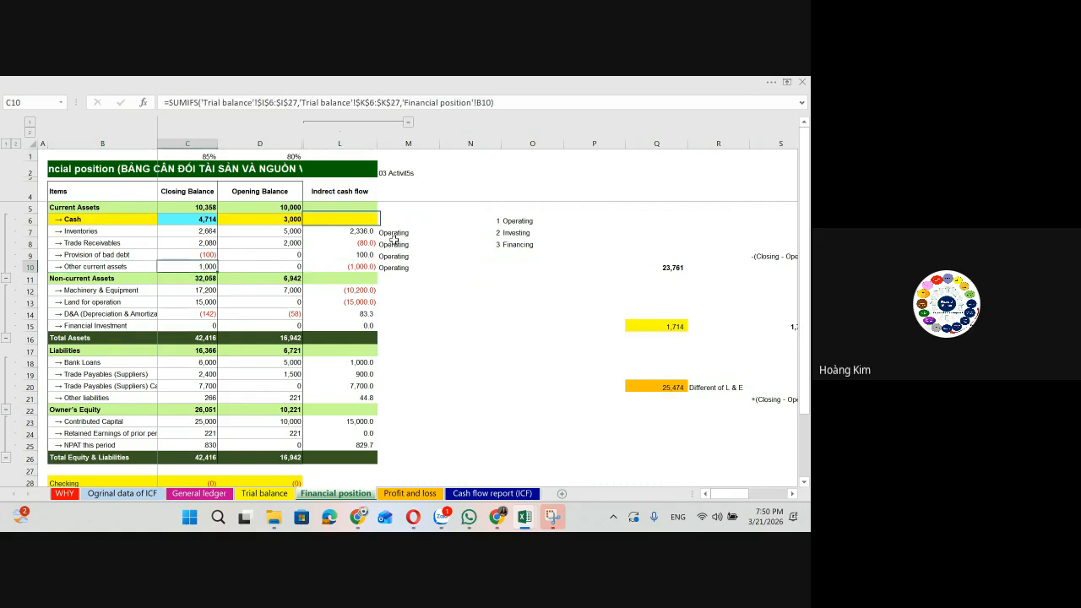
Step: Classify Machinery & Equipment as Investing with =O7 in M12 and link Land for operation in M13 to it with =M12
{"action": "key", "text": "Right"}
{"action": "key", "text": "Right"}
{"action": "key", "text": "Right"}
{"action": "key", "text": "Down"}
{"action": "key", "text": "Down"}
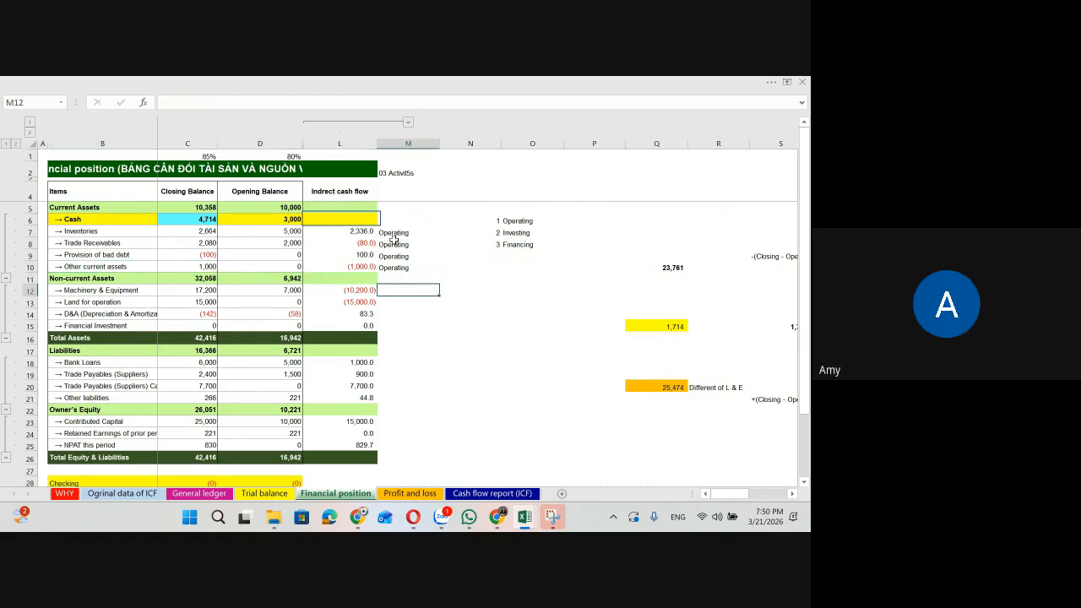
{"action": "type", "text": "="}
{"action": "key", "text": "Right"}
{"action": "key", "text": "Right"}
{"action": "key", "text": "Up"}
{"action": "key", "text": "Up"}
{"action": "key", "text": "Up"}
{"action": "key", "text": "Up"}
{"action": "key", "text": "Up"}
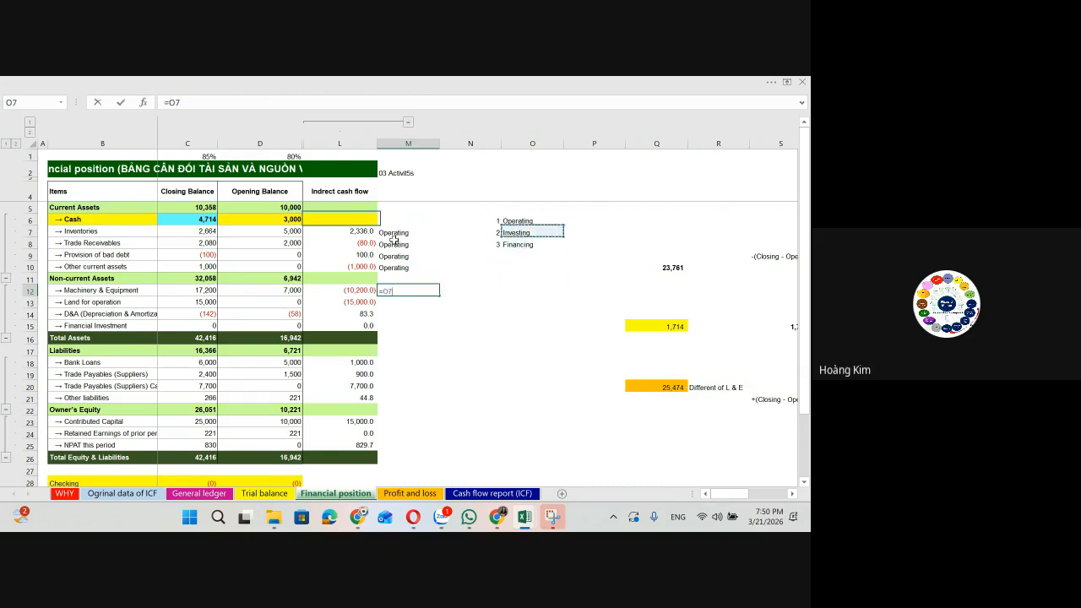
{"action": "key", "text": "Return"}
{"action": "type", "text": "="}
{"action": "key", "text": "Up"}
{"action": "key", "text": "Return"}
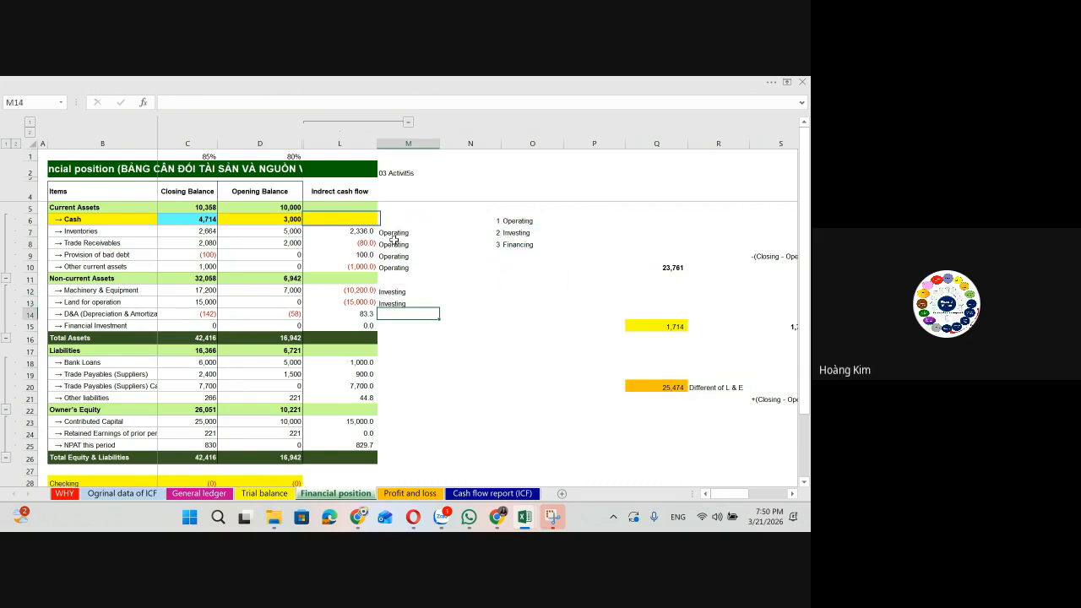
Step: Classify D&A as Operating with =M10 in M14 and Financial Investment as Investing with =M13 in M15
{"action": "type", "text": "="}
{"action": "key", "text": "Up"}
{"action": "key", "text": "Up"}
{"action": "key", "text": "Up"}
{"action": "key", "text": "Up"}
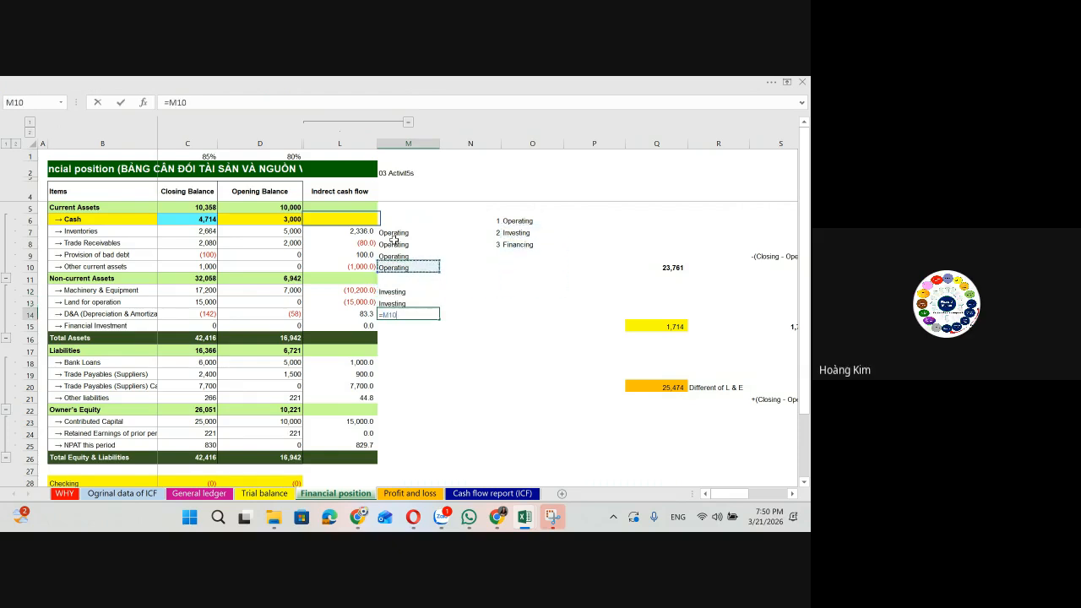
{"action": "key", "text": "Return"}
{"action": "type", "text": "="}
{"action": "key", "text": "Up"}
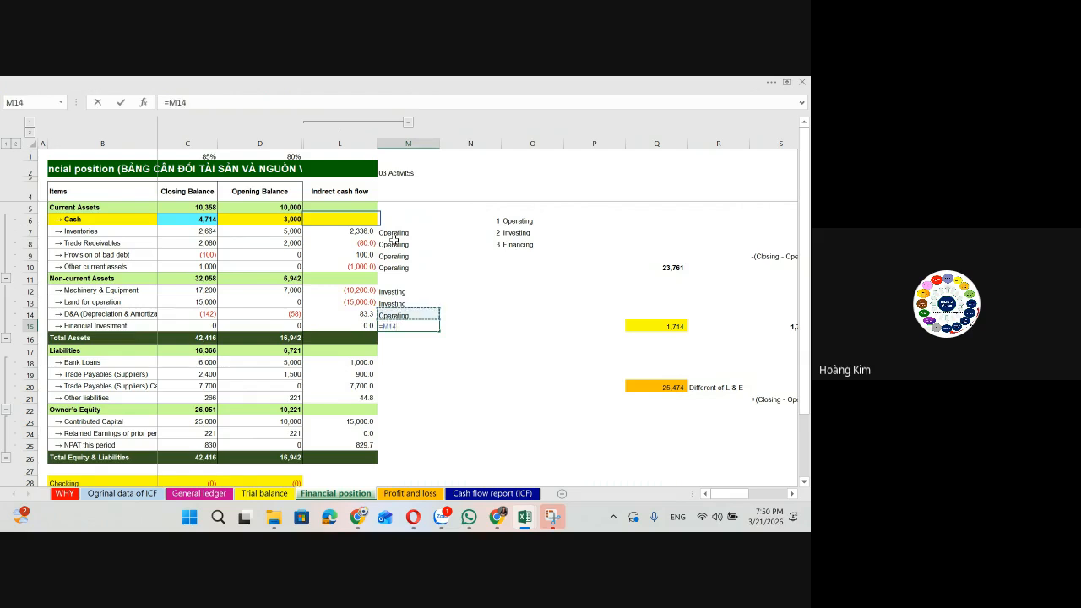
{"action": "key", "text": "Up"}
{"action": "key", "text": "Return"}
Step: Classify Bank Loans as Financing by linking M18 to the activity list with =O8
{"action": "key", "text": "Down"}
{"action": "key", "text": "Down"}
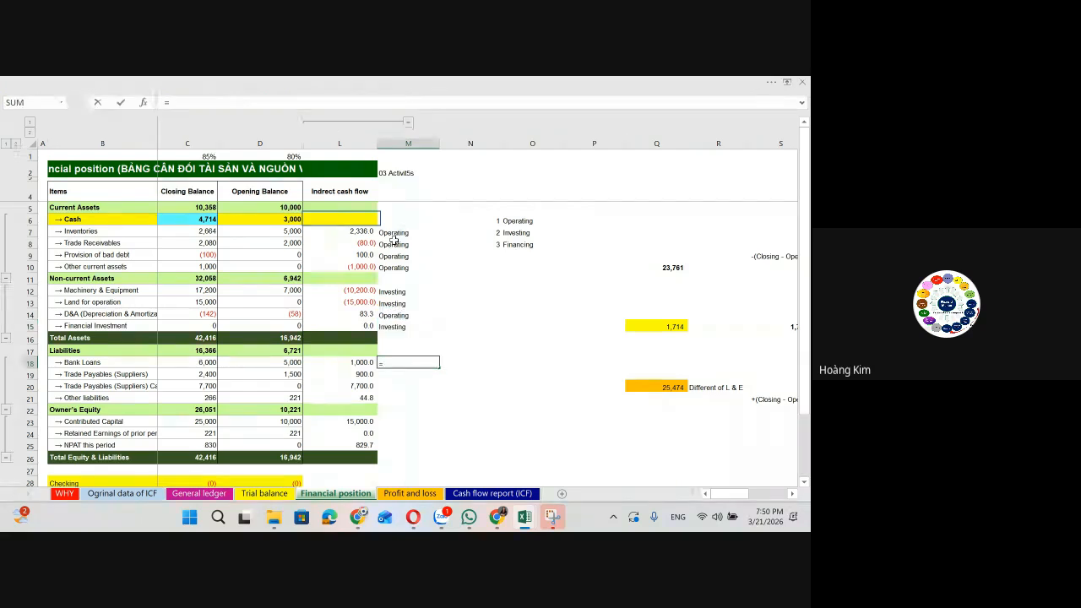
{"action": "type", "text": "="}
{"action": "left_click", "coordinate": [510, 243]}
{"action": "key", "text": "Return"}
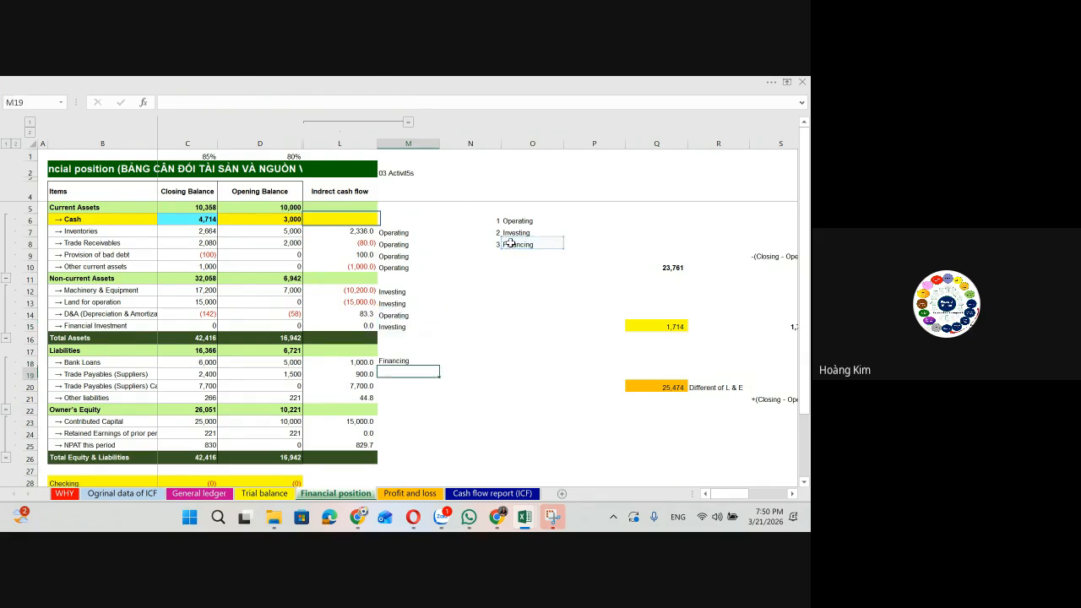
Step: Classify the two Trade Payables (Suppliers) rows as Operating with =M8 in M19 and =M19 in M20
{"action": "type", "text": "="}
{"action": "left_click", "coordinate": [398, 246]}
{"action": "key", "text": "Return"}
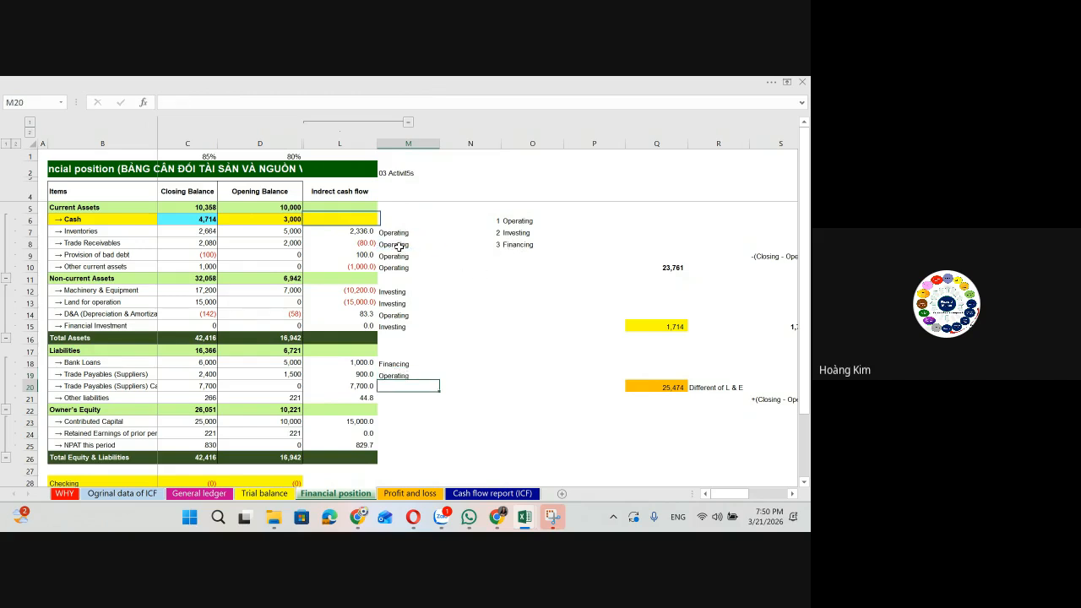
{"action": "type", "text": "="}
{"action": "key", "text": "Up"}
{"action": "key", "text": "Return"}
Step: Classify Other liabilities as Operating in M21 with =M20 and check that row's item
{"action": "type", "text": "="}
{"action": "key", "text": "Up"}
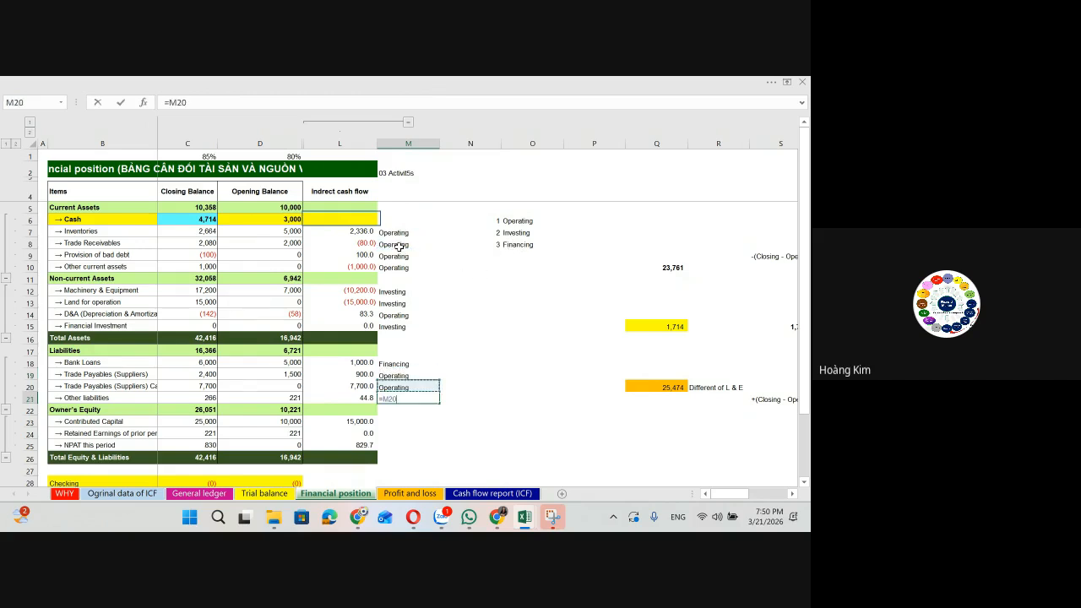
{"action": "key", "text": "Return"}
{"action": "key", "text": "Left"}
{"action": "key", "text": "Up"}
{"action": "key", "text": "Left"}
{"action": "key", "text": "Left"}
{"action": "key", "text": "Left"}
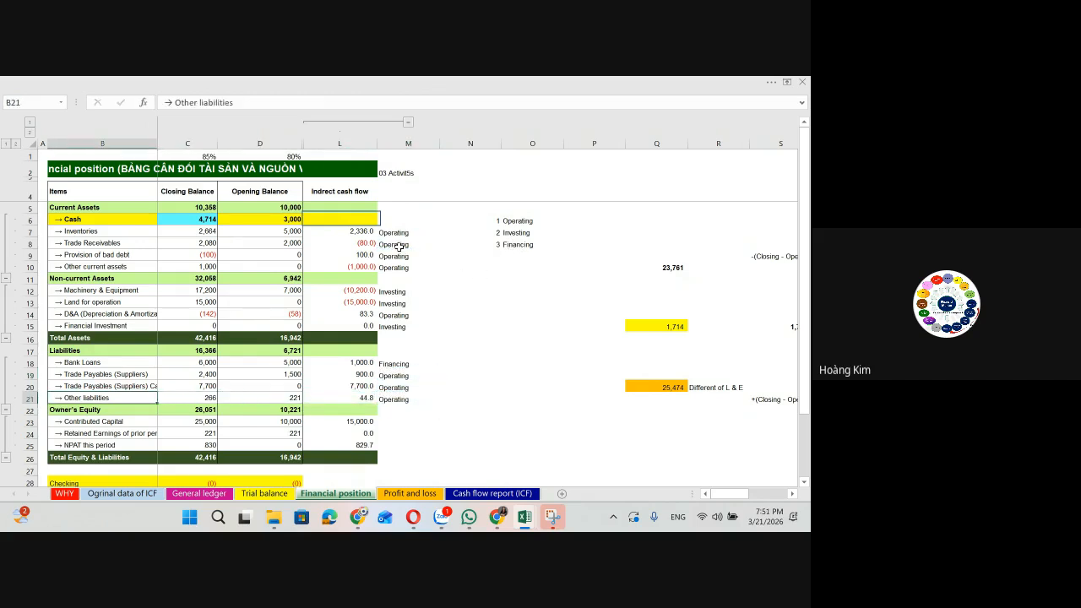
{"action": "key", "text": "Right"}
{"action": "key", "text": "Right"}
{"action": "key", "text": "Right"}
{"action": "key", "text": "Right"}
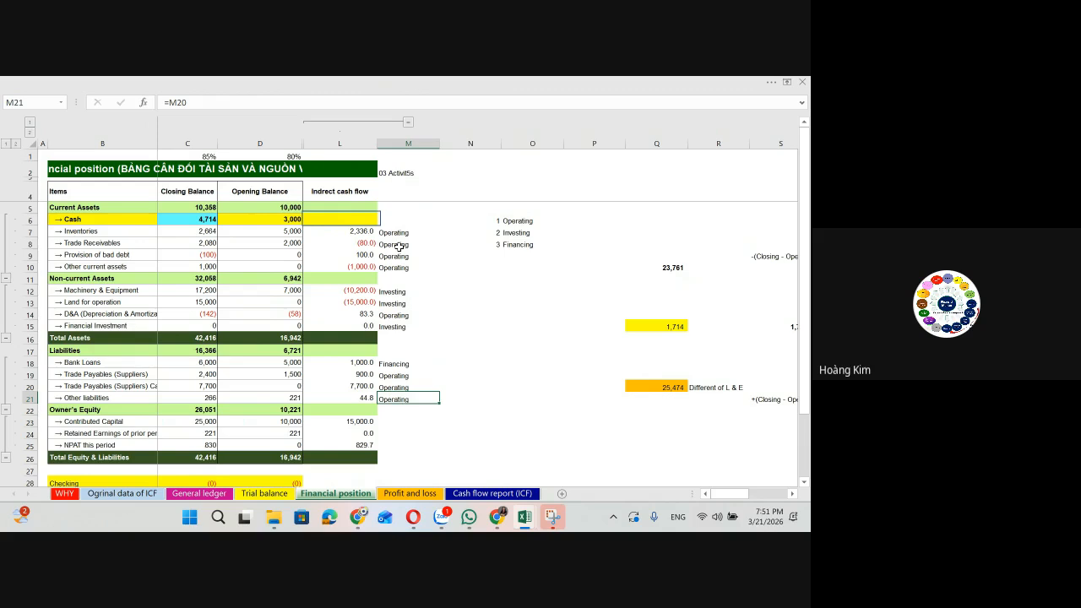
Step: Enter the note "Borrow money," in N21 beside the Other liabilities classification
{"action": "key", "text": "Right"}
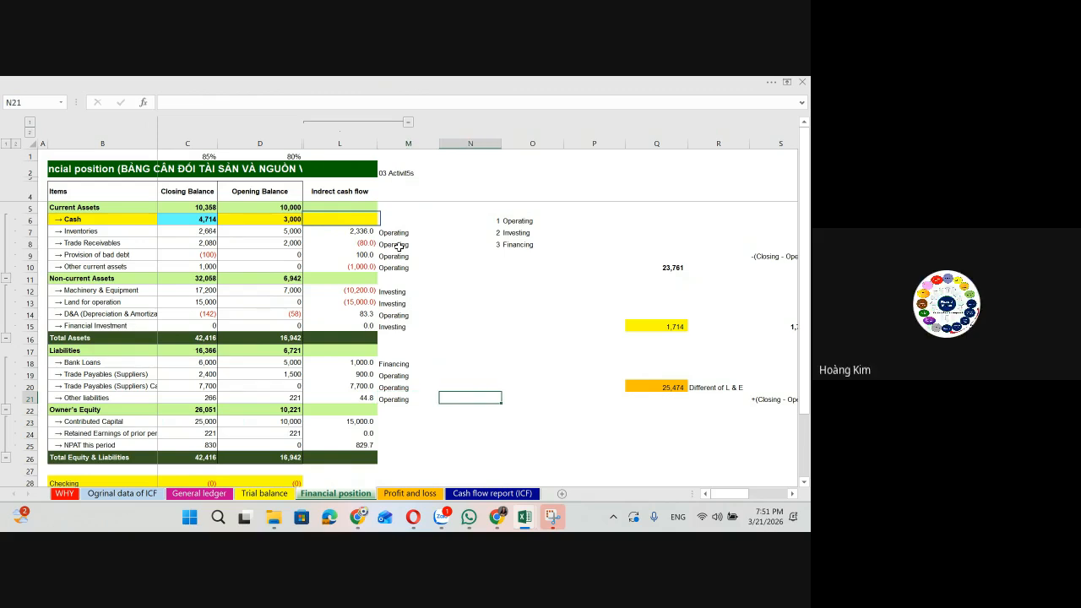
{"action": "type", "text": "Borrow money,"}
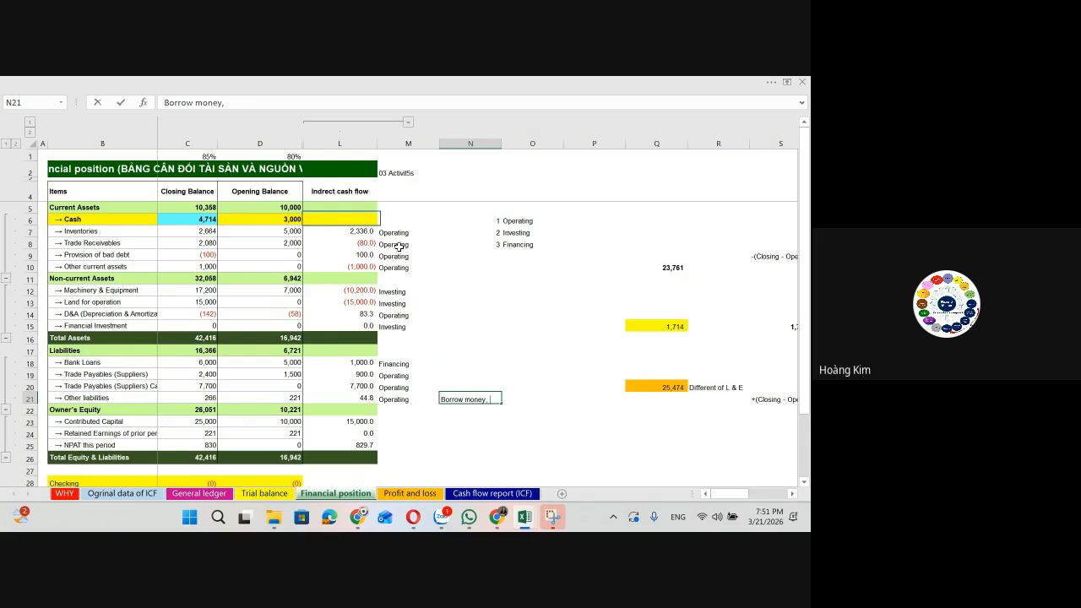
{"action": "key", "text": "Return"}
{"action": "key", "text": "Up"}
{"action": "key", "text": "Left"}
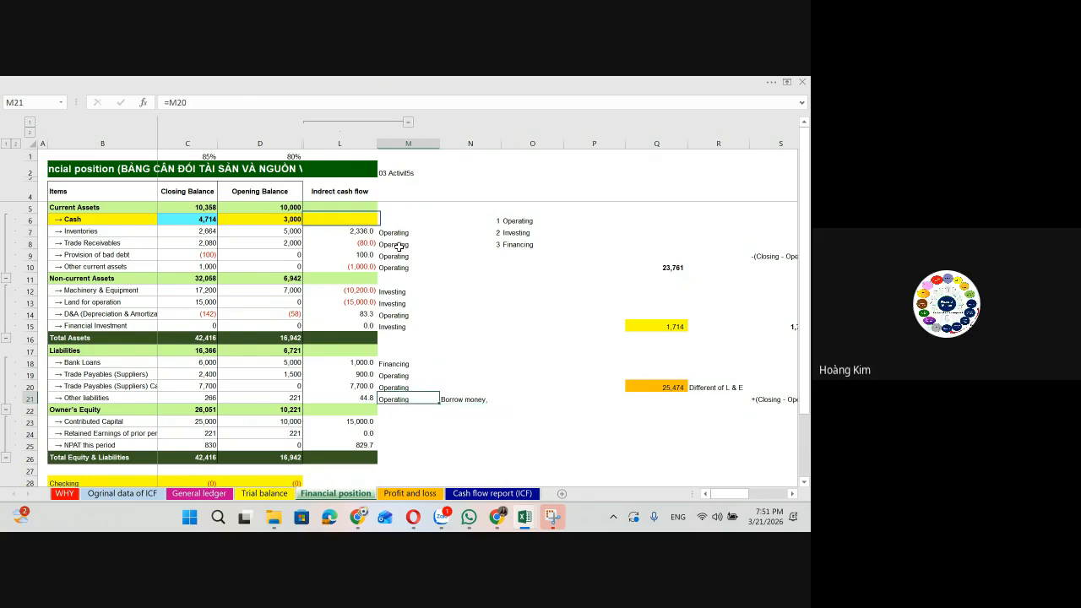
Step: Classify Contributed Capital as Financing by linking M23 to the Bank Loans classification with =M18
{"action": "key", "text": "Up"}
{"action": "key", "text": "Up"}
{"action": "key", "text": "Up"}
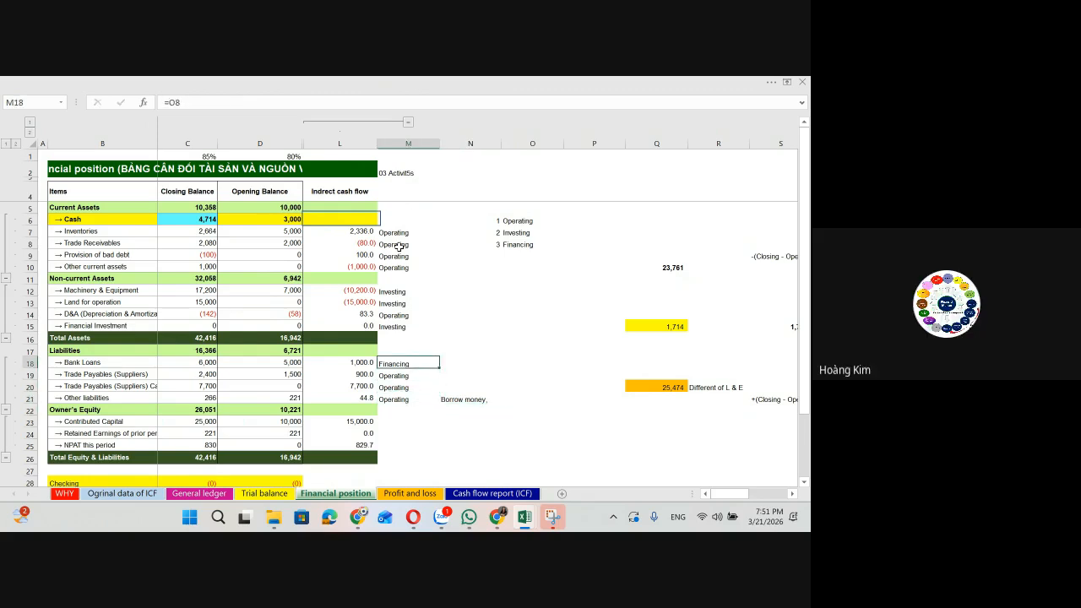
{"action": "key", "text": "Down"}
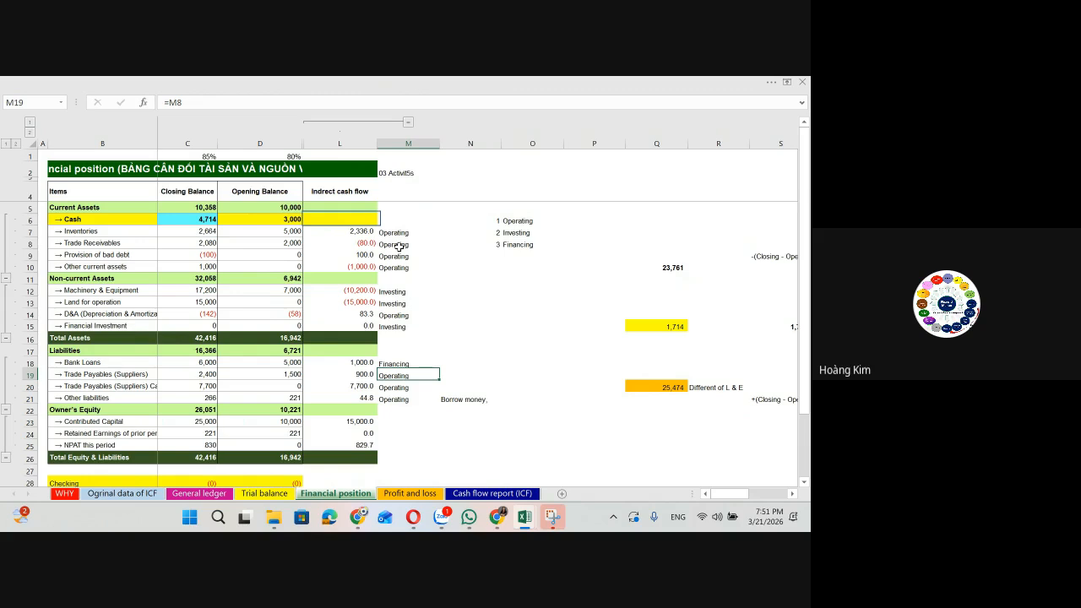
{"action": "key", "text": "Down"}
{"action": "key", "text": "Down"}
{"action": "key", "text": "Down"}
{"action": "key", "text": "Down"}
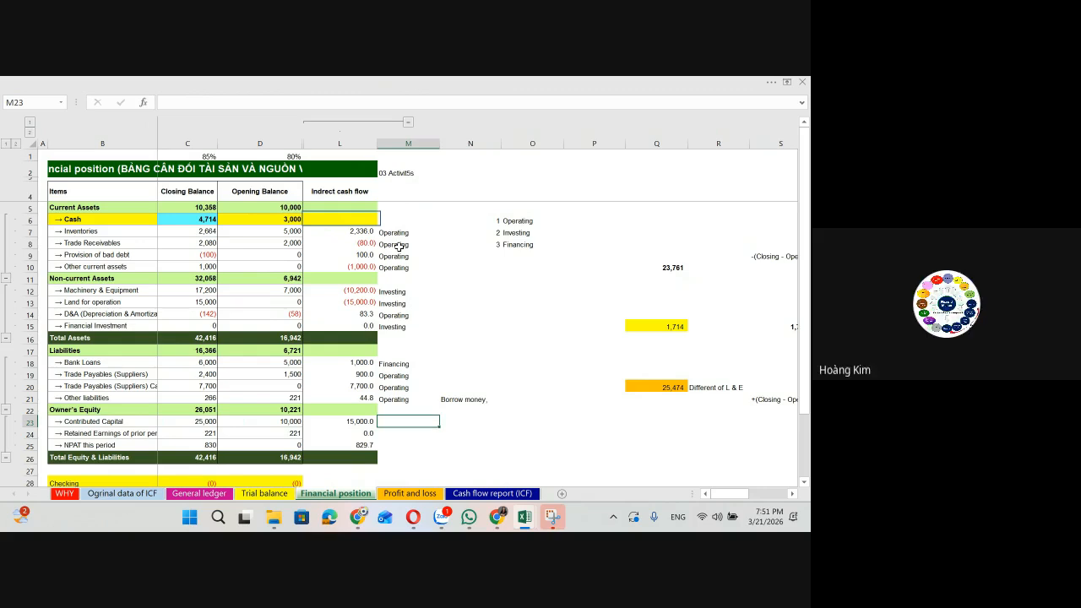
{"action": "type", "text": "="}
{"action": "left_click", "coordinate": [407, 363]}
{"action": "key", "text": "Return"}
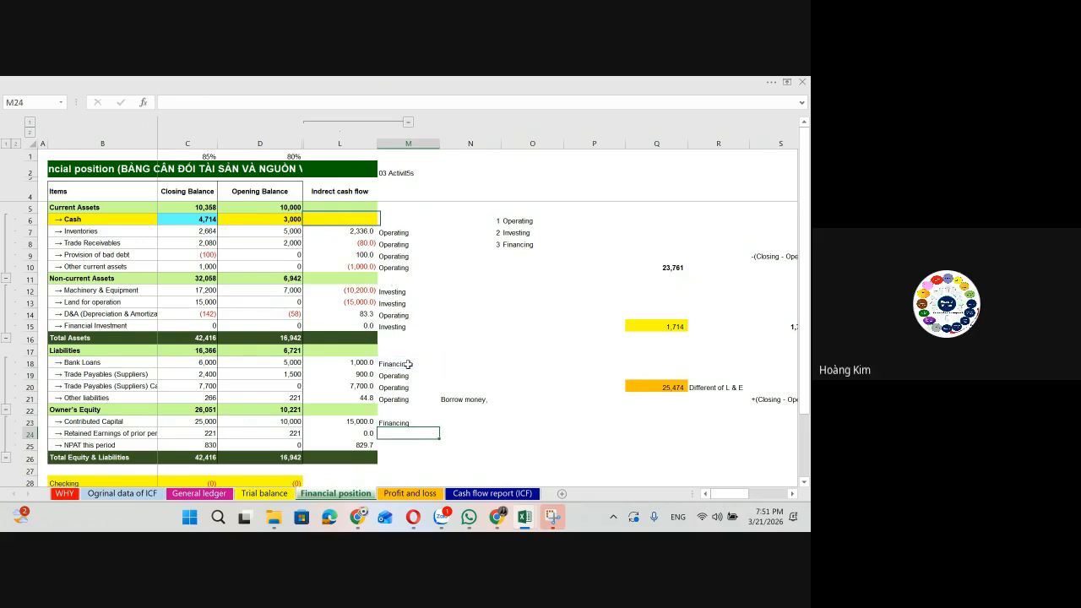
Step: Classify Retained Earnings of prior periods as Operating with =M20 in M24 and link NPAT this period in M25 with =M24
{"action": "type", "text": "="}
{"action": "left_click", "coordinate": [401, 386]}
{"action": "key", "text": "Return"}
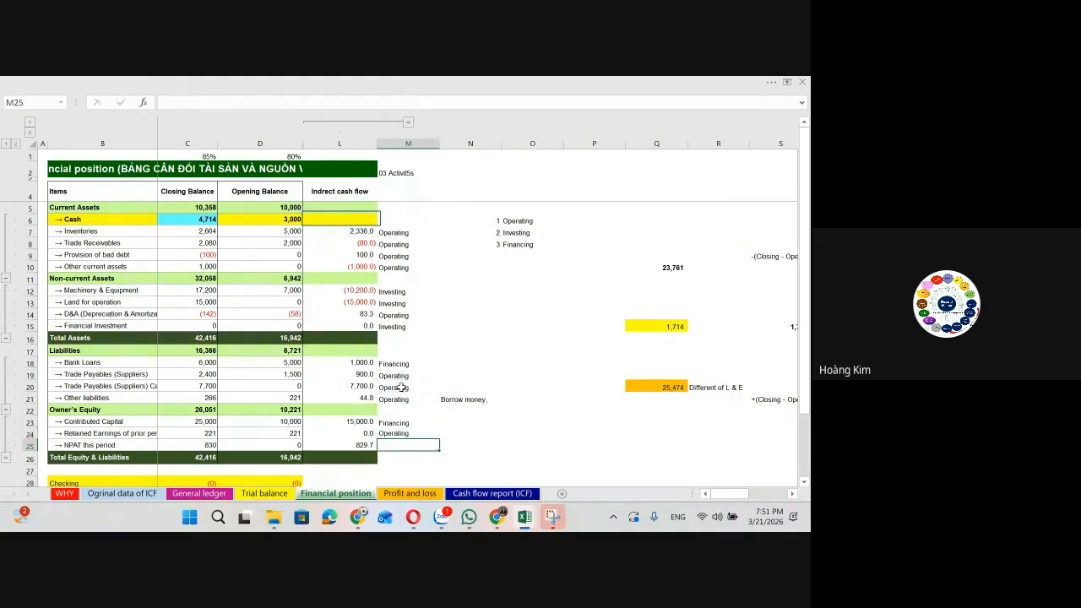
{"action": "type", "text": "="}
{"action": "key", "text": "Up"}
{"action": "key", "text": "Return"}
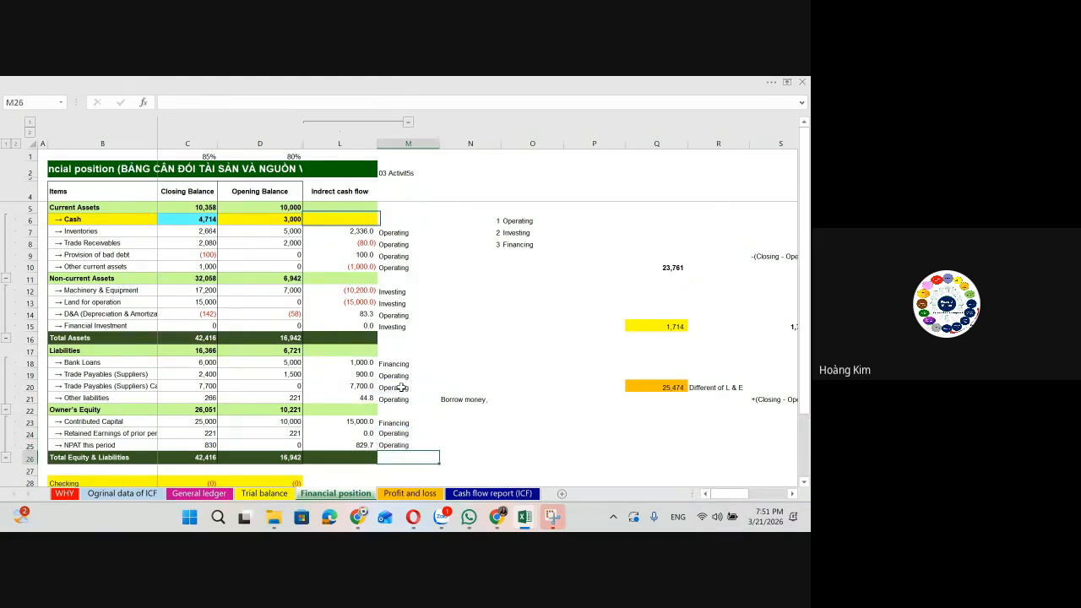
{"action": "key", "text": "Up"}
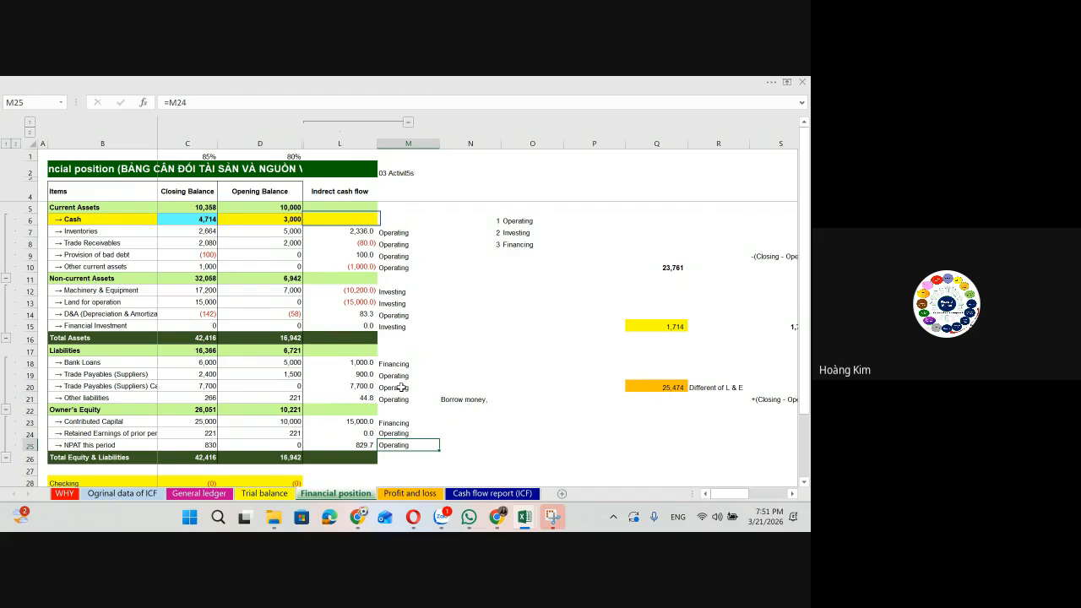
{"action": "key", "text": "Up"}
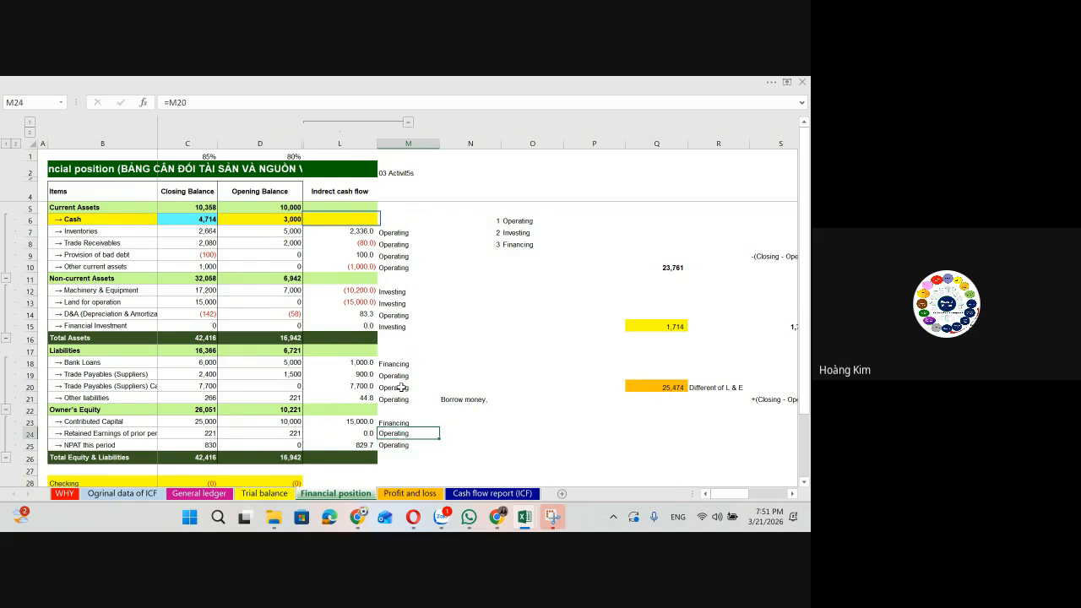
Step: Delete the "Borrow money," note from N21
{"action": "key", "text": "Right"}
{"action": "left_click", "coordinate": [485, 396]}
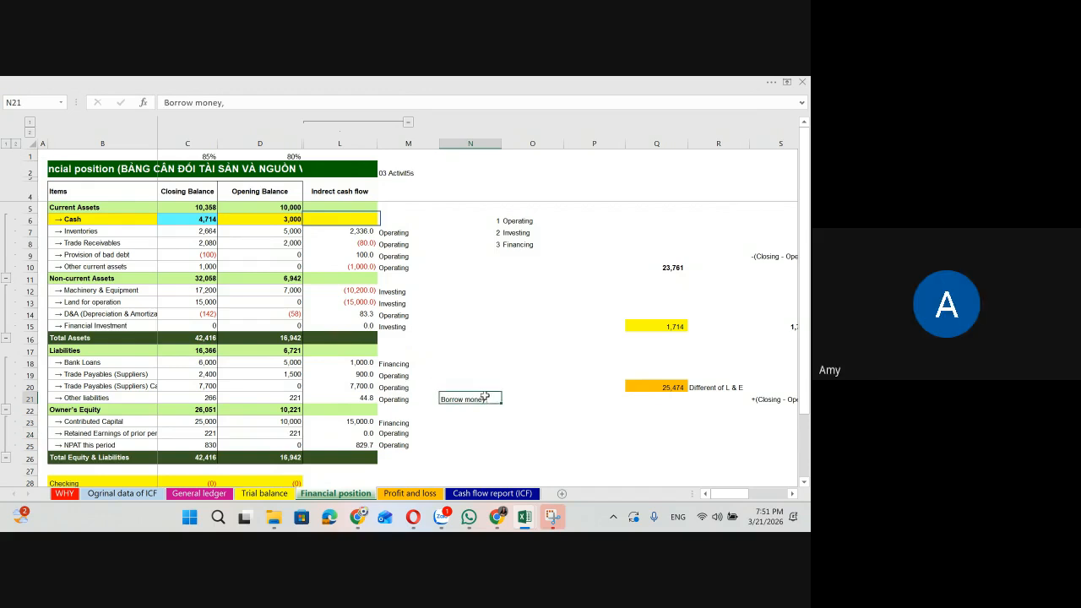
Step: Autofit column O to the width of the activity names
{"action": "left_click", "coordinate": [559, 222]}
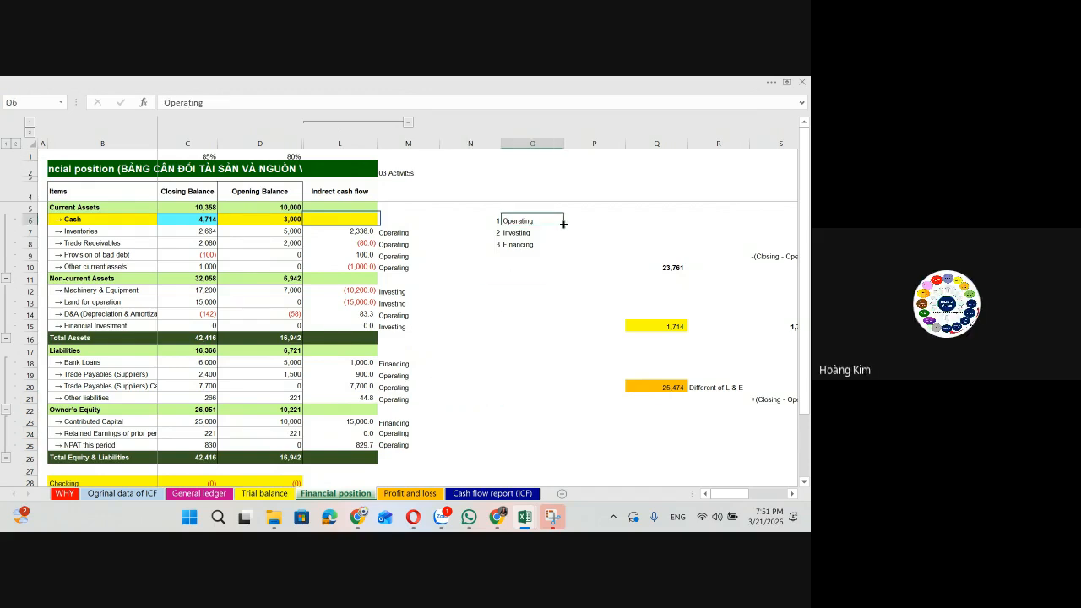
{"action": "double_click", "coordinate": [563, 143]}
{"action": "left_click", "coordinate": [560, 218]}
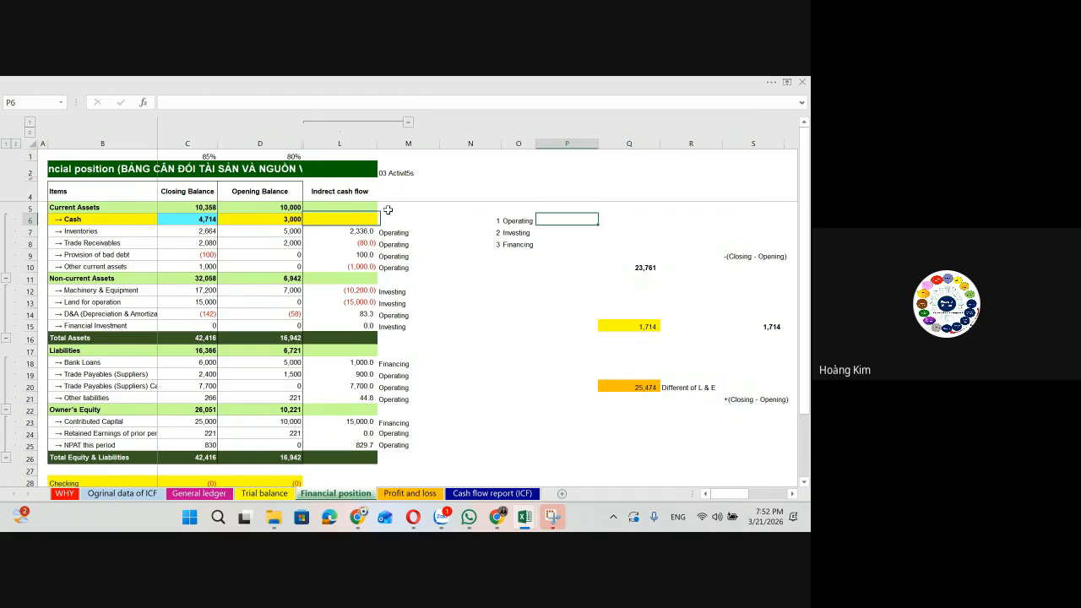
Step: Review the non-cash current asset items, the opening and closing balance headings, and the cash difference formula in Q15
{"action": "left_click", "coordinate": [147, 230]}
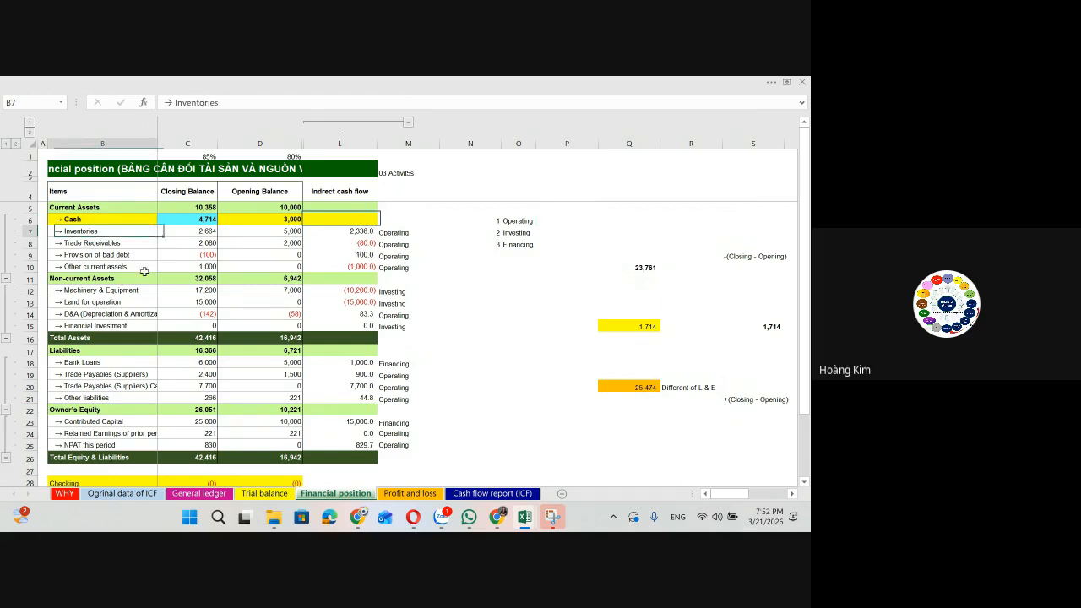
{"action": "left_click_drag", "start_coordinate": [145, 271], "coordinate": [145, 268]}
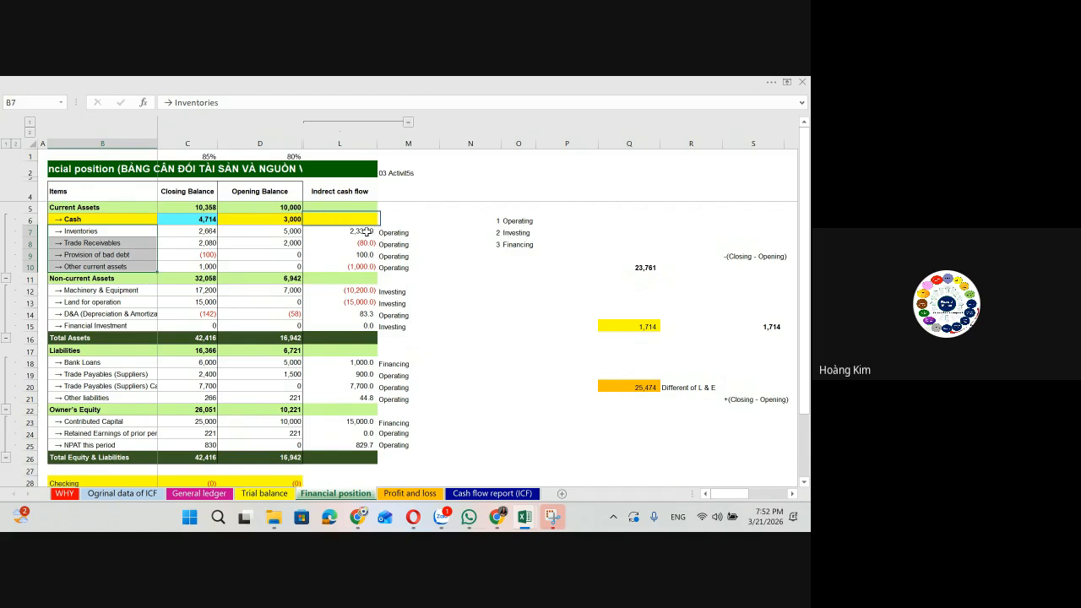
{"action": "left_click", "coordinate": [646, 326]}
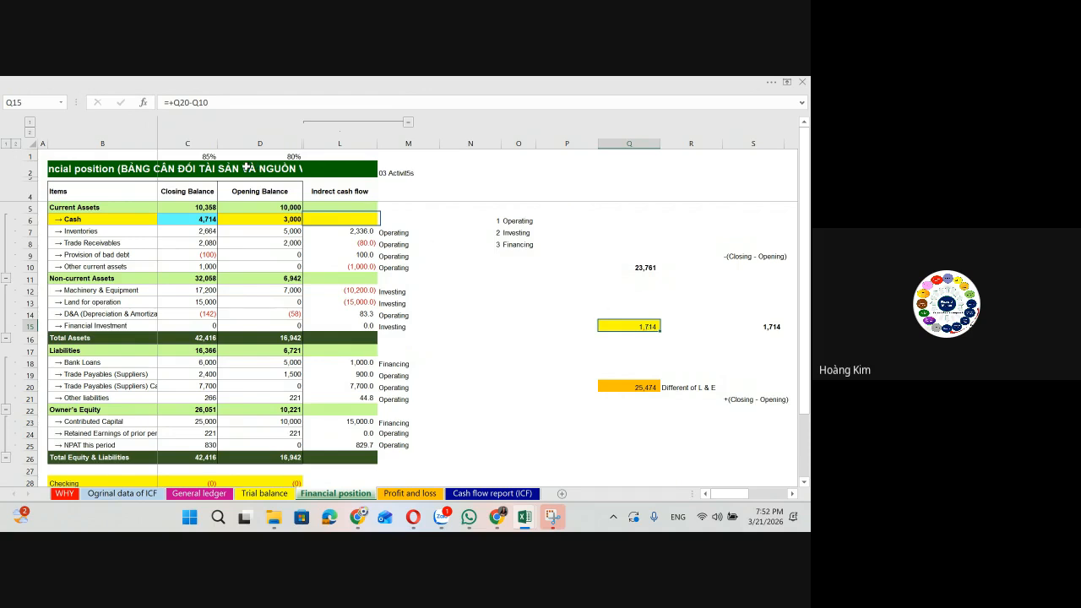
{"action": "left_click", "coordinate": [275, 195]}
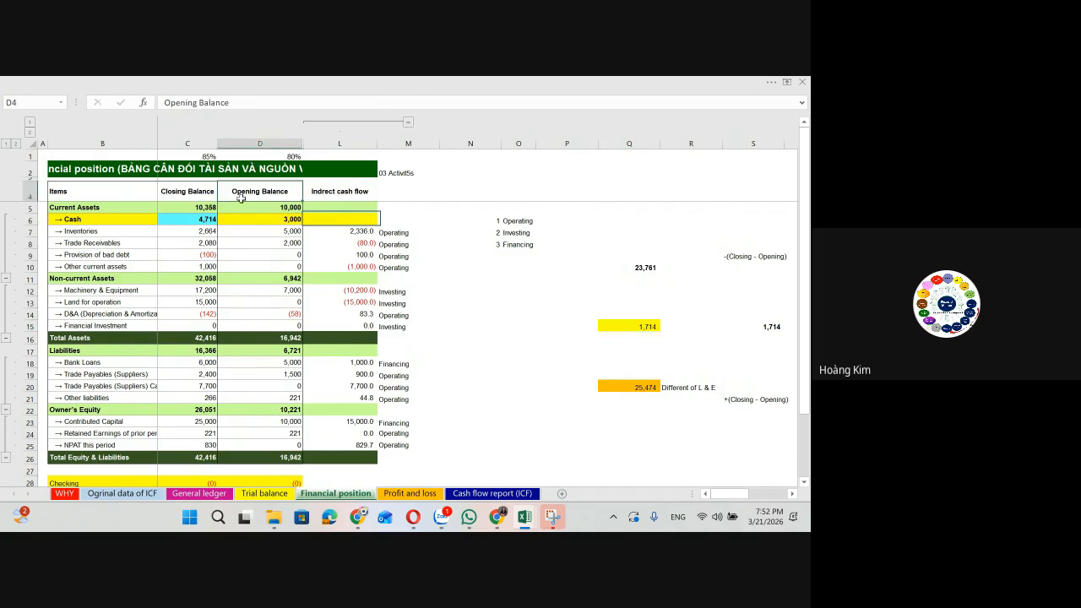
{"action": "left_click", "coordinate": [202, 196]}
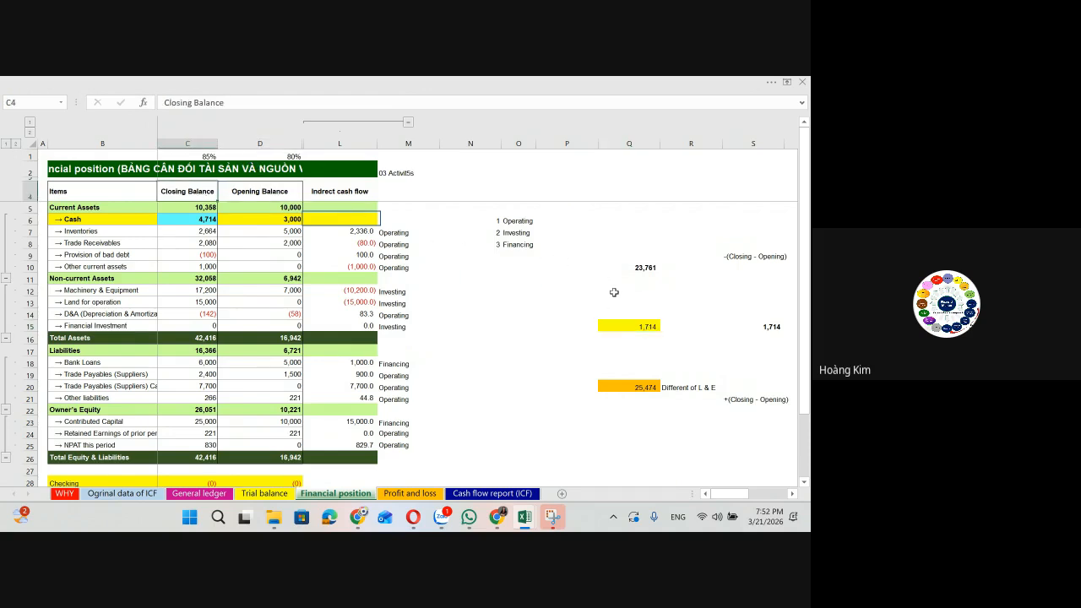
{"action": "left_click", "coordinate": [641, 327]}
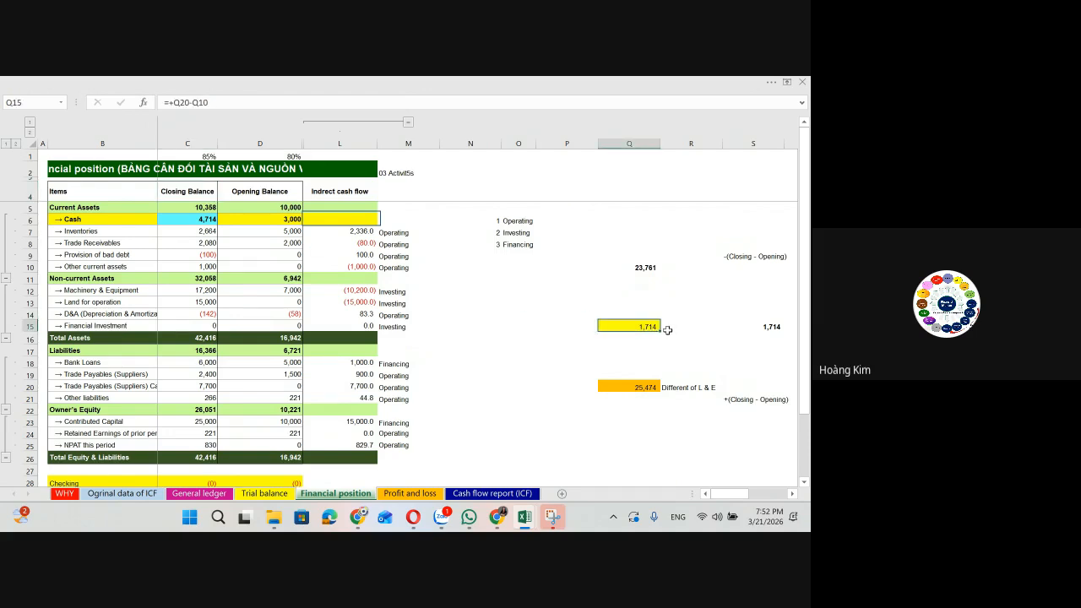
{"action": "left_click", "coordinate": [566, 222]}
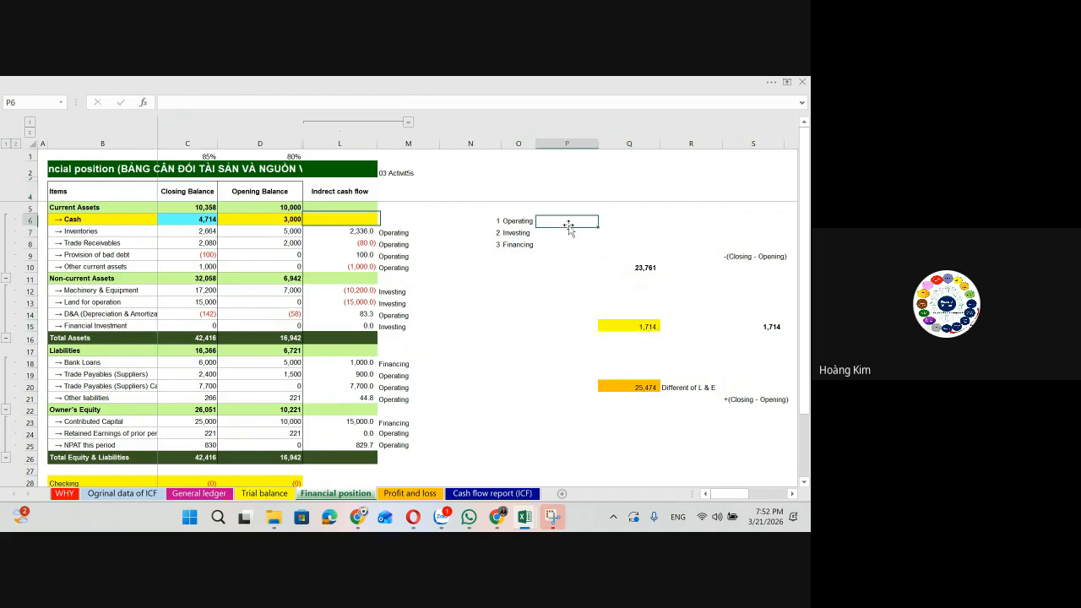
Step: Total the indirect cash flow per activity with =SUMIFS(L:L,M:M,O6) in P6, filled down to P8
{"action": "type", "text": "=sumifs("}
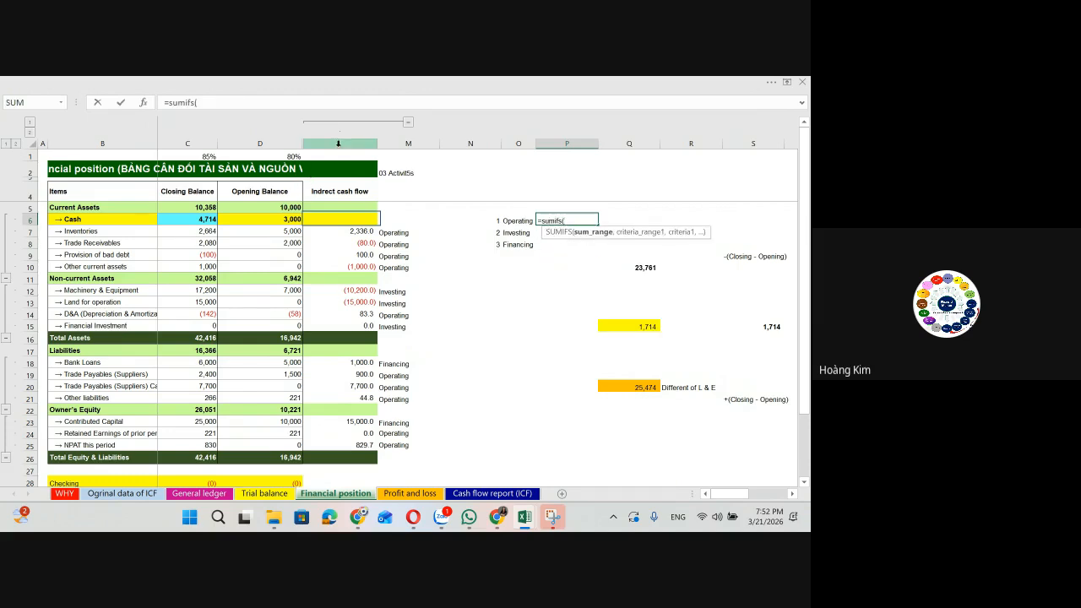
{"action": "left_click", "coordinate": [339, 144]}
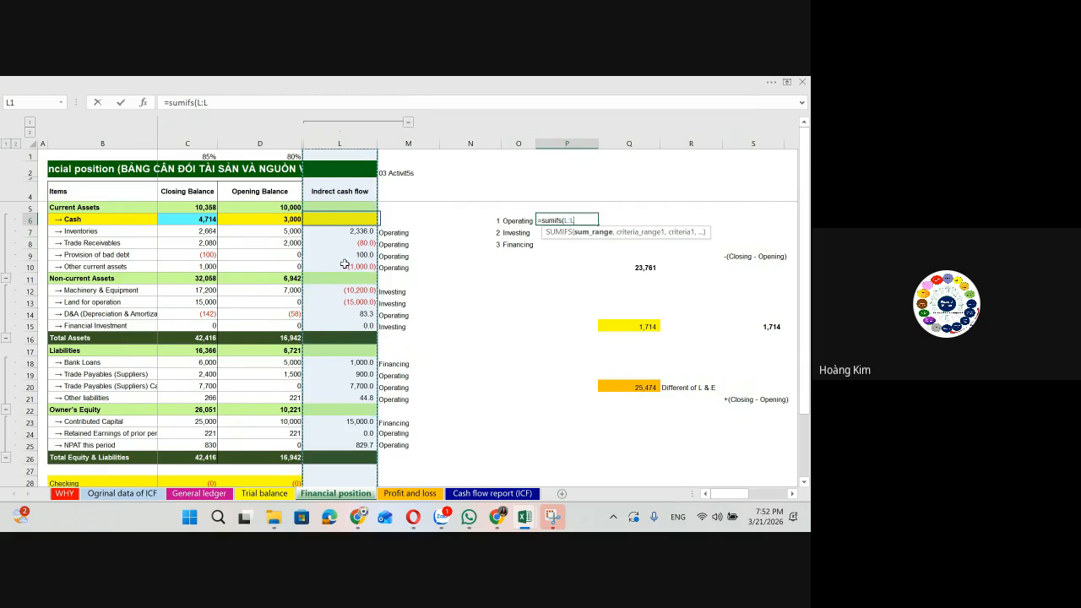
{"action": "type", "text": ","}
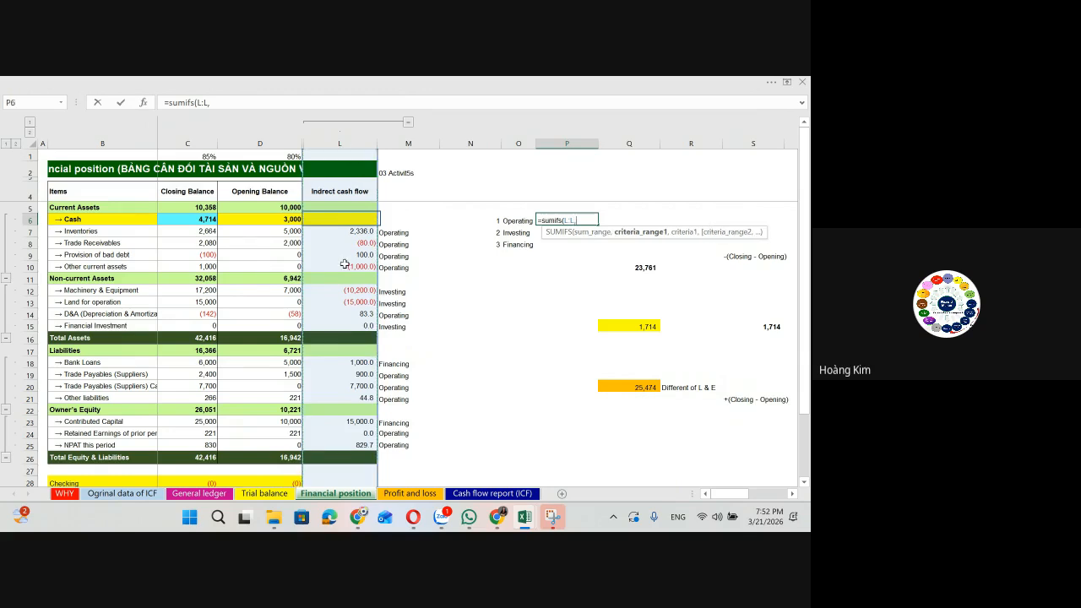
{"action": "left_click", "coordinate": [410, 143]}
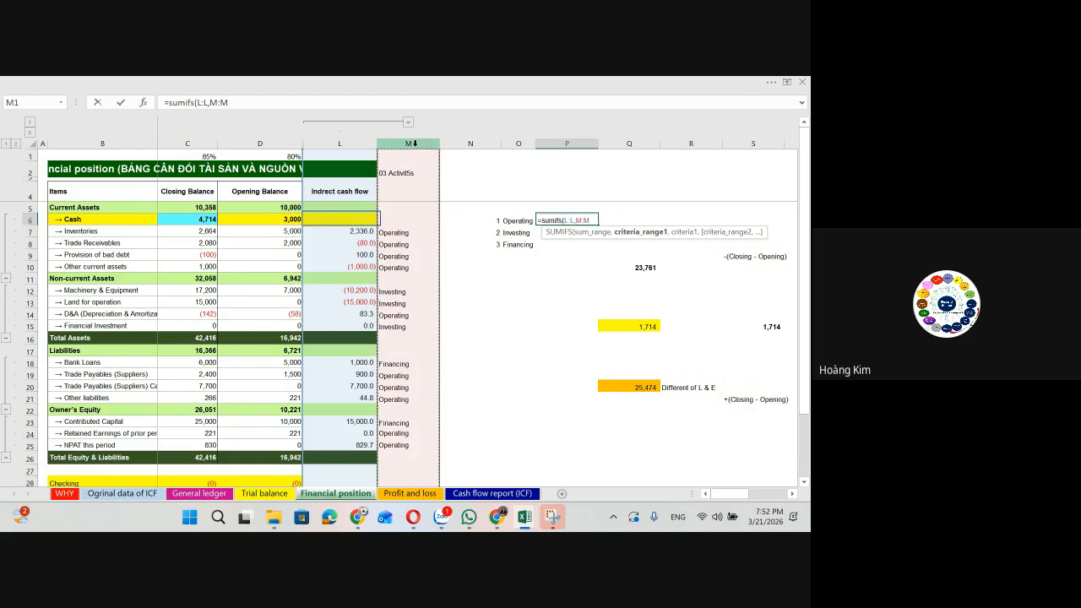
{"action": "type", "text": ","}
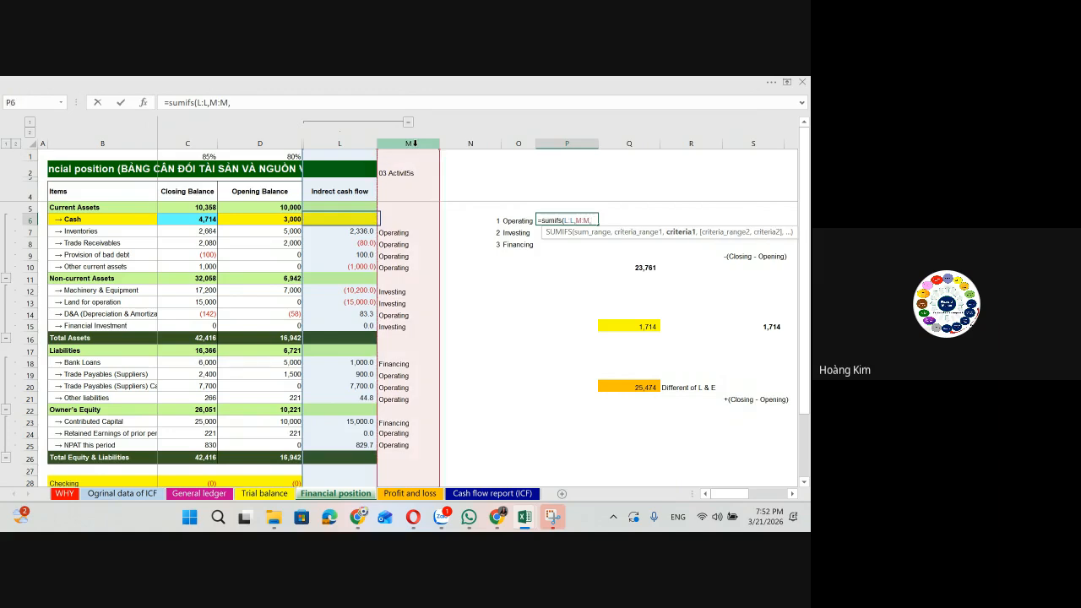
{"action": "left_click", "coordinate": [516, 221]}
{"action": "type", "text": ")"}
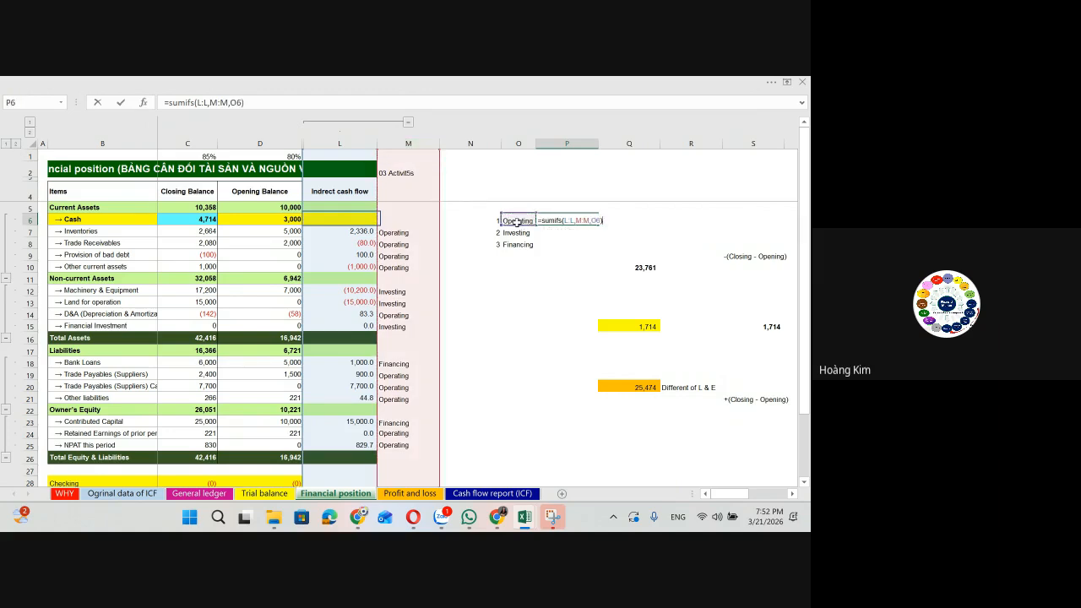
{"action": "key", "text": "Return"}
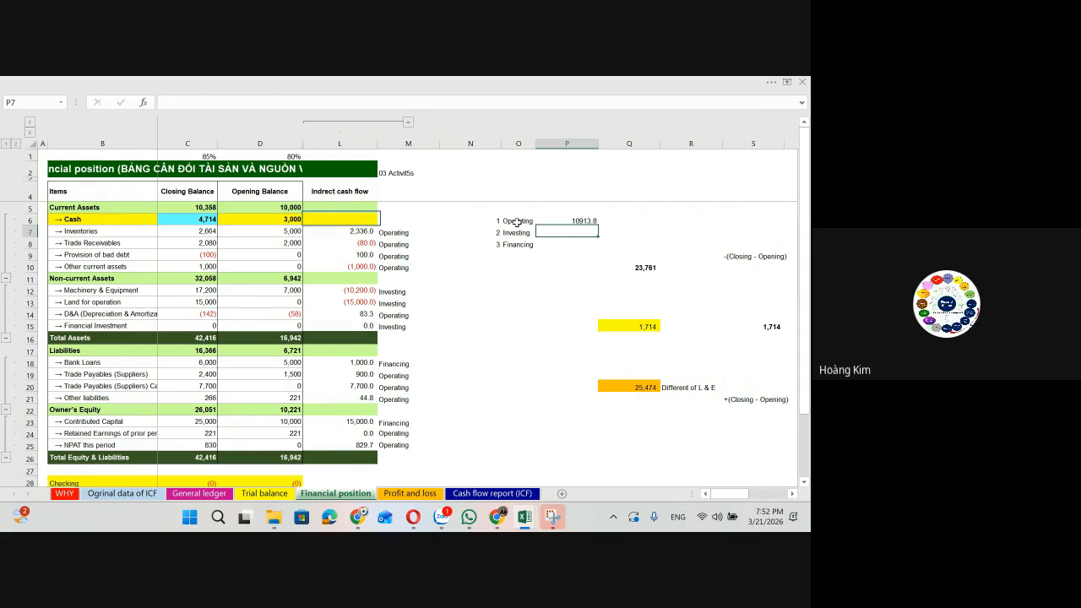
{"action": "key", "text": "ctrl+d"}
{"action": "key", "text": "Down"}
{"action": "key", "text": "ctrl+d"}
Step: Format P6:P8 as numbers with a thousands separator, one decimal place and red bracketed negatives
{"action": "key", "text": "Up"}
{"action": "key", "text": "Up"}
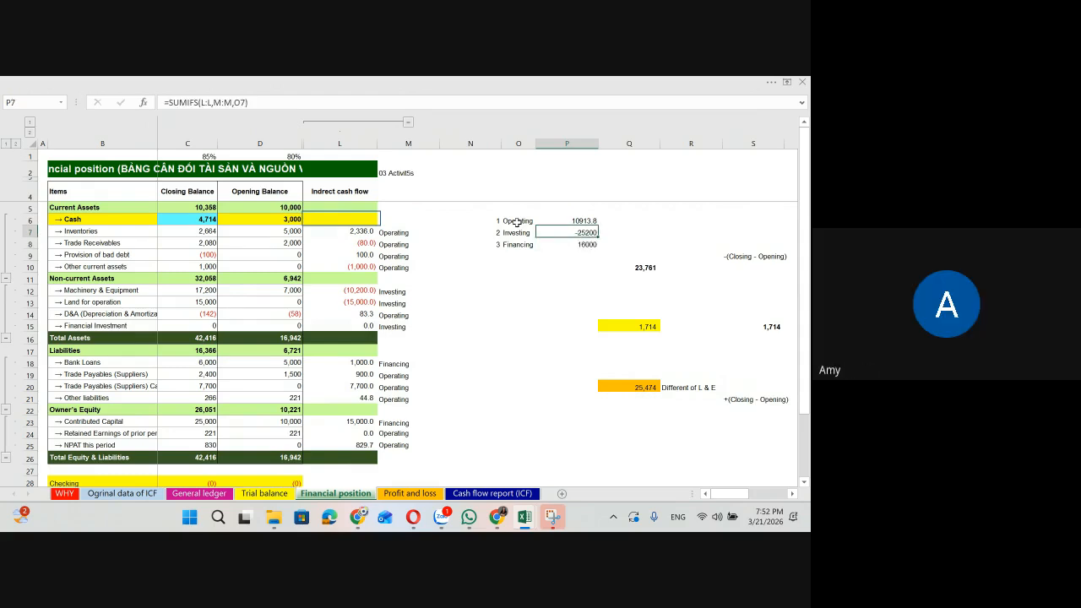
{"action": "key", "text": "shift+Down"}
{"action": "key", "text": "shift+Down"}
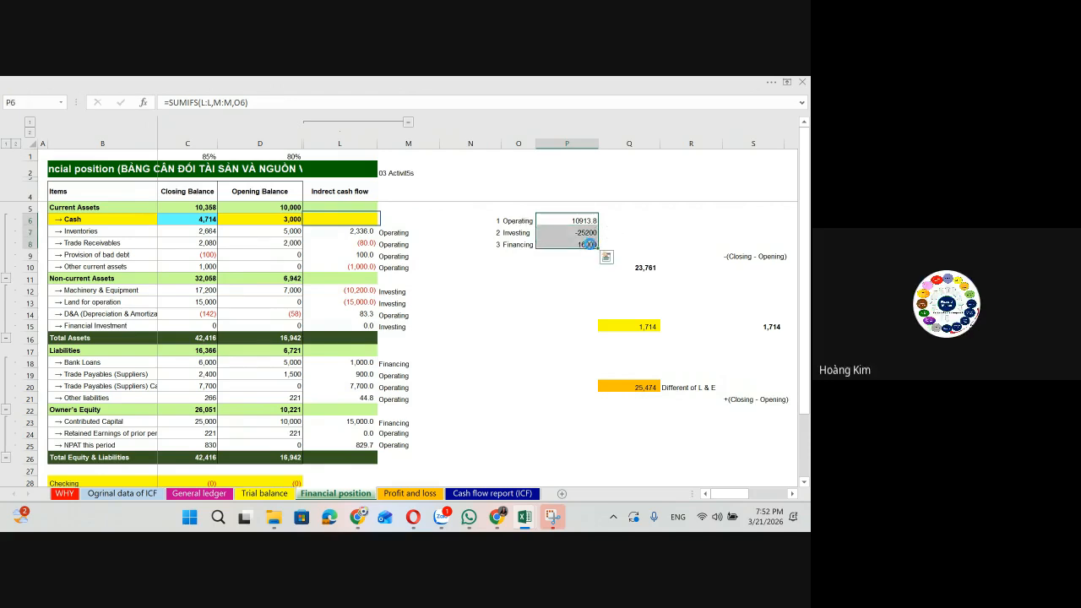
{"action": "key", "text": "ctrl+1"}
{"action": "left_click", "coordinate": [191, 155]}
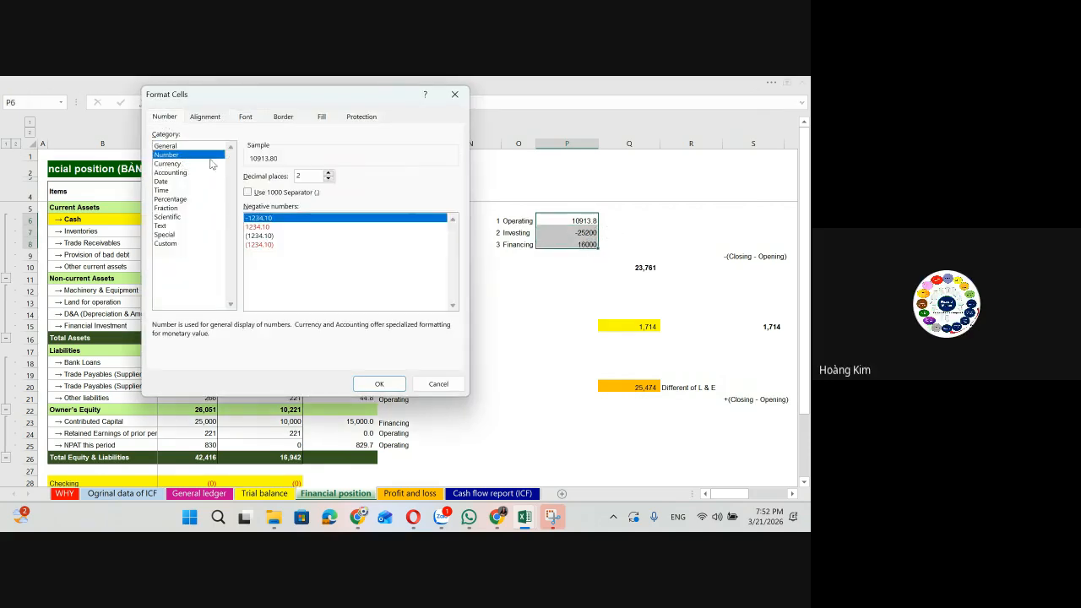
{"action": "left_click", "coordinate": [248, 191]}
{"action": "left_click", "coordinate": [328, 178]}
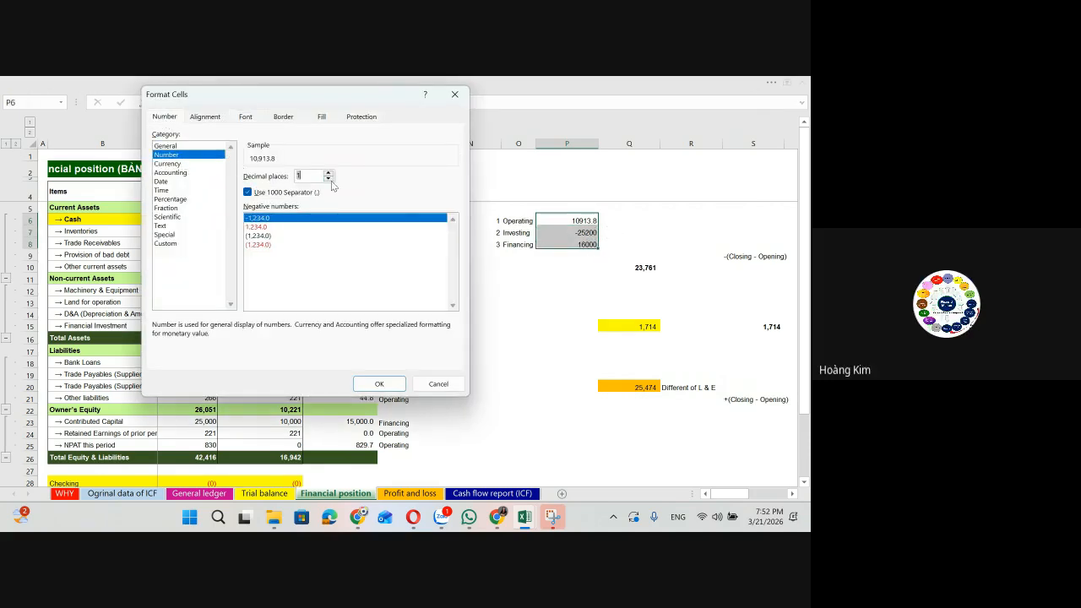
{"action": "left_click", "coordinate": [256, 245]}
{"action": "left_click", "coordinate": [379, 384]}
Step: Add up the three activity totals in P10 with =SUM(P6:P8) and check the summary formulas
{"action": "left_click", "coordinate": [587, 267]}
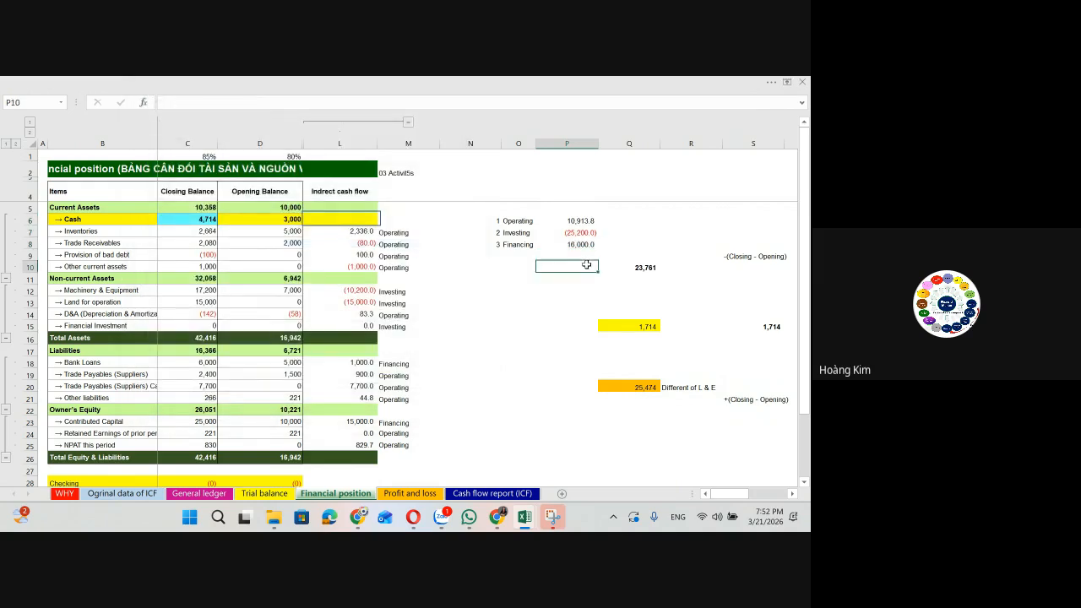
{"action": "type", "text": "=sum("}
{"action": "key", "text": "Up"}
{"action": "key", "text": "Up"}
{"action": "key", "text": "shift+Up"}
{"action": "key", "text": "shift+Up"}
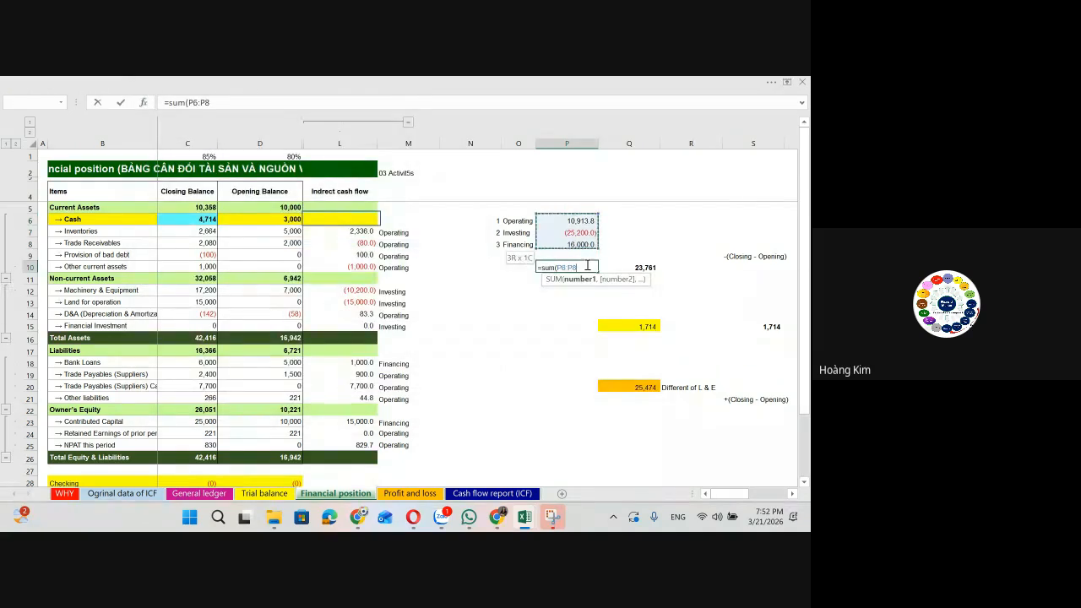
{"action": "key", "text": "Return"}
{"action": "left_click", "coordinate": [586, 265]}
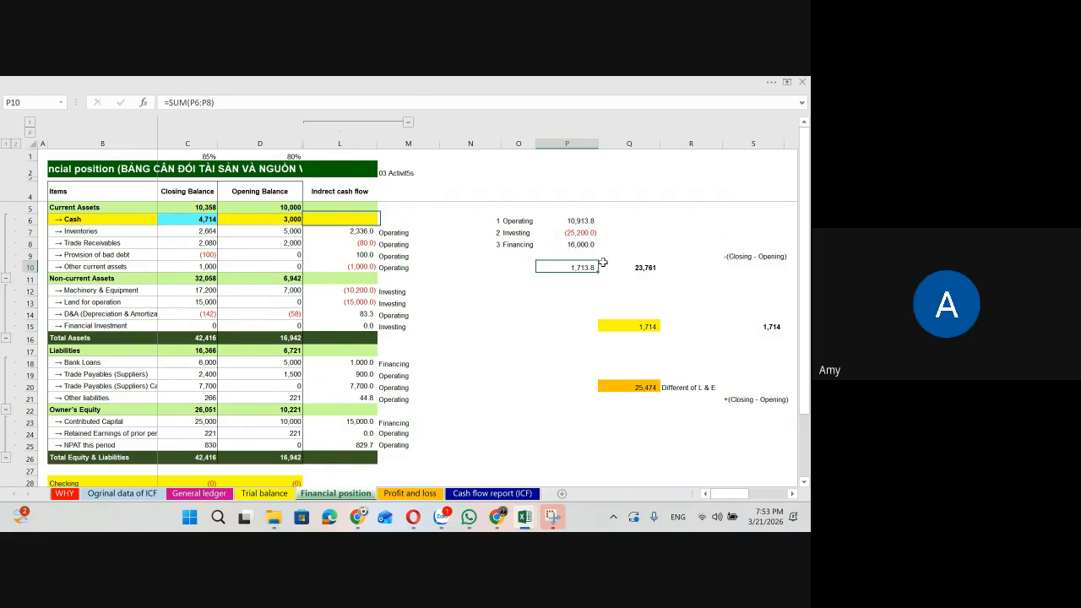
{"action": "left_click", "coordinate": [593, 222]}
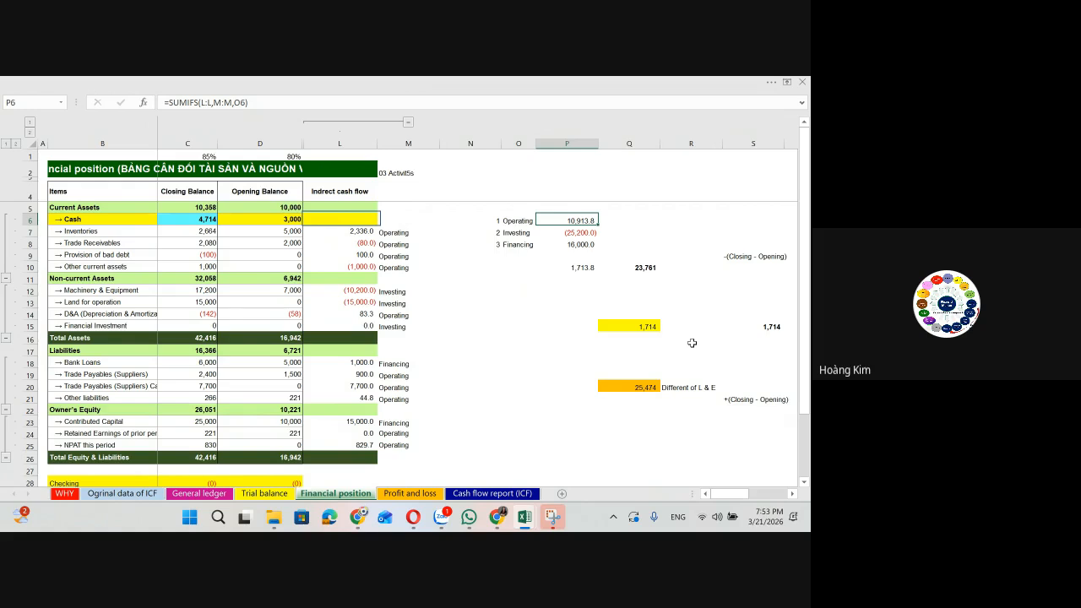
{"action": "left_click", "coordinate": [584, 232]}
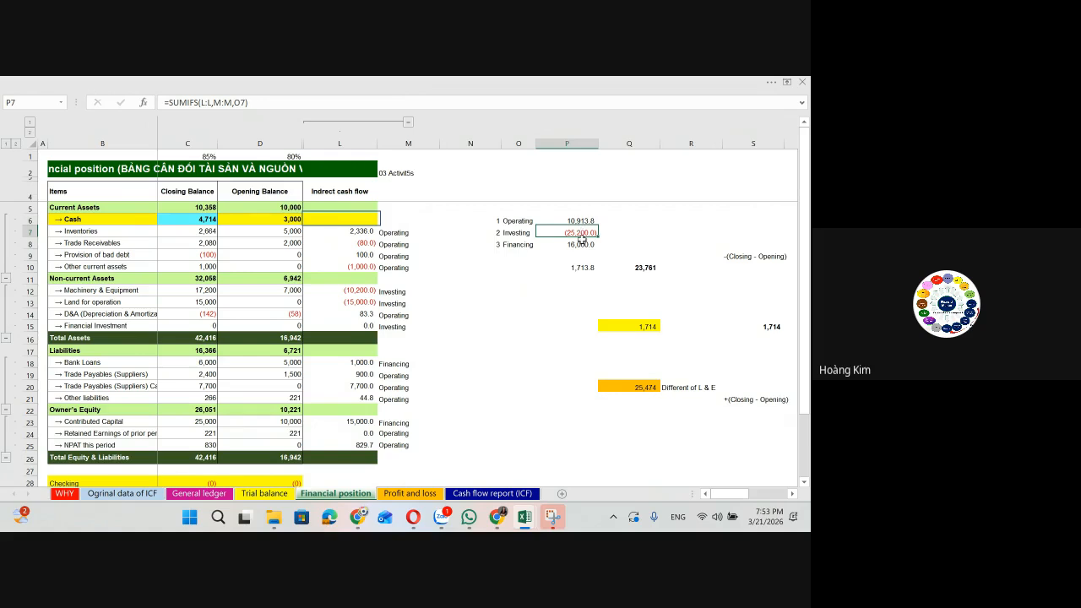
{"action": "left_click", "coordinate": [591, 244]}
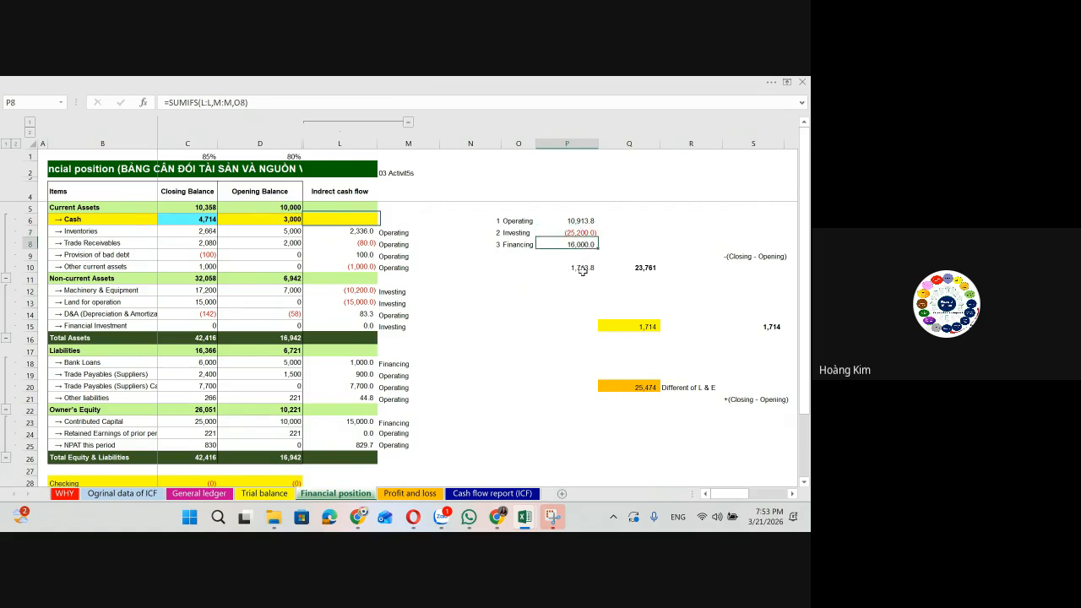
{"action": "left_click", "coordinate": [586, 270]}
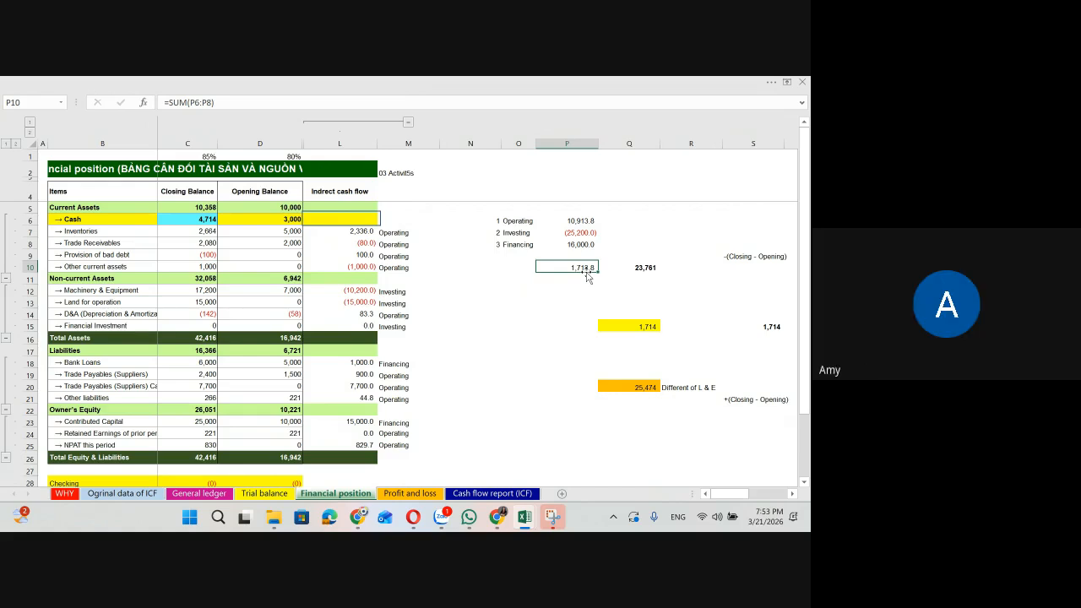
Step: Enter the heading "Summary" in O5 above the activity names
{"action": "left_click", "coordinate": [526, 207]}
{"action": "type", "text": "Summary"}
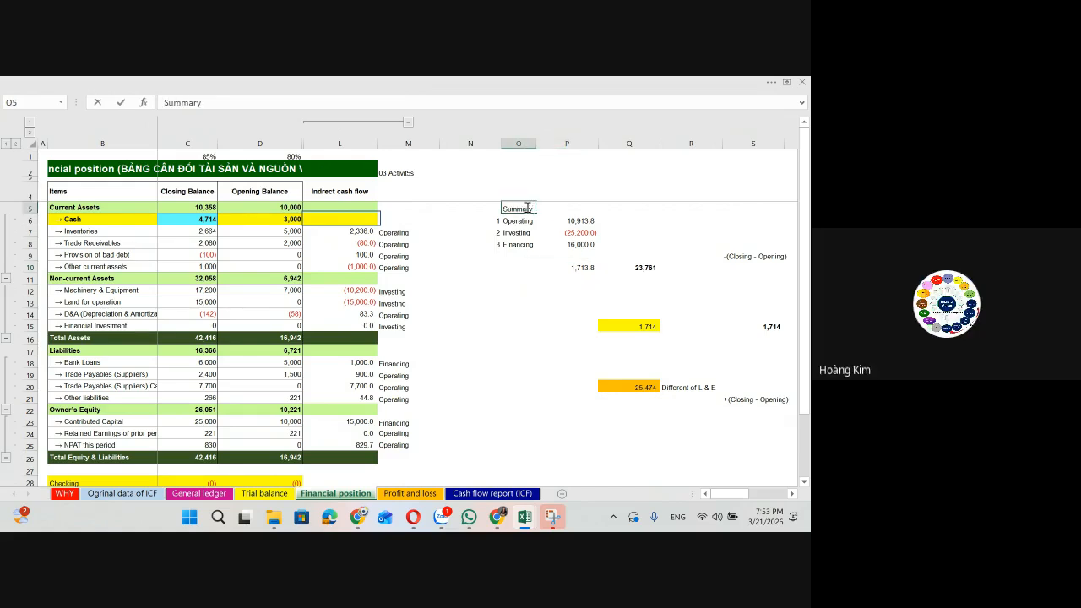
{"action": "key", "text": "Return"}
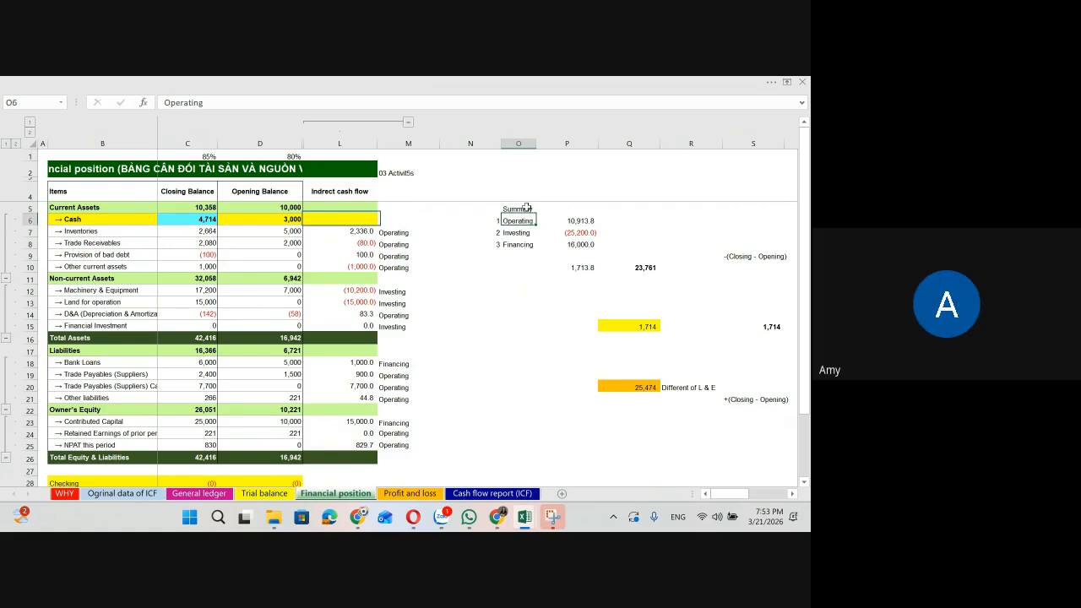
{"action": "left_click_drag", "start_coordinate": [500, 231], "coordinate": [566, 244]}
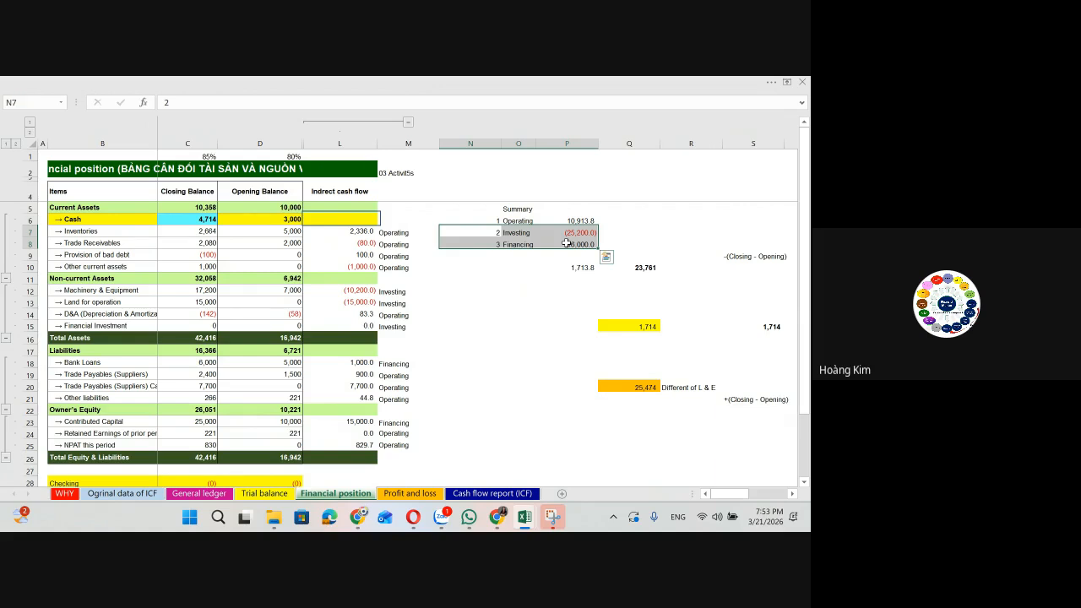
{"action": "key", "text": "Down"}
{"action": "key", "text": "Up"}
{"action": "key", "text": "Up"}
{"action": "key", "text": "Right"}
{"action": "key", "text": "Right"}
{"action": "key", "text": "Right"}
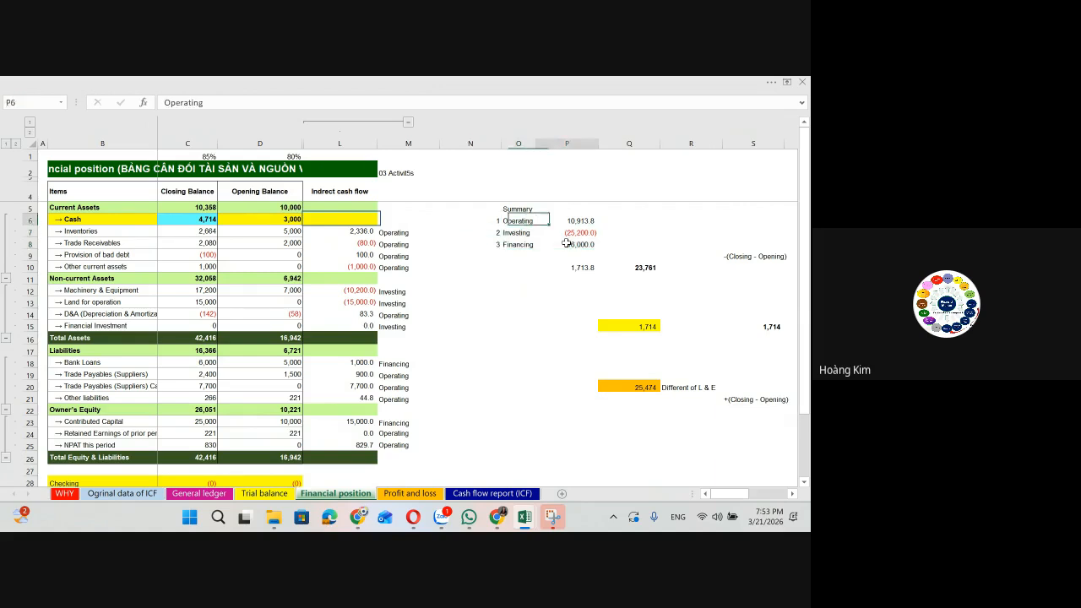
{"action": "key", "text": "Left"}
{"action": "key", "text": "Left"}
{"action": "key", "text": "Right"}
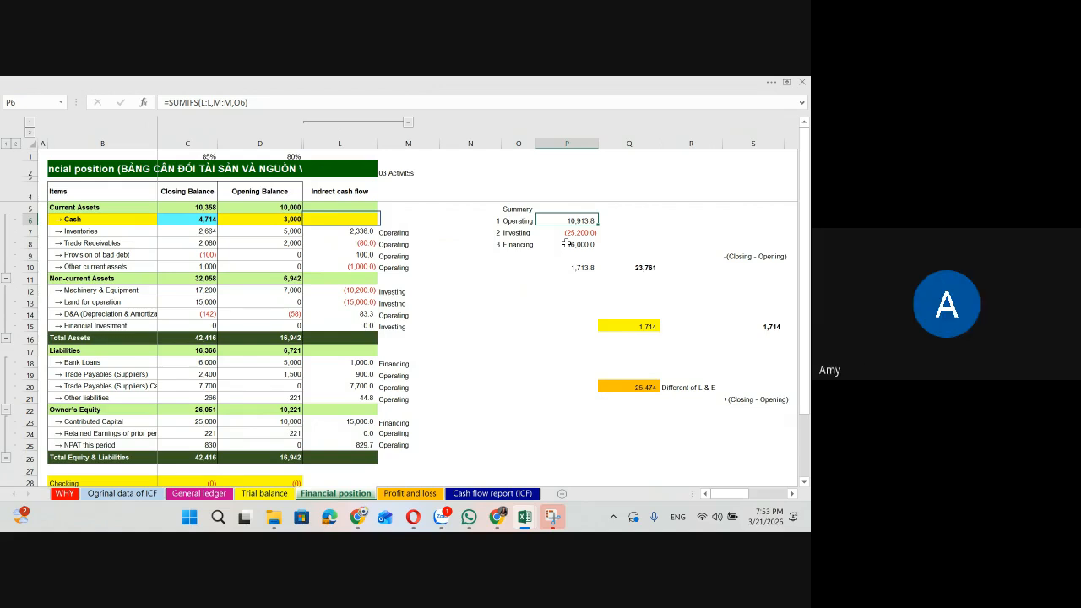
{"action": "key", "text": "Down"}
{"action": "key", "text": "Left"}
{"action": "key", "text": "Left"}
{"action": "key", "text": "shift+Right"}
{"action": "key", "text": "shift+Right"}
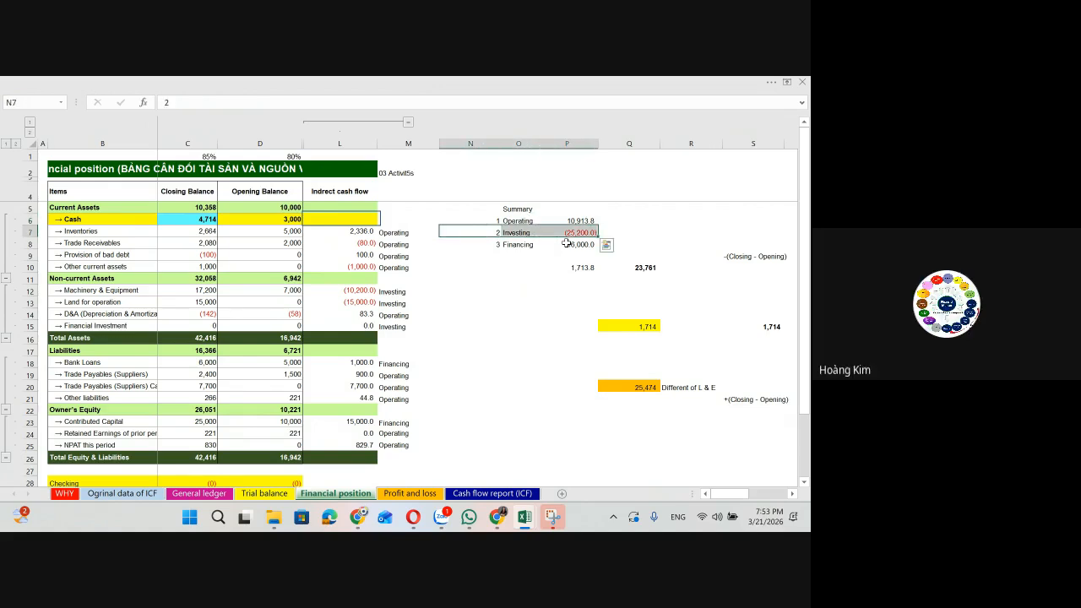
Step: Insert three blank columns before column Q and move the Investing, Financing and total block N7:P10 down to start at N9
{"action": "left_click", "coordinate": [628, 144]}
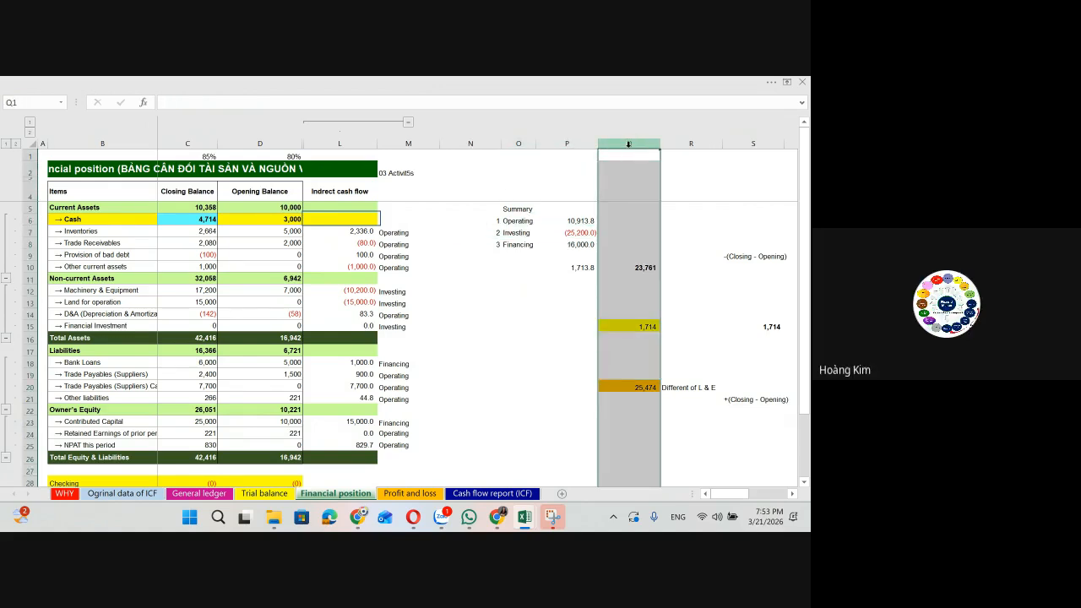
{"action": "key", "text": "ctrl+shift+plus"}
{"action": "left_click_drag", "start_coordinate": [498, 232], "coordinate": [589, 267]}
{"action": "key", "text": "ctrl+x"}
{"action": "key", "text": "Down"}
{"action": "key", "text": "Down"}
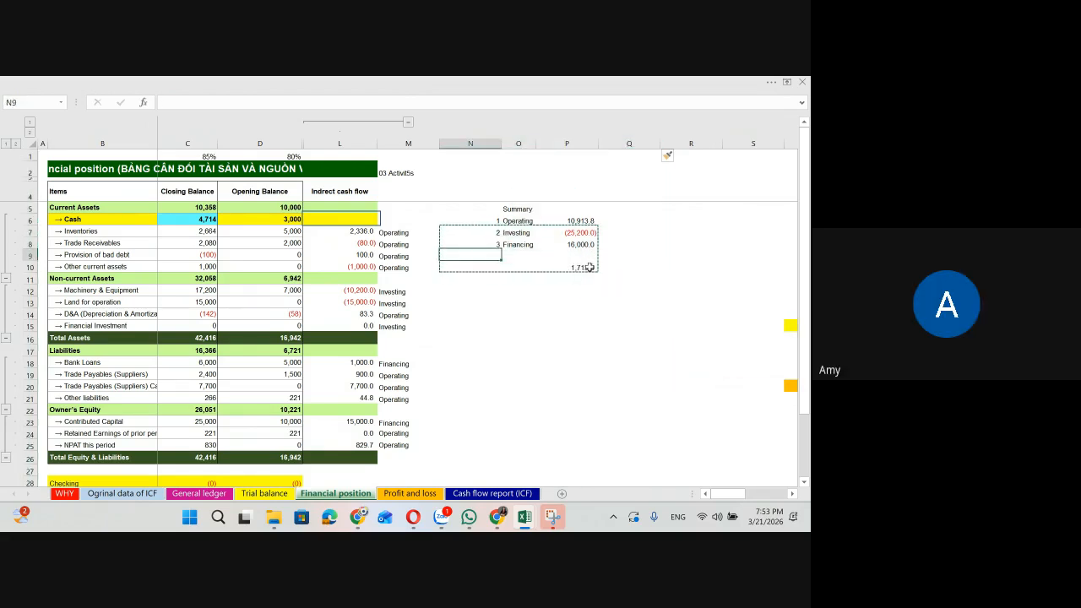
{"action": "key", "text": "ctrl+v"}
Step: Move the Investing, Financing and total rows down one more row so the block starts at N10
{"action": "key", "text": "Up"}
{"action": "key", "text": "Up"}
{"action": "key", "text": "Right"}
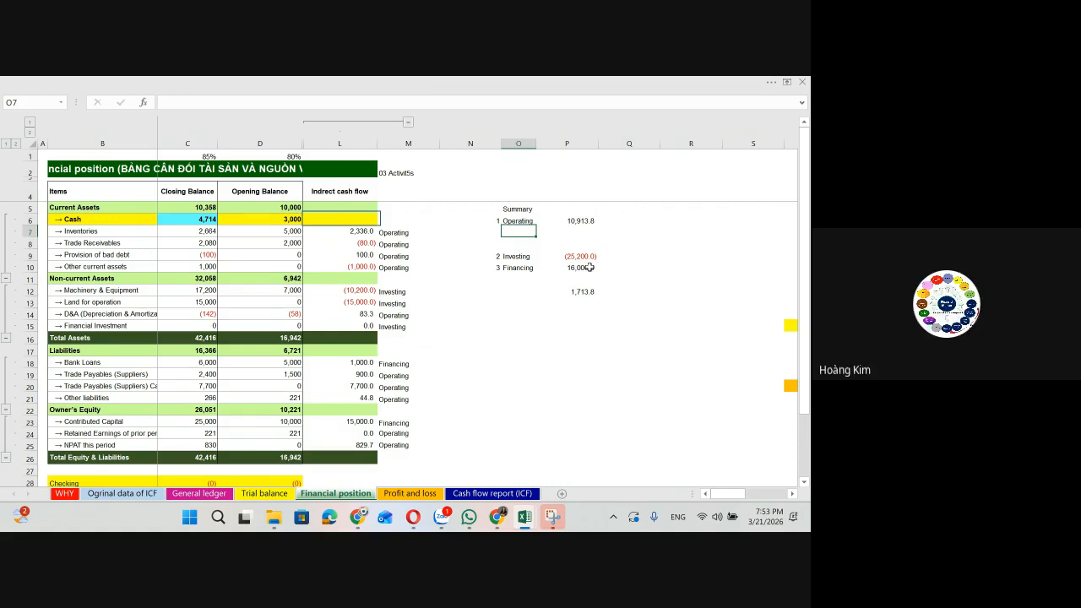
{"action": "key", "text": "Down"}
{"action": "key", "text": "Down"}
{"action": "key", "text": "Left"}
{"action": "key", "text": "shift+Right"}
{"action": "key", "text": "shift+Right"}
{"action": "key", "text": "shift+Right"}
{"action": "key", "text": "shift+Down"}
{"action": "key", "text": "shift+Down"}
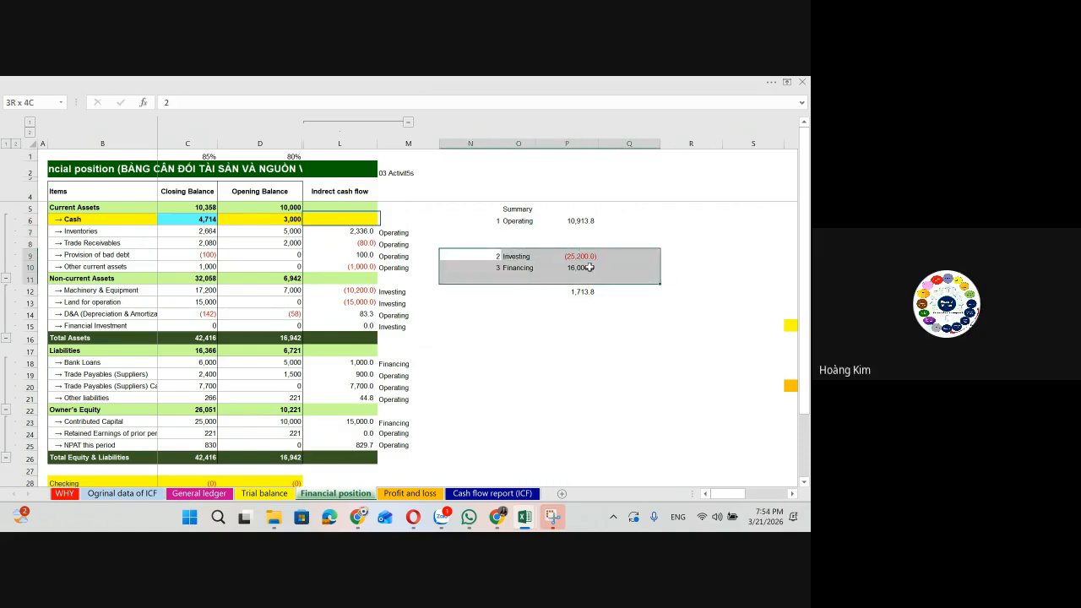
{"action": "key", "text": "shift+Down"}
{"action": "key", "text": "ctrl+x"}
{"action": "key", "text": "Down"}
{"action": "key", "text": "ctrl+v"}
Step: Enter "NPAT/income statement" in O7 under Operating and widen column O to fit the label
{"action": "key", "text": "Up"}
{"action": "key", "text": "Up"}
{"action": "key", "text": "Up"}
{"action": "key", "text": "Right"}
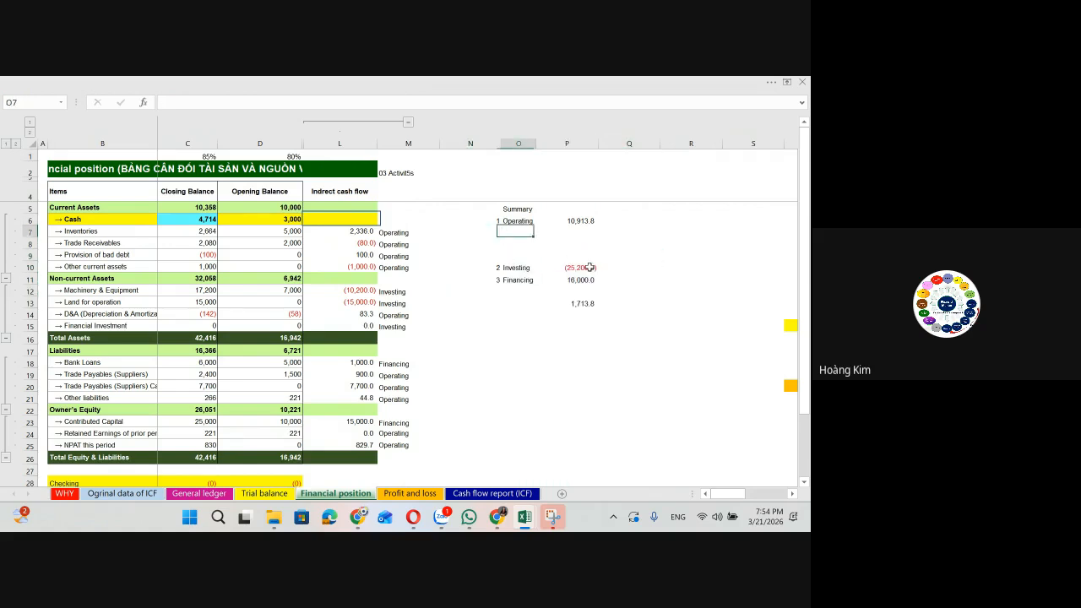
{"action": "type", "text": "NPAT/income"}
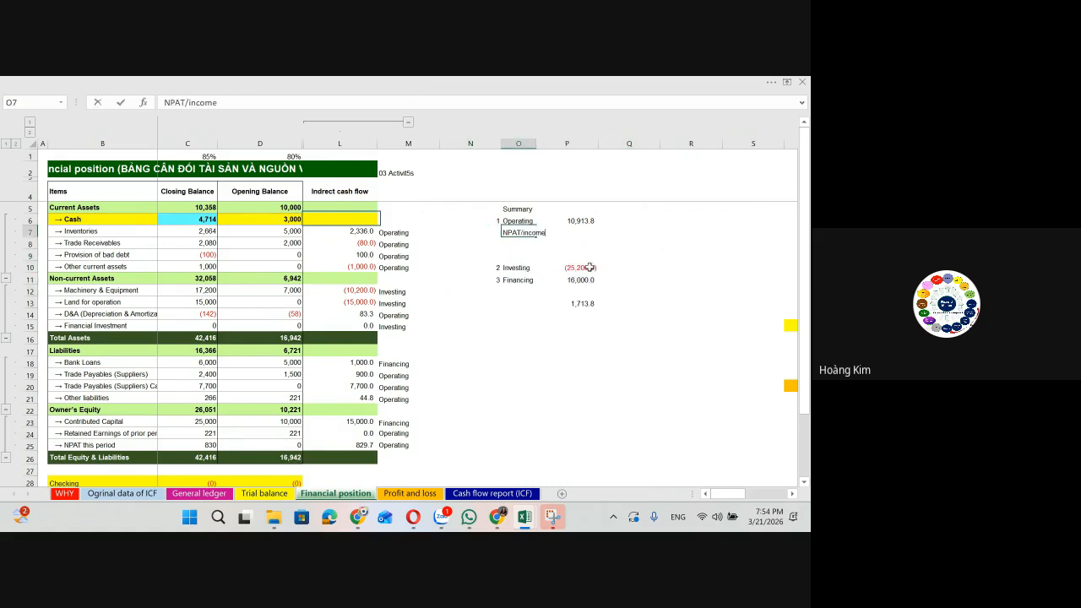
{"action": "type", "text": " statemnt"}
{"action": "key", "text": "BackSpace"}
{"action": "key", "text": "BackSpace"}
{"action": "type", "text": "ent"}
{"action": "key", "text": "Return"}
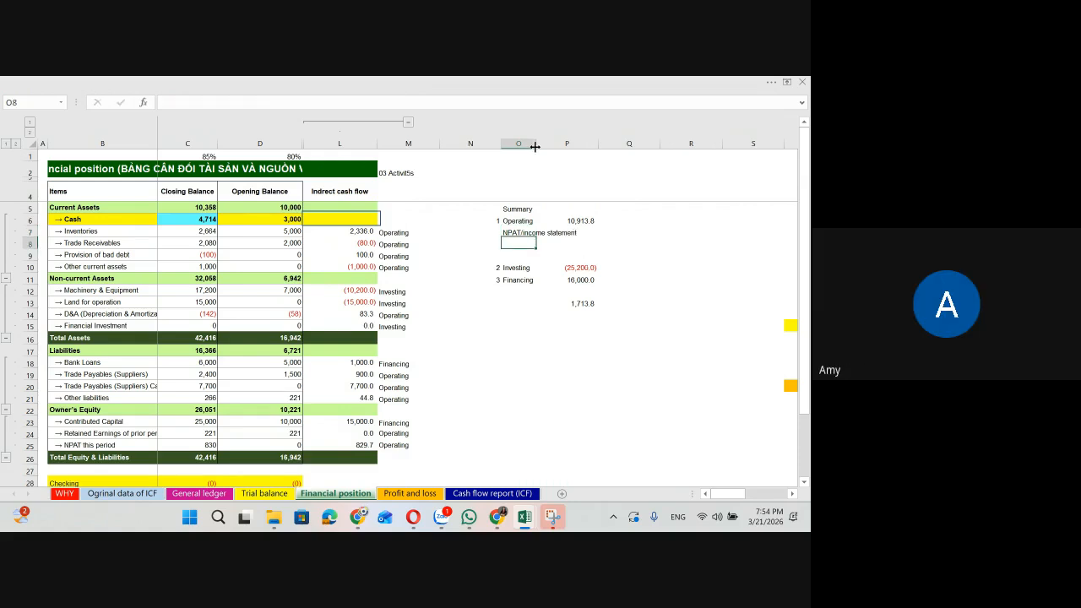
{"action": "left_click_drag", "start_coordinate": [536, 144], "coordinate": [583, 145]}
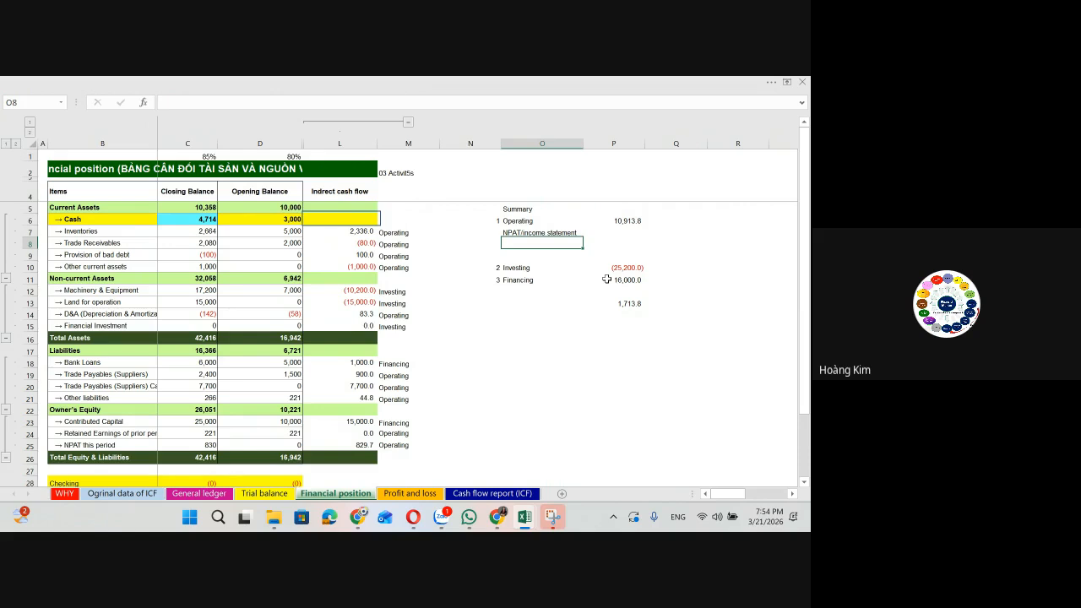
Step: Number the Operating sub-lines 1.1 in N7 and 1.2 in N8
{"action": "key", "text": "Up"}
{"action": "key", "text": "Left"}
{"action": "type", "text": "1.1"}
{"action": "key", "text": "Return"}
{"action": "type", "text": "1.2"}
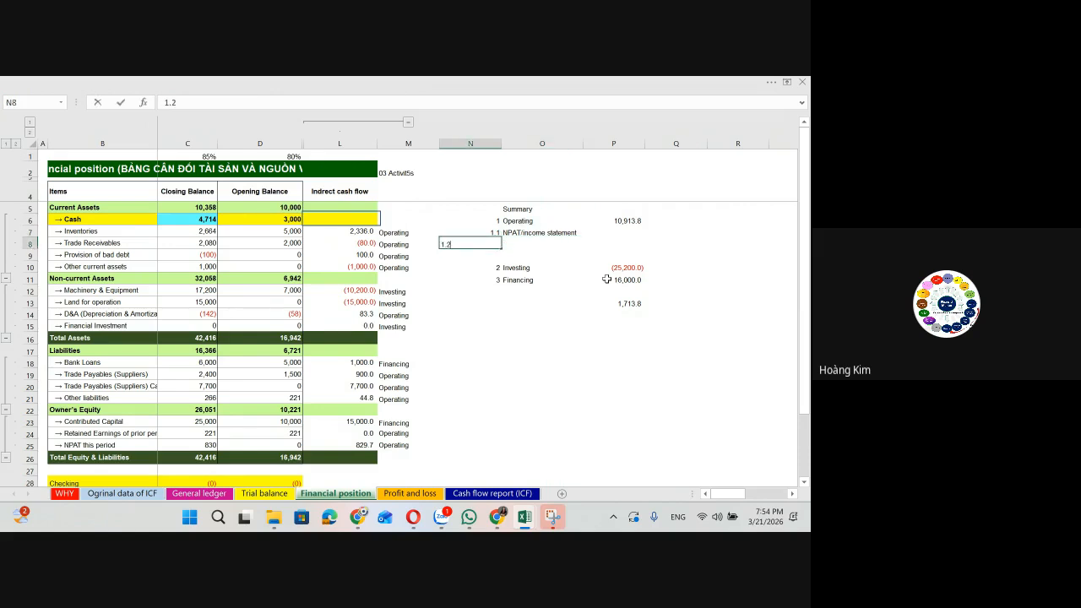
{"action": "key", "text": "Tab"}
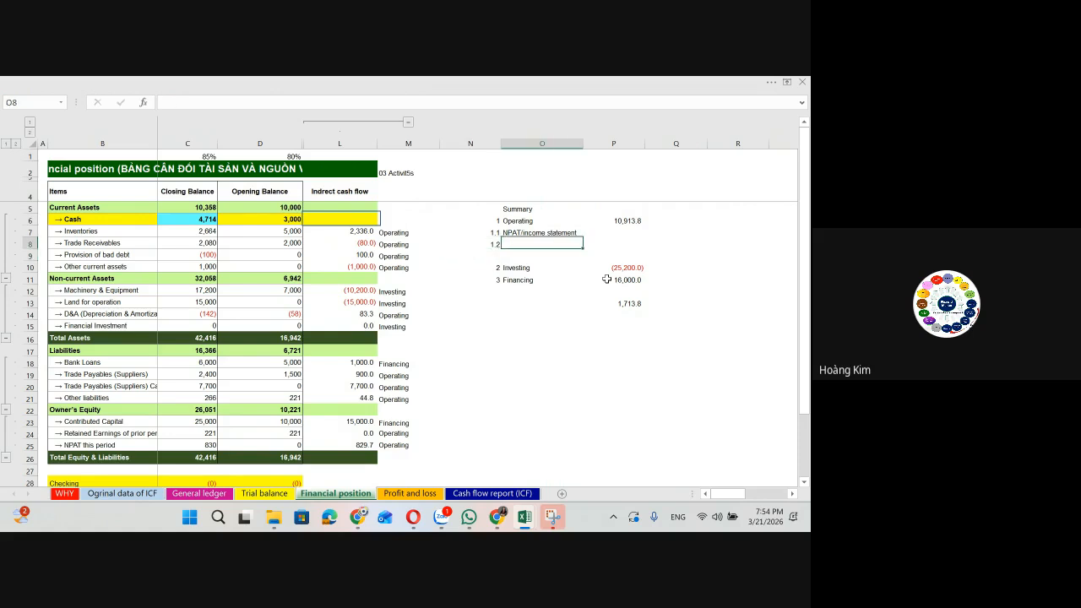
Step: Enter the label "Adjustment (Non Cash) -> Invest/Finance" in O8 beside 1.2
{"action": "type", "text": "Adjst"}
{"action": "key", "text": "BackSpace"}
{"action": "type", "text": "justment (Non Cash"}
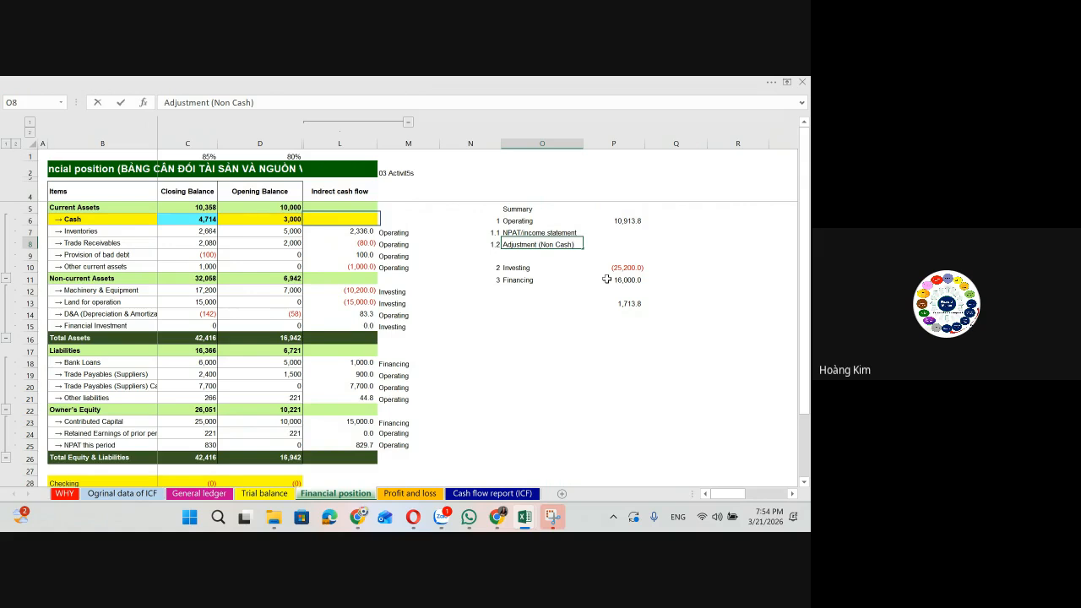
{"action": "type", "text": ") -> Invest/Finance"}
{"action": "key", "text": "Return"}
Step: Add the note "1.1+1.2 => EBITDA" in R8 and narrow column M slightly
{"action": "key", "text": "Right"}
{"action": "key", "text": "Right"}
{"action": "key", "text": "Up"}
{"action": "key", "text": "Right"}
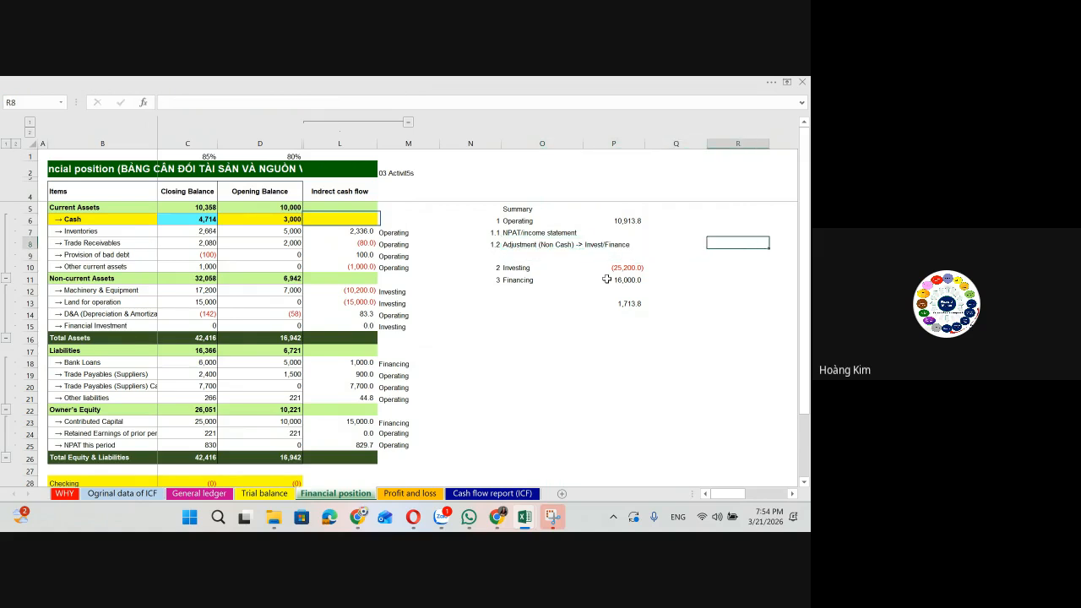
{"action": "type", "text": "1.1+1.2 => EBITDA"}
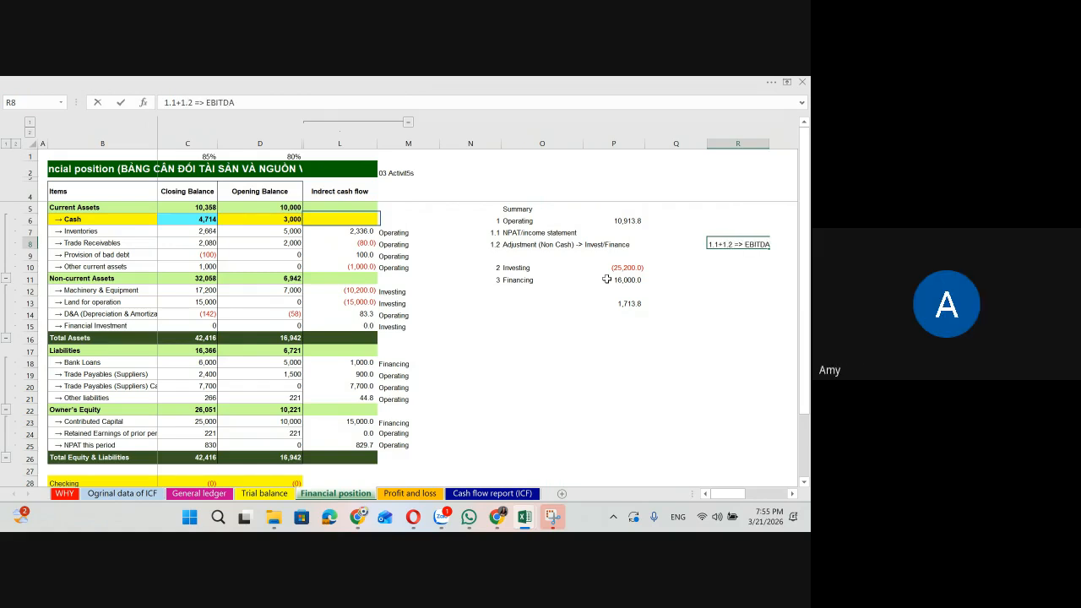
{"action": "left_click", "coordinate": [541, 337]}
{"action": "left_click_drag", "start_coordinate": [439, 147], "coordinate": [422, 148]}
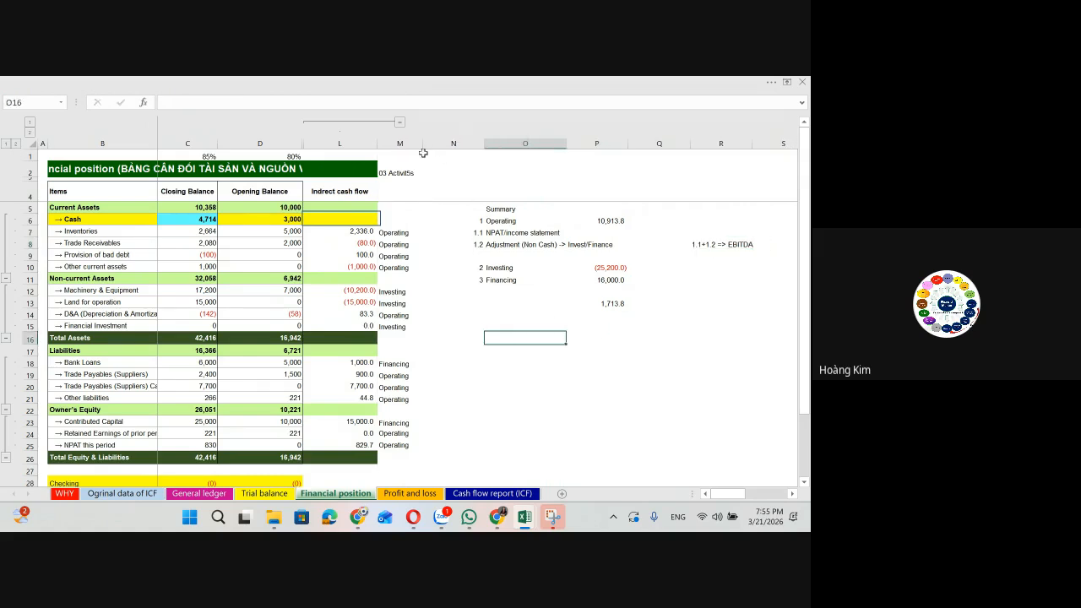
Step: Enter the note "Main operating cash" in R9 below the EBITDA note
{"action": "left_click", "coordinate": [682, 253]}
{"action": "key", "text": "Right"}
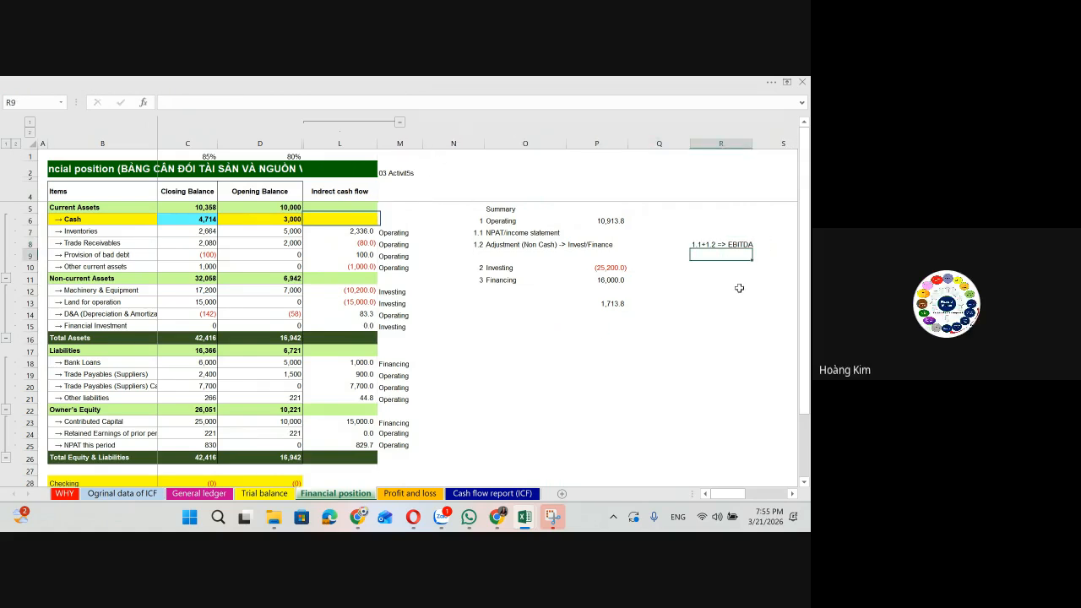
{"action": "type", "text": "Miain opeattio"}
{"action": "key", "text": "BackSpace"}
{"action": "key", "text": "BackSpace"}
{"action": "key", "text": "BackSpace"}
{"action": "key", "text": "BackSpace"}
{"action": "key", "text": "BackSpace"}
{"action": "type", "text": "rating cash"}
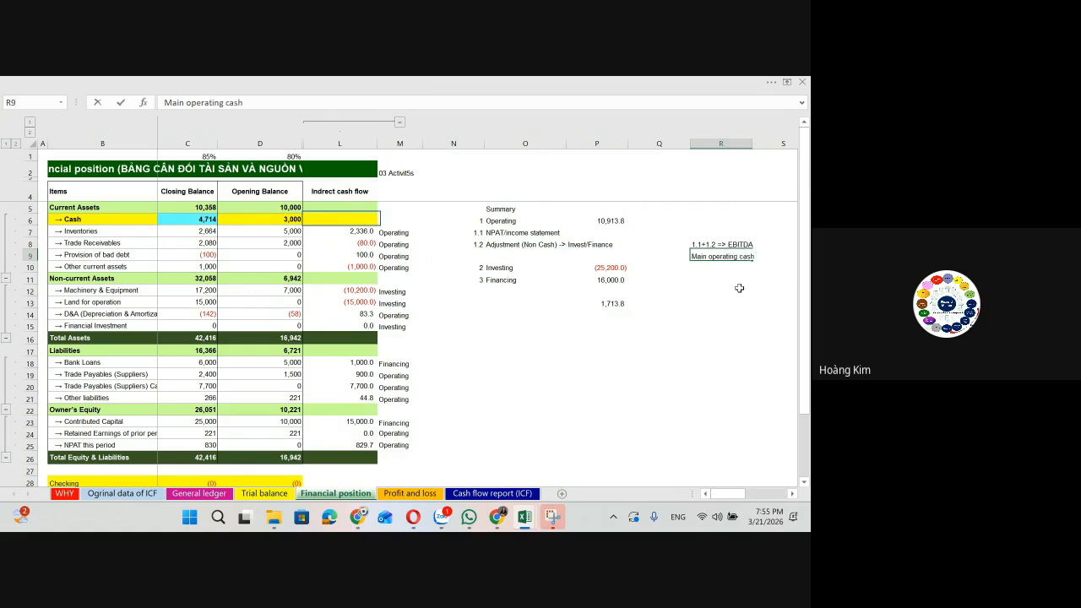
{"action": "key", "text": "Return"}
Step: Review the NPAT/income statement and Adjustment (Non Cash) lines under Operating in the summary
{"action": "key", "text": "Up"}
{"action": "key", "text": "Up"}
{"action": "key", "text": "Left"}
{"action": "key", "text": "Left"}
{"action": "key", "text": "Left"}
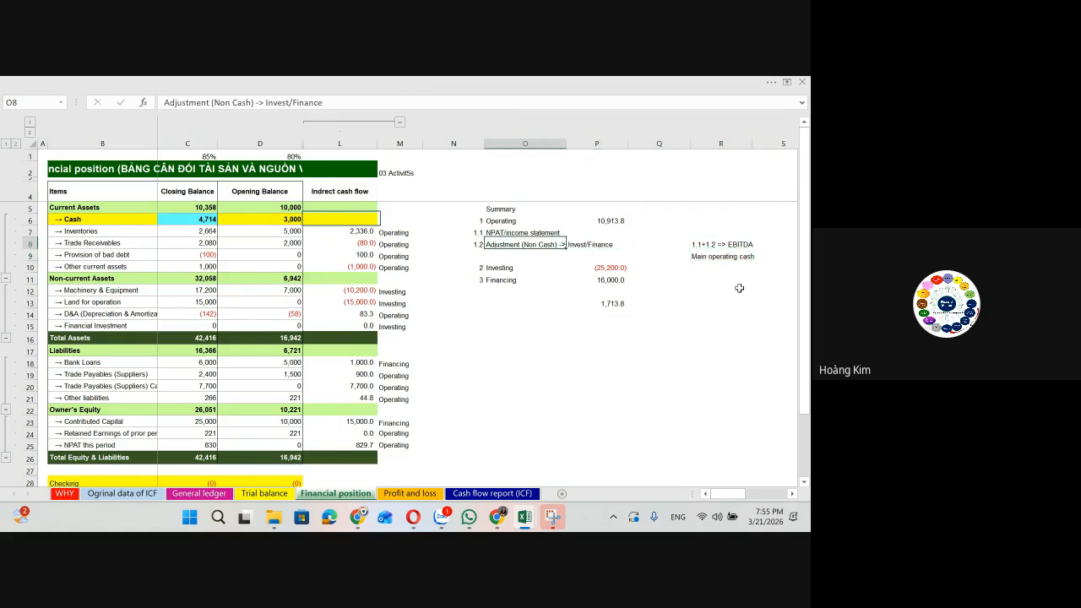
{"action": "key", "text": "Up"}
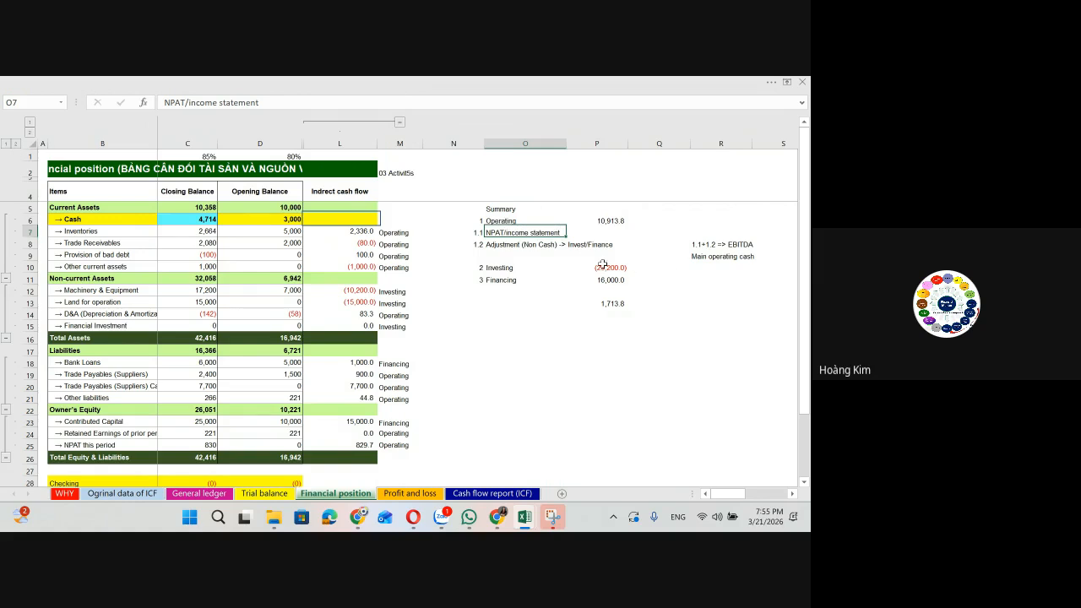
{"action": "left_click", "coordinate": [556, 244]}
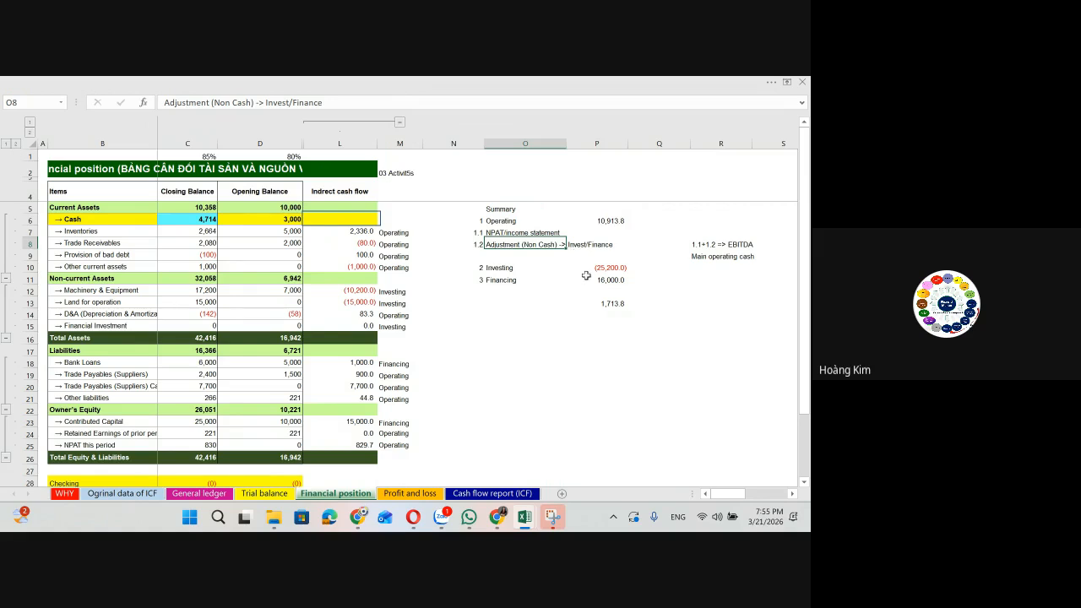
{"action": "left_click", "coordinate": [585, 277]}
{"action": "left_click", "coordinate": [503, 251]}
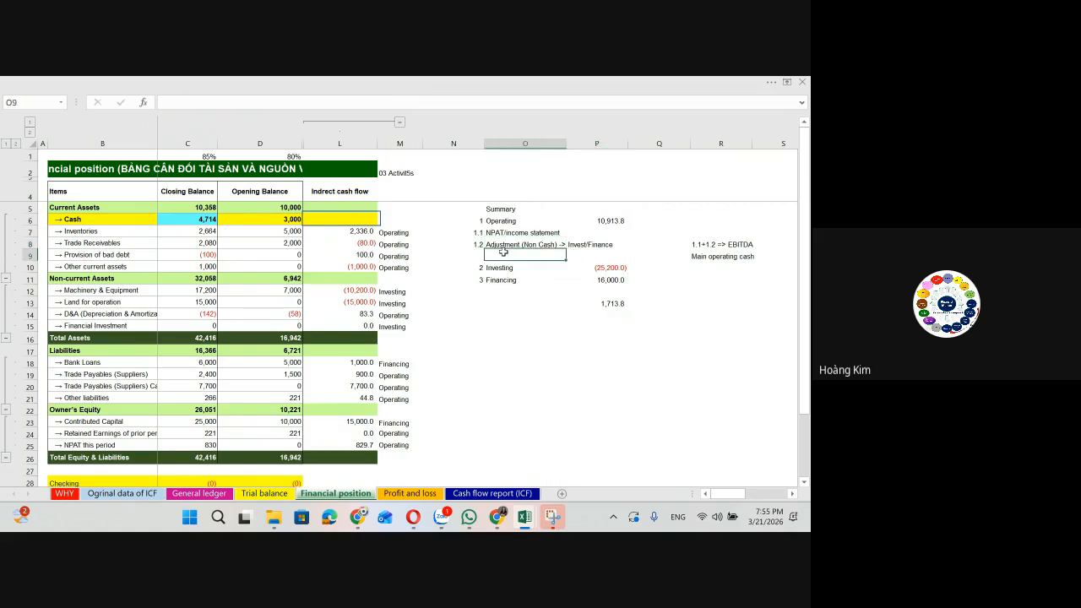
{"action": "key", "text": "Left"}
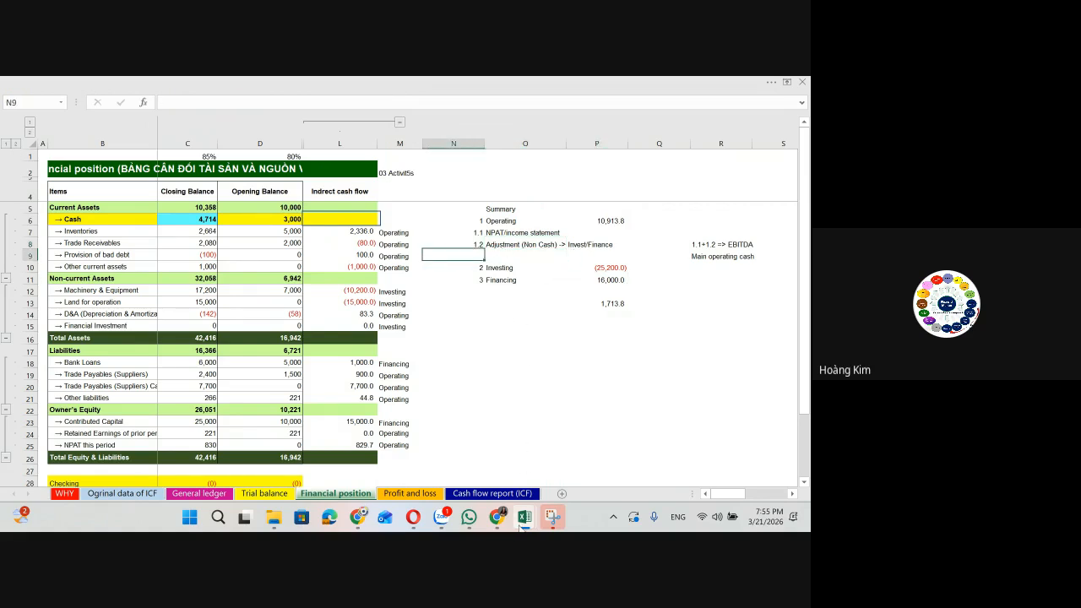
Step: Consult the Cash model sheet in the "25 FM Cash Forcasting for SMEs Founder ICF base" workbook and return to the Financial position sheet
{"action": "mouse_move", "coordinate": [524, 517]}
{"action": "left_click", "coordinate": [525, 447]}
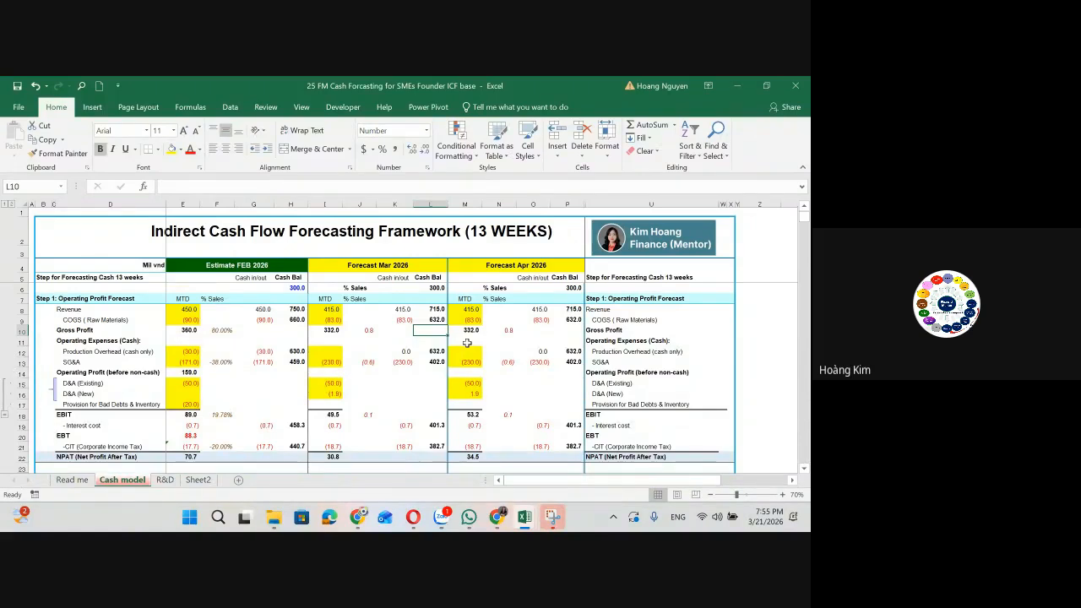
{"action": "key", "text": "alt+Tab"}
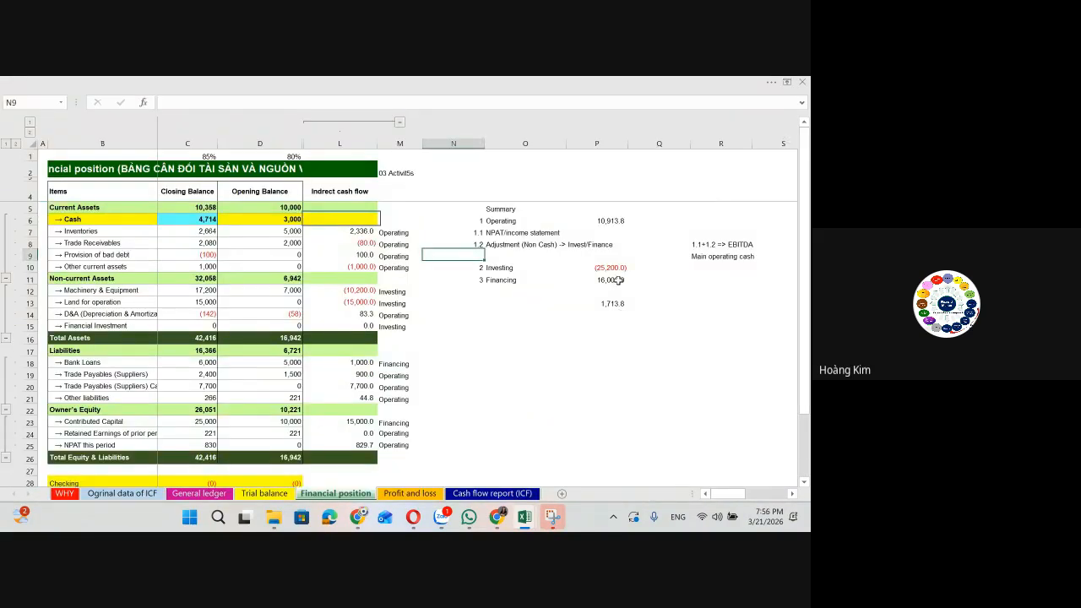
{"action": "key", "text": "alt+Tab"}
{"action": "key", "text": "alt+Tab"}
{"action": "key", "text": "alt+Tab"}
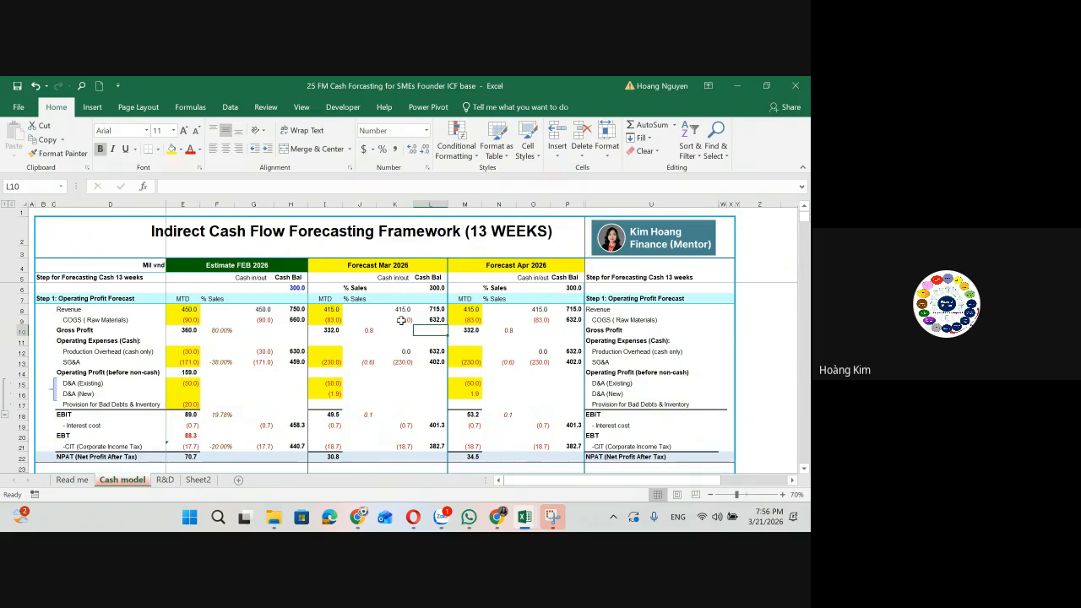
{"action": "key", "text": "alt+Tab"}
Step: Add line 1.3 "Working capital management" in N9:O9 and widen column O to fit the label
{"action": "type", "text": "1.3"}
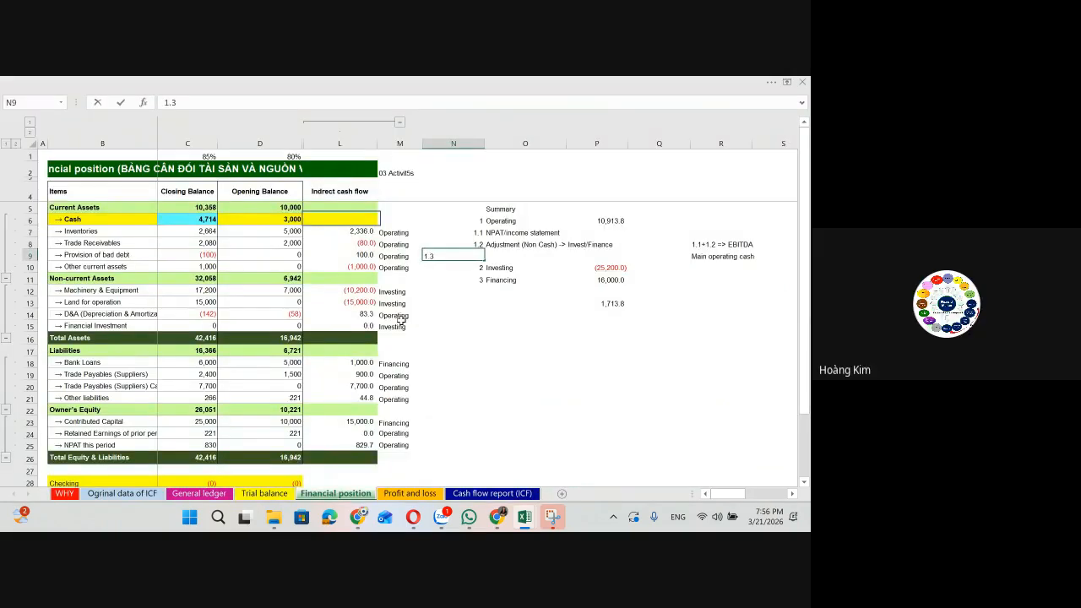
{"action": "key", "text": "Tab"}
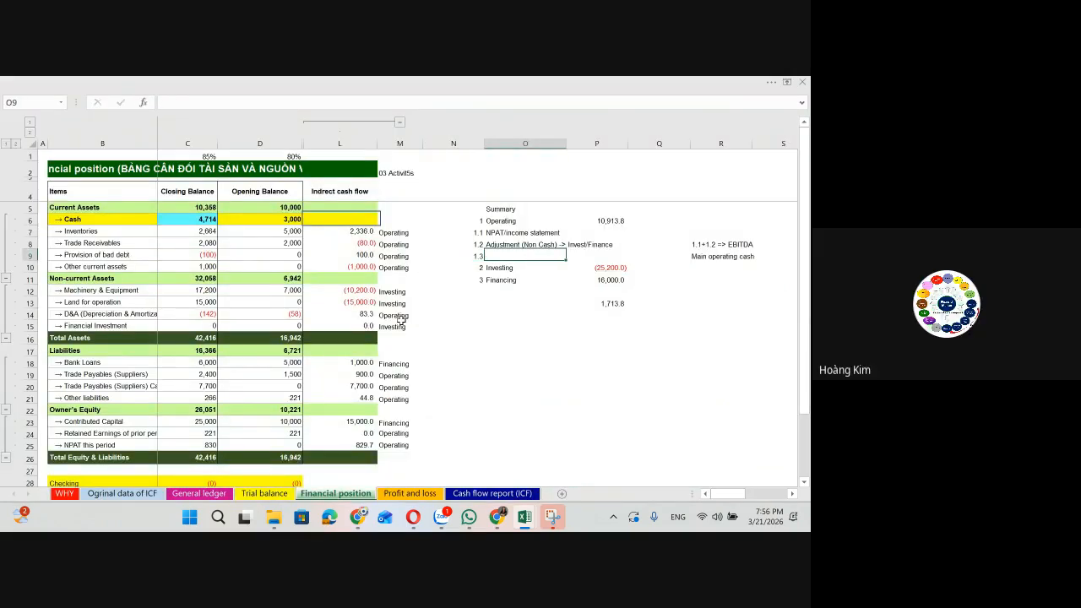
{"action": "type", "text": "Working capital m anagement"}
{"action": "key", "text": "Return"}
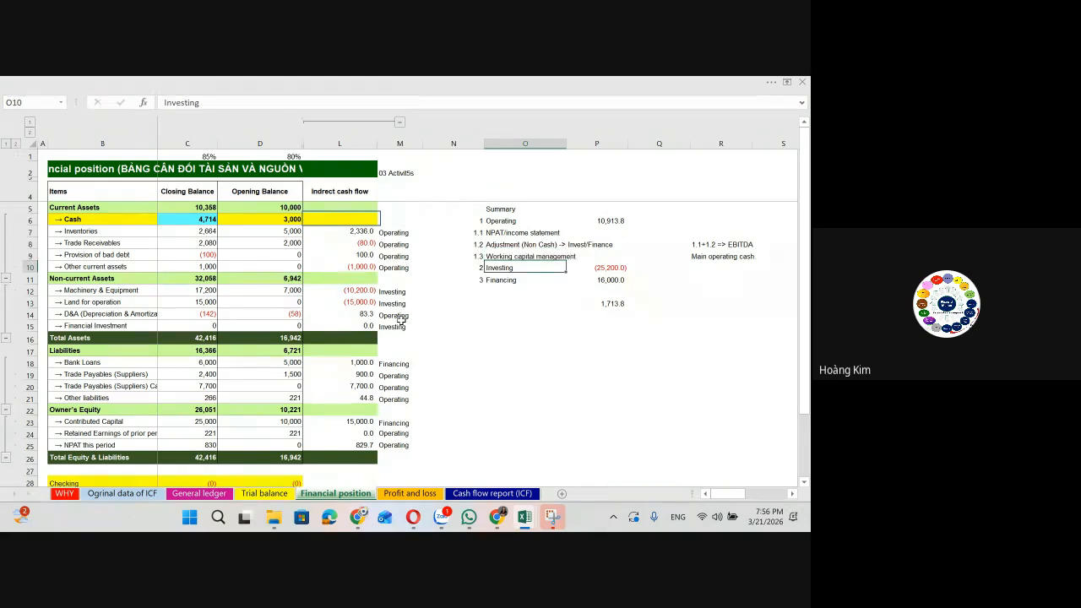
{"action": "left_click_drag", "start_coordinate": [567, 143], "coordinate": [581, 143]}
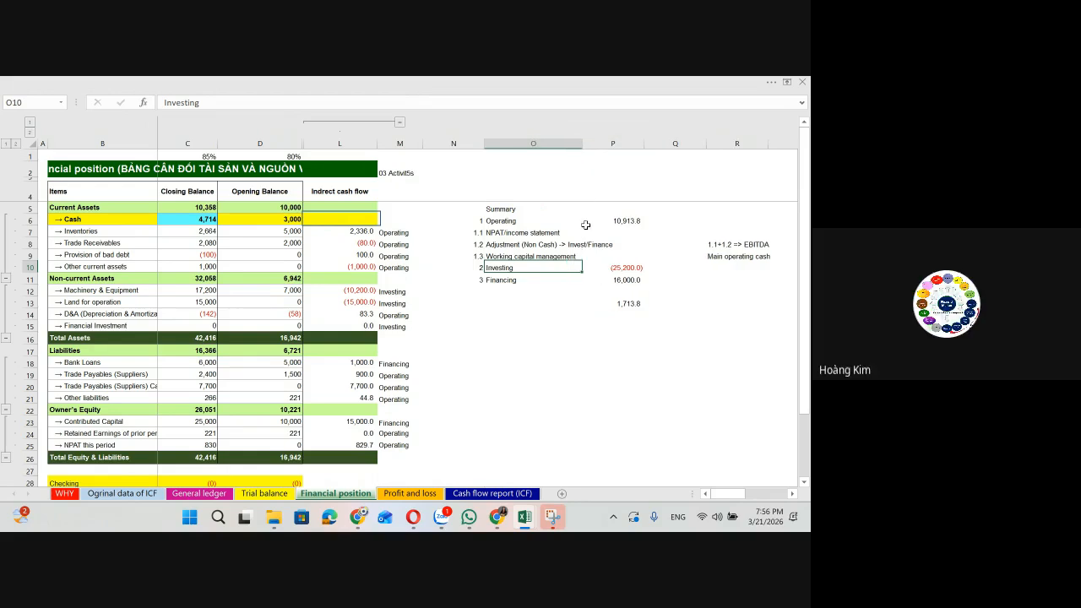
Step: Examine the Operating line and its three sub-lines, NPAT, non-cash adjustment and working capital management, in the summary
{"action": "left_click", "coordinate": [537, 223]}
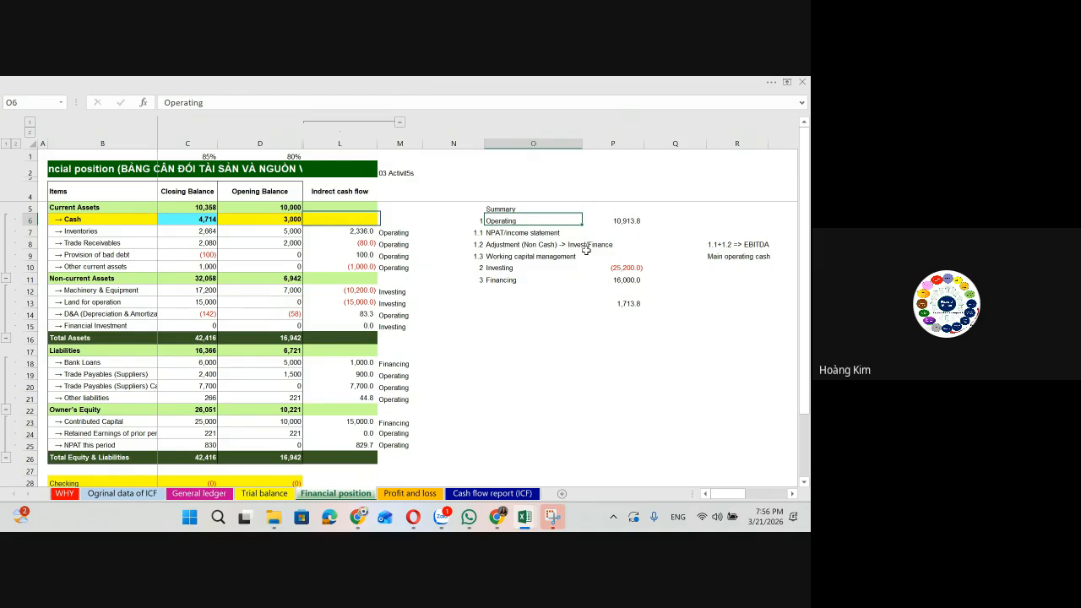
{"action": "left_click", "coordinate": [579, 244]}
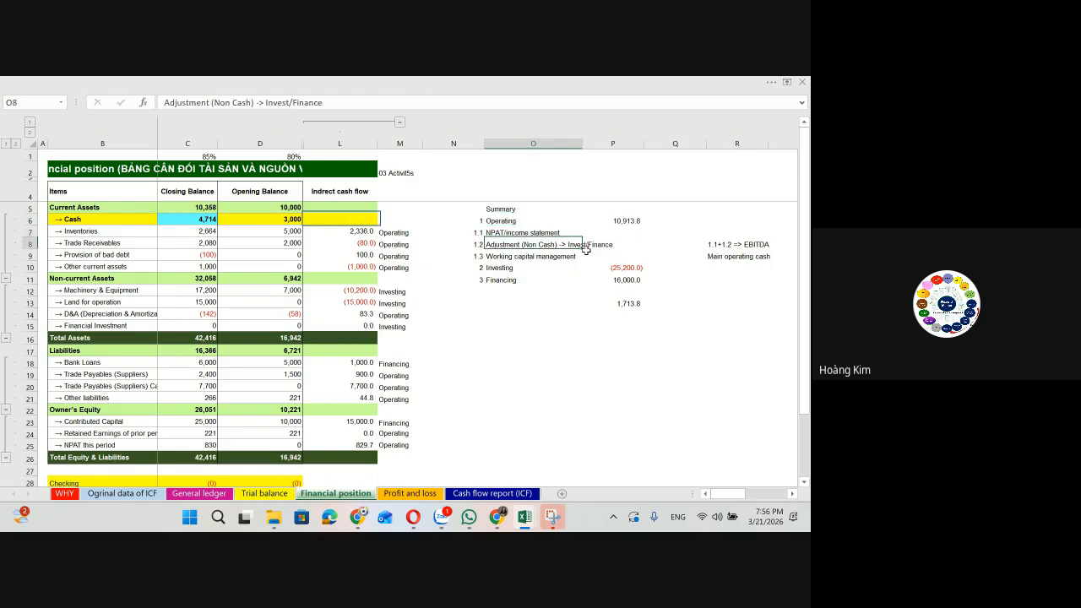
{"action": "left_click_drag", "start_coordinate": [541, 232], "coordinate": [533, 265]}
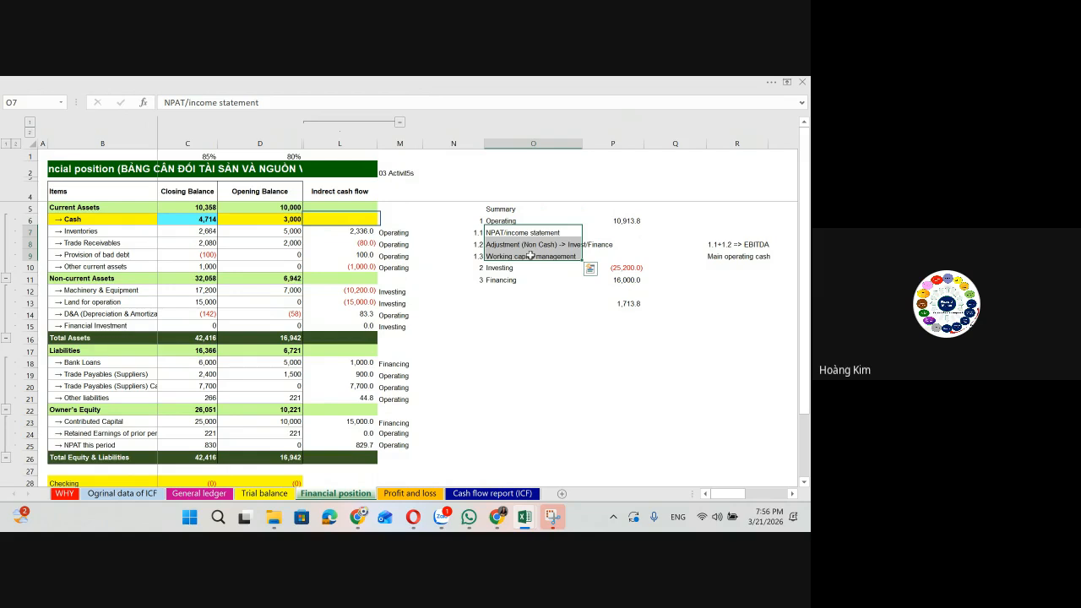
{"action": "left_click", "coordinate": [532, 287]}
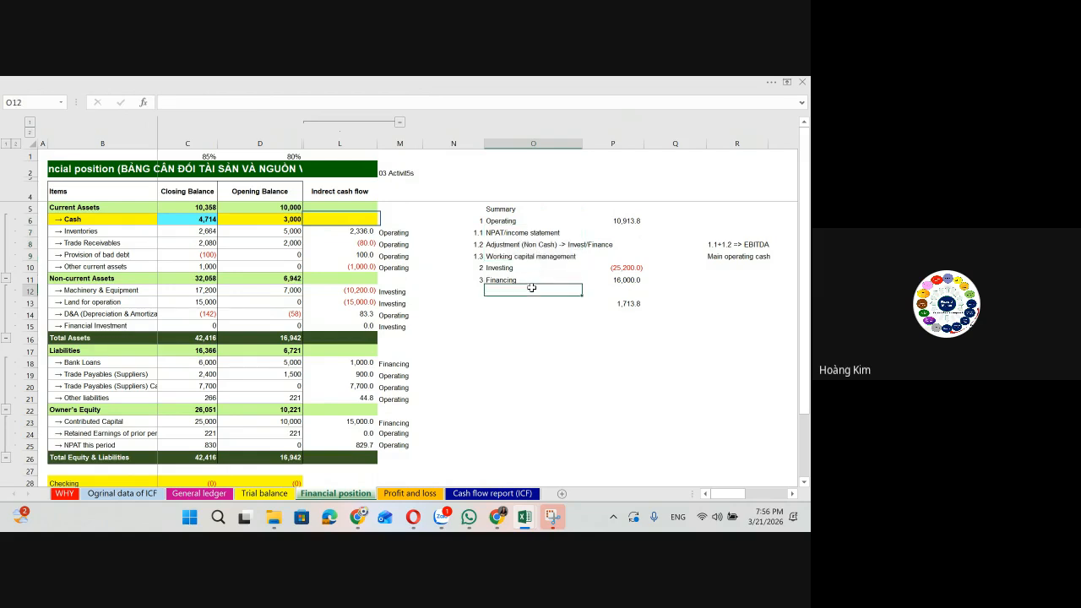
{"action": "left_click", "coordinate": [555, 260]}
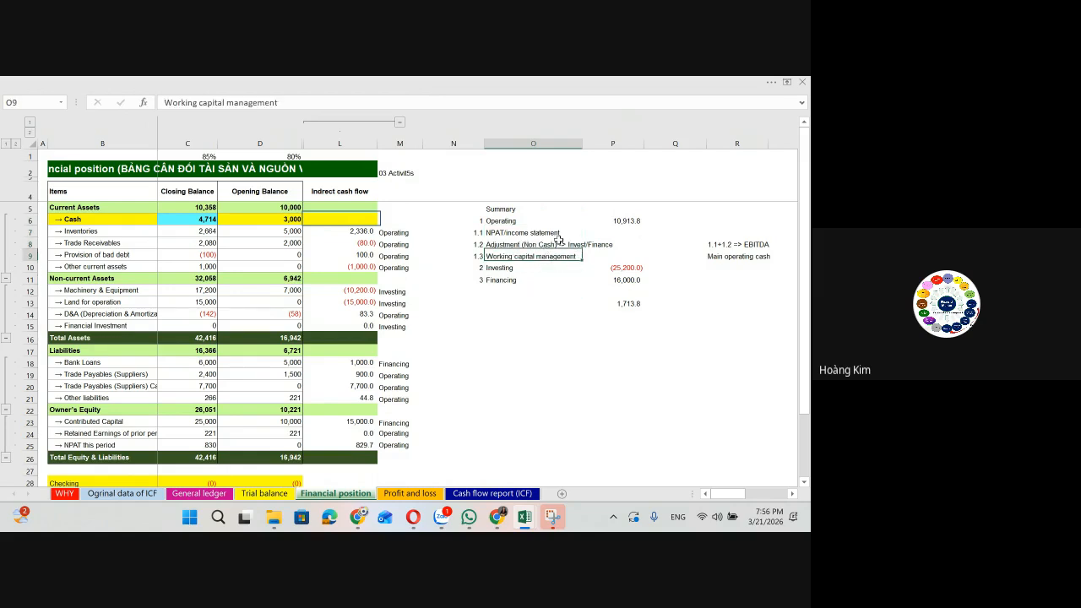
{"action": "left_click_drag", "start_coordinate": [557, 233], "coordinate": [558, 250]}
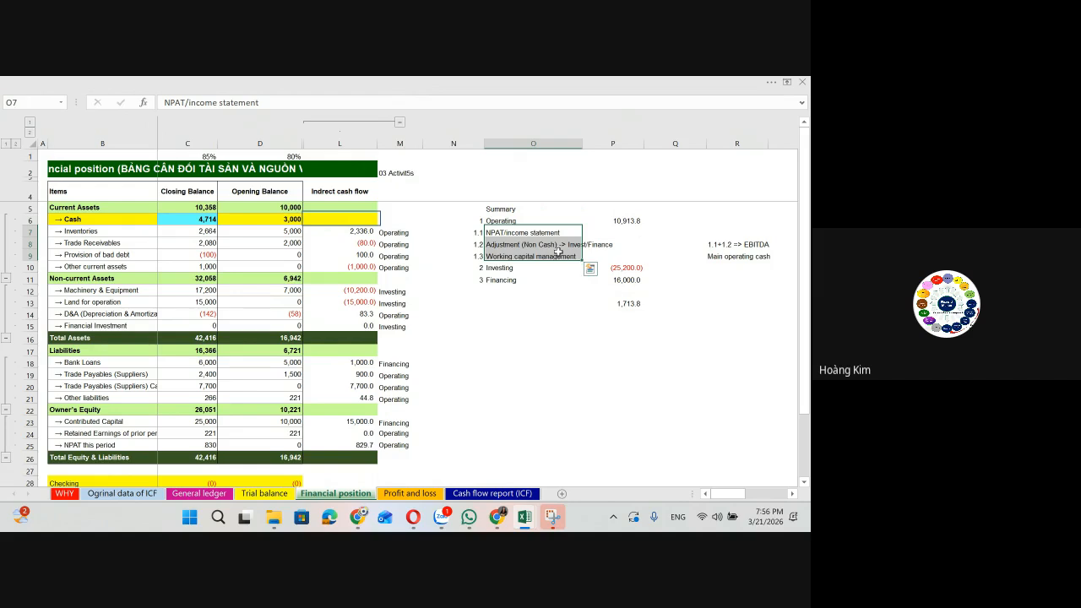
{"action": "key", "text": "Down"}
{"action": "key", "text": "Up"}
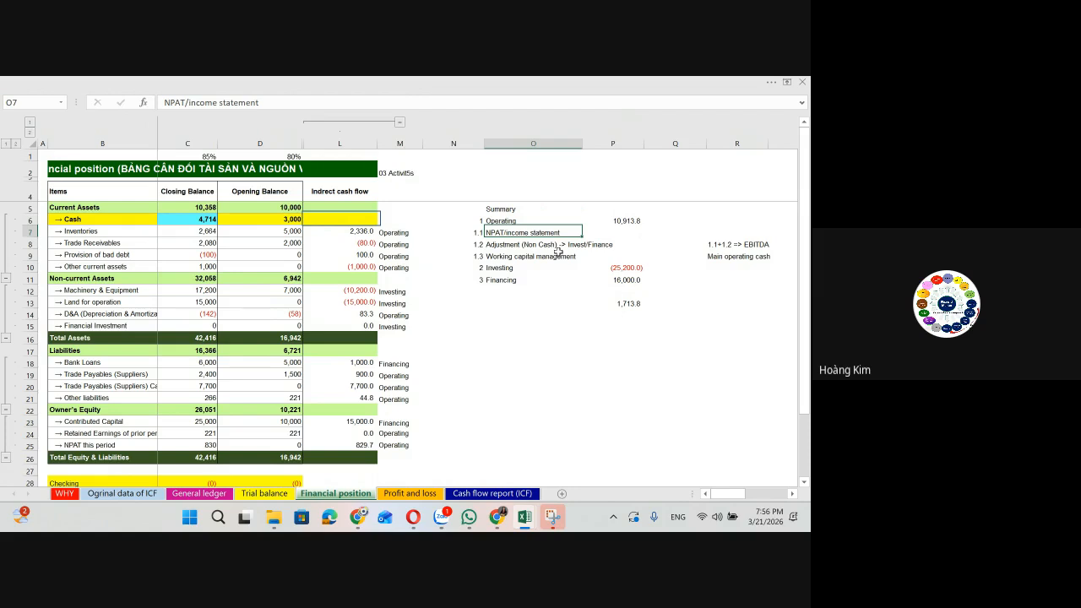
{"action": "key", "text": "Down"}
{"action": "key", "text": "Down"}
{"action": "key", "text": "Up"}
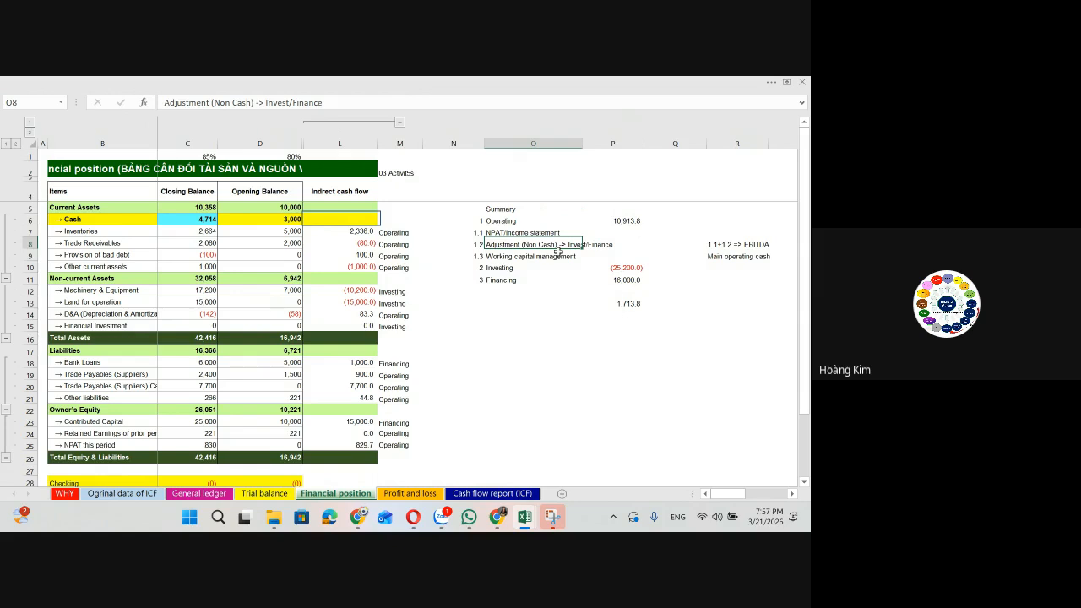
{"action": "key", "text": "Down"}
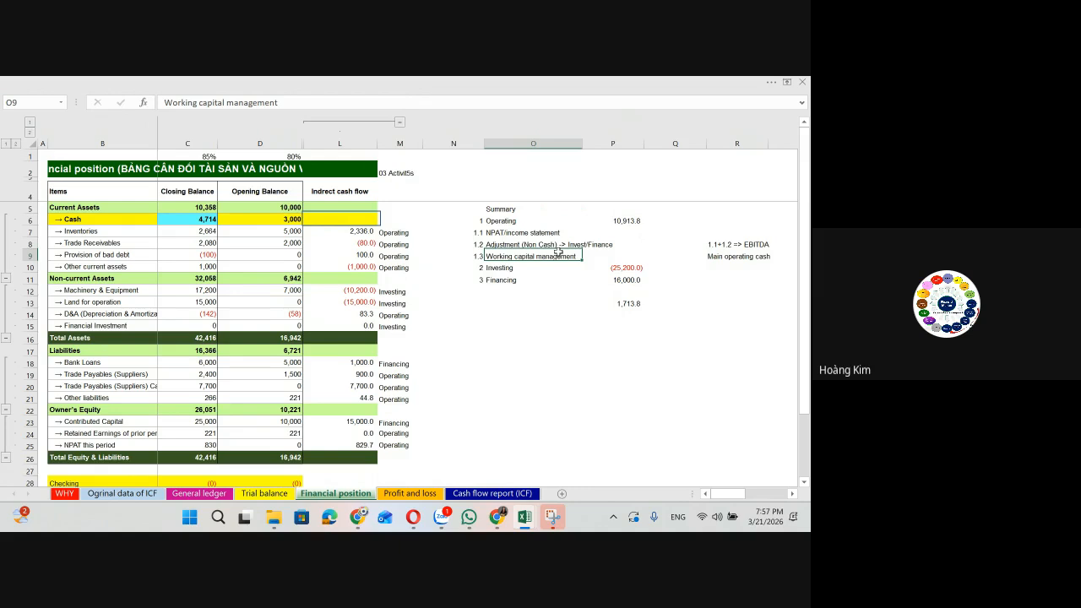
{"action": "left_click_drag", "start_coordinate": [558, 232], "coordinate": [558, 251]}
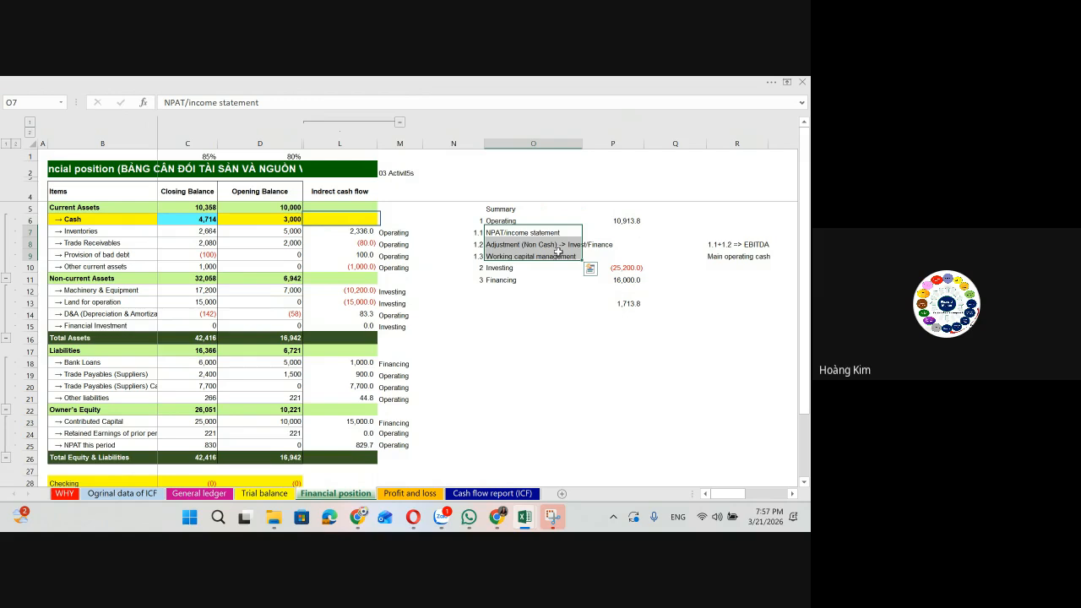
{"action": "key", "text": "Left"}
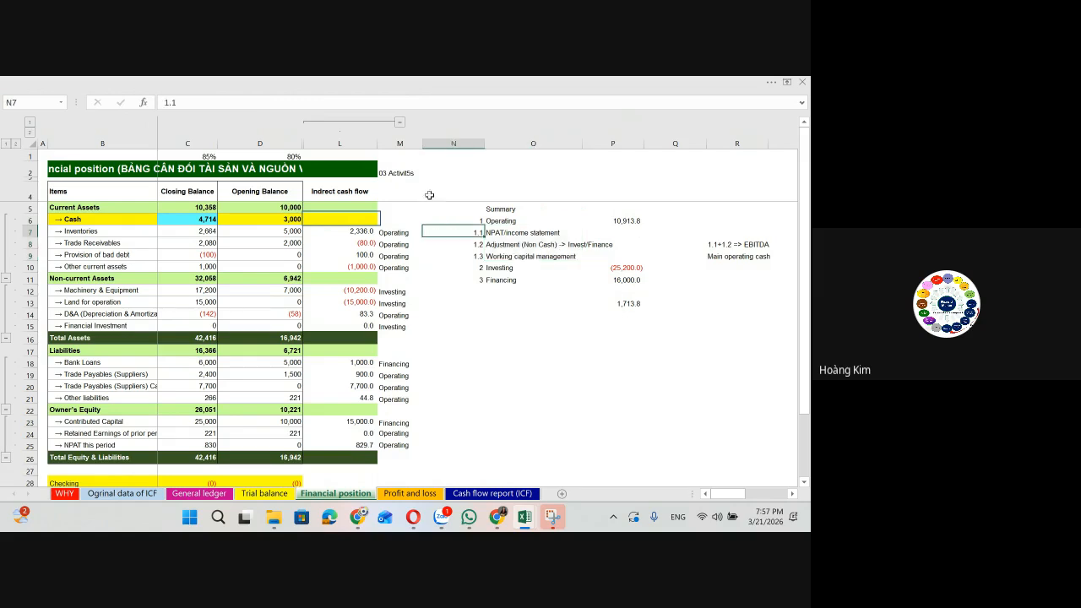
Step: Insert a blank column before column N, beside the activity classifications
{"action": "left_click", "coordinate": [437, 141]}
{"action": "key", "text": "ctrl+plus"}
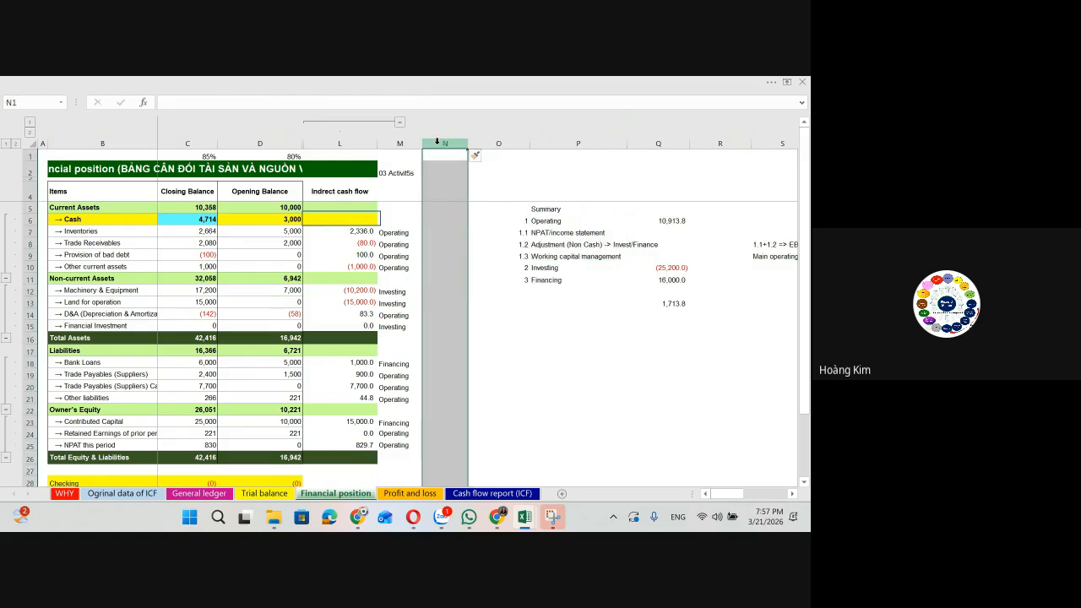
{"action": "left_click", "coordinate": [441, 234]}
Step: Fill all the Operating classification cells in column M with yellow
{"action": "left_click", "coordinate": [409, 235]}
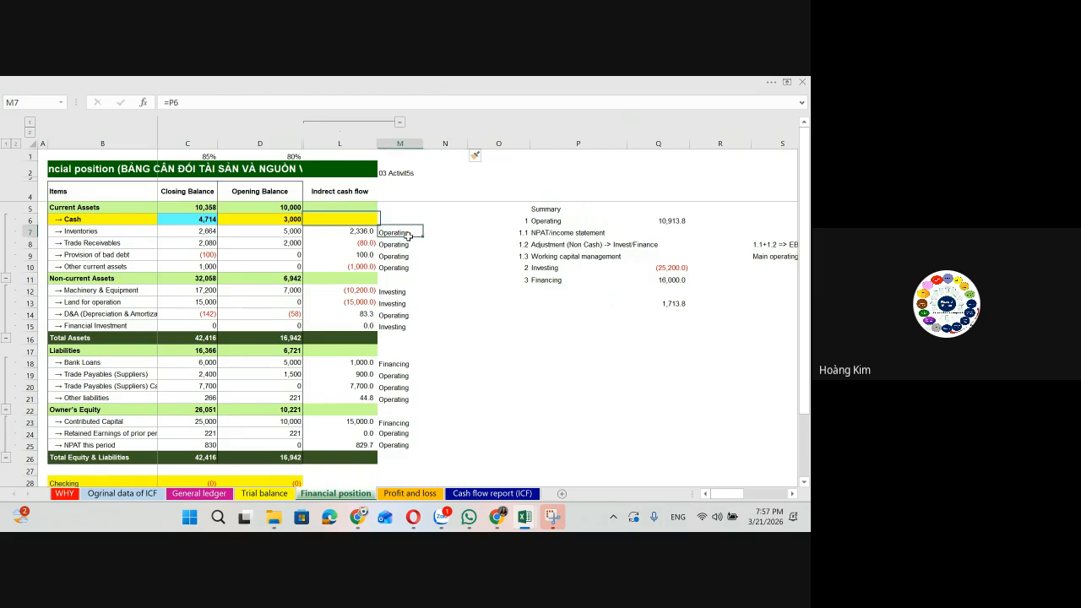
{"action": "left_click_drag", "start_coordinate": [408, 235], "coordinate": [405, 268]}
{"action": "left_click", "coordinate": [405, 314], "text": "ctrl"}
{"action": "left_click", "coordinate": [406, 385], "text": "ctrl"}
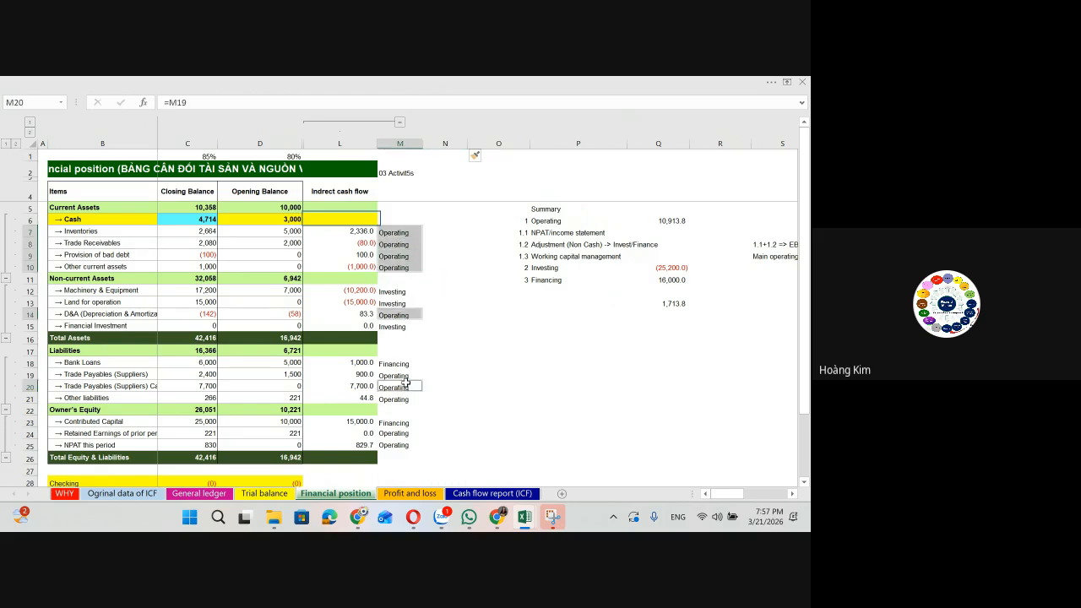
{"action": "left_click", "coordinate": [405, 374], "text": "ctrl"}
{"action": "left_click", "coordinate": [406, 397], "text": "ctrl"}
{"action": "left_click", "coordinate": [409, 432], "text": "ctrl"}
{"action": "left_click", "coordinate": [410, 445], "text": "ctrl"}
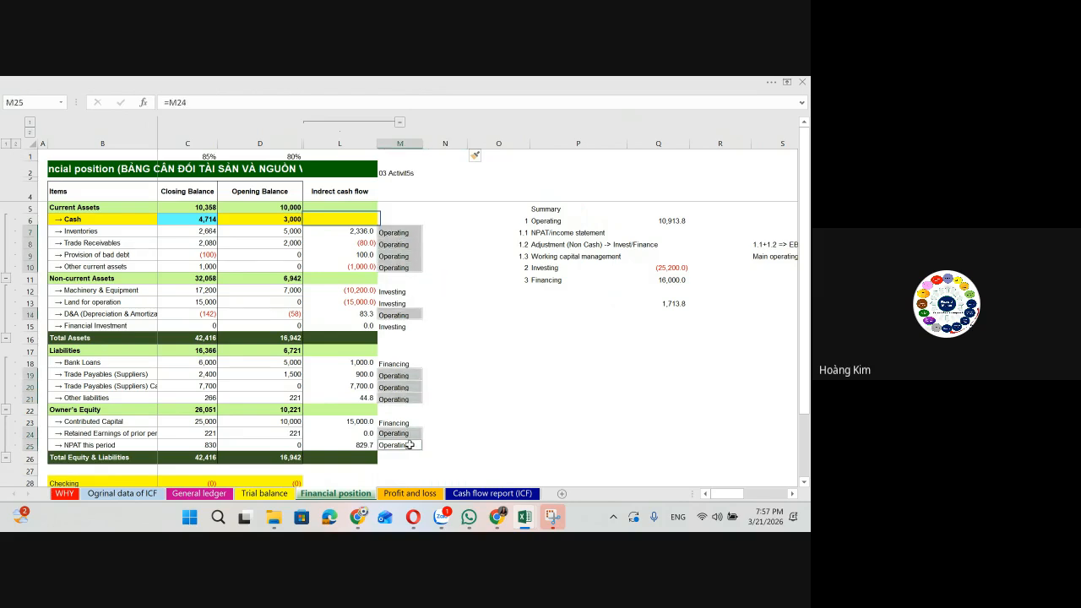
{"action": "right_click", "coordinate": [410, 445]}
{"action": "left_click", "coordinate": [456, 478]}
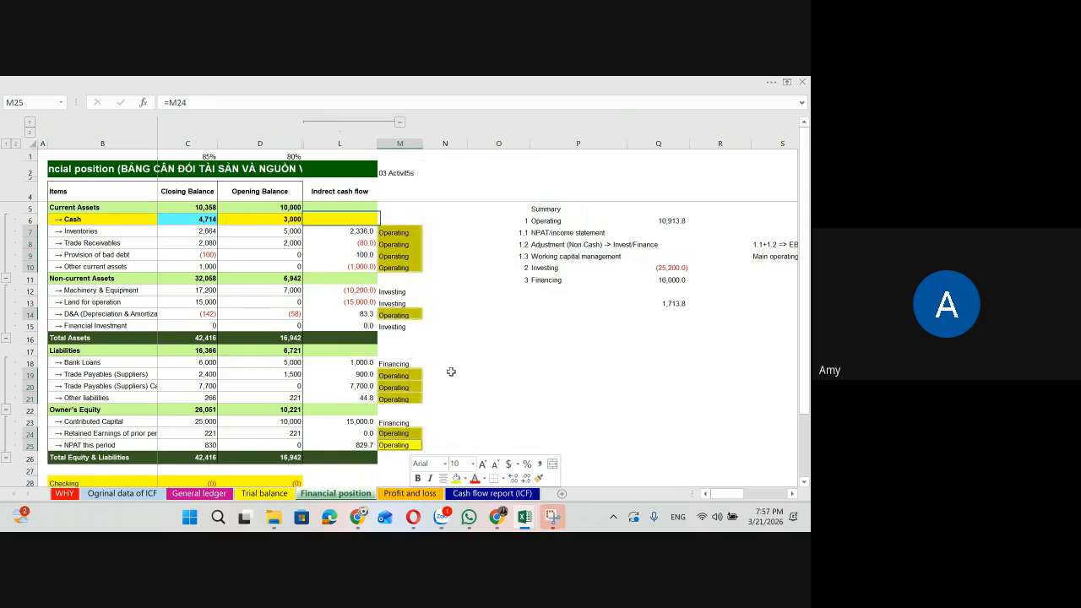
Step: Fill all the Operating cells in column M and the Operating label in P6 with light cyan
{"action": "left_click_drag", "start_coordinate": [406, 233], "coordinate": [409, 268]}
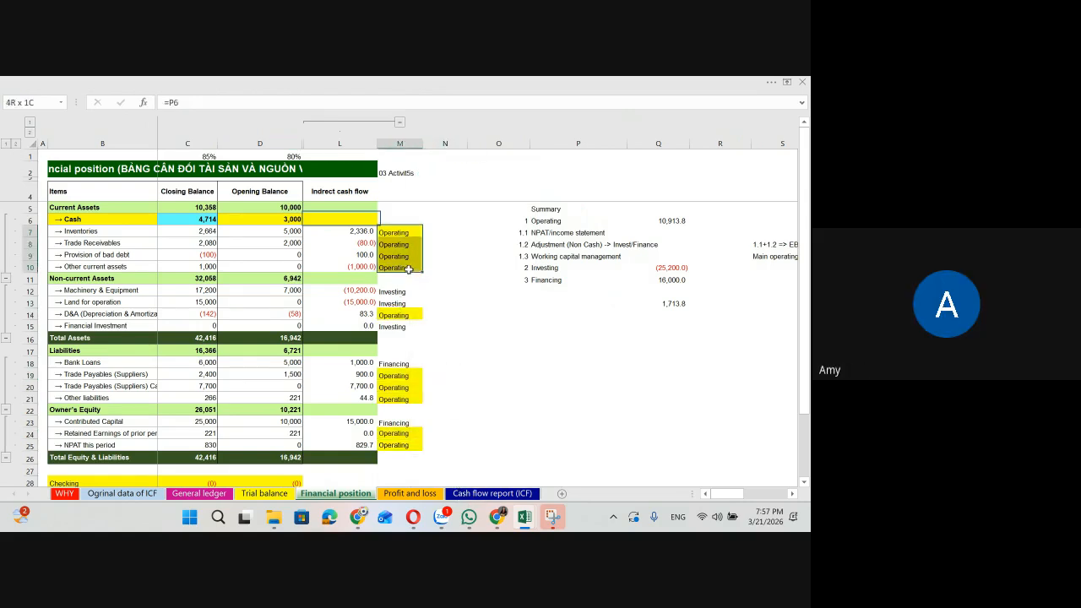
{"action": "left_click", "coordinate": [403, 314], "text": "ctrl"}
{"action": "left_click_drag", "start_coordinate": [403, 374], "coordinate": [412, 439]}
{"action": "left_click", "coordinate": [414, 426]}
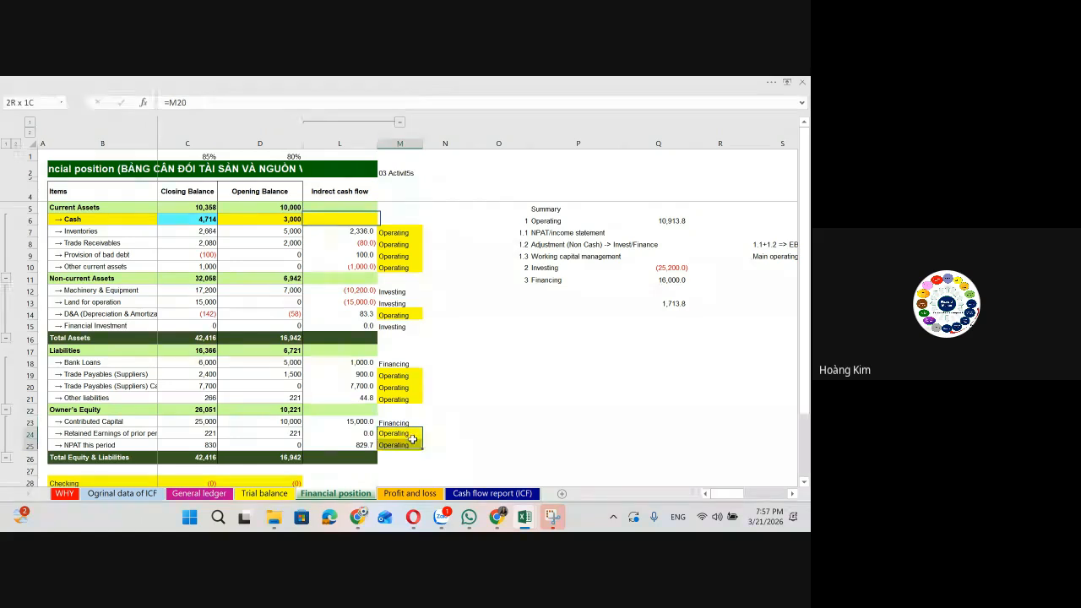
{"action": "left_click_drag", "start_coordinate": [412, 399], "coordinate": [415, 375]}
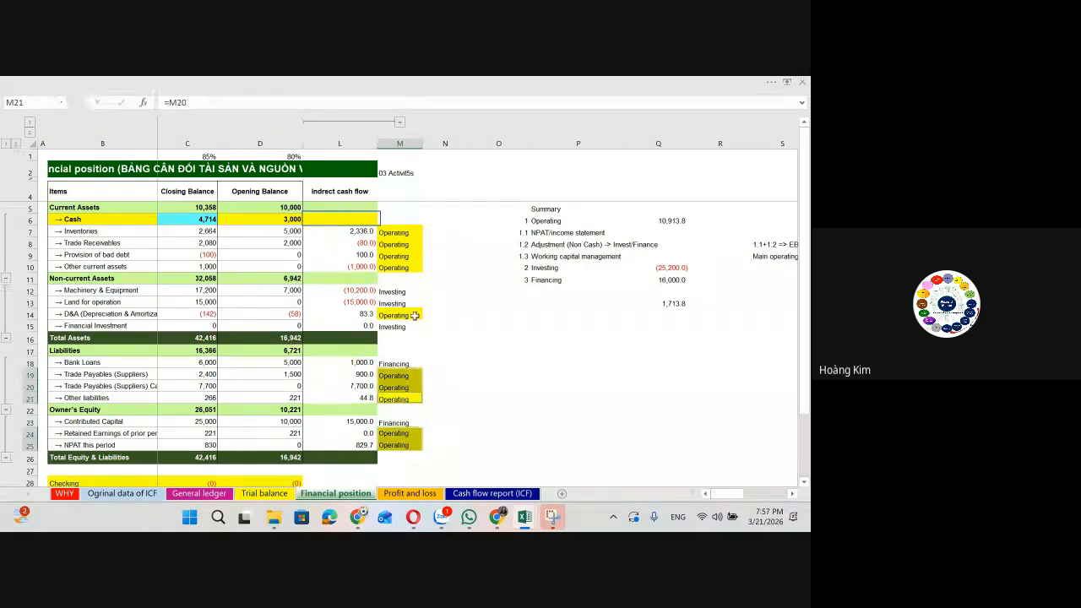
{"action": "left_click", "coordinate": [414, 315], "text": "ctrl"}
{"action": "left_click_drag", "start_coordinate": [405, 267], "coordinate": [411, 232]}
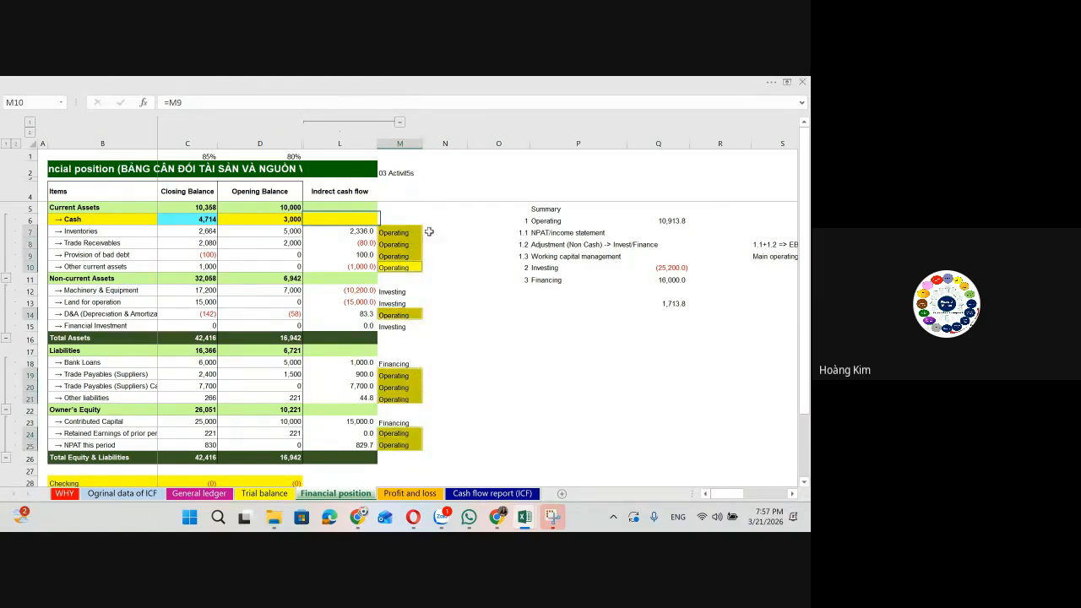
{"action": "left_click", "coordinate": [567, 222]}
{"action": "right_click", "coordinate": [566, 219]}
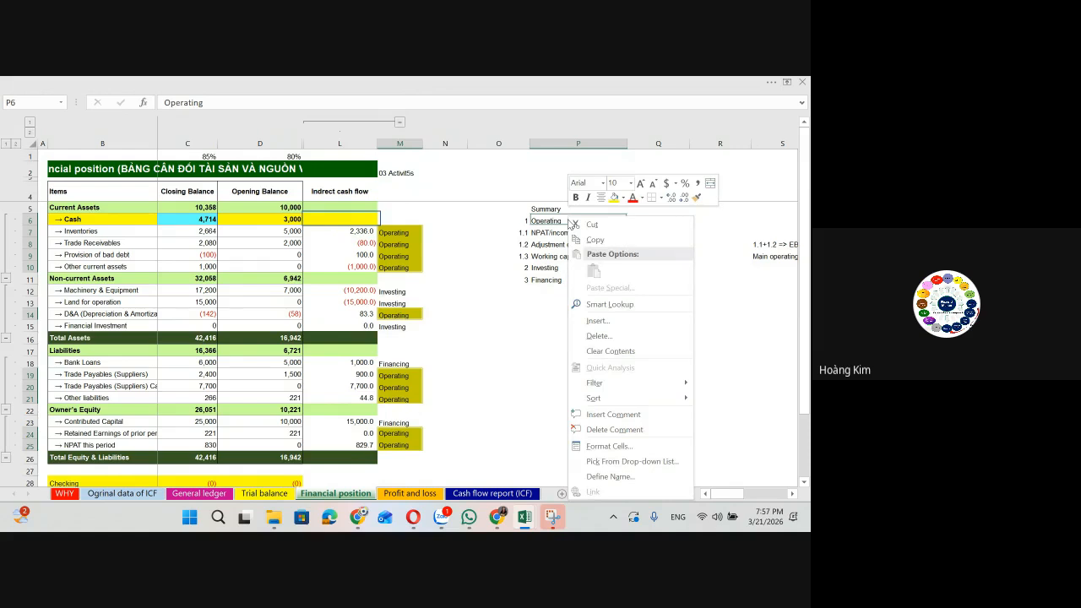
{"action": "left_click", "coordinate": [622, 197]}
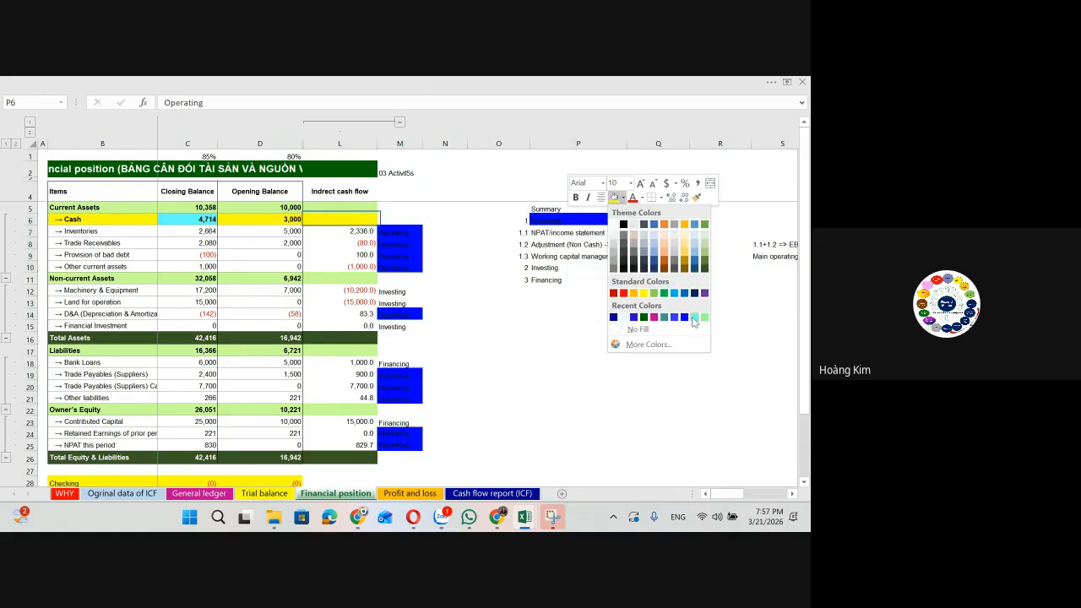
{"action": "left_click", "coordinate": [694, 318]}
{"action": "left_click", "coordinate": [445, 291]}
Step: Fit column M to its contents and narrow the closing and opening balance columns
{"action": "double_click", "coordinate": [377, 143]}
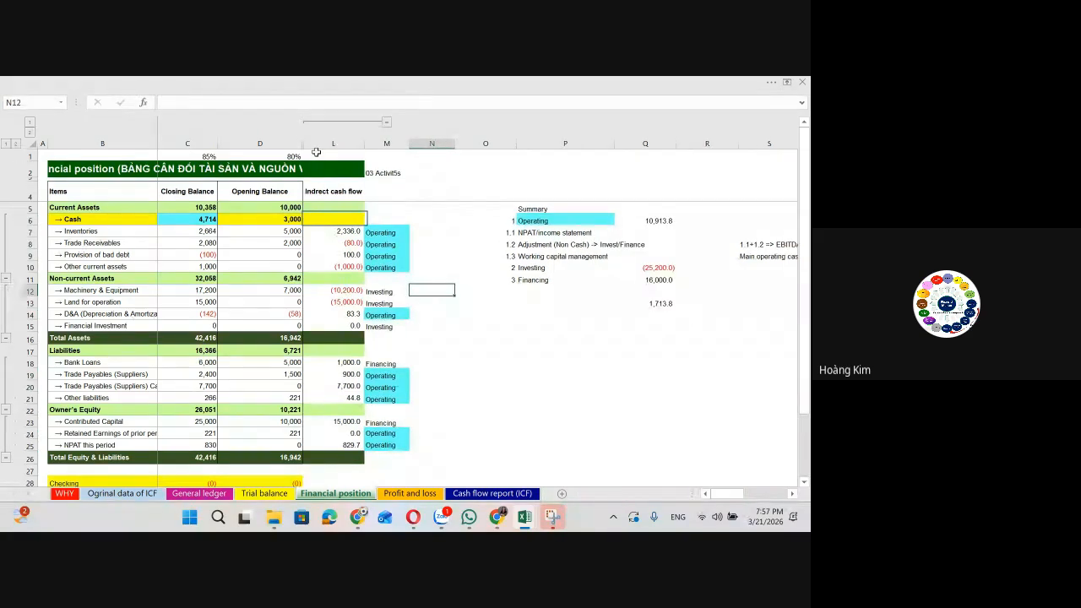
{"action": "left_click_drag", "start_coordinate": [302, 143], "coordinate": [207, 145]}
{"action": "left_click", "coordinate": [397, 263]}
{"action": "left_click", "coordinate": [401, 222]}
Step: Enter the heading "Operating" in N2, beside the activity classifications
{"action": "left_click", "coordinate": [401, 173]}
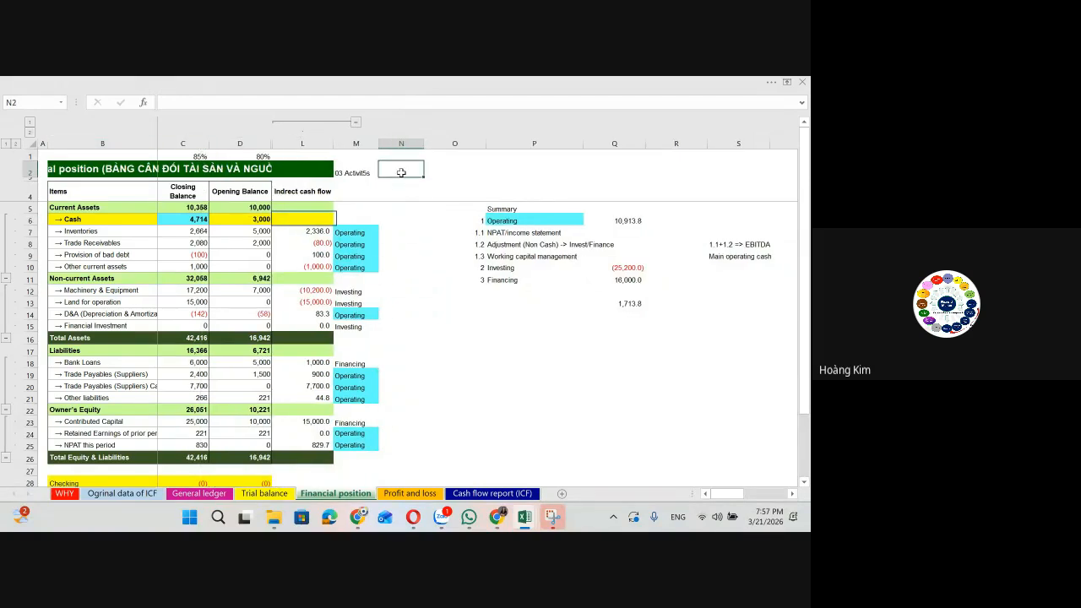
{"action": "type", "text": "Opearting"}
{"action": "key", "text": "Return"}
{"action": "key", "text": "Down"}
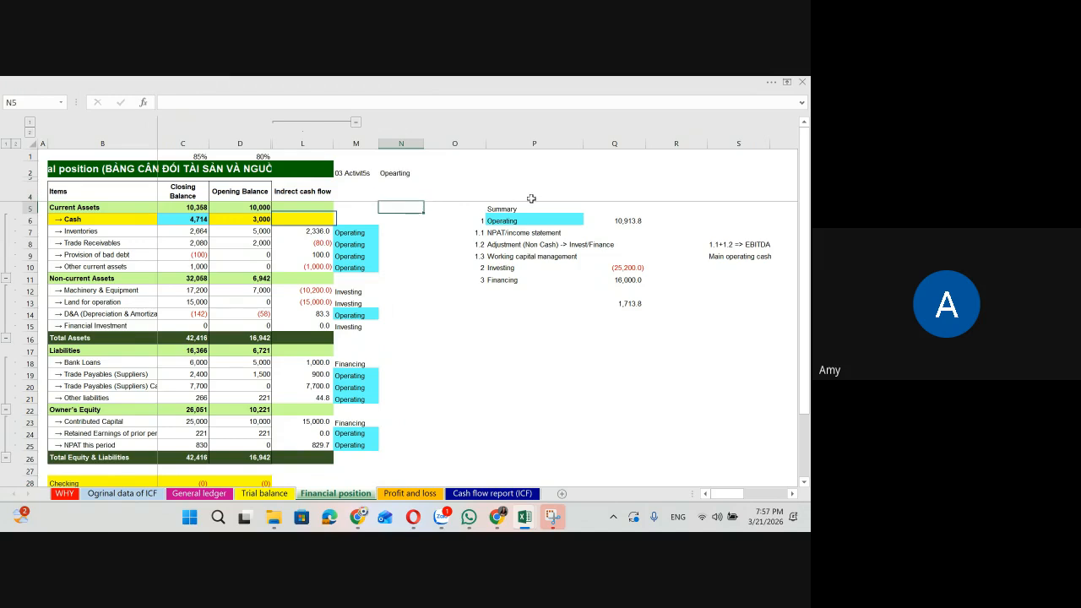
{"action": "left_click", "coordinate": [423, 173]}
{"action": "type", "text": "Opera"}
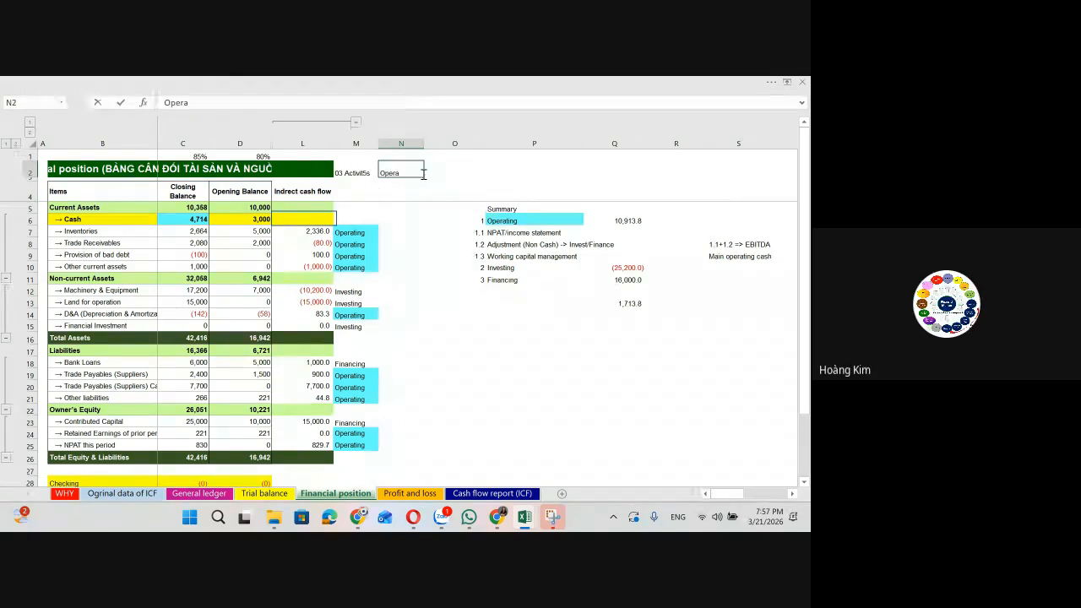
{"action": "type", "text": "ting"}
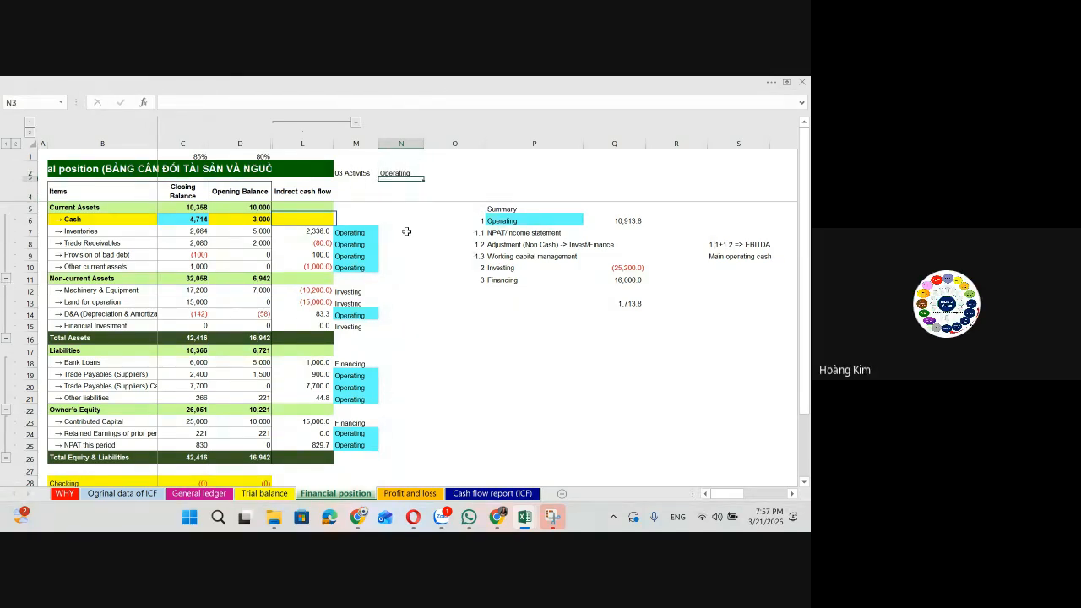
Step: Link N7 to the summary's Working capital management label, set N8 equal to N7, and fit column N's width
{"action": "left_click", "coordinate": [405, 231]}
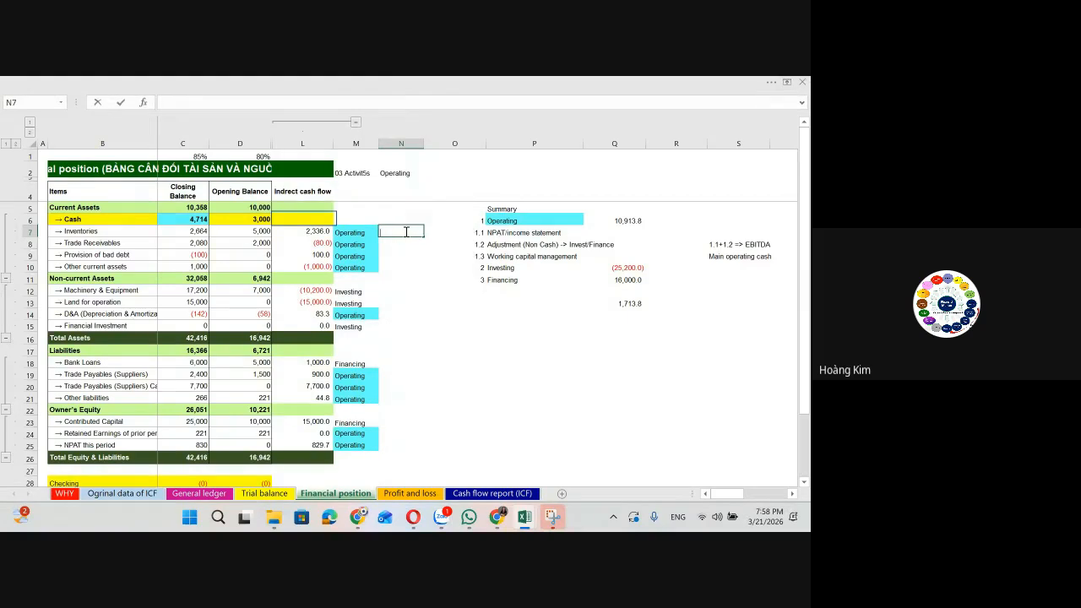
{"action": "type", "text": "="}
{"action": "left_click", "coordinate": [504, 251]}
{"action": "key", "text": "Return"}
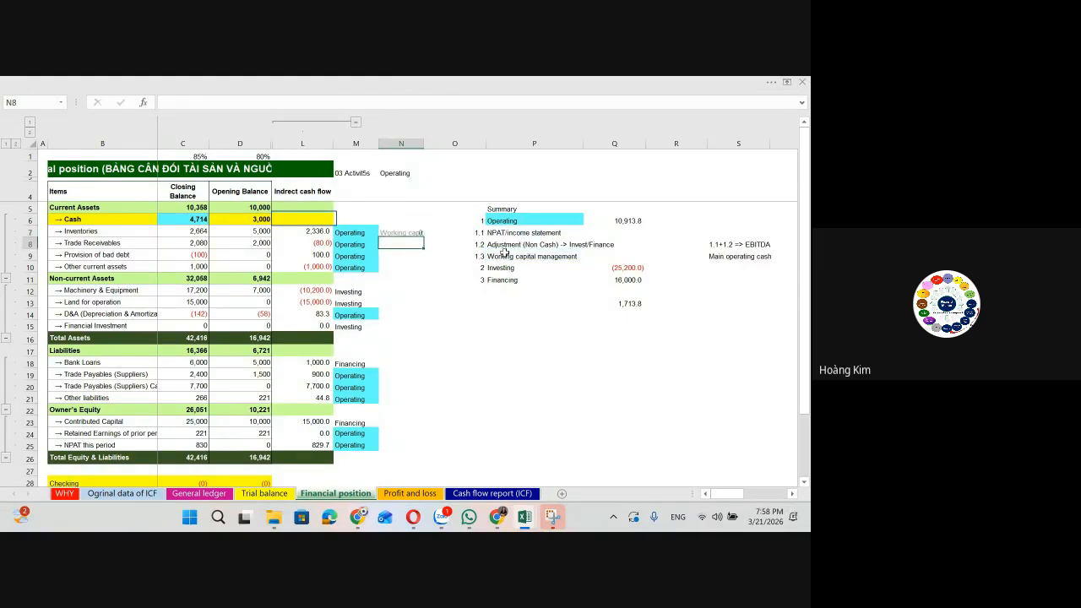
{"action": "type", "text": "="}
{"action": "key", "text": "Up"}
{"action": "key", "text": "Return"}
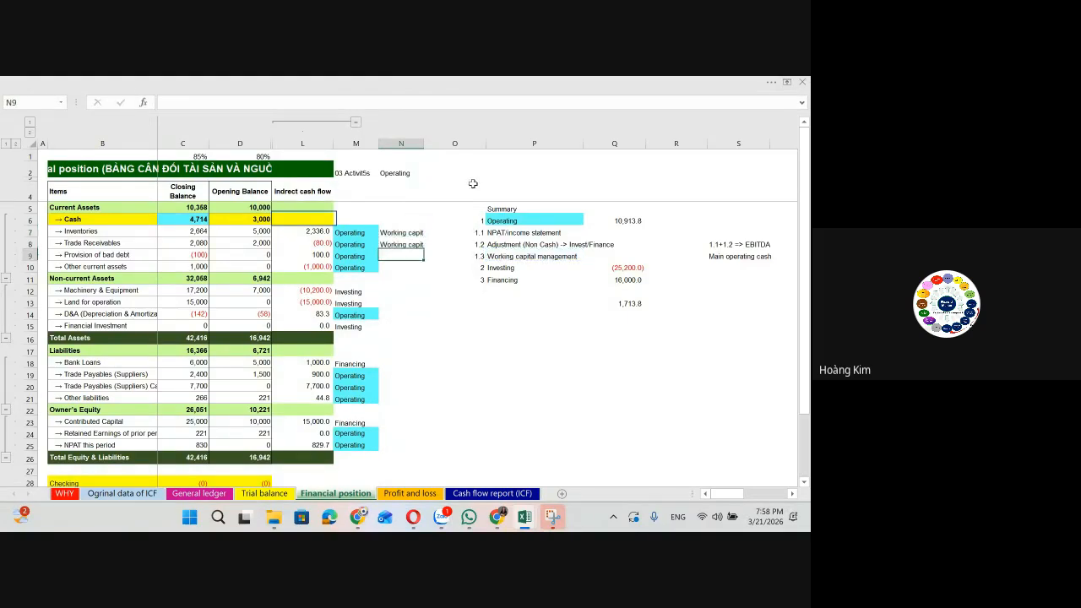
{"action": "double_click", "coordinate": [427, 144]}
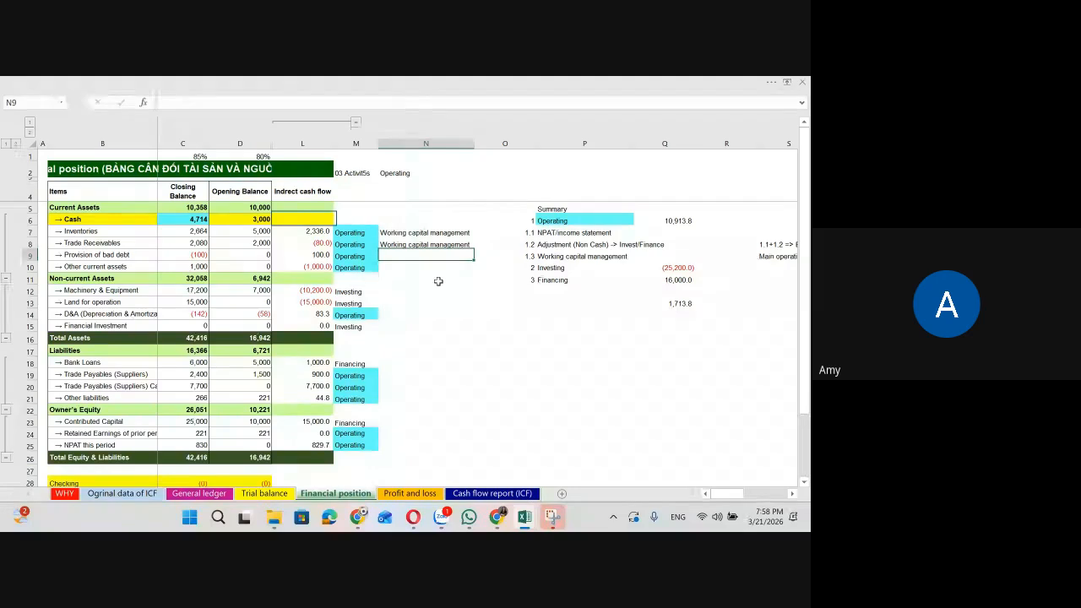
Step: Examine the Provision of bad debt row across its balances, indirect cash flow and activity classification
{"action": "key", "text": "Left"}
{"action": "key", "text": "Left"}
{"action": "key", "text": "Left"}
{"action": "key", "text": "Right"}
{"action": "key", "text": "Right"}
{"action": "key", "text": "Right"}
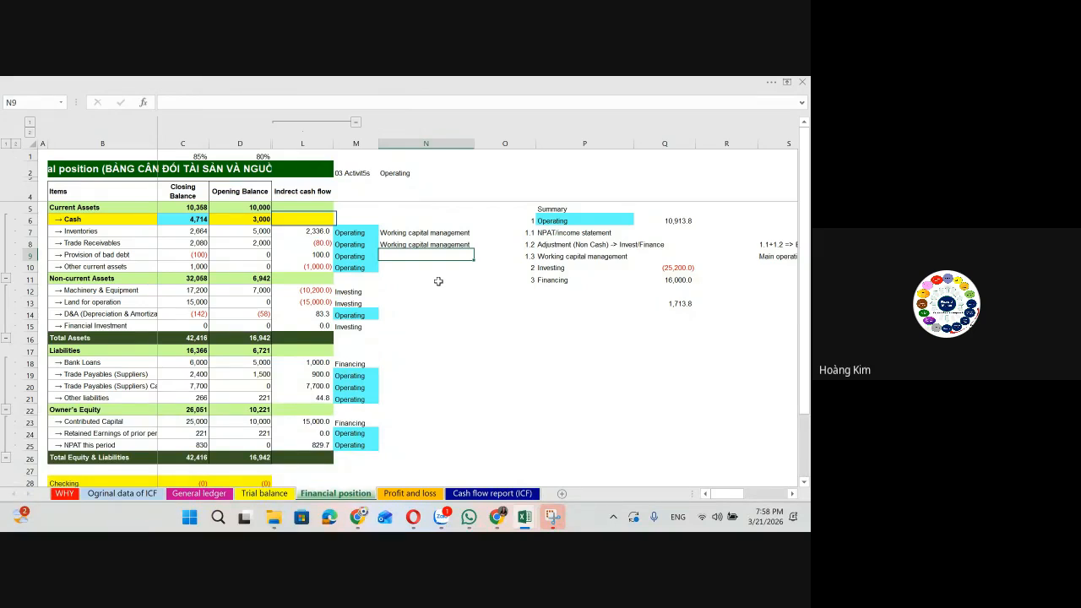
{"action": "key", "text": "Left"}
{"action": "key", "text": "Left"}
{"action": "key", "text": "Left"}
{"action": "key", "text": "Left"}
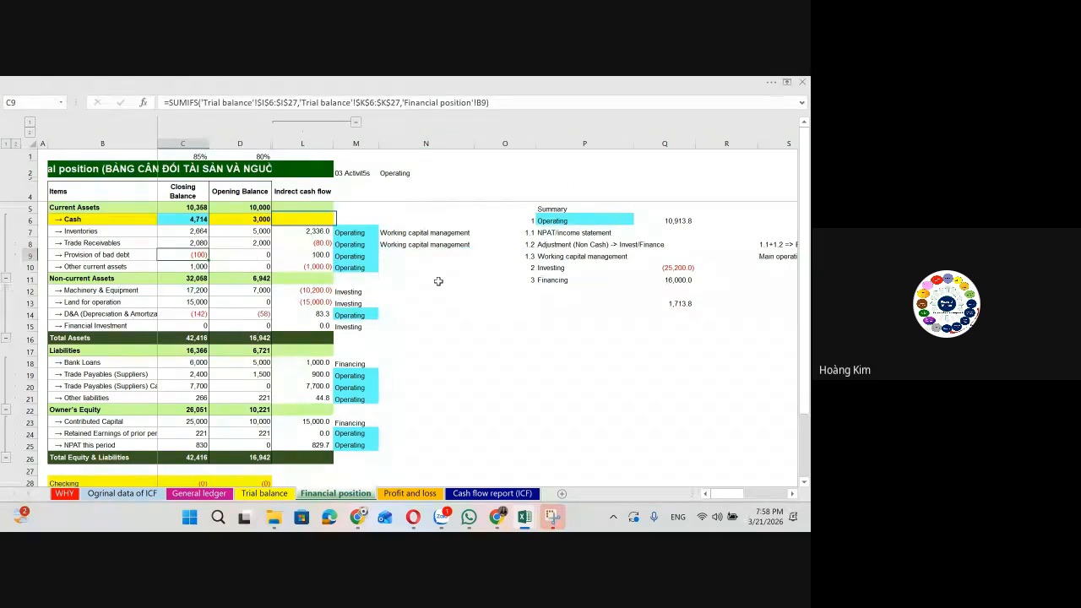
{"action": "left_click", "coordinate": [419, 264]}
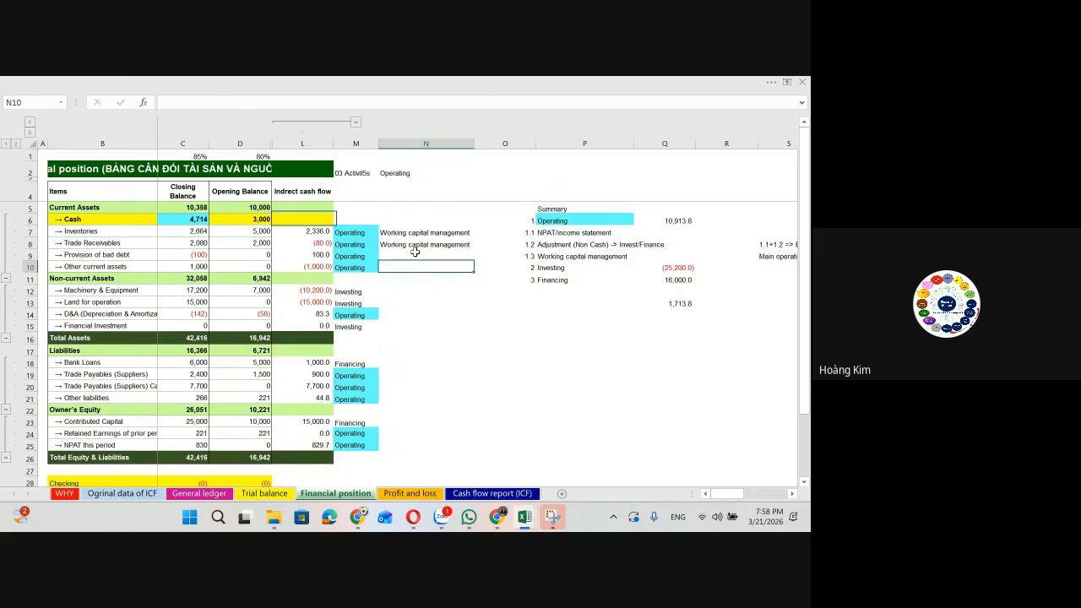
{"action": "left_click", "coordinate": [424, 254]}
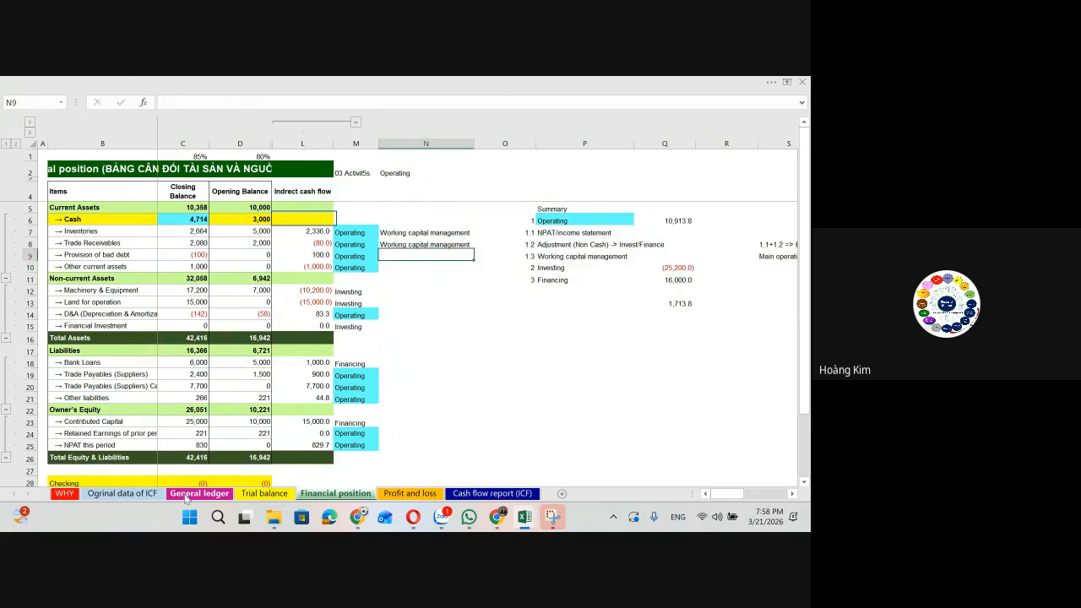
Step: Consult the WHY sheet and the data-source diagram on the Ogrinal data of ICF sheet
{"action": "left_click", "coordinate": [61, 494]}
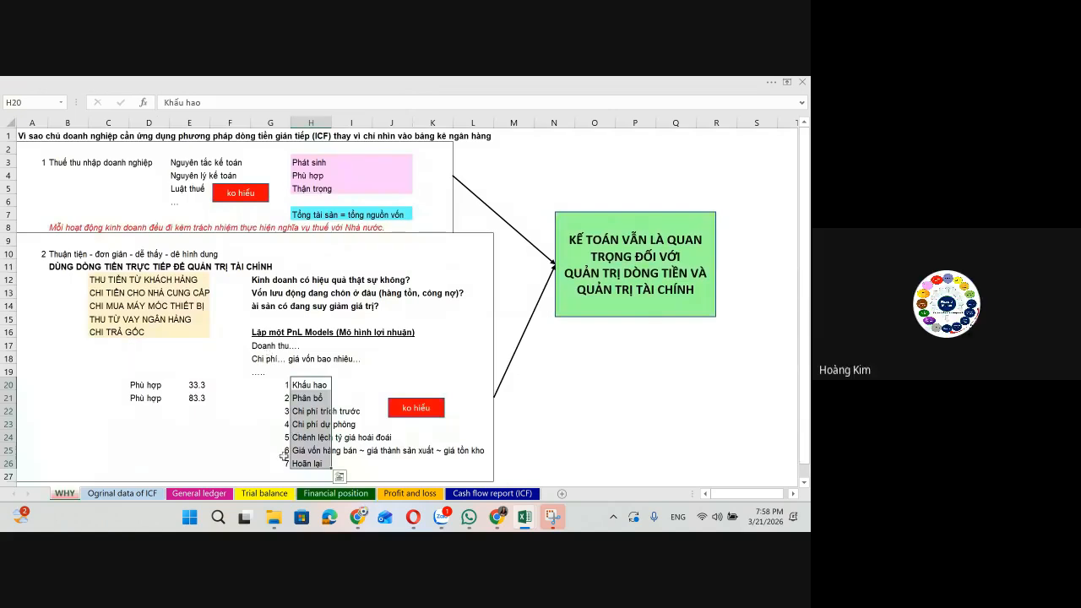
{"action": "left_click", "coordinate": [157, 494]}
{"action": "scroll", "coordinate": [313, 376], "scroll_direction": "up", "scroll_amount": 3}
{"action": "left_click_drag", "start_coordinate": [34, 173], "coordinate": [659, 246]}
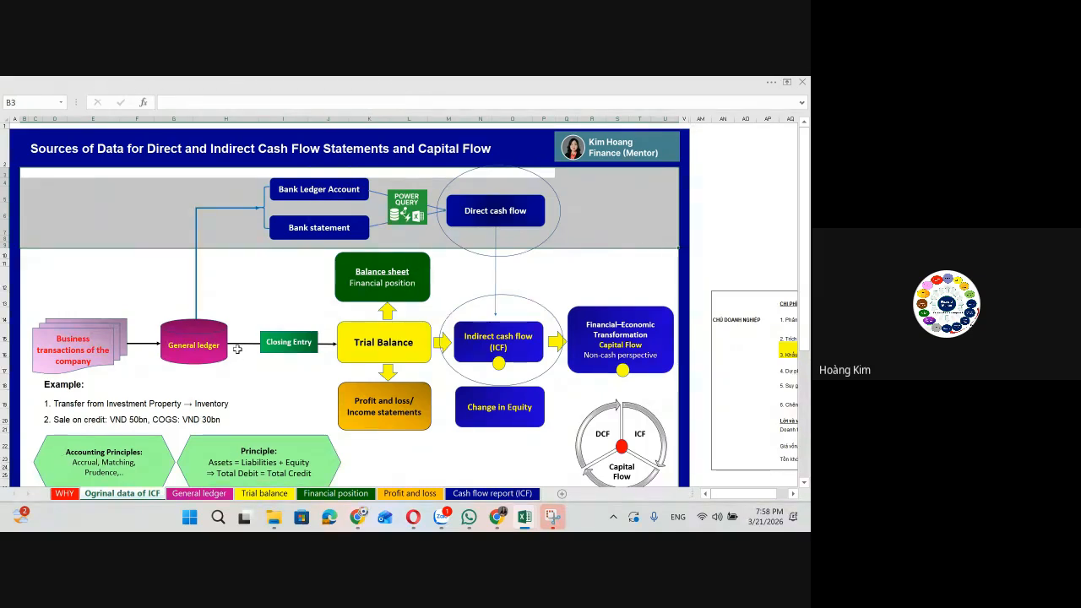
{"action": "left_click", "coordinate": [115, 354]}
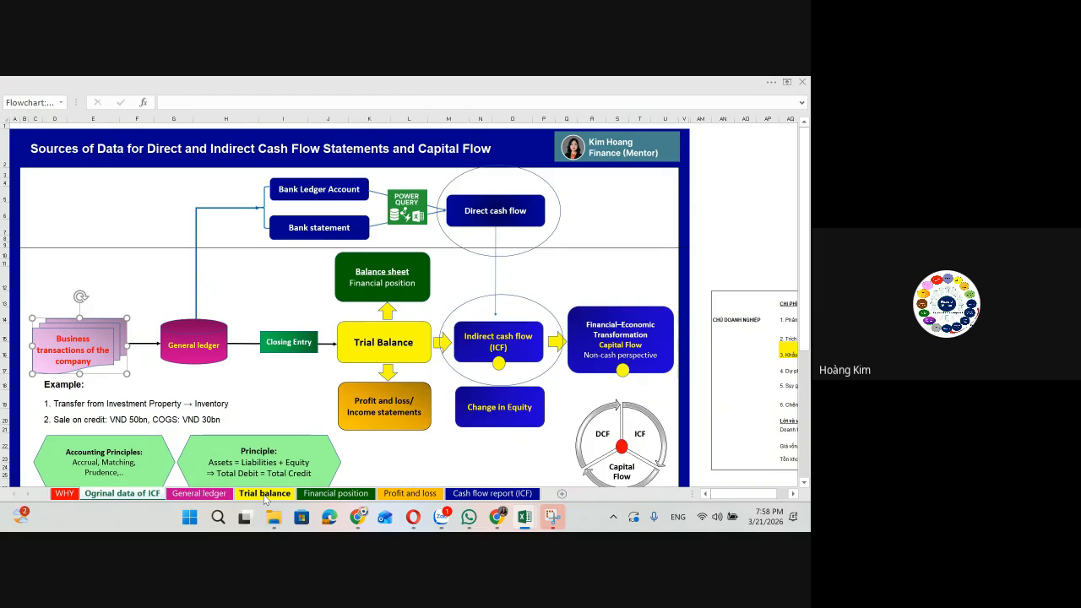
Step: On the Financial position sheet, link N9 for Provision of bad debt to the summary label "Adjustment (Non Cash) -> Invest/Finance"
{"action": "left_click", "coordinate": [335, 494]}
{"action": "type", "text": "="}
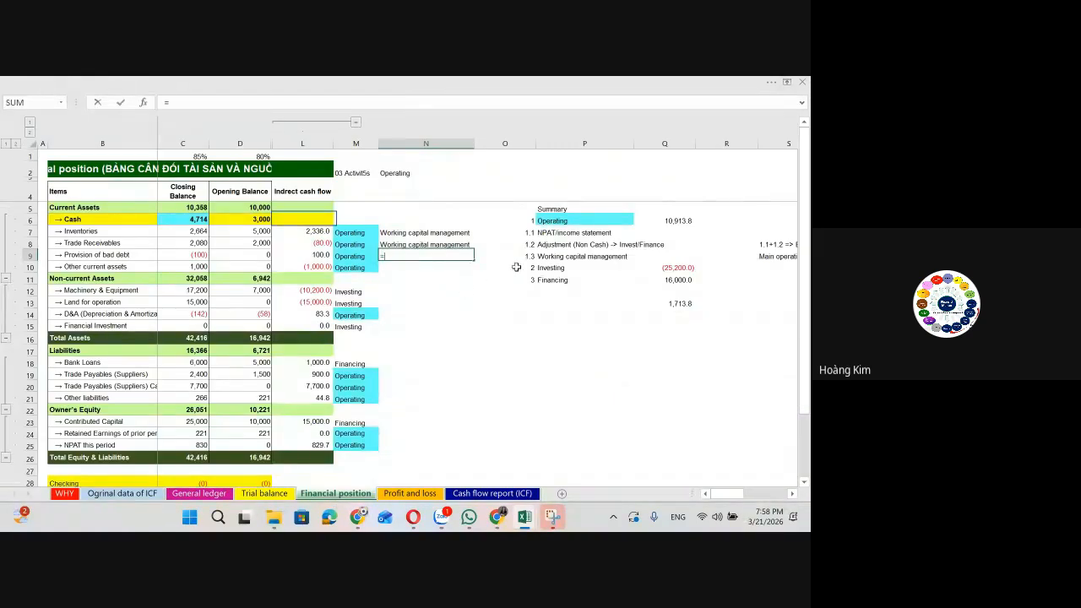
{"action": "left_click", "coordinate": [559, 243]}
{"action": "key", "text": "Return"}
Step: Classify Other current assets as Working capital management by linking N10 to N8, and review that row
{"action": "type", "text": "="}
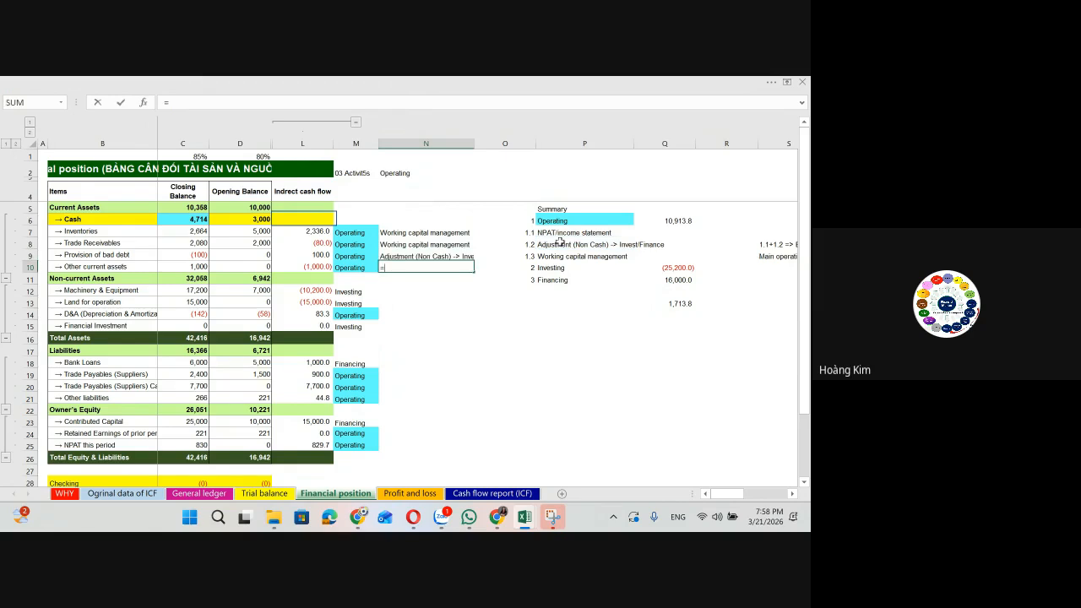
{"action": "key", "text": "Up"}
{"action": "key", "text": "Up"}
{"action": "key", "text": "Return"}
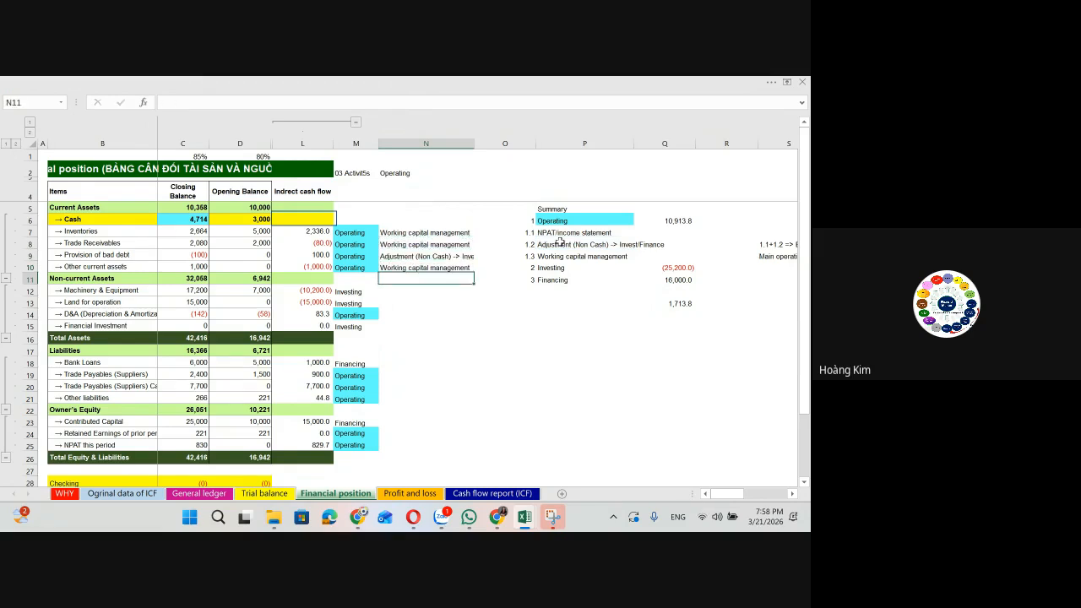
{"action": "key", "text": "Up"}
{"action": "key", "text": "Left"}
{"action": "key", "text": "Left"}
{"action": "key", "text": "Left"}
{"action": "key", "text": "Left"}
{"action": "key", "text": "Left"}
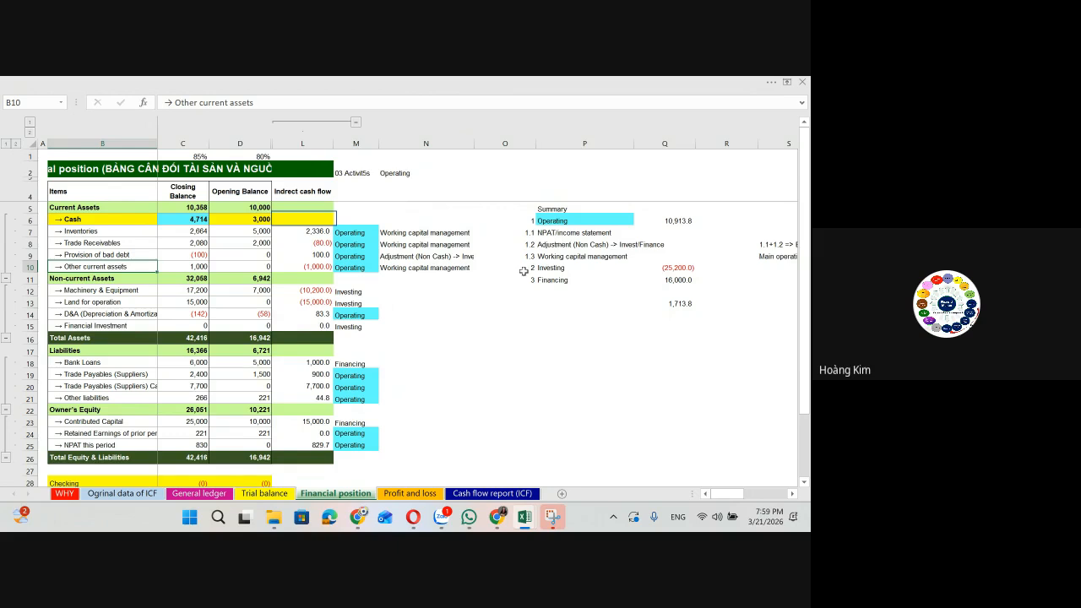
Step: Classify the D&A row as a non-cash adjustment by setting N14 to =N9
{"action": "left_click", "coordinate": [371, 304]}
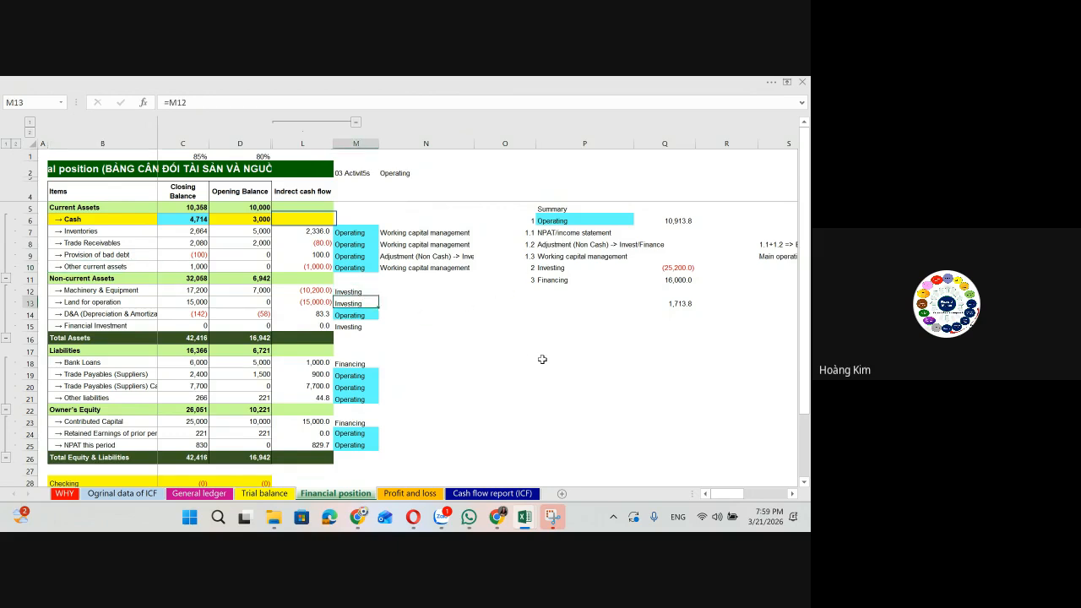
{"action": "key", "text": "Down"}
{"action": "key", "text": "Right"}
{"action": "type", "text": "="}
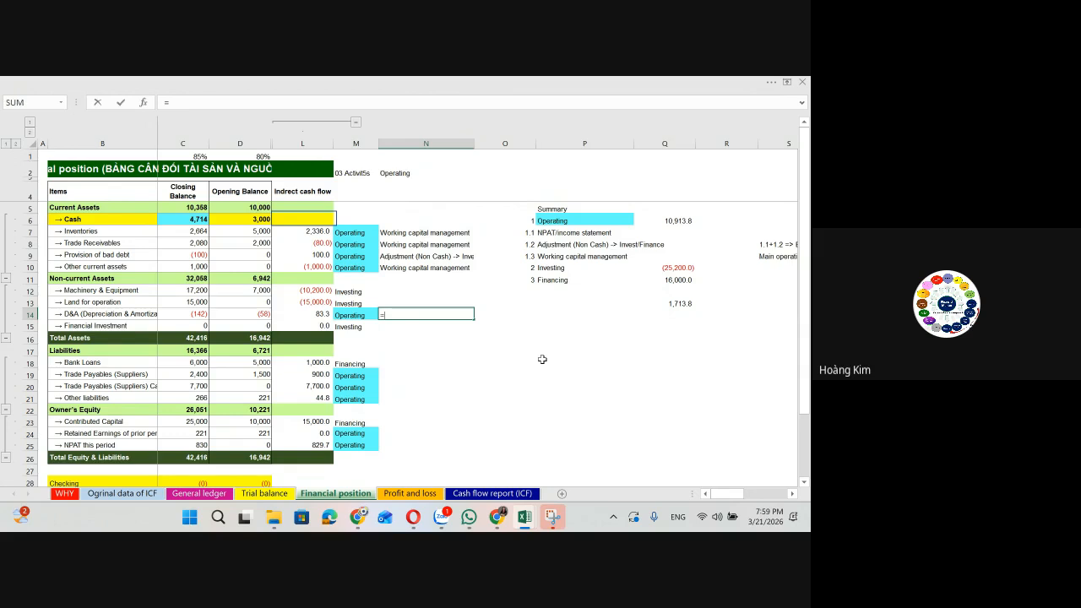
{"action": "left_click", "coordinate": [432, 255]}
{"action": "key", "text": "ctrl+Return"}
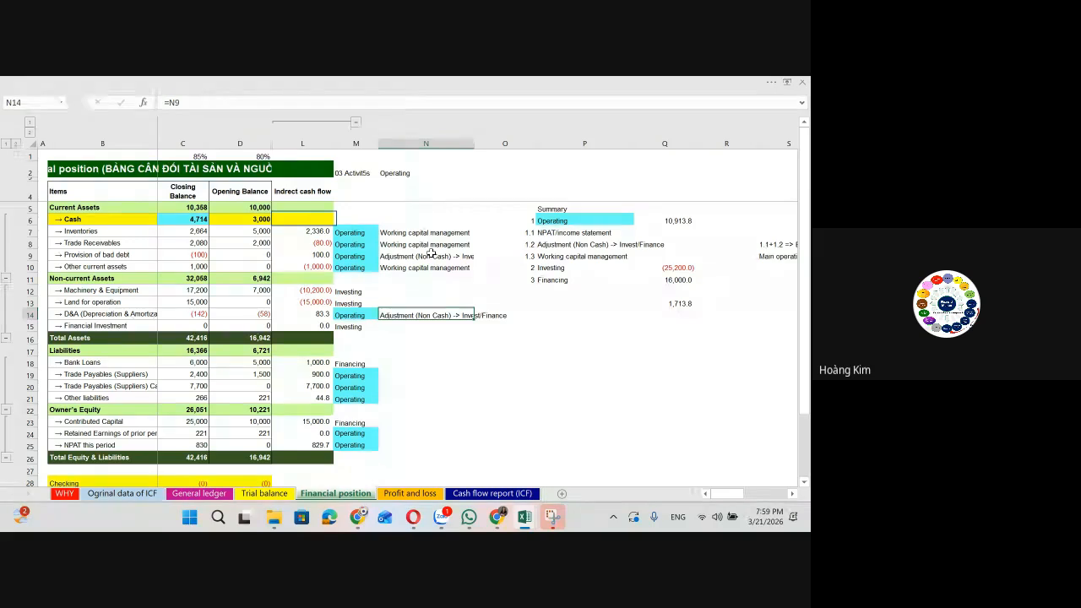
Step: Classify the first Trade Payables (Suppliers) row as Working capital management by setting N19 to =N10
{"action": "key", "text": "Down"}
{"action": "key", "text": "Down"}
{"action": "key", "text": "Down"}
{"action": "key", "text": "Down"}
{"action": "key", "text": "Down"}
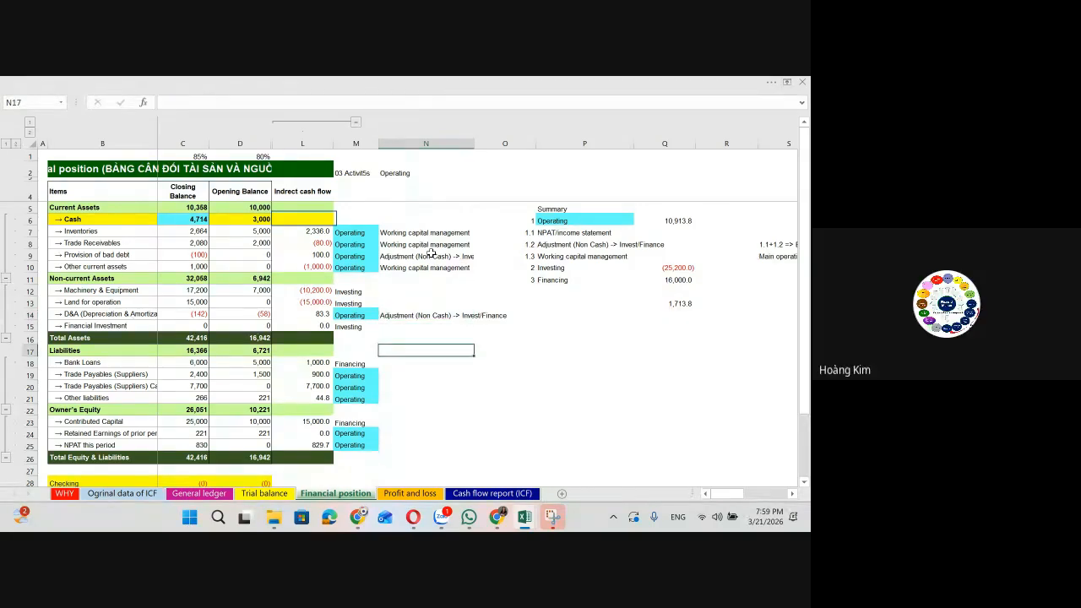
{"action": "type", "text": "=="}
{"action": "left_click", "coordinate": [431, 266]}
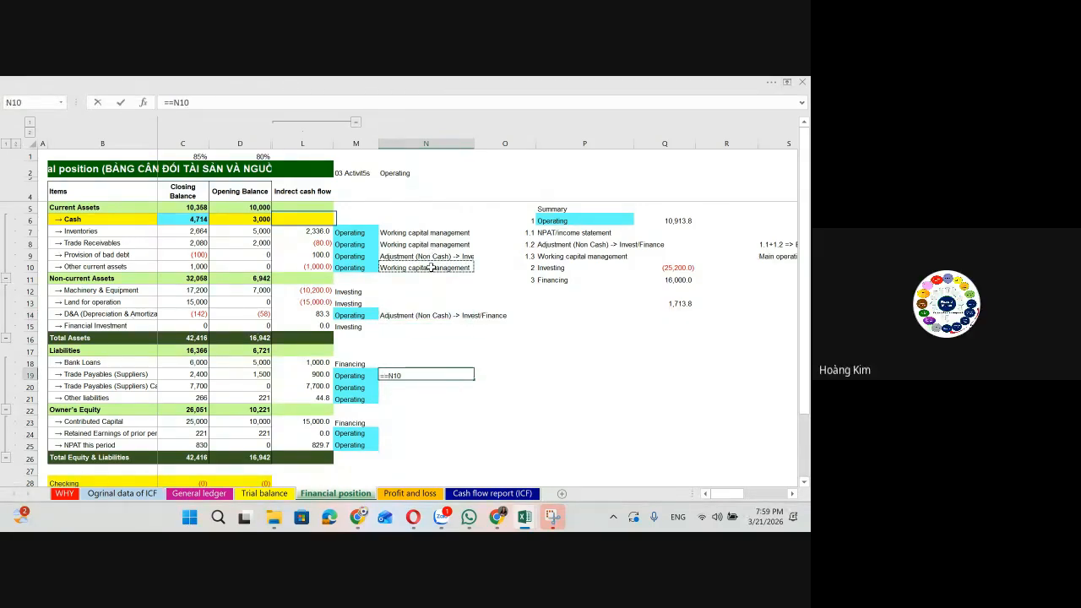
{"action": "key", "text": "Return"}
{"action": "key", "text": "Escape"}
{"action": "key", "text": "Escape"}
{"action": "key", "text": "Escape"}
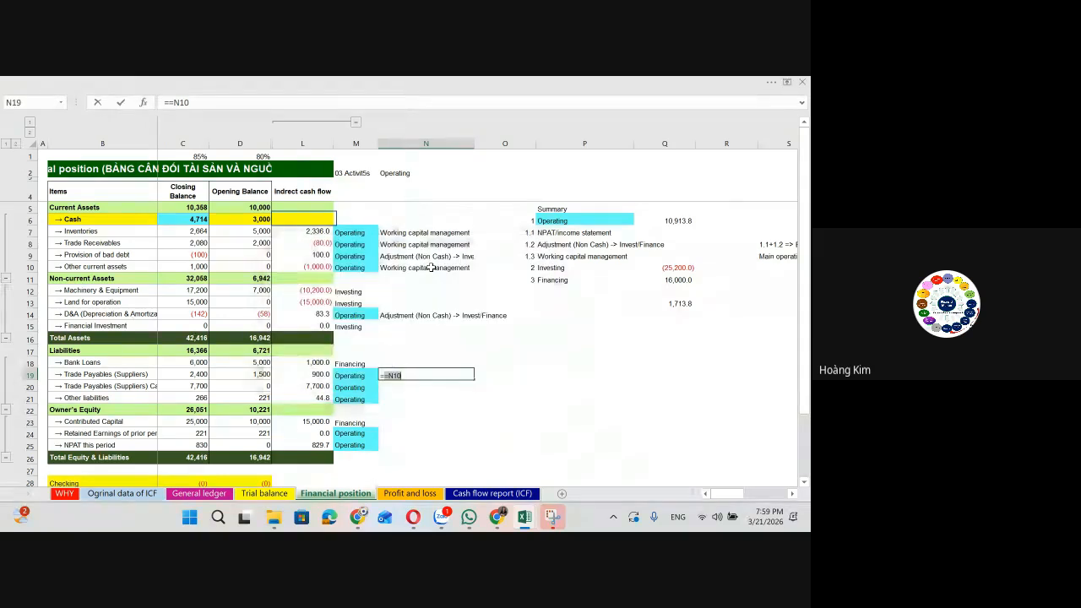
{"action": "type", "text": "="}
{"action": "left_click", "coordinate": [430, 267]}
{"action": "key", "text": "Return"}
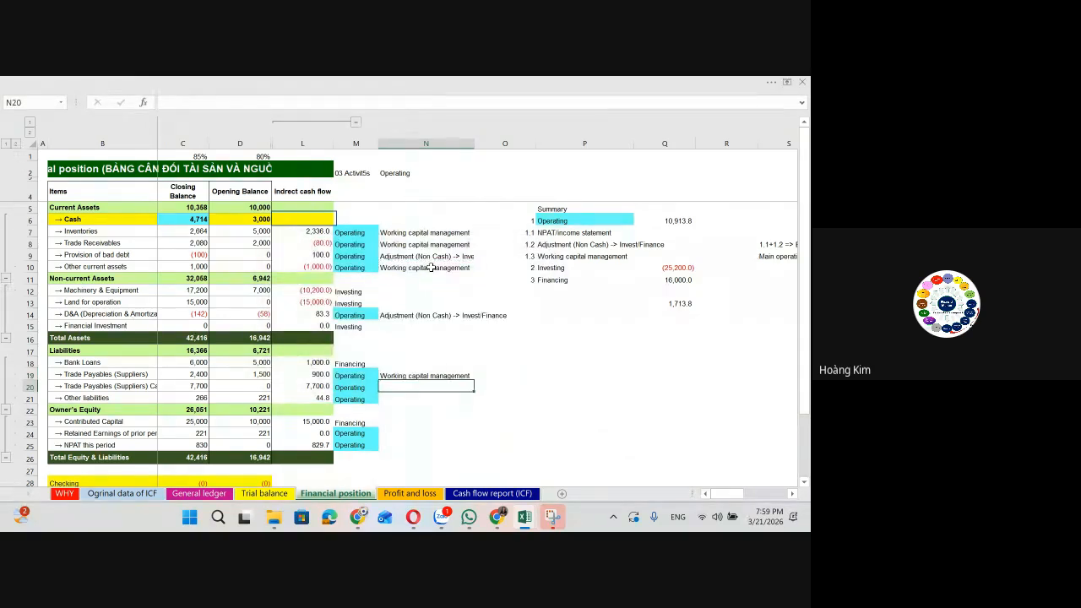
Step: Classify the second Trade Payables row and Other liabilities as Working capital management by linking N20 and N21 to the cell above each
{"action": "type", "text": "="}
{"action": "key", "text": "Up"}
{"action": "key", "text": "Return"}
{"action": "type", "text": "="}
{"action": "key", "text": "Up"}
{"action": "key", "text": "Return"}
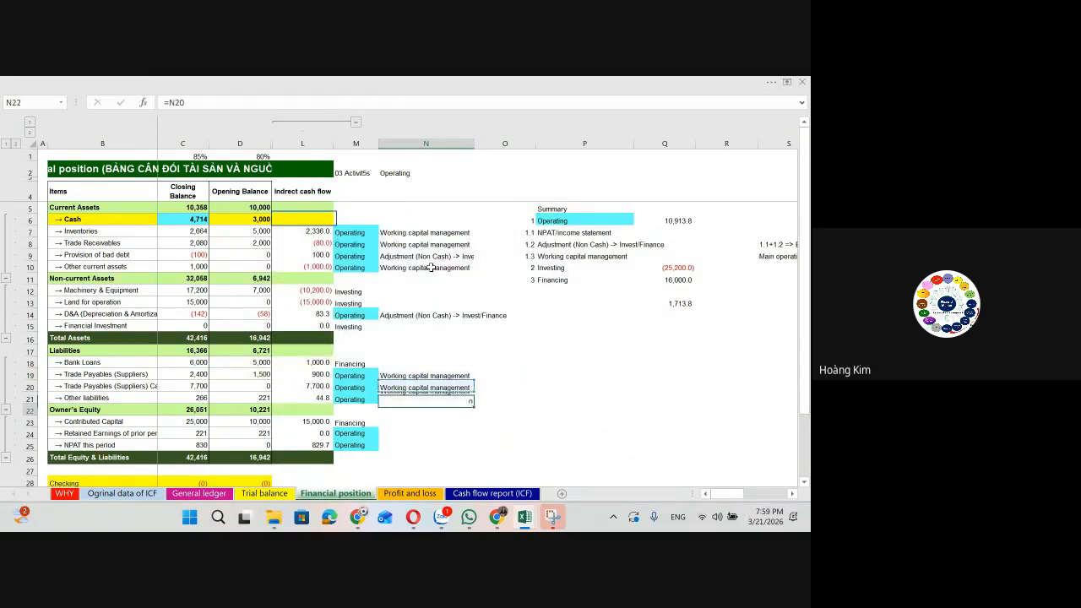
Step: Classify Retained Earnings and NPAT this period as NPAT/income statement by linking N24 to summary label P7 and N25 to N24
{"action": "key", "text": "Down"}
{"action": "key", "text": "Down"}
{"action": "key", "text": "Left"}
{"action": "key", "text": "Left"}
{"action": "key", "text": "Right"}
{"action": "key", "text": "Right"}
{"action": "type", "text": "="}
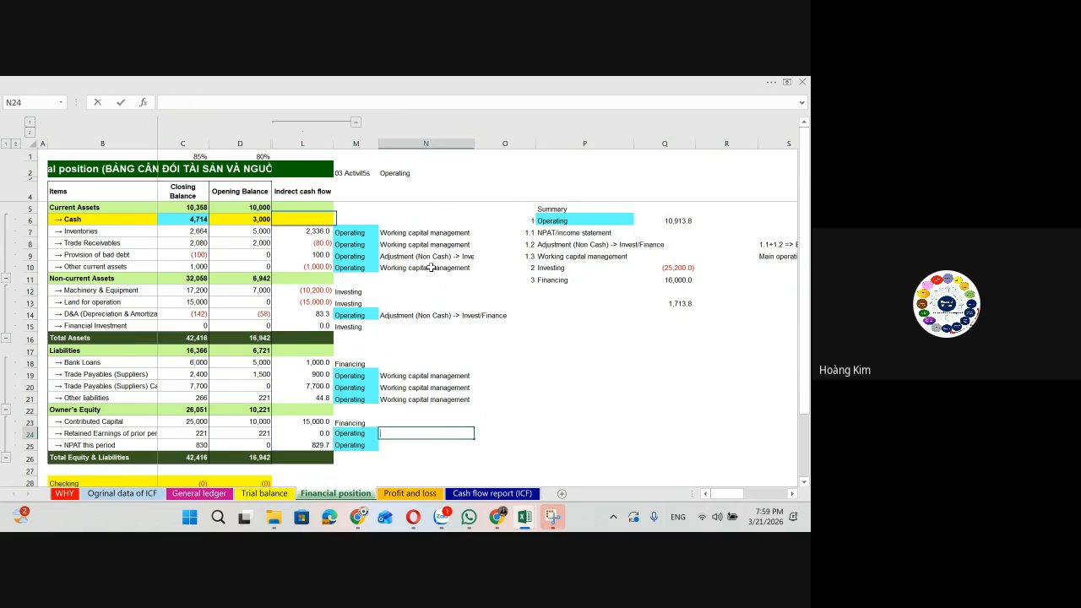
{"action": "left_click", "coordinate": [583, 233]}
{"action": "key", "text": "Return"}
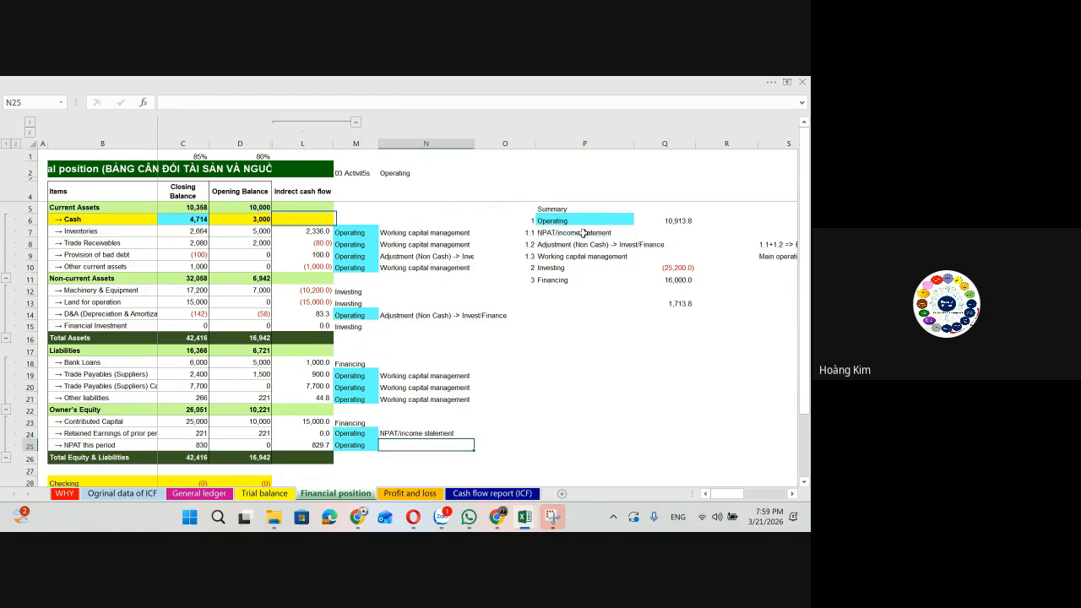
{"action": "type", "text": "="}
{"action": "key", "text": "Up"}
{"action": "key", "text": "Return"}
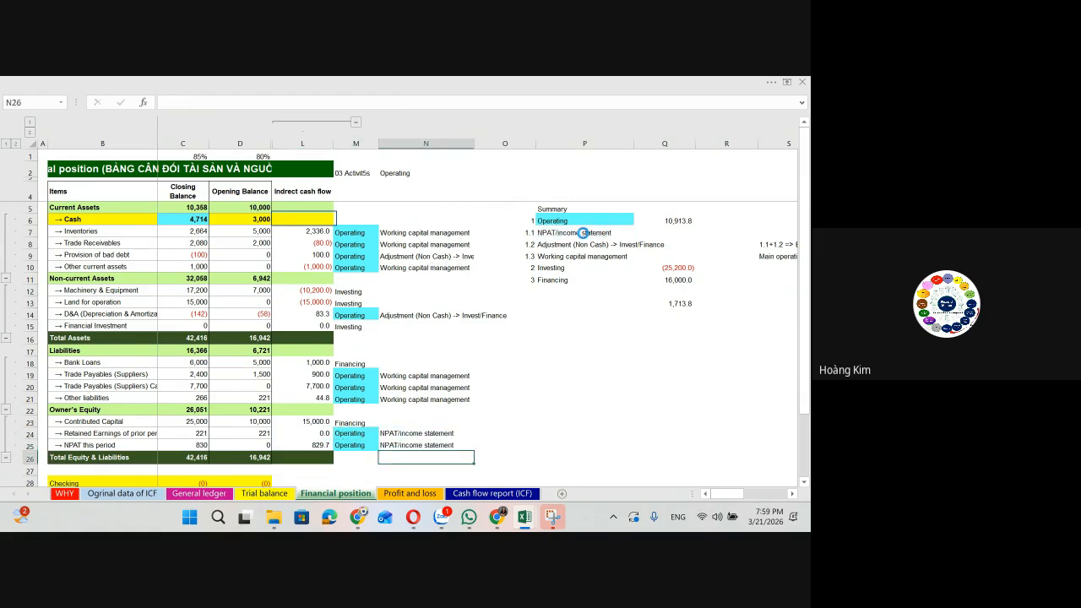
Step: Total the NPAT/income statement cash flow in Q7 with =SUMIFS(L:L,N:N,P7)
{"action": "left_click", "coordinate": [666, 241]}
{"action": "key", "text": "Up"}
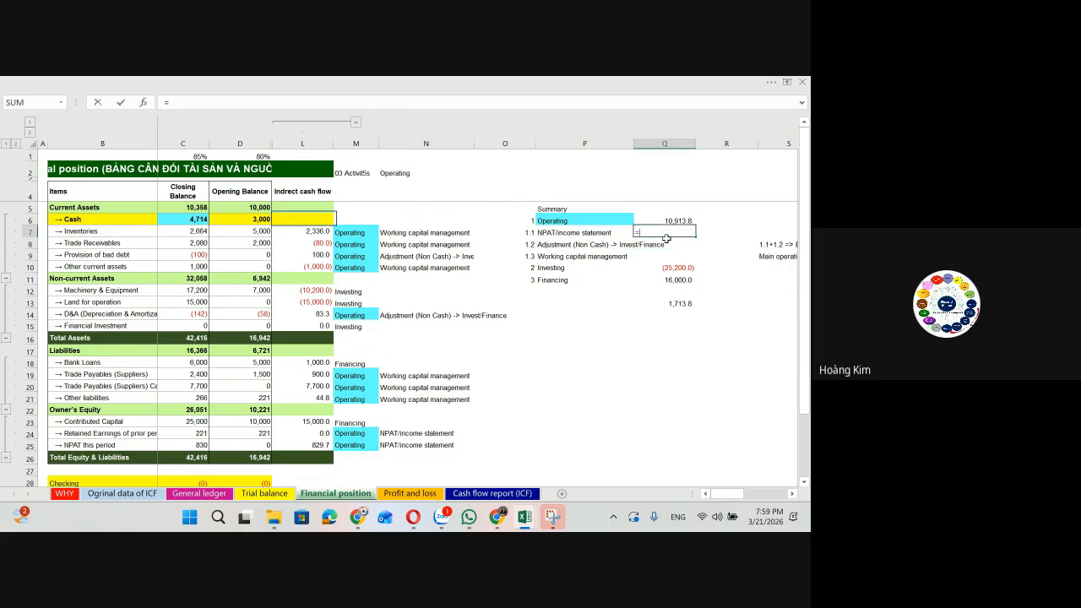
{"action": "type", "text": "=sumifs("}
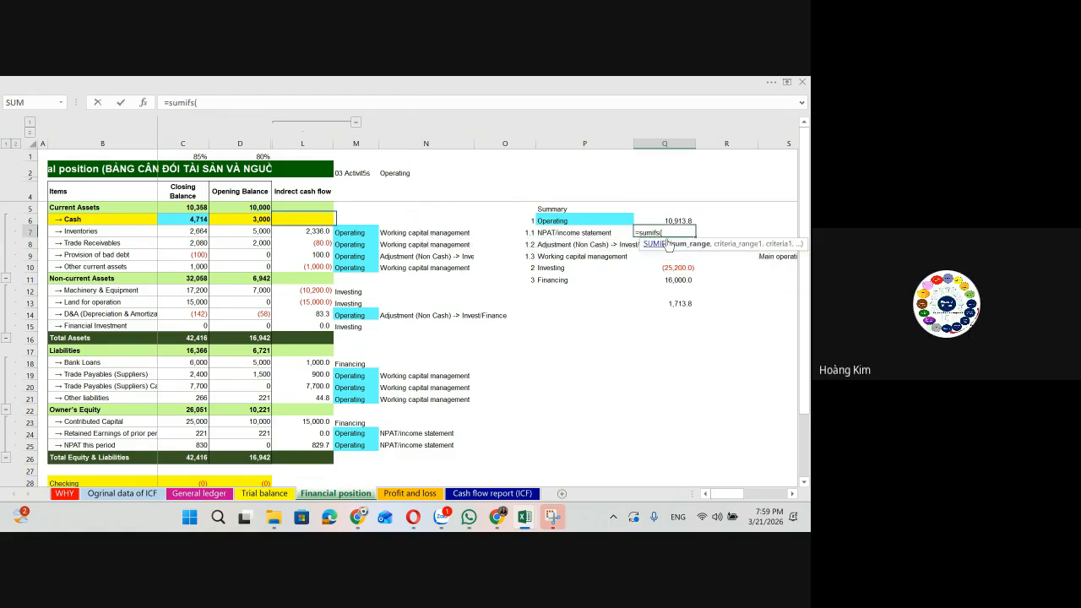
{"action": "left_click", "coordinate": [301, 143]}
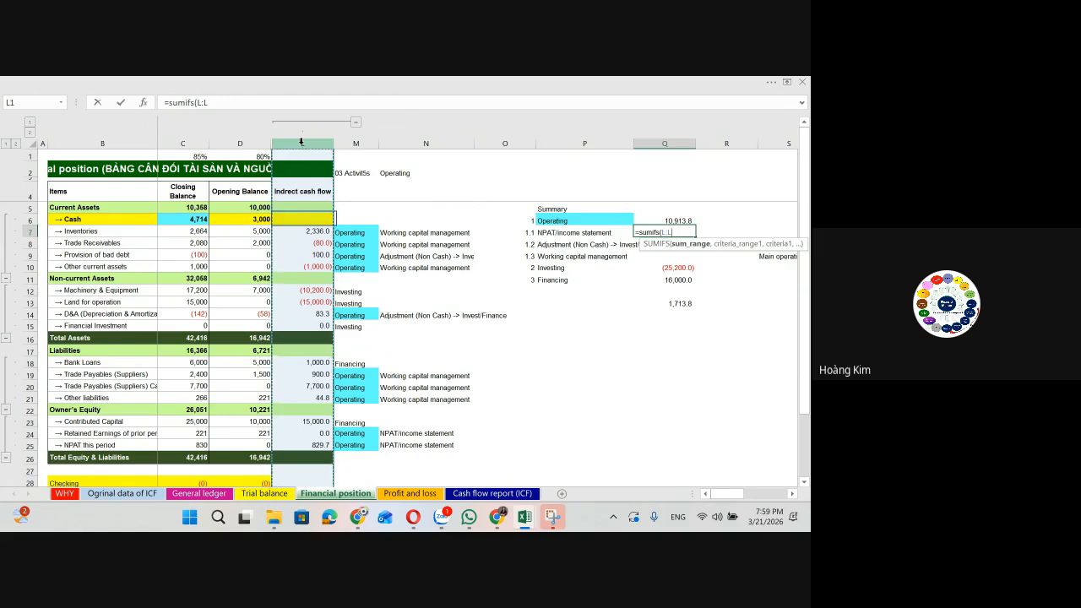
{"action": "type", "text": ","}
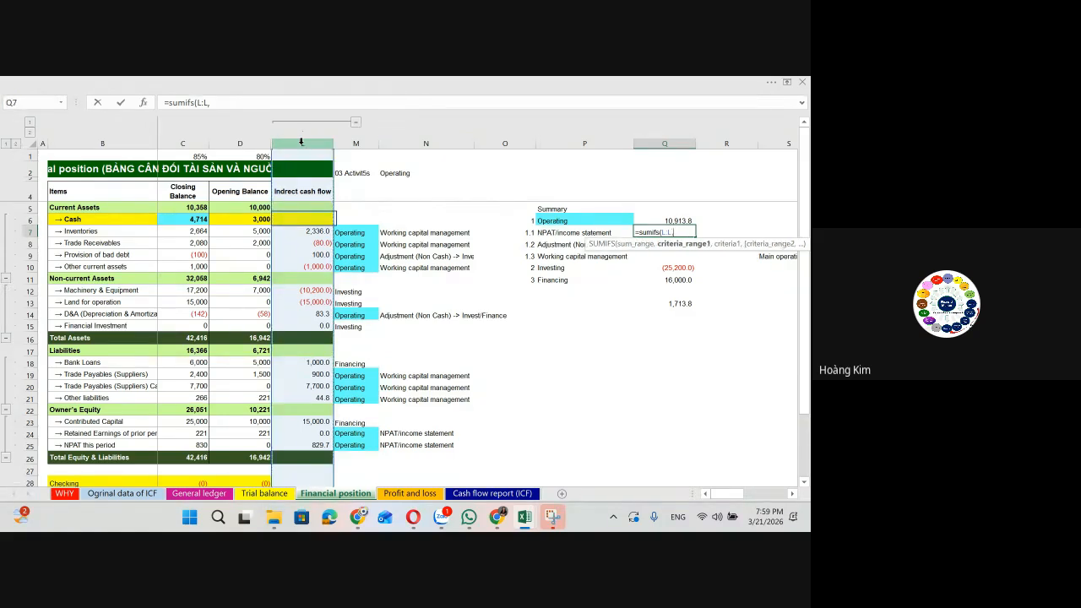
{"action": "left_click", "coordinate": [419, 143]}
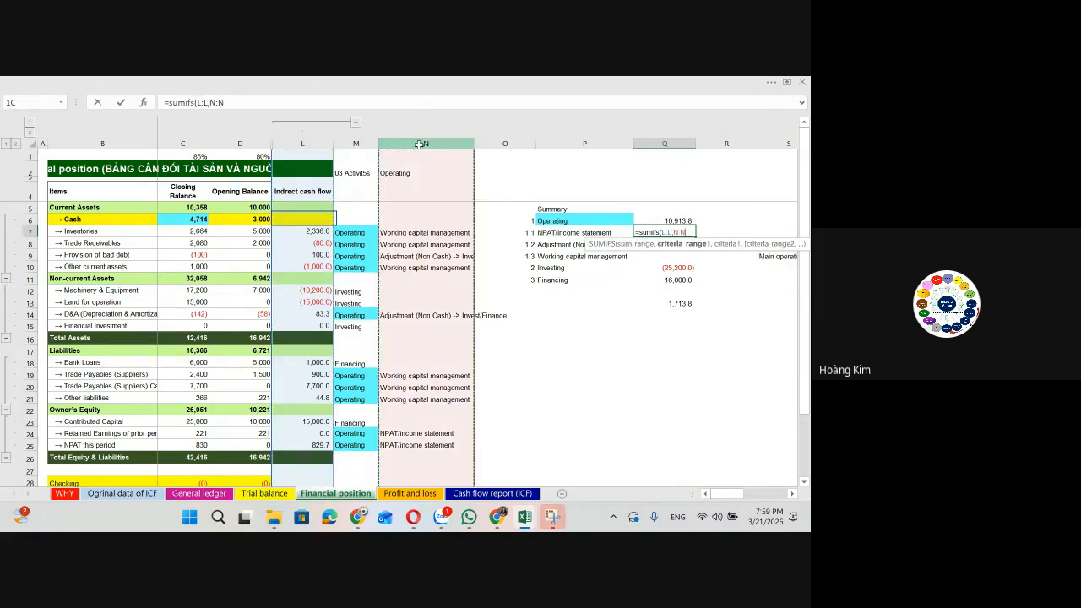
{"action": "type", "text": ","}
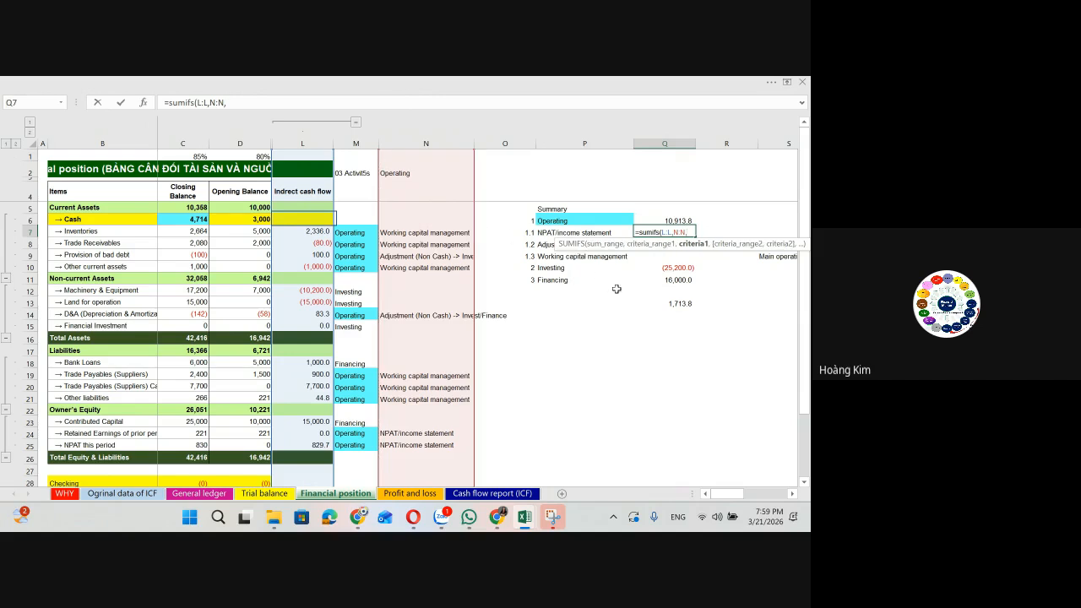
{"action": "left_click", "coordinate": [588, 232]}
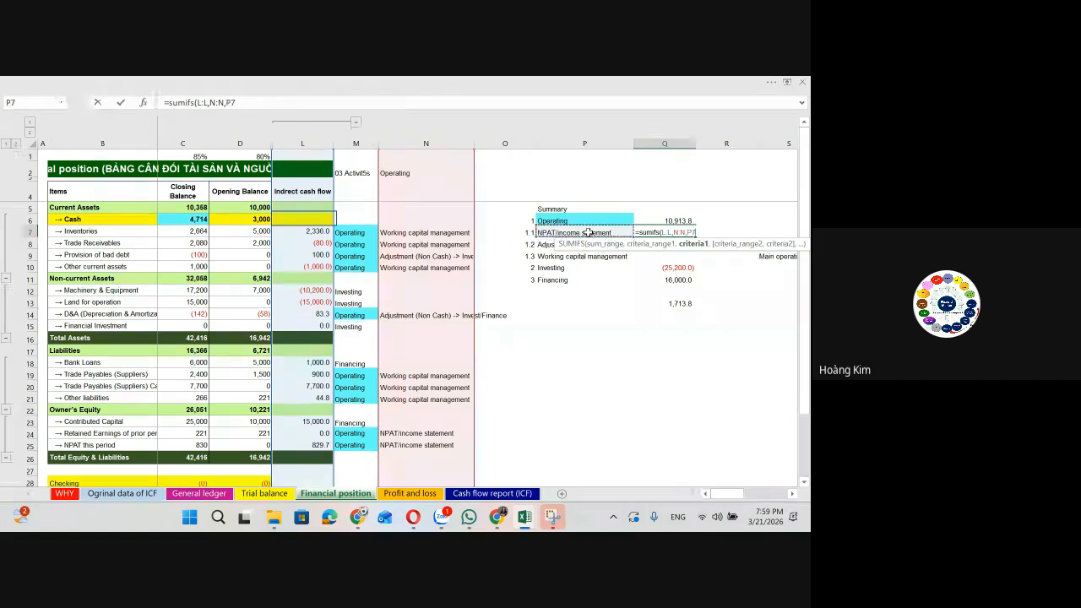
{"action": "key", "text": "Return"}
Step: Fill the SUMIFS formula down from Q7 to Q8 and Q9 for the non-cash adjustment and working capital rows
{"action": "key", "text": "ctrl+d"}
{"action": "key", "text": "Down"}
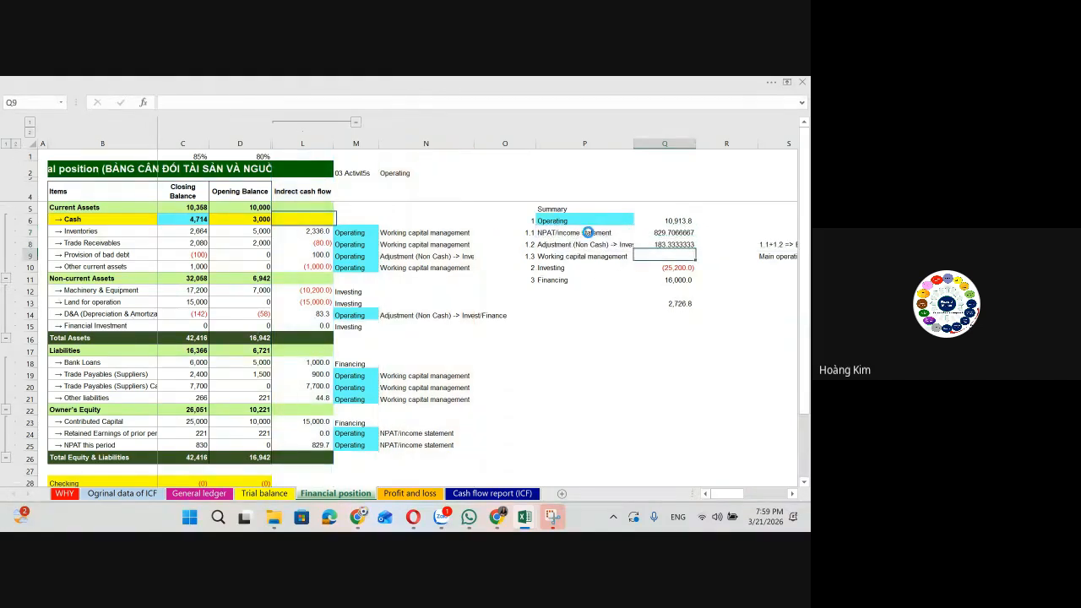
{"action": "key", "text": "ctrl+d"}
{"action": "key", "text": "Up"}
{"action": "key", "text": "Up"}
Step: Replace the total in Q13 with =Q6+Q10+Q11 so it adds only Operating, Investing and Financing
{"action": "left_click", "coordinate": [680, 303]}
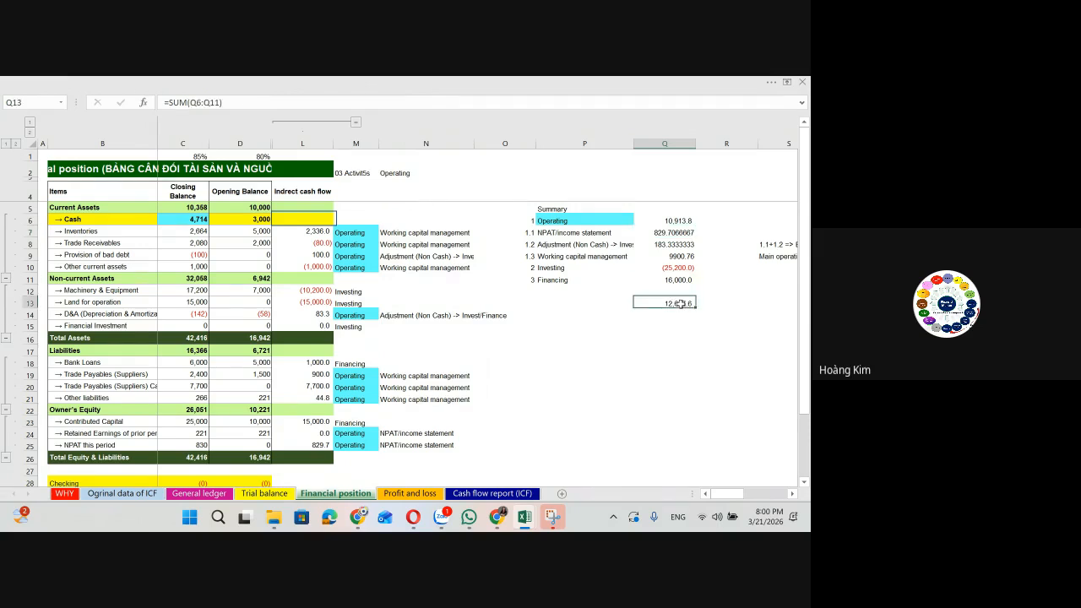
{"action": "type", "text": "="}
{"action": "key", "text": "Up"}
{"action": "key", "text": "Up"}
{"action": "key", "text": "Up"}
{"action": "key", "text": "Up"}
{"action": "key", "text": "Up"}
{"action": "key", "text": "Up"}
{"action": "key", "text": "Up"}
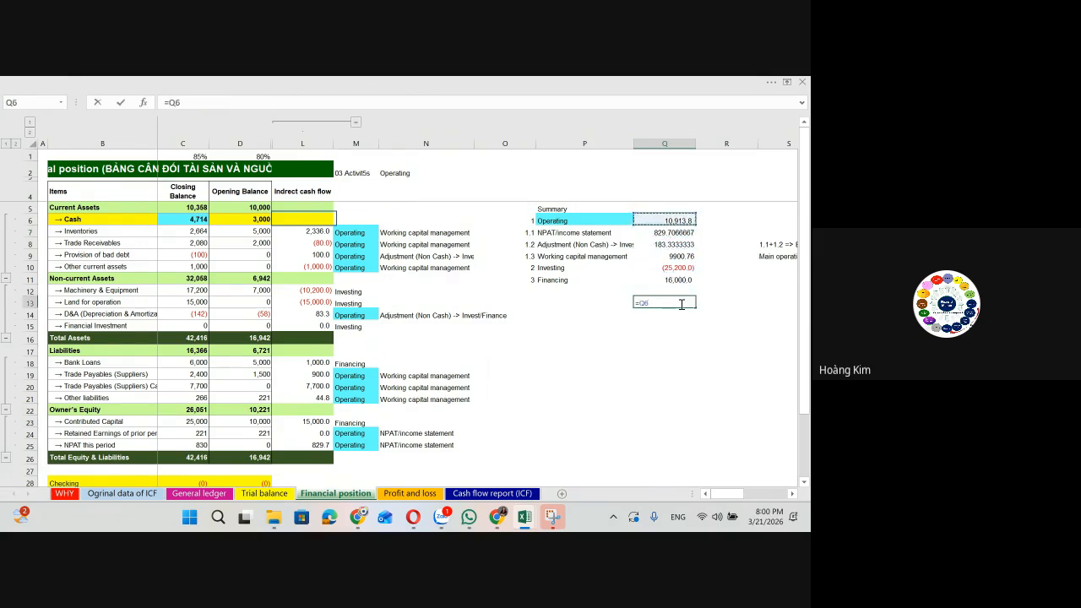
{"action": "type", "text": "+"}
{"action": "key", "text": "Up"}
{"action": "key", "text": "Up"}
{"action": "key", "text": "Up"}
{"action": "type", "text": "+"}
{"action": "key", "text": "Down"}
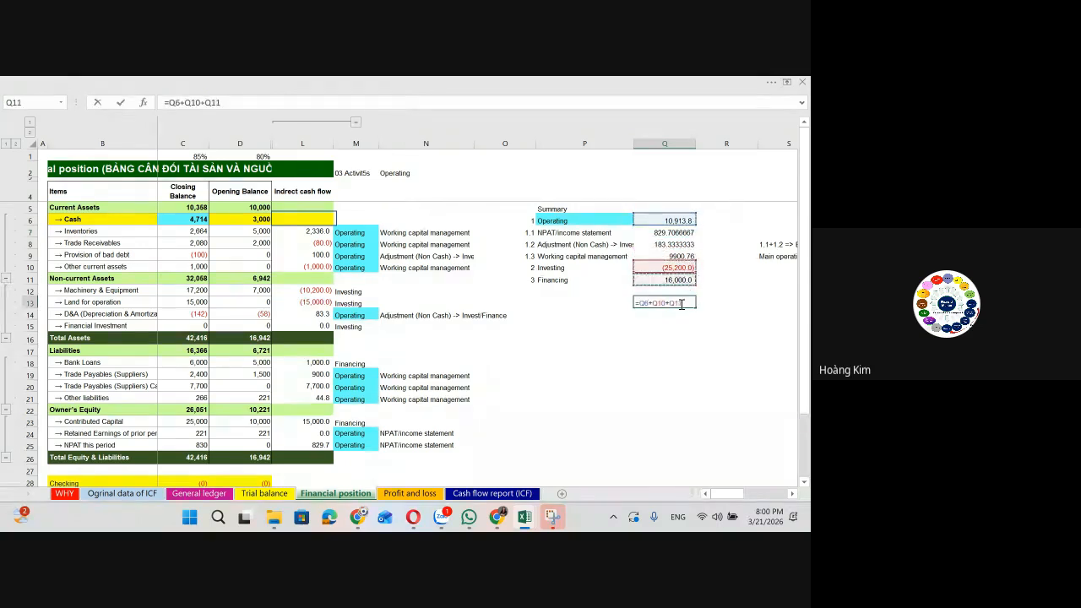
{"action": "key", "text": "Return"}
{"action": "left_click", "coordinate": [681, 303]}
Step: Format the Operating sub-item amounts in Q7:Q9 with thousands separators and one decimal place
{"action": "left_click_drag", "start_coordinate": [675, 231], "coordinate": [676, 256]}
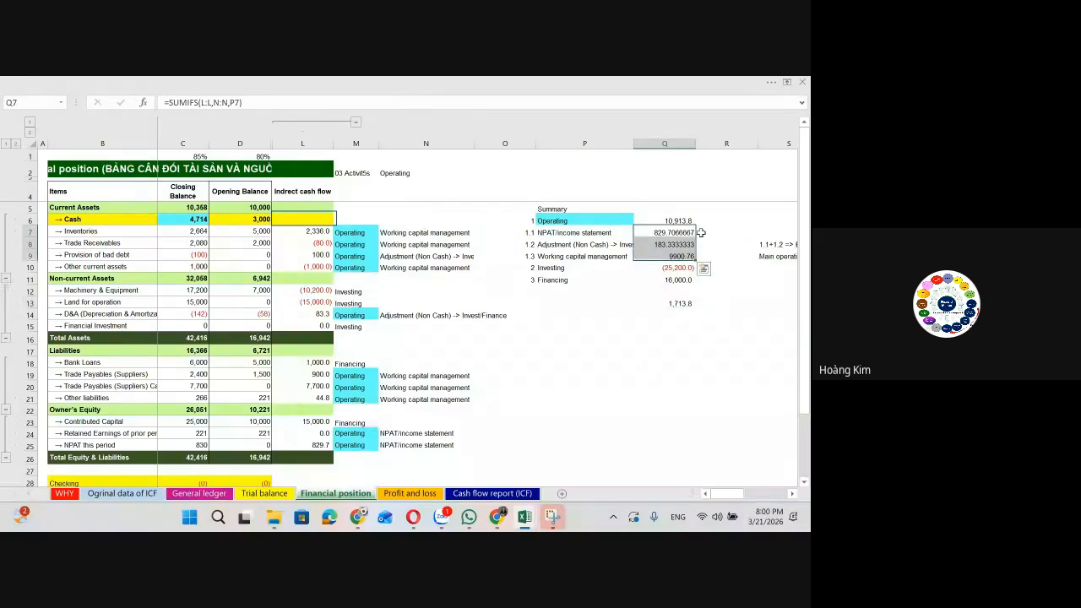
{"action": "left_click", "coordinate": [786, 81]}
{"action": "left_click", "coordinate": [777, 176]}
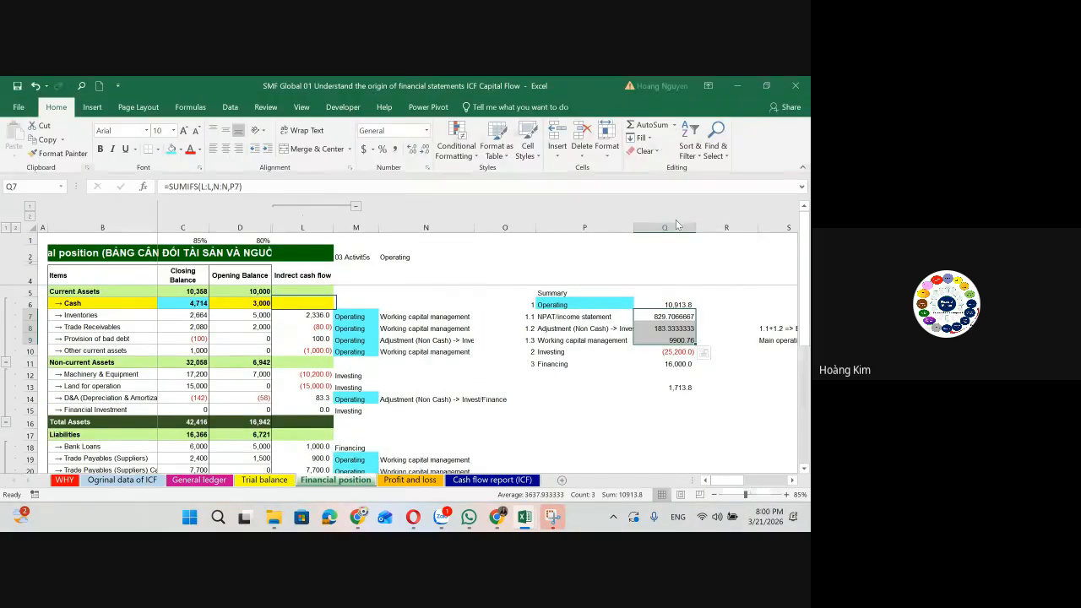
{"action": "left_click", "coordinate": [395, 150]}
{"action": "left_click", "coordinate": [424, 150]}
{"action": "left_click", "coordinate": [424, 150]}
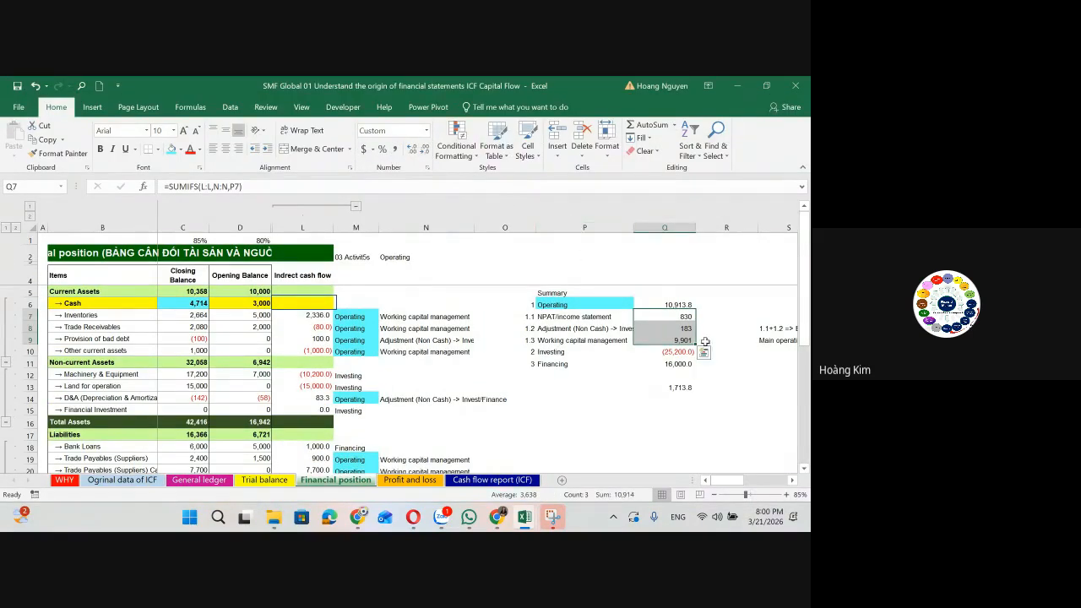
{"action": "left_click", "coordinate": [408, 149]}
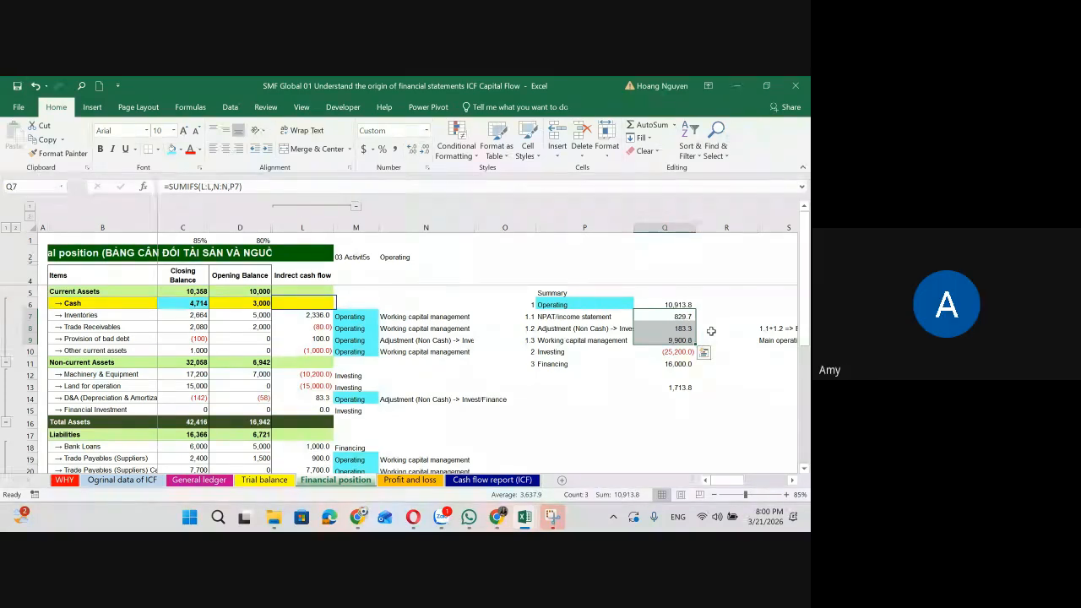
Step: Review the Operating total in Q6 against its three sub-item amounts in Q7:Q9
{"action": "left_click", "coordinate": [681, 317]}
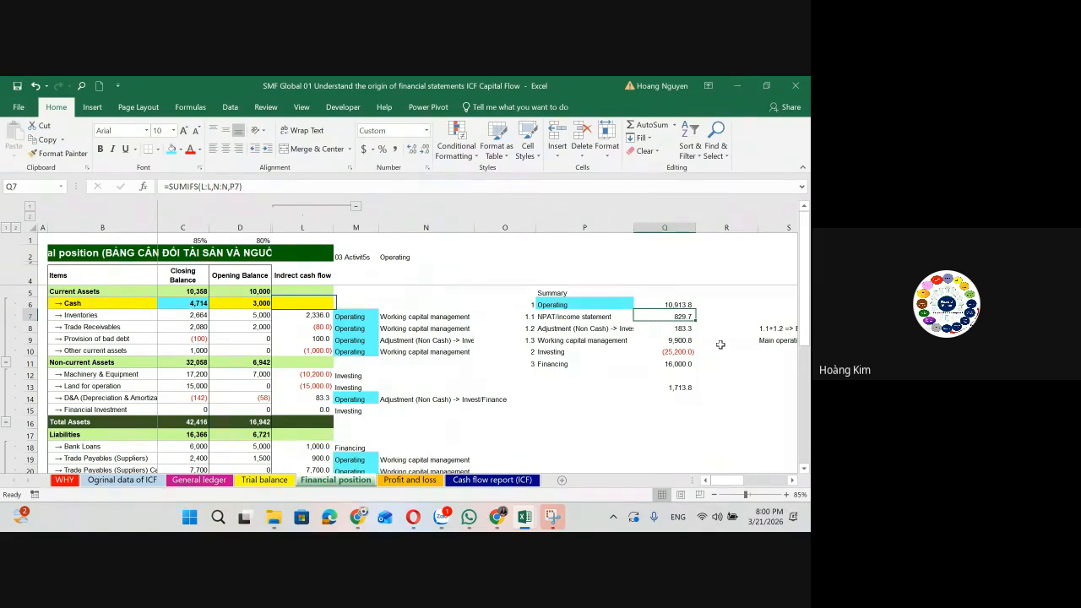
{"action": "key", "text": "Down"}
{"action": "key", "text": "Down"}
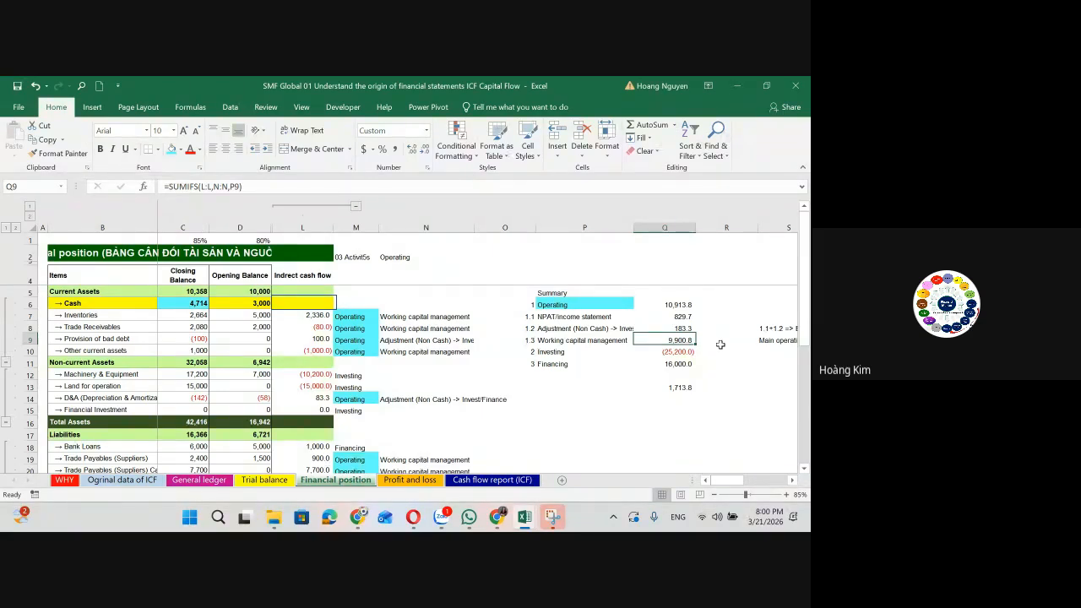
{"action": "key", "text": "Up"}
{"action": "key", "text": "Up"}
{"action": "key", "text": "Up"}
{"action": "key", "text": "Down"}
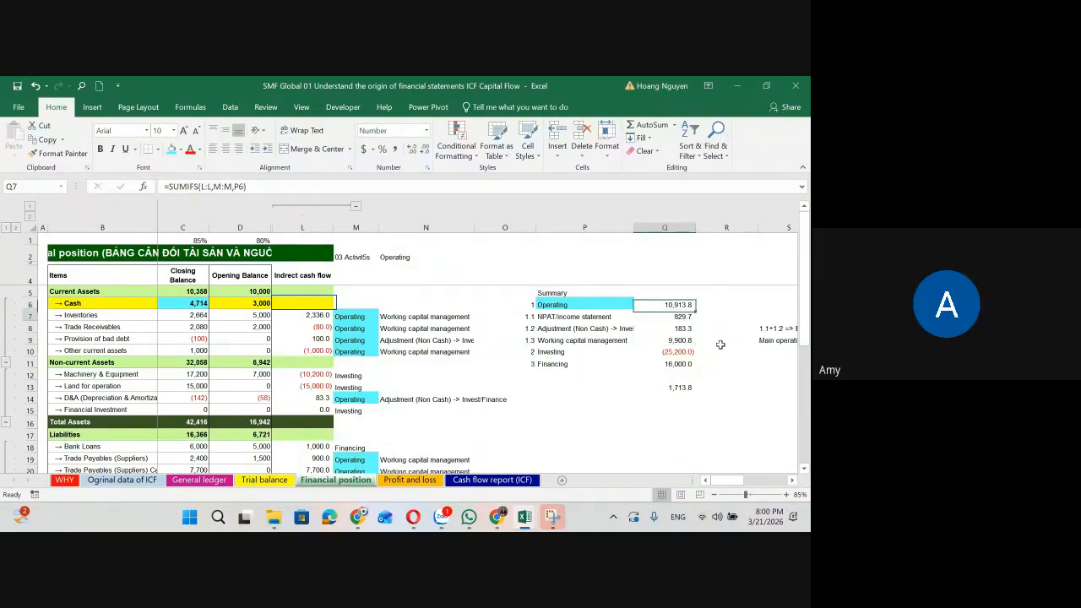
{"action": "key", "text": "Down"}
{"action": "key", "text": "Down"}
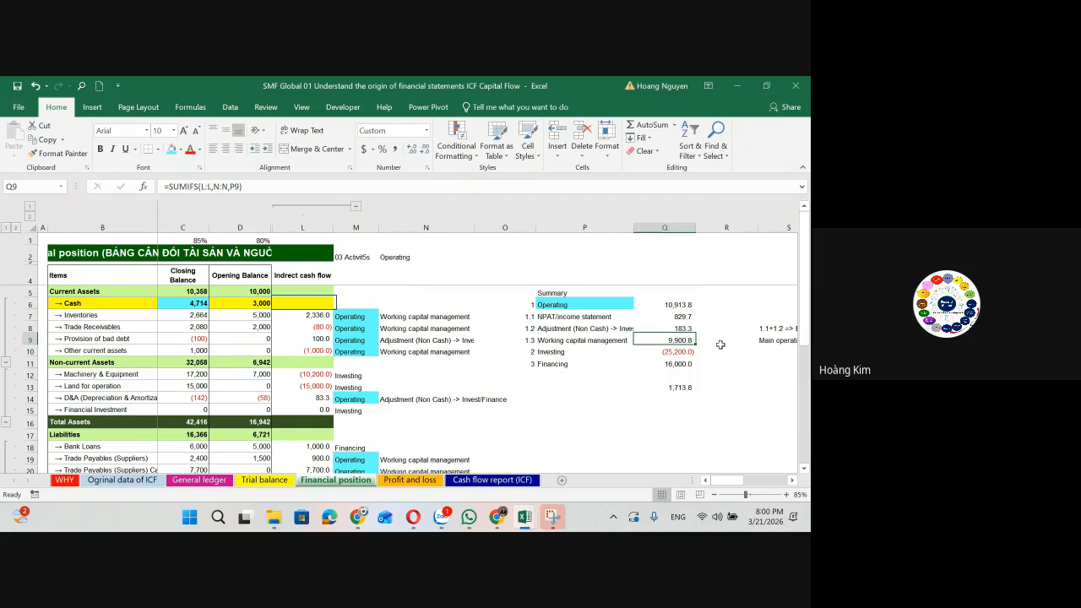
Step: Put an outline border around the cash flow summary block O4:R14
{"action": "left_click", "coordinate": [549, 283]}
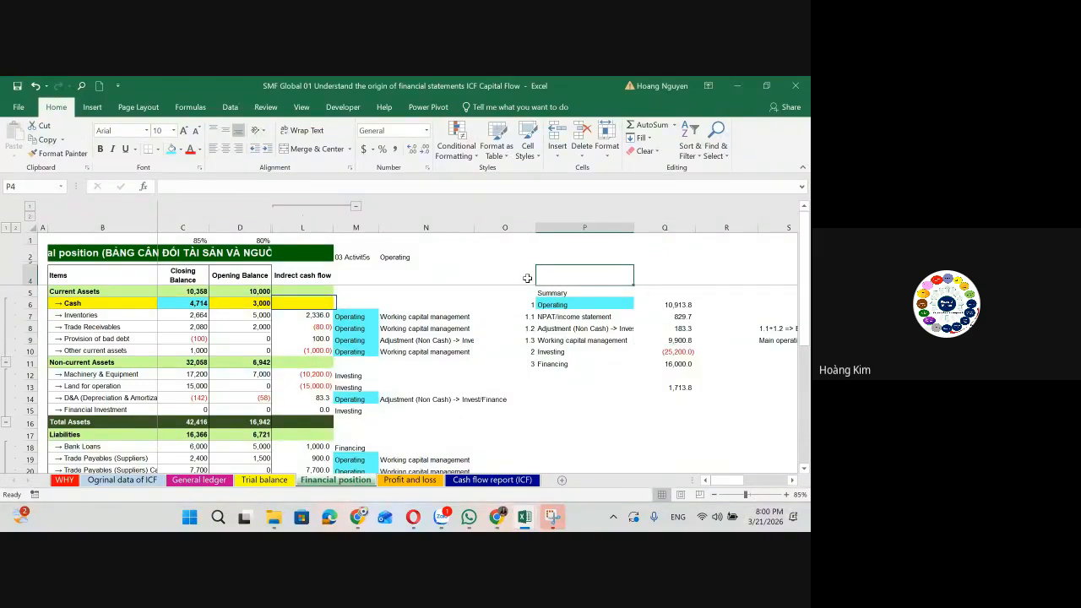
{"action": "left_click_drag", "start_coordinate": [524, 274], "coordinate": [704, 395]}
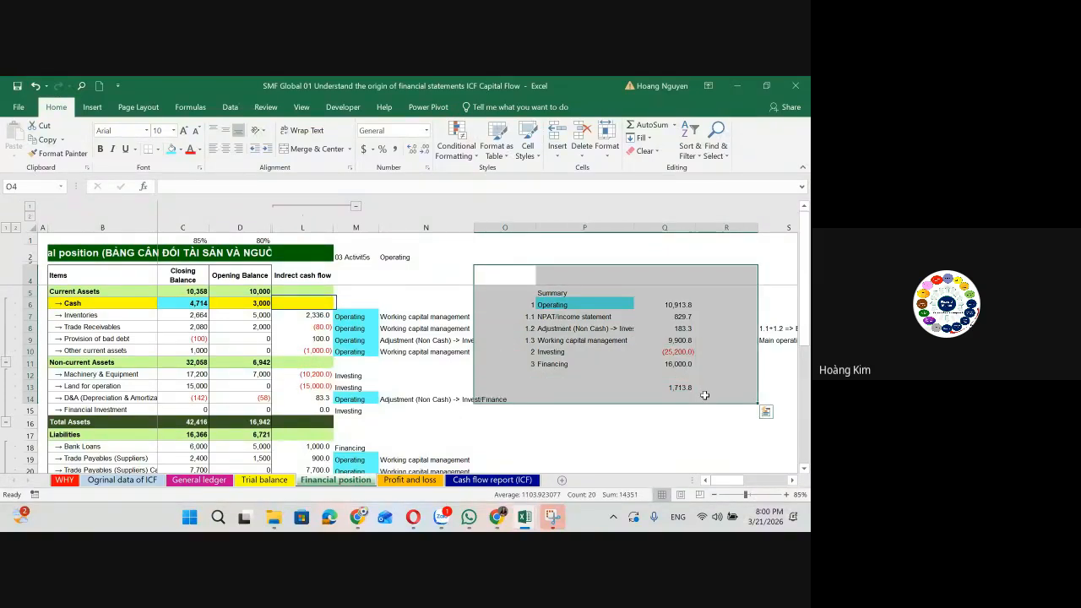
{"action": "left_click", "coordinate": [699, 350]}
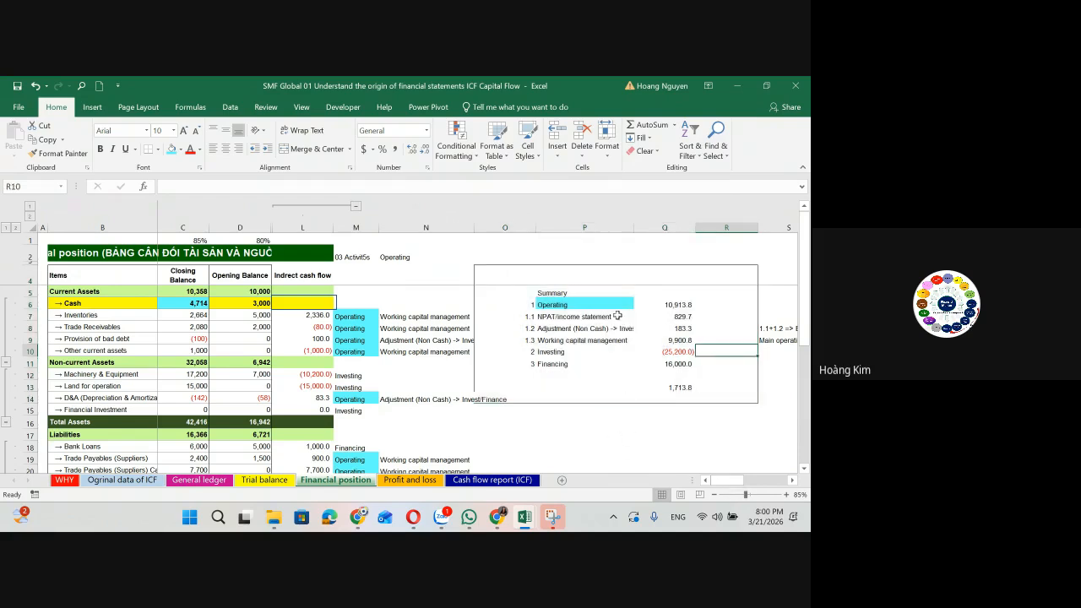
Step: Compare the summary's NPAT/income statement amount with Net Profit (Profit After Tax) on the Profit and loss sheet, and return to Financial position
{"action": "left_click_drag", "start_coordinate": [577, 316], "coordinate": [680, 316]}
{"action": "left_click", "coordinate": [710, 316]}
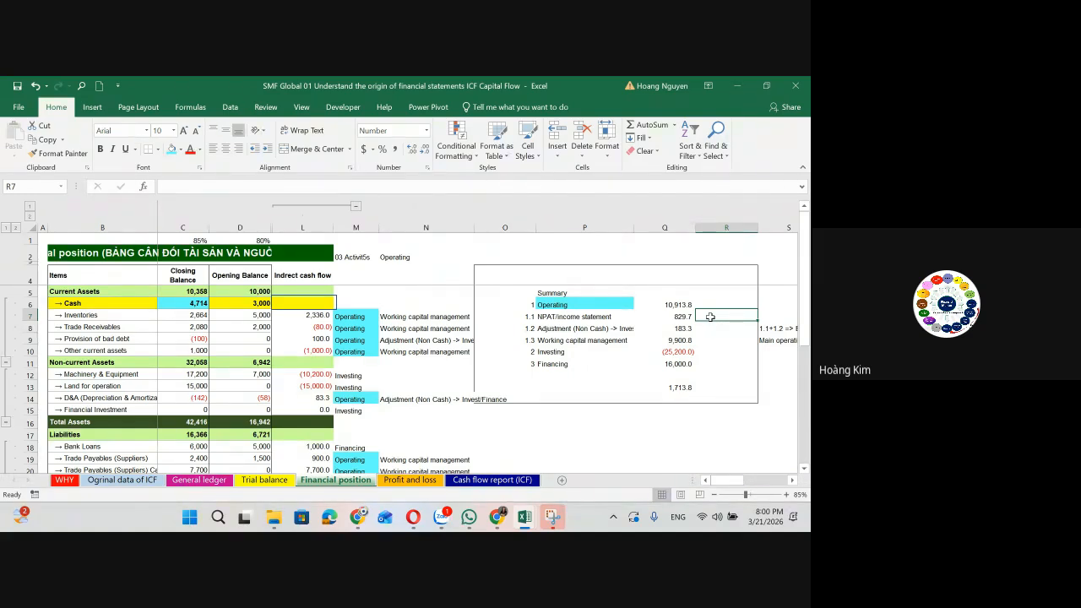
{"action": "key", "text": "Left"}
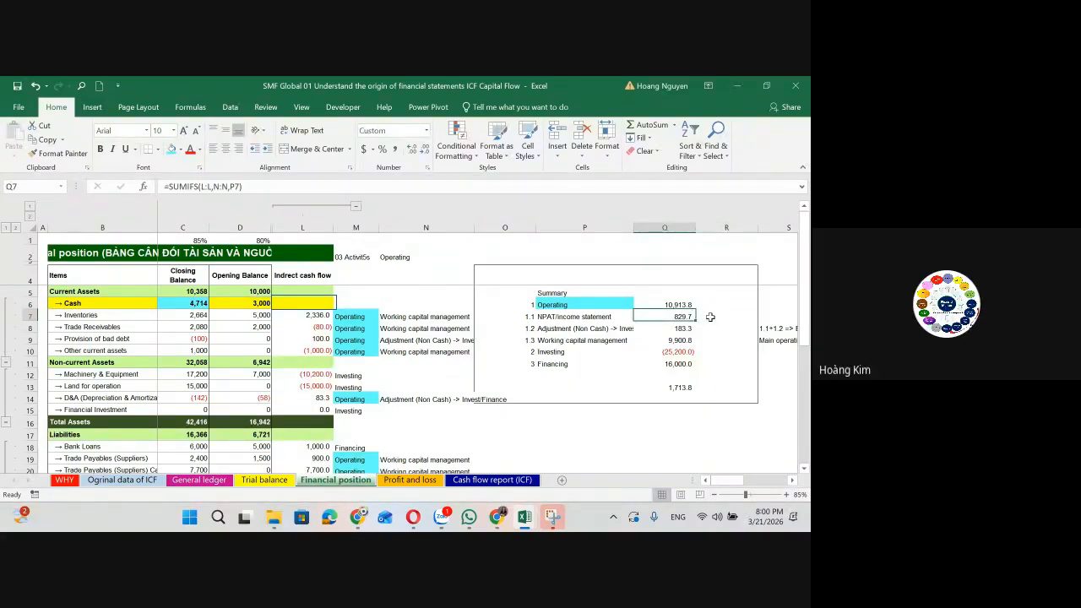
{"action": "left_click", "coordinate": [409, 479]}
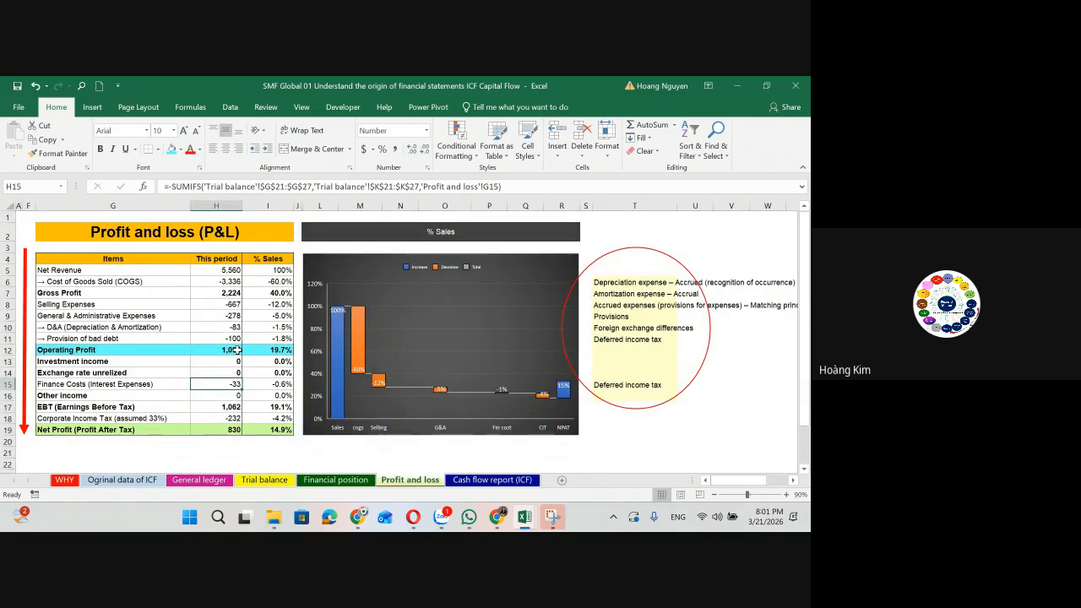
{"action": "left_click", "coordinate": [231, 429]}
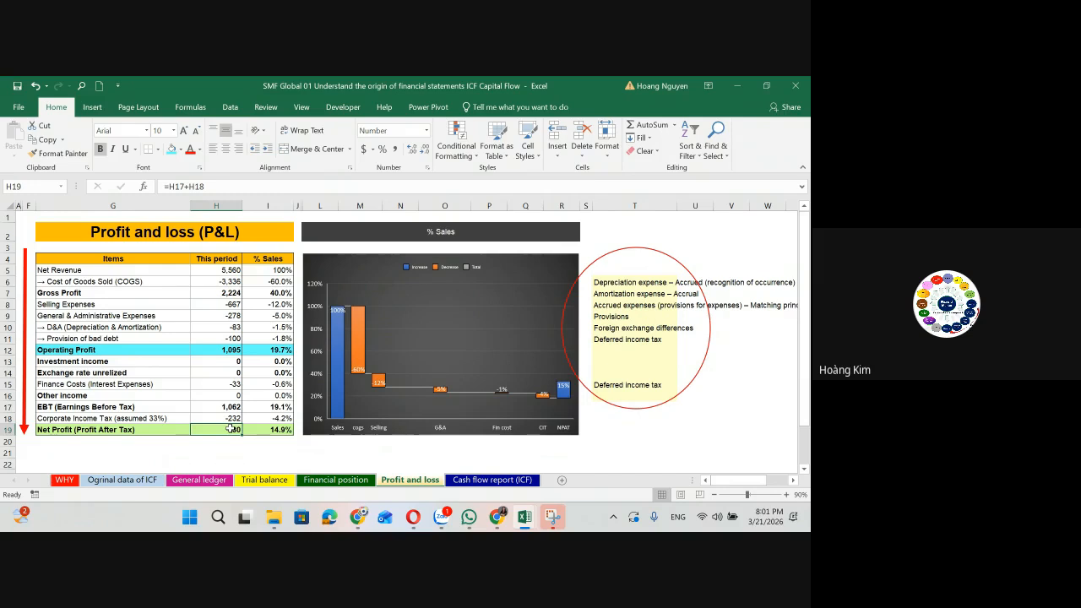
{"action": "left_click", "coordinate": [335, 480]}
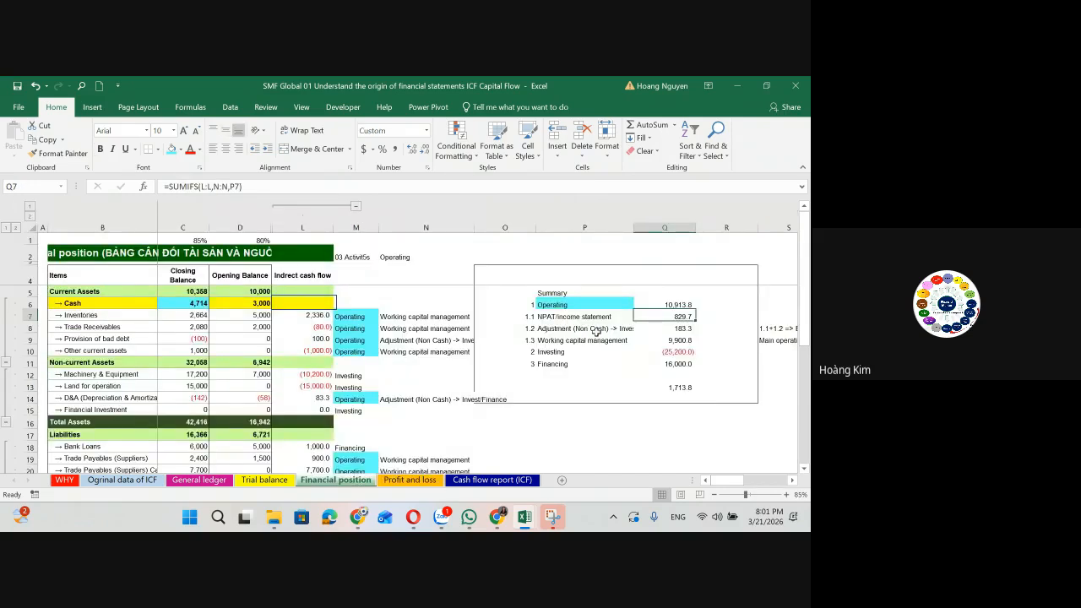
Step: Review the NPAT/income statement and non-cash adjustment lines in rows 7 and 8 of the cash flow summary
{"action": "left_click_drag", "start_coordinate": [530, 316], "coordinate": [696, 316]}
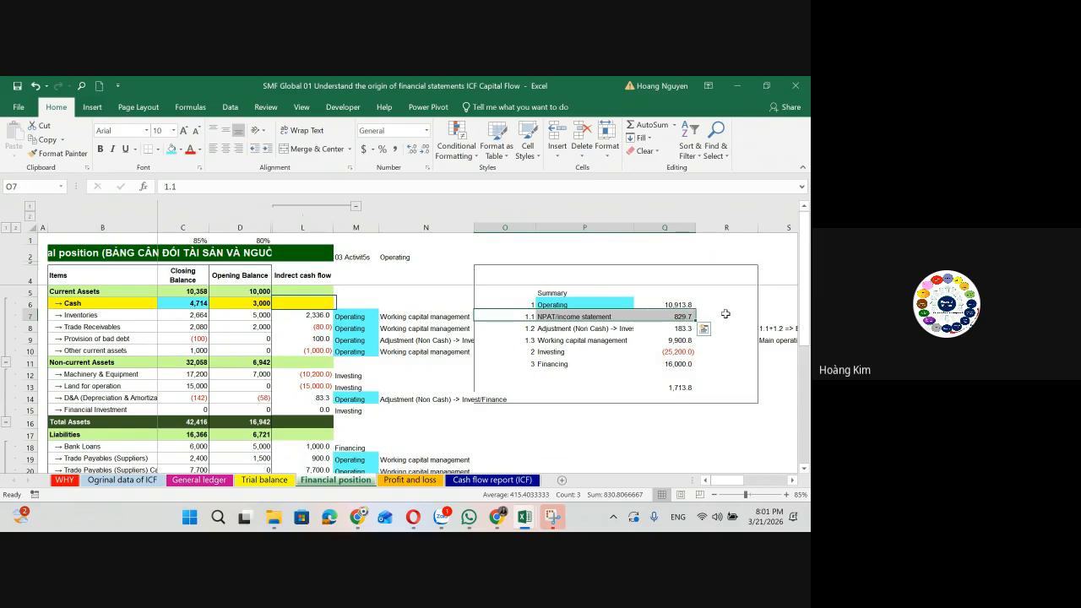
{"action": "left_click", "coordinate": [724, 314]}
{"action": "key", "text": "Left"}
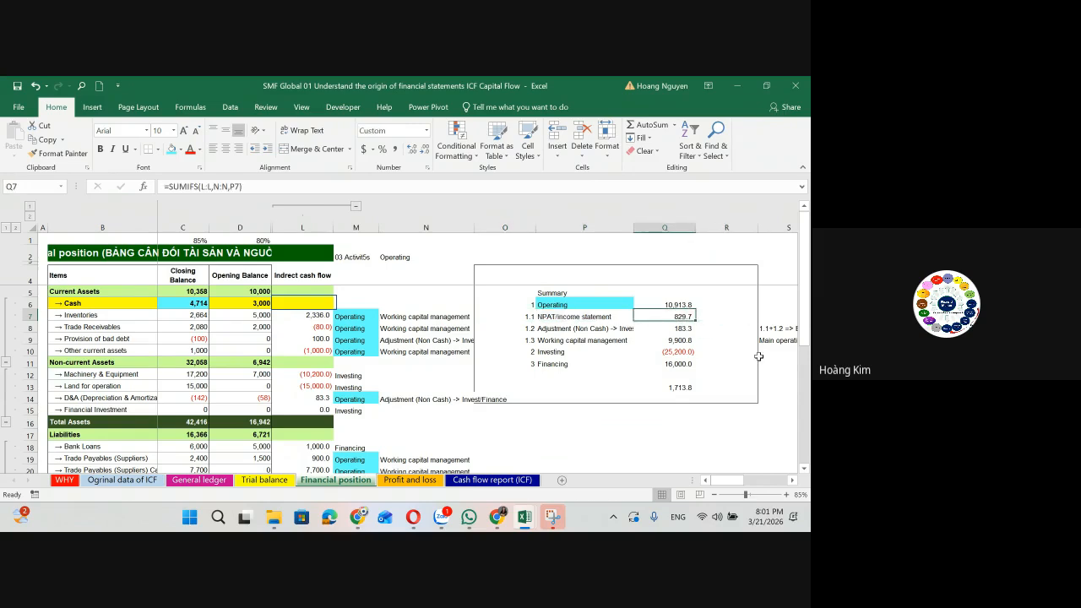
{"action": "key", "text": "Down"}
{"action": "key", "text": "Left"}
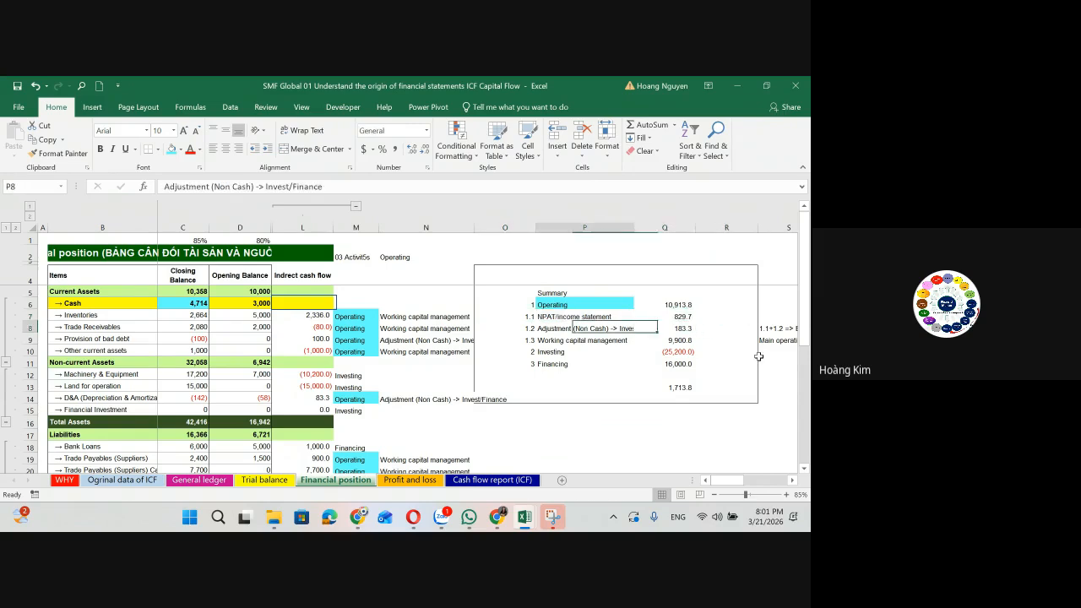
{"action": "key", "text": "Left"}
{"action": "key", "text": "Right"}
{"action": "key", "text": "Right"}
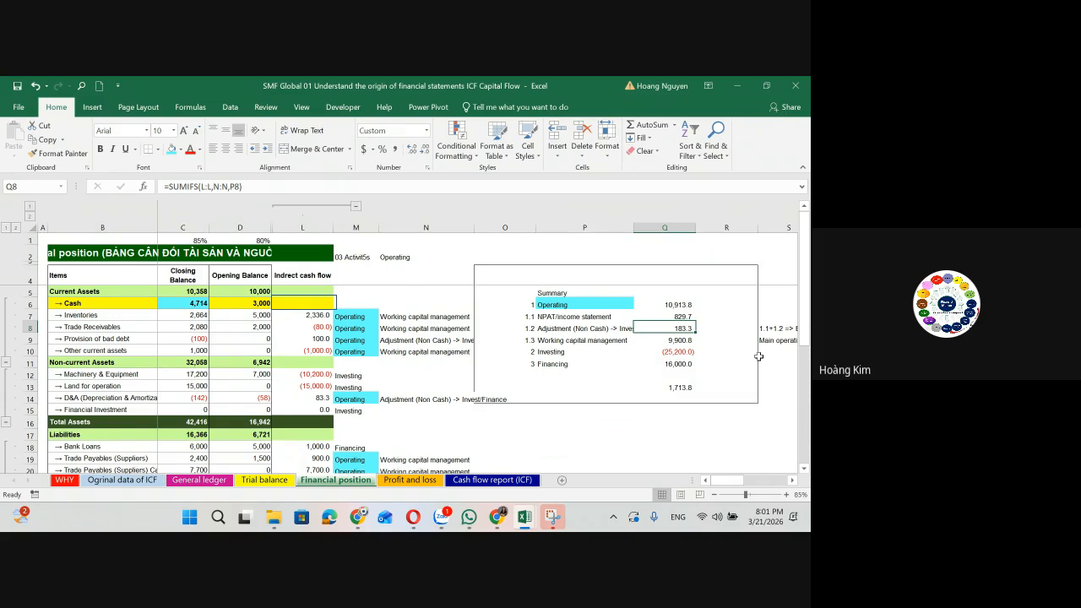
Step: Review the Investing and Financing amounts and the formulas behind the summary total in Q13 and the Operating total in Q6
{"action": "key", "text": "Down"}
{"action": "key", "text": "Down"}
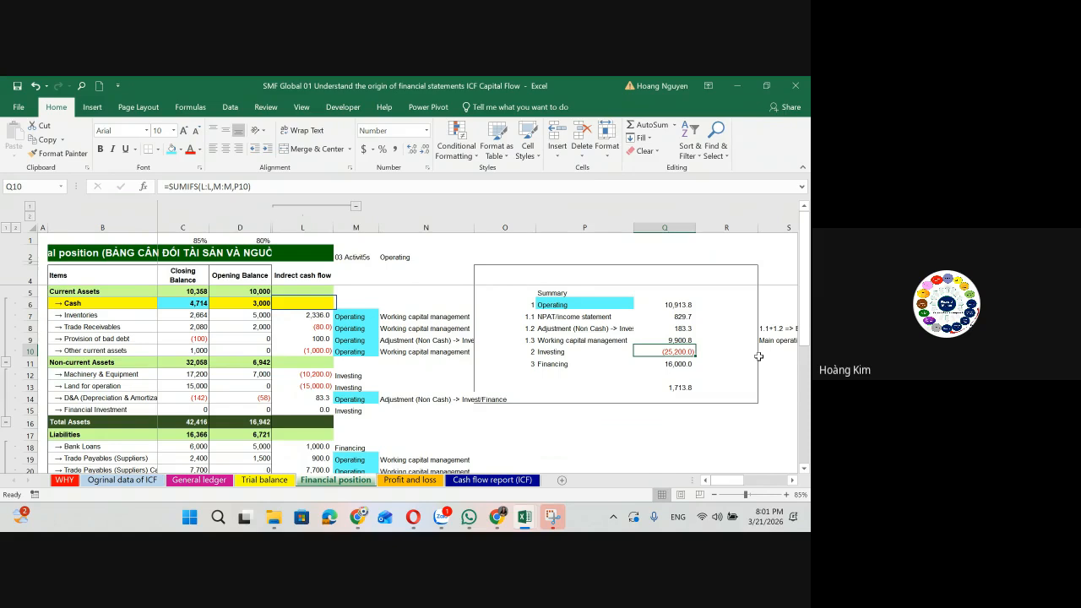
{"action": "key", "text": "Down"}
{"action": "key", "text": "Down"}
{"action": "key", "text": "Down"}
{"action": "key", "text": "F2"}
{"action": "key", "text": "Escape"}
{"action": "key", "text": "Up"}
{"action": "key", "text": "Up"}
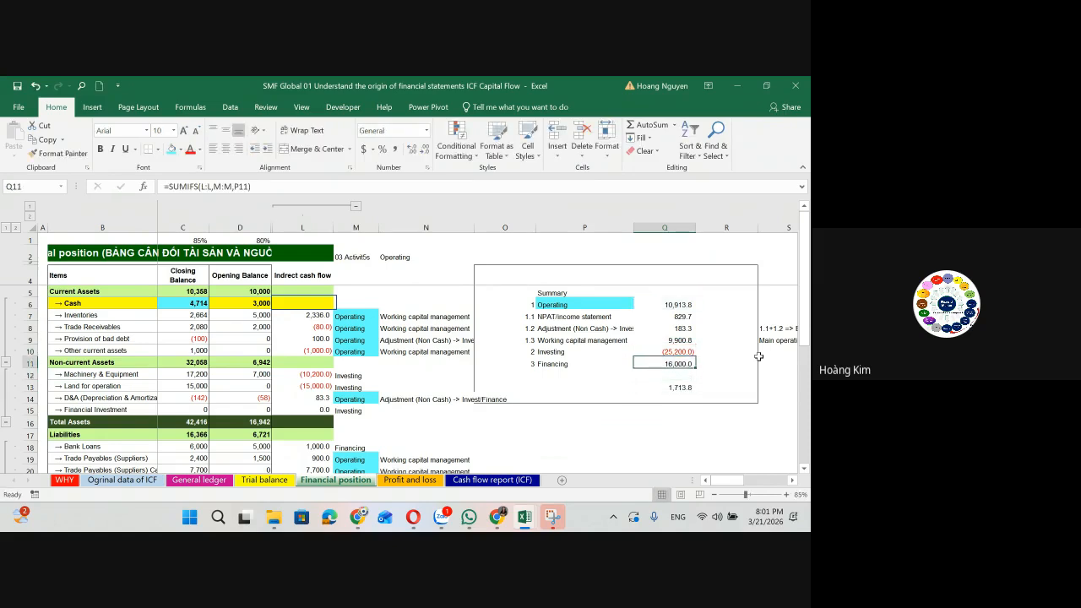
{"action": "key", "text": "Up"}
{"action": "key", "text": "Up"}
{"action": "key", "text": "Up"}
{"action": "key", "text": "Up"}
{"action": "key", "text": "Up"}
{"action": "key", "text": "F2"}
{"action": "key", "text": "Escape"}
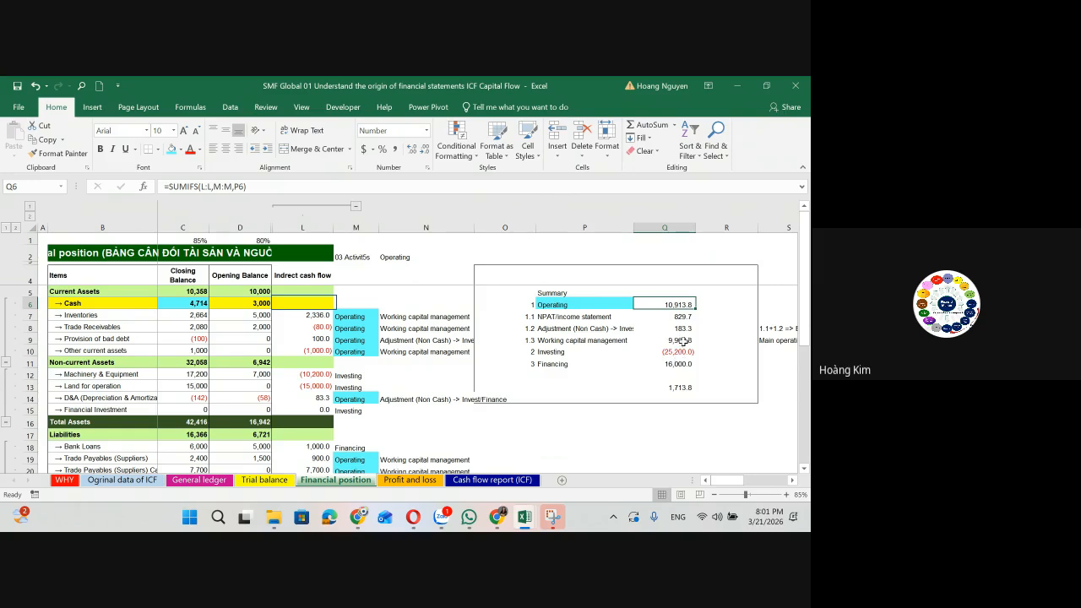
Step: Compare the working capital amount in Q9 with the indirect cash flows of inventories, trade receivables, trade payables and other liabilities
{"action": "key", "text": "Down"}
{"action": "key", "text": "Down"}
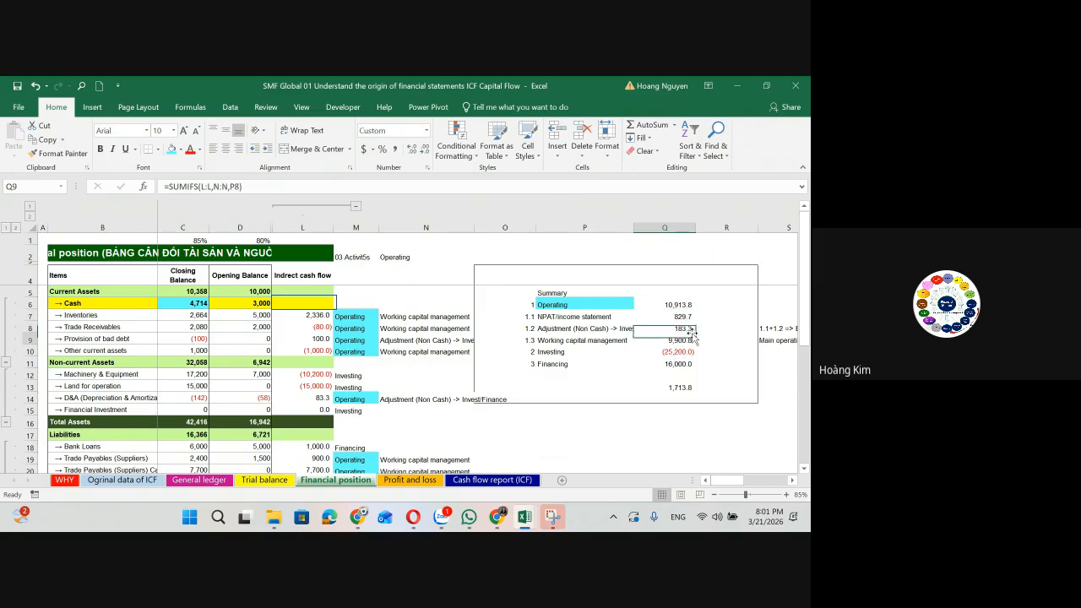
{"action": "key", "text": "Down"}
{"action": "left_click", "coordinate": [568, 342]}
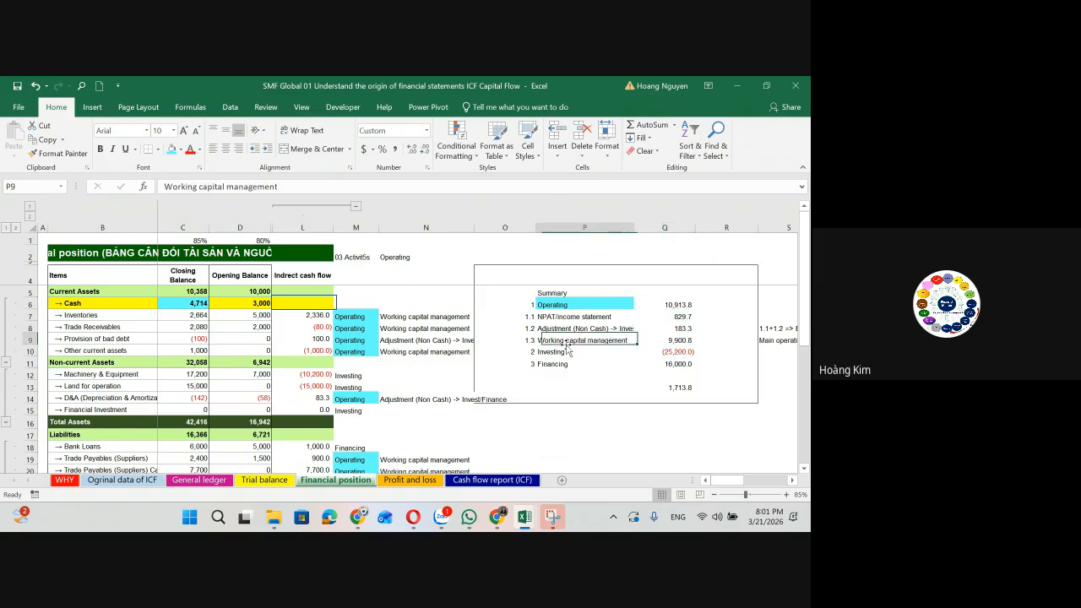
{"action": "left_click", "coordinate": [678, 341]}
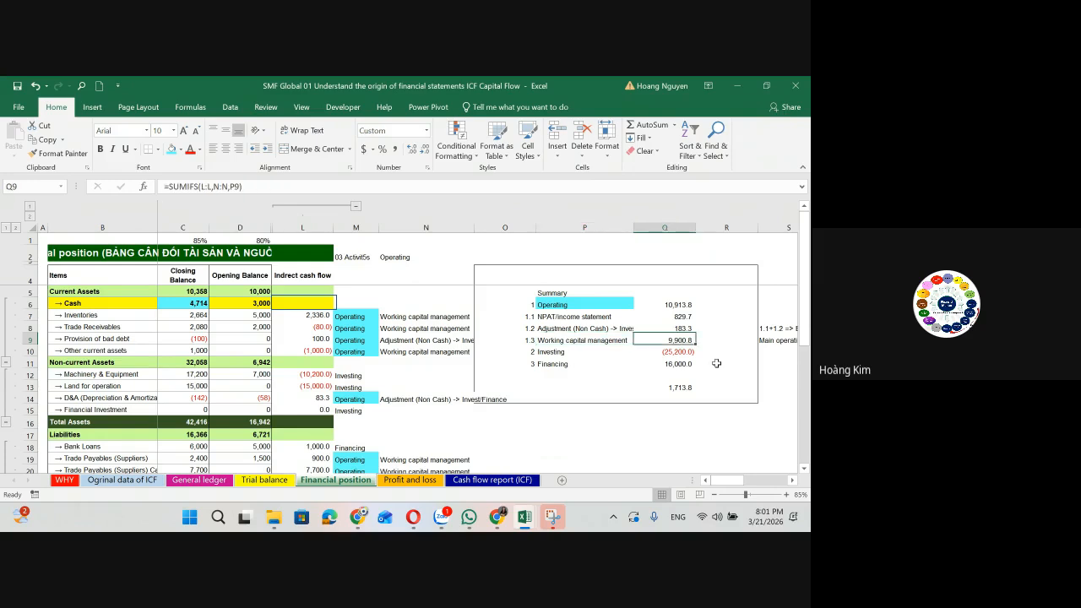
{"action": "scroll", "coordinate": [325, 341], "scroll_direction": "down", "scroll_amount": 2}
{"action": "scroll", "coordinate": [329, 317], "scroll_direction": "up", "scroll_amount": 2}
{"action": "left_click_drag", "start_coordinate": [320, 328], "coordinate": [325, 315]}
{"action": "scroll", "coordinate": [314, 424], "scroll_direction": "down", "scroll_amount": 1}
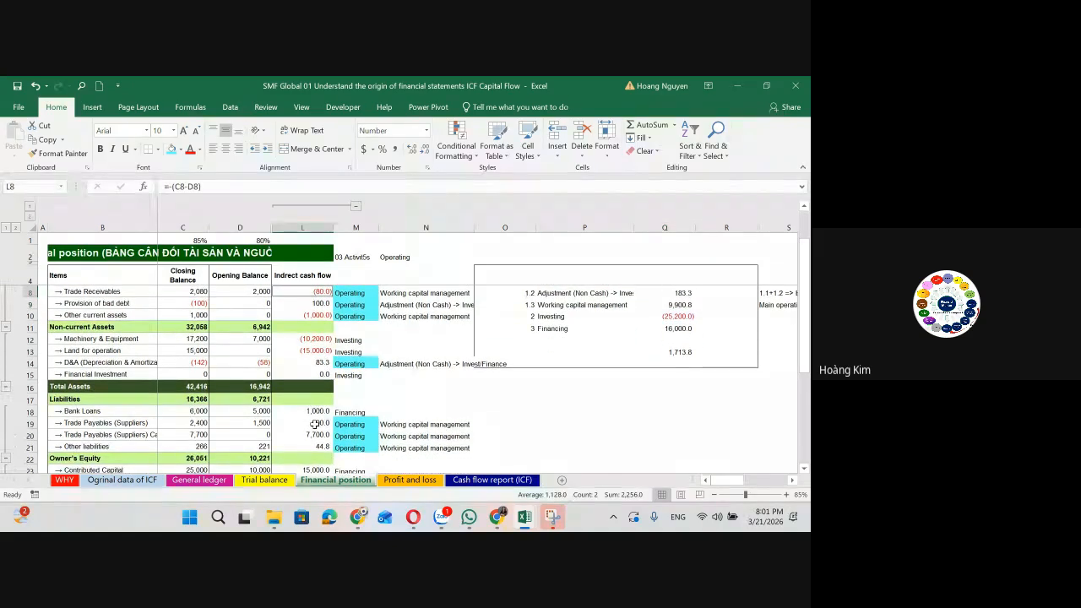
{"action": "left_click_drag", "start_coordinate": [314, 423], "coordinate": [318, 436]}
{"action": "scroll", "coordinate": [317, 436], "scroll_direction": "down", "scroll_amount": 1}
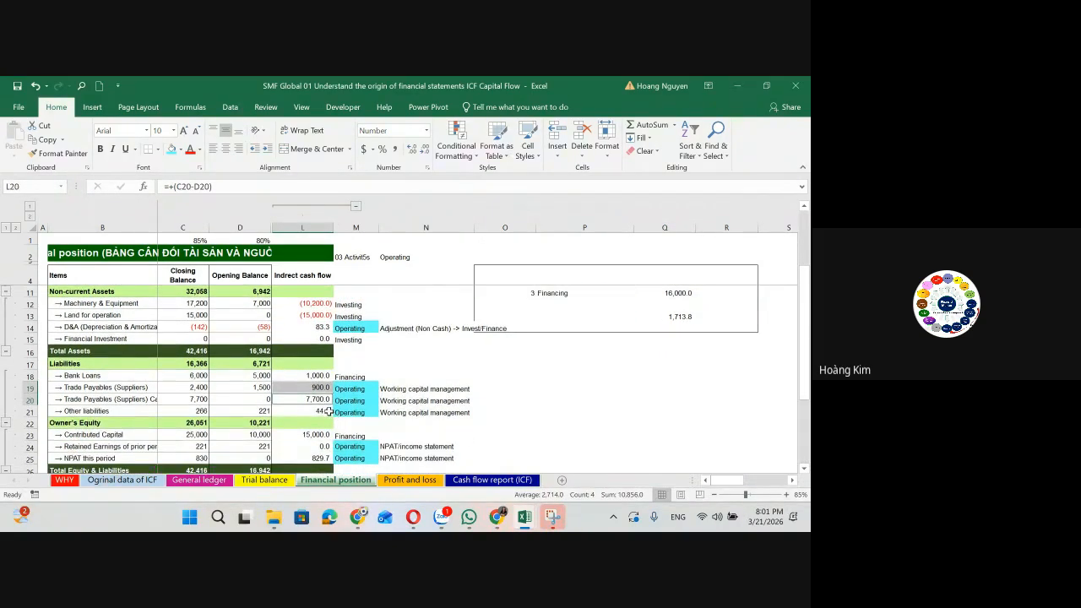
{"action": "left_click", "coordinate": [328, 411], "text": "ctrl"}
Step: Hide the ribbon to examine the classification of the Trade Payables (Suppliers) Capex line in row 20, and restore the ribbon
{"action": "left_click", "coordinate": [707, 85]}
{"action": "left_click", "coordinate": [712, 108]}
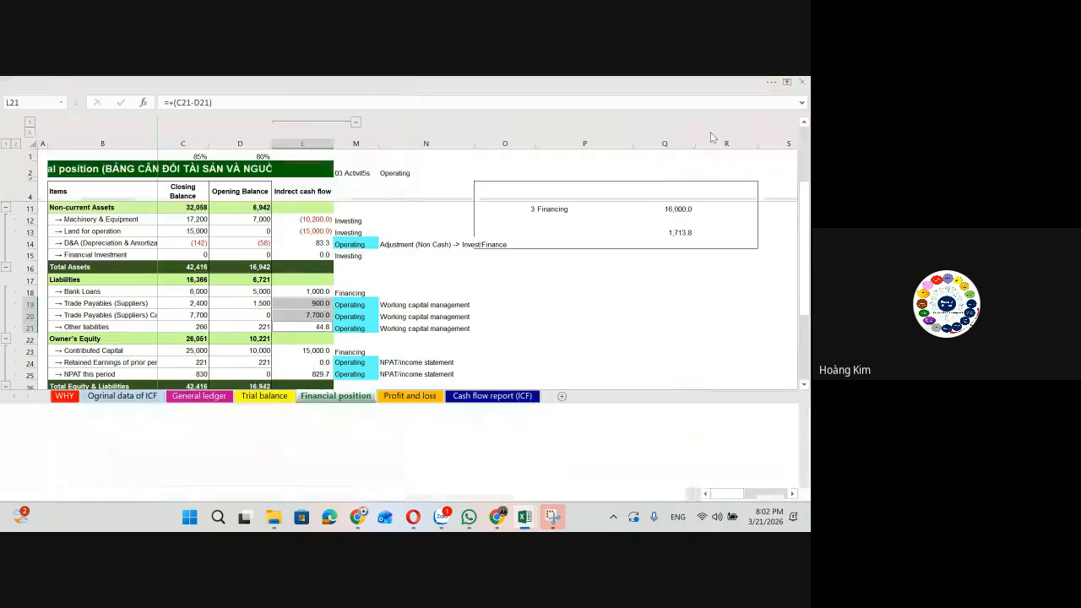
{"action": "scroll", "coordinate": [461, 335], "scroll_direction": "up", "scroll_amount": 2}
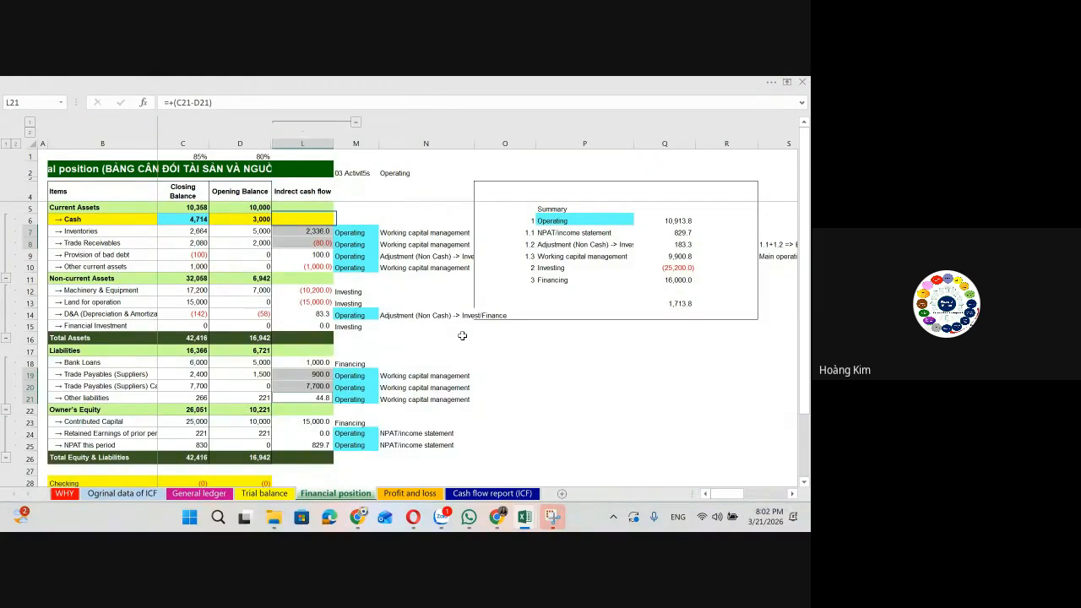
{"action": "left_click", "coordinate": [387, 387]}
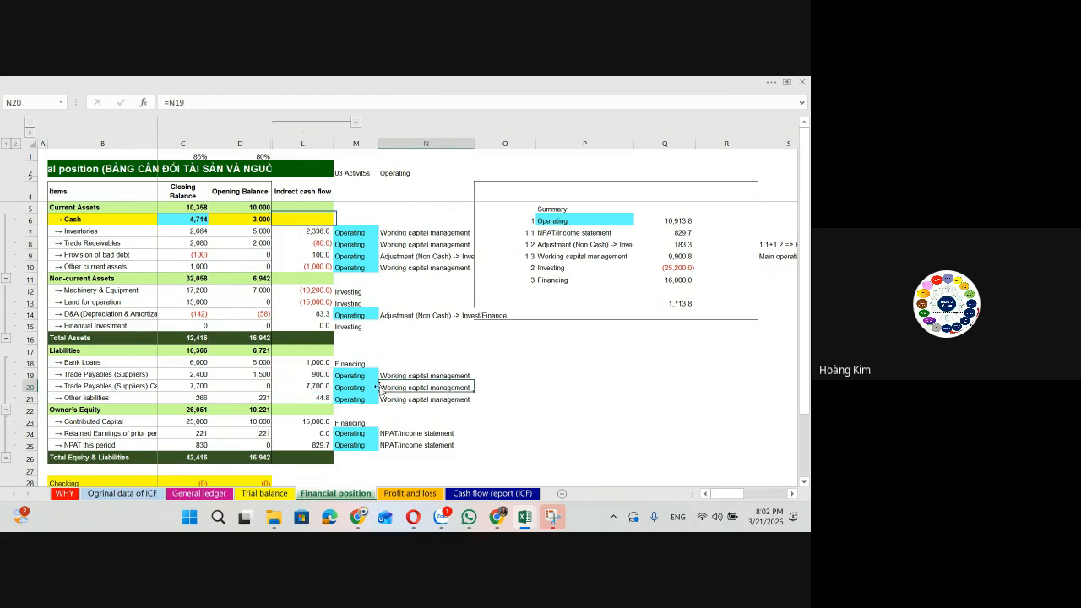
{"action": "left_click", "coordinate": [144, 383]}
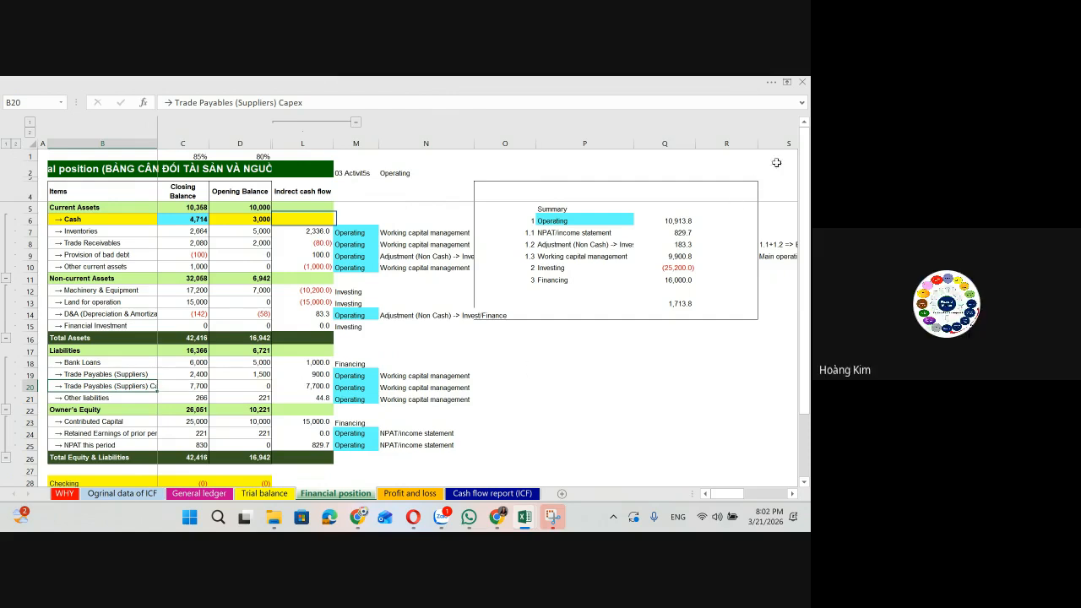
{"action": "left_click", "coordinate": [786, 82]}
{"action": "left_click", "coordinate": [732, 200]}
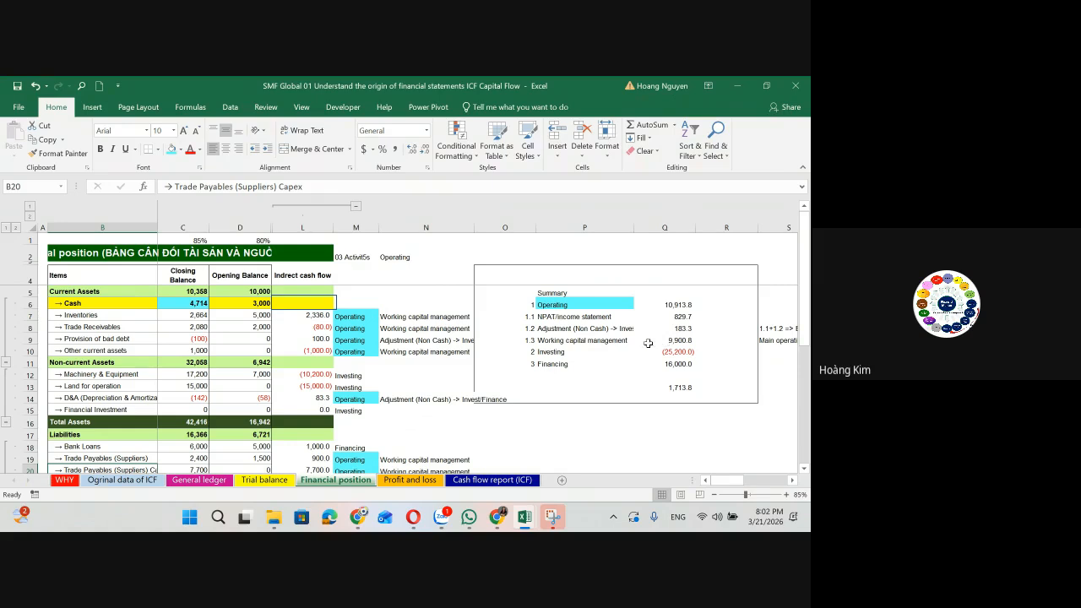
Step: Move the Investing, Financing and total block O10:R14 down three rows so it starts at O13
{"action": "left_click", "coordinate": [602, 340]}
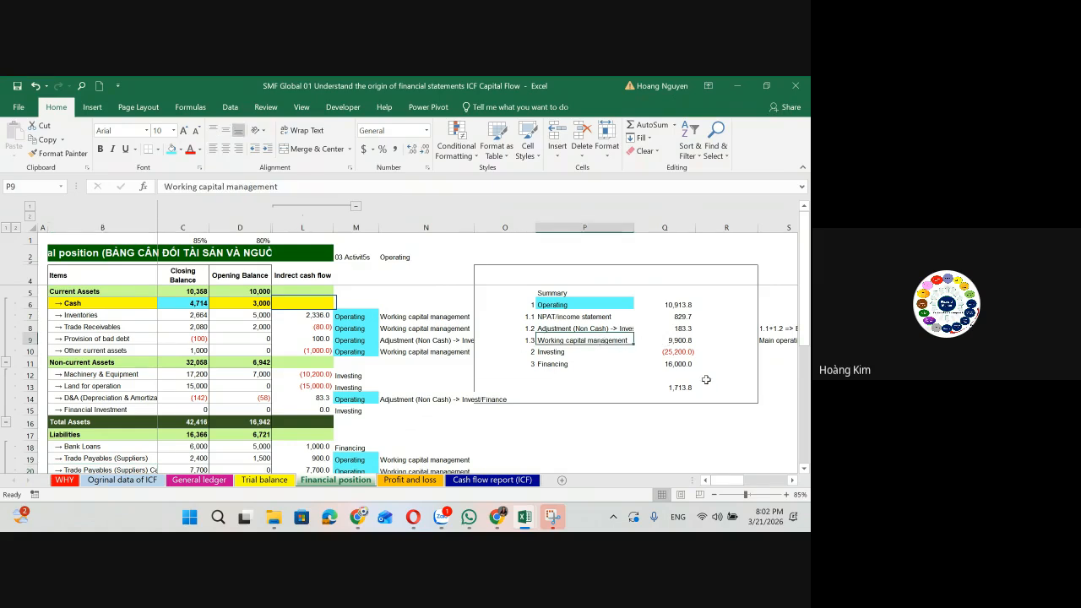
{"action": "key", "text": "Right"}
{"action": "key", "text": "Right"}
{"action": "key", "text": "Right"}
{"action": "key", "text": "Right"}
{"action": "key", "text": "Right"}
{"action": "key", "text": "Left"}
{"action": "key", "text": "Left"}
{"action": "key", "text": "Left"}
{"action": "key", "text": "Left"}
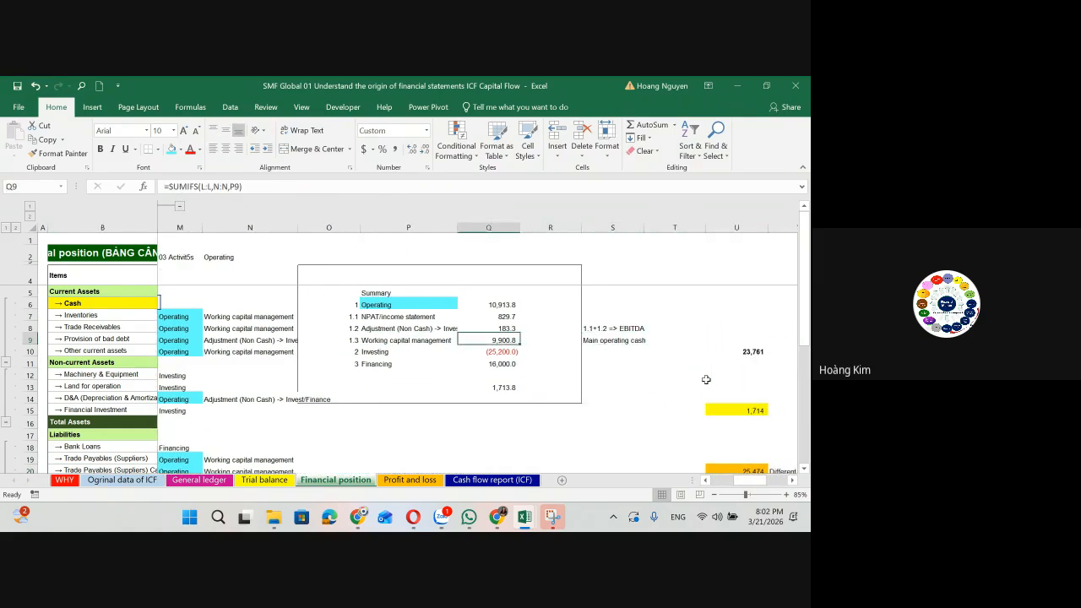
{"action": "key", "text": "Left"}
{"action": "key", "text": "Down"}
{"action": "key", "text": "Left"}
{"action": "key", "text": "shift+Right"}
{"action": "key", "text": "shift+Right"}
{"action": "key", "text": "shift+Right"}
{"action": "key", "text": "shift+Right"}
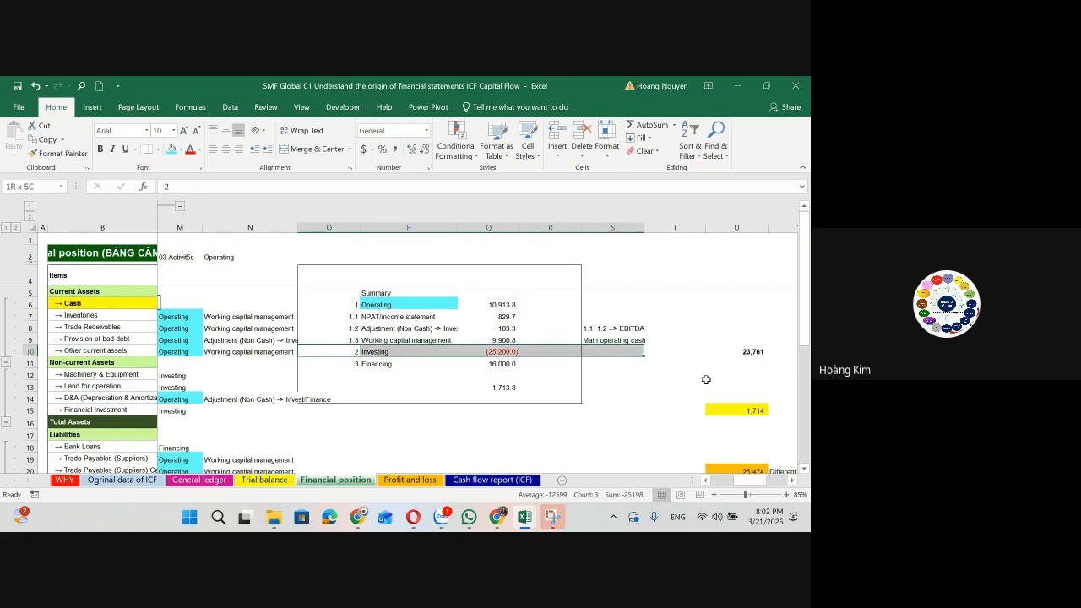
{"action": "key", "text": "shift+Left"}
{"action": "key", "text": "shift+Down"}
{"action": "key", "text": "shift+Down"}
{"action": "key", "text": "shift+Down"}
{"action": "key", "text": "shift+Down"}
{"action": "key", "text": "ctrl+c"}
{"action": "key", "text": "Down"}
{"action": "key", "text": "Down"}
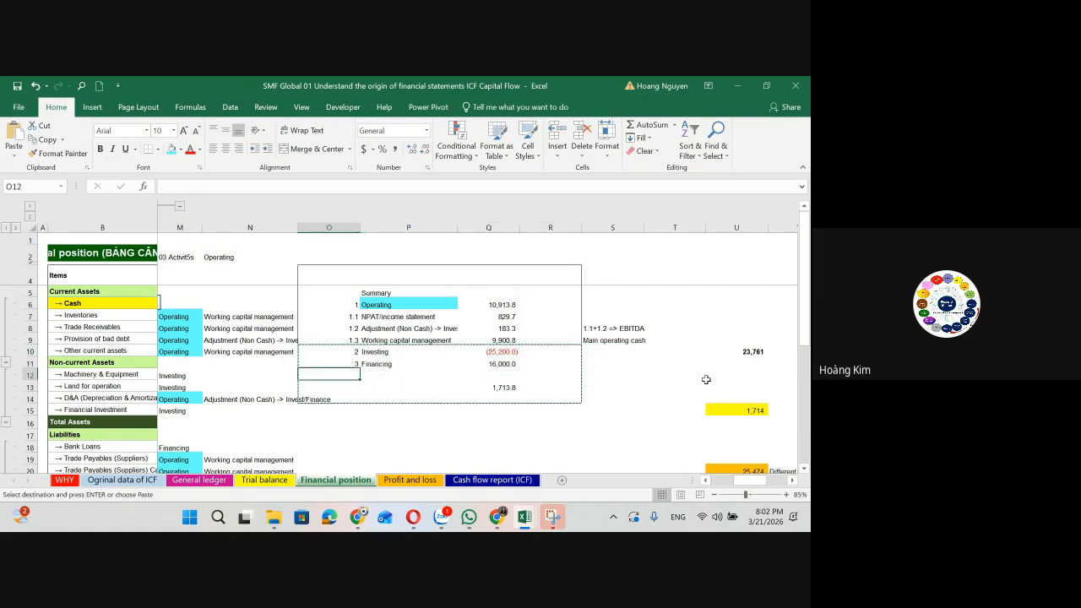
{"action": "key", "text": "Down"}
{"action": "key", "text": "ctrl+v"}
Step: Enter the working capital sub-item labels AR, InV and AP in cells P10:P12
{"action": "key", "text": "Right"}
{"action": "key", "text": "Up"}
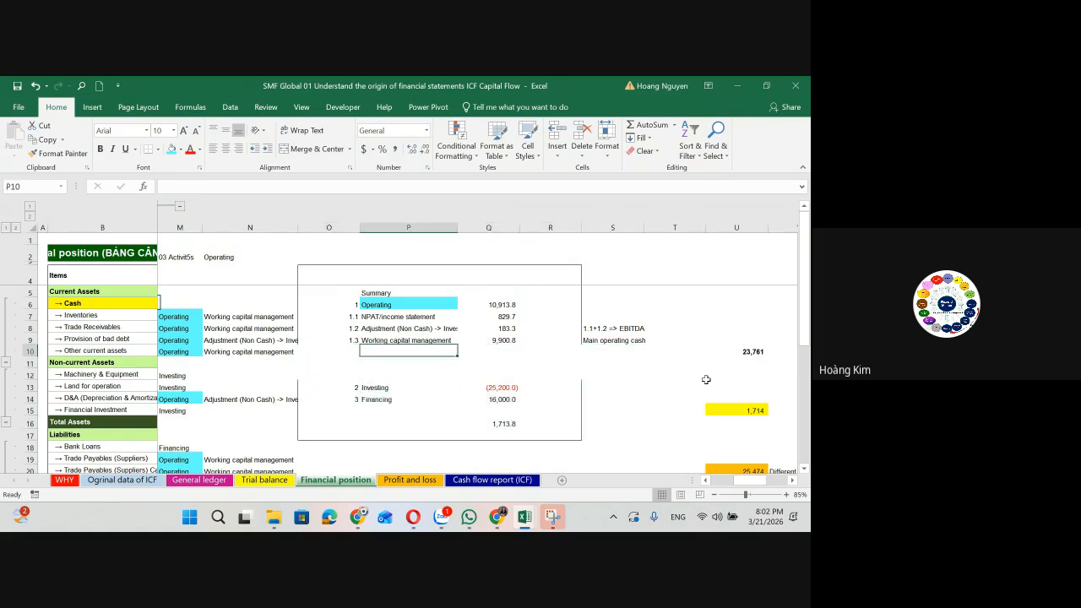
{"action": "type", "text": "AP"}
{"action": "key", "text": "BackSpace"}
{"action": "type", "text": "R"}
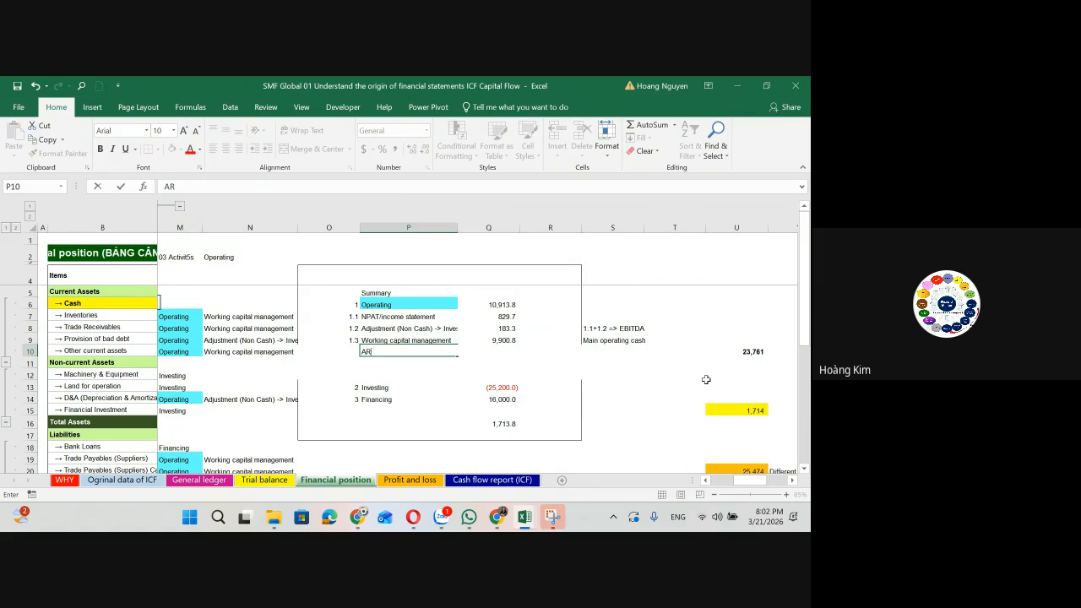
{"action": "key", "text": "Return"}
{"action": "type", "text": "Investing"}
{"action": "key", "text": "Return"}
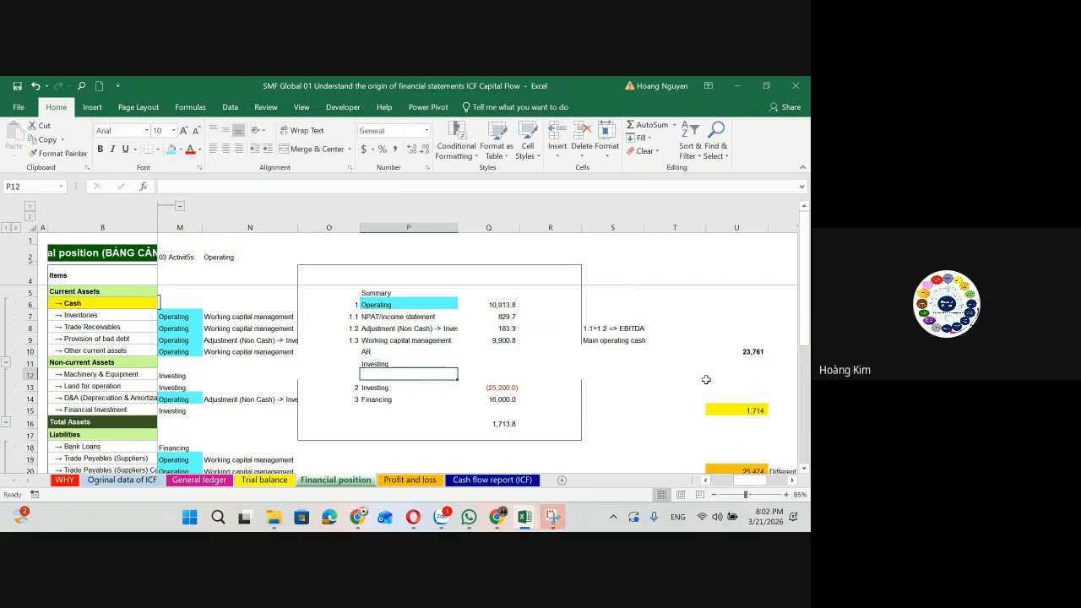
{"action": "key", "text": "Up"}
{"action": "type", "text": "InV"}
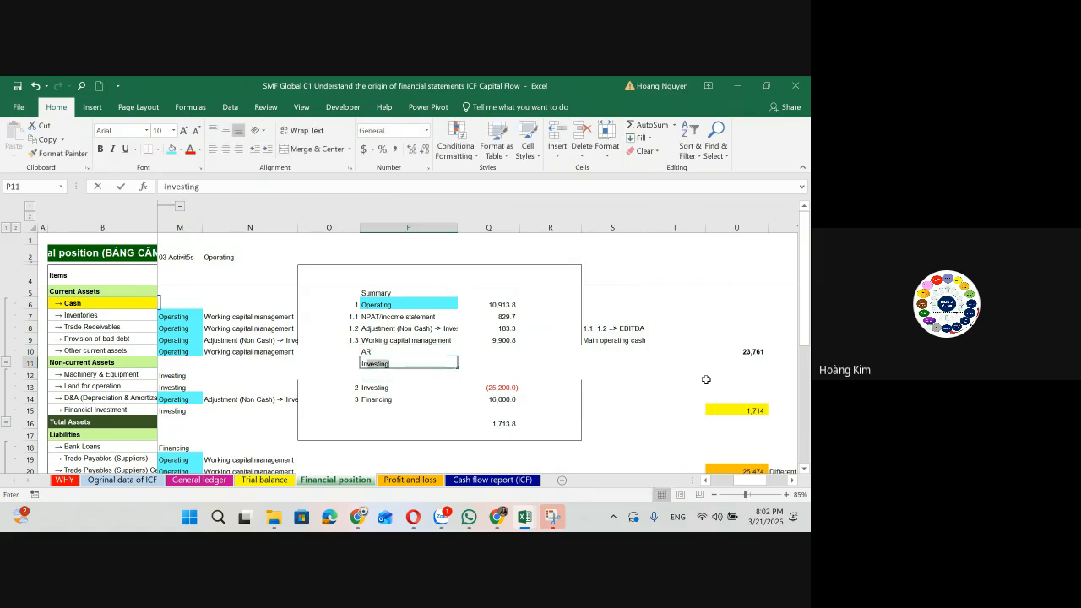
{"action": "key", "text": "BackSpace"}
{"action": "key", "text": "Return"}
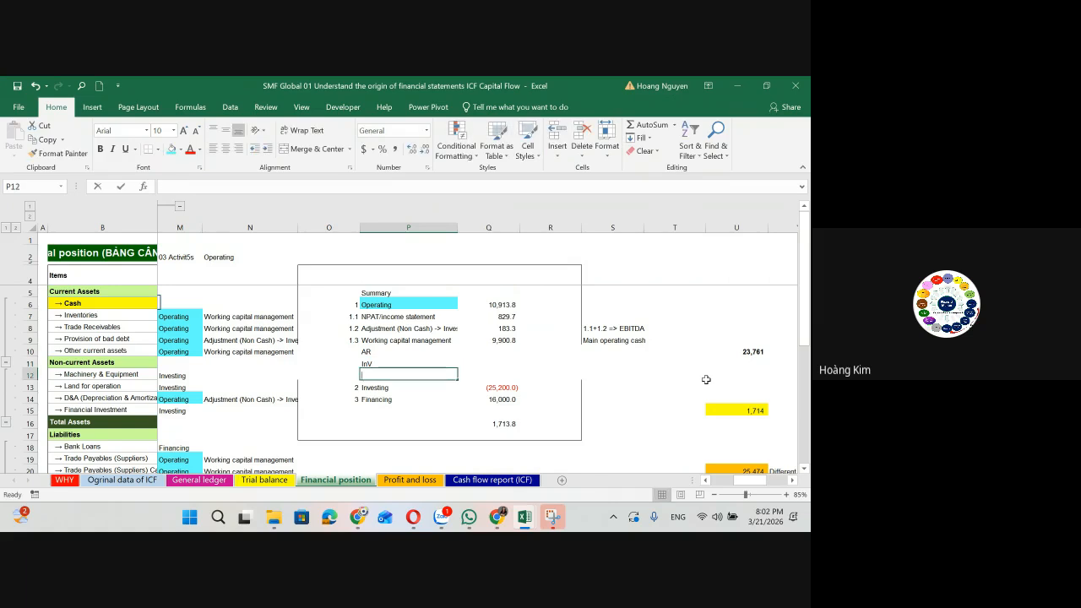
{"action": "type", "text": "AP"}
{"action": "key", "text": "Return"}
Step: Move the Investing, Financing and total block down one row to O14 and enter the label Other in P13
{"action": "key", "text": "Left"}
{"action": "key", "text": "shift+Right"}
{"action": "key", "text": "shift+Right"}
{"action": "key", "text": "shift+Right"}
{"action": "key", "text": "shift+Down"}
{"action": "key", "text": "shift+Down"}
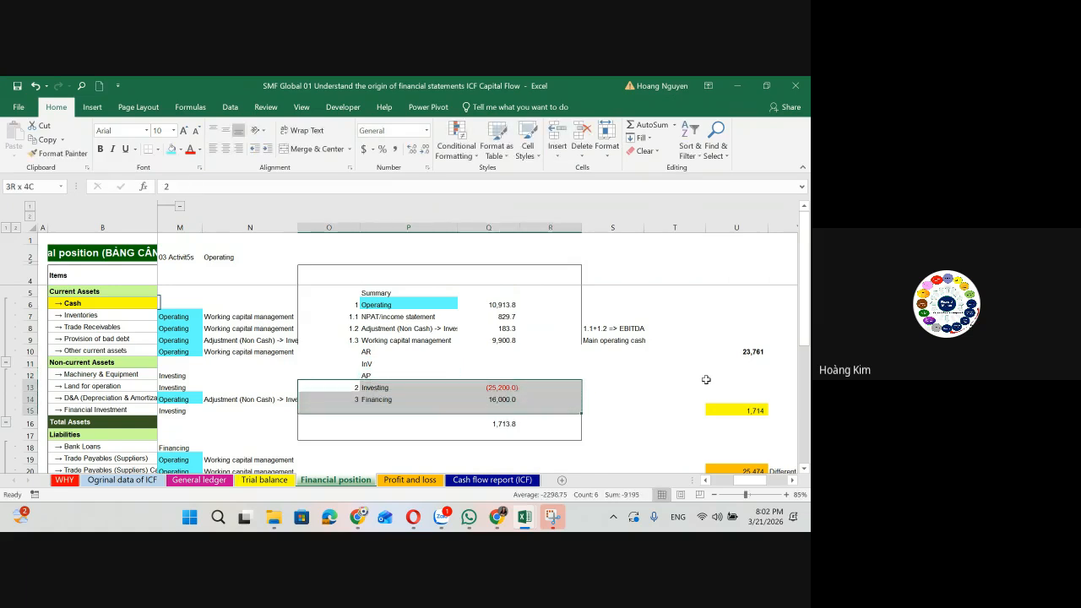
{"action": "key", "text": "shift+Down"}
{"action": "key", "text": "shift+Down"}
{"action": "key", "text": "shift+Down"}
{"action": "key", "text": "shift+Up"}
{"action": "key", "text": "ctrl+x"}
{"action": "key", "text": "Down"}
{"action": "key", "text": "ctrl+v"}
{"action": "key", "text": "Right"}
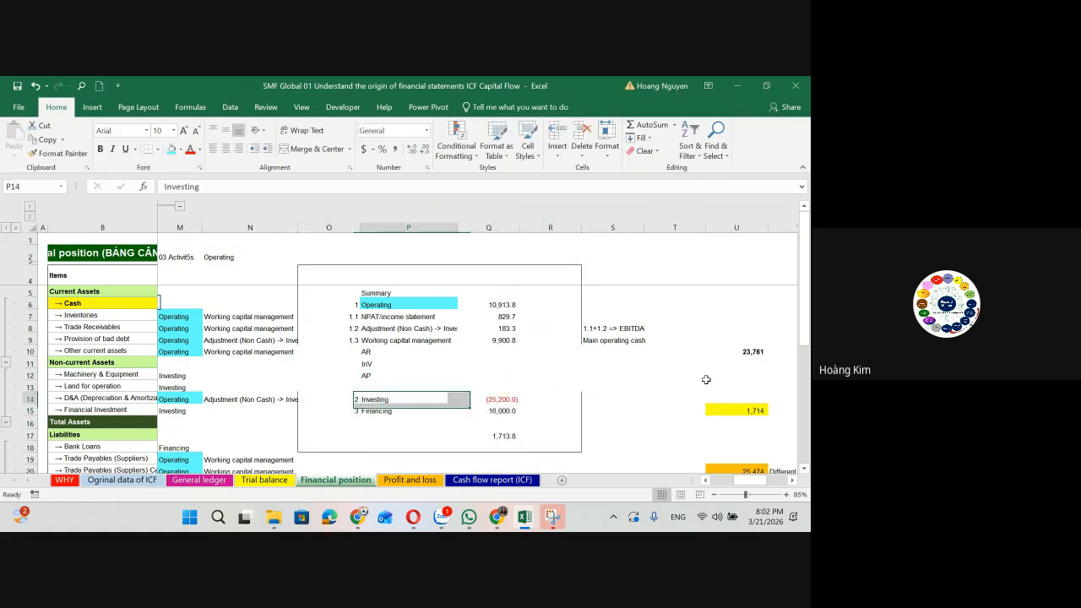
{"action": "key", "text": "Up"}
{"action": "type", "text": "Other"}
{"action": "key", "text": "Return"}
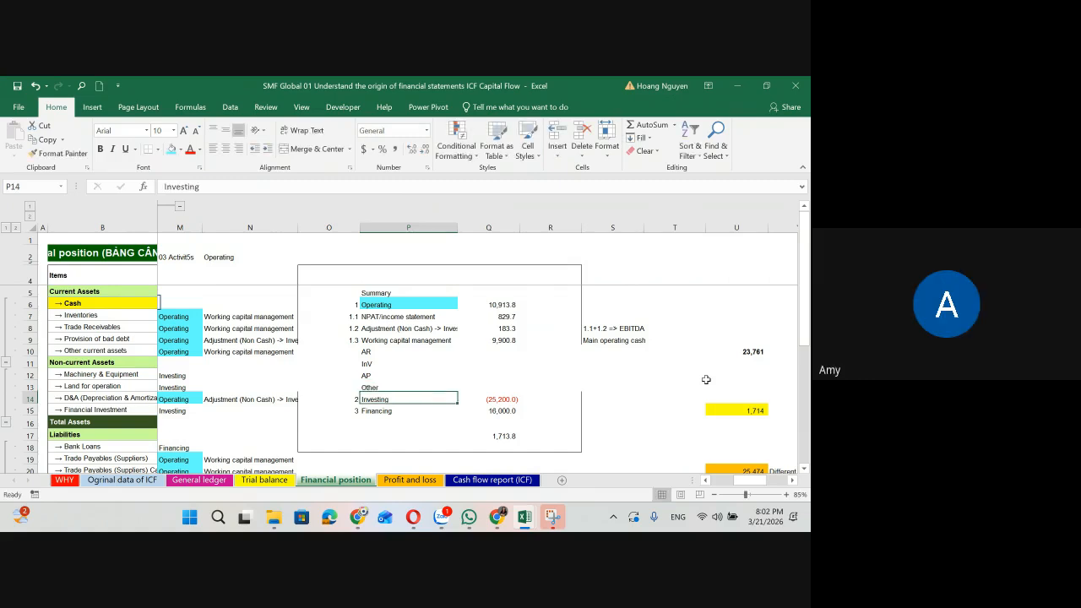
Step: Indent the working capital sub-item labels in P10:P13 and save the workbook
{"action": "key", "text": "Up"}
{"action": "key", "text": "Up"}
{"action": "key", "text": "Up"}
{"action": "key", "text": "Up"}
{"action": "key", "text": "shift+Down"}
{"action": "key", "text": "shift+Down"}
{"action": "key", "text": "shift+Down"}
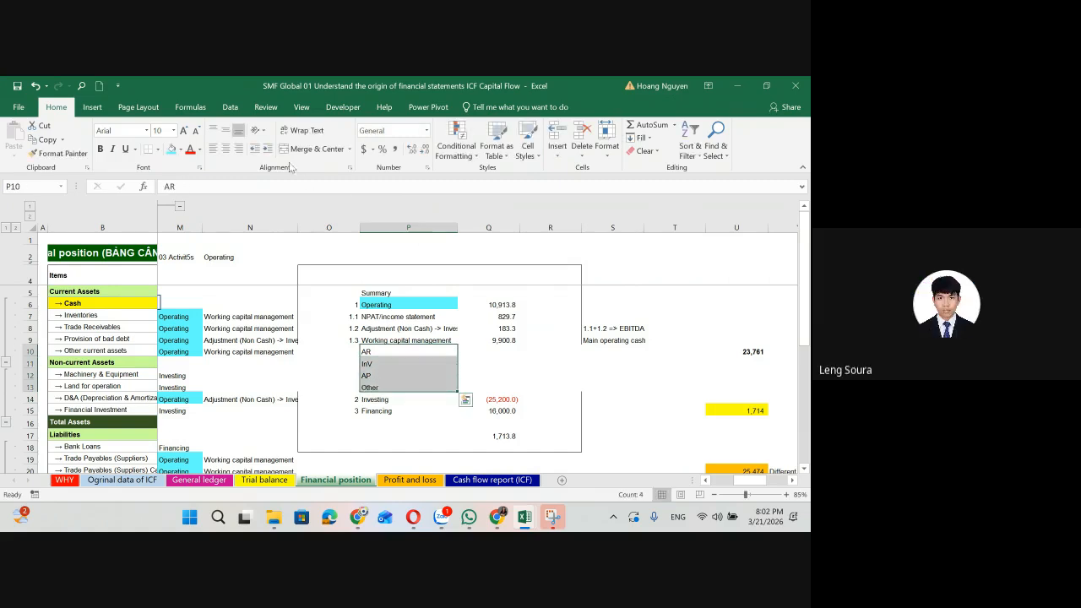
{"action": "left_click", "coordinate": [267, 148]}
{"action": "left_click", "coordinate": [552, 384]}
{"action": "key", "text": "ctrl+s"}
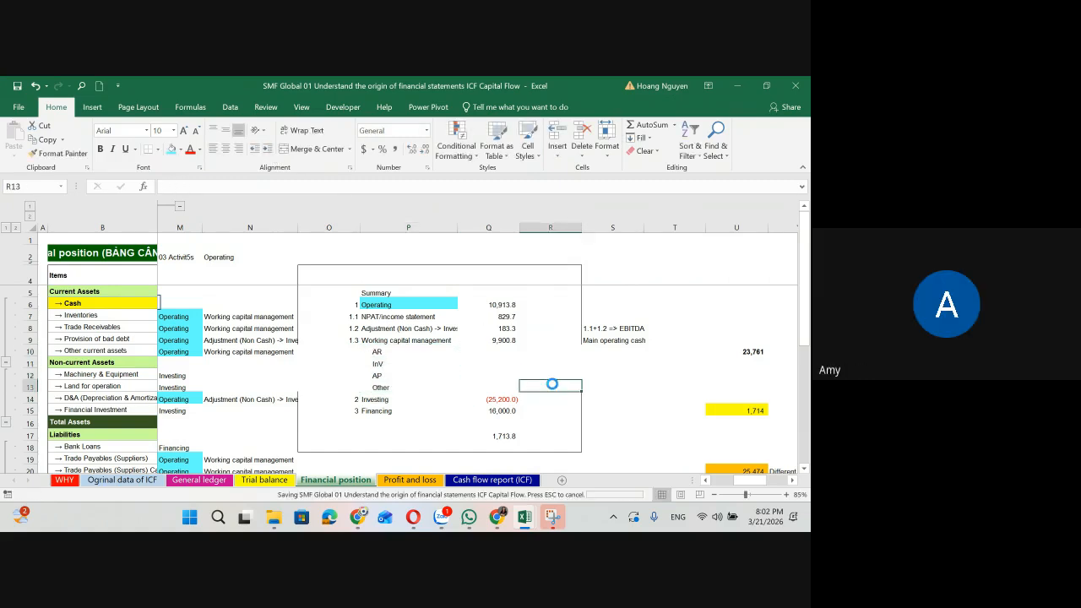
Step: Switch to the Google Meet call to check its participants and chat, returning to it after a brief look at the workbook
{"action": "left_click", "coordinate": [358, 516]}
{"action": "left_click", "coordinate": [289, 444]}
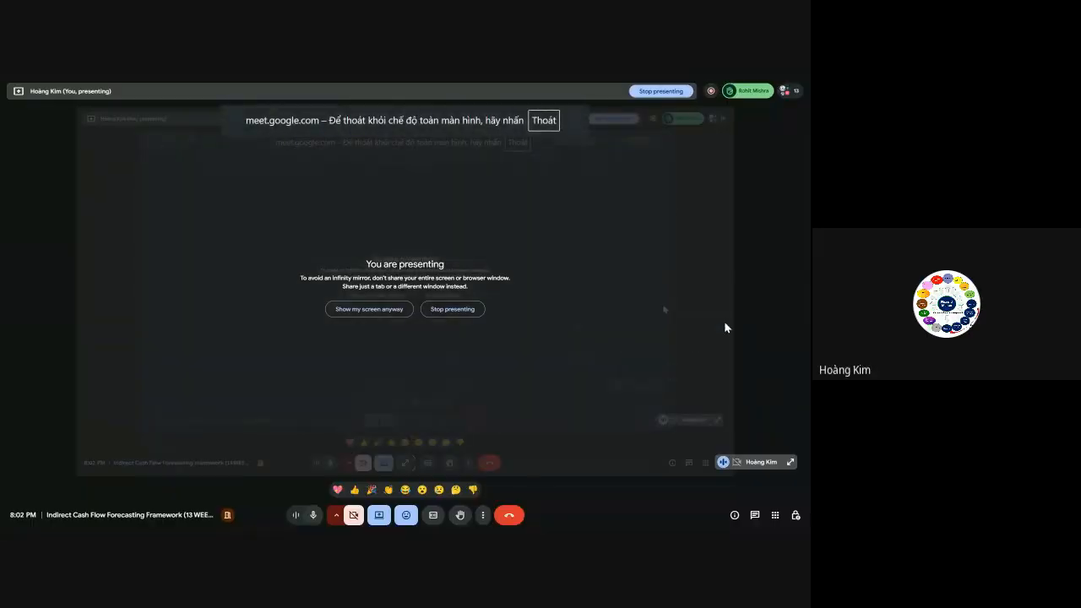
{"action": "left_click", "coordinate": [783, 91]}
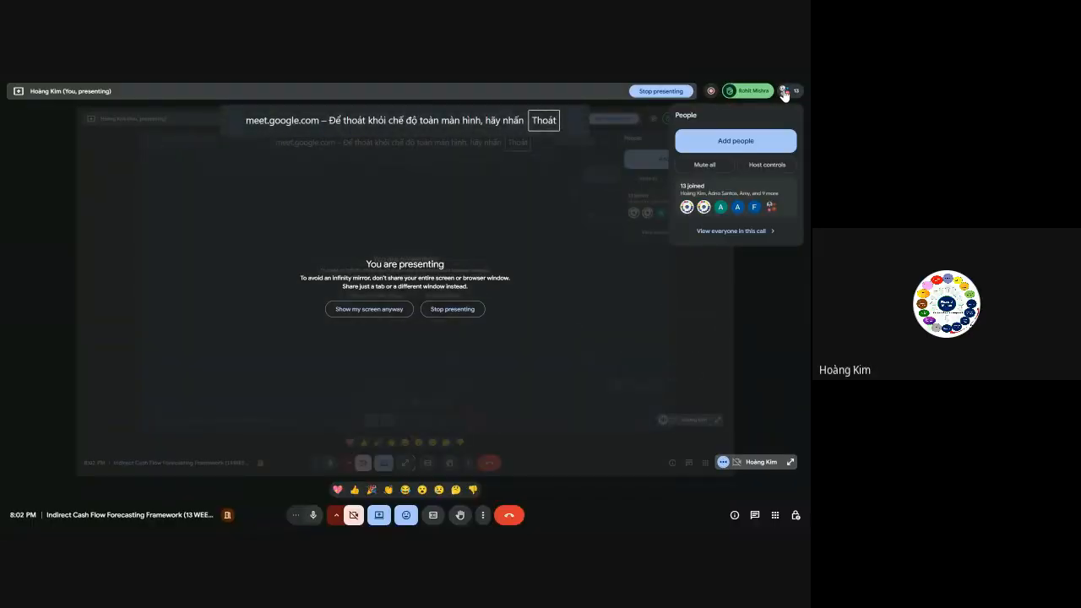
{"action": "left_click", "coordinate": [754, 515]}
{"action": "key", "text": "alt+Tab"}
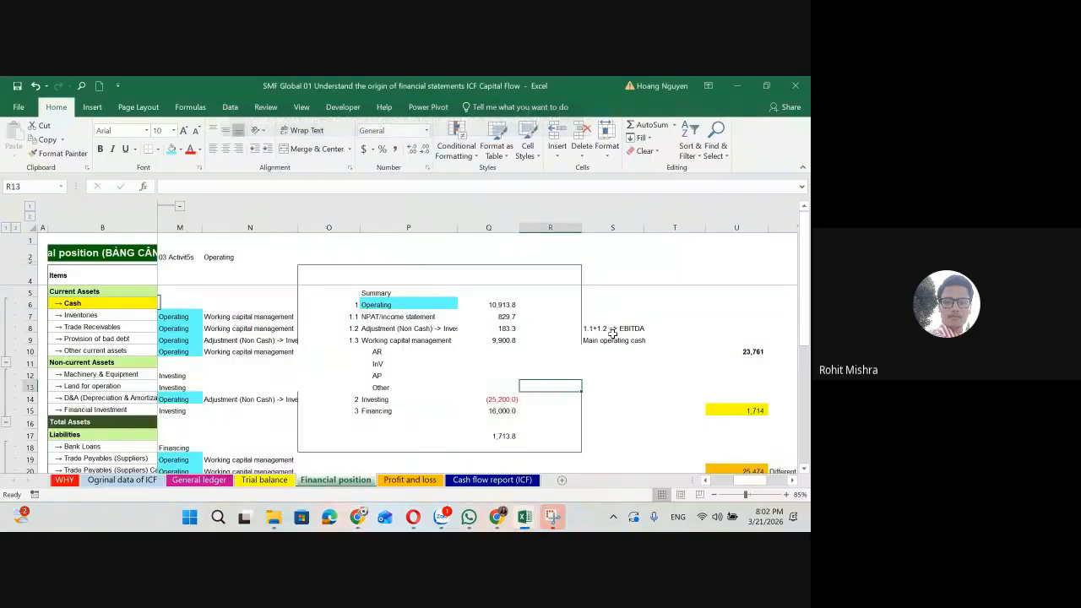
{"action": "key", "text": "alt+Tab"}
{"action": "left_click", "coordinate": [790, 119]}
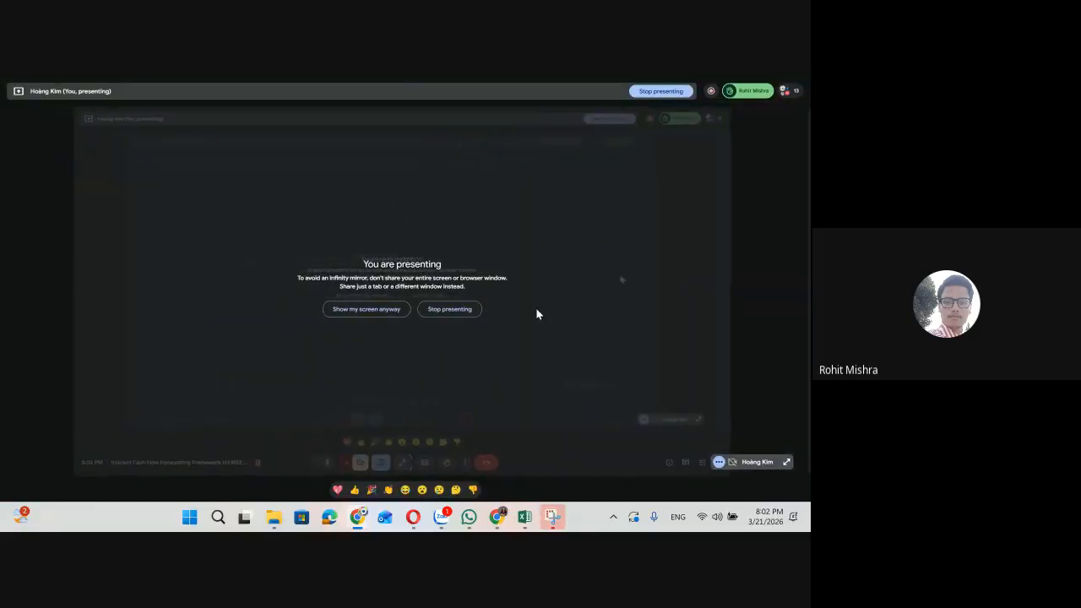
Step: Return to the workbook and put an outline border around the cash flow summary block O4:R18
{"action": "key", "text": "alt+Tab"}
{"action": "left_click_drag", "start_coordinate": [314, 273], "coordinate": [570, 456]}
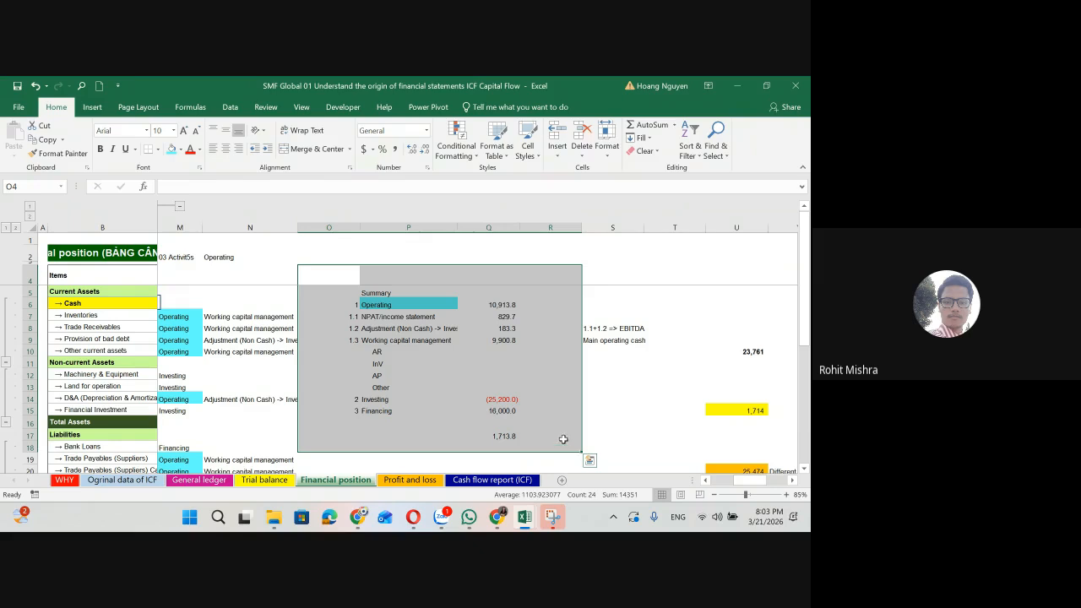
{"action": "left_click", "coordinate": [561, 435]}
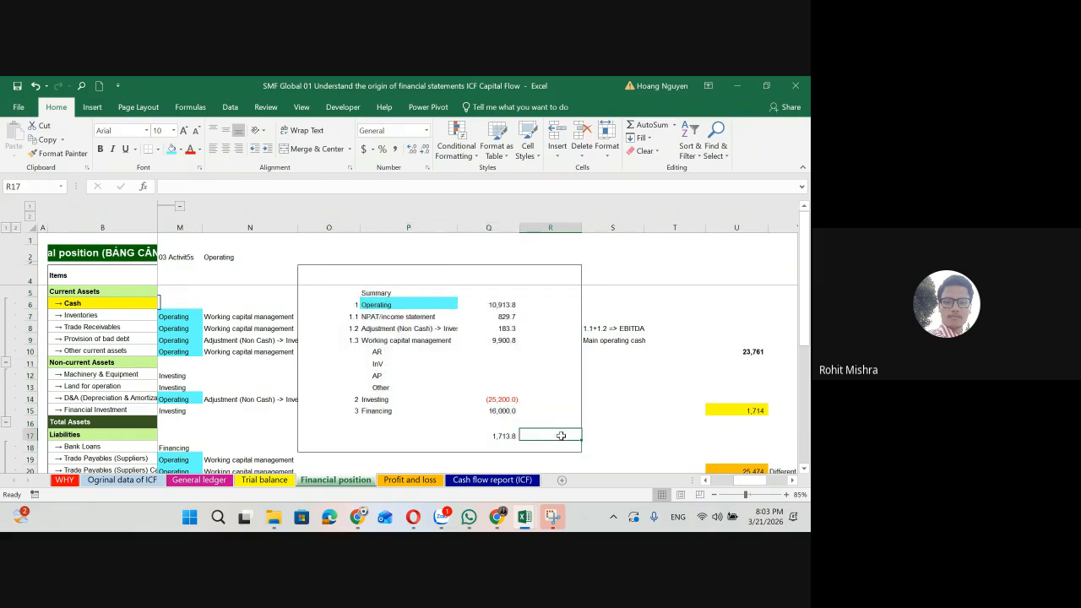
{"action": "scroll", "coordinate": [751, 478], "scroll_direction": "right", "scroll_amount": 1}
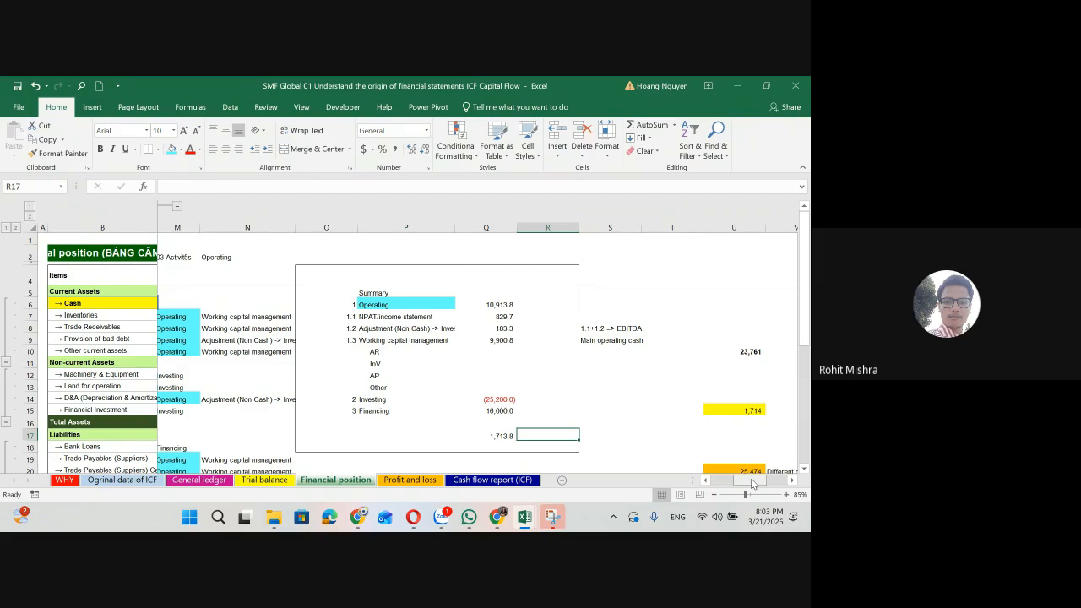
{"action": "scroll", "coordinate": [750, 478], "scroll_direction": "left", "scroll_amount": 3}
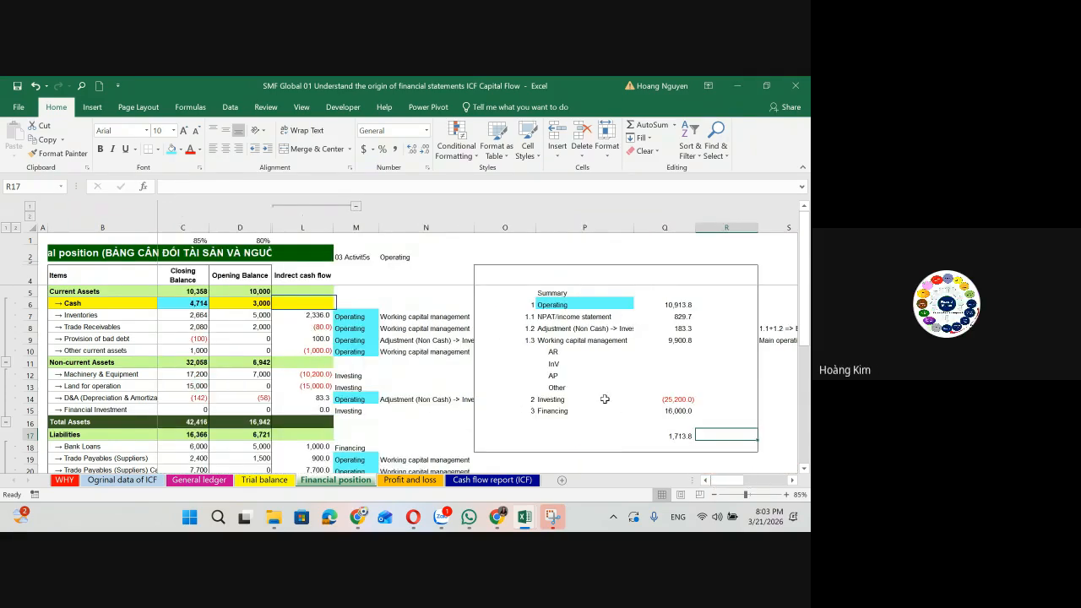
{"action": "left_click", "coordinate": [605, 399]}
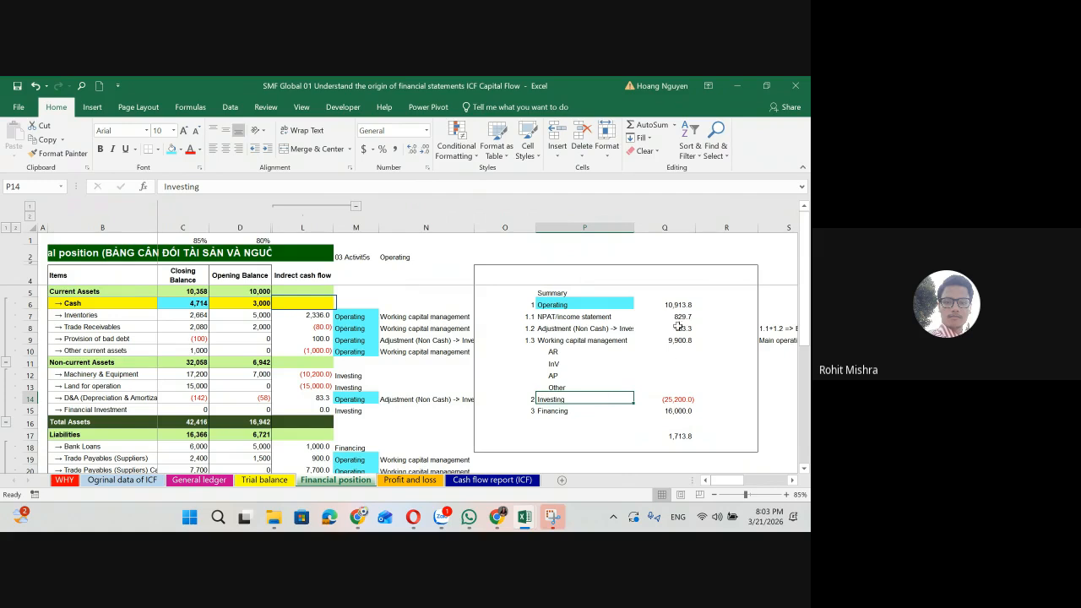
Step: Enter the bold header Indirect cash flow in cell Q5 above the summary amounts and save the workbook
{"action": "left_click", "coordinate": [681, 292]}
{"action": "type", "text": "Indree"}
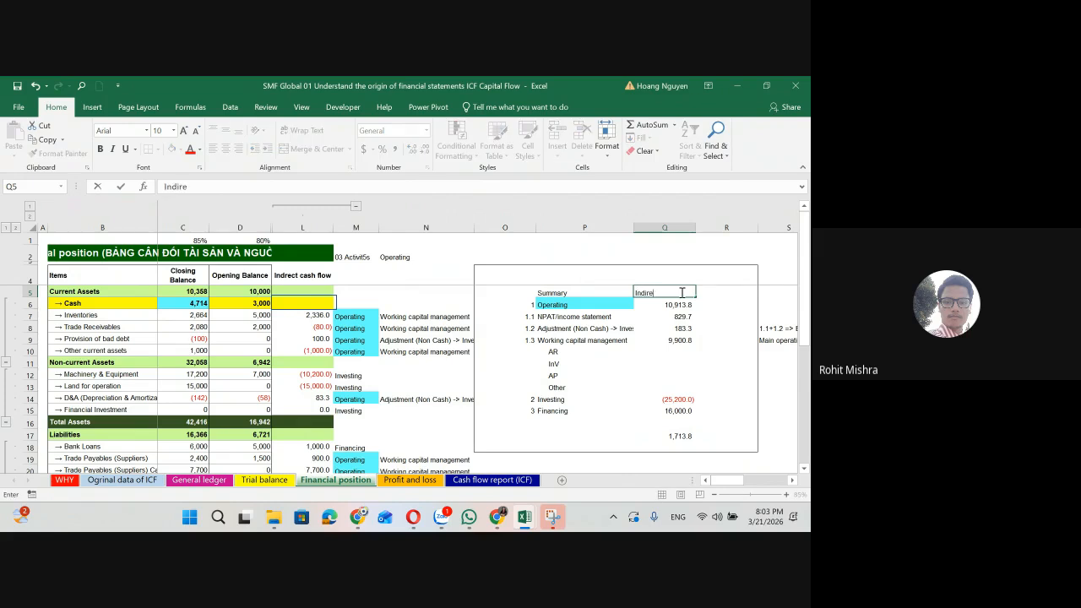
{"action": "type", "text": "ct cash flow"}
{"action": "key", "text": "Return"}
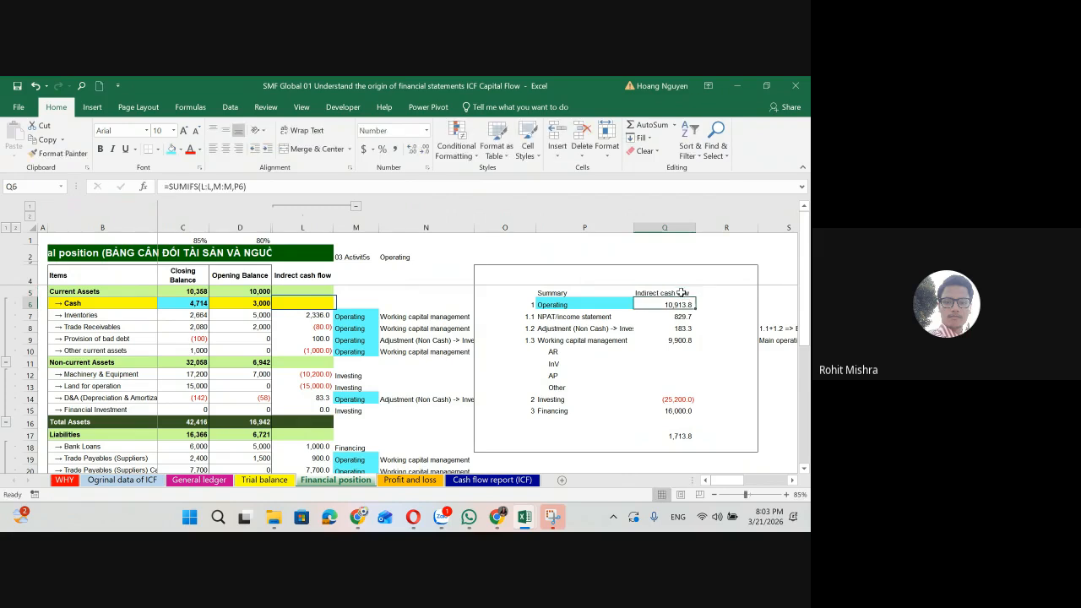
{"action": "left_click", "coordinate": [681, 292]}
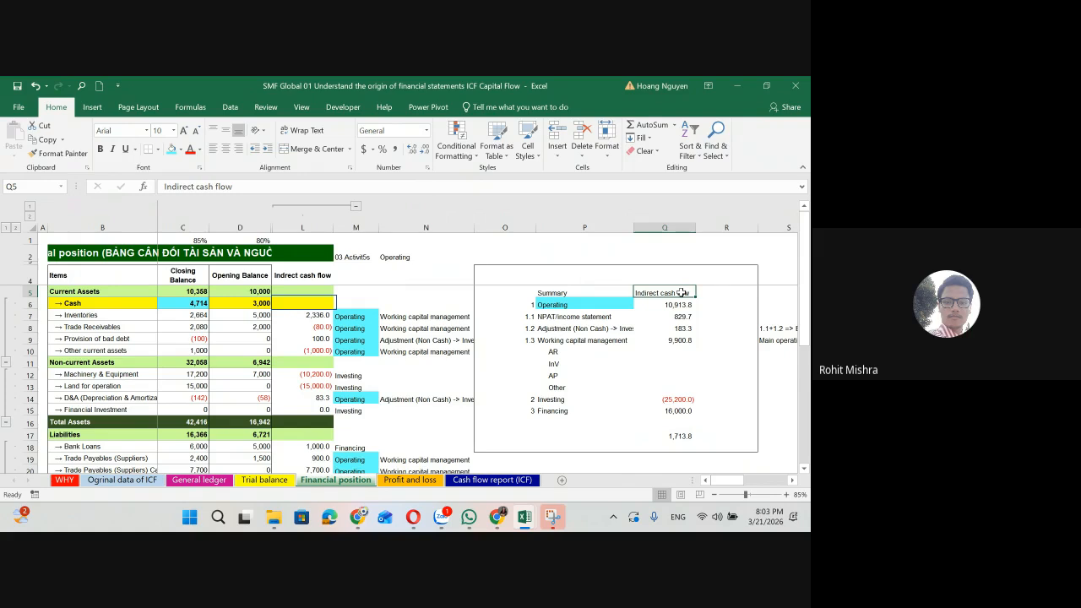
{"action": "key", "text": "ctrl+b"}
{"action": "key", "text": "ctrl+s"}
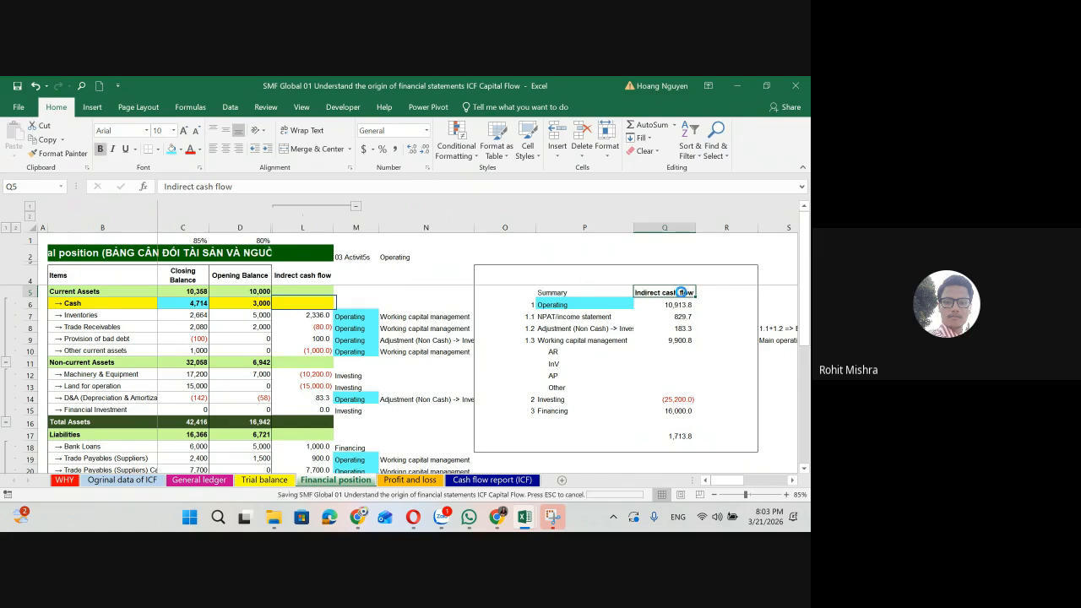
{"action": "key", "text": "Down"}
Step: Enter the note => Future in cell R5 beside the Indirect cash flow header
{"action": "left_click", "coordinate": [713, 292]}
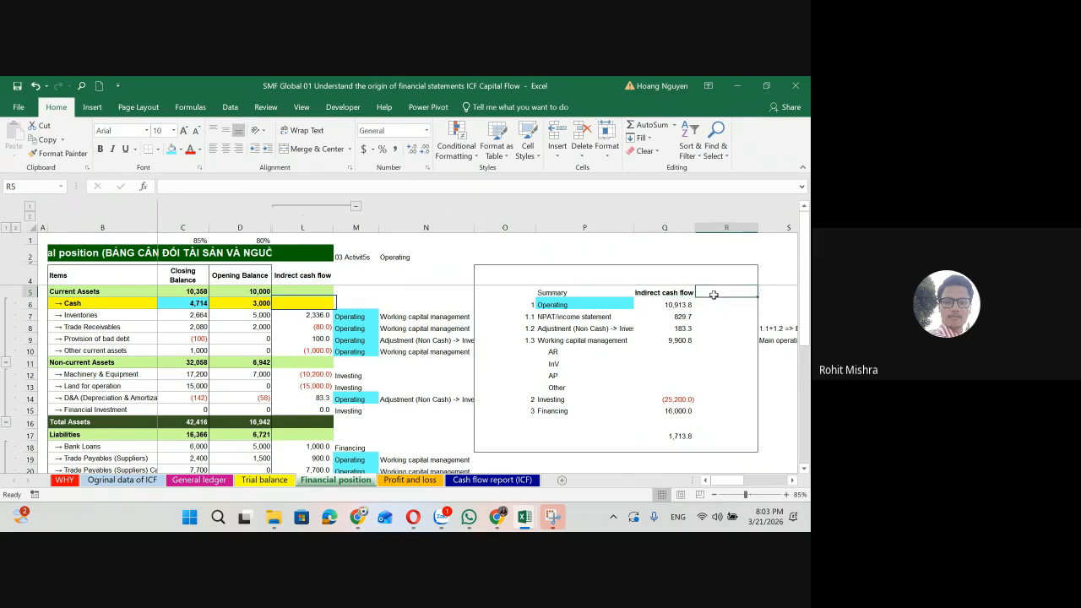
{"action": "type", "text": "'=> Funt"}
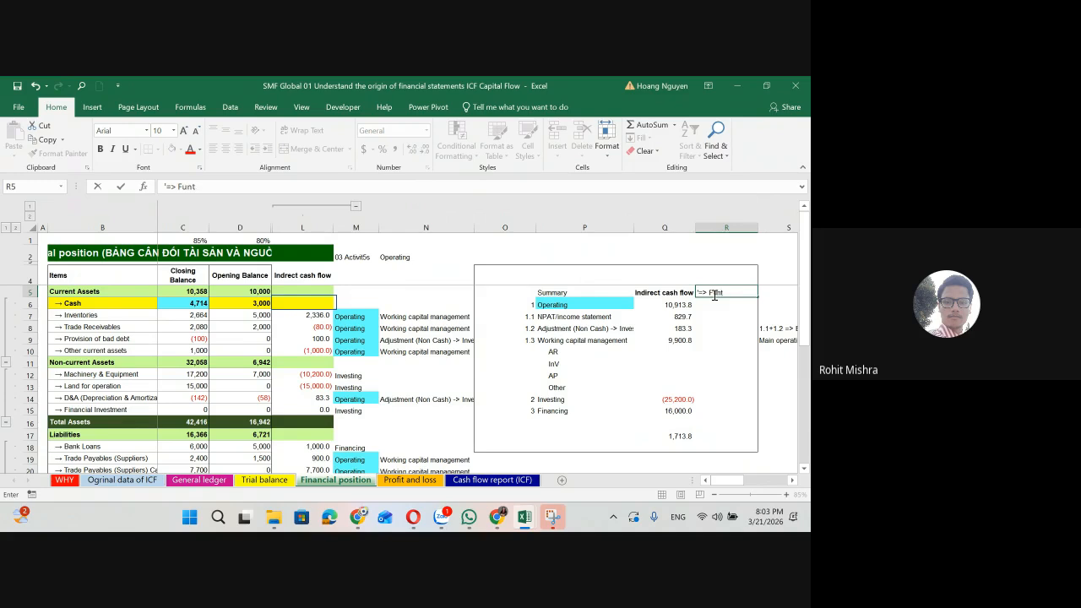
{"action": "key", "text": "BackSpace"}
{"action": "key", "text": "BackSpace"}
{"action": "key", "text": "BackSpace"}
{"action": "type", "text": "ture"}
{"action": "key", "text": "ctrl+Return"}
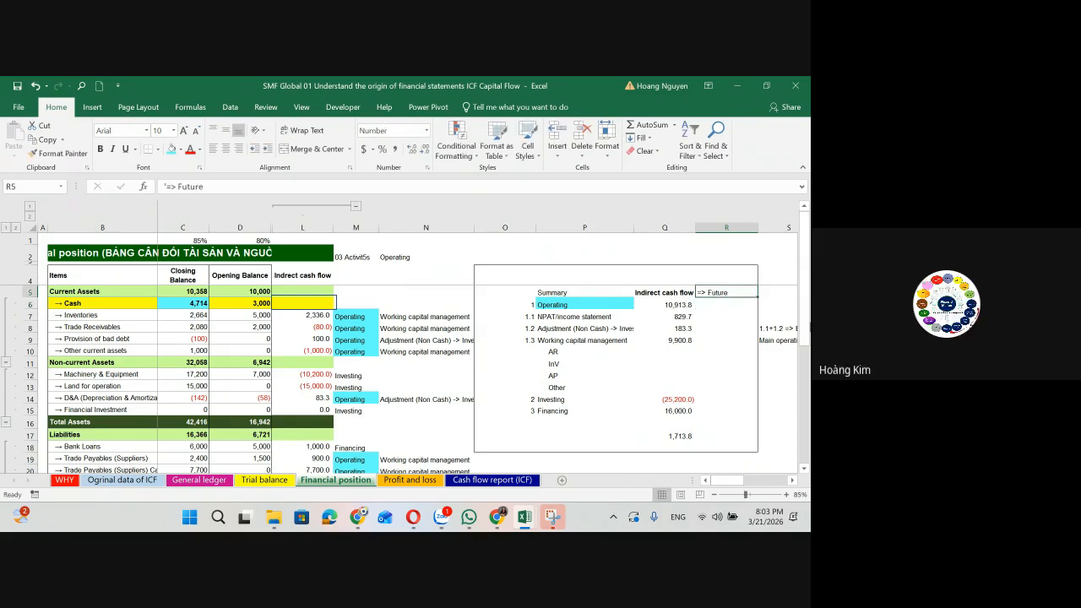
{"action": "key", "text": "Return"}
{"action": "left_click", "coordinate": [726, 292]}
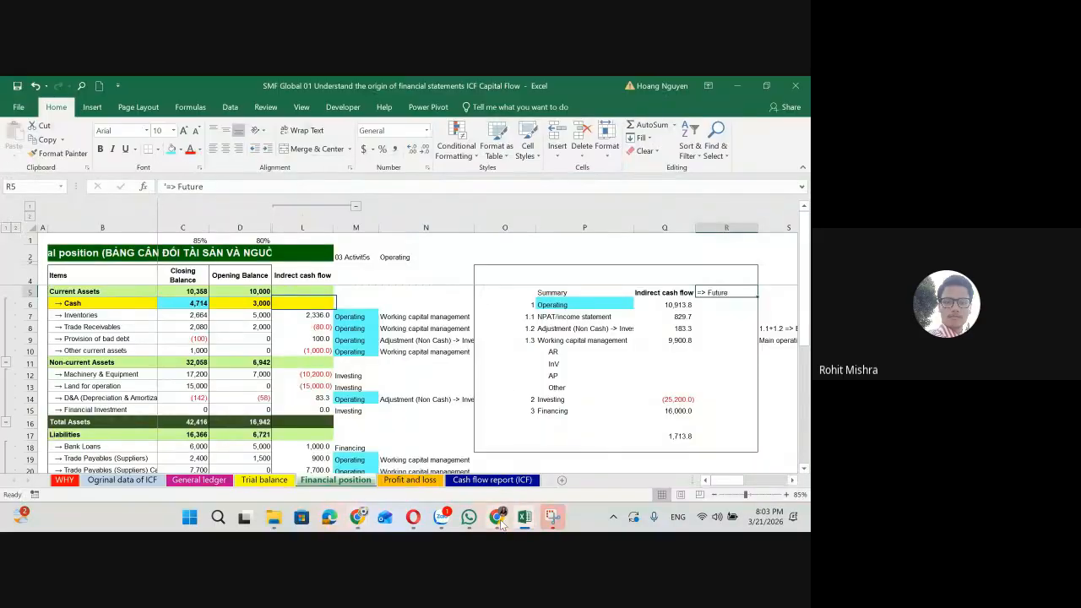
Step: Look at the 13-week forecast in the 25 FM Cash Forcasting workbook, then return to the Financial position sheet
{"action": "mouse_move", "coordinate": [520, 526]}
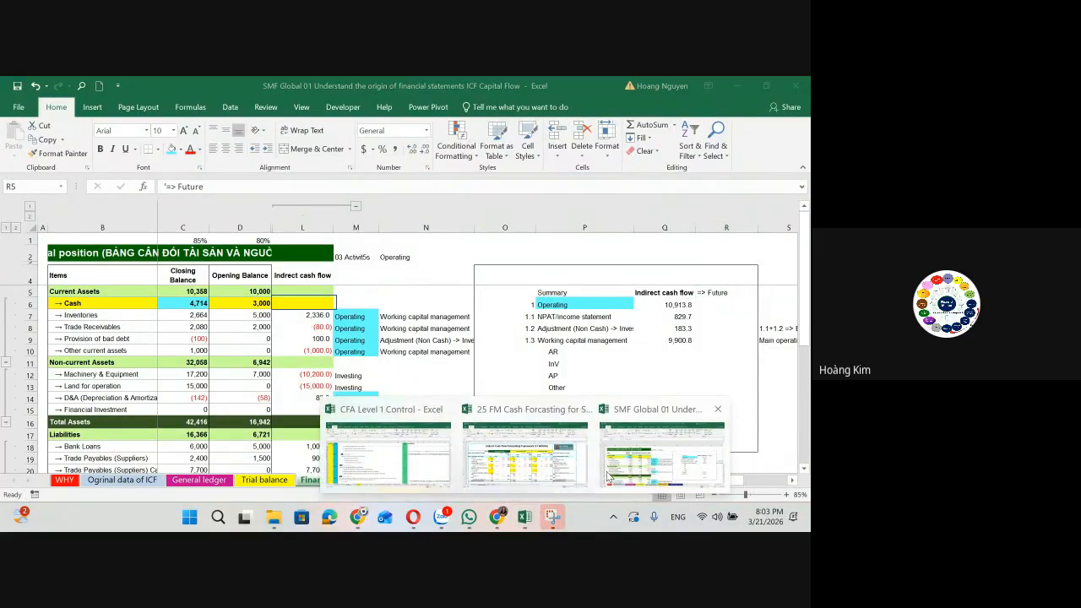
{"action": "left_click", "coordinate": [524, 472]}
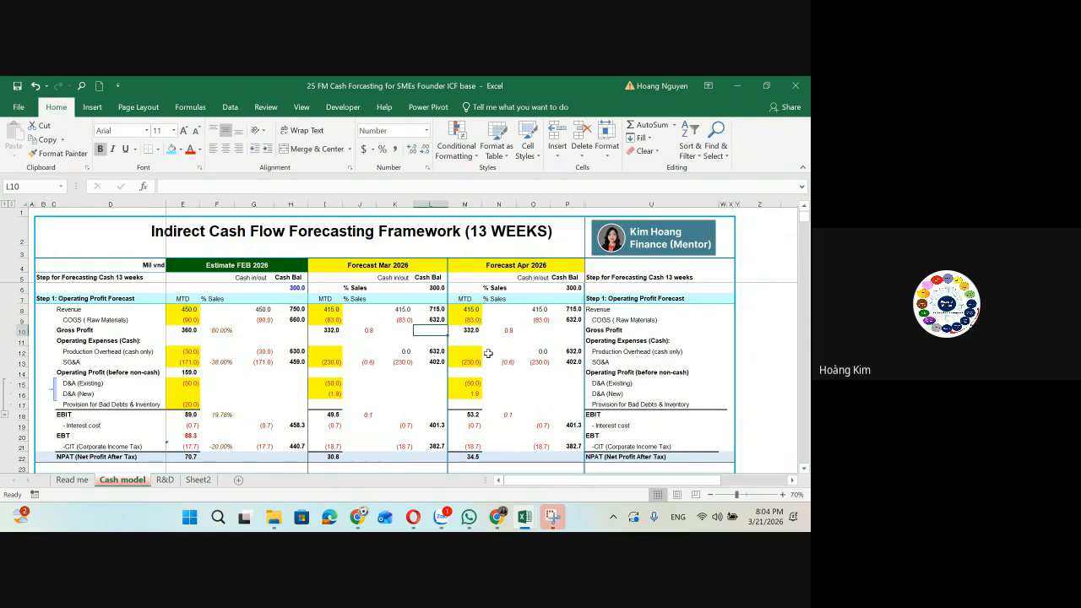
{"action": "key", "text": "alt+Tab"}
{"action": "left_click", "coordinate": [664, 361]}
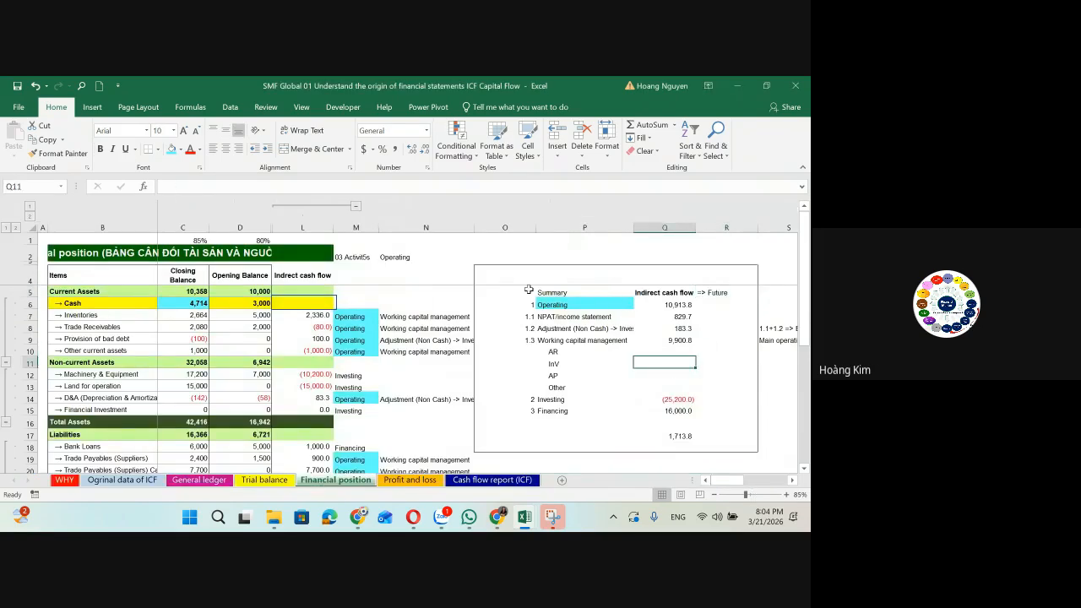
Step: Select the summary block O4:R18, save the workbook and add a new blank sheet after Financial position
{"action": "left_click", "coordinate": [556, 293]}
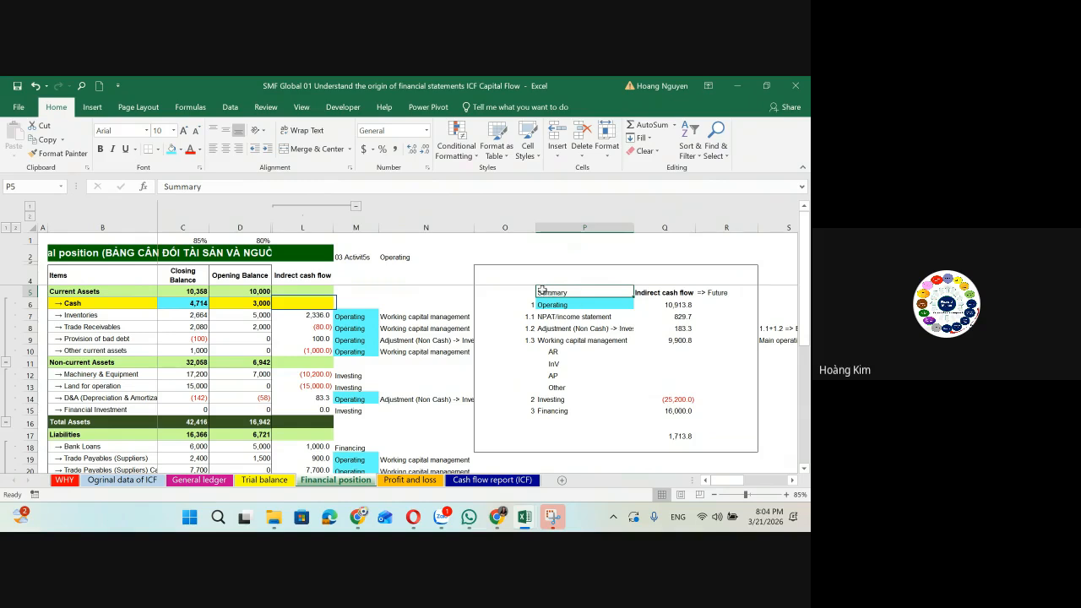
{"action": "left_click_drag", "start_coordinate": [499, 276], "coordinate": [727, 447]}
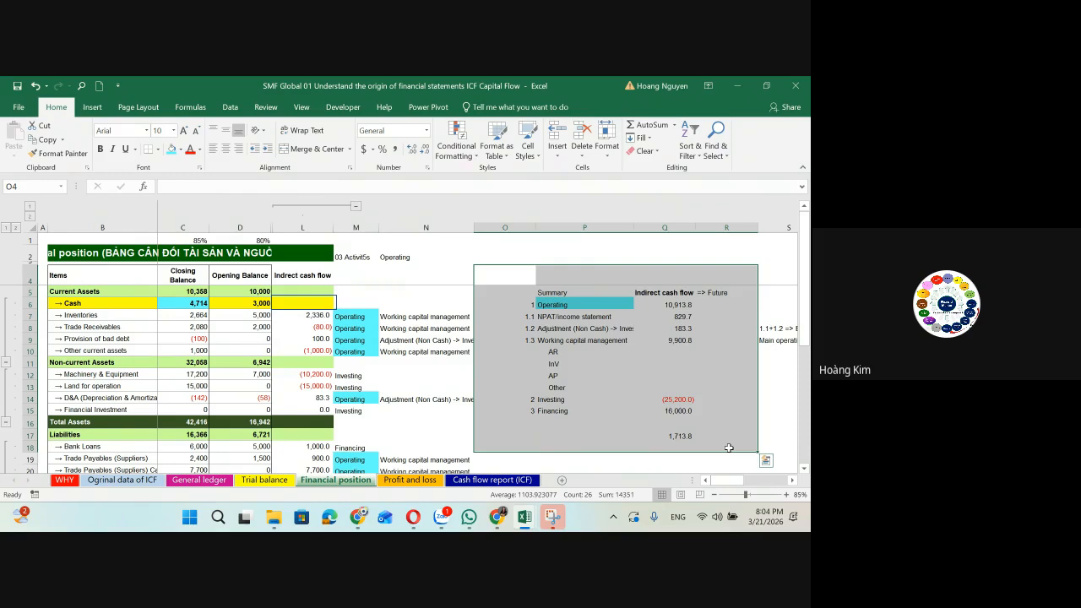
{"action": "key", "text": "Right"}
{"action": "key", "text": "ctrl+s"}
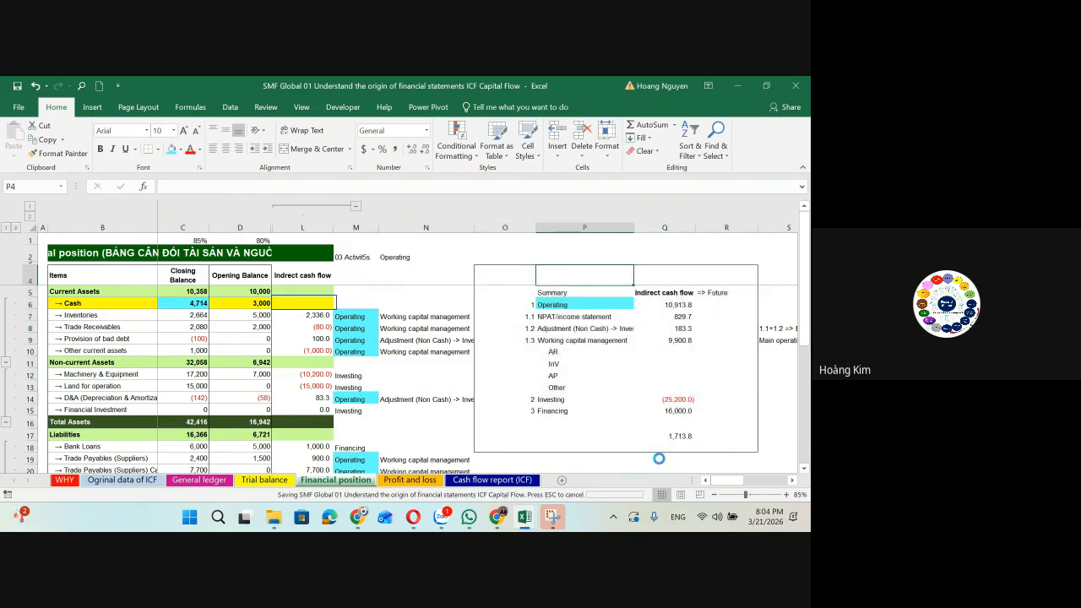
{"action": "left_click", "coordinate": [562, 481]}
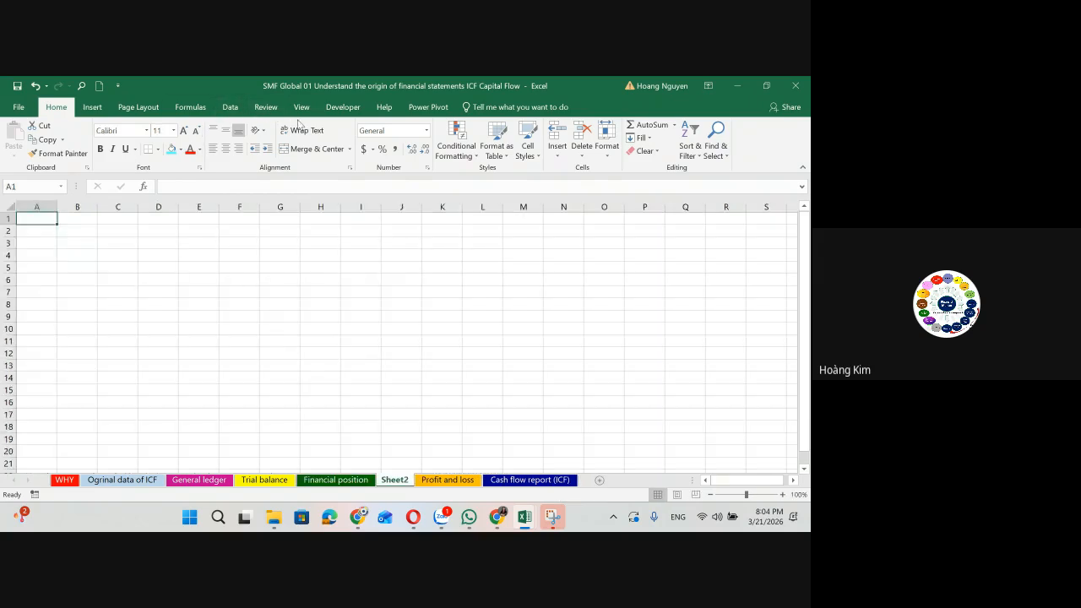
Step: Examine the direct, indirect and capital flow methods on the Cash flow report (ICF) sheet, highlighting the direct method columns
{"action": "left_click", "coordinate": [549, 480]}
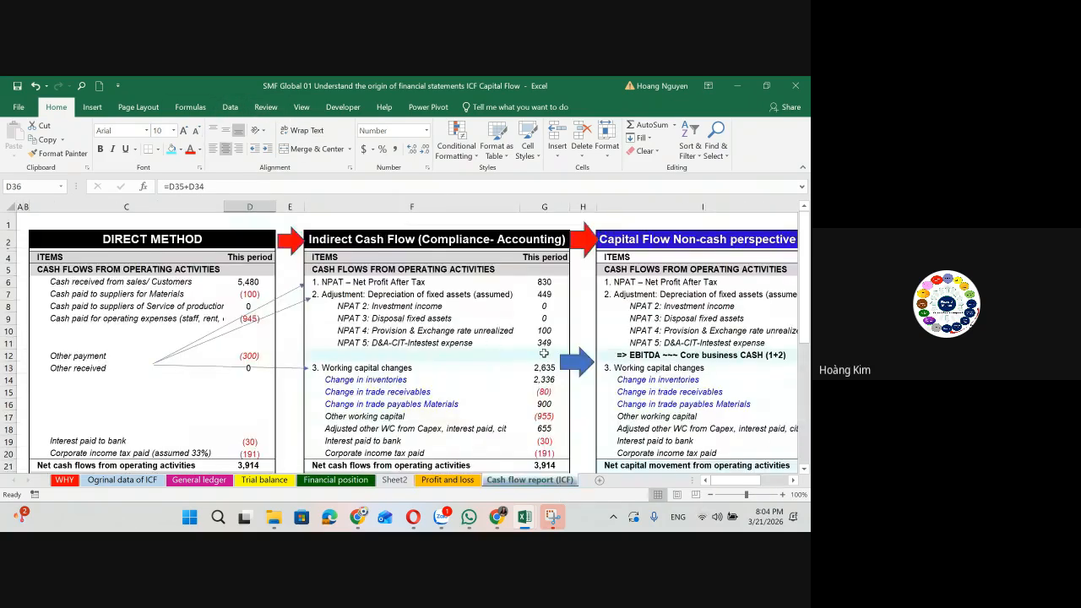
{"action": "scroll", "coordinate": [543, 353], "scroll_direction": "down", "scroll_amount": 1}
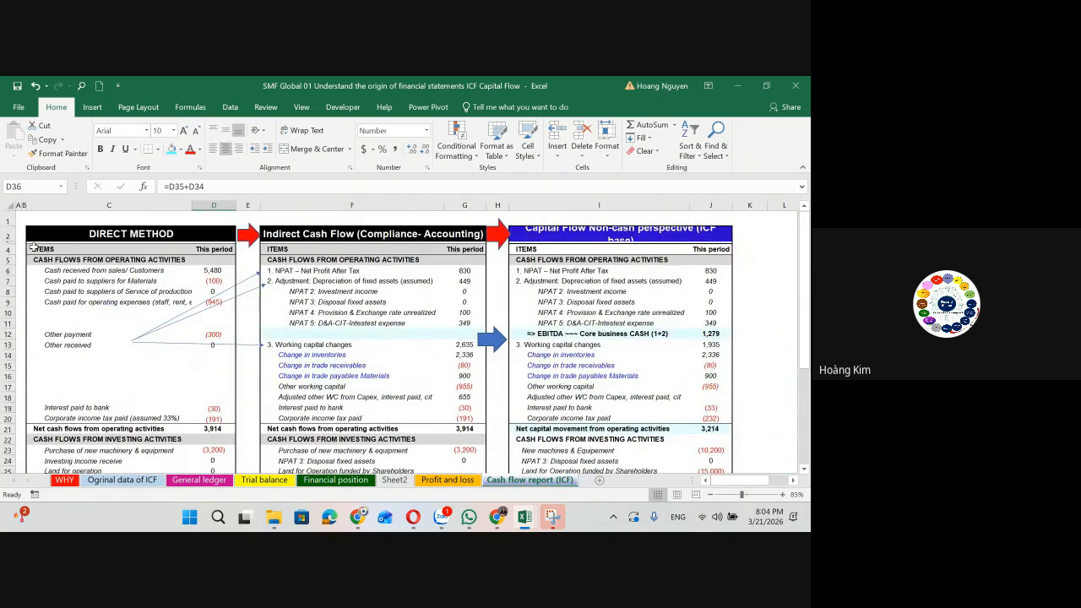
{"action": "left_click_drag", "start_coordinate": [57, 207], "coordinate": [217, 206]}
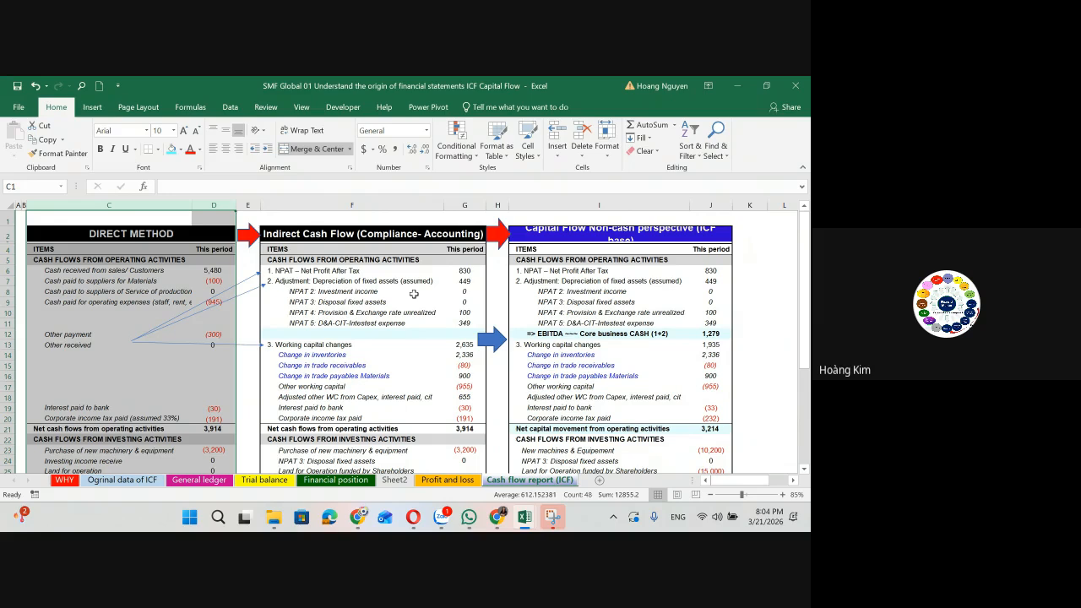
Step: On the Financial position sheet, enter Income statement in R7 as the source of the NPAT amount
{"action": "left_click", "coordinate": [350, 480]}
{"action": "left_click", "coordinate": [579, 316]}
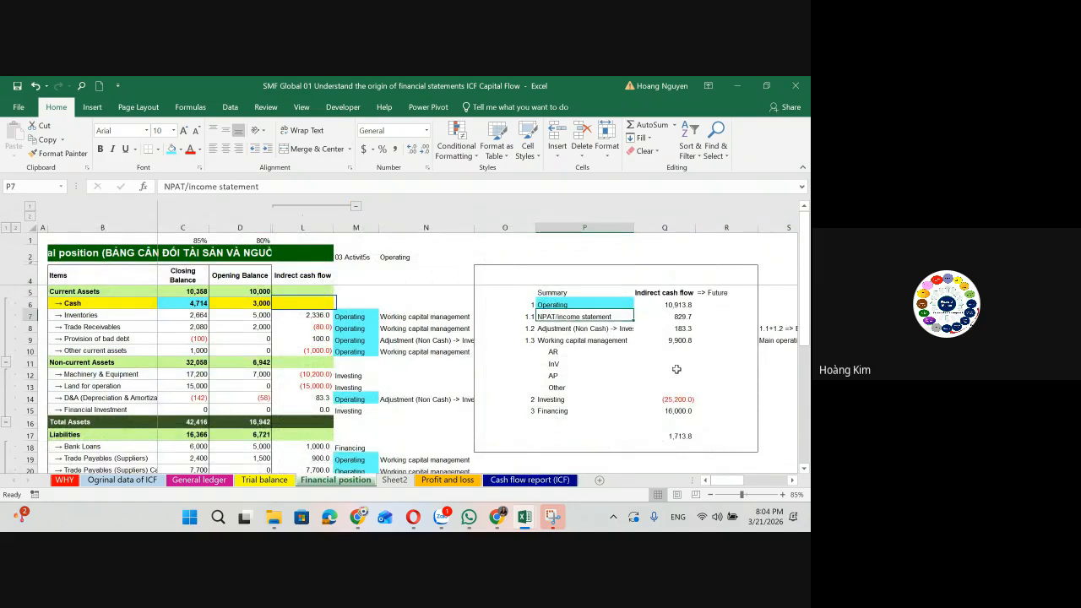
{"action": "left_click", "coordinate": [667, 316]}
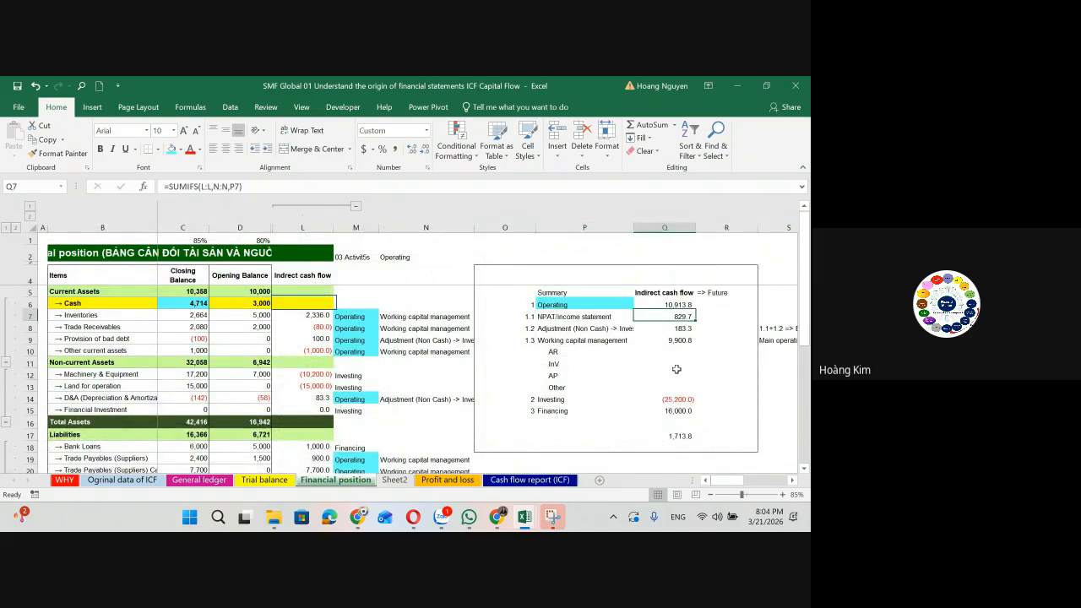
{"action": "key", "text": "Left"}
{"action": "key", "text": "Right"}
{"action": "key", "text": "Right"}
{"action": "type", "text": "Incom"}
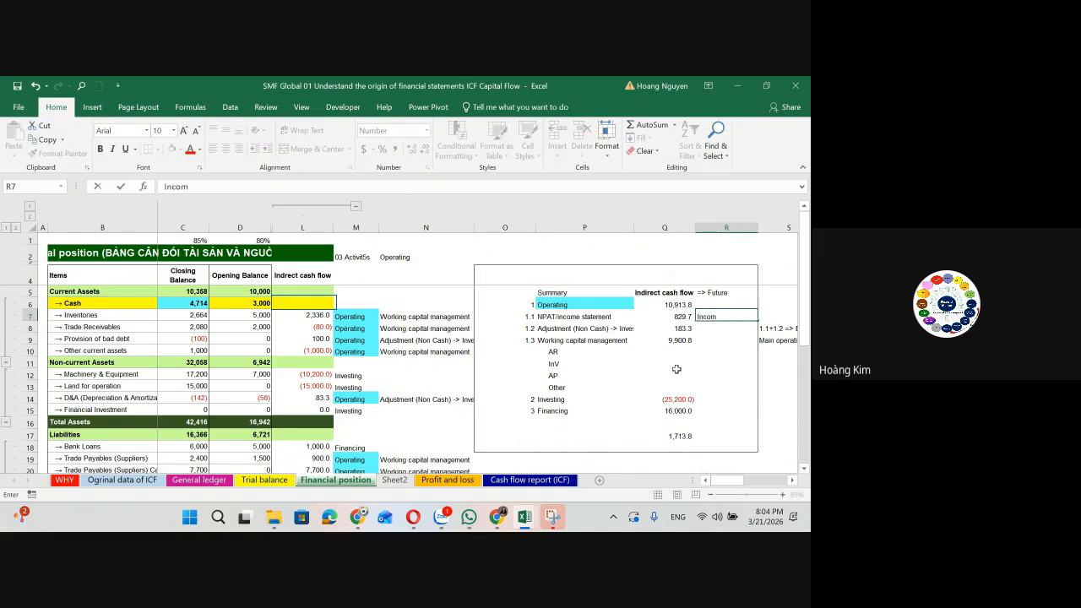
{"action": "type", "text": "e statement"}
{"action": "key", "text": "Return"}
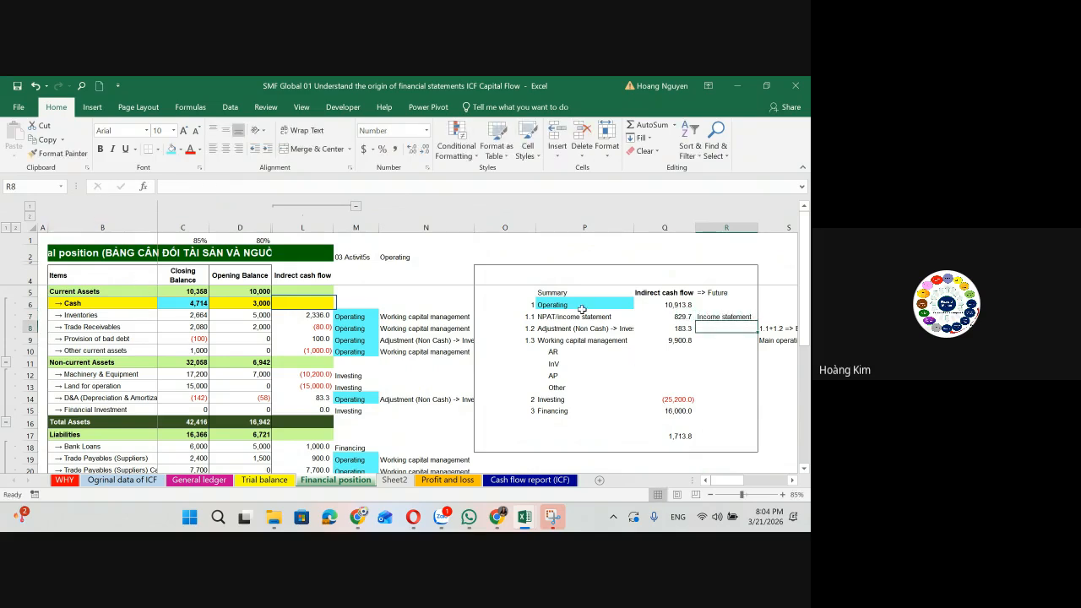
Step: Review the closing and opening balance columns and the empty amount cells beside the working capital sub-items
{"action": "left_click_drag", "start_coordinate": [102, 228], "coordinate": [239, 228]}
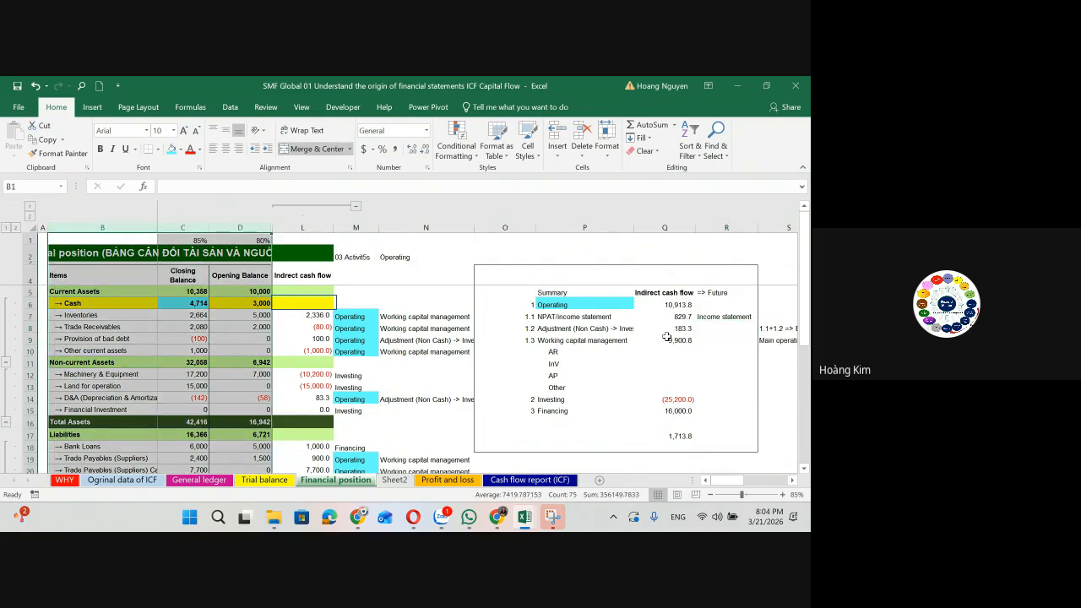
{"action": "left_click", "coordinate": [586, 352]}
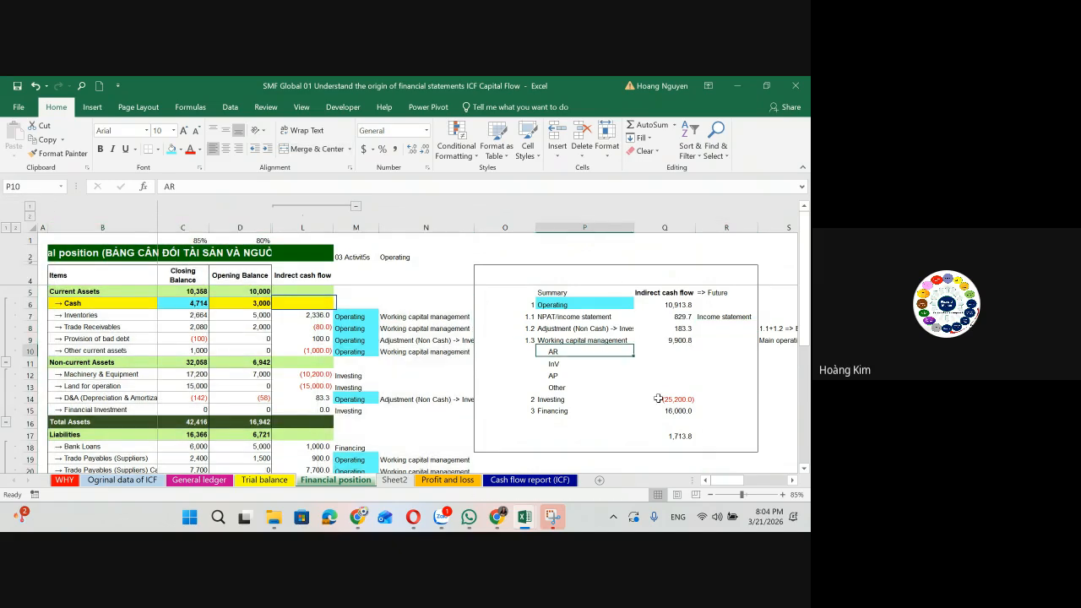
{"action": "key", "text": "Right"}
{"action": "key", "text": "Up"}
{"action": "key", "text": "Down"}
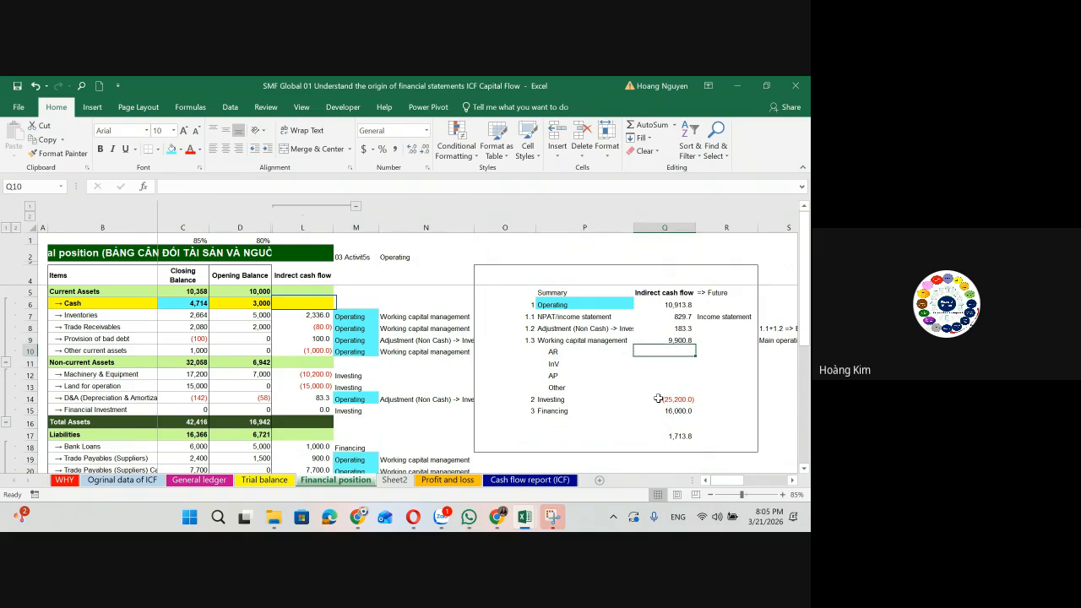
{"action": "key", "text": "Down"}
{"action": "key", "text": "Down"}
{"action": "key", "text": "Down"}
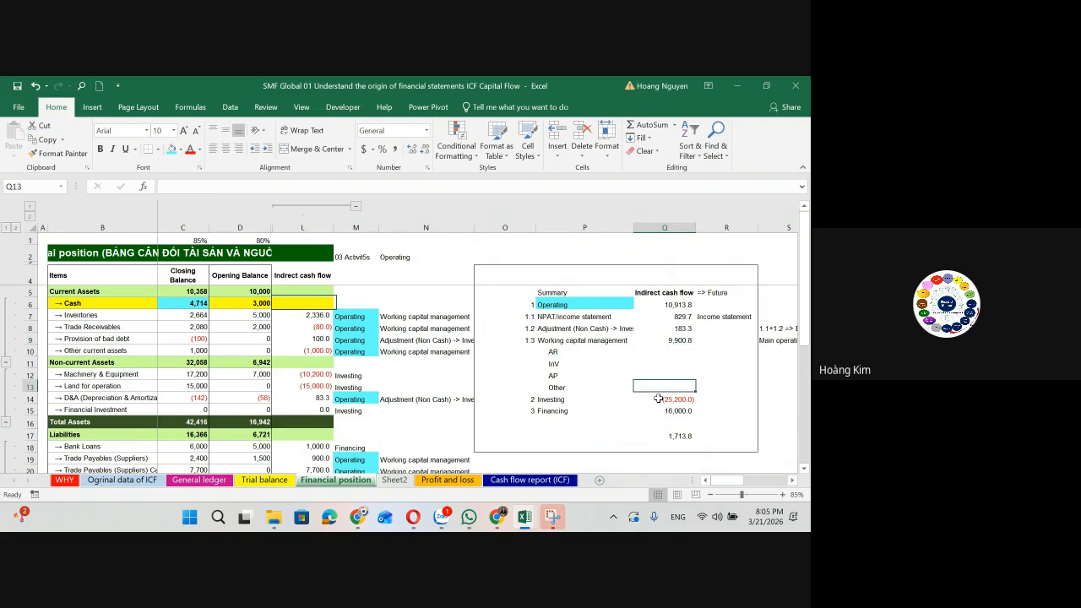
Step: On Sheet2, start a numbered list with 1 in cell B3 and Connect in C3
{"action": "left_click", "coordinate": [393, 480]}
{"action": "left_click", "coordinate": [98, 257]}
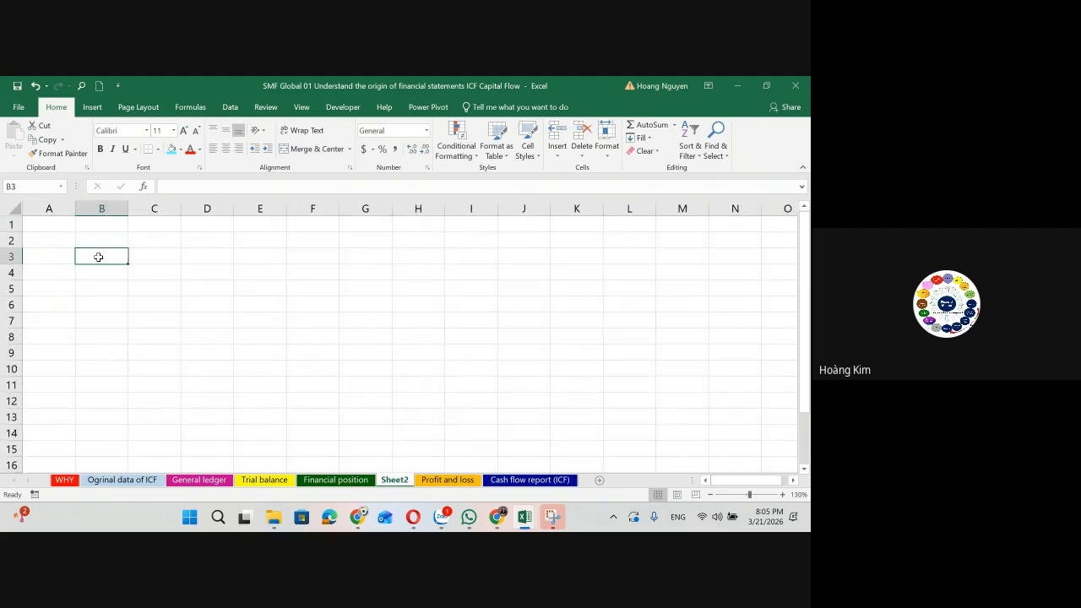
{"action": "key", "text": "Left"}
{"action": "key", "text": "Right"}
{"action": "key", "text": "Left"}
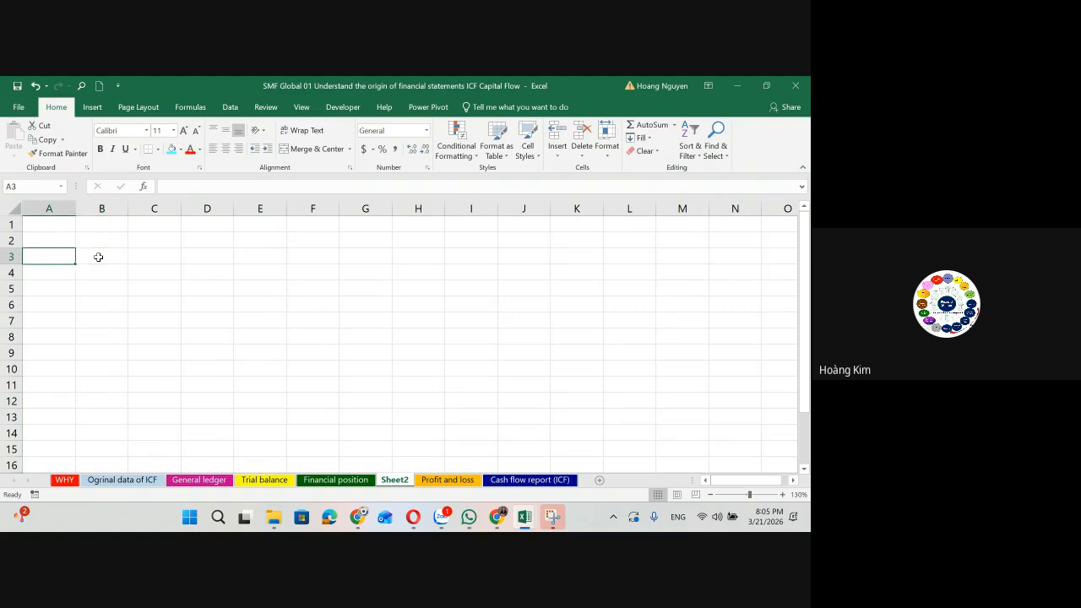
{"action": "left_click", "coordinate": [98, 257]}
{"action": "type", "text": "1"}
{"action": "key", "text": "Tab"}
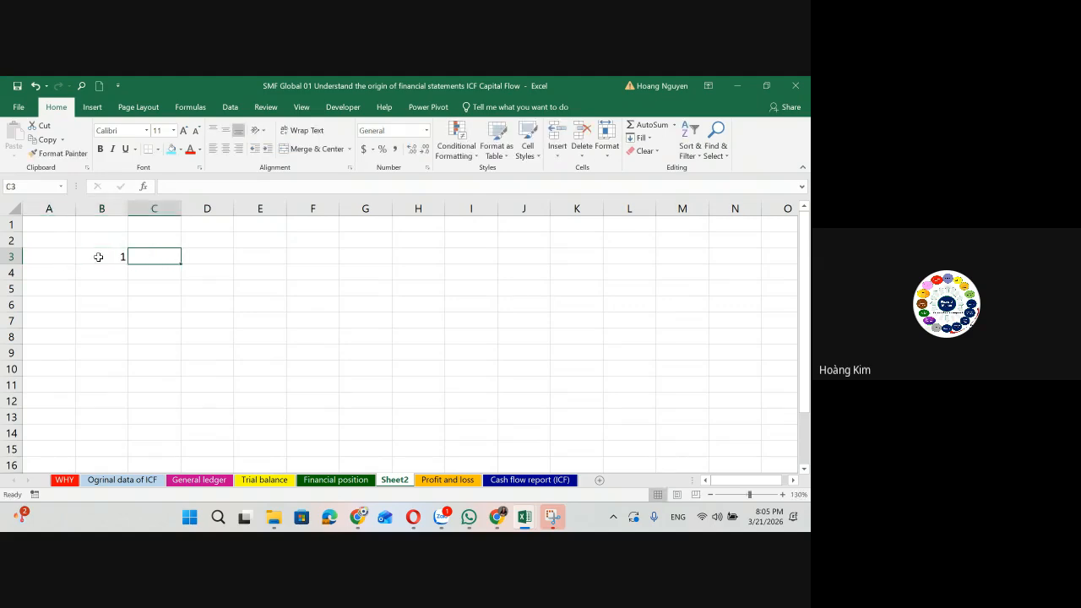
{"action": "type", "text": "Connect"}
{"action": "key", "text": "Return"}
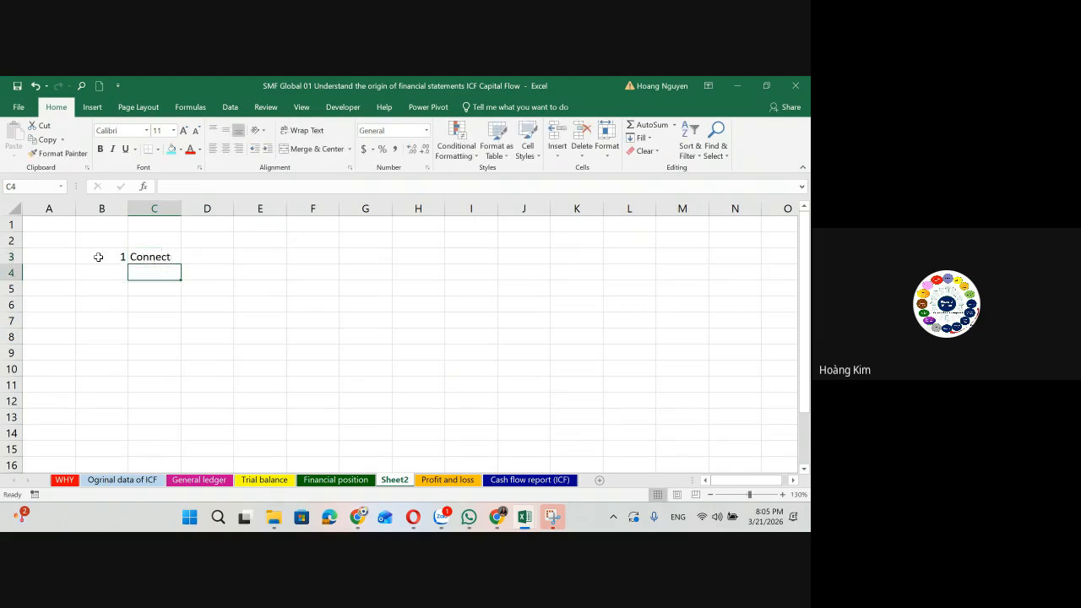
Step: Add item 2 to the list on Sheet2, with Easy to do it in C4
{"action": "type", "text": "2"}
{"action": "key", "text": "Tab"}
{"action": "type", "text": "Easy to"}
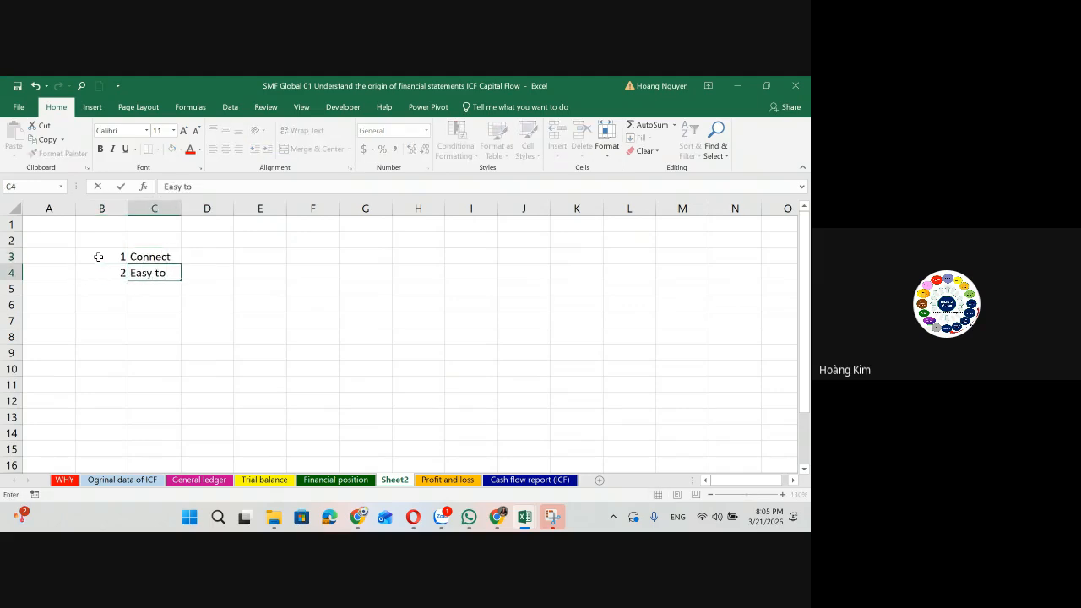
{"action": "type", "text": " do it"}
{"action": "key", "text": "Return"}
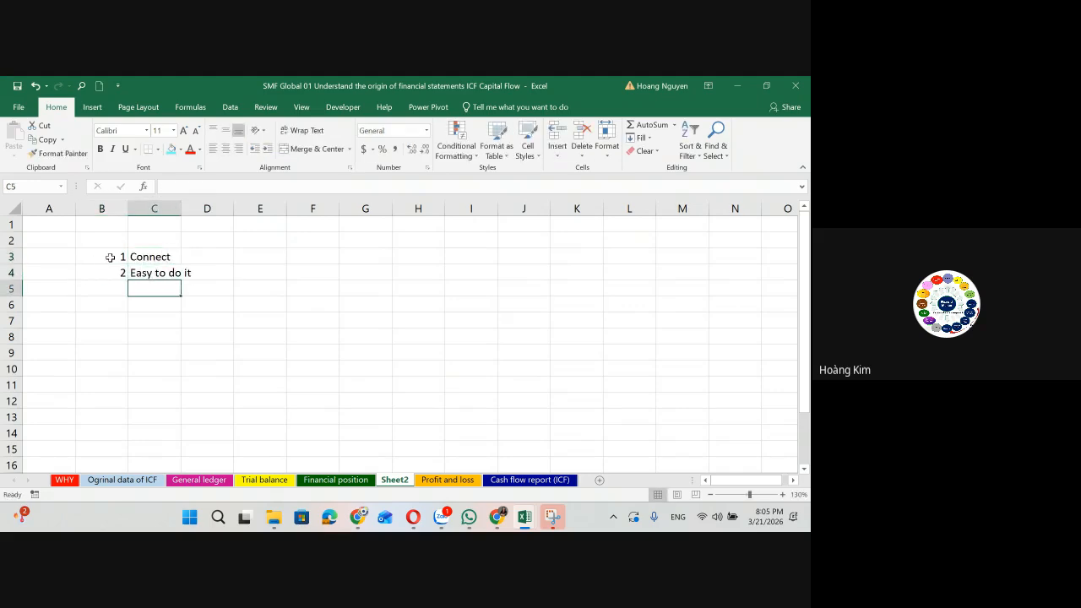
Step: Add item 3 to the Sheet2 list, with Easy to forecasting in future in C5
{"action": "left_click", "coordinate": [315, 479]}
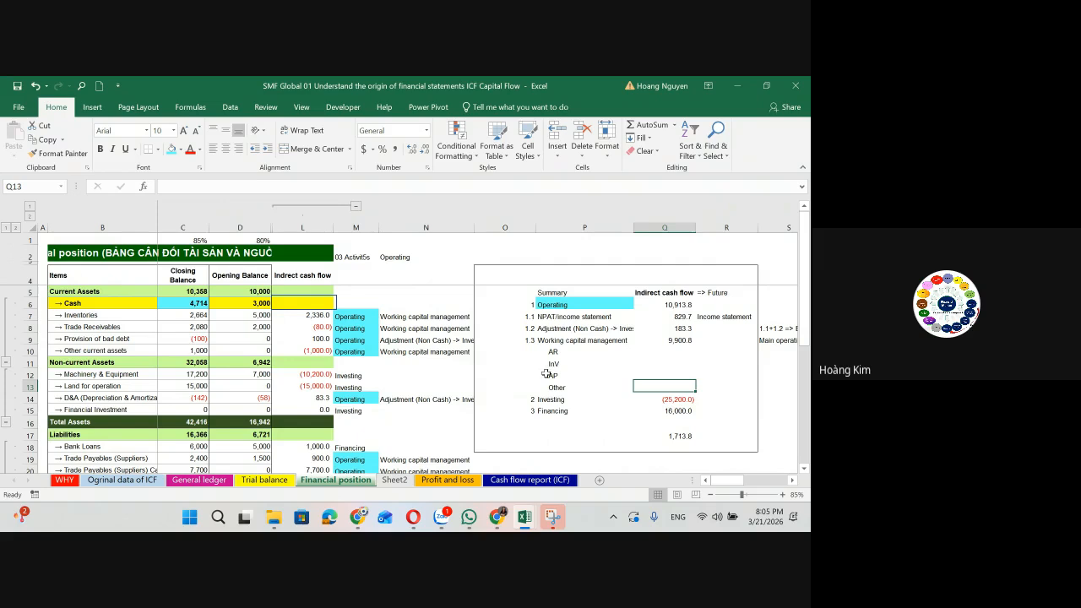
{"action": "left_click", "coordinate": [394, 479]}
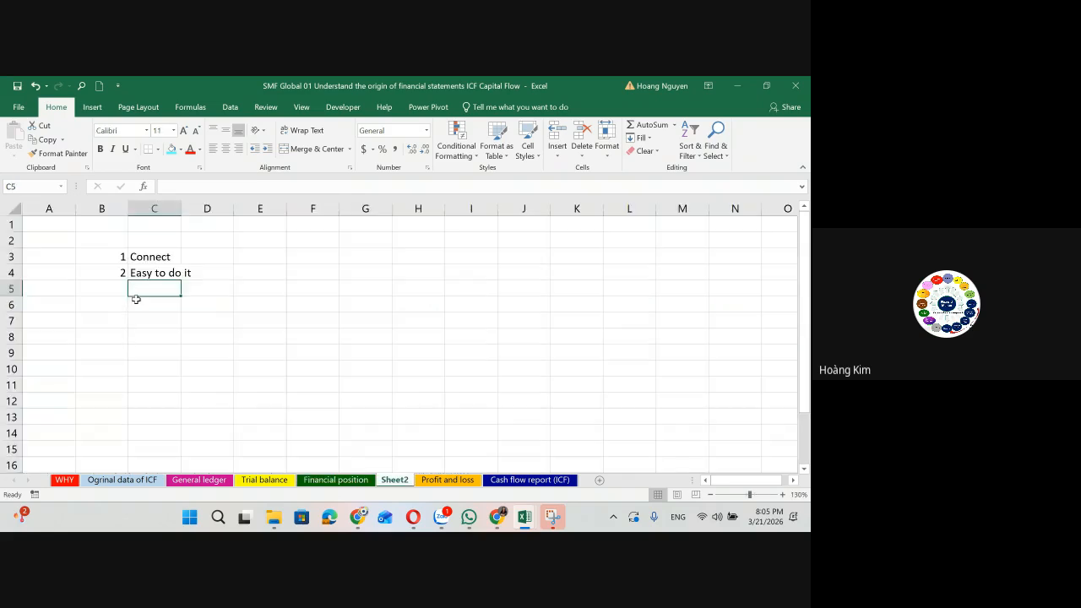
{"action": "key", "text": "Left"}
{"action": "type", "text": "3"}
{"action": "key", "text": "Tab"}
{"action": "type", "text": "Easy"}
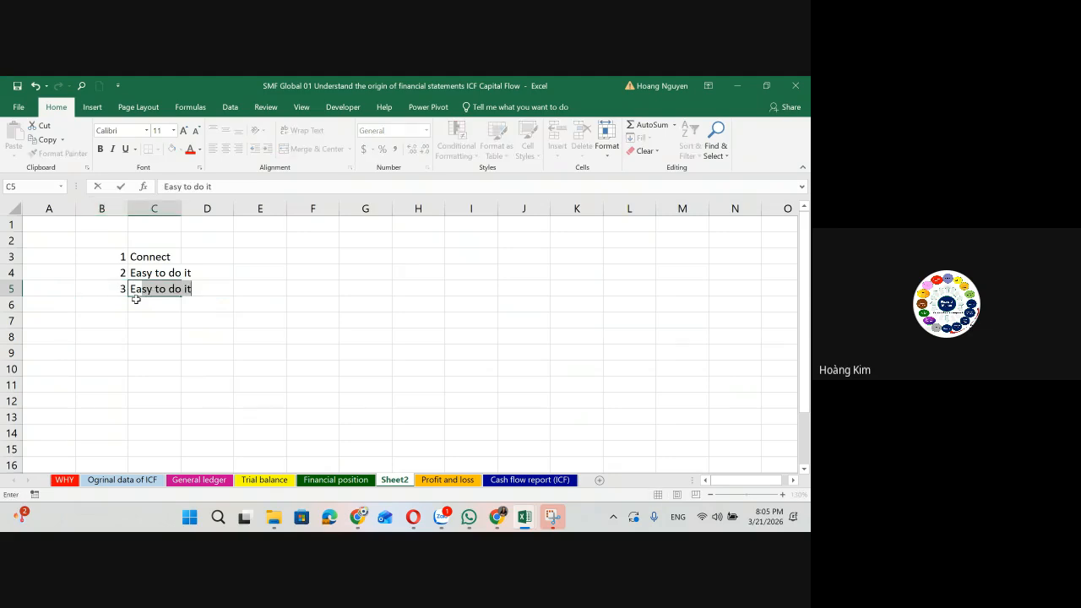
{"action": "type", "text": " to fo"}
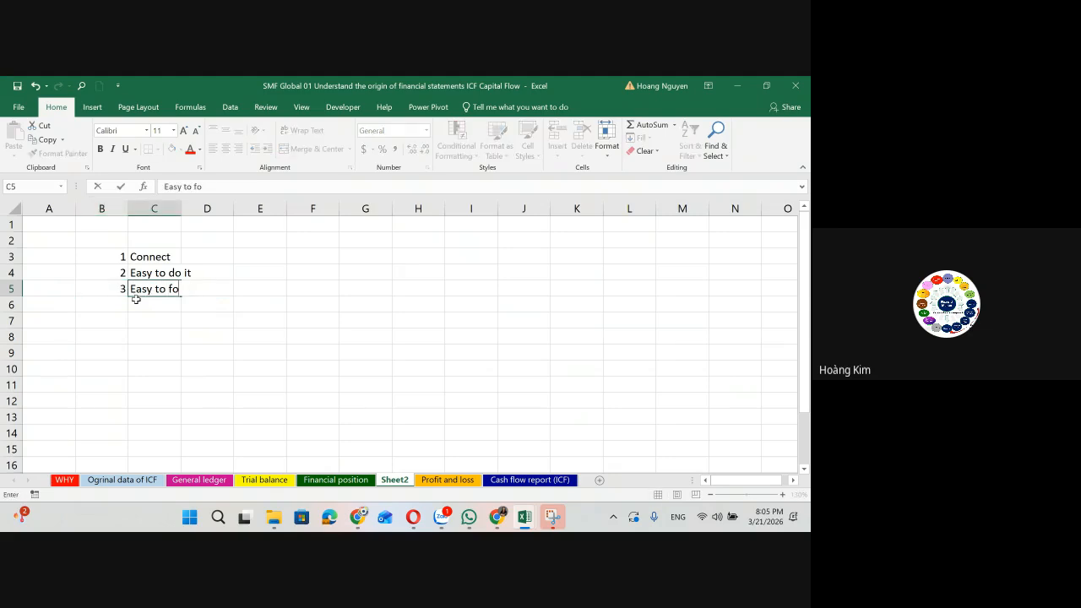
{"action": "type", "text": "recasting i"}
{"action": "type", "text": "n th"}
{"action": "type", "text": "uture"}
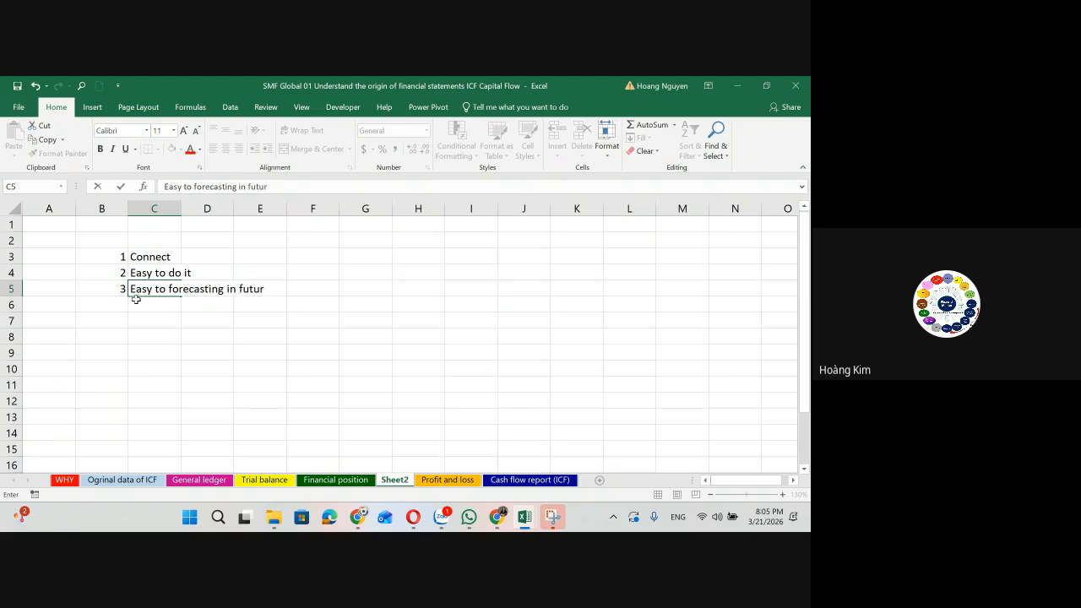
{"action": "key", "text": "Return"}
{"action": "key", "text": "Right"}
{"action": "key", "text": "Right"}
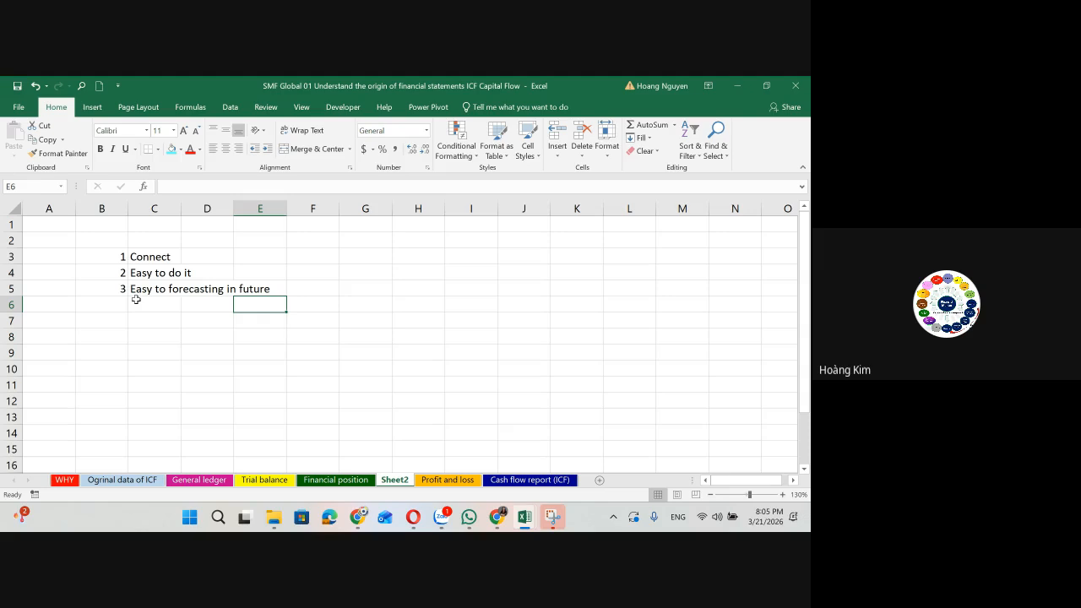
{"action": "left_click", "coordinate": [301, 293]}
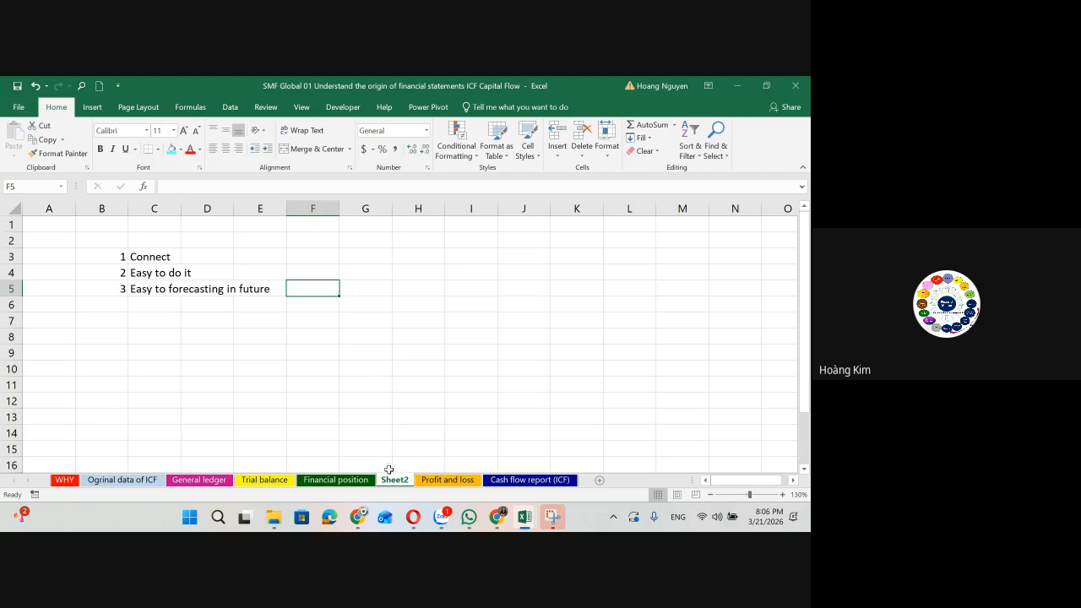
Step: Add item 4 in row 6 of the list, with the text Easy to logic & make framework of finance managemwent
{"action": "left_click", "coordinate": [110, 306]}
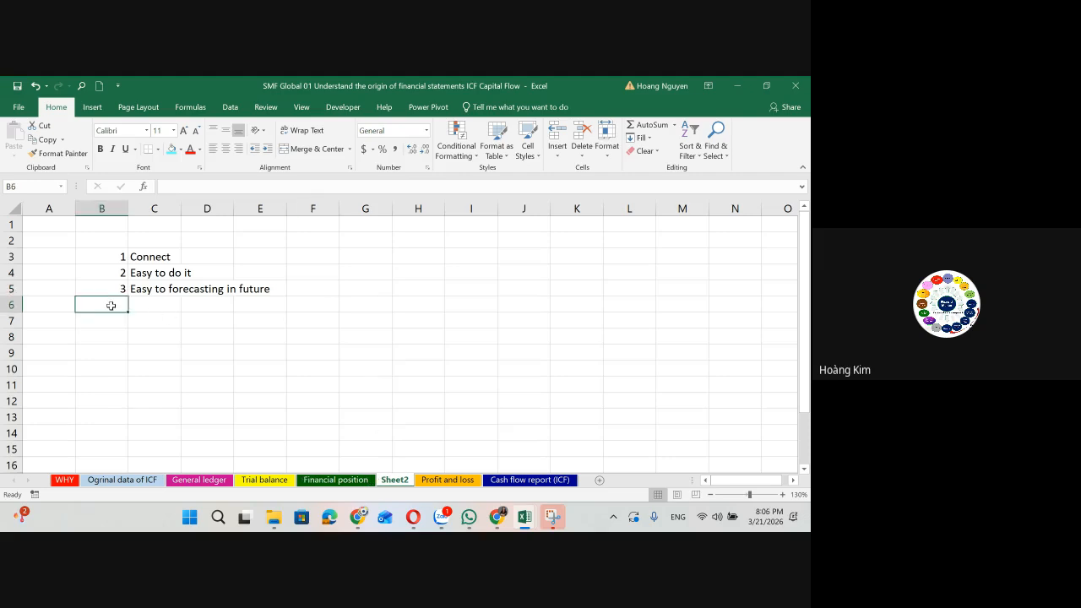
{"action": "type", "text": "4"}
{"action": "key", "text": "Tab"}
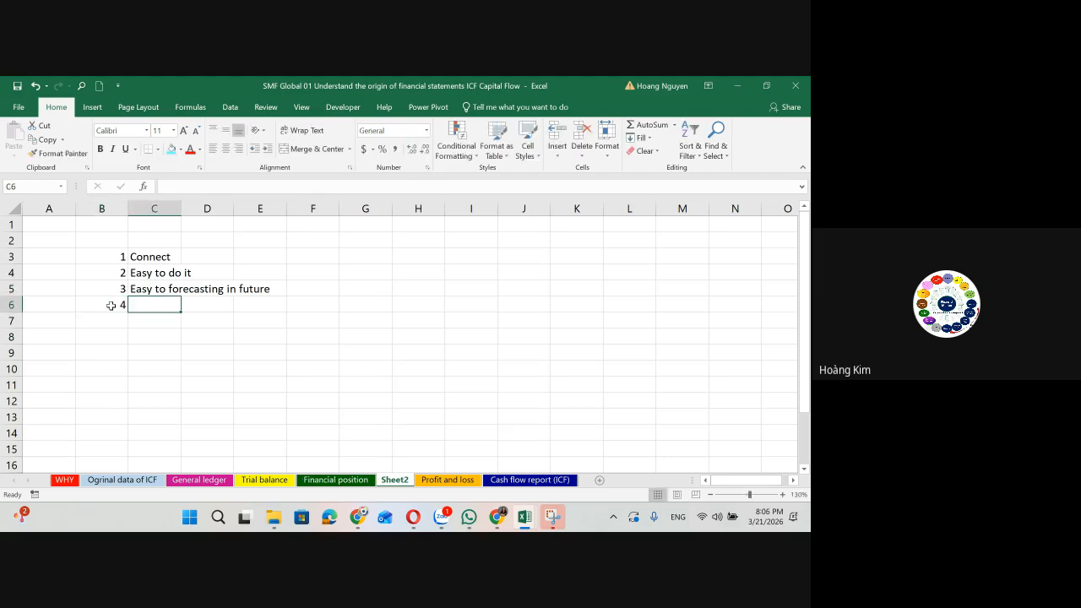
{"action": "type", "text": "Easy to l"}
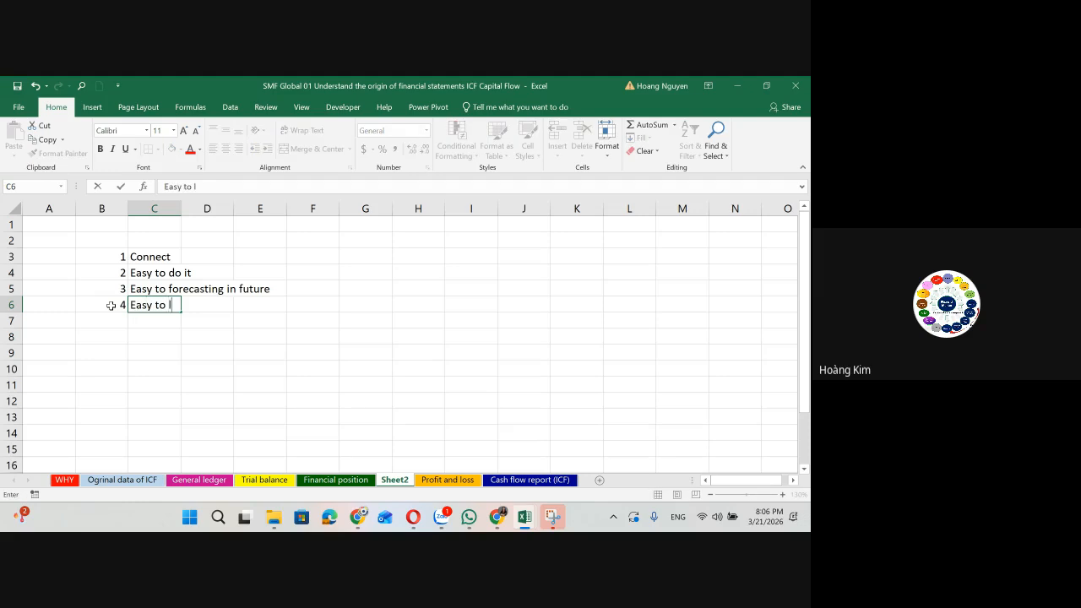
{"action": "type", "text": "ogic & make free"}
{"action": "key", "text": "BackSpace"}
{"action": "key", "text": "BackSpace"}
{"action": "type", "text": "am"}
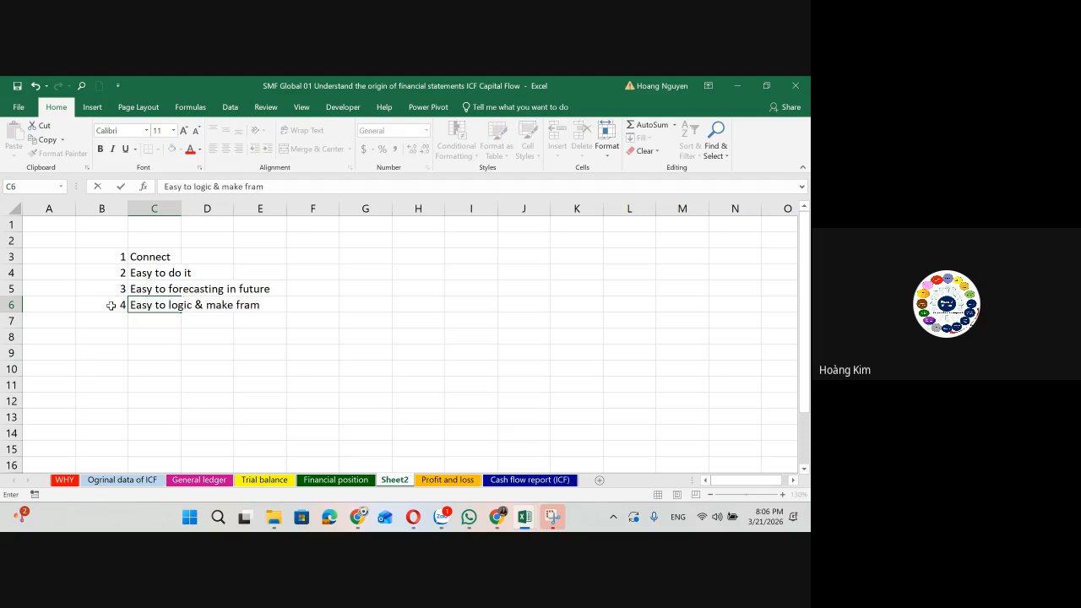
{"action": "key", "text": "BackSpace"}
{"action": "type", "text": "mework of finance managemwent"}
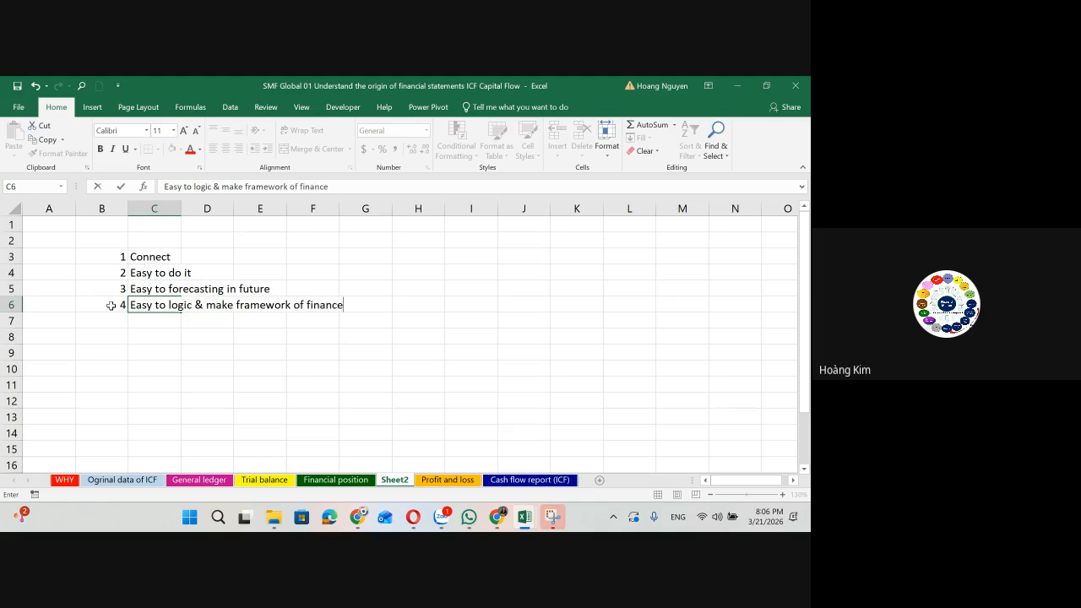
{"action": "key", "text": "Return"}
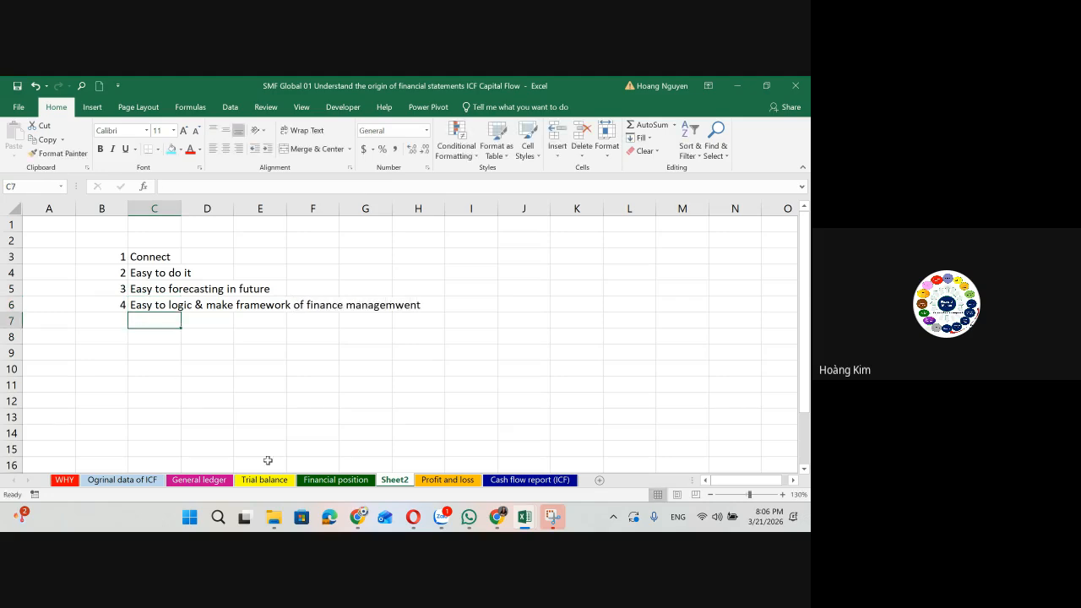
Step: Review the indirect cash flow summary on the Financial position sheet from Operating down to Financing, with the ribbon temporarily hidden
{"action": "left_click", "coordinate": [335, 480]}
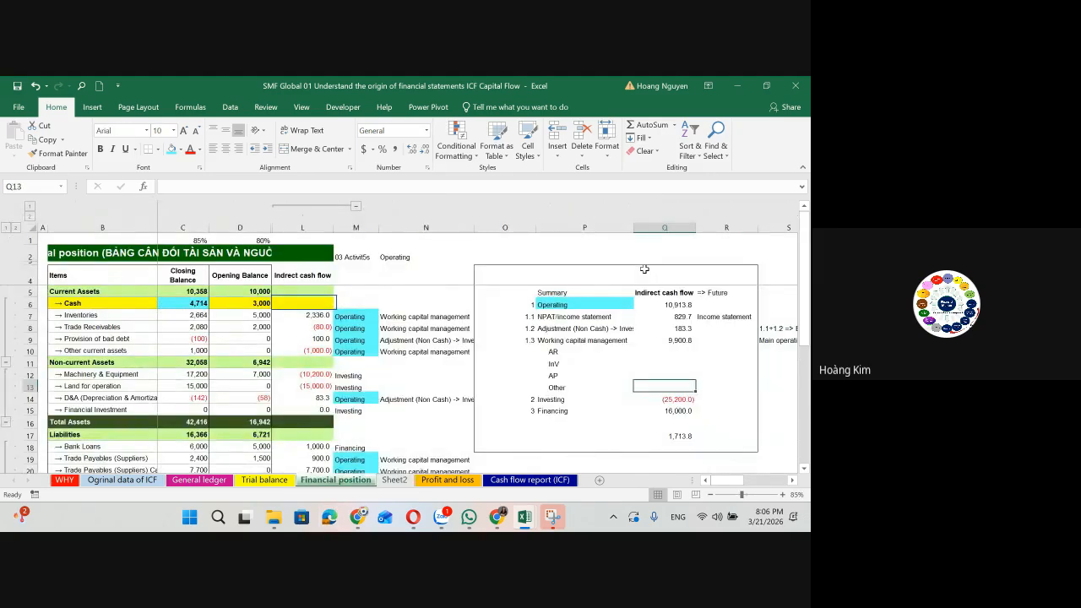
{"action": "left_click", "coordinate": [708, 86]}
{"action": "left_click", "coordinate": [707, 107]}
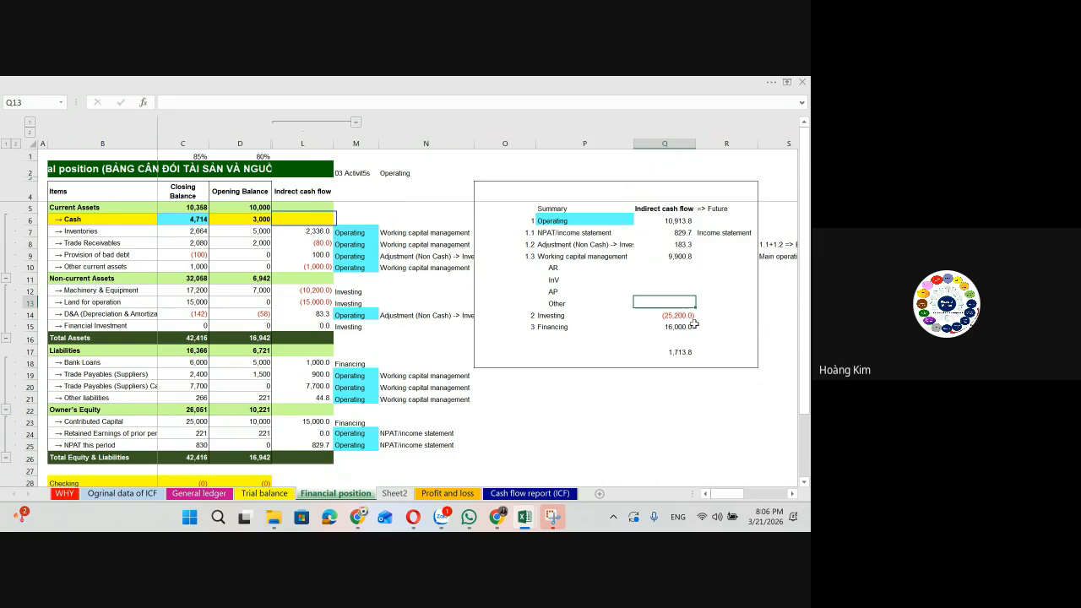
{"action": "left_click", "coordinate": [615, 217]}
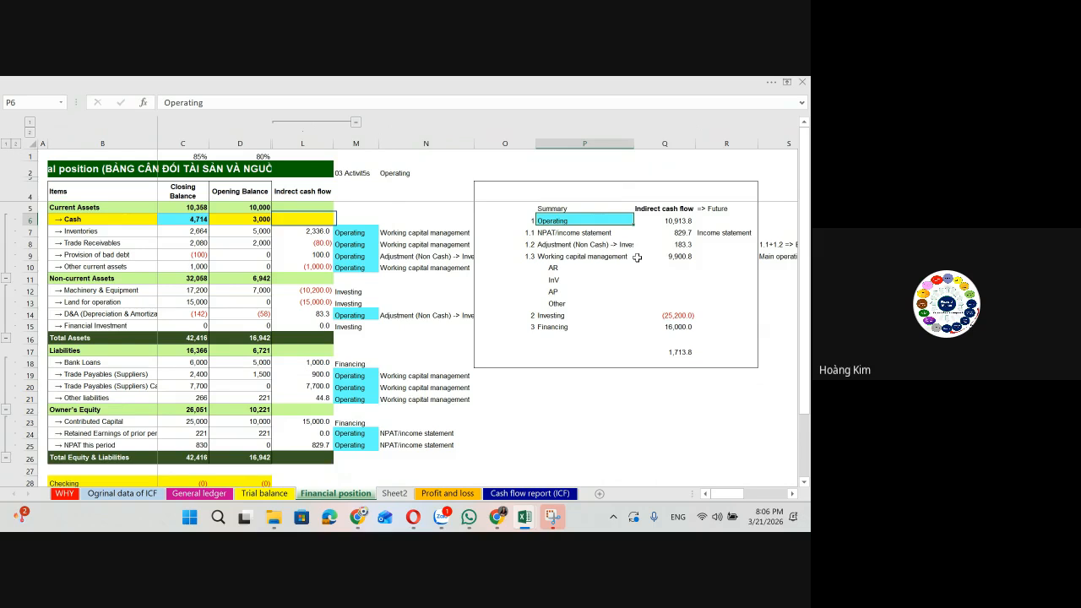
{"action": "key", "text": "Down"}
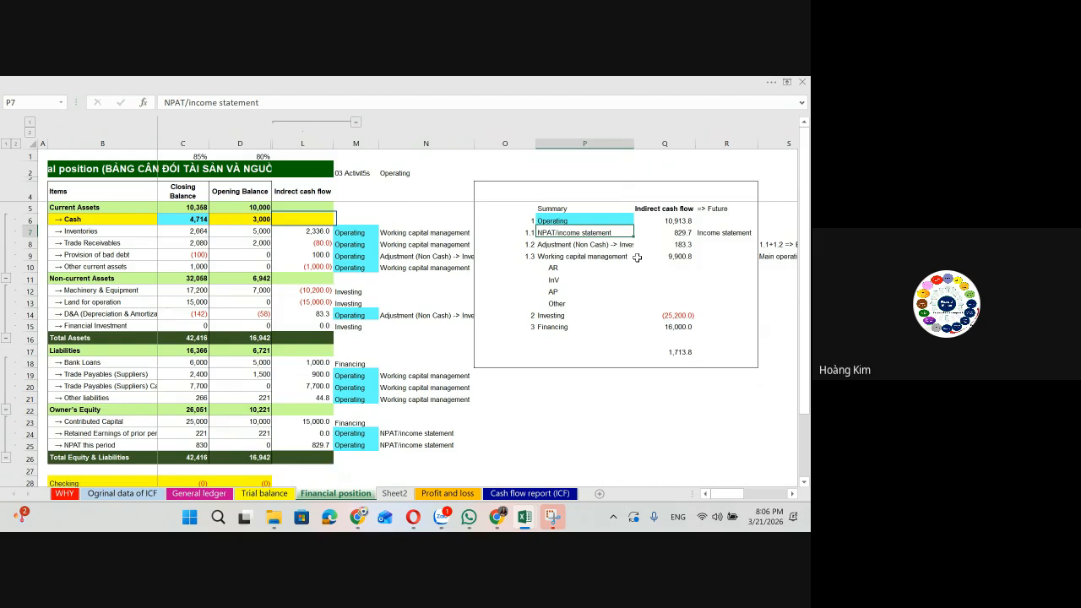
{"action": "key", "text": "Down"}
{"action": "key", "text": "Down"}
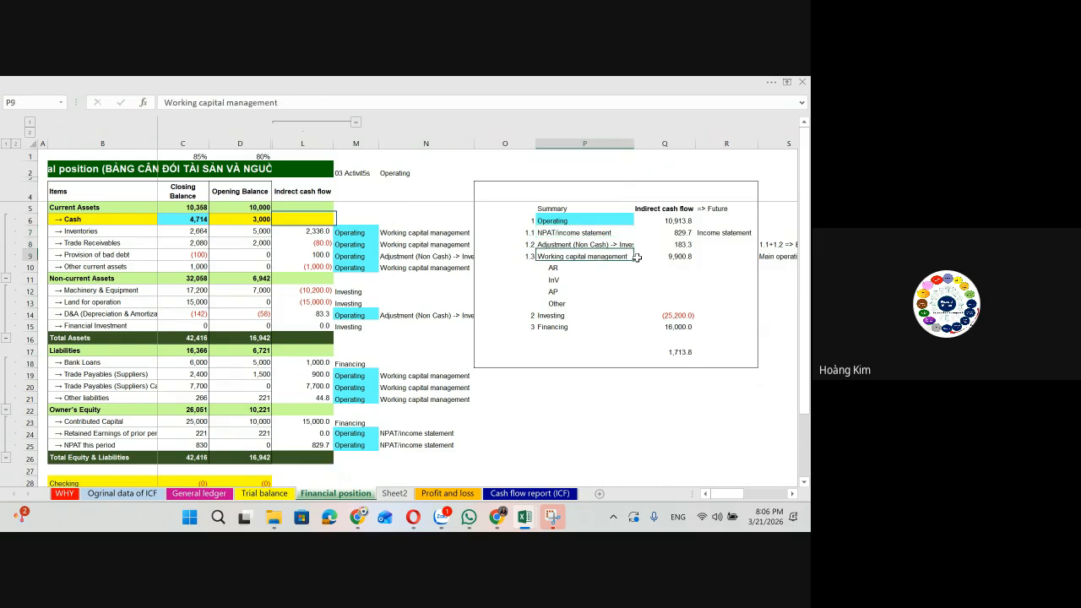
{"action": "key", "text": "Down"}
{"action": "key", "text": "Down"}
{"action": "key", "text": "Down"}
{"action": "key", "text": "Down"}
{"action": "key", "text": "Down"}
{"action": "key", "text": "Down"}
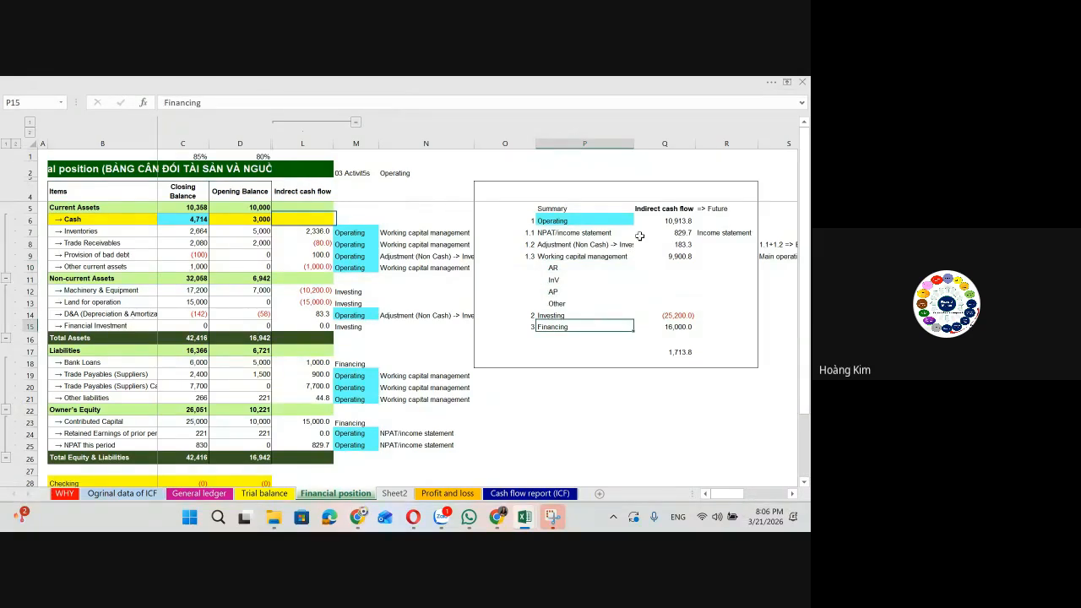
{"action": "left_click", "coordinate": [786, 82]}
{"action": "left_click", "coordinate": [759, 173]}
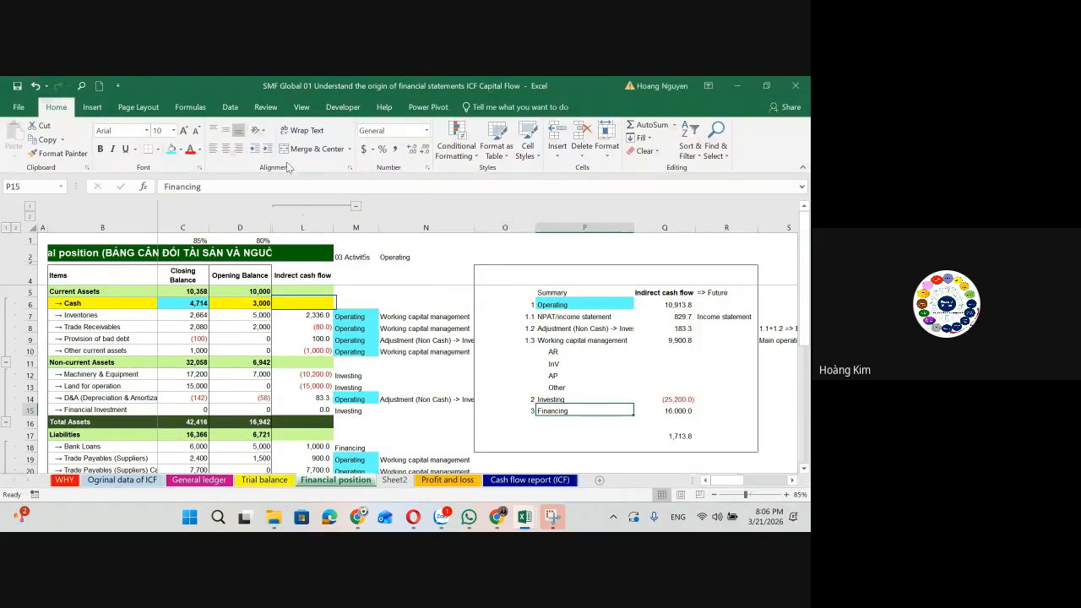
Step: Draw a vertical downward arrow in column O beside the summary, from the heading row to just below Financing
{"action": "left_click", "coordinate": [92, 107]}
{"action": "left_click", "coordinate": [196, 125]}
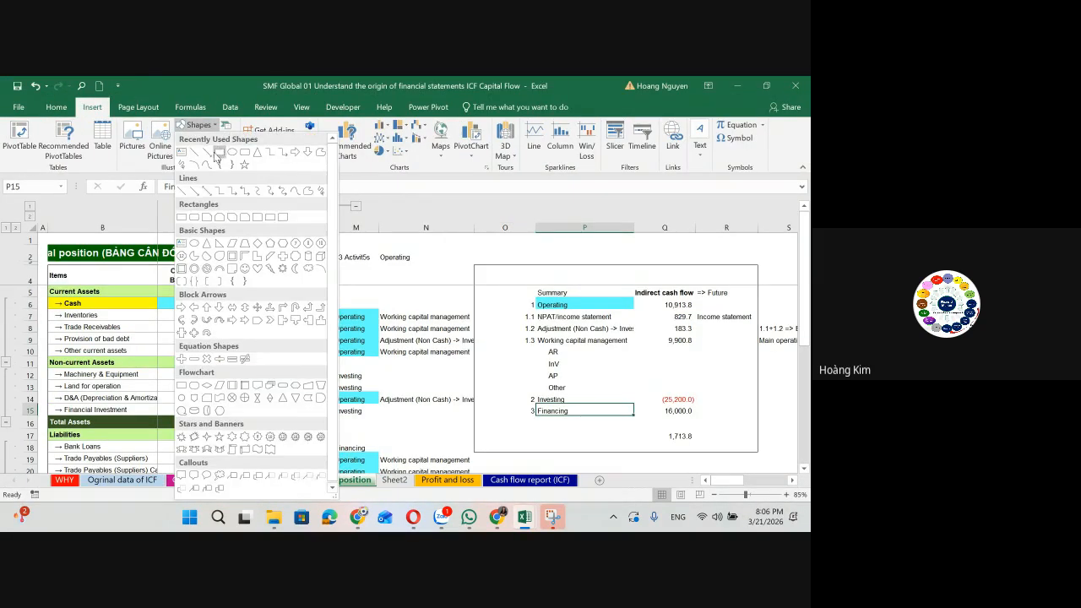
{"action": "left_click", "coordinate": [218, 151]}
{"action": "left_click_drag", "start_coordinate": [509, 284], "coordinate": [507, 423]}
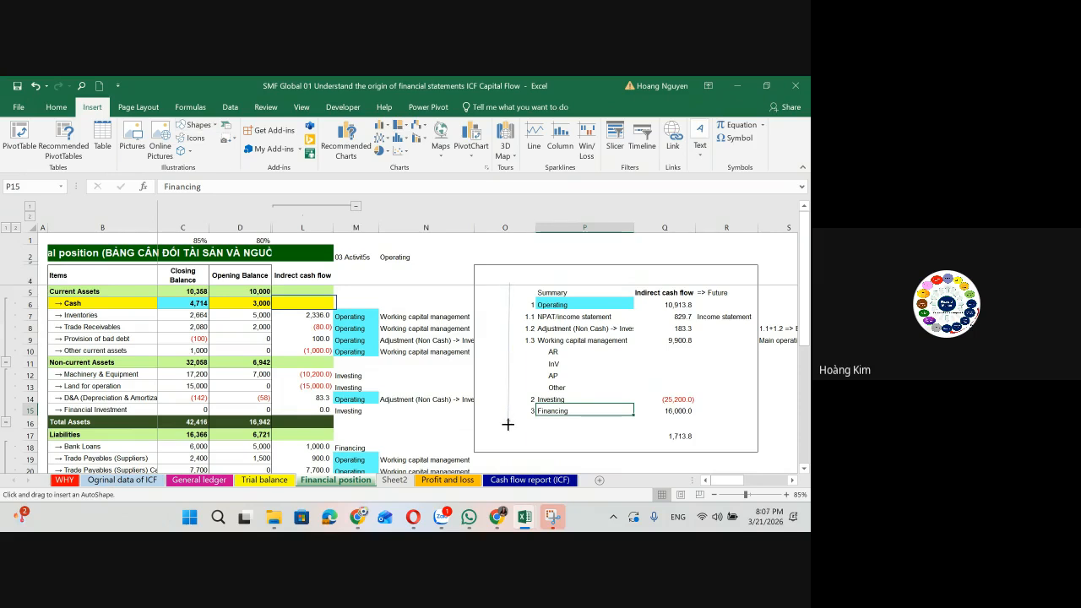
{"action": "left_click_drag", "start_coordinate": [508, 424], "coordinate": [507, 422]}
{"action": "left_click", "coordinate": [582, 398]}
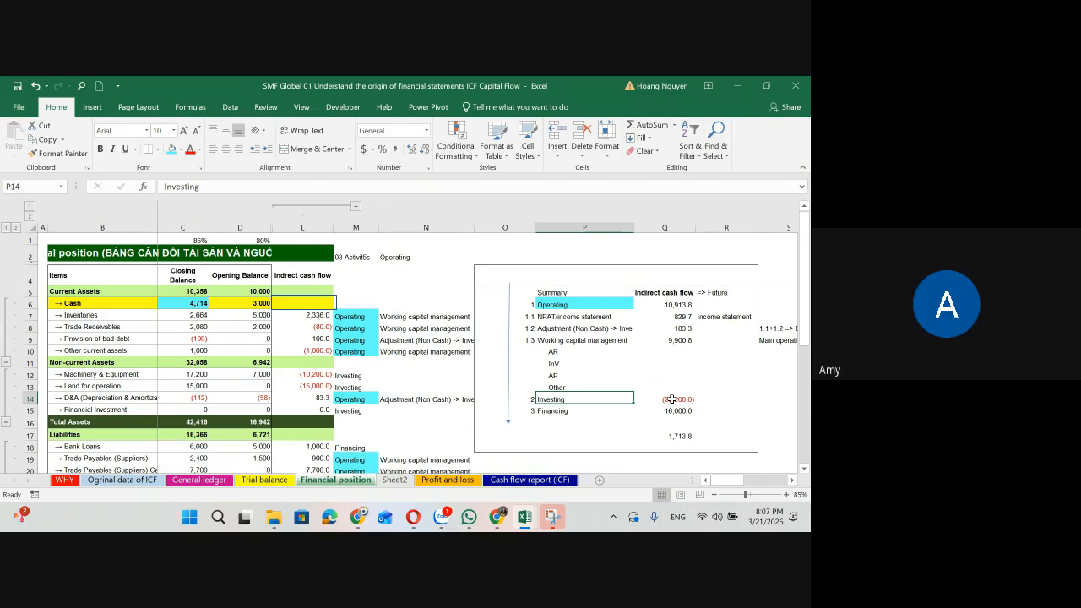
Step: Examine the NPAT, non-cash adjustment and working capital lines of the summary, comparing them with the provision of bad debt row
{"action": "left_click", "coordinate": [676, 327]}
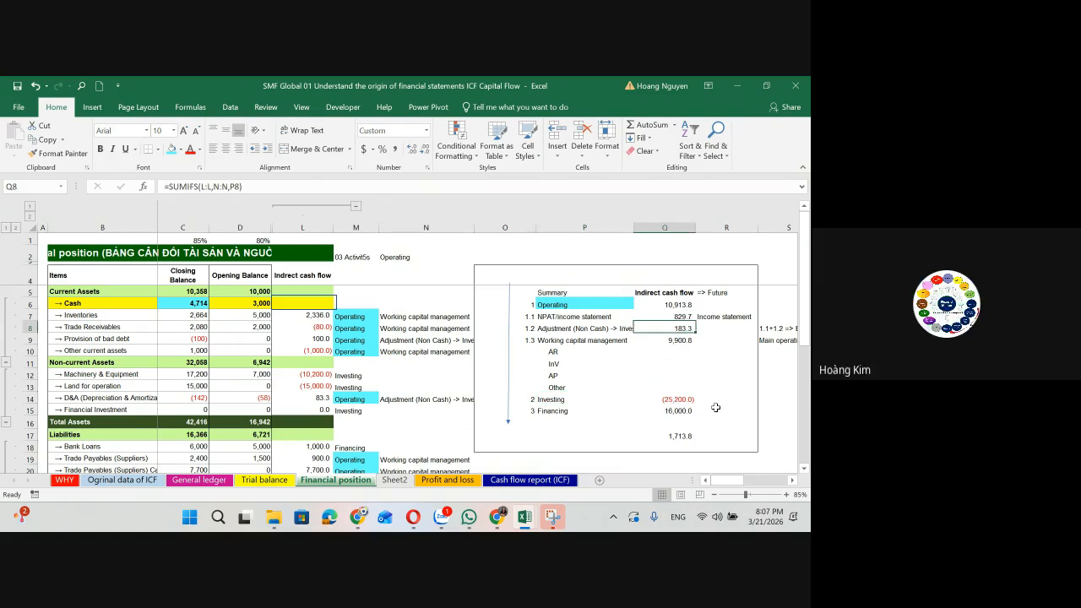
{"action": "key", "text": "Right"}
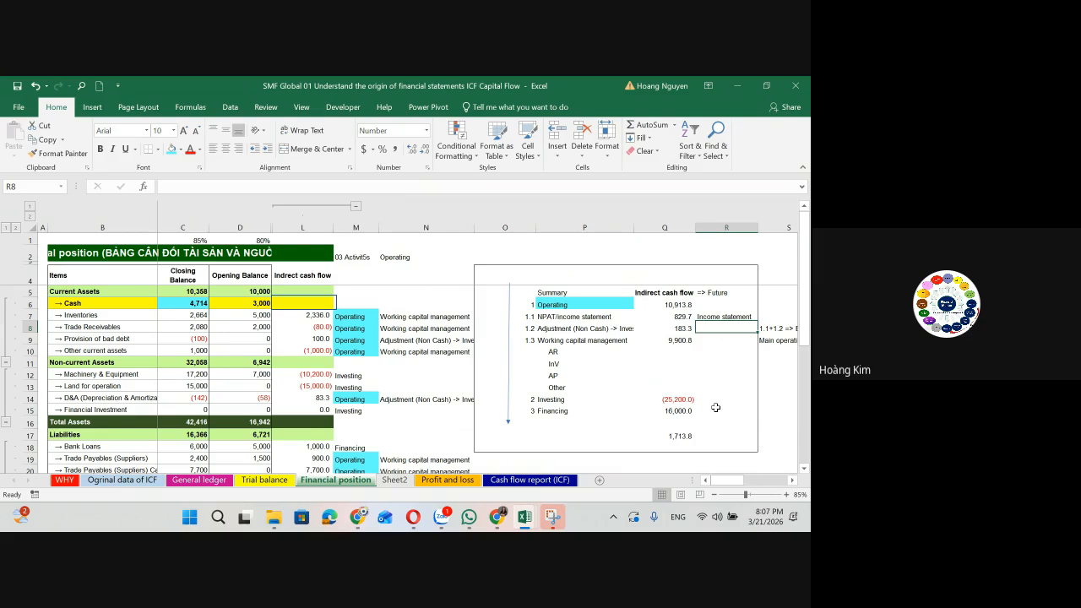
{"action": "left_click_drag", "start_coordinate": [575, 317], "coordinate": [709, 317]}
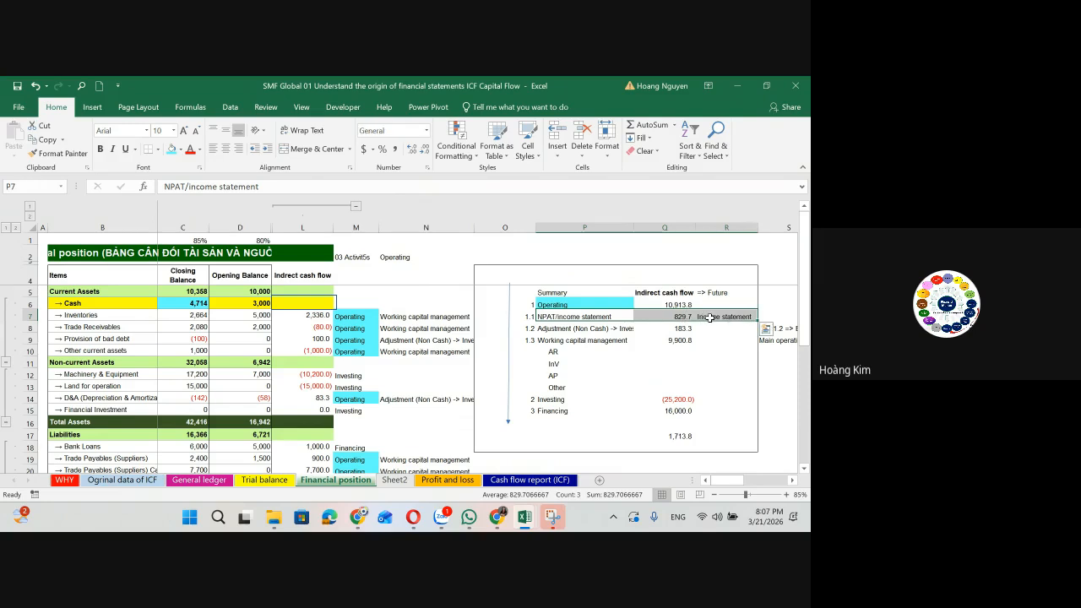
{"action": "left_click_drag", "start_coordinate": [544, 329], "coordinate": [701, 337]}
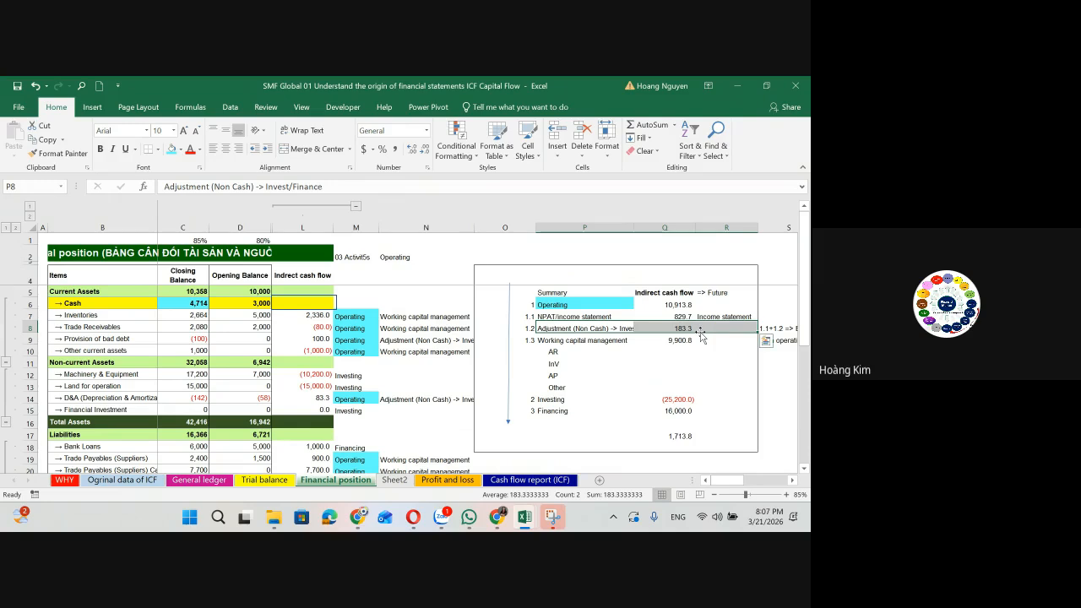
{"action": "left_click", "coordinate": [130, 338]}
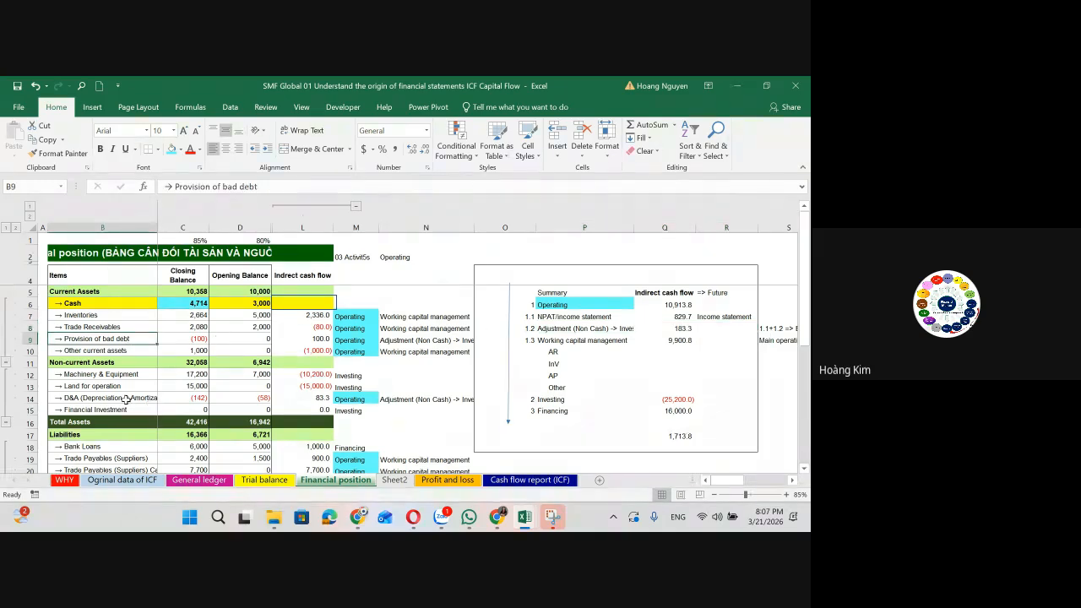
{"action": "left_click", "coordinate": [559, 326]}
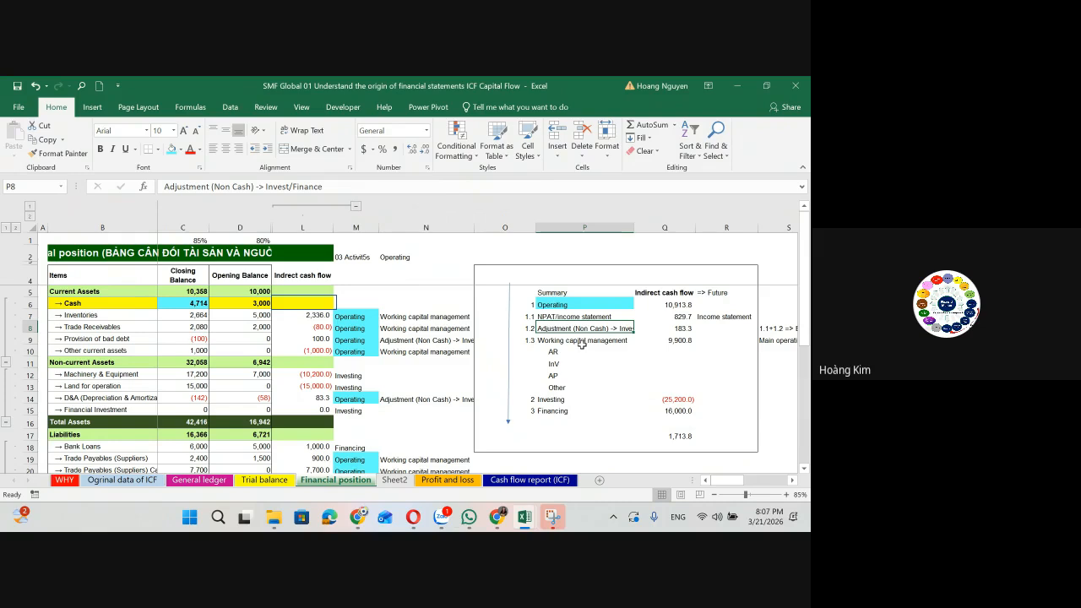
{"action": "left_click", "coordinate": [576, 340]}
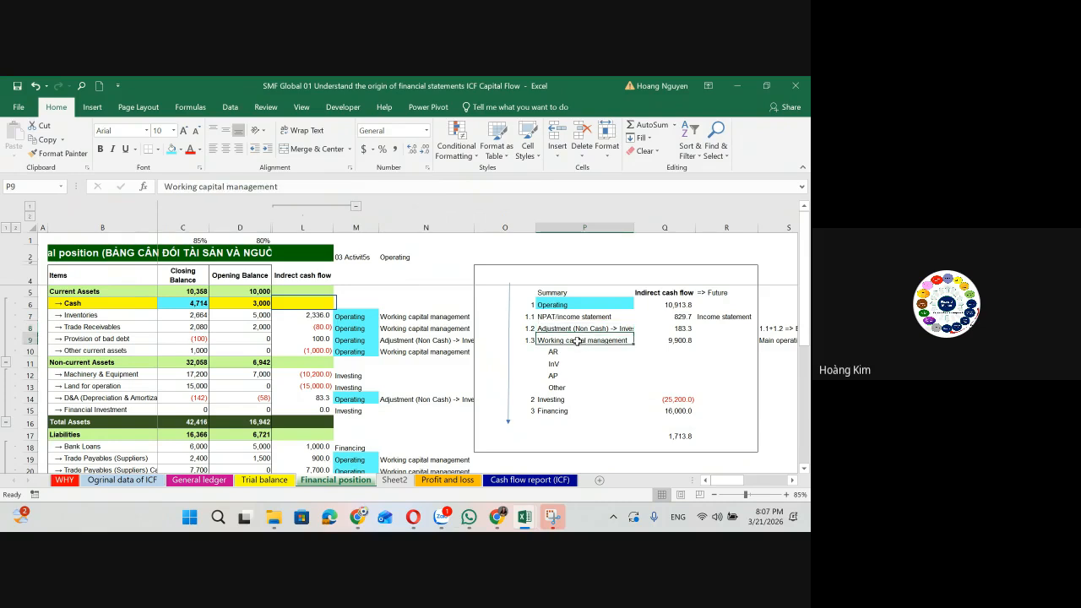
{"action": "left_click_drag", "start_coordinate": [582, 353], "coordinate": [619, 352]}
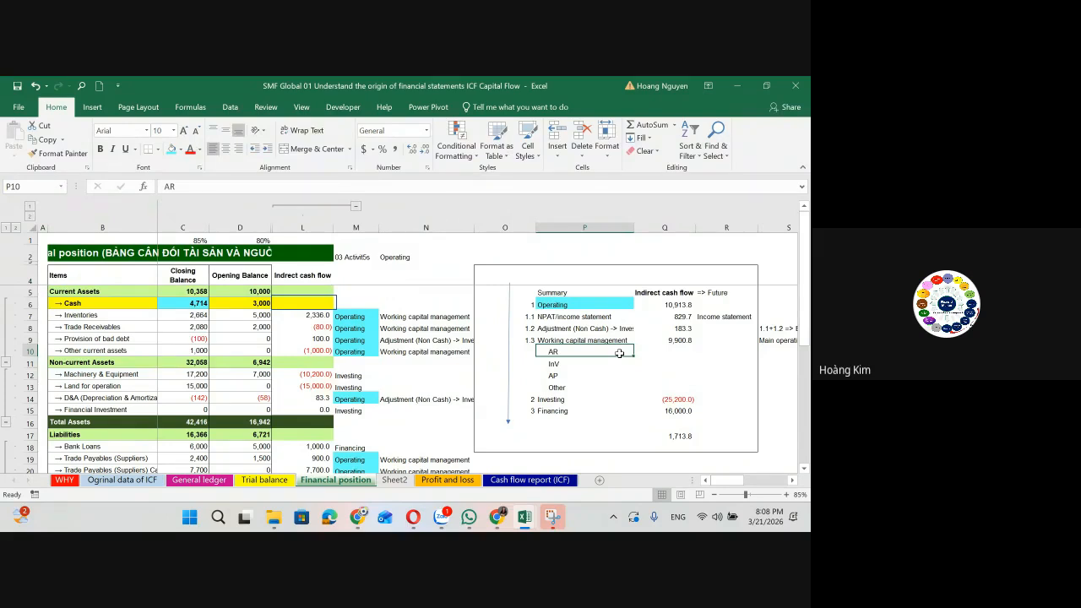
{"action": "key", "text": "Down"}
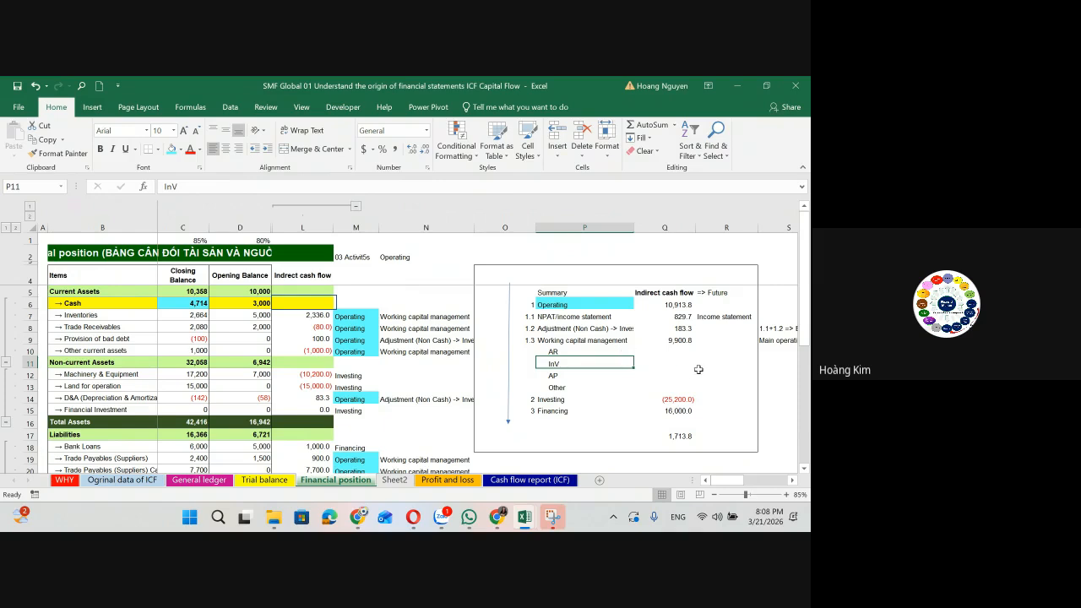
{"action": "left_click", "coordinate": [102, 339]}
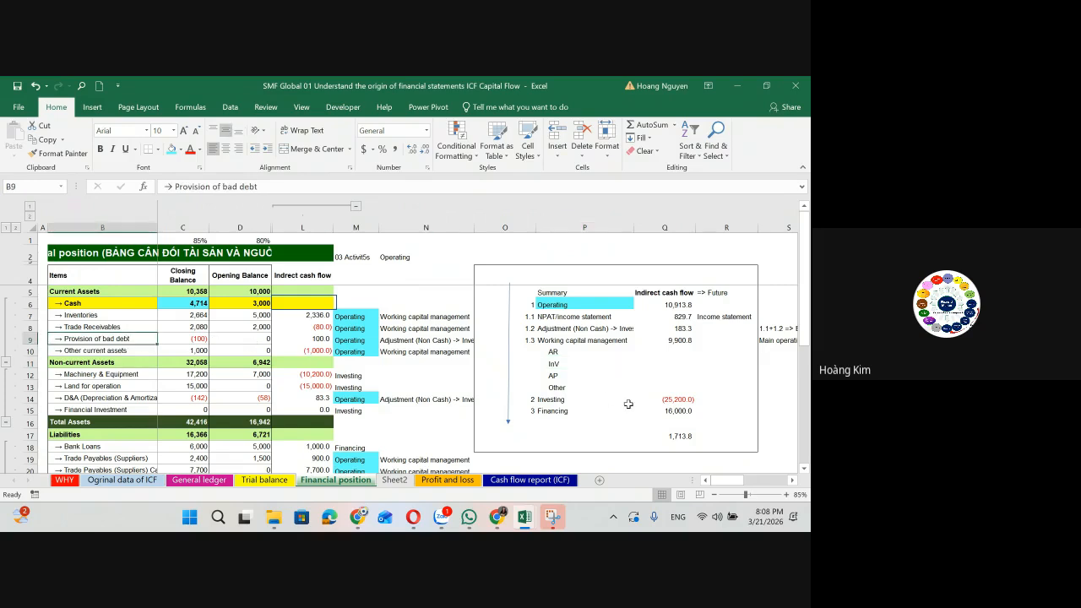
Step: Review the summary's working capital sub-lines, Investing and Financing, ending at the blank row below
{"action": "left_click", "coordinate": [582, 364]}
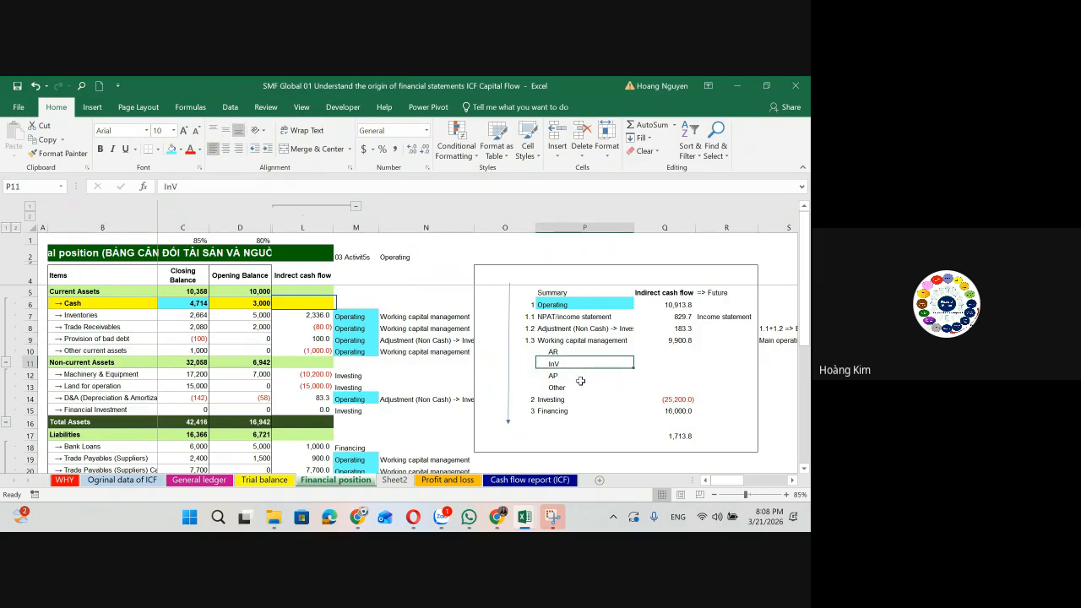
{"action": "left_click", "coordinate": [581, 385]}
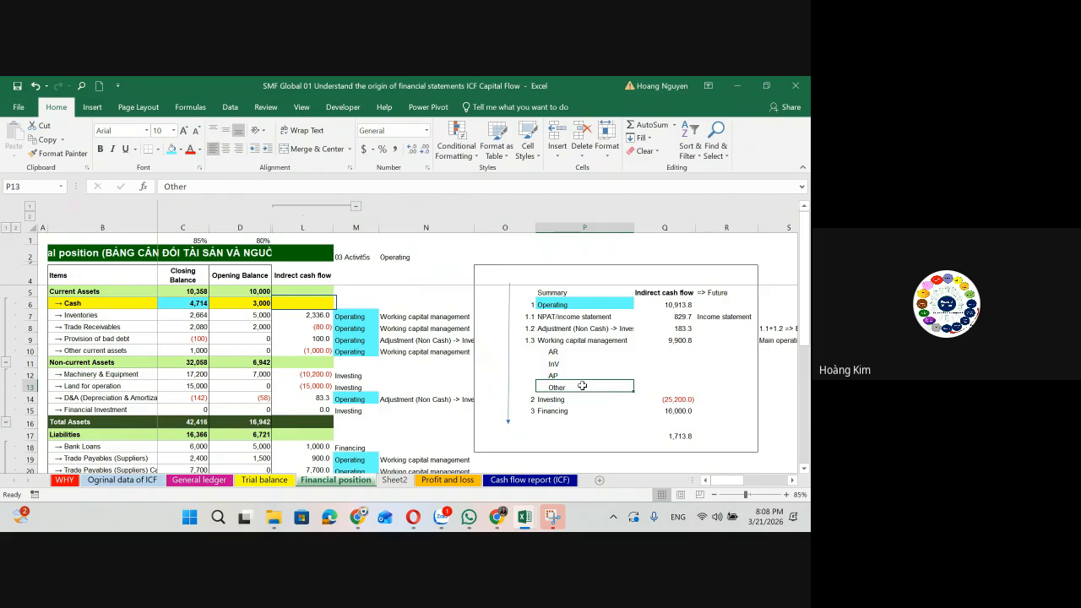
{"action": "left_click", "coordinate": [586, 400]}
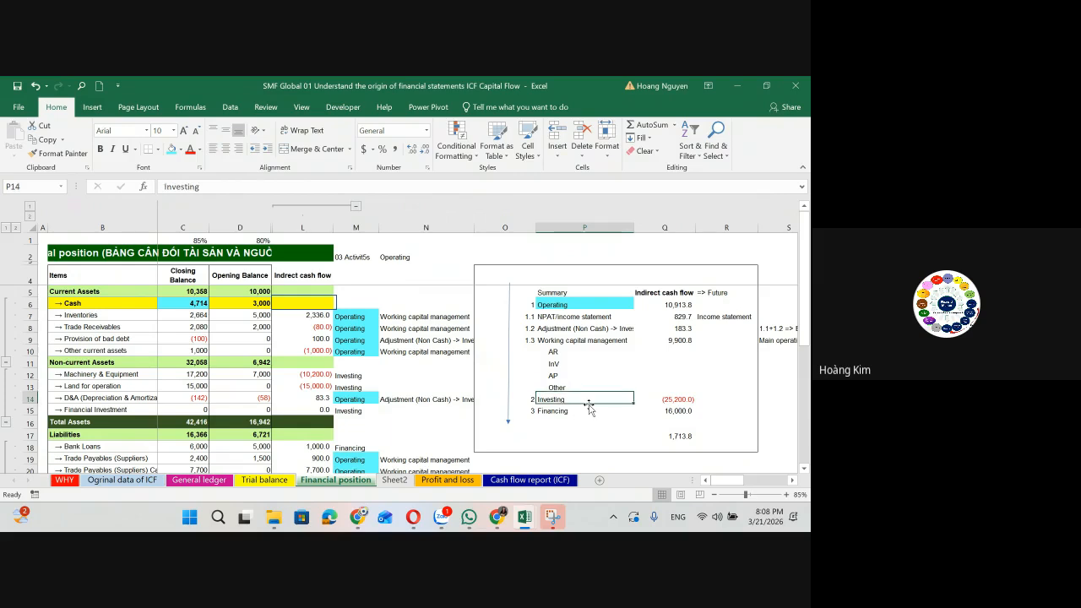
{"action": "left_click", "coordinate": [588, 409]}
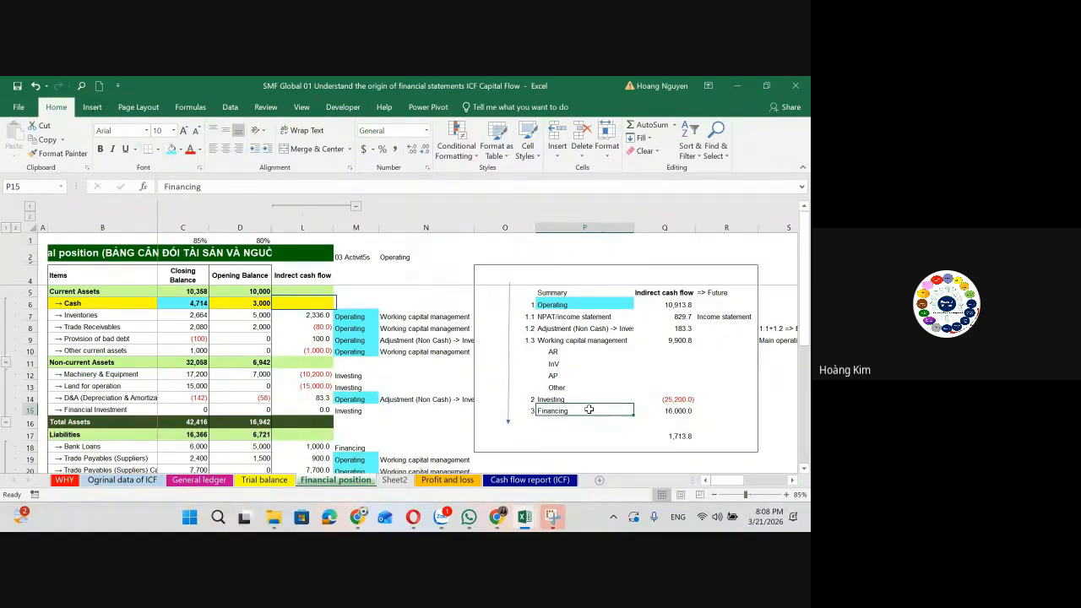
{"action": "left_click", "coordinate": [582, 424]}
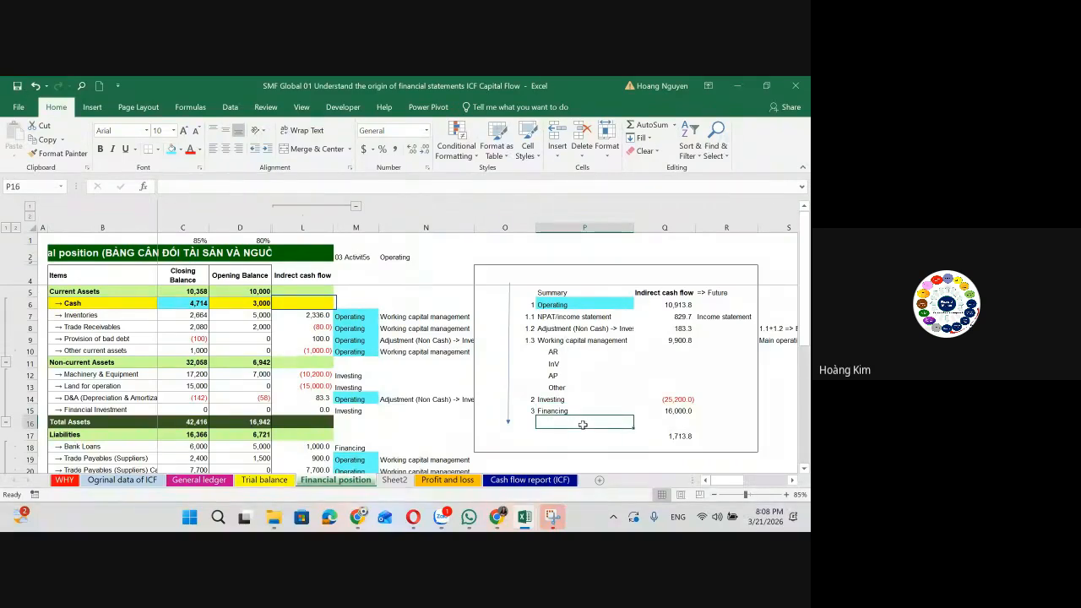
Step: Extend item 1 of the Sheet2 list to read Connect ICF with Incomestatment & Financail position (Balance sheet)
{"action": "left_click", "coordinate": [394, 480]}
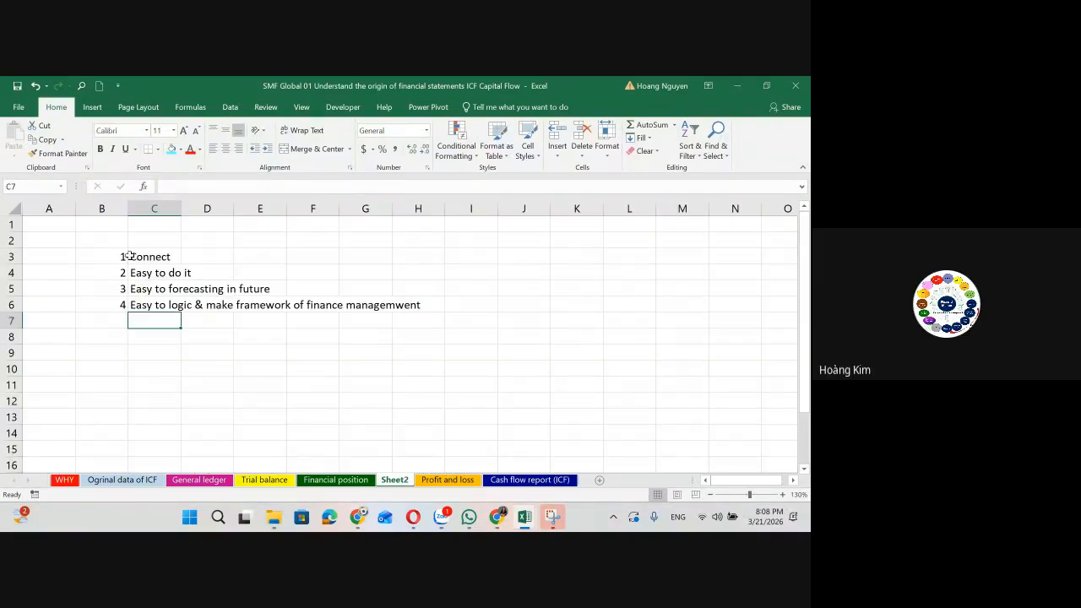
{"action": "left_click", "coordinate": [162, 255]}
{"action": "key", "text": "F2"}
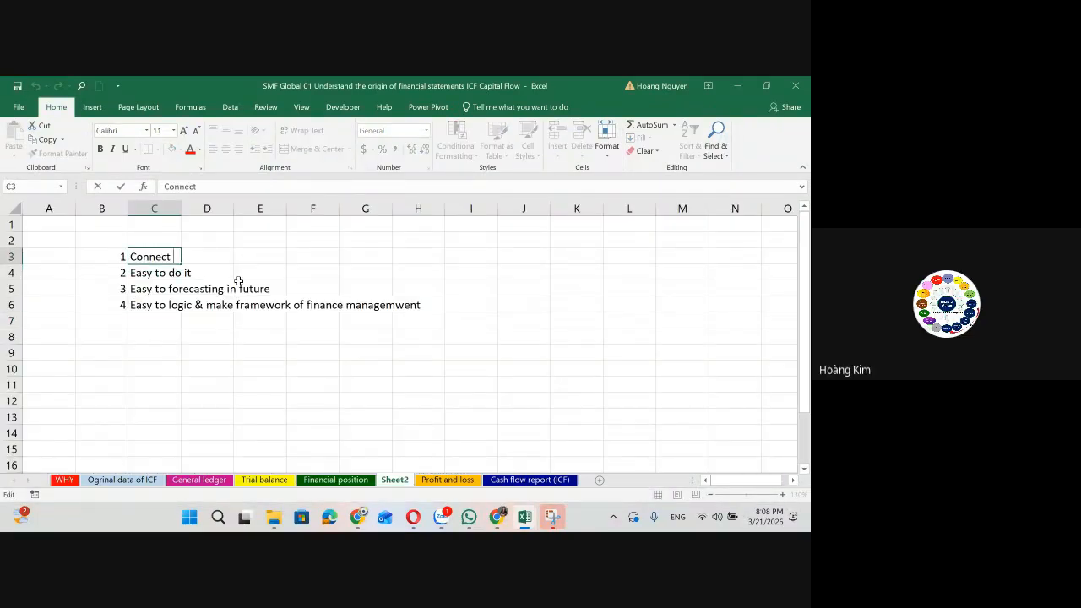
{"action": "type", "text": "ICF with Incomestatm"}
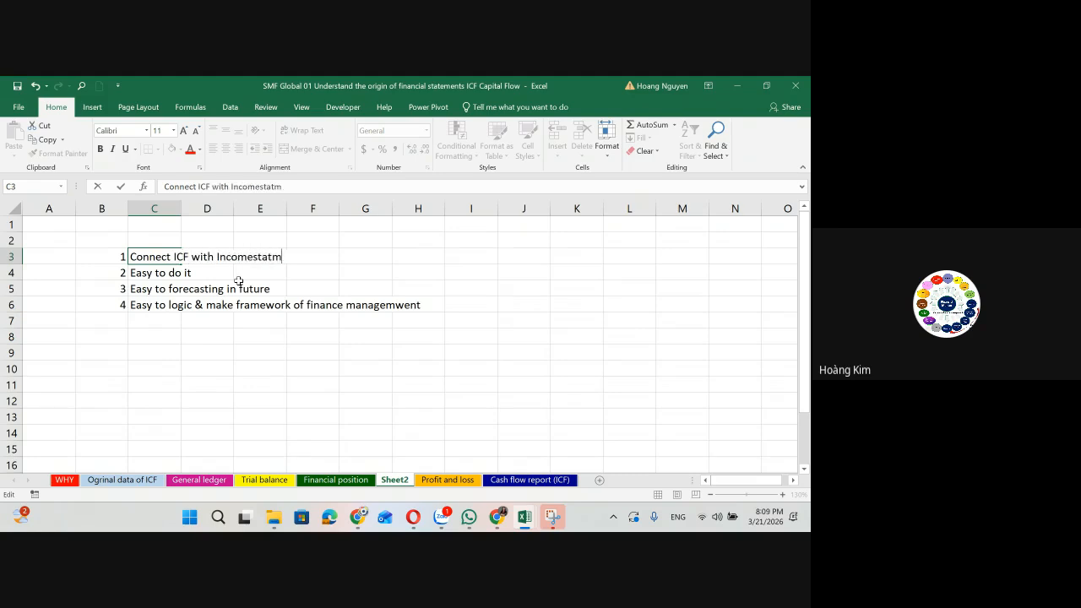
{"action": "type", "text": "ent -"}
{"action": "type", "text": " & "}
{"action": "type", "text": "Financ"}
{"action": "type", "text": "e"}
{"action": "type", "text": "l position "}
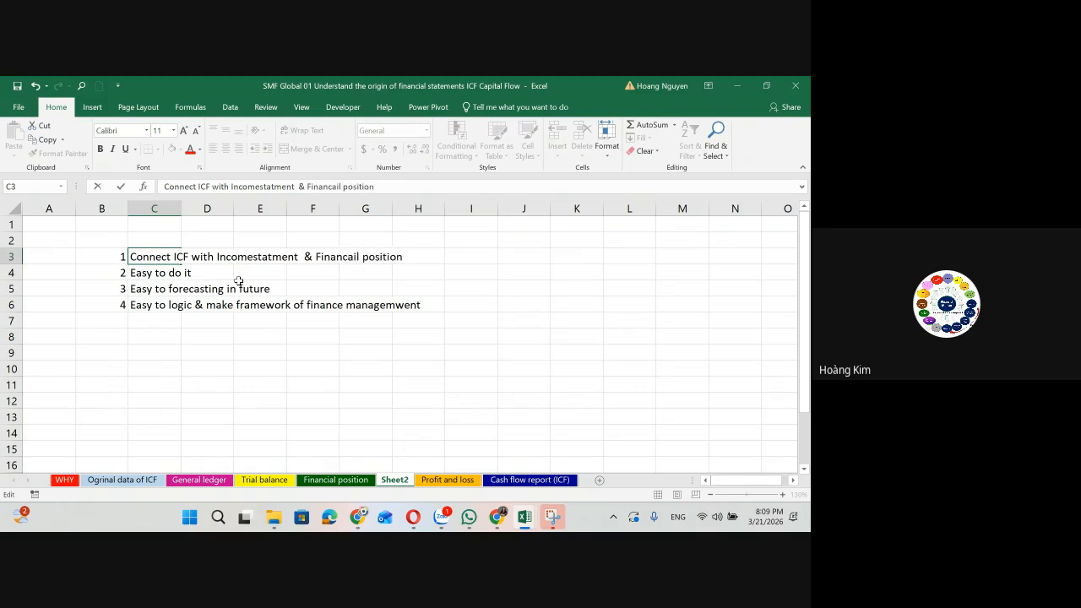
{"action": "type", "text": "(Balance sheet)"}
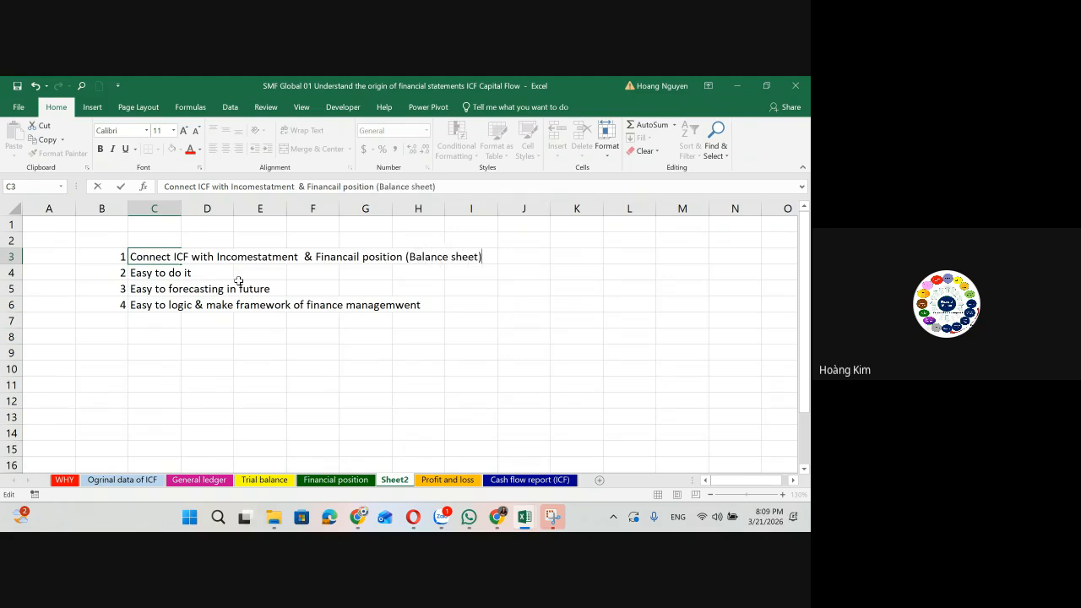
{"action": "key", "text": "Return"}
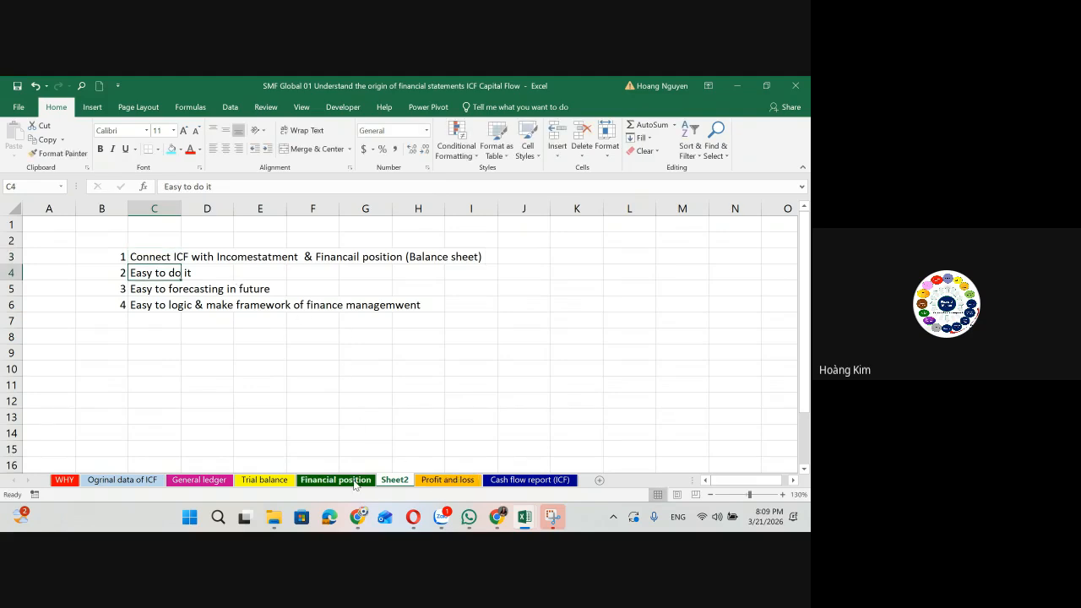
Step: Review the Profit and loss and Financial position sheets as the sources linked in item 1, and return to item 3 on Sheet2
{"action": "left_click", "coordinate": [335, 480]}
{"action": "left_click", "coordinate": [446, 480]}
{"action": "left_click", "coordinate": [215, 327]}
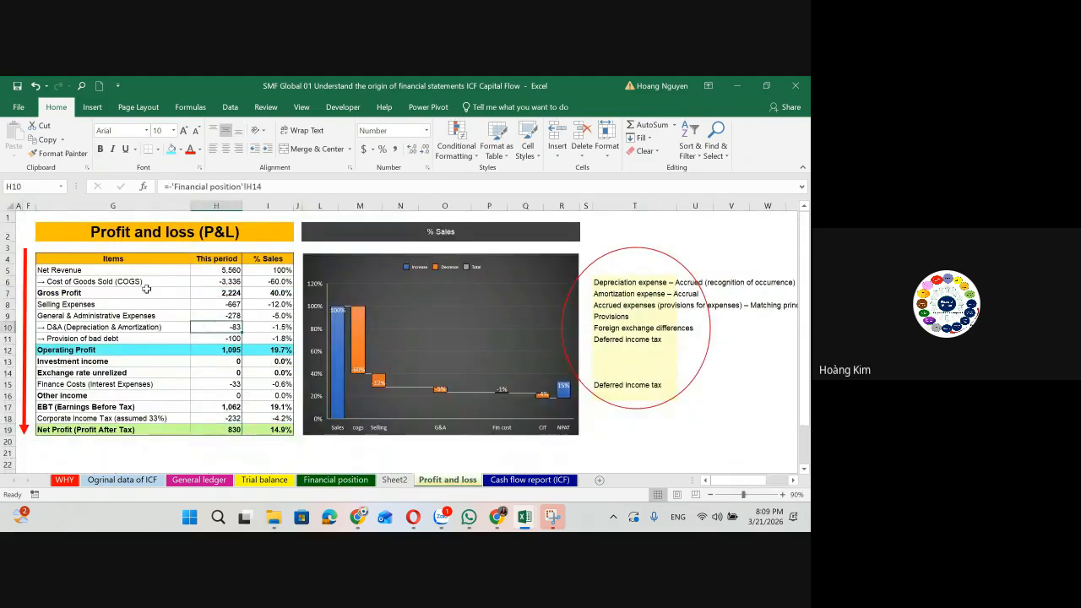
{"action": "left_click_drag", "start_coordinate": [23, 216], "coordinate": [706, 444]}
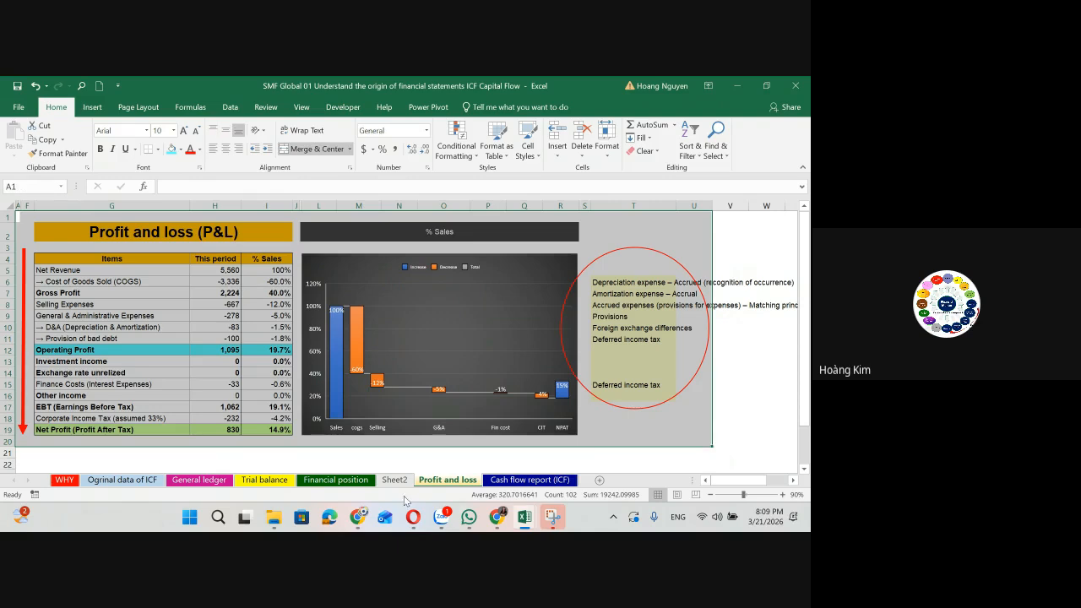
{"action": "left_click", "coordinate": [397, 482]}
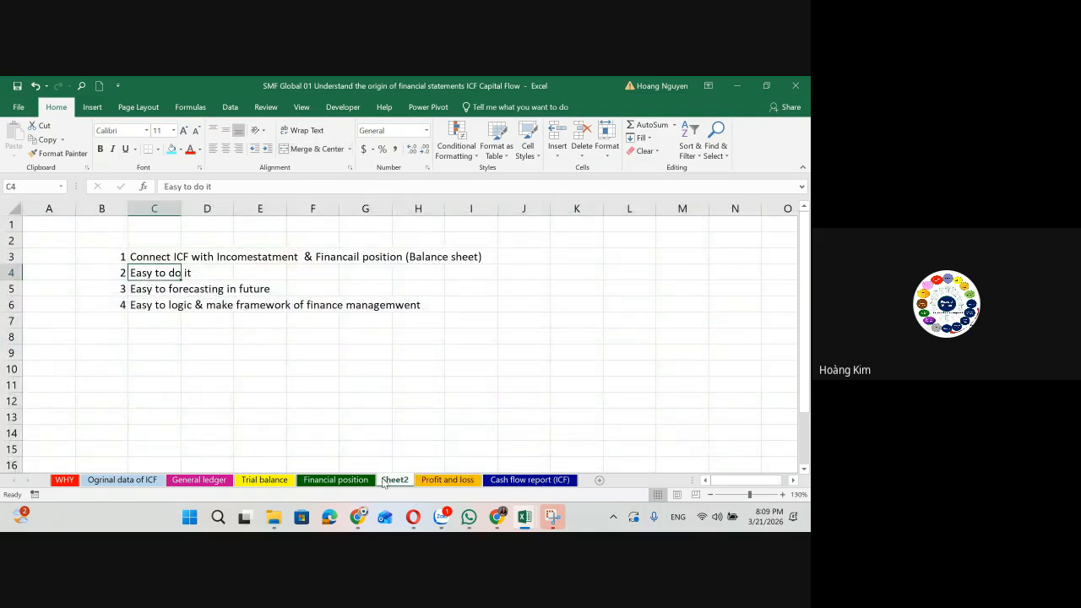
{"action": "left_click", "coordinate": [346, 481]}
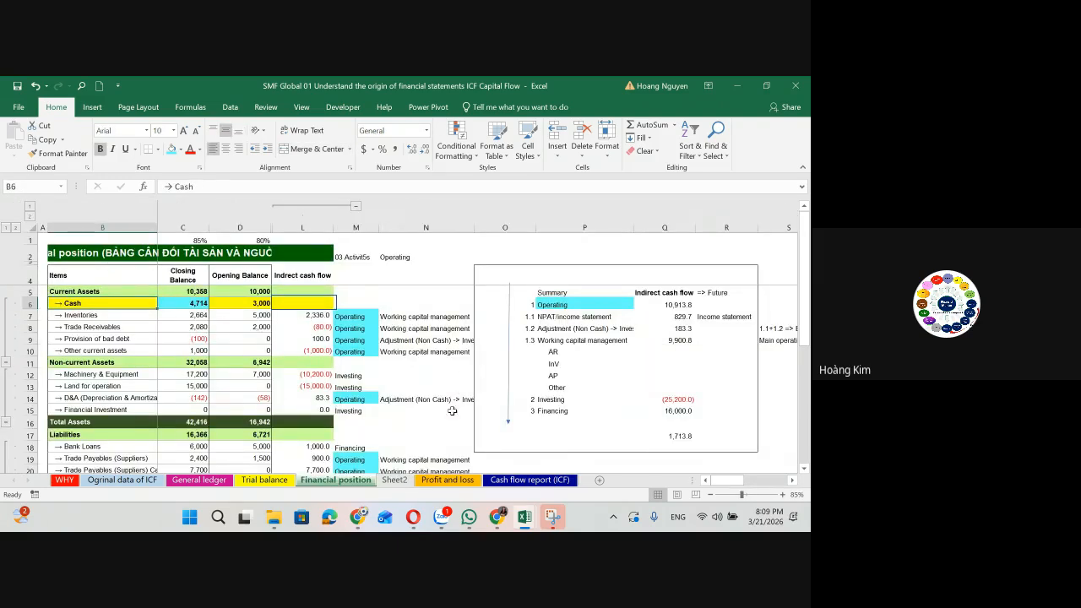
{"action": "left_click", "coordinate": [449, 481]}
{"action": "left_click", "coordinate": [394, 480]}
{"action": "left_click", "coordinate": [191, 292]}
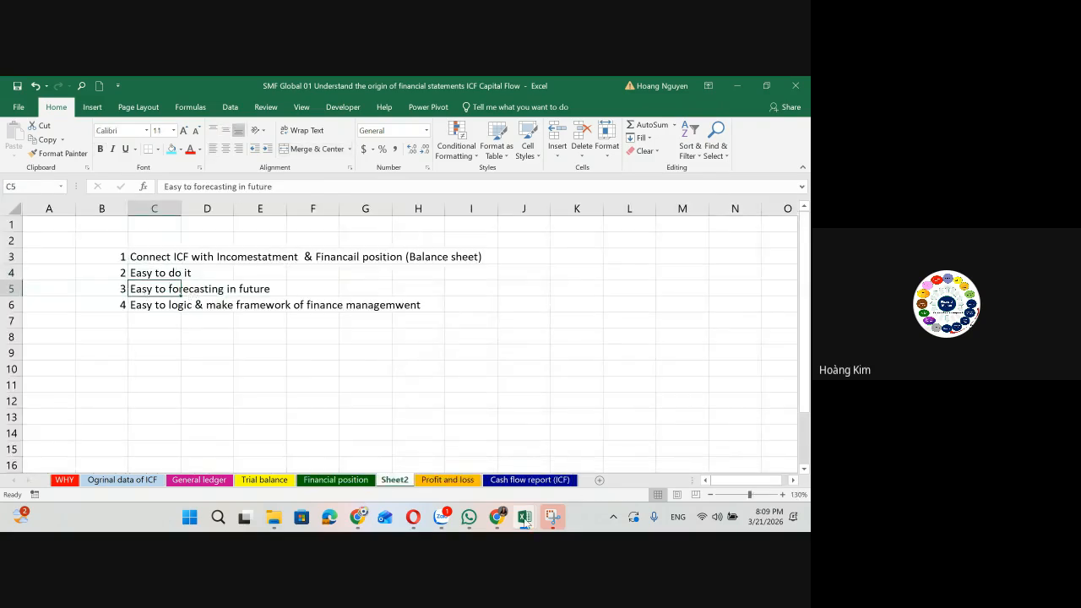
Step: View the Cash model sheet in the 25 FM Cash Forcasting workbook, and return to item 4 of the Sheet2 list
{"action": "mouse_move", "coordinate": [524, 517]}
{"action": "left_click", "coordinate": [564, 467]}
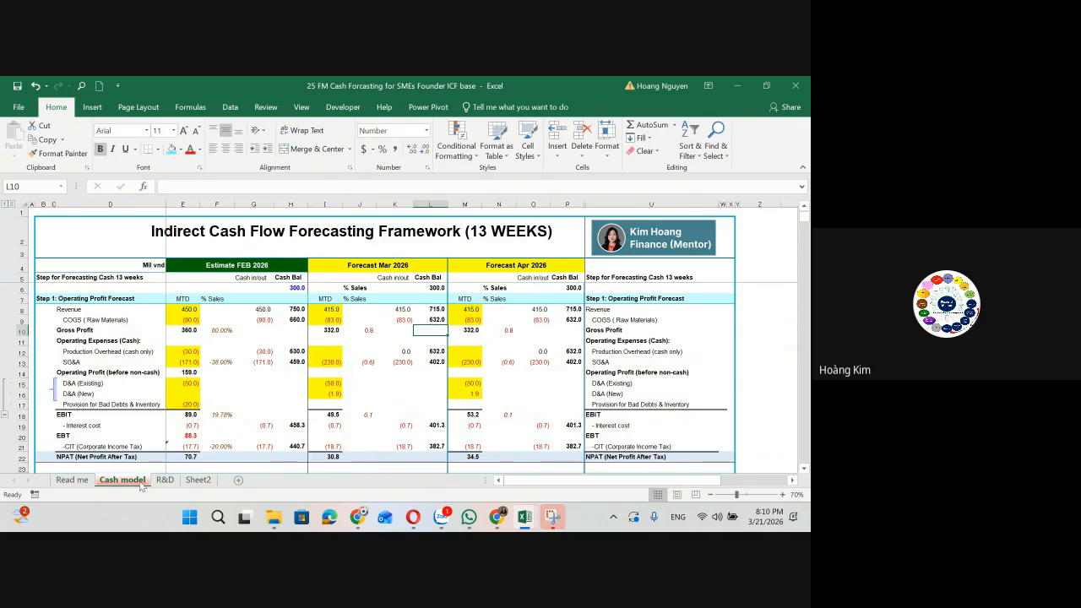
{"action": "left_click", "coordinate": [476, 418]}
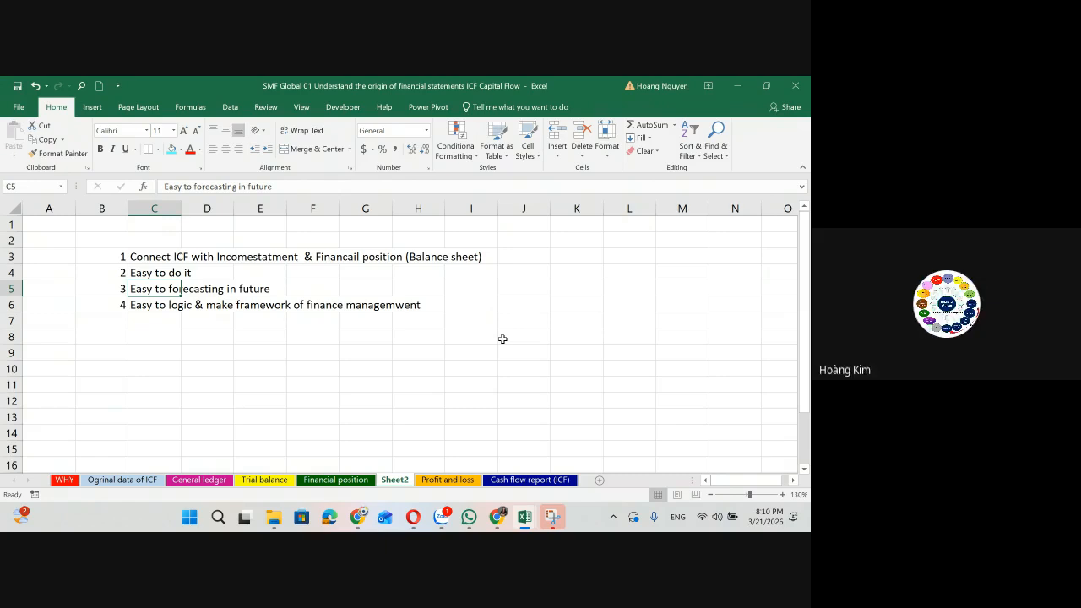
{"action": "left_click", "coordinate": [160, 319]}
{"action": "left_click", "coordinate": [161, 305]}
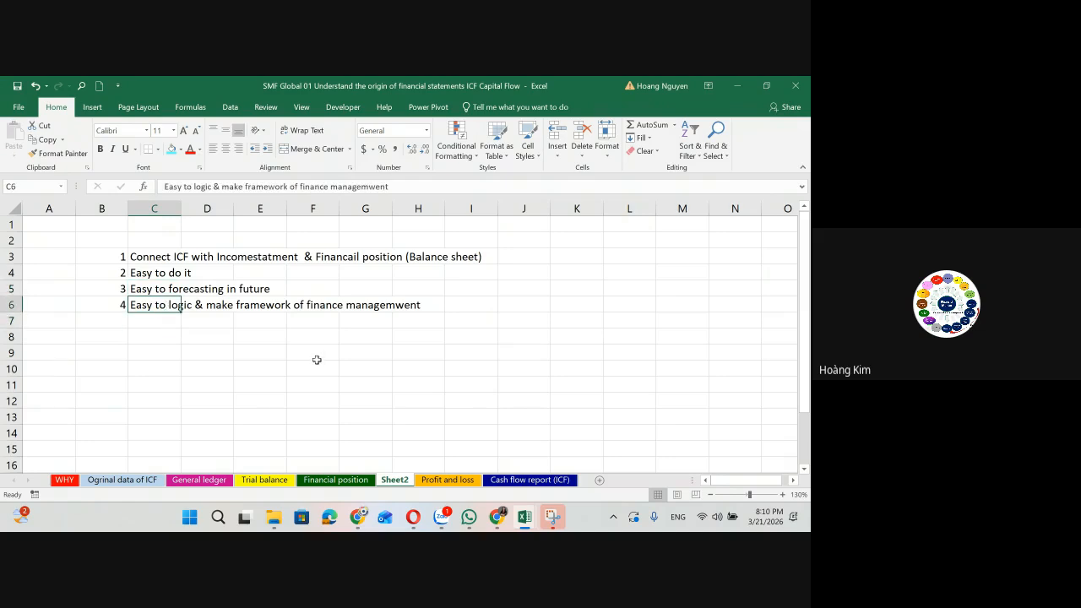
Step: Compare the Investing line on the Financial position sheet with the CapEx and funding steps of the 13-week Cash model
{"action": "left_click", "coordinate": [348, 481]}
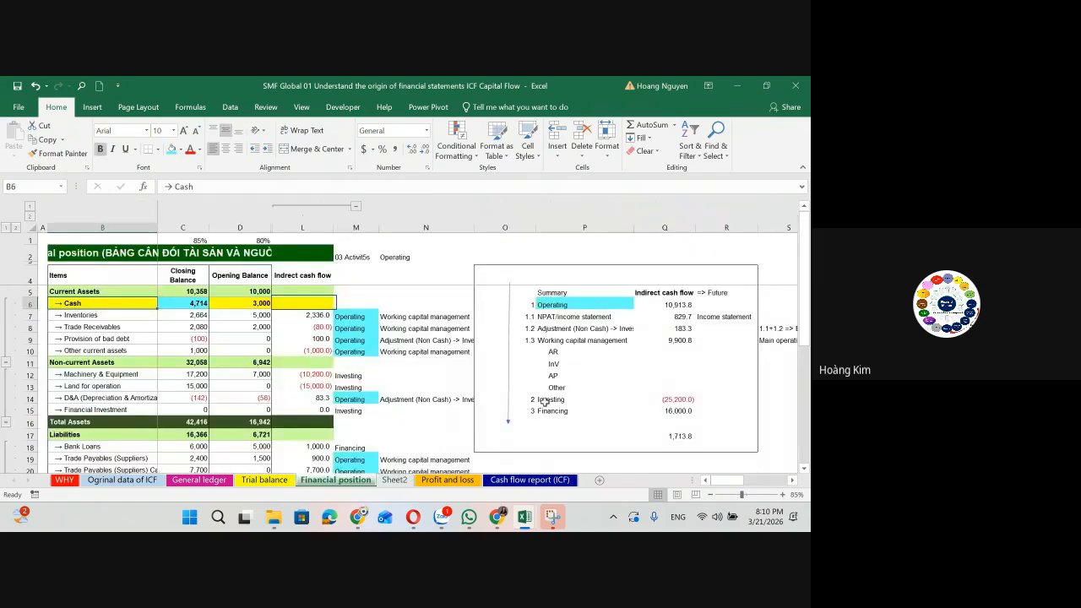
{"action": "left_click", "coordinate": [544, 402]}
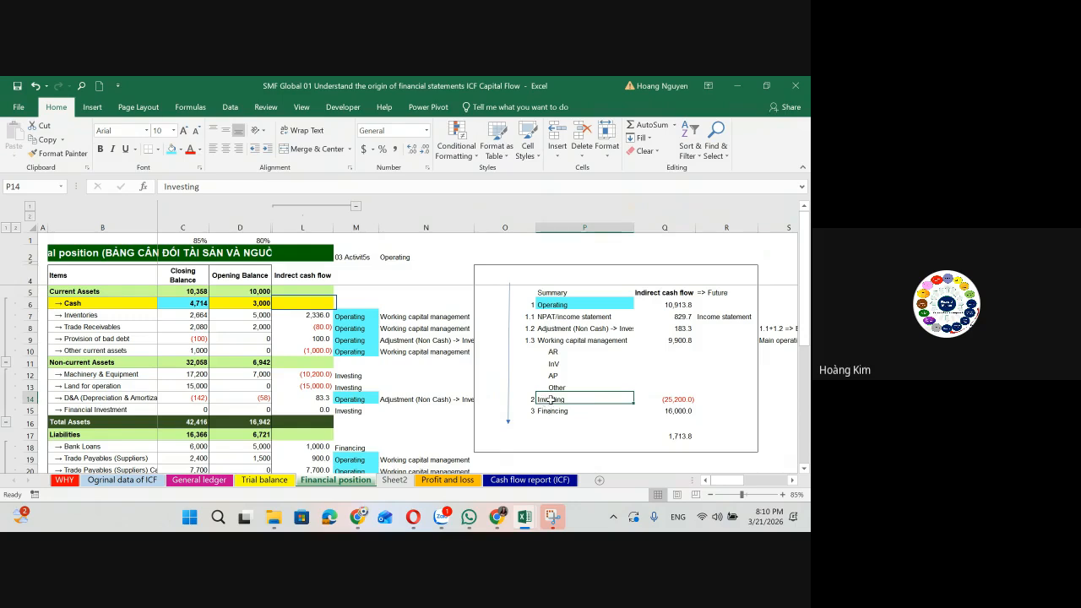
{"action": "mouse_move", "coordinate": [525, 517]}
{"action": "left_click", "coordinate": [524, 483]}
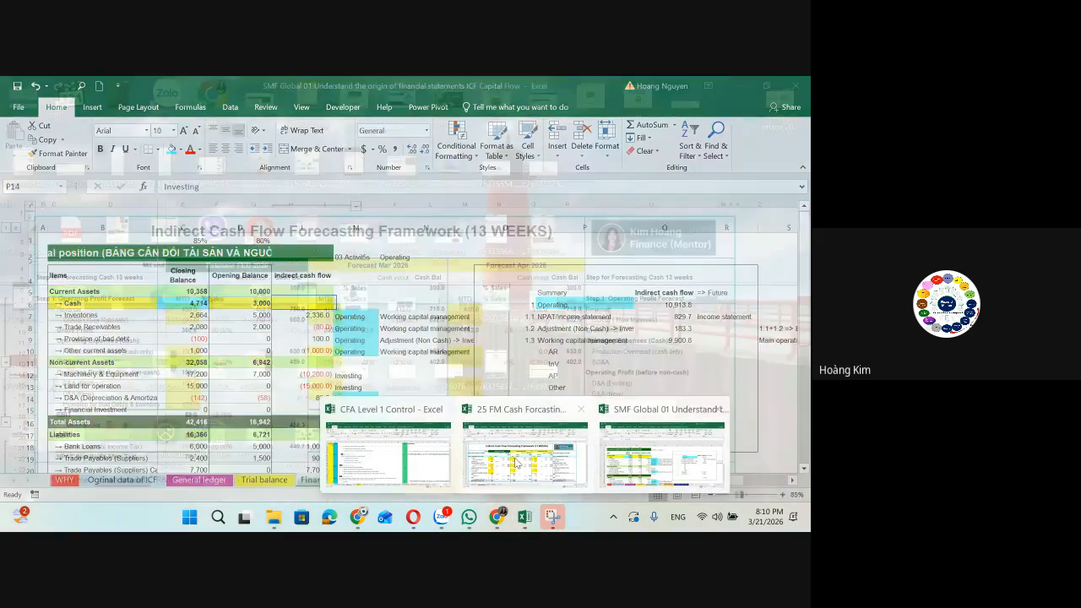
{"action": "scroll", "coordinate": [247, 371], "scroll_direction": "down", "scroll_amount": 10}
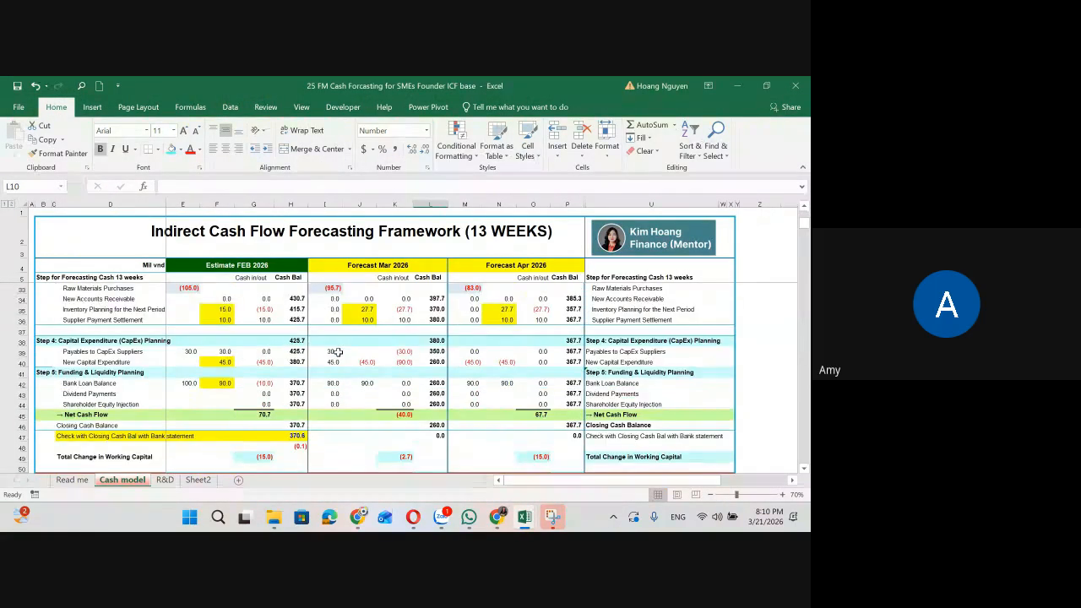
{"action": "left_click", "coordinate": [465, 373]}
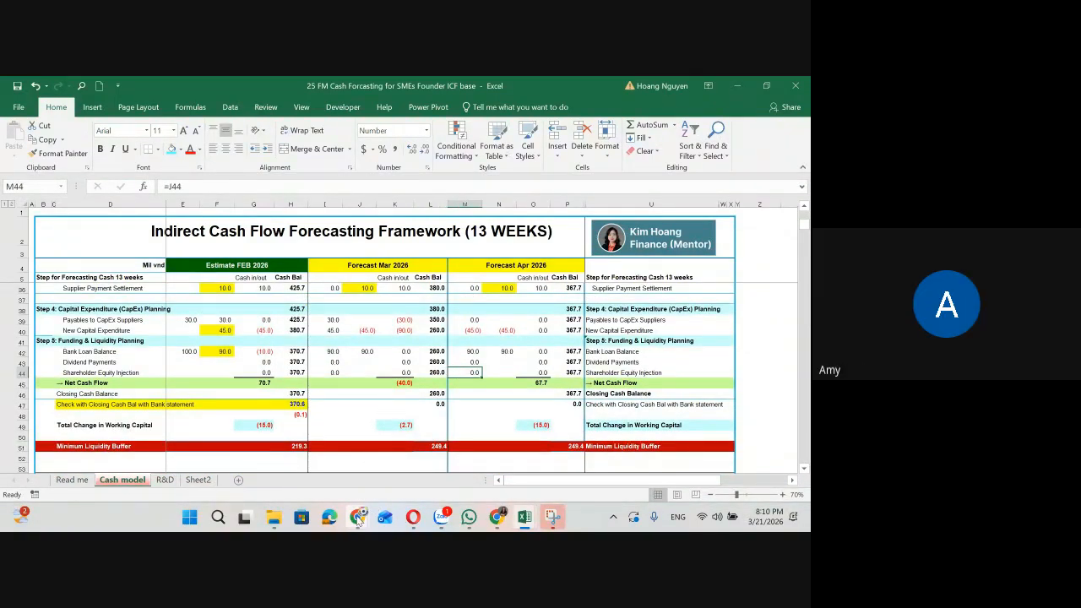
Step: Switch to the Google Meet call and check the participants list and the recording status
{"action": "mouse_move", "coordinate": [357, 516]}
{"action": "left_click", "coordinate": [335, 466]}
{"action": "left_click", "coordinate": [785, 91]}
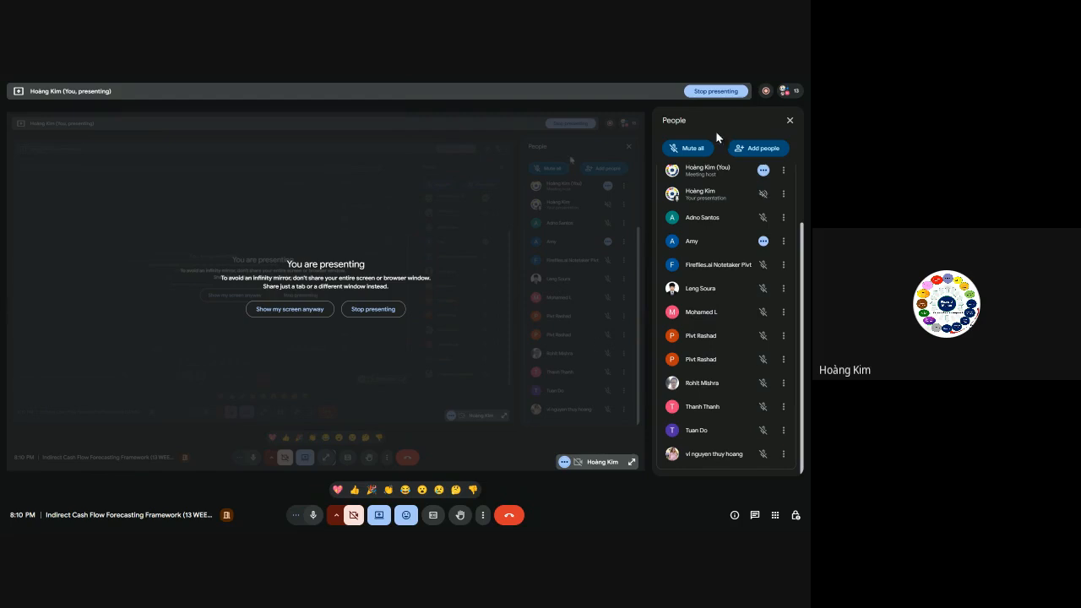
{"action": "left_click", "coordinate": [765, 91]}
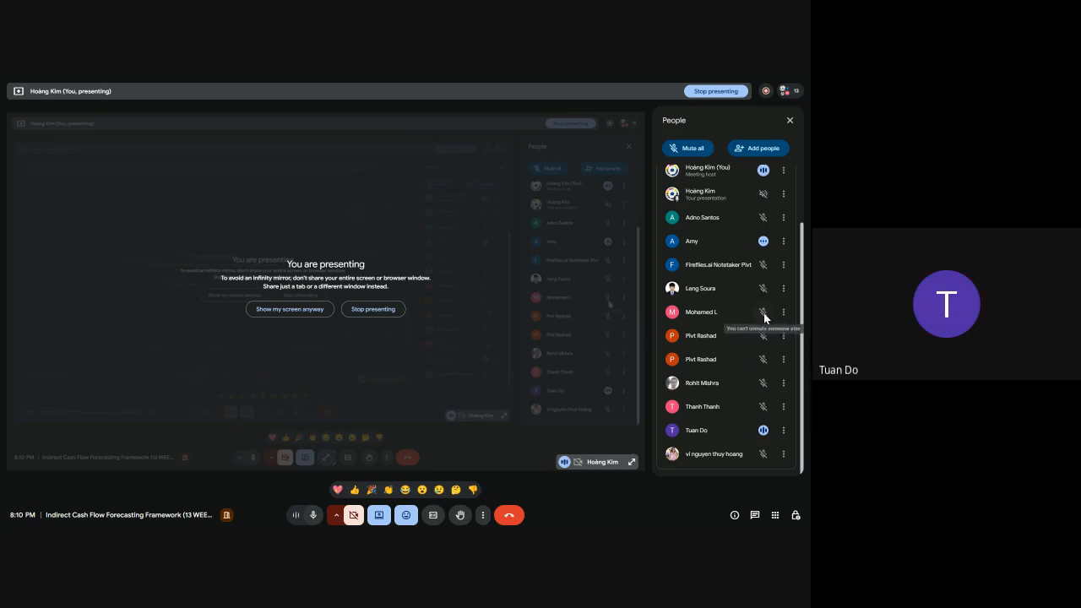
{"action": "mouse_move", "coordinate": [764, 91]}
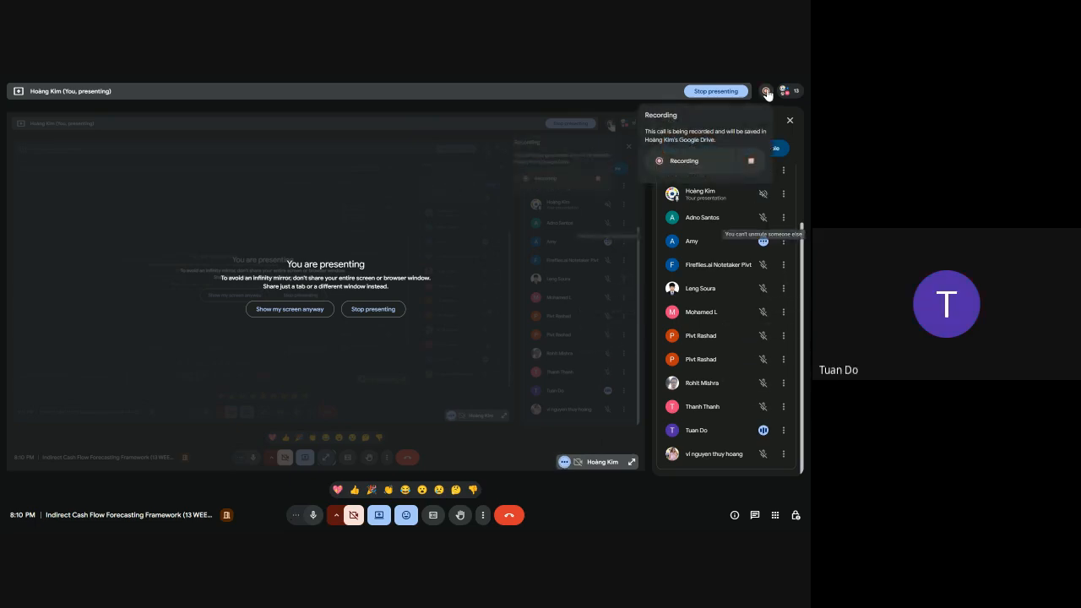